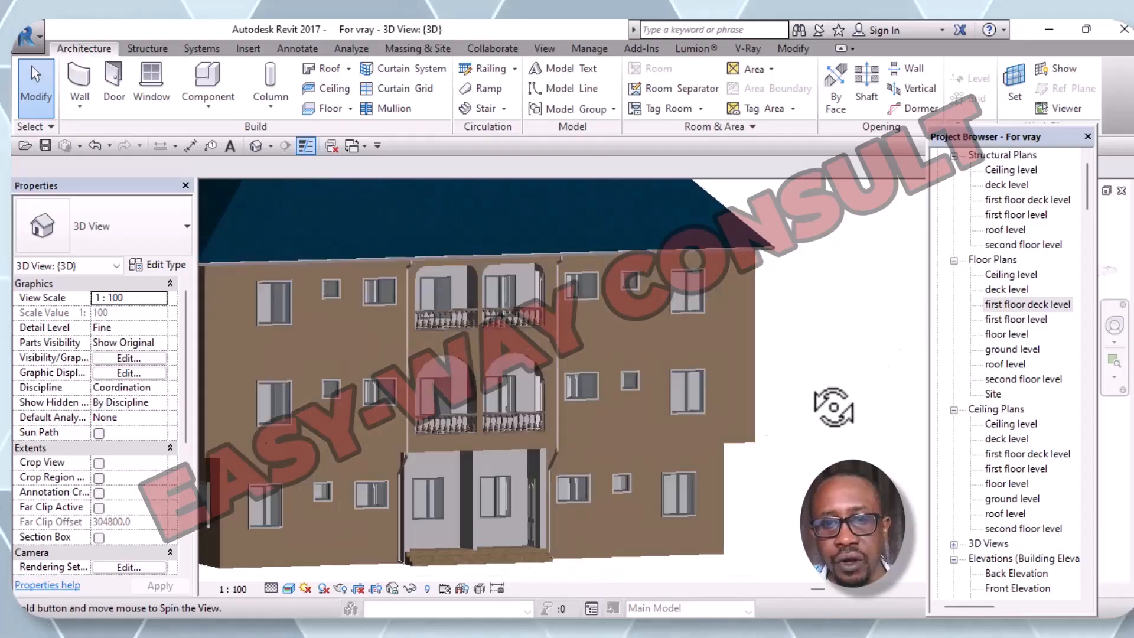
Examine the balcony balustrades on the front of the building, along with the window and rear elevations
{"action": "scroll", "coordinate": [485, 424], "scroll_direction": "up", "scroll_amount": 6}
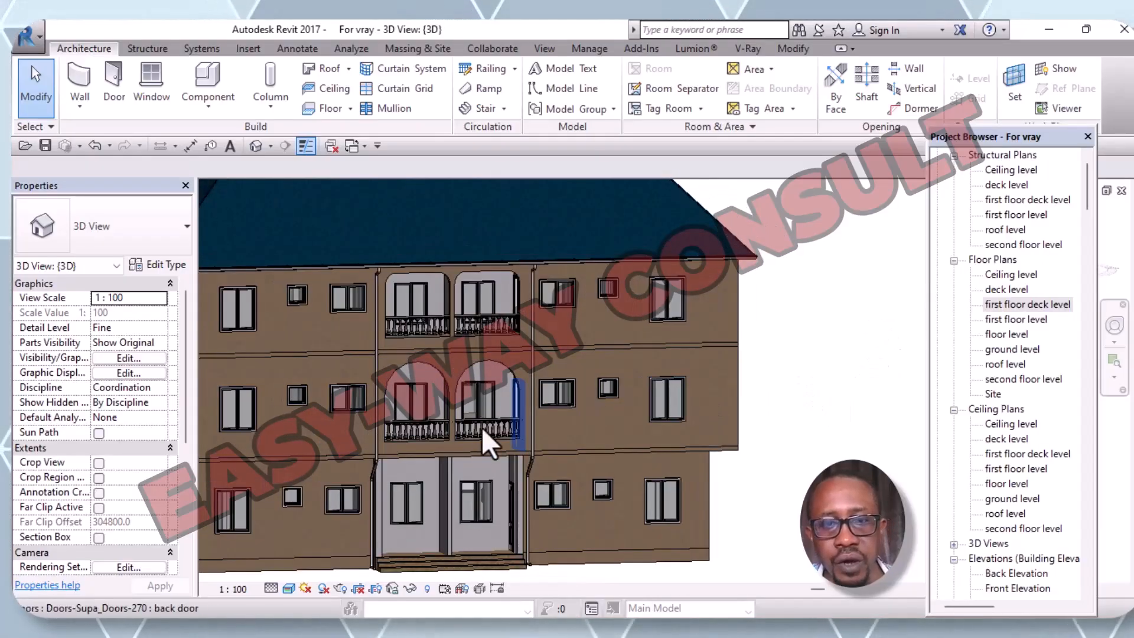
{"action": "scroll", "coordinate": [507, 414], "scroll_direction": "up", "scroll_amount": 5}
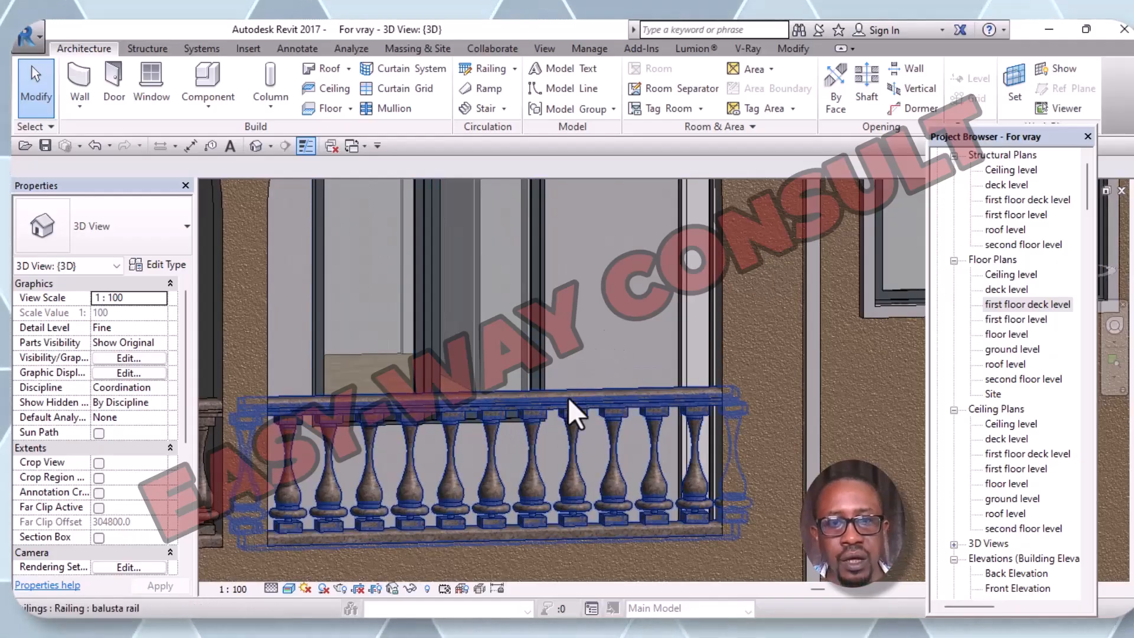
{"action": "scroll", "coordinate": [572, 417], "scroll_direction": "down", "scroll_amount": 8}
{"action": "middle_click_drag", "start_coordinate": [689, 376], "coordinate": [645, 473]}
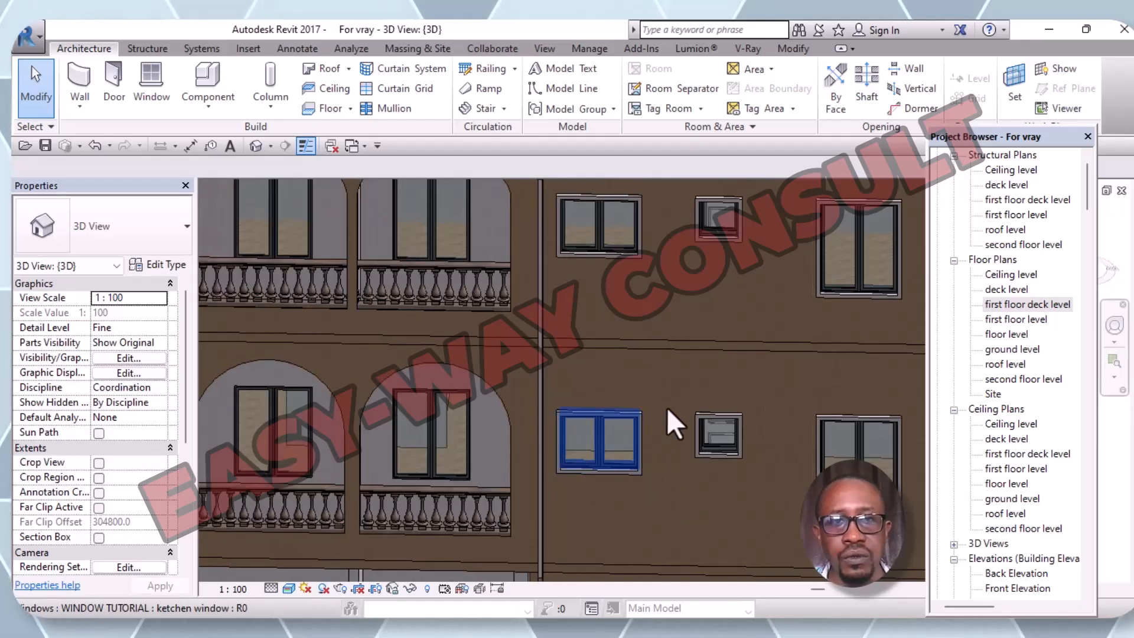
{"action": "scroll", "coordinate": [688, 380], "scroll_direction": "down", "scroll_amount": 8}
{"action": "scroll", "coordinate": [817, 397], "scroll_direction": "up", "scroll_amount": 1}
{"action": "middle_click_drag", "start_coordinate": [820, 401], "coordinate": [480, 392], "text": "shift"}
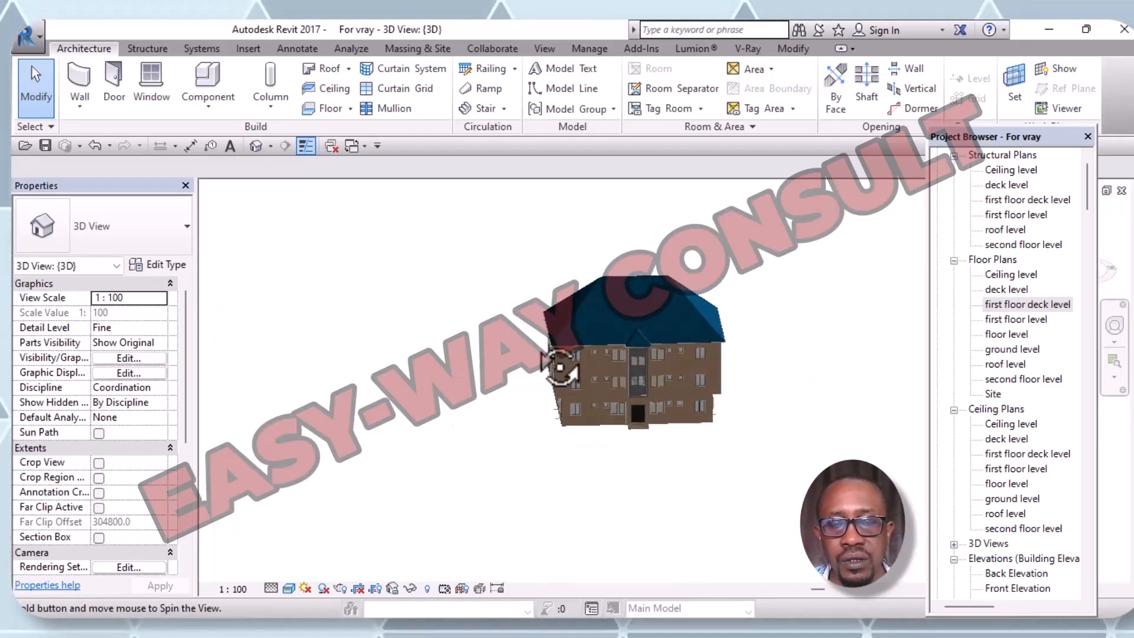
{"action": "scroll", "coordinate": [638, 319], "scroll_direction": "up", "scroll_amount": 5}
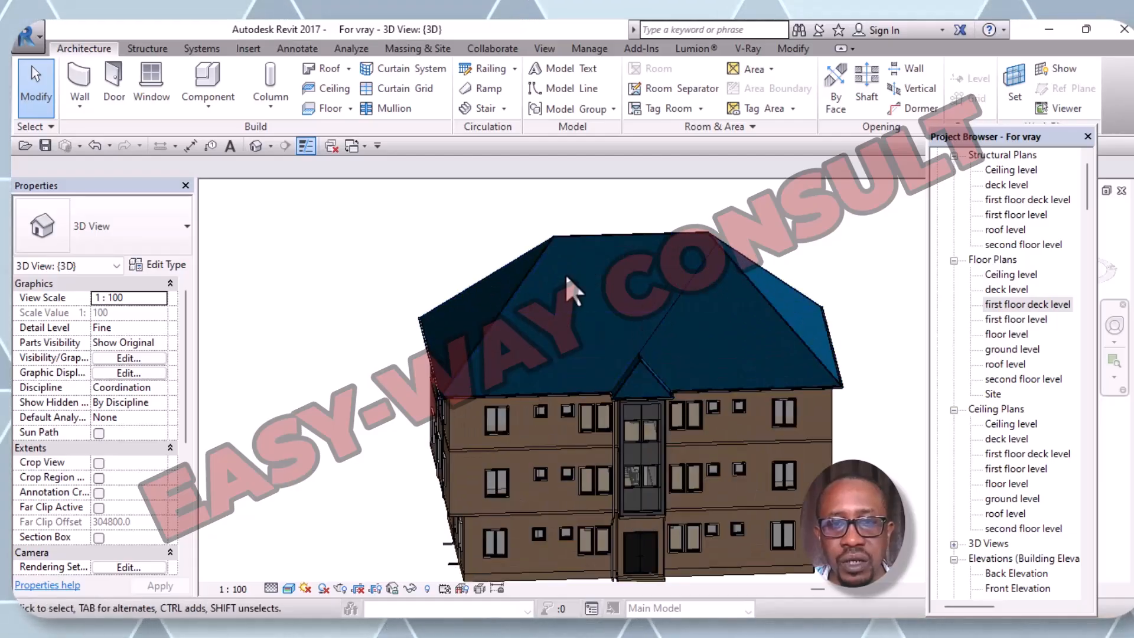
Hide the blue roof element in the 3D view
{"action": "left_click", "coordinate": [534, 263]}
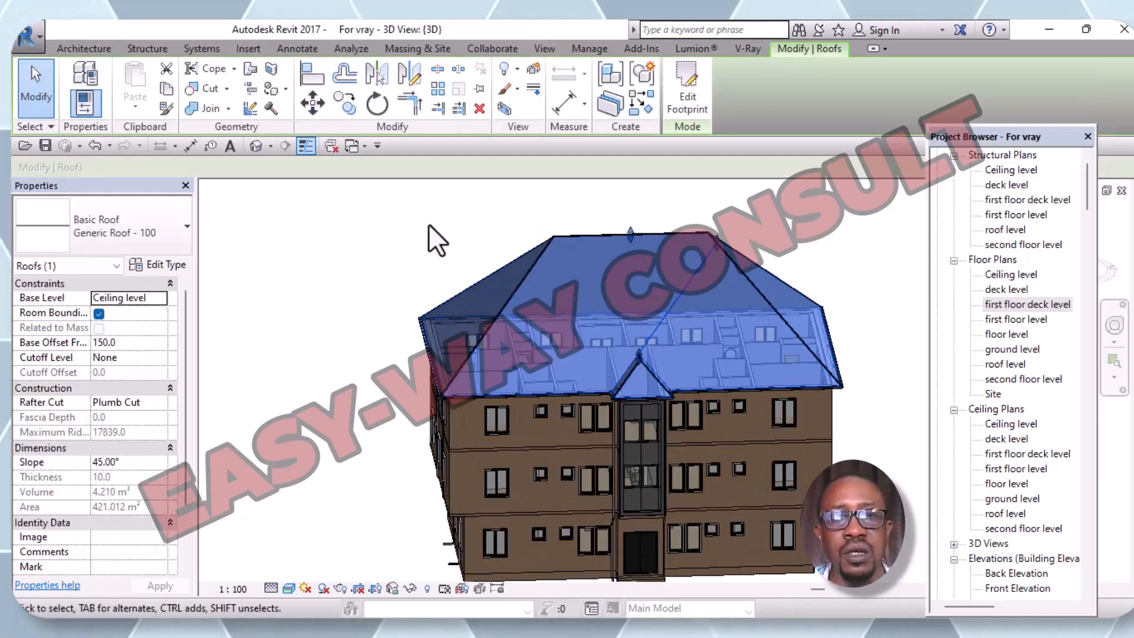
{"action": "right_click", "coordinate": [414, 234]}
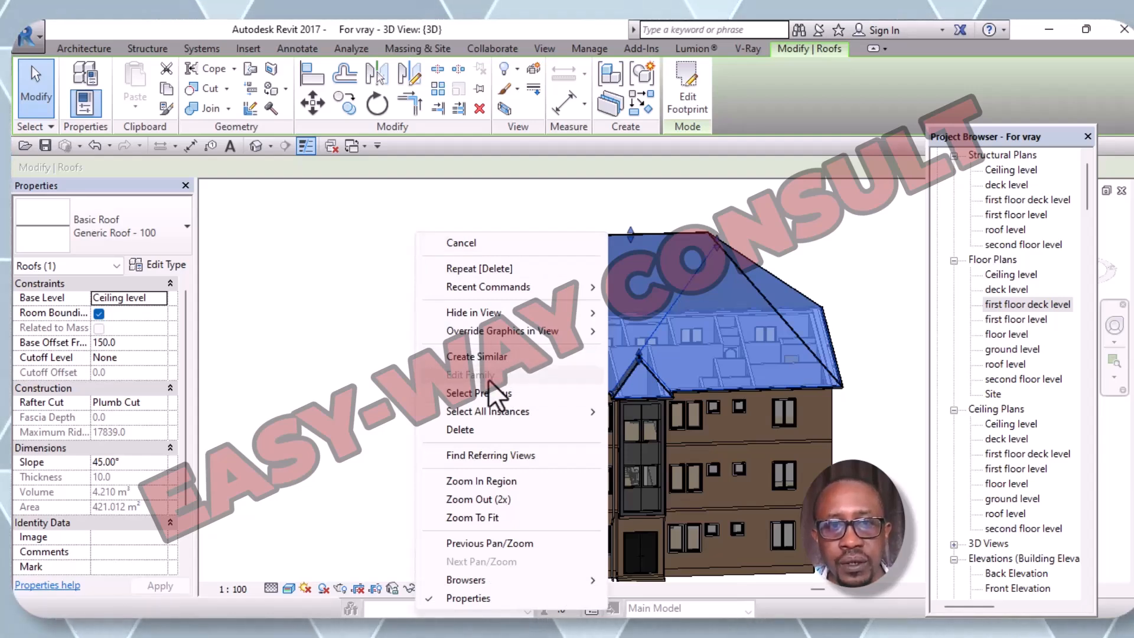
{"action": "mouse_move", "coordinate": [532, 313]}
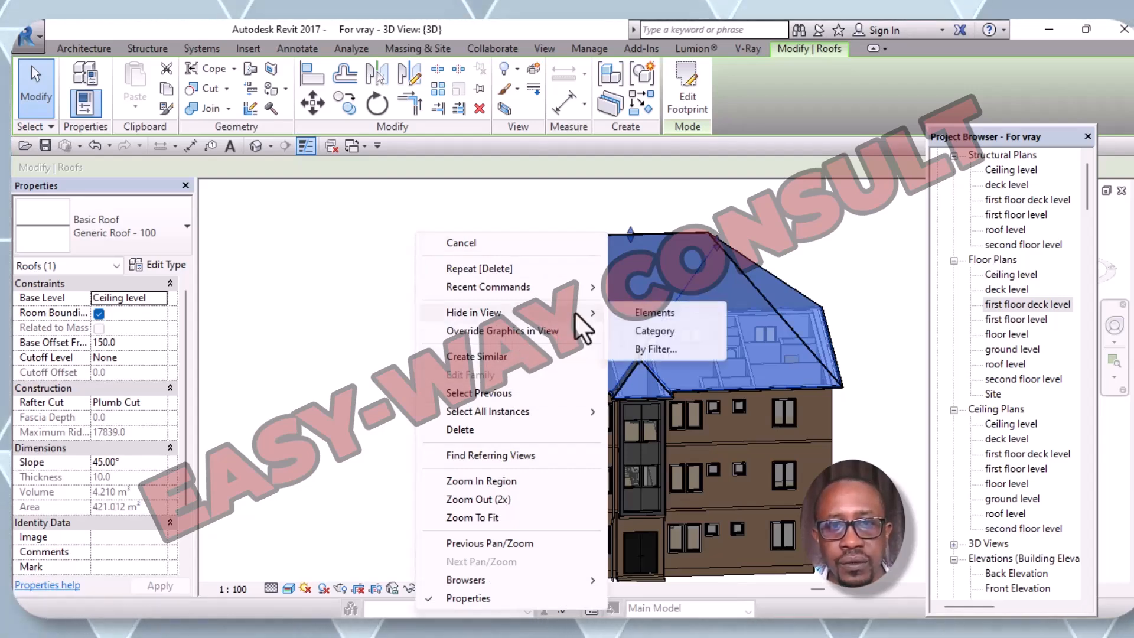
{"action": "left_click", "coordinate": [662, 312]}
Examine the balustrade around the staircase inside the top floor of the building
{"action": "middle_click_drag", "start_coordinate": [680, 367], "coordinate": [626, 431], "text": "shift"}
{"action": "scroll", "coordinate": [622, 412], "scroll_direction": "up", "scroll_amount": 5}
{"action": "scroll", "coordinate": [625, 410], "scroll_direction": "up", "scroll_amount": 8}
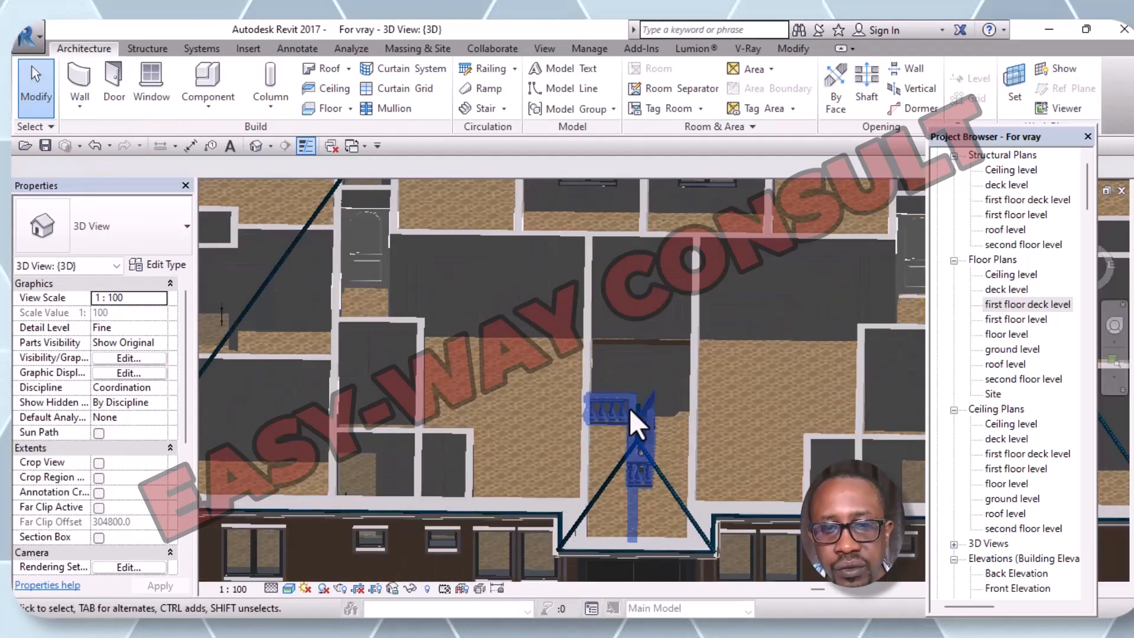
{"action": "scroll", "coordinate": [567, 390], "scroll_direction": "down", "scroll_amount": 8}
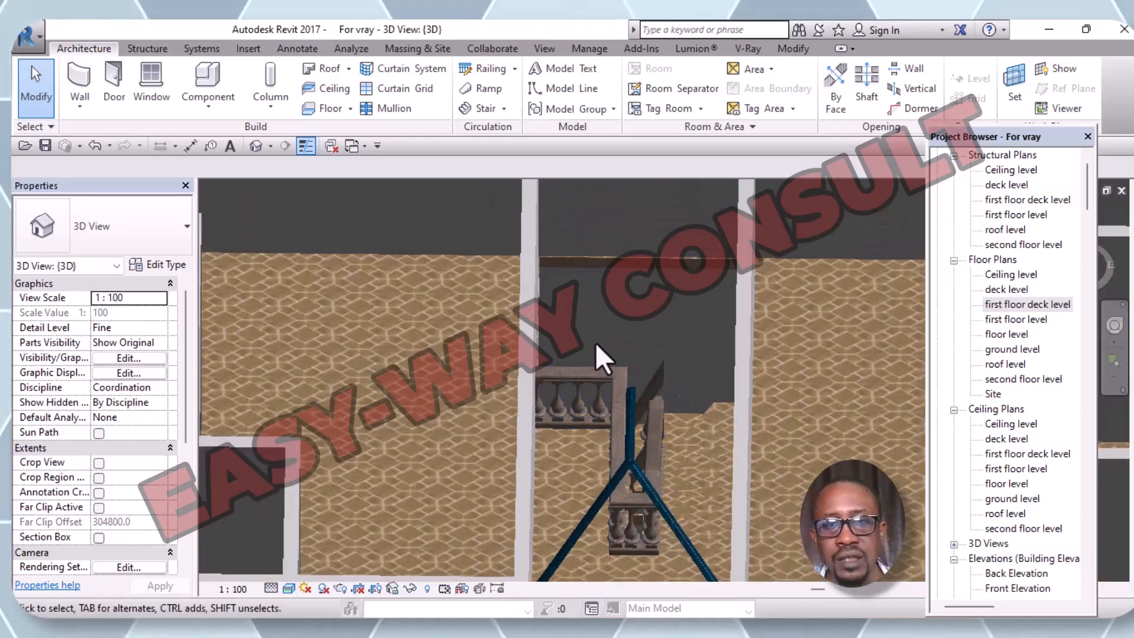
{"action": "middle_click_drag", "start_coordinate": [612, 341], "coordinate": [500, 339]}
{"action": "scroll", "coordinate": [509, 398], "scroll_direction": "down", "scroll_amount": 4}
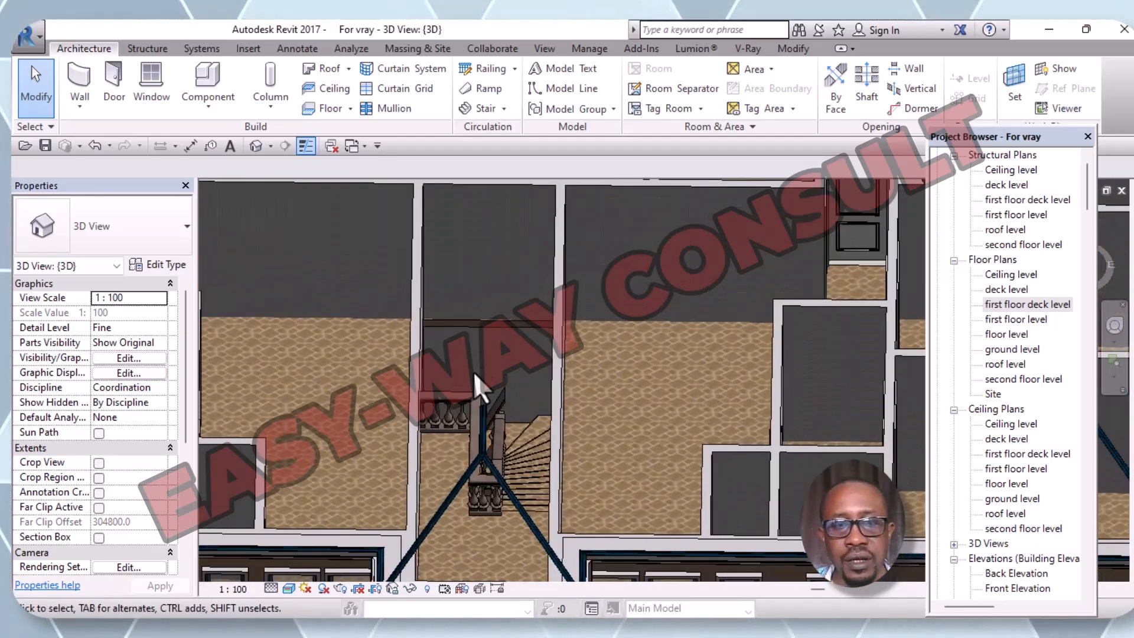
{"action": "scroll", "coordinate": [532, 321], "scroll_direction": "down", "scroll_amount": 5}
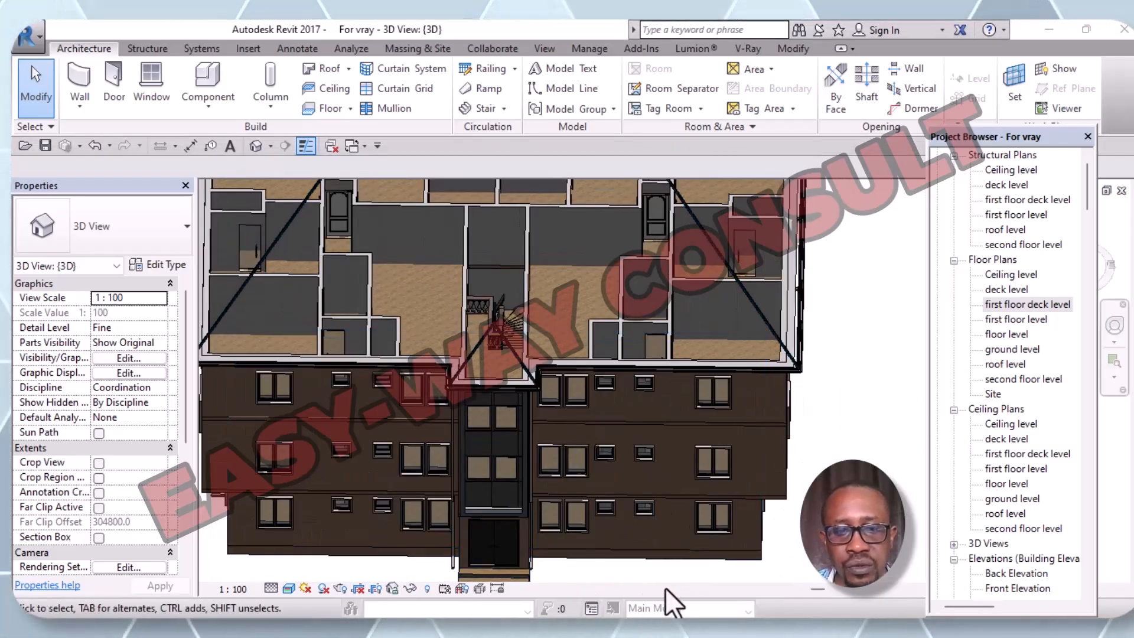
Reveal the hidden elements, unhide the roof element in the 3D view, and leave Reveal Hidden Elements mode
{"action": "left_click", "coordinate": [427, 591]}
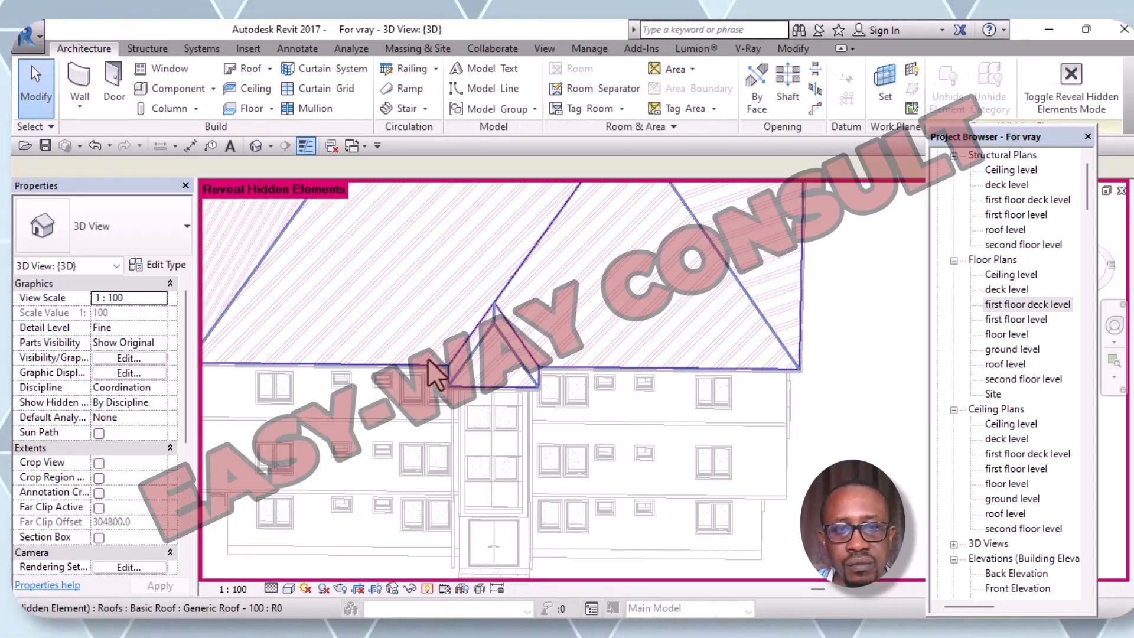
{"action": "left_click", "coordinate": [462, 372]}
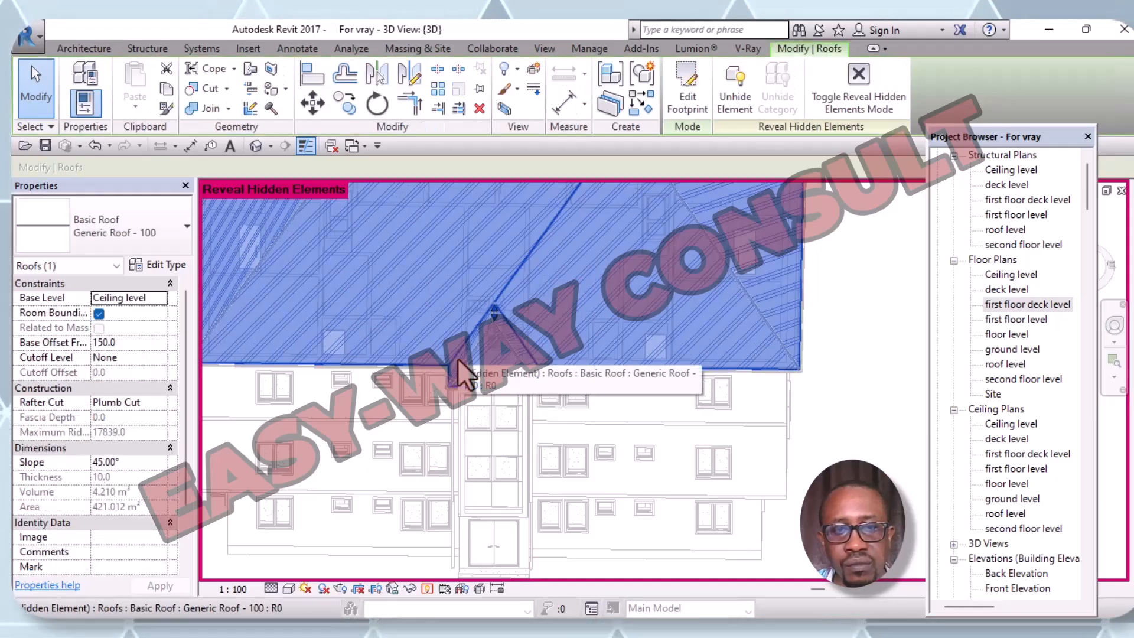
{"action": "right_click", "coordinate": [464, 372]}
{"action": "mouse_move", "coordinate": [608, 326]}
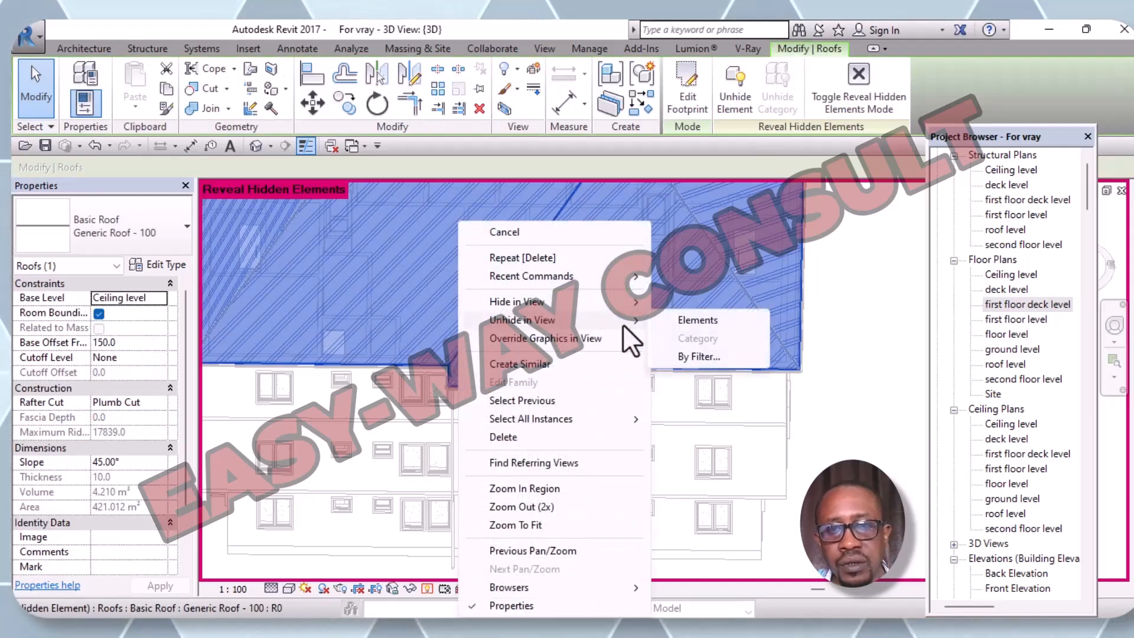
{"action": "left_click", "coordinate": [695, 321]}
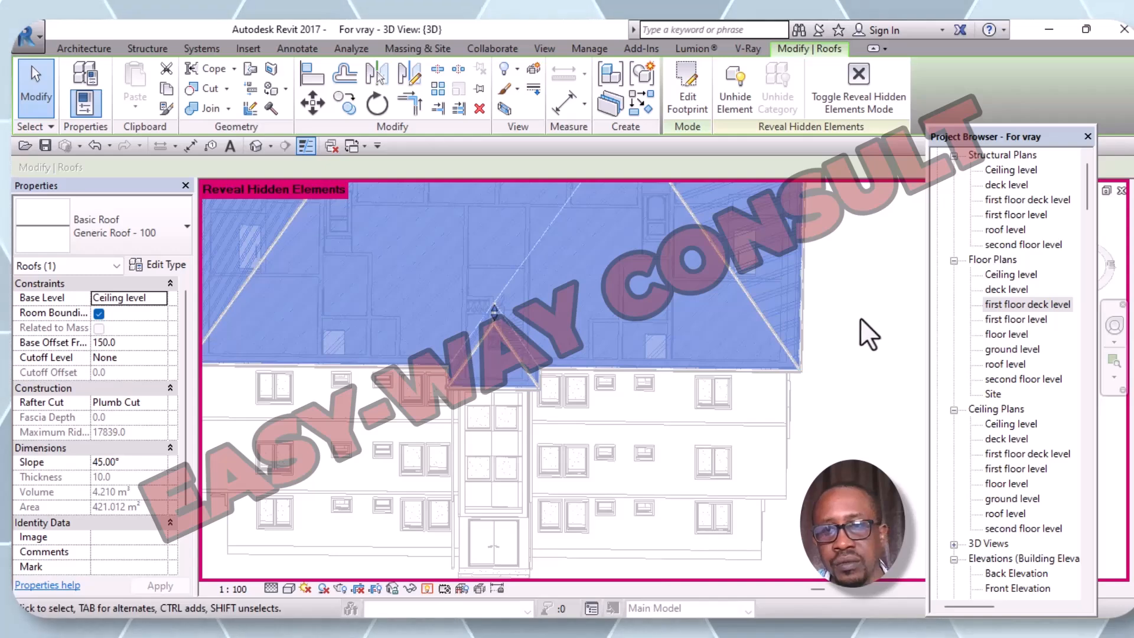
{"action": "left_click", "coordinate": [843, 323]}
{"action": "scroll", "coordinate": [855, 289], "scroll_direction": "down", "scroll_amount": 4}
{"action": "middle_click_drag", "start_coordinate": [878, 310], "coordinate": [775, 358]}
{"action": "scroll", "coordinate": [753, 374], "scroll_direction": "up", "scroll_amount": 1}
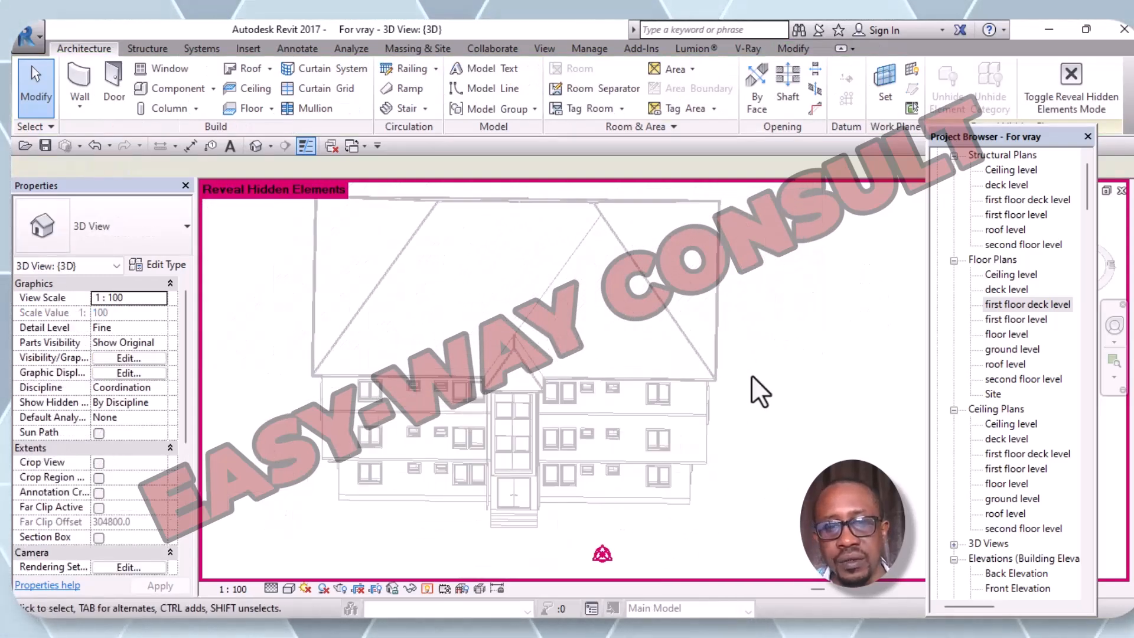
{"action": "left_click", "coordinate": [410, 592]}
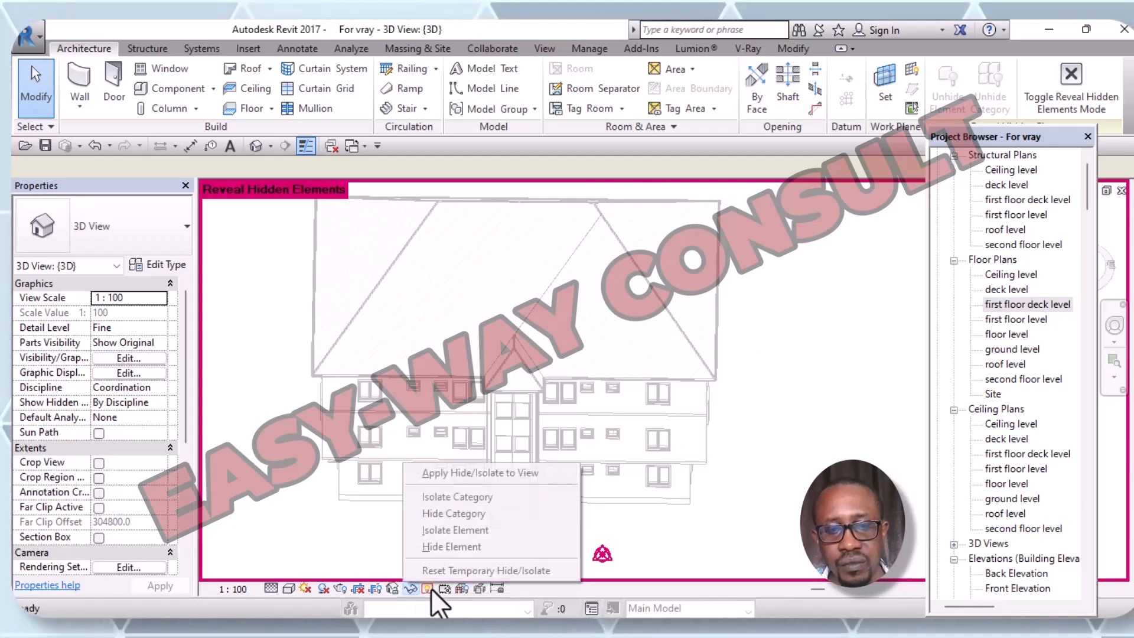
{"action": "left_click", "coordinate": [427, 588]}
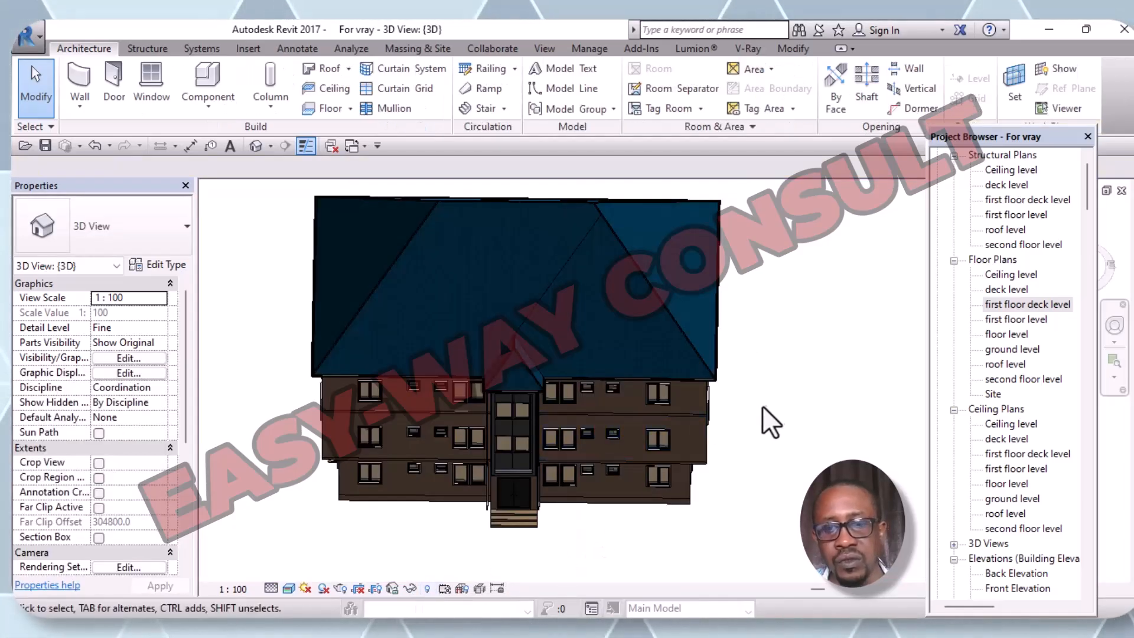
Open the floor level floor plan
{"action": "middle_click_drag", "start_coordinate": [749, 413], "coordinate": [740, 437]}
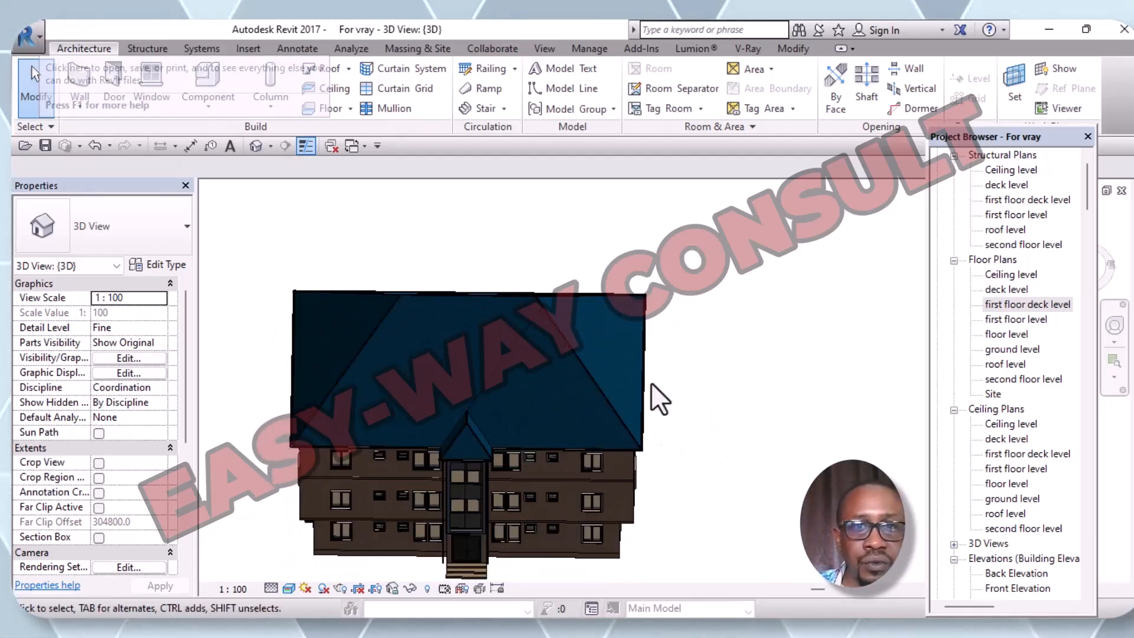
{"action": "scroll", "coordinate": [705, 254], "scroll_direction": "down", "scroll_amount": 2}
{"action": "middle_click_drag", "start_coordinate": [774, 388], "coordinate": [744, 374]}
{"action": "scroll", "coordinate": [734, 356], "scroll_direction": "up", "scroll_amount": 1}
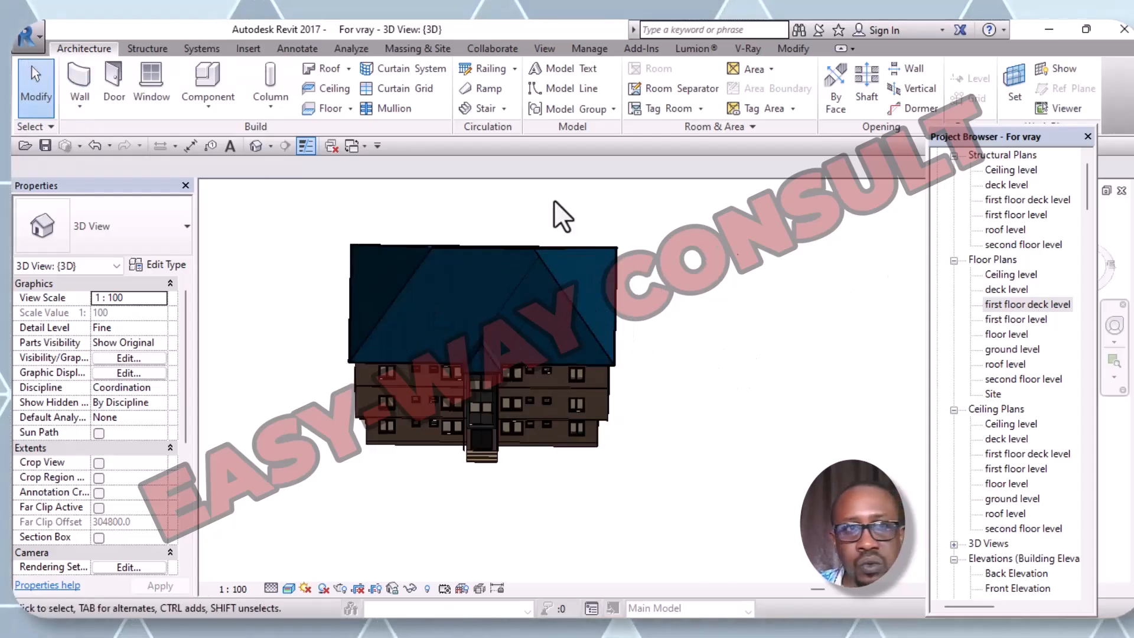
{"action": "double_click", "coordinate": [1016, 335]}
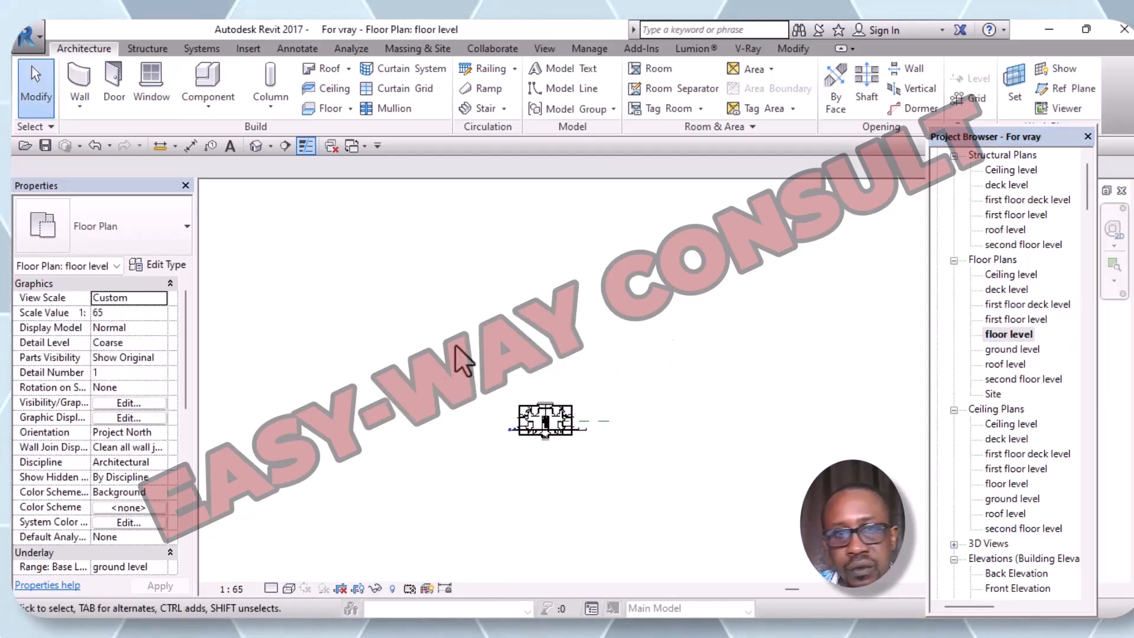
{"action": "scroll", "coordinate": [553, 426], "scroll_direction": "up", "scroll_amount": 4}
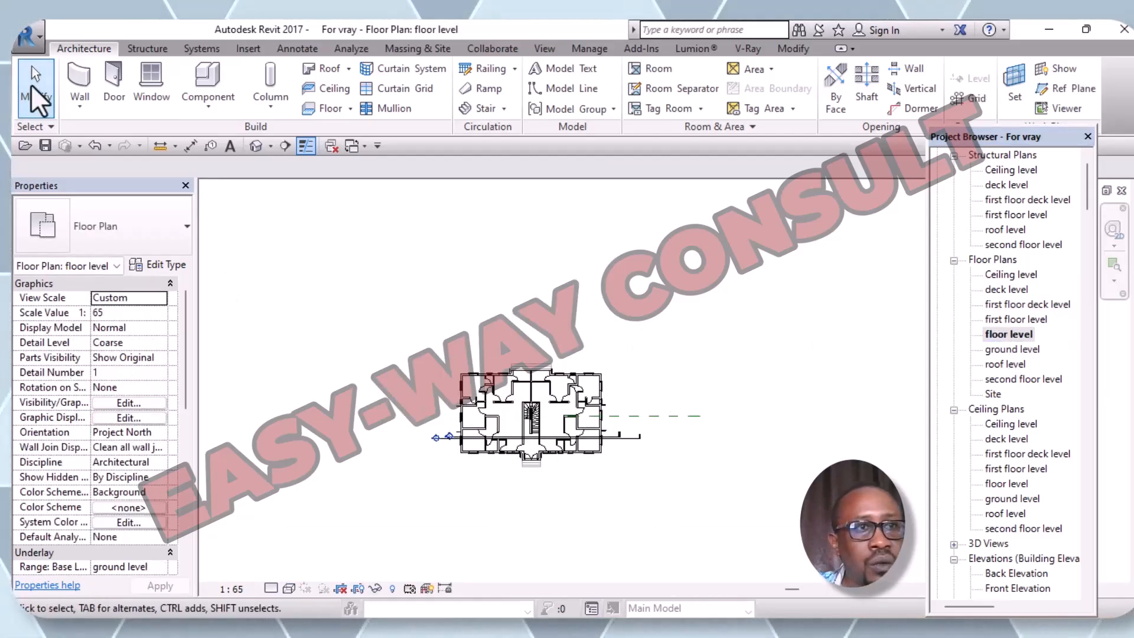
Create a new family from the Metric Baluster template
{"action": "left_click", "coordinate": [39, 43]}
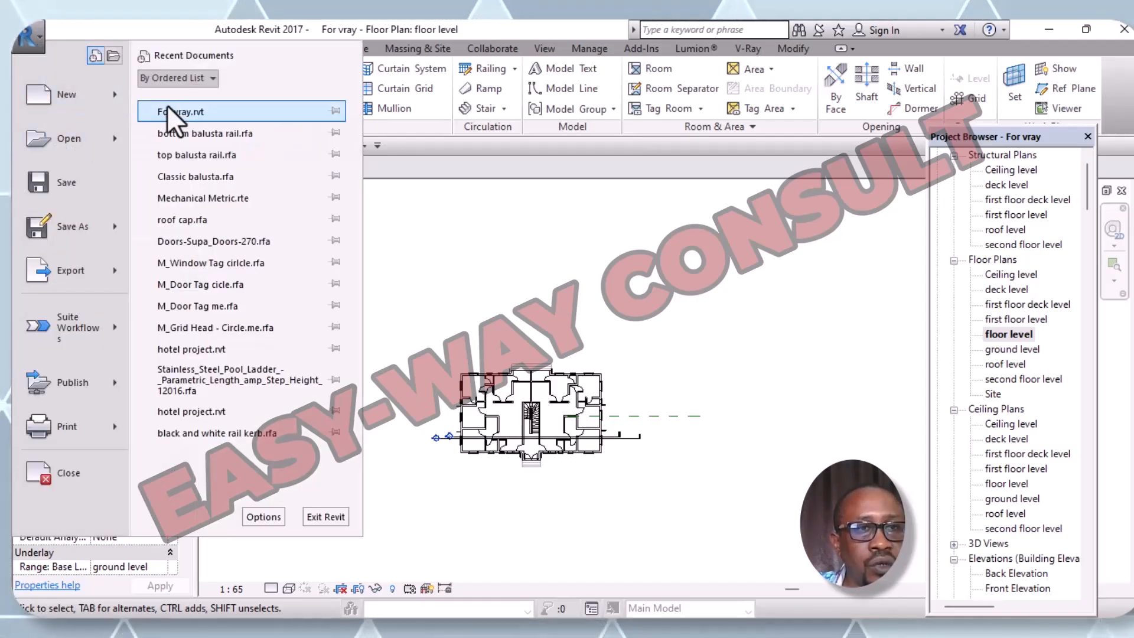
{"action": "mouse_move", "coordinate": [119, 97]}
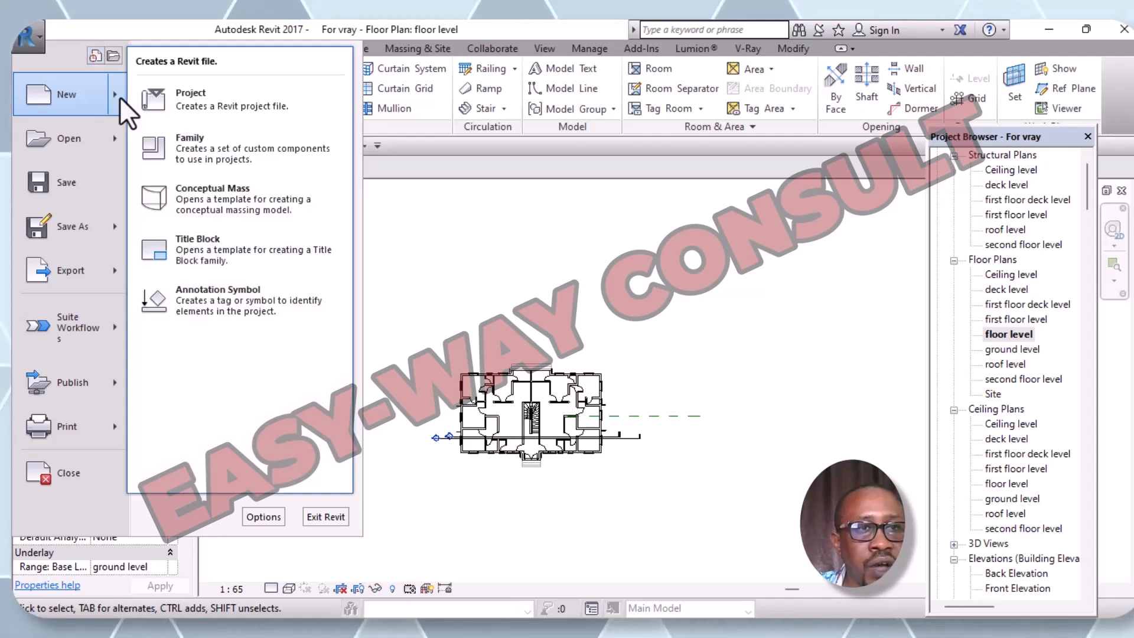
{"action": "left_click", "coordinate": [230, 152]}
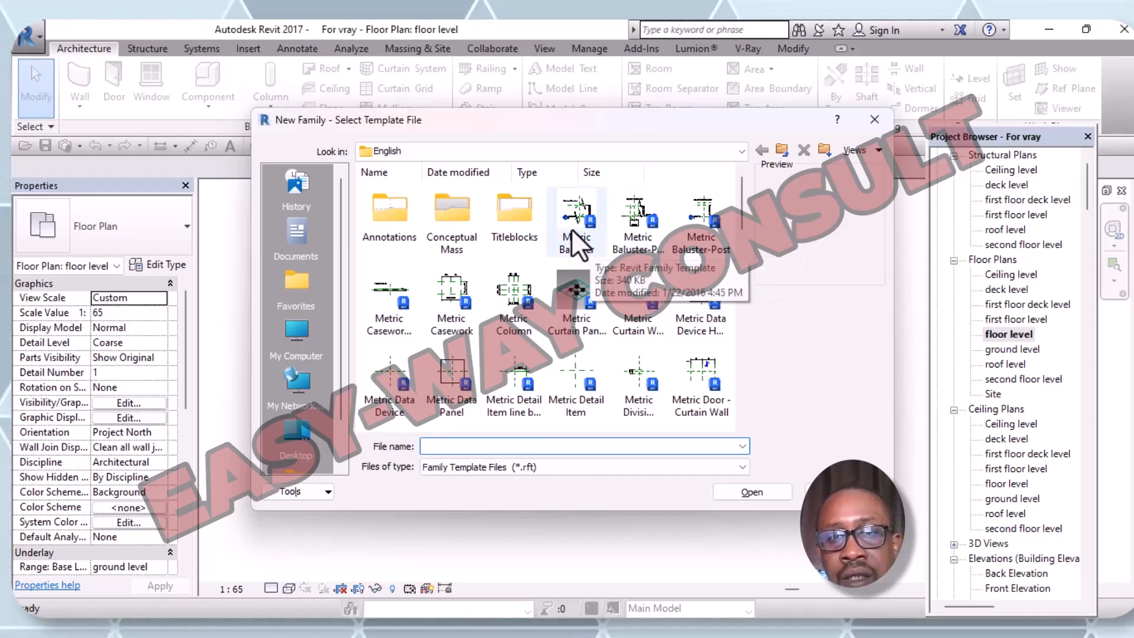
{"action": "double_click", "coordinate": [568, 211]}
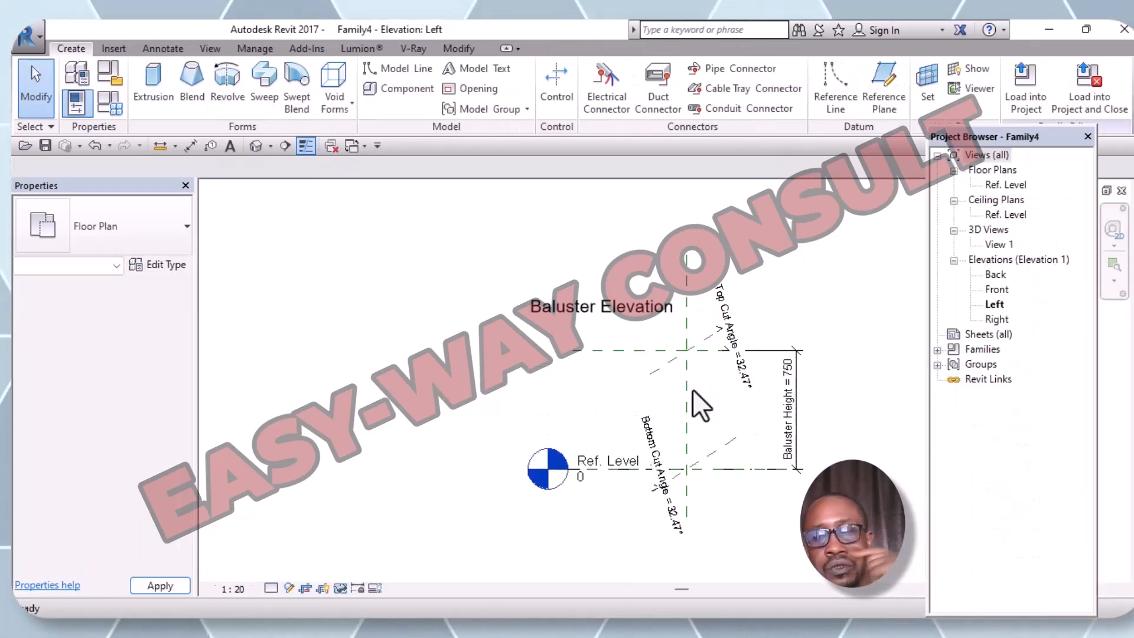
Start an extrusion in the Left elevation with Reference Plane : Center (Left/Right) as its work plane
{"action": "mouse_move", "coordinate": [701, 378]}
{"action": "middle_mouse_down"}
{"action": "mouse_move", "coordinate": [717, 349]}
{"action": "mouse_move", "coordinate": [585, 370]}
{"action": "middle_mouse_up"}
{"action": "scroll", "coordinate": [543, 355], "scroll_direction": "up", "scroll_amount": 6}
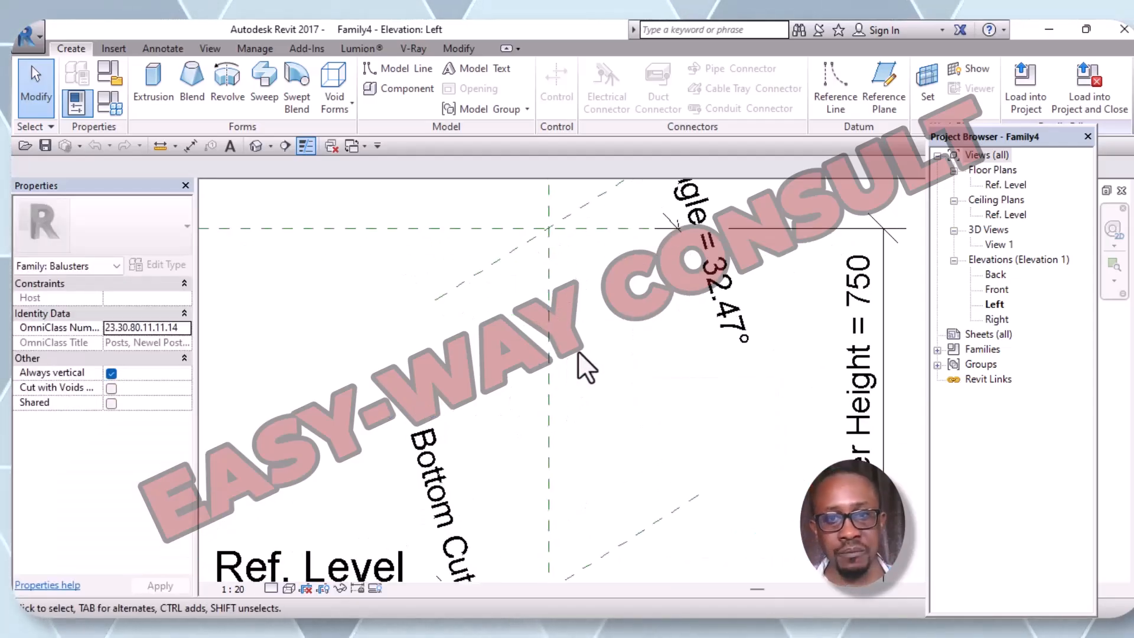
{"action": "scroll", "coordinate": [578, 351], "scroll_direction": "down", "scroll_amount": 4}
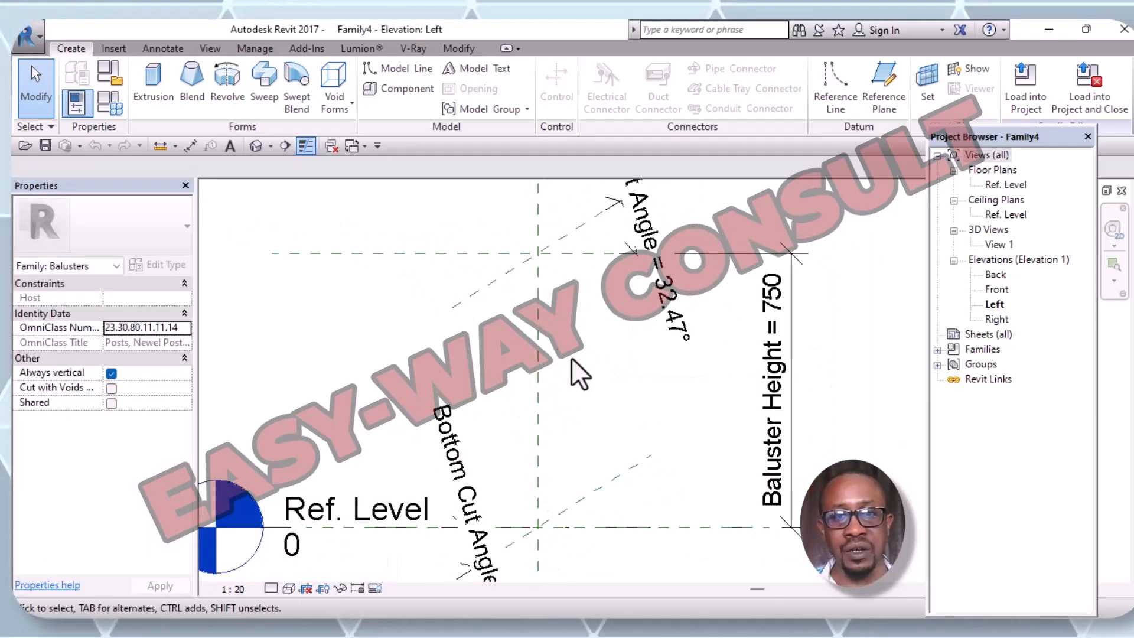
{"action": "middle_click_drag", "start_coordinate": [587, 374], "coordinate": [602, 405]}
{"action": "scroll", "coordinate": [602, 404], "scroll_direction": "up", "scroll_amount": 2}
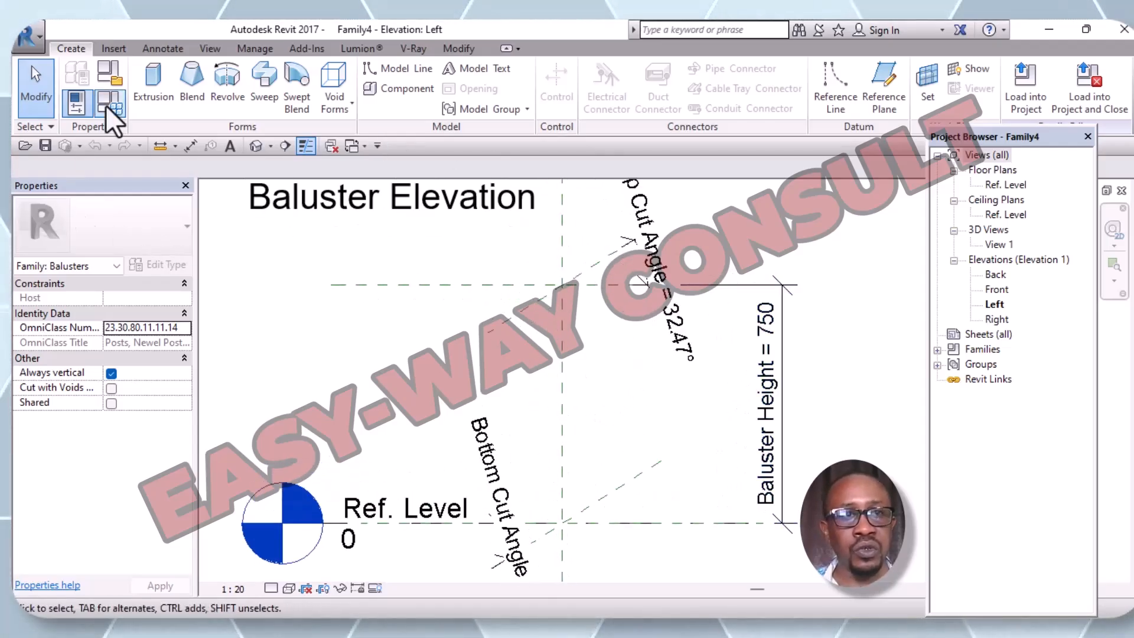
{"action": "left_click", "coordinate": [150, 88]}
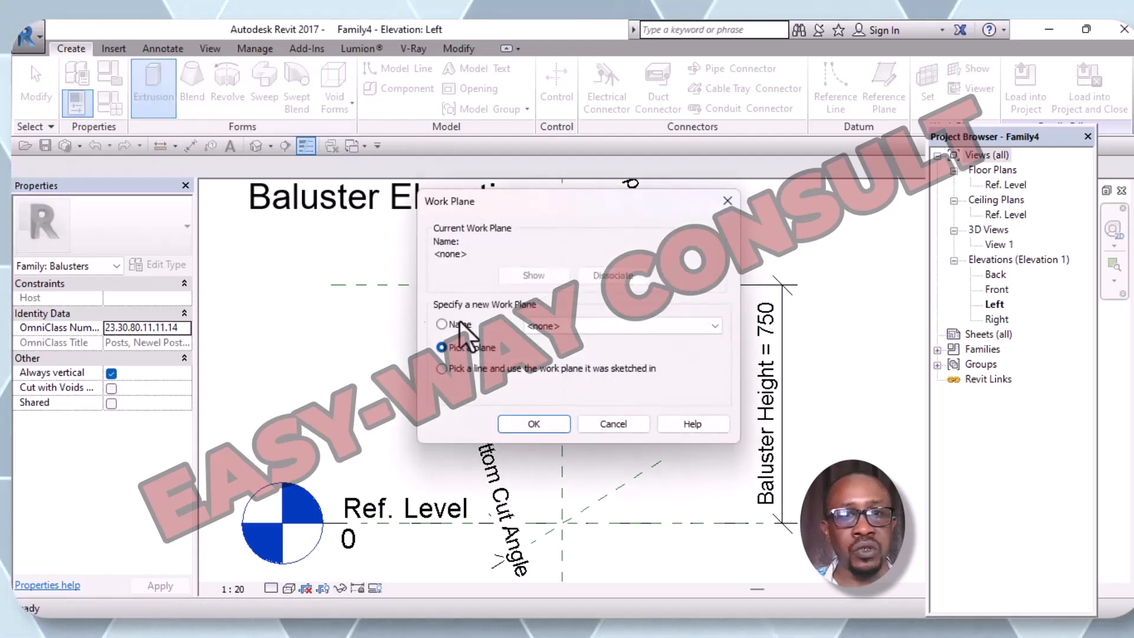
{"action": "left_click", "coordinate": [716, 328]}
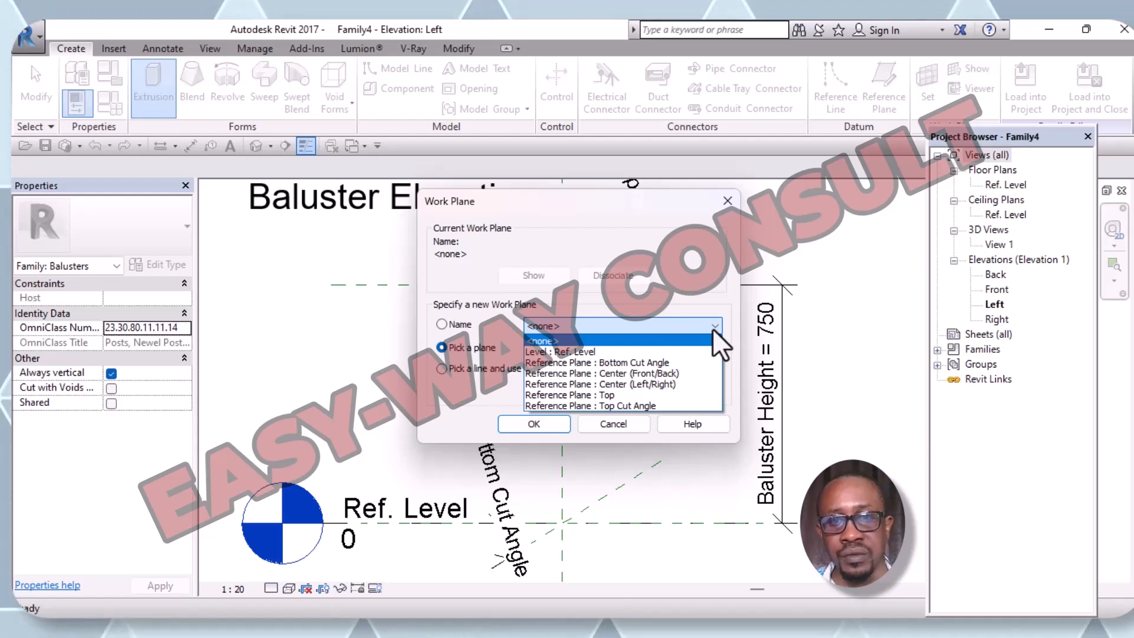
{"action": "left_click", "coordinate": [640, 387]}
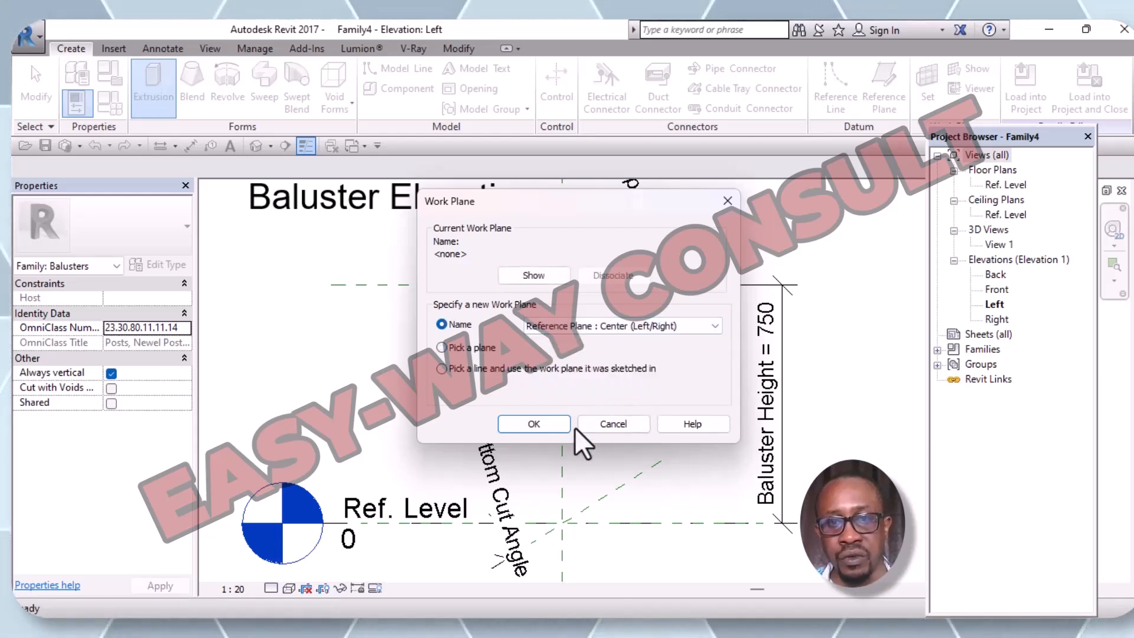
{"action": "left_click", "coordinate": [554, 426]}
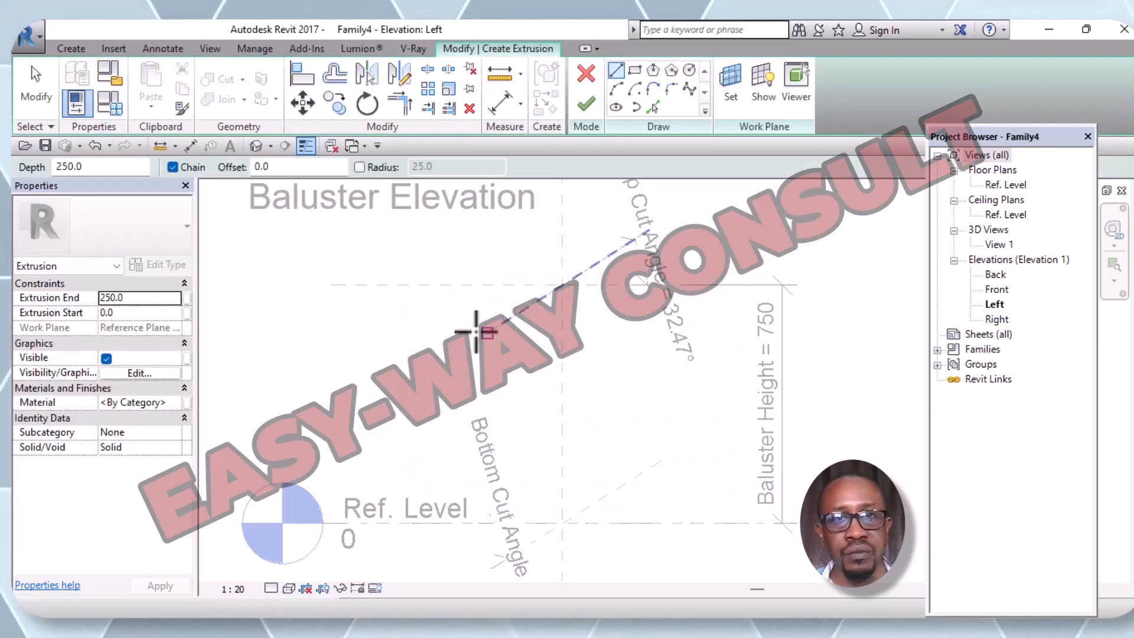
Sketch a rectangle about 160 mm wide and 60 mm high across the vertical centre plane, its upper edge on the Top reference plane
{"action": "left_click", "coordinate": [633, 76]}
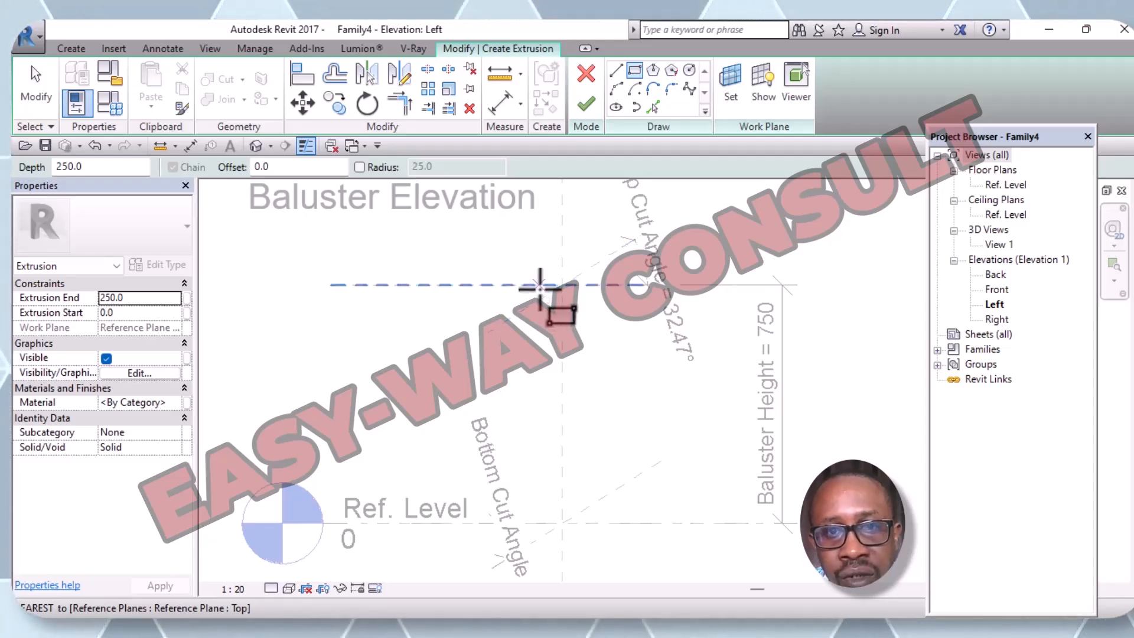
{"action": "left_click", "coordinate": [543, 286]}
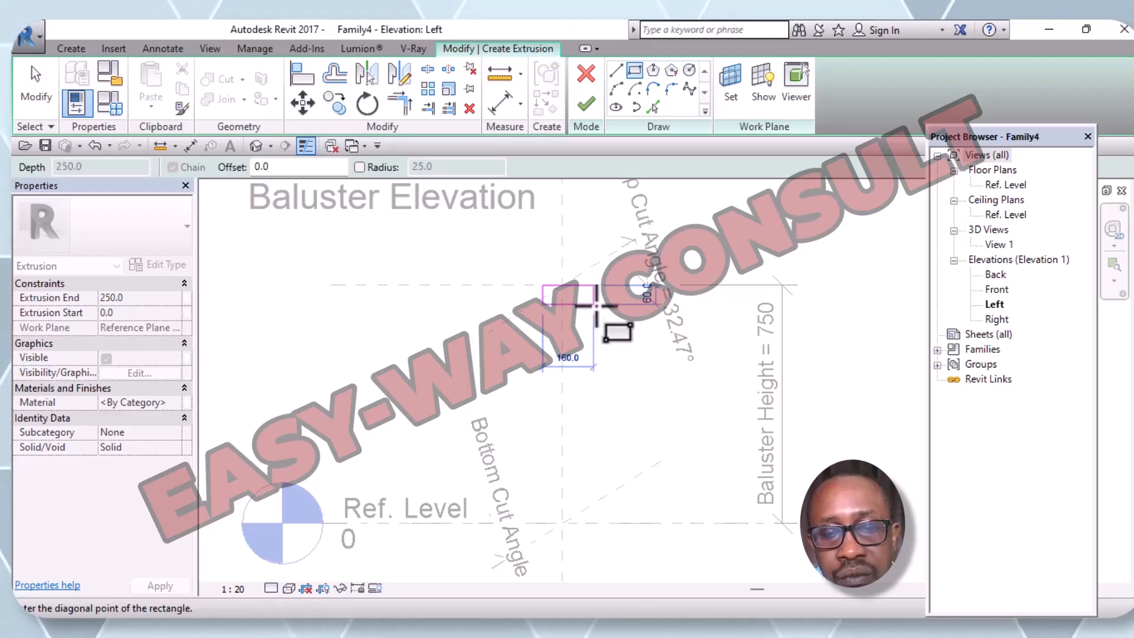
{"action": "left_click", "coordinate": [594, 304]}
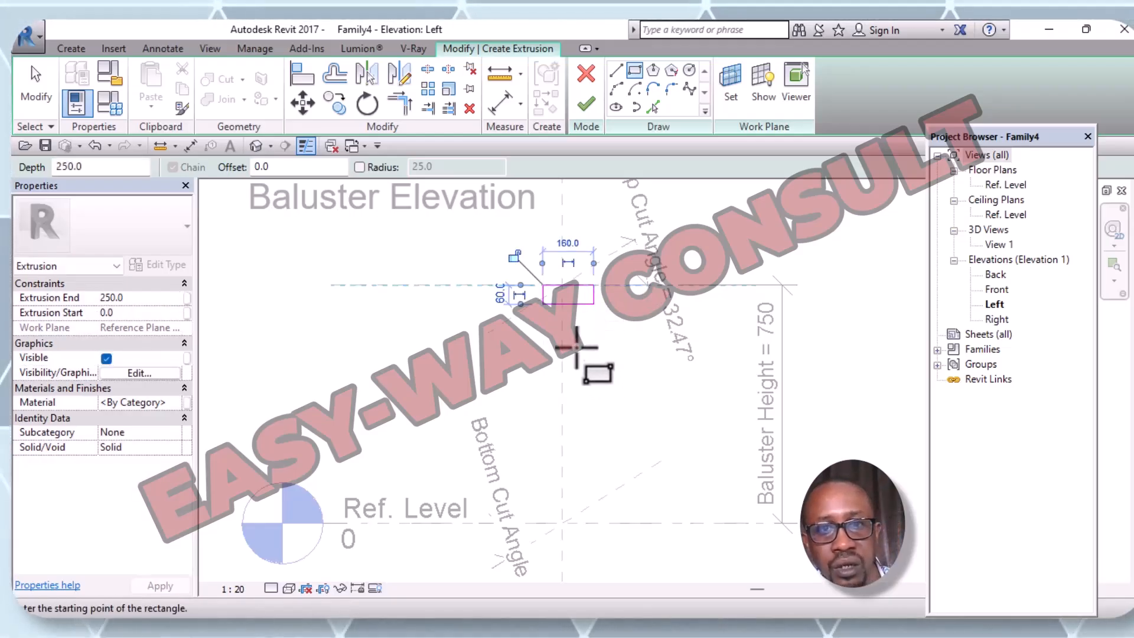
{"action": "key", "text": "Escape"}
{"action": "key", "text": "Escape"}
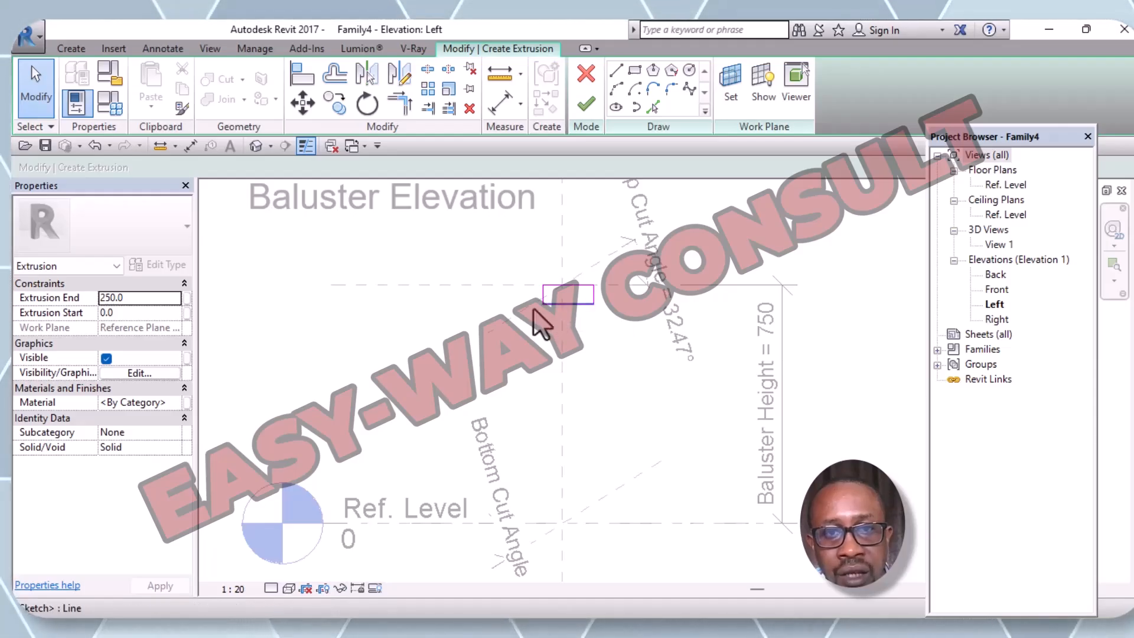
Set the distance from the rectangle's left edge to the vertical centre reference plane to 60 mm
{"action": "scroll", "coordinate": [547, 314], "scroll_direction": "up", "scroll_amount": 2}
{"action": "middle_click_drag", "start_coordinate": [543, 309], "coordinate": [472, 377]}
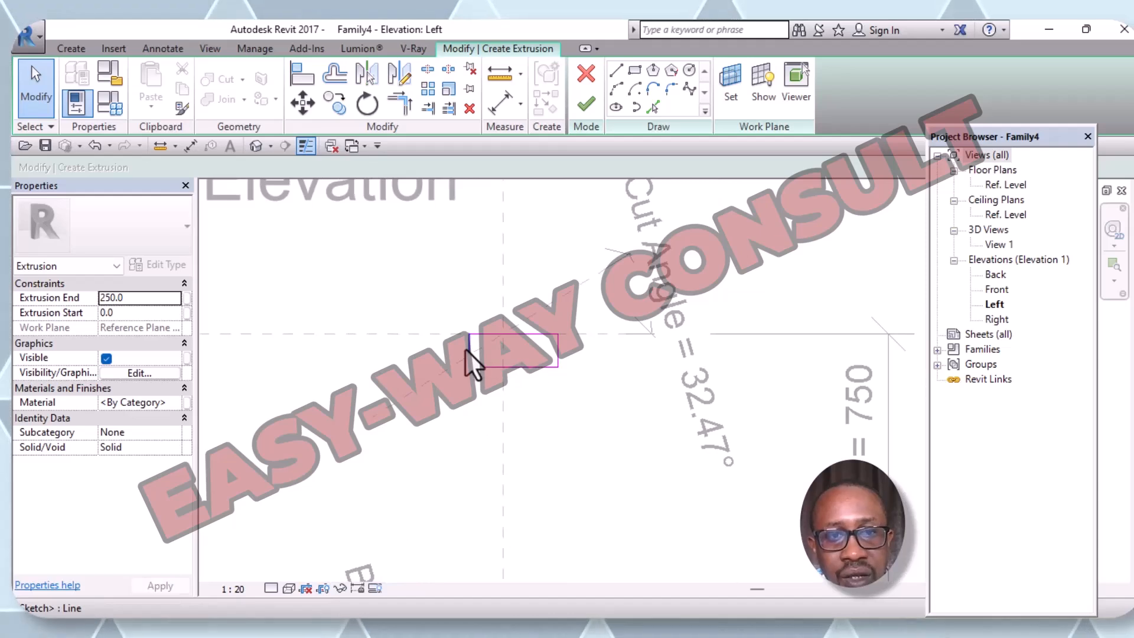
{"action": "left_click", "coordinate": [470, 350]}
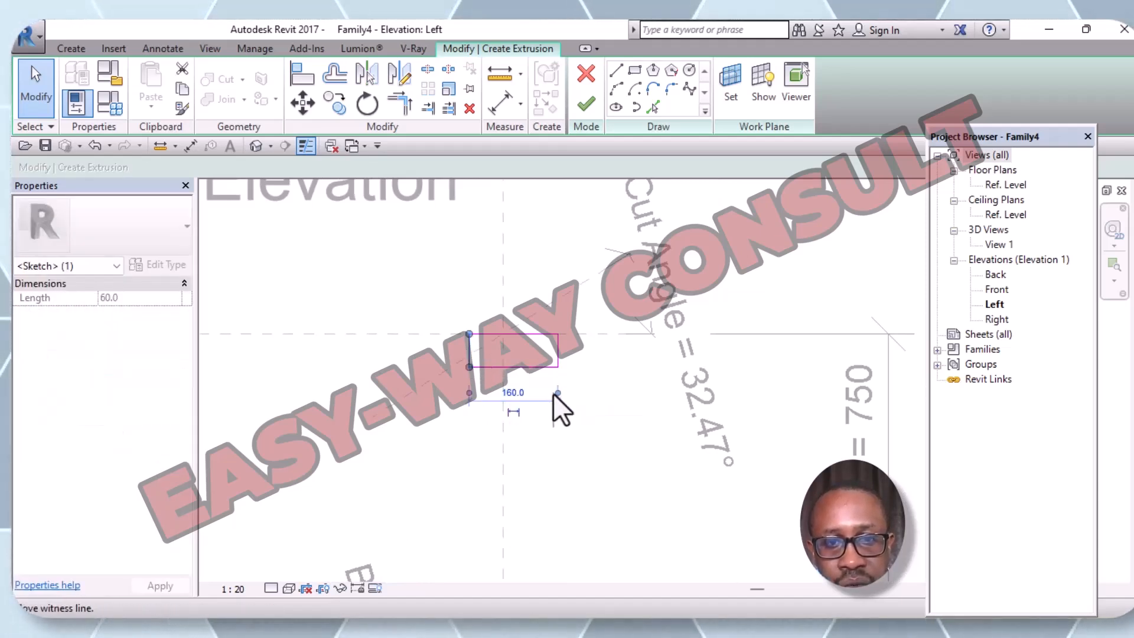
{"action": "left_click_drag", "start_coordinate": [524, 390], "coordinate": [503, 408]}
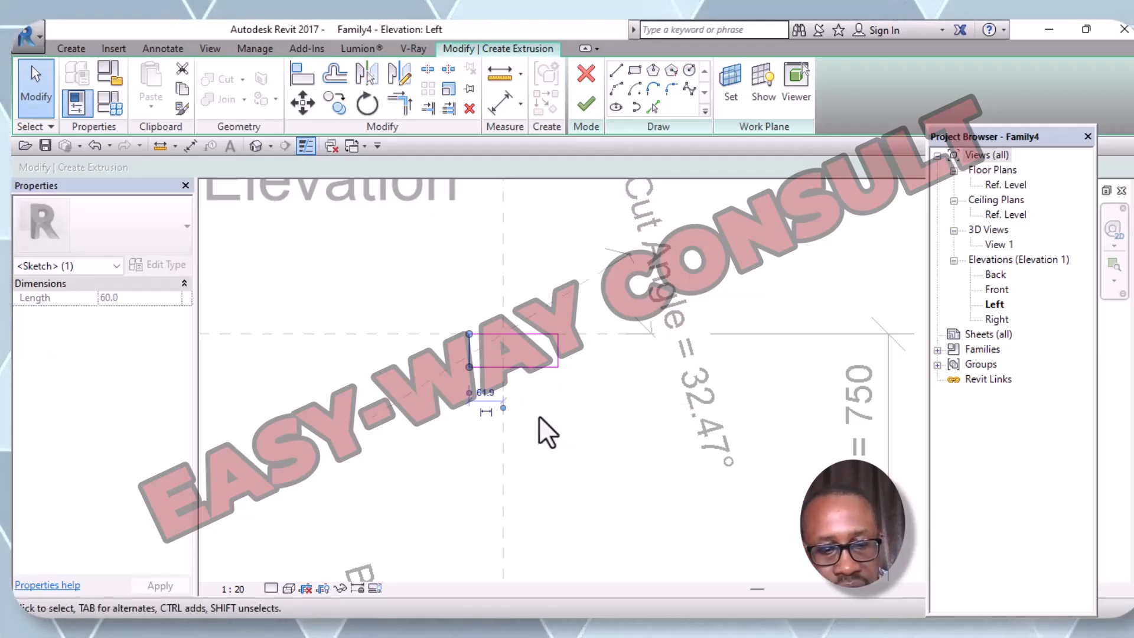
{"action": "left_click", "coordinate": [483, 393]}
{"action": "type", "text": "6"}
{"action": "key", "text": "Return"}
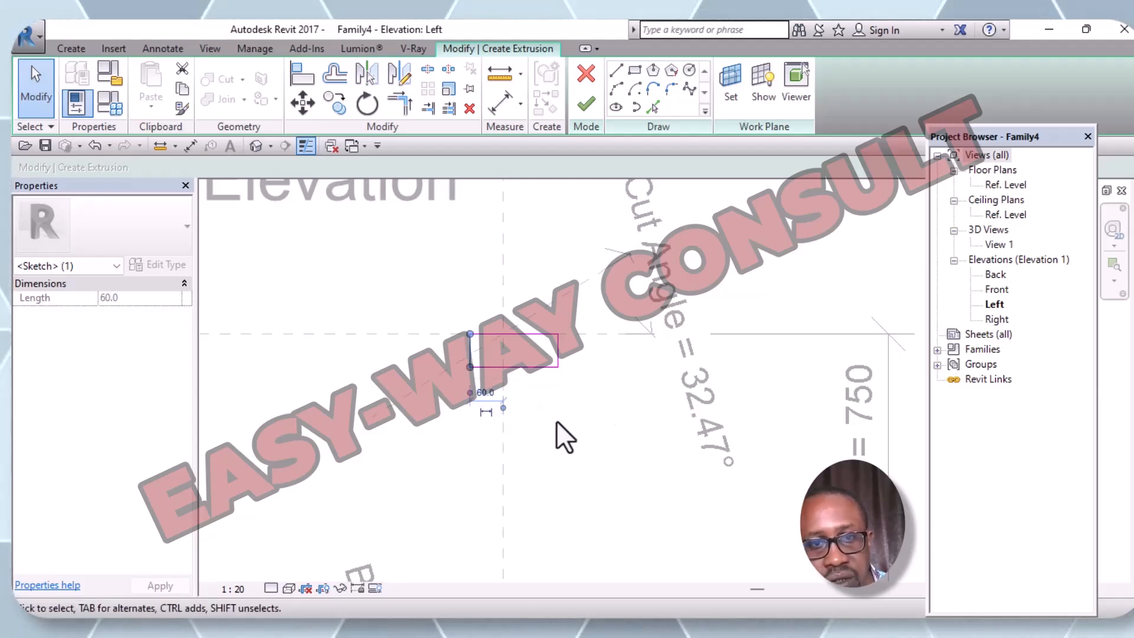
Move the rectangle's right edge to make the rectangle 120 mm wide, and clear the selection
{"action": "left_click", "coordinate": [503, 336]}
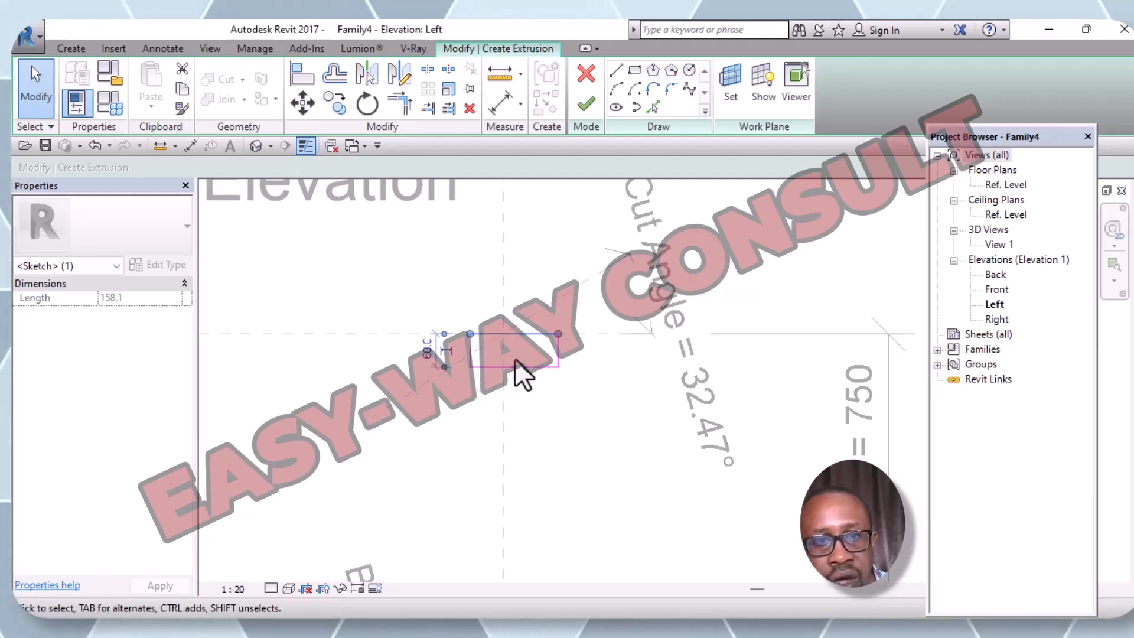
{"action": "left_click", "coordinate": [557, 354]}
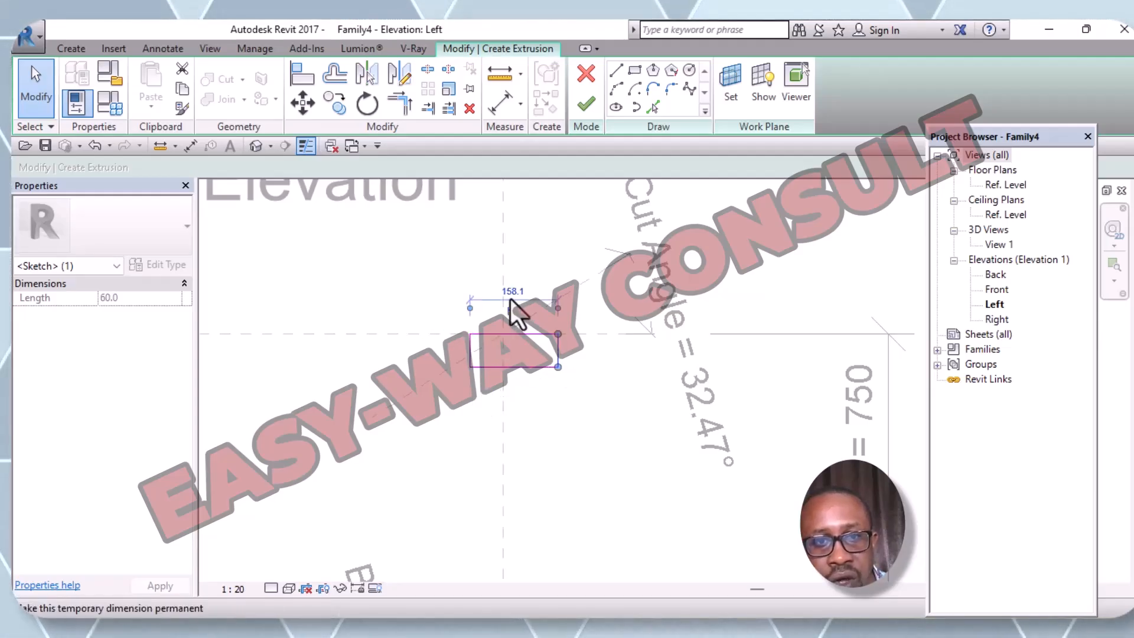
{"action": "left_click", "coordinate": [509, 312]}
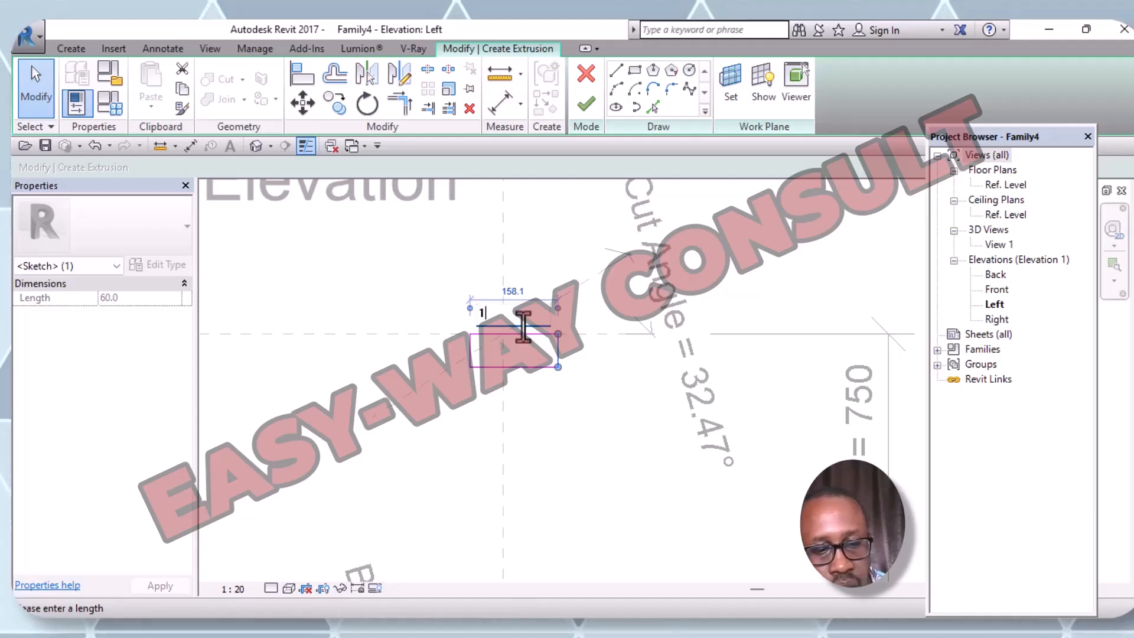
{"action": "type", "text": "120"}
{"action": "key", "text": "Return"}
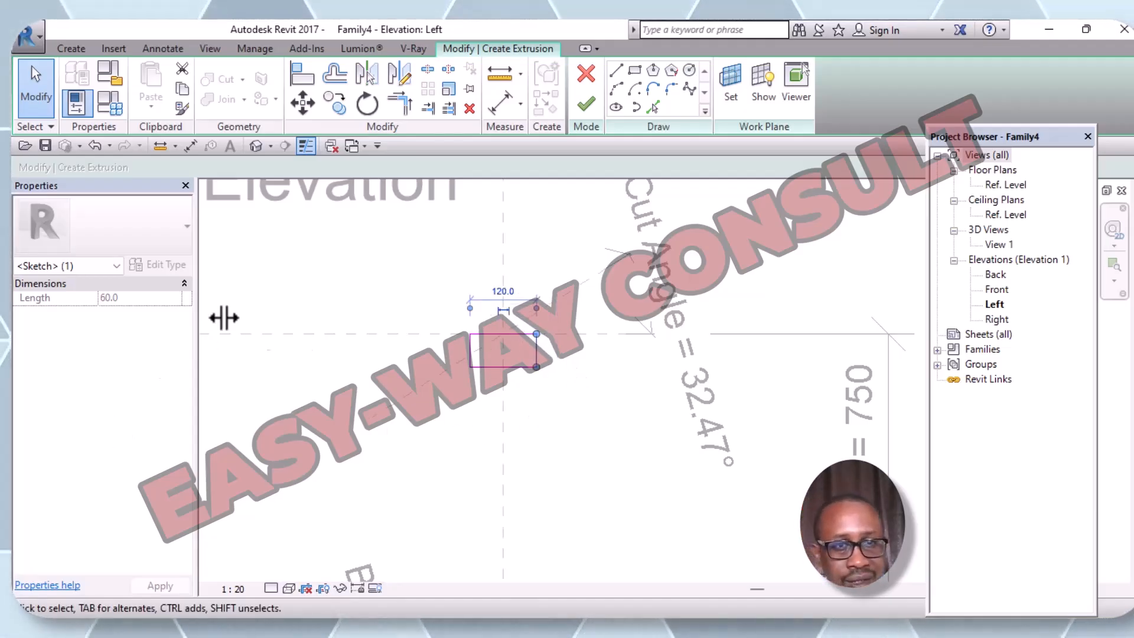
{"action": "left_click", "coordinate": [591, 429]}
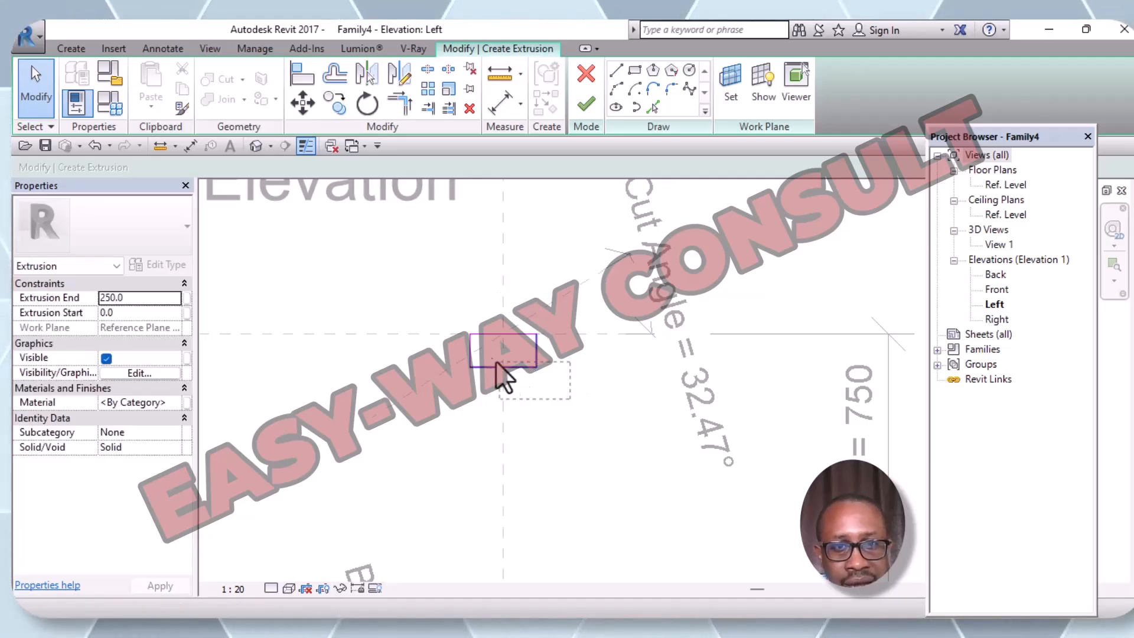
{"action": "left_click", "coordinate": [456, 349]}
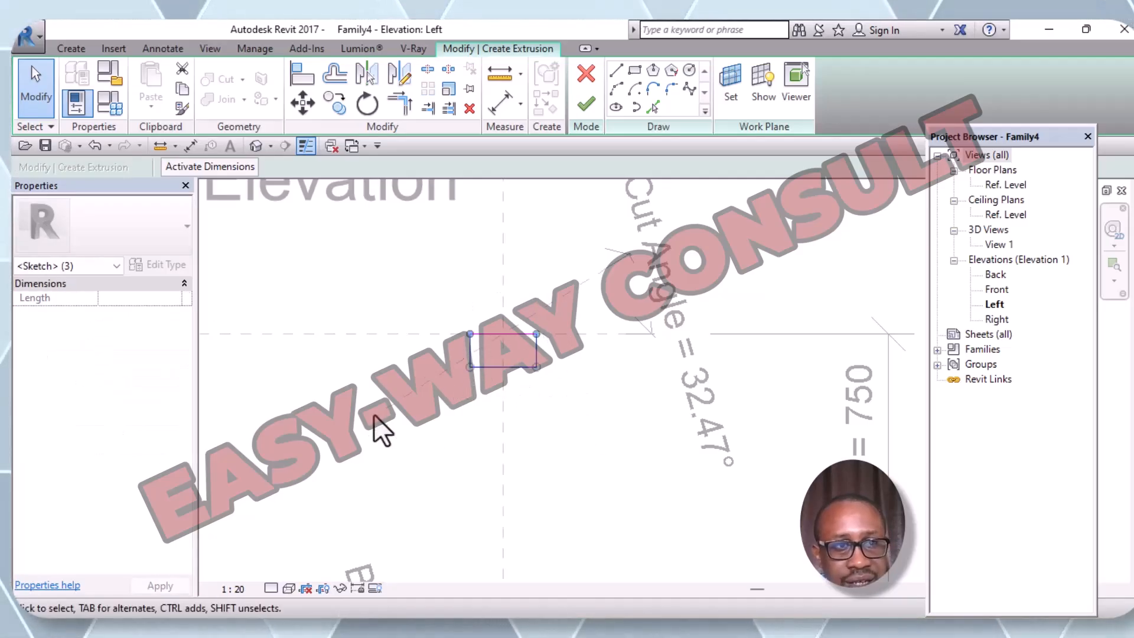
{"action": "left_click", "coordinate": [625, 425]}
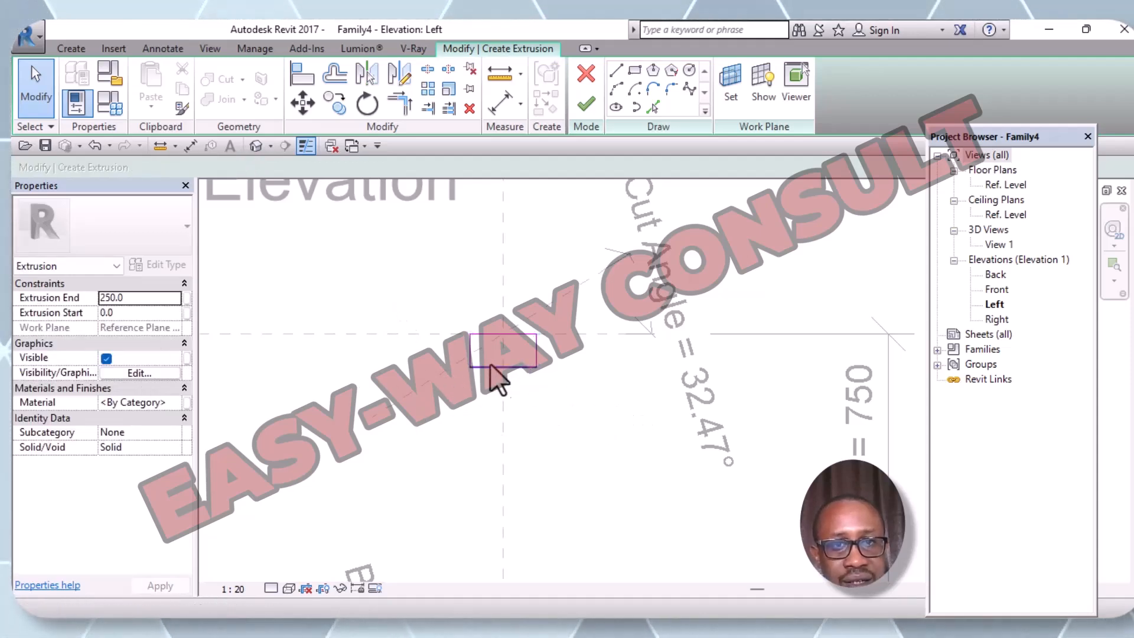
Set the Extrusion End to 60 and the Extrusion Start to -60
{"action": "left_click", "coordinate": [120, 297]}
{"action": "type", "text": "0.0"}
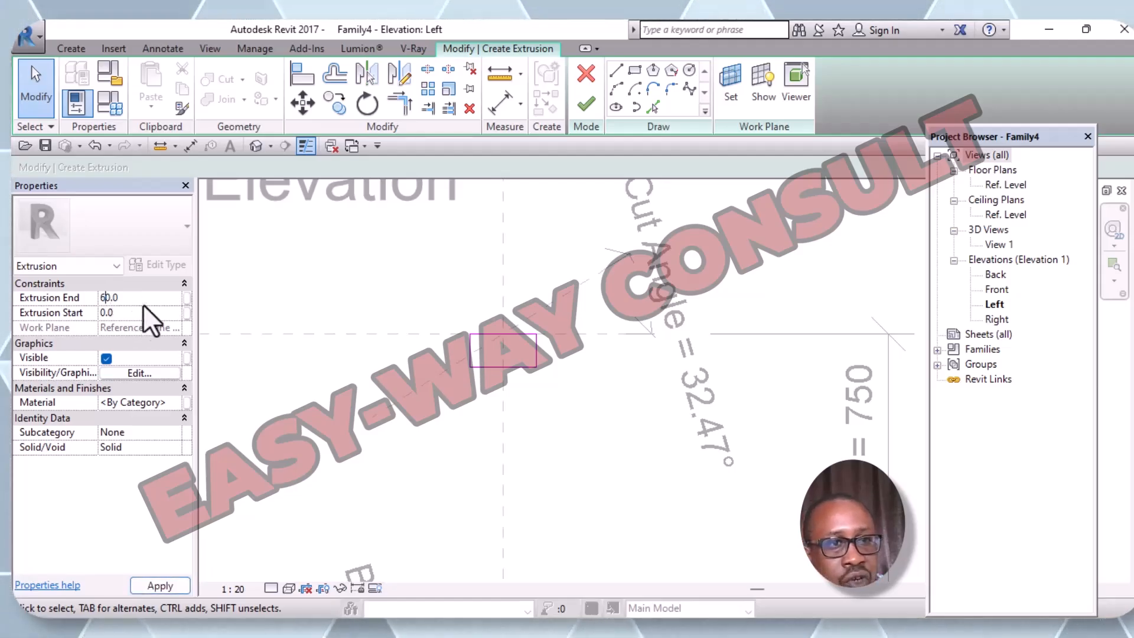
{"action": "left_click", "coordinate": [101, 313]}
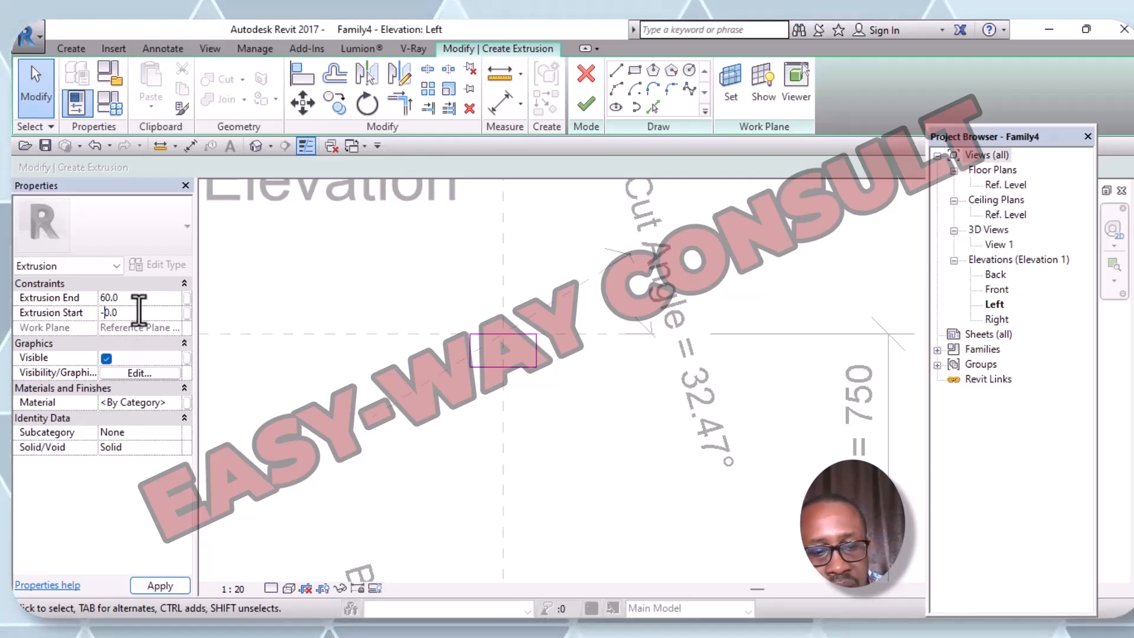
{"action": "type", "text": "-"}
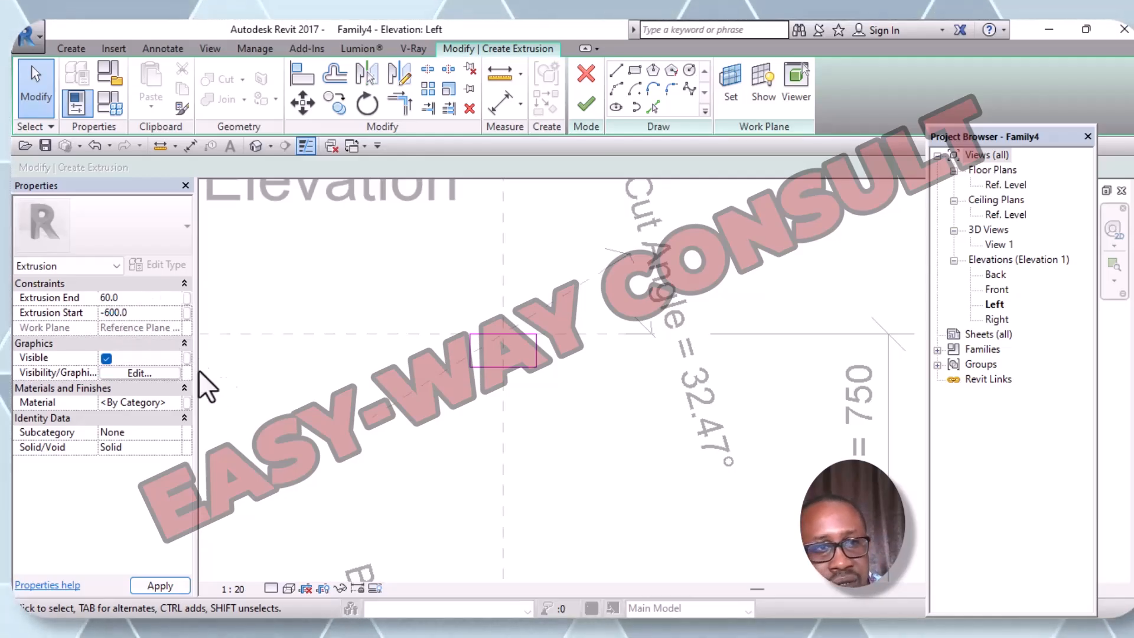
{"action": "type", "text": "60"}
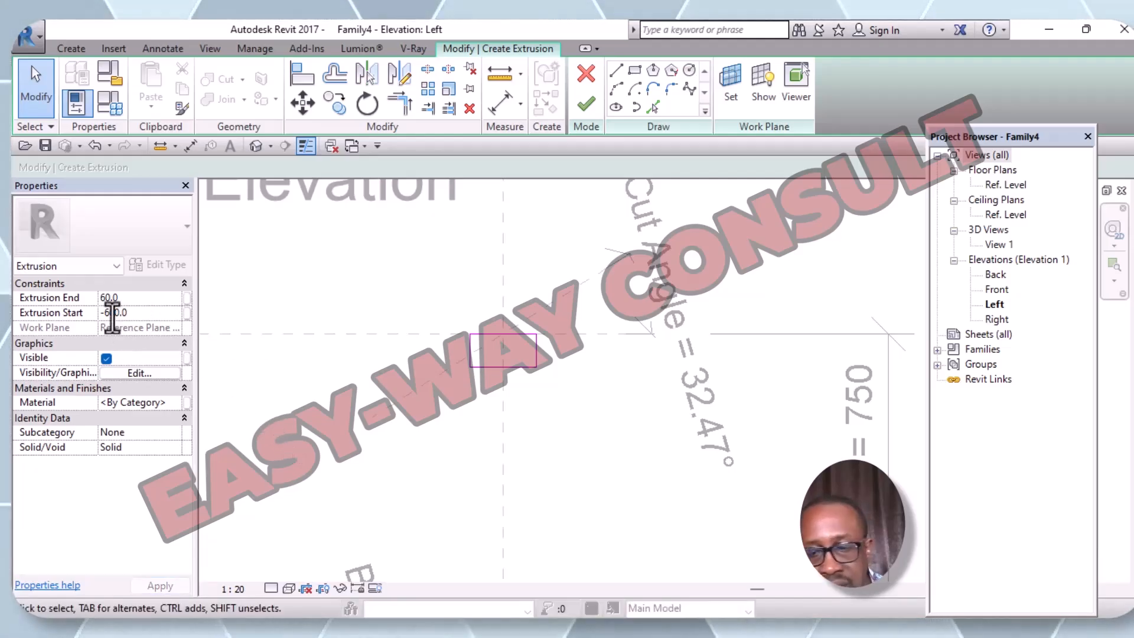
{"action": "left_click", "coordinate": [115, 315]}
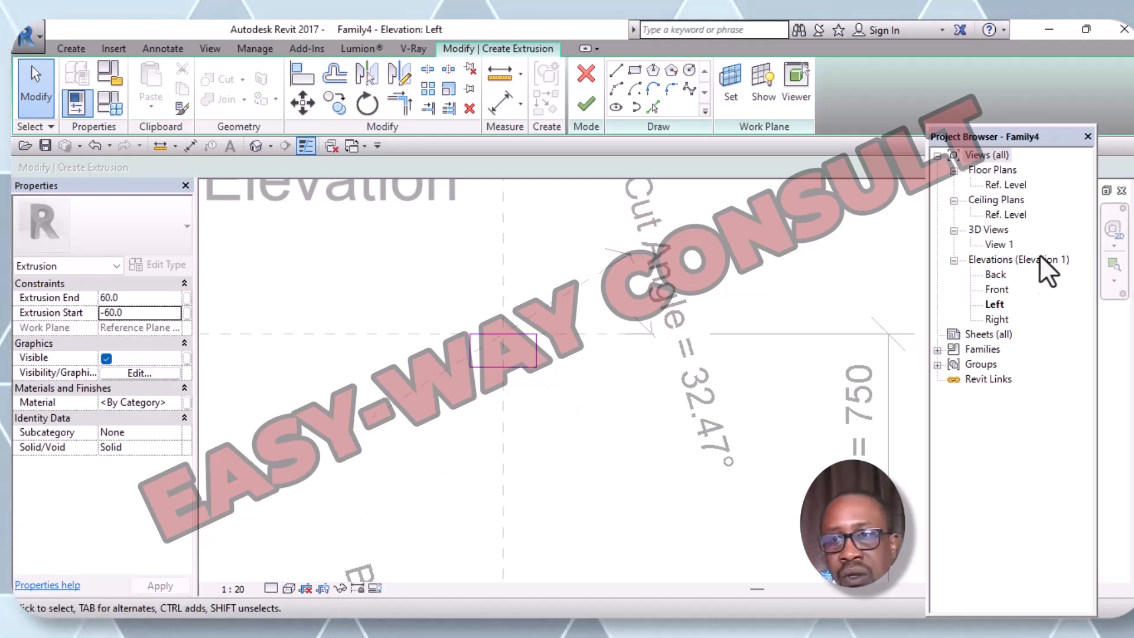
Open the Front elevation and examine the extrusion sketch at the Top reference plane
{"action": "double_click", "coordinate": [995, 291]}
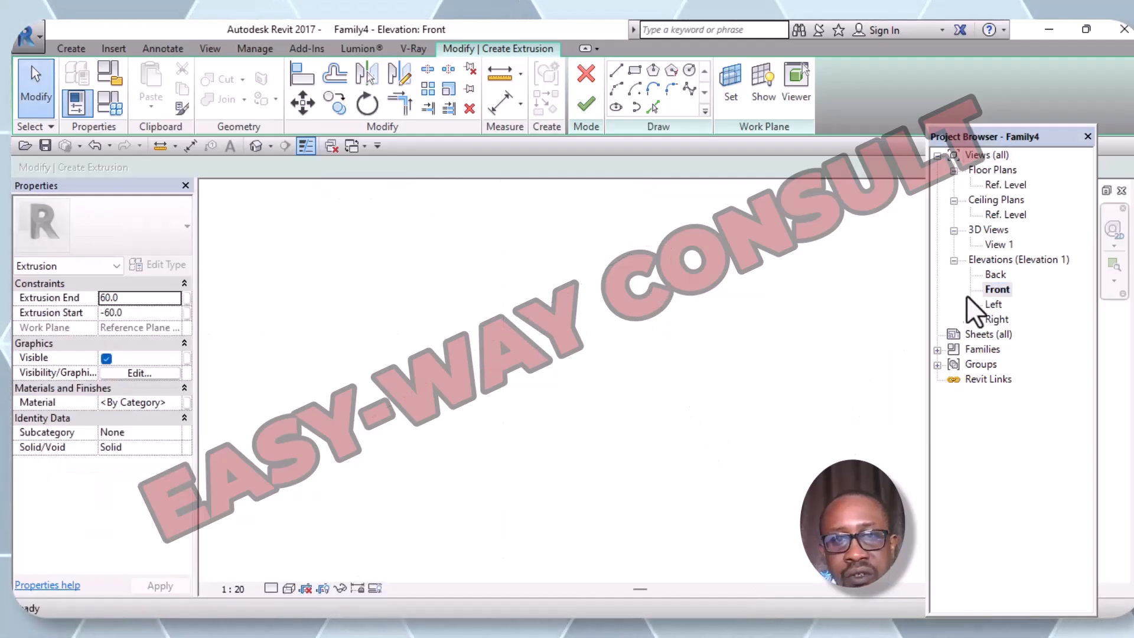
{"action": "right_click", "coordinate": [584, 313]}
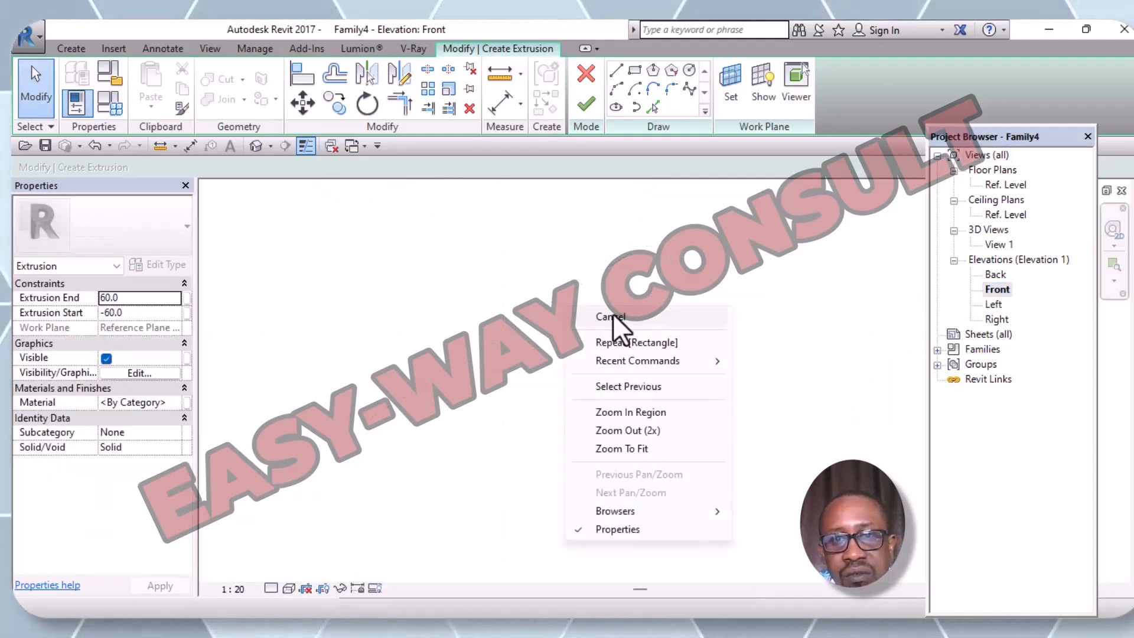
{"action": "left_click", "coordinate": [636, 448]}
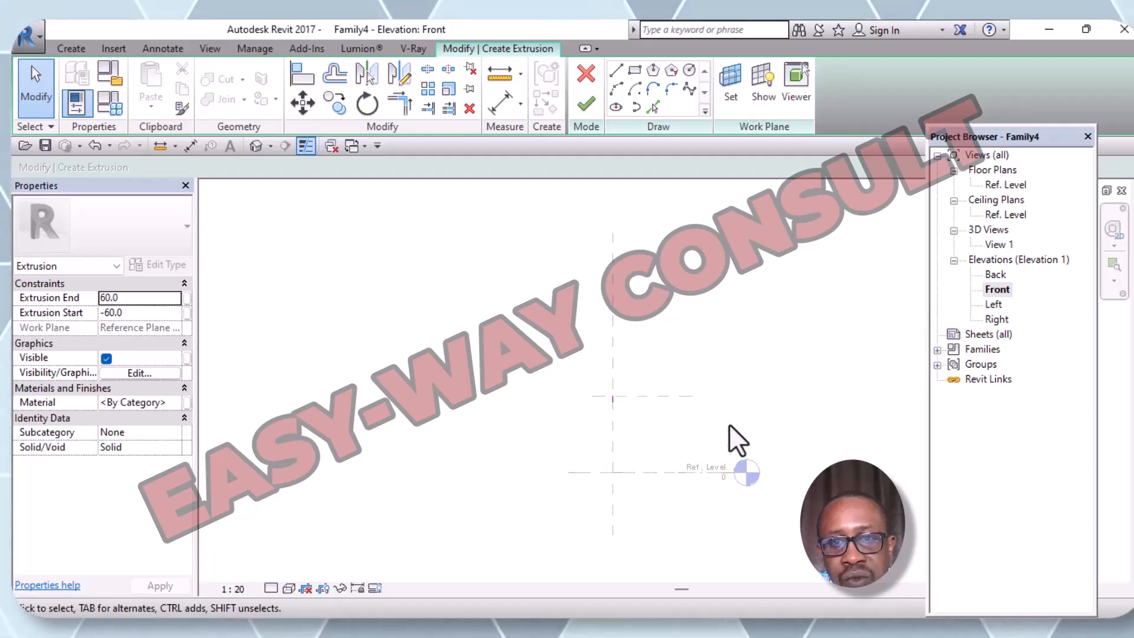
{"action": "scroll", "coordinate": [617, 407], "scroll_direction": "up", "scroll_amount": 5}
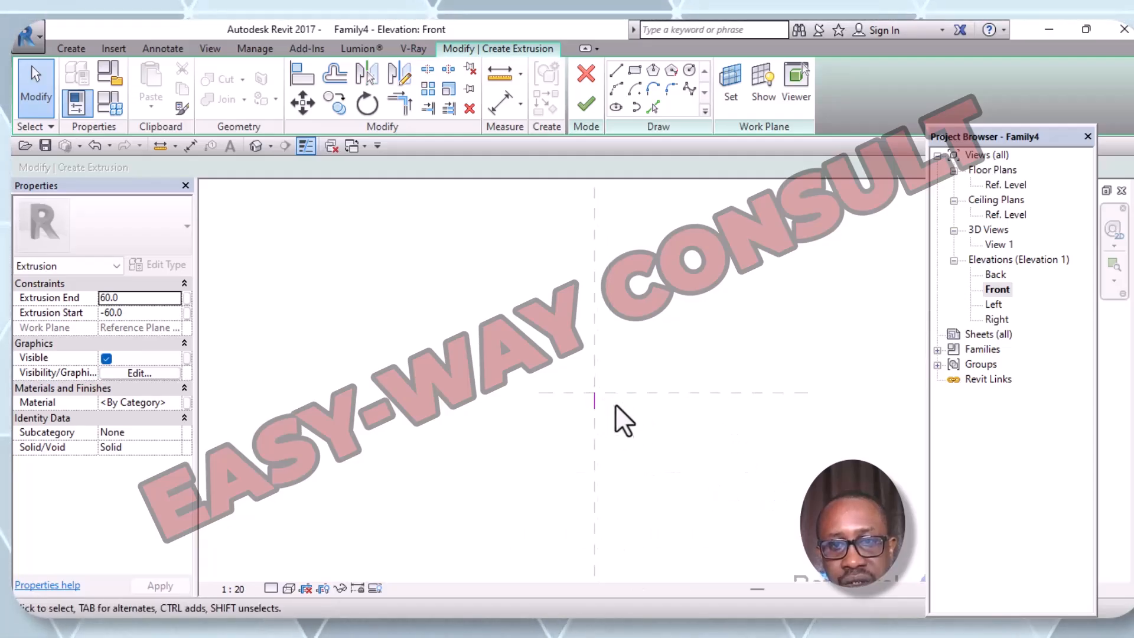
{"action": "scroll", "coordinate": [580, 395], "scroll_direction": "up", "scroll_amount": 2}
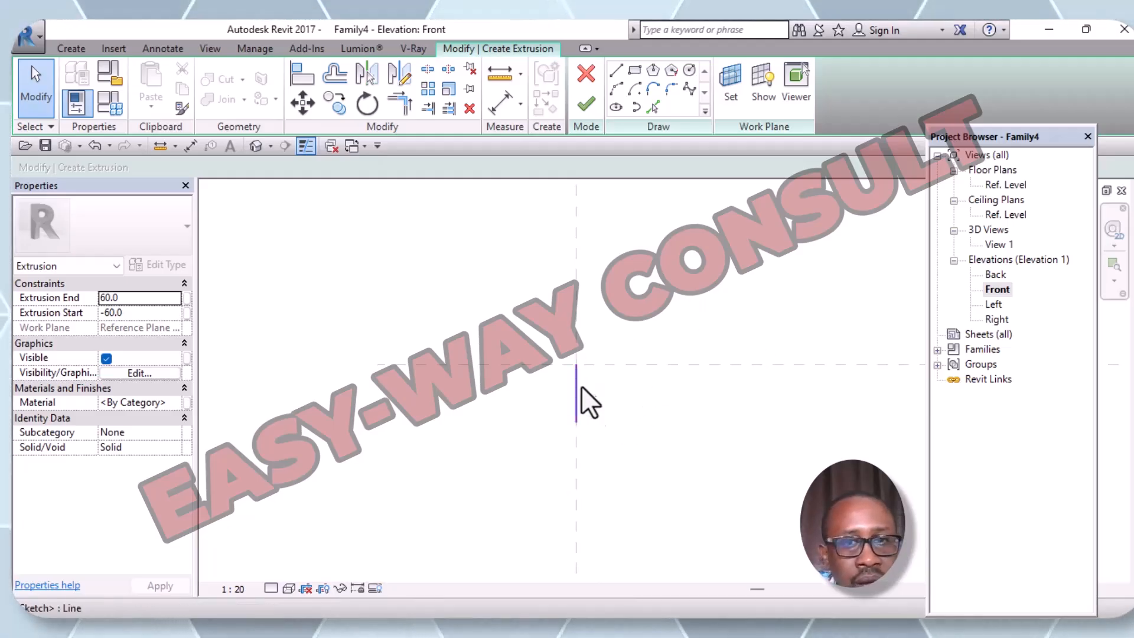
In the Left elevation, set the rectangle's height to 50 mm, Extrusion End to -60 and Extrusion Start to 60, and finish the extrusion
{"action": "double_click", "coordinate": [996, 304]}
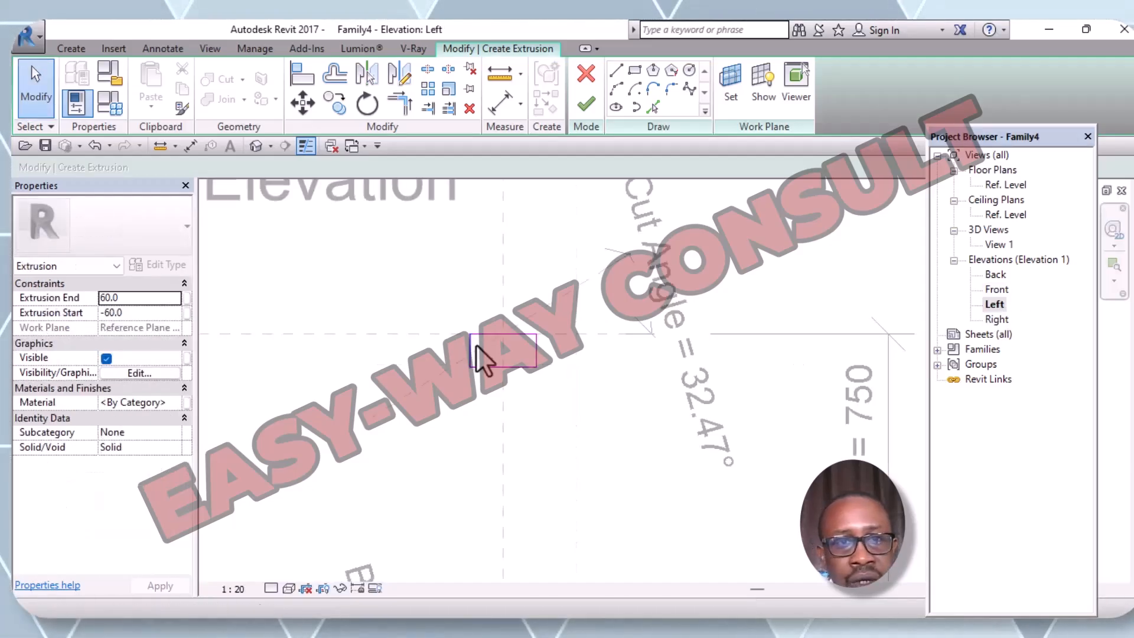
{"action": "left_click", "coordinate": [100, 299]}
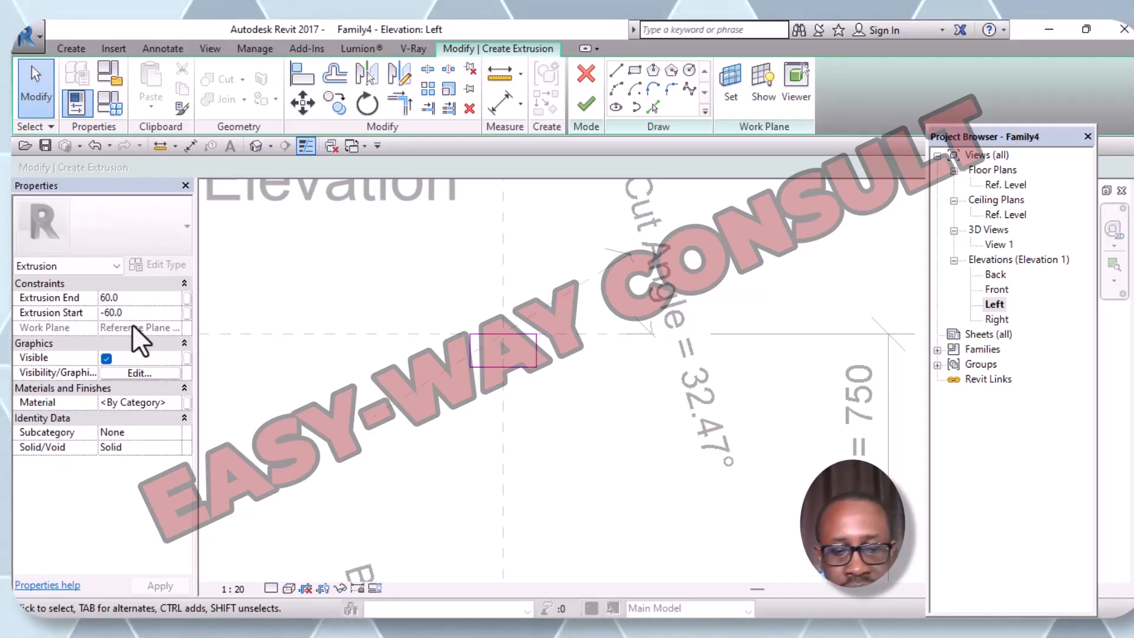
{"action": "type", "text": "-"}
{"action": "left_click", "coordinate": [108, 313]}
{"action": "type", "text": "60"}
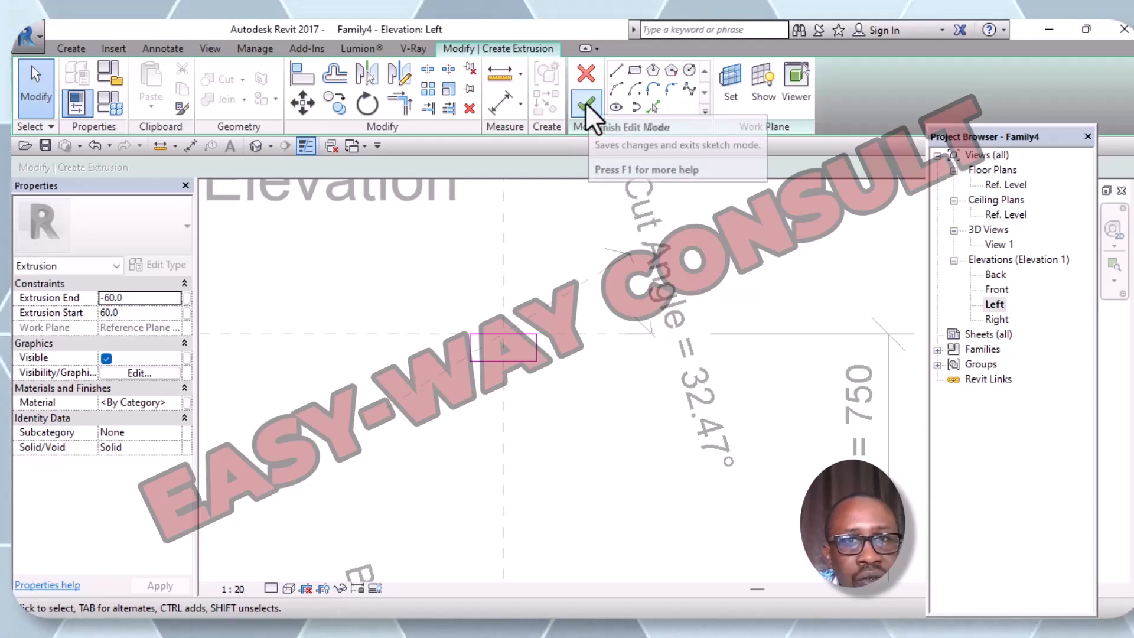
{"action": "left_click", "coordinate": [586, 104]}
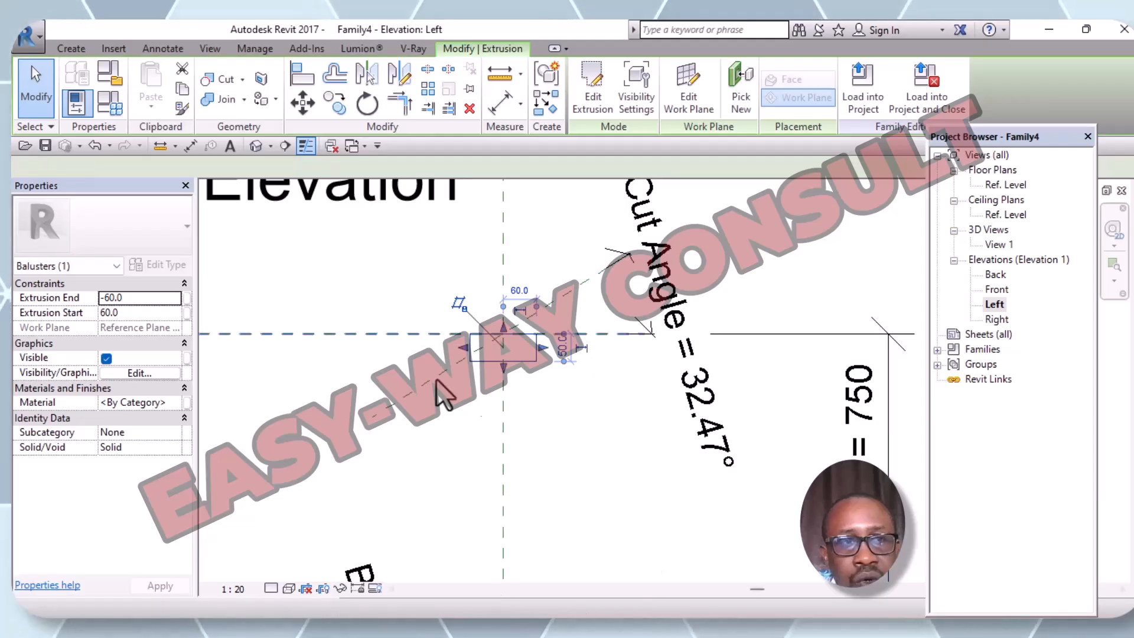
Check the finished extrusion in the Front elevation, return to the Left elevation and deselect it
{"action": "double_click", "coordinate": [992, 289]}
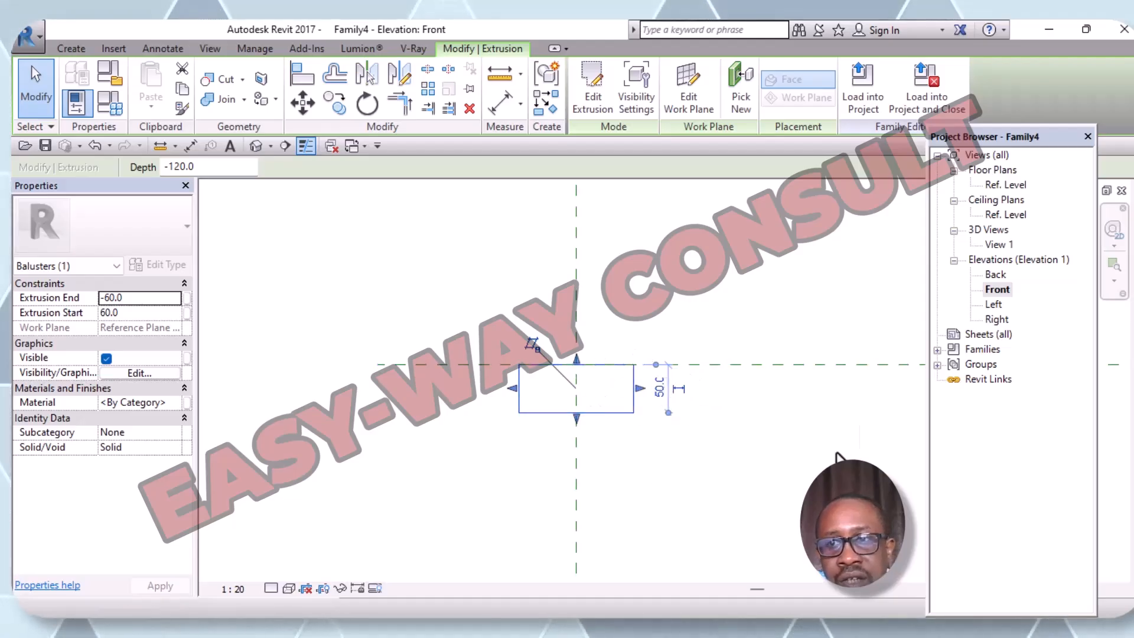
{"action": "left_click", "coordinate": [1001, 306]}
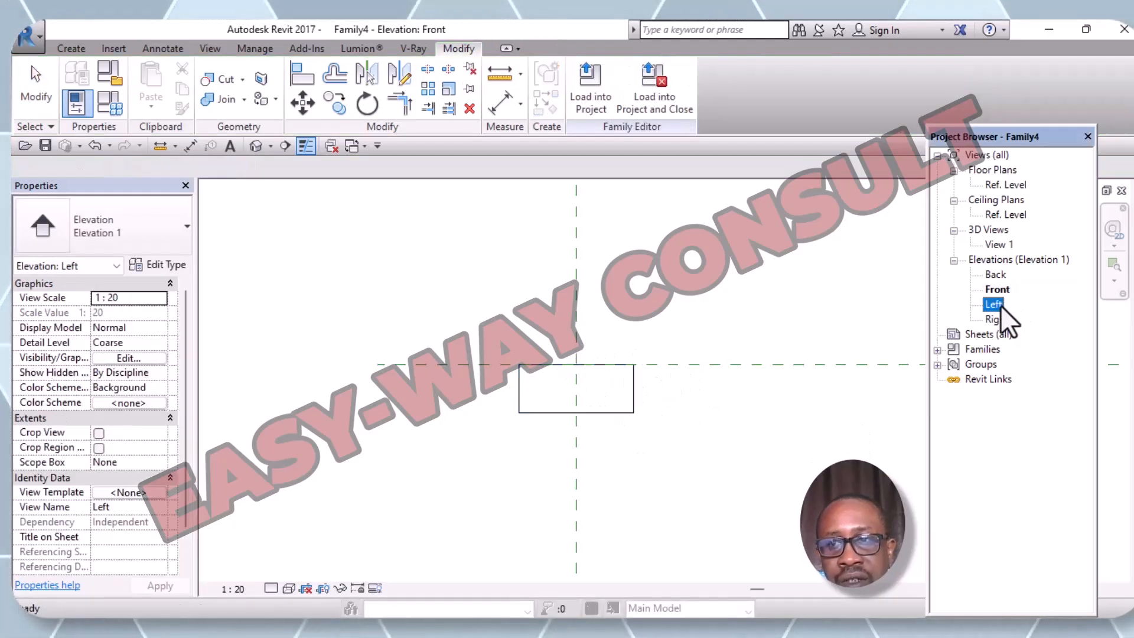
{"action": "double_click", "coordinate": [1001, 306]}
{"action": "middle_click_drag", "start_coordinate": [459, 428], "coordinate": [400, 413]}
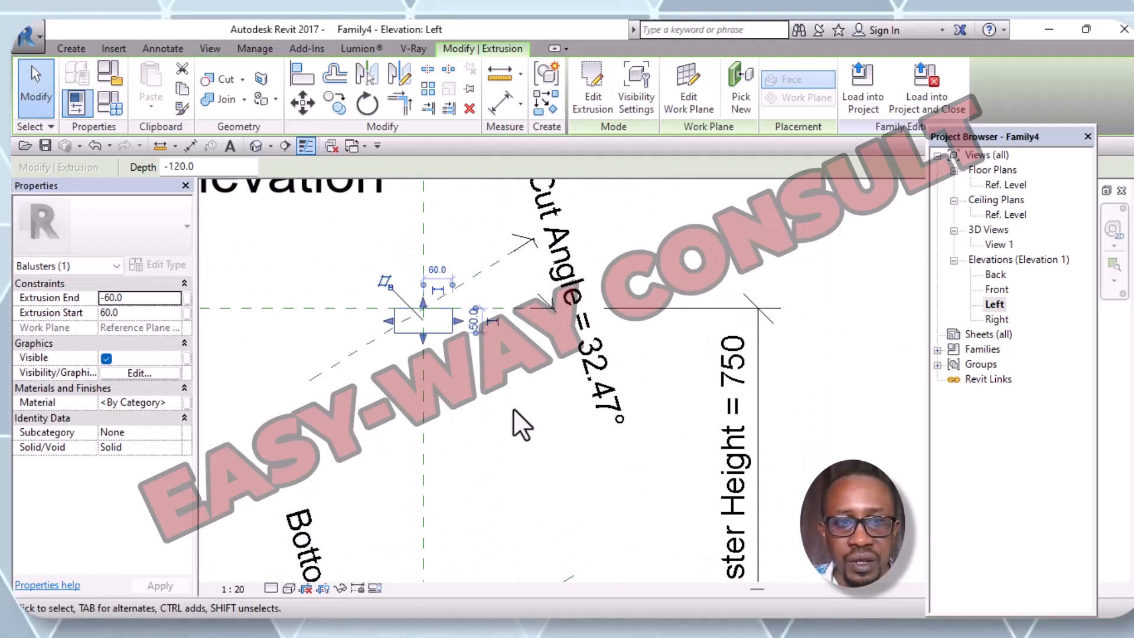
{"action": "left_click", "coordinate": [513, 410]}
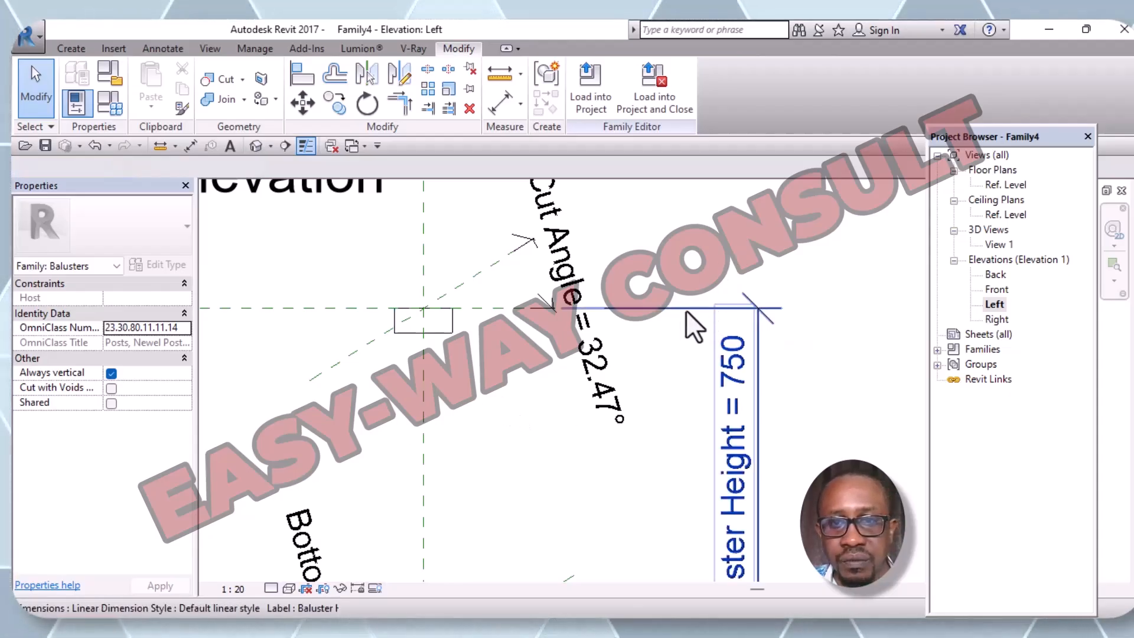
Examine the Baluster Height dimension between the Ref. Level and the Top reference plane in the Left elevation
{"action": "middle_click_drag", "start_coordinate": [661, 343], "coordinate": [612, 178]}
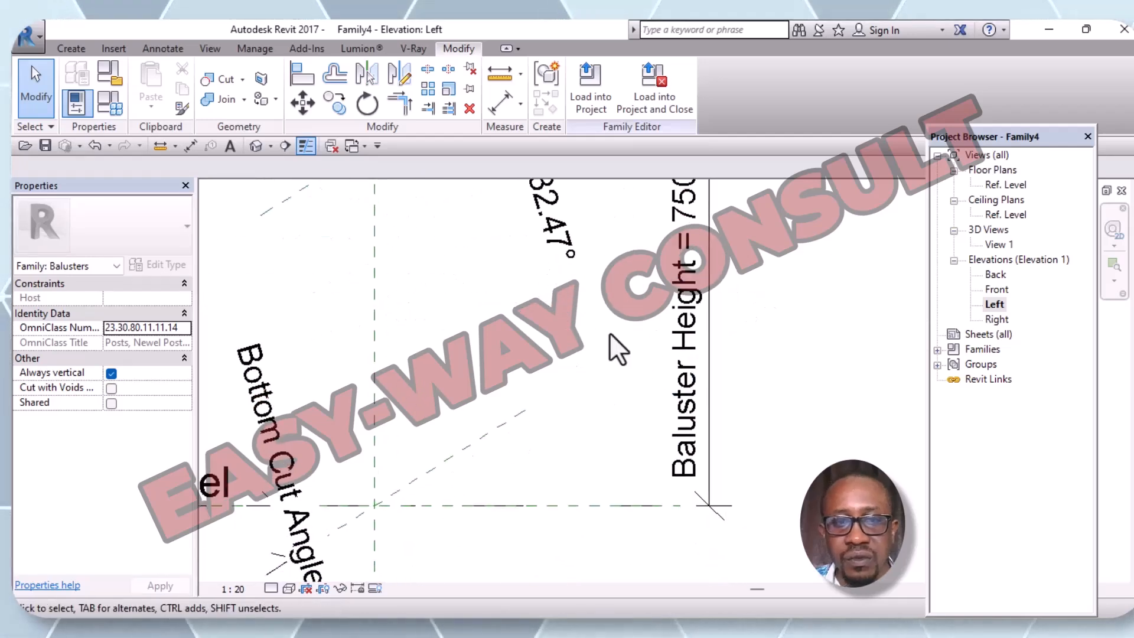
{"action": "left_click", "coordinate": [562, 505]}
{"action": "middle_click_drag", "start_coordinate": [607, 450], "coordinate": [626, 553]}
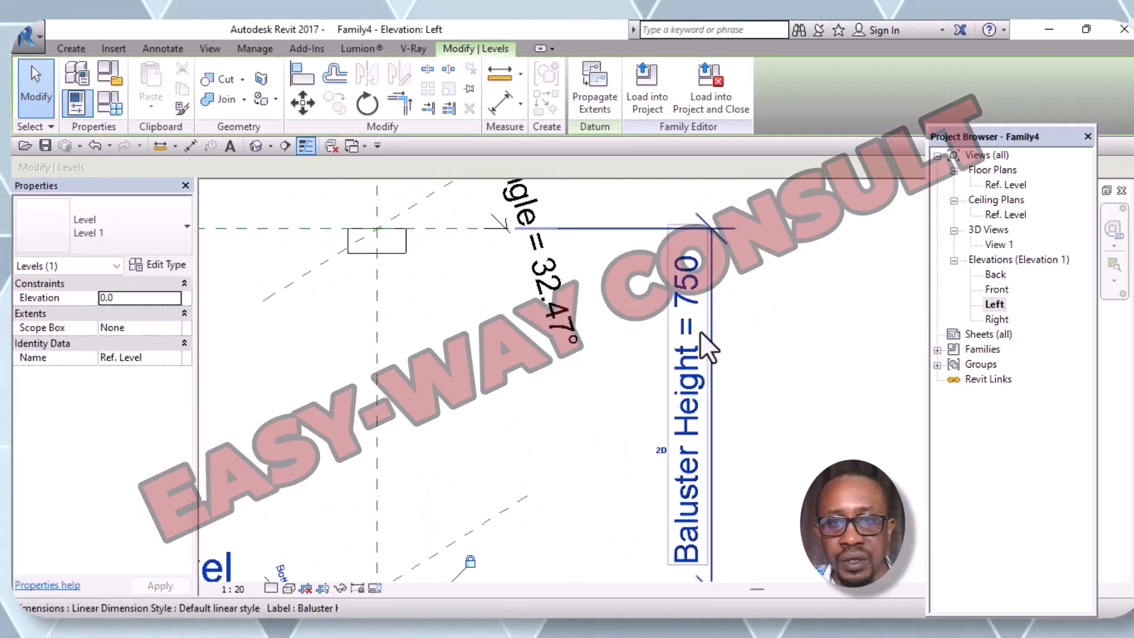
{"action": "left_click", "coordinate": [684, 299]}
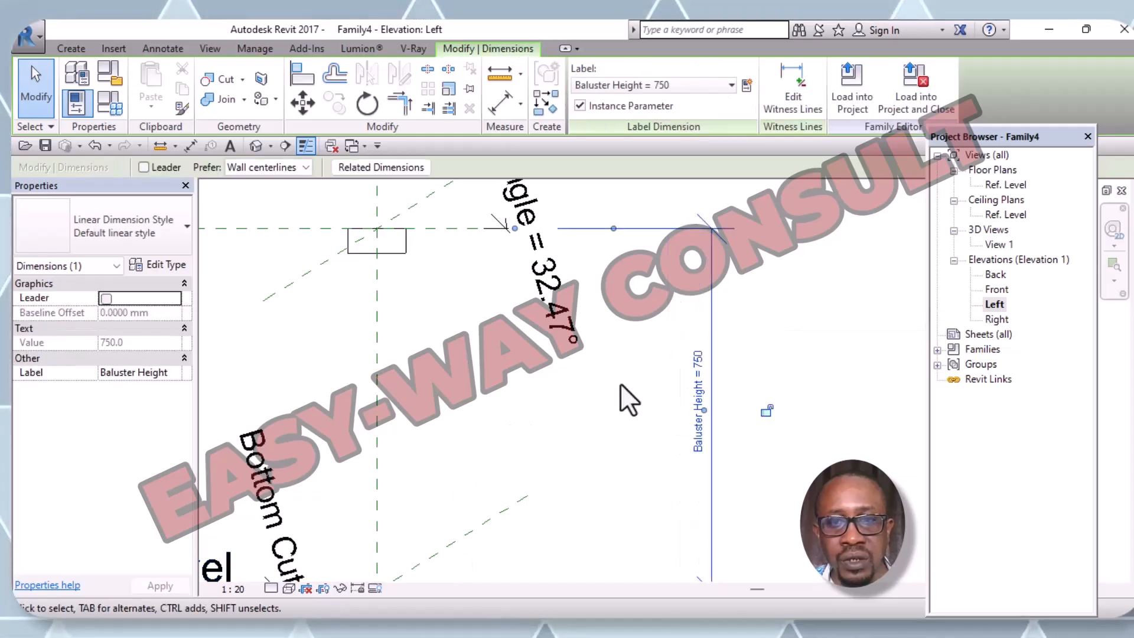
{"action": "key", "text": "Escape"}
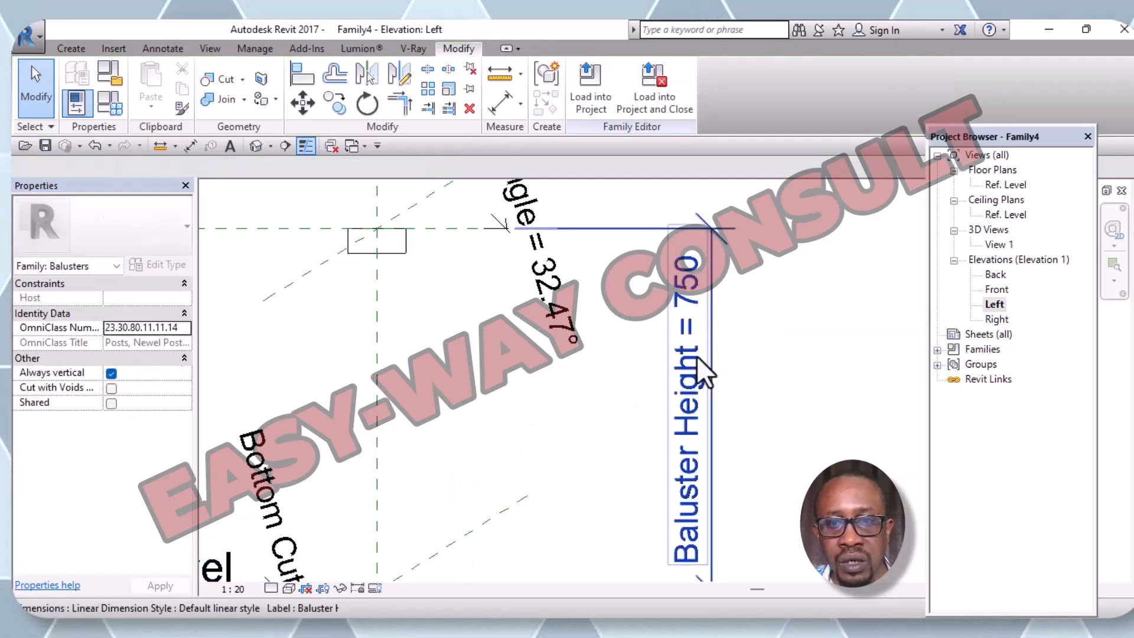
{"action": "scroll", "coordinate": [744, 362], "scroll_direction": "down", "scroll_amount": 1}
{"action": "scroll", "coordinate": [802, 372], "scroll_direction": "down", "scroll_amount": 1}
{"action": "middle_click_drag", "start_coordinate": [804, 375], "coordinate": [796, 302]}
{"action": "scroll", "coordinate": [694, 502], "scroll_direction": "up", "scroll_amount": 1}
{"action": "left_click", "coordinate": [536, 452]}
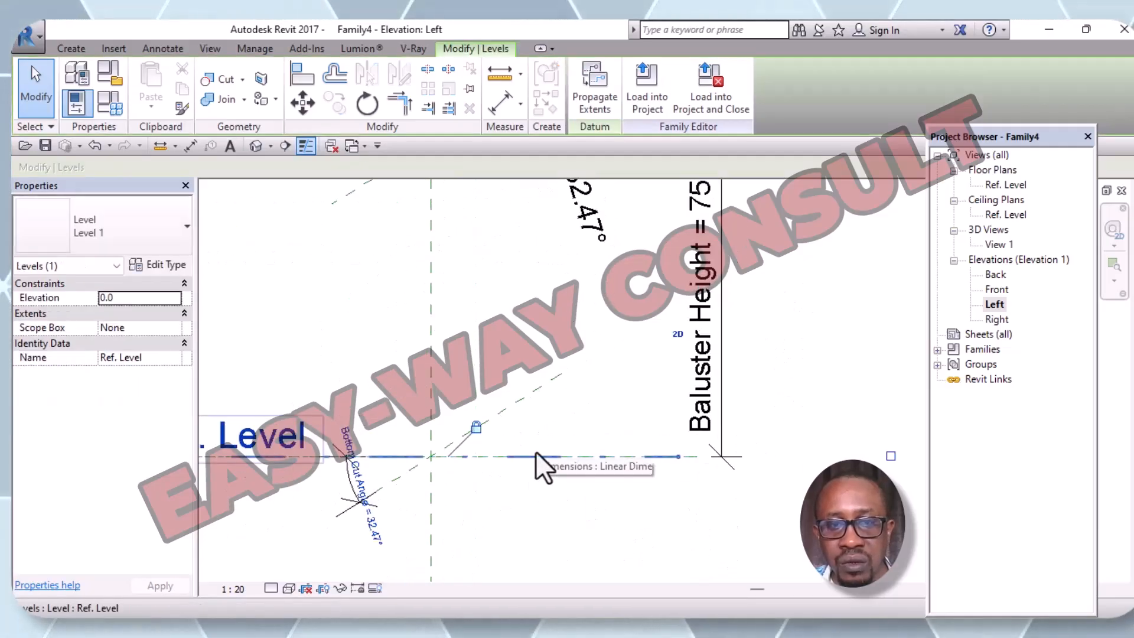
{"action": "middle_click_drag", "start_coordinate": [641, 414], "coordinate": [647, 526]}
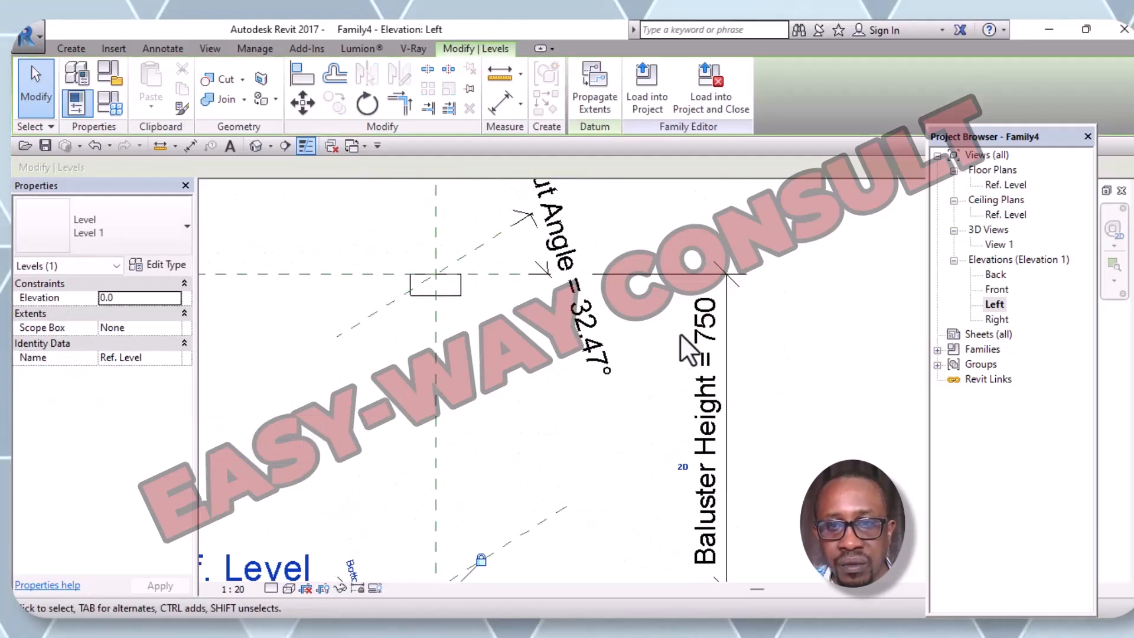
{"action": "left_click", "coordinate": [696, 316]}
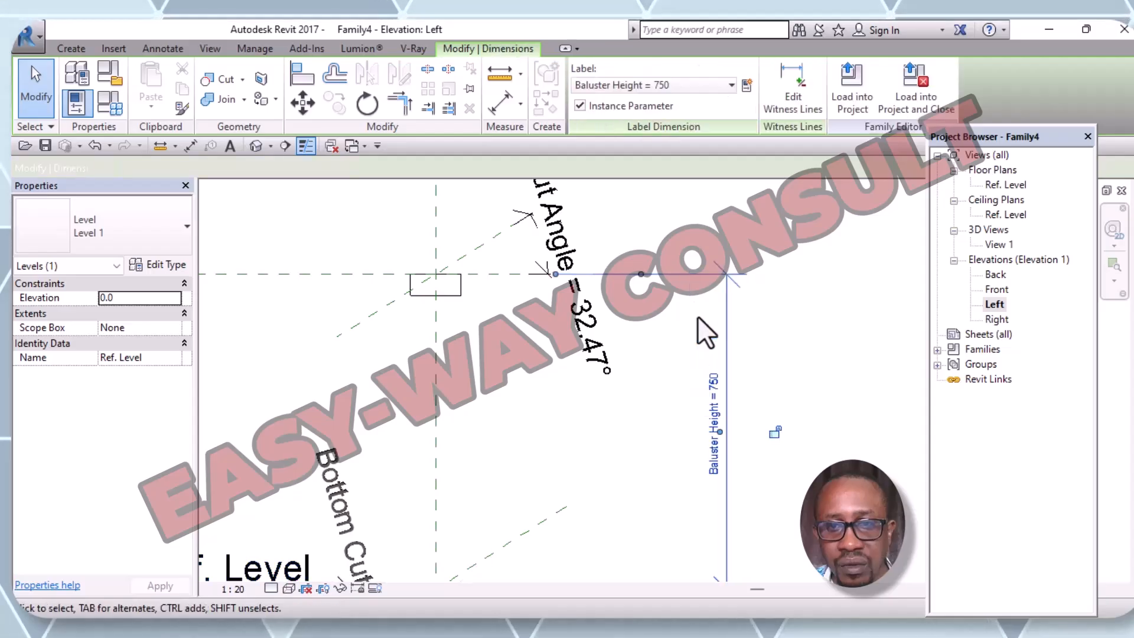
{"action": "left_click", "coordinate": [804, 338]}
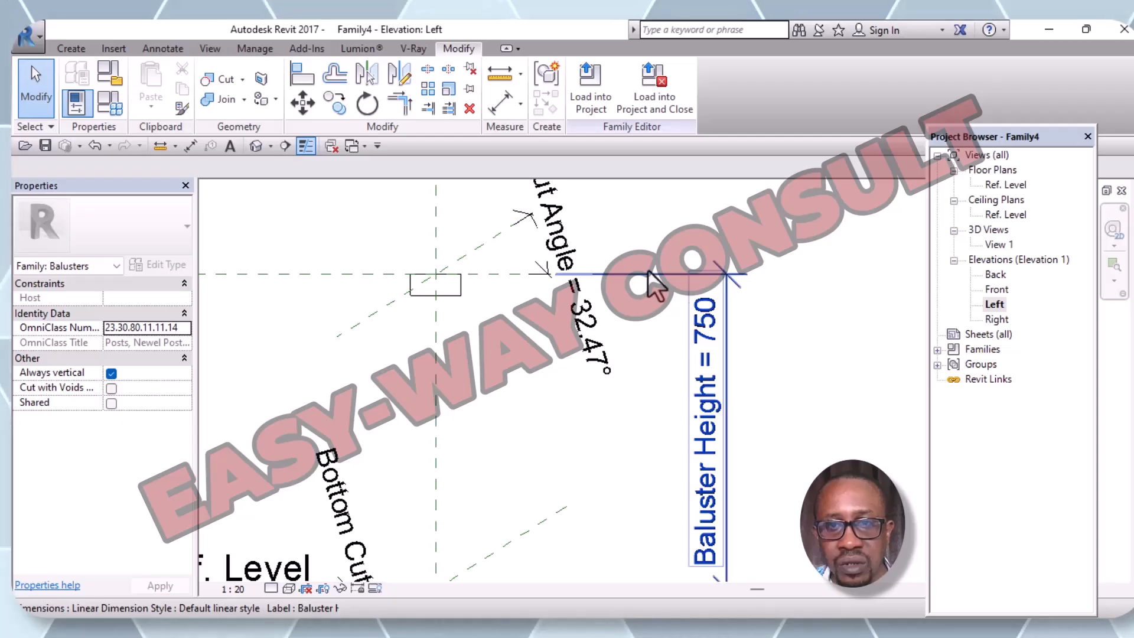
{"action": "left_click", "coordinate": [732, 311]}
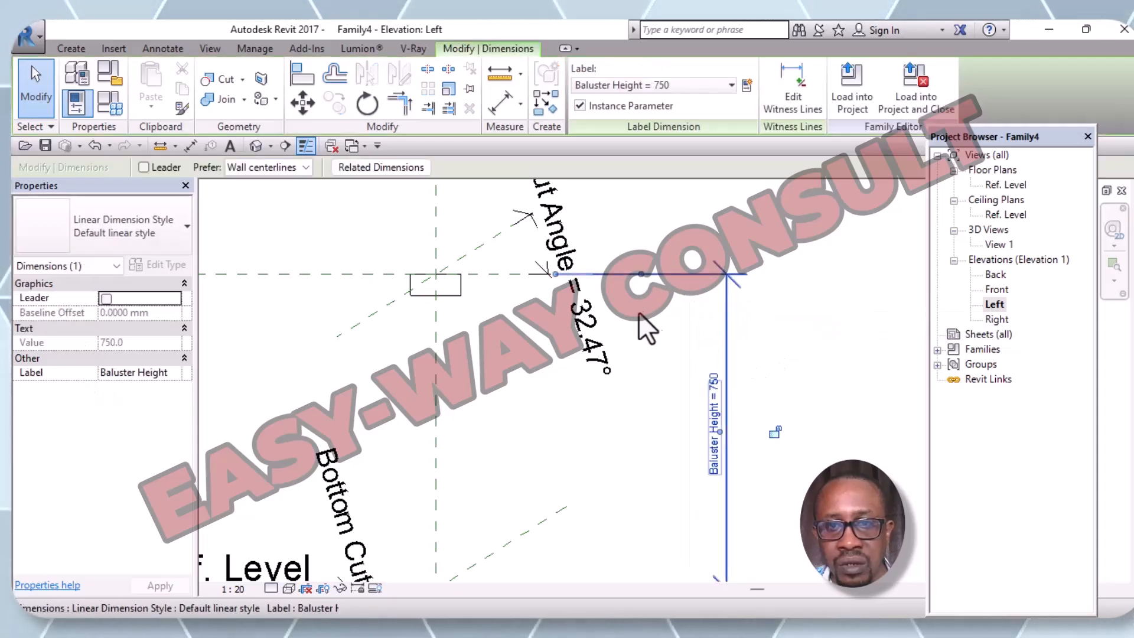
{"action": "left_click", "coordinate": [844, 329]}
Set the Top reference plane's height above the Ref. Level to 600 mm
{"action": "left_click", "coordinate": [491, 274]}
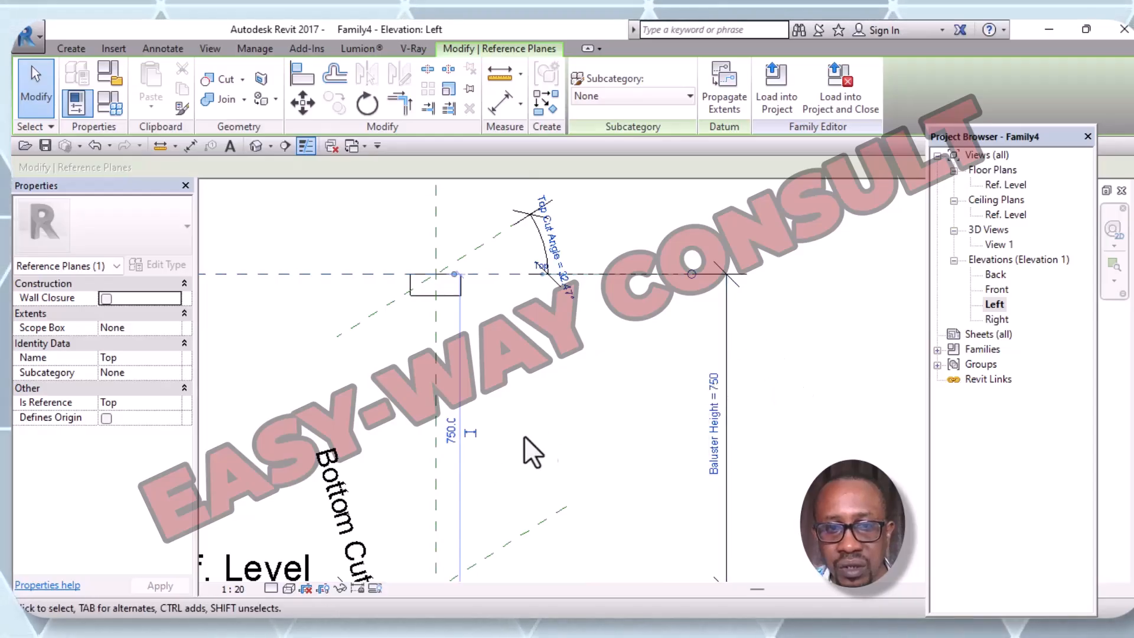
{"action": "left_click", "coordinate": [449, 434]}
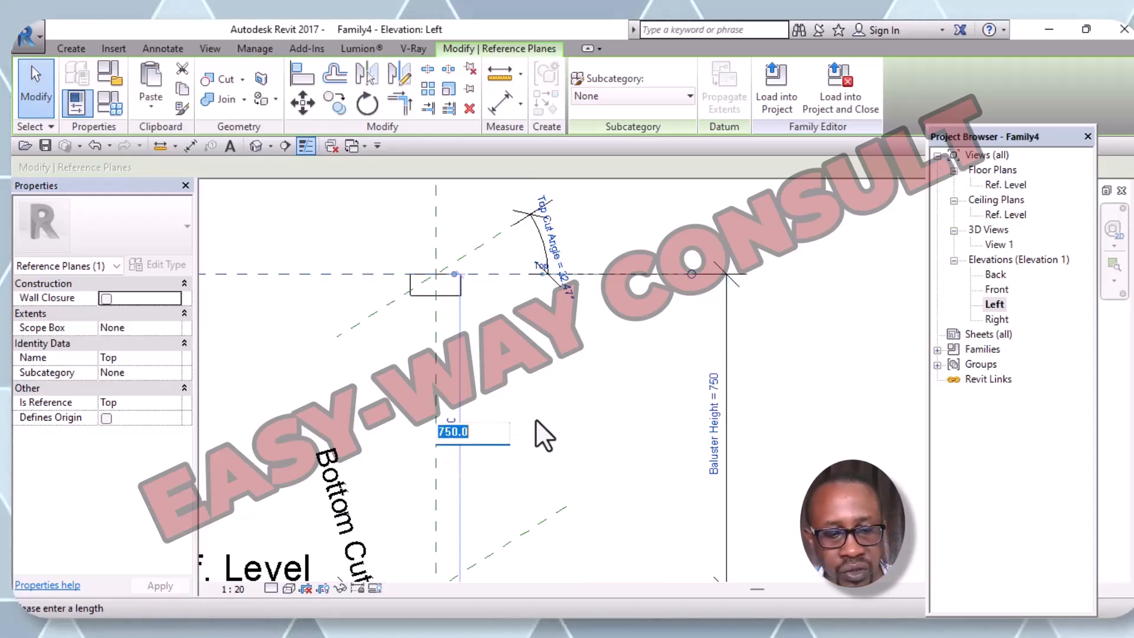
{"action": "type", "text": "600"}
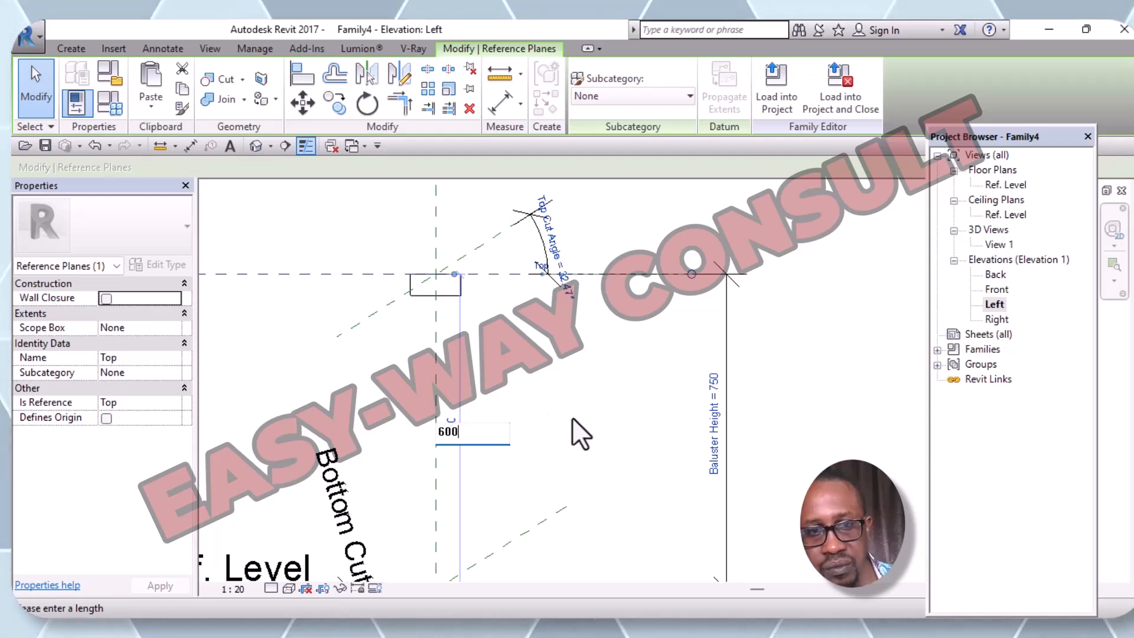
{"action": "key", "text": "Return"}
{"action": "middle_click_drag", "start_coordinate": [584, 426], "coordinate": [635, 380]}
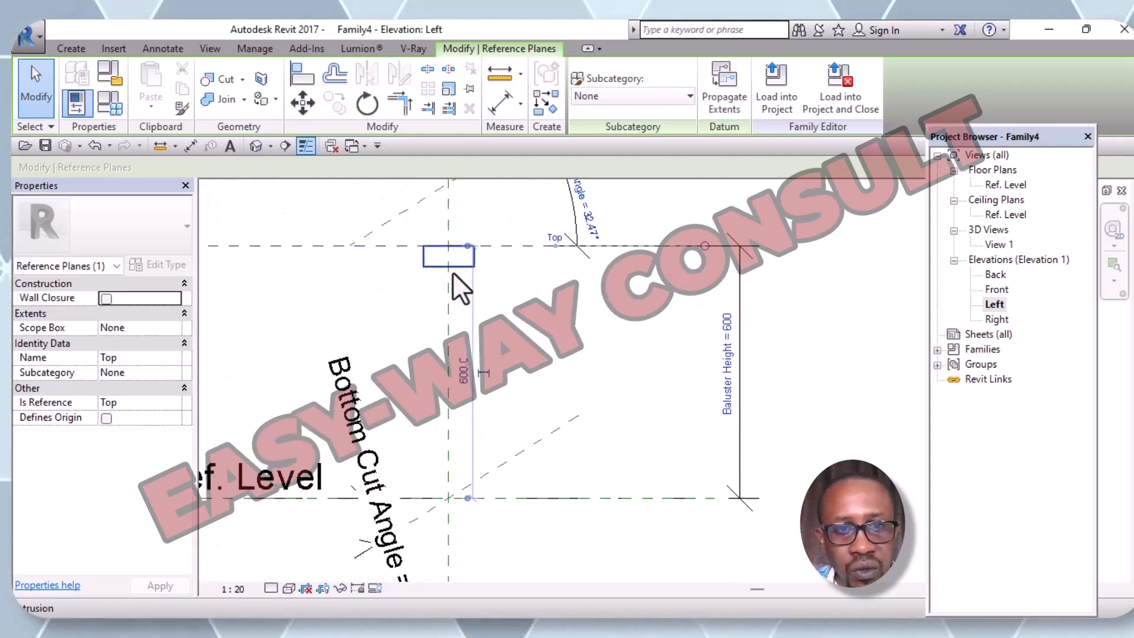
{"action": "left_click", "coordinate": [592, 342]}
Copy the top block extrusion straight down from its bottom midpoint to the Ref. Level on the baluster's centreline
{"action": "left_click_drag", "start_coordinate": [486, 274], "coordinate": [415, 250]}
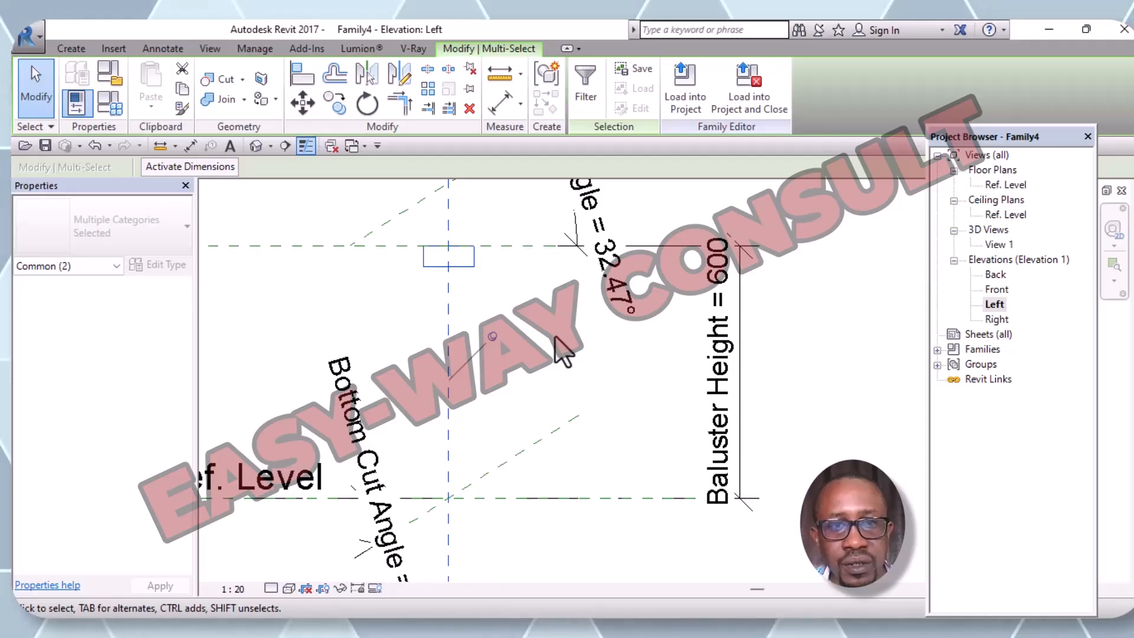
{"action": "left_click", "coordinate": [558, 340]}
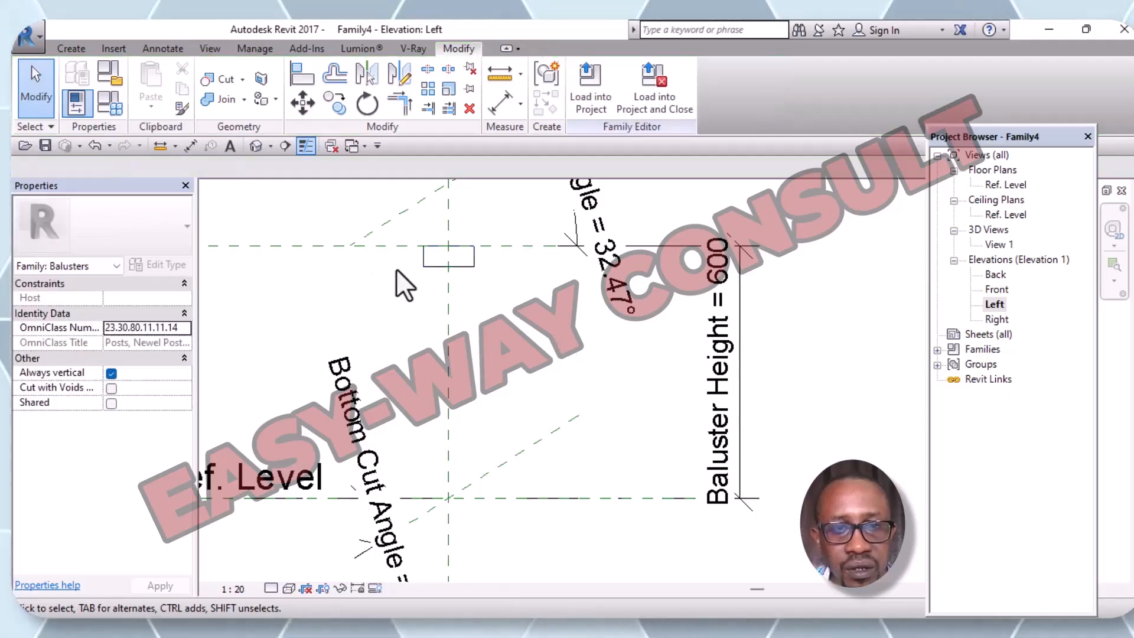
{"action": "left_click_drag", "start_coordinate": [430, 282], "coordinate": [394, 256]}
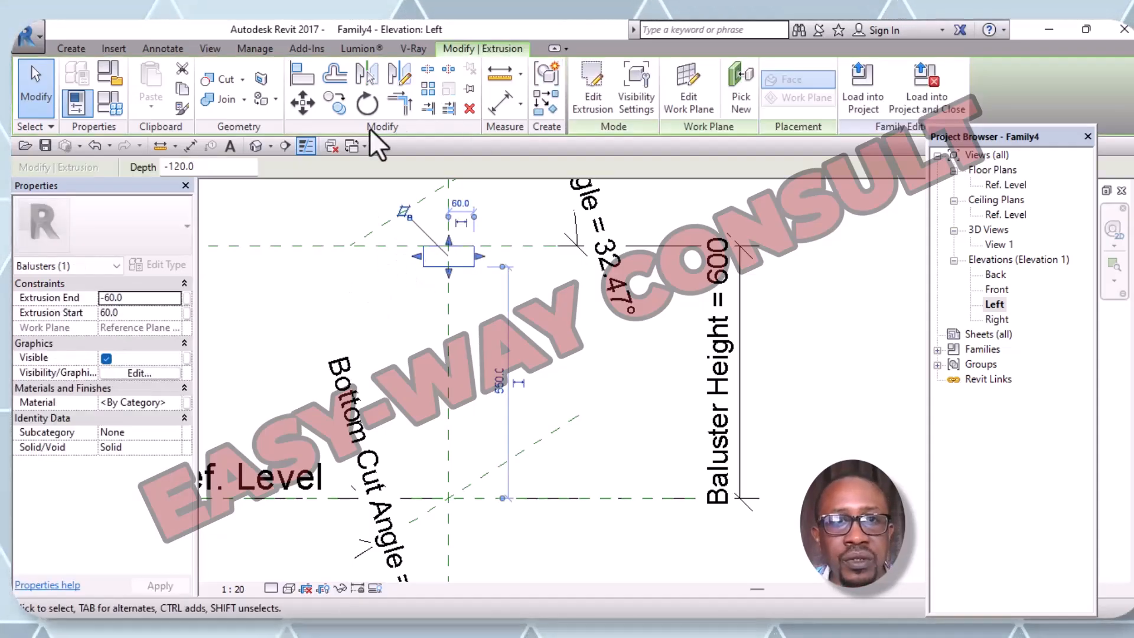
{"action": "left_click", "coordinate": [341, 111]}
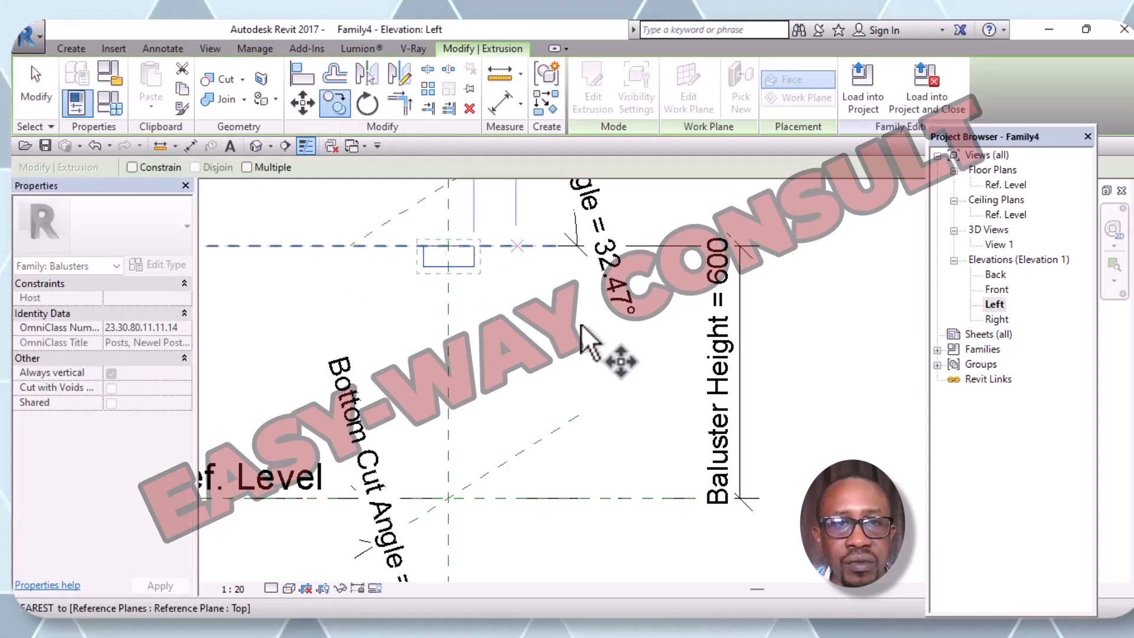
{"action": "left_click", "coordinate": [447, 264]}
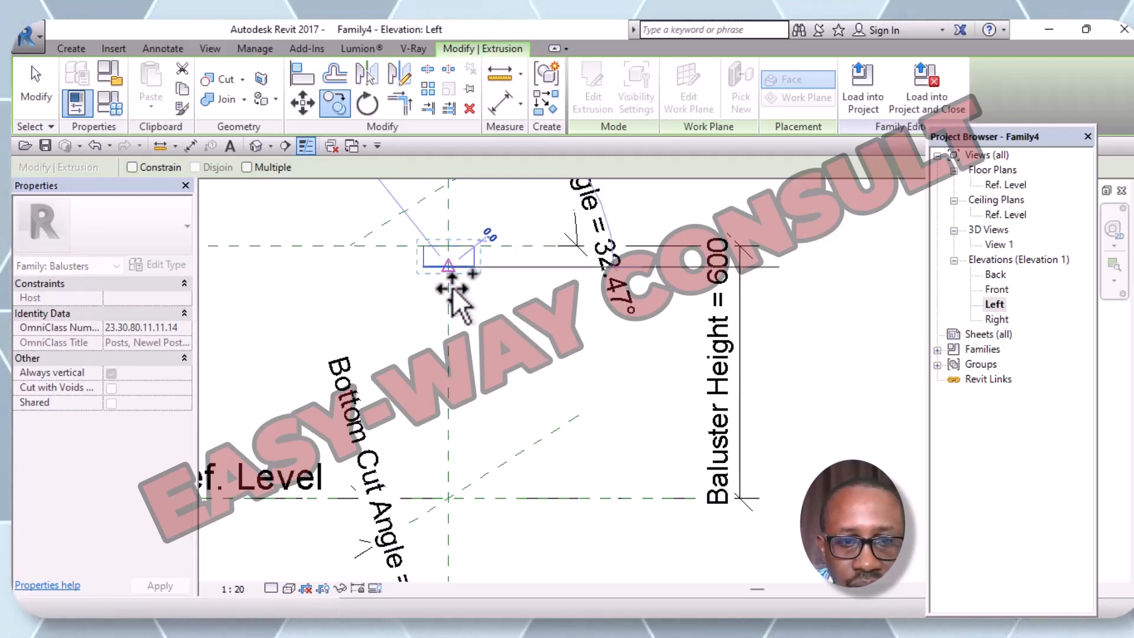
{"action": "left_click", "coordinate": [449, 498]}
{"action": "left_click", "coordinate": [530, 364]}
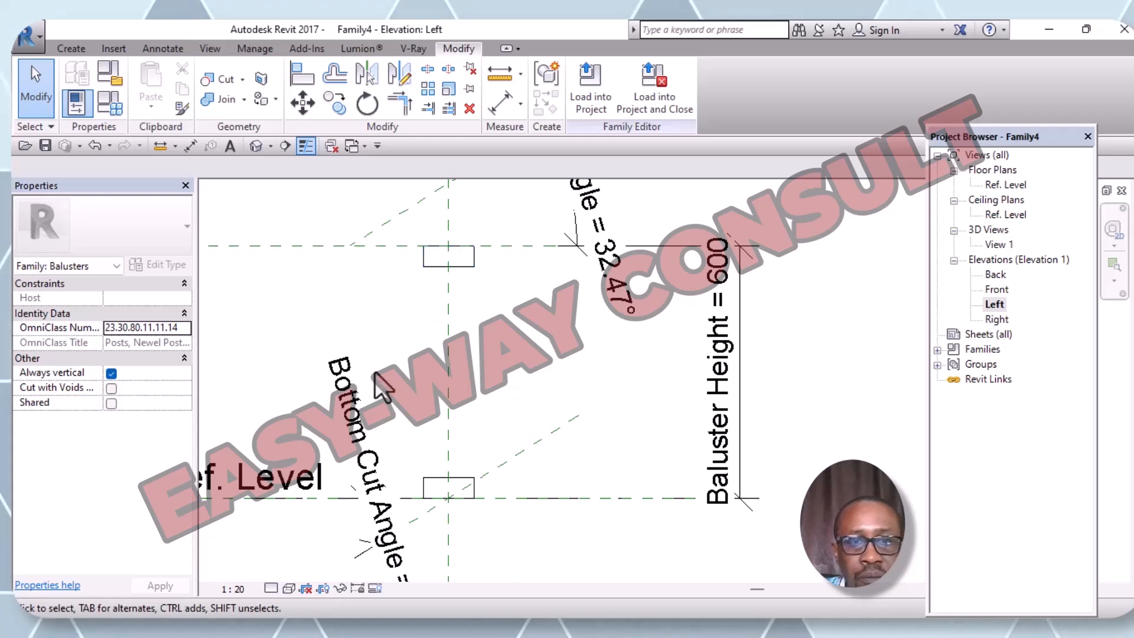
Start a Revolve with Reference Plane : Center (Left/Right) as its work plane
{"action": "scroll", "coordinate": [576, 374], "scroll_direction": "down", "scroll_amount": 2}
{"action": "middle_click_drag", "start_coordinate": [587, 381], "coordinate": [582, 423]}
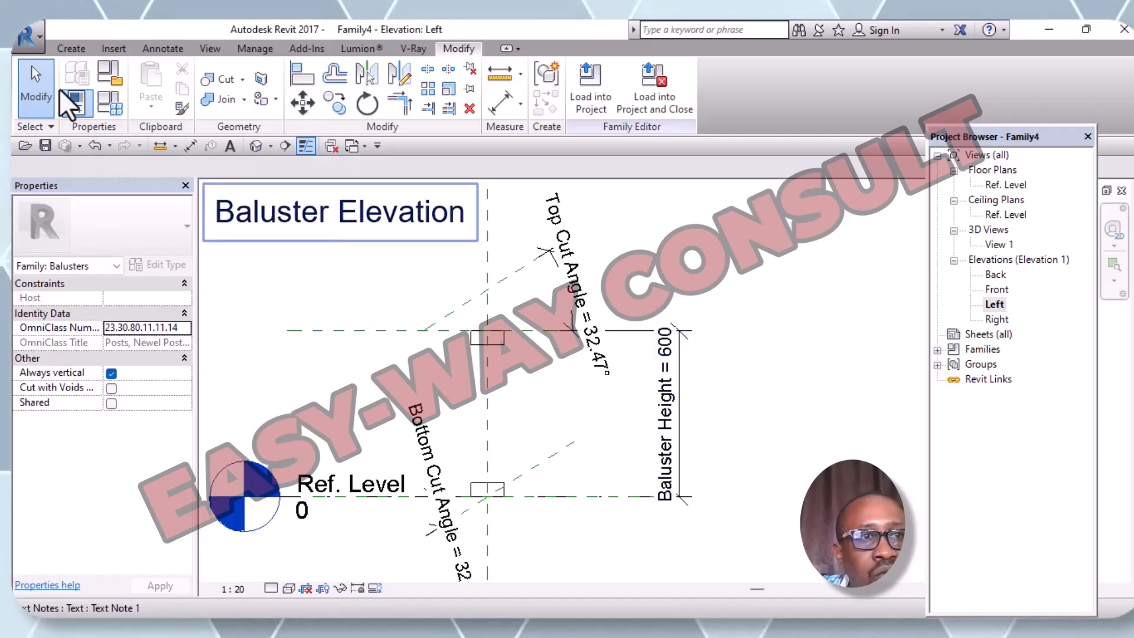
{"action": "left_click", "coordinate": [62, 50]}
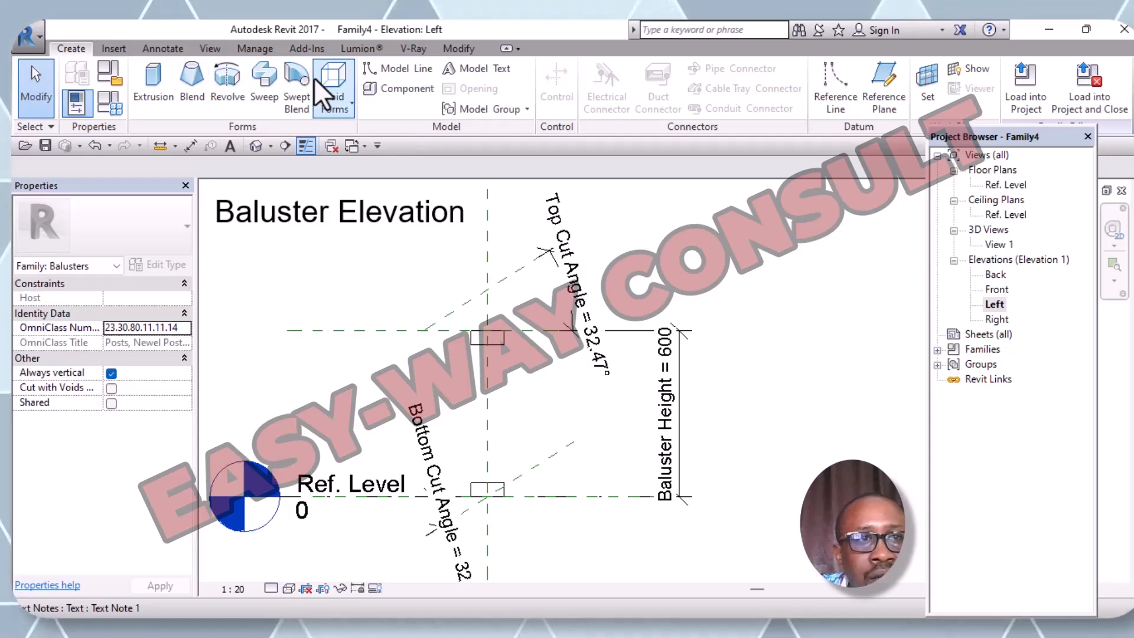
{"action": "left_click", "coordinate": [233, 97]}
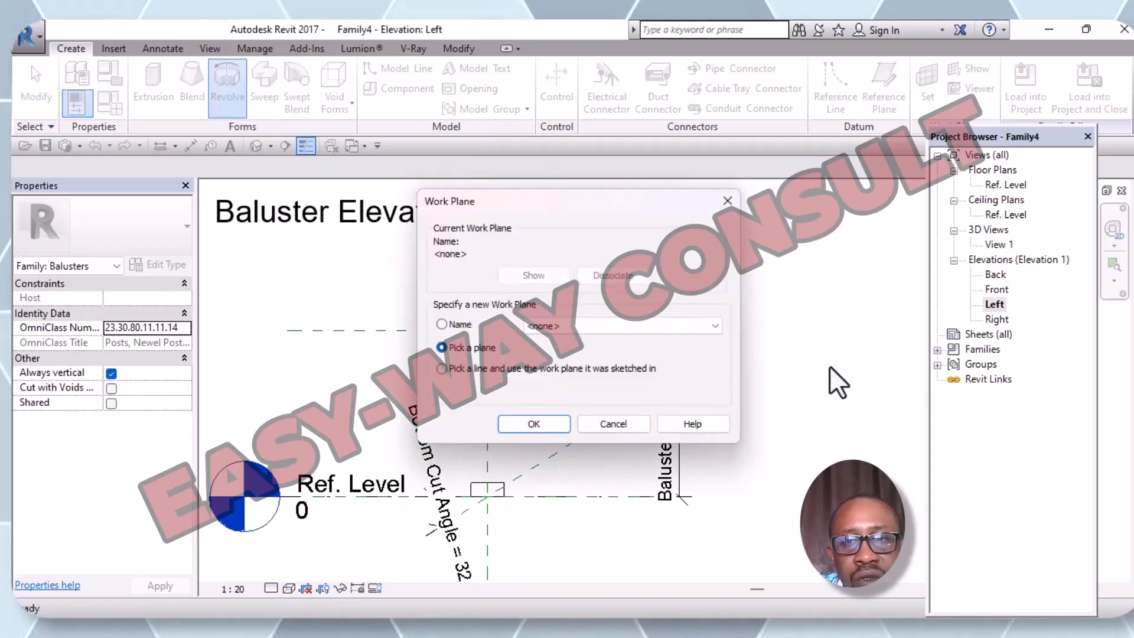
{"action": "left_click", "coordinate": [715, 324]}
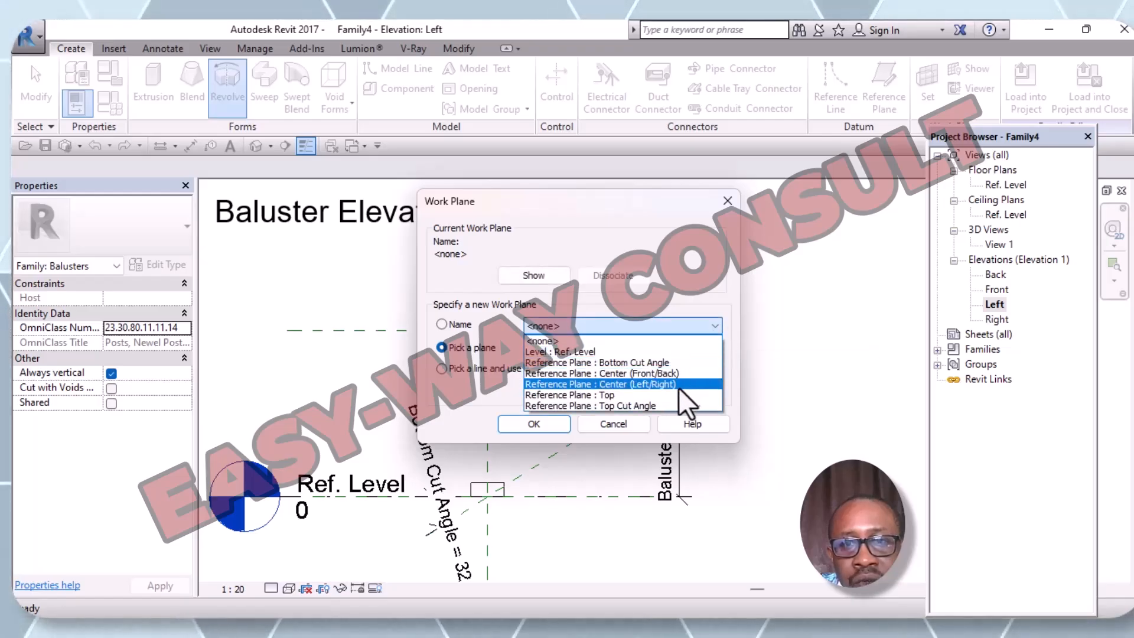
{"action": "left_click", "coordinate": [660, 385]}
{"action": "left_click", "coordinate": [533, 423]}
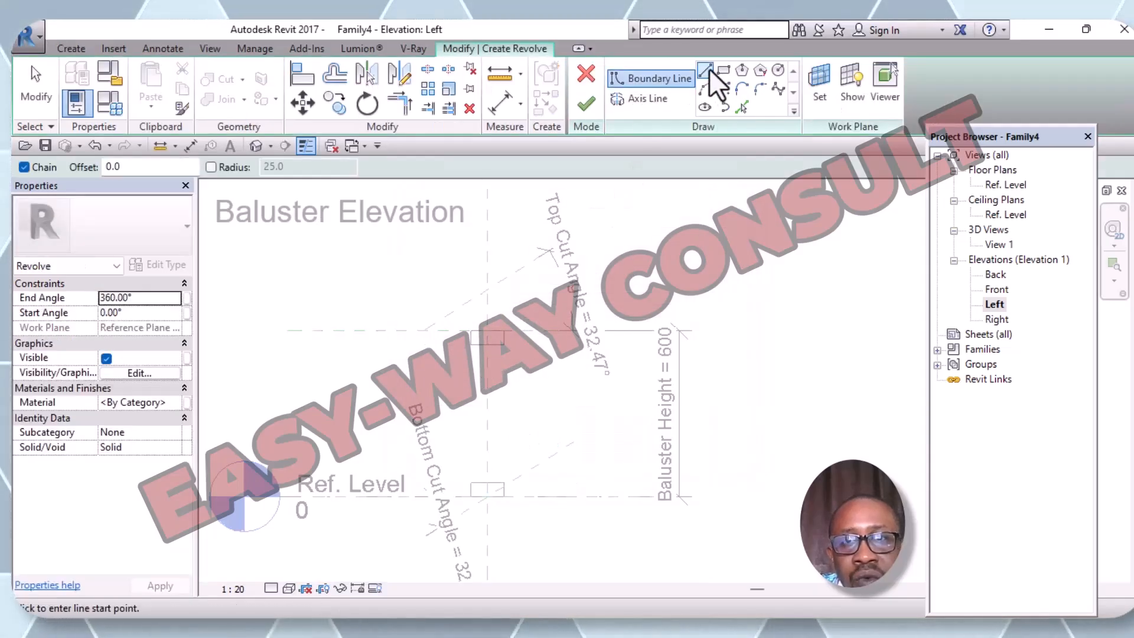
Sketch a vertical boundary line about 20 mm long down from the top block's underside and an inward slanted line about 35 mm long below it
{"action": "scroll", "coordinate": [499, 337], "scroll_direction": "up", "scroll_amount": 3}
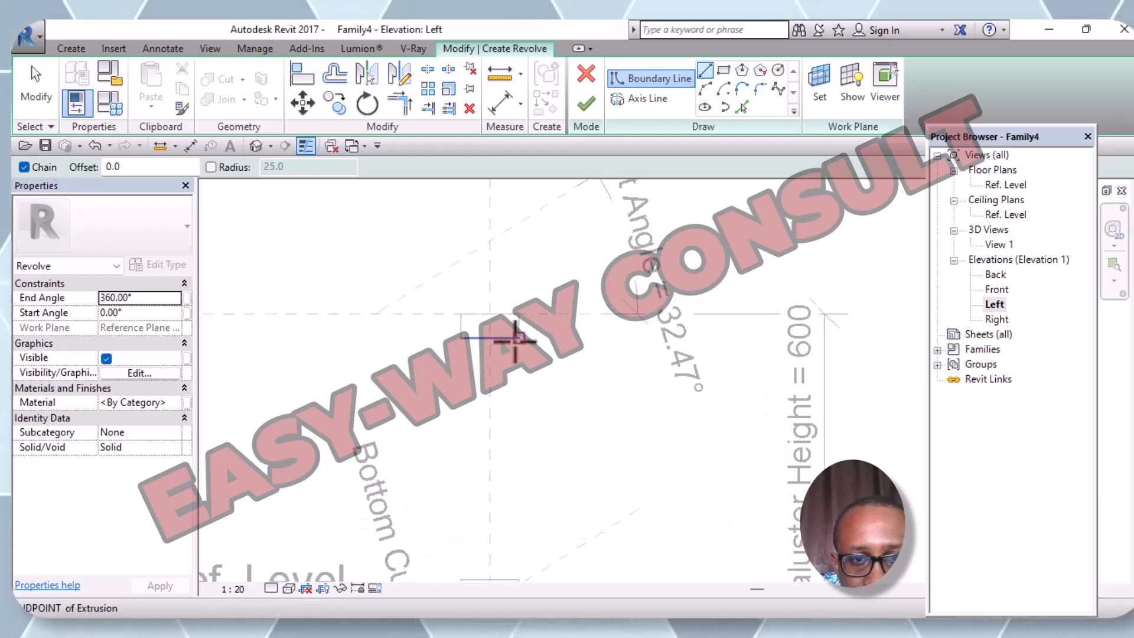
{"action": "scroll", "coordinate": [506, 340], "scroll_direction": "up", "scroll_amount": 2}
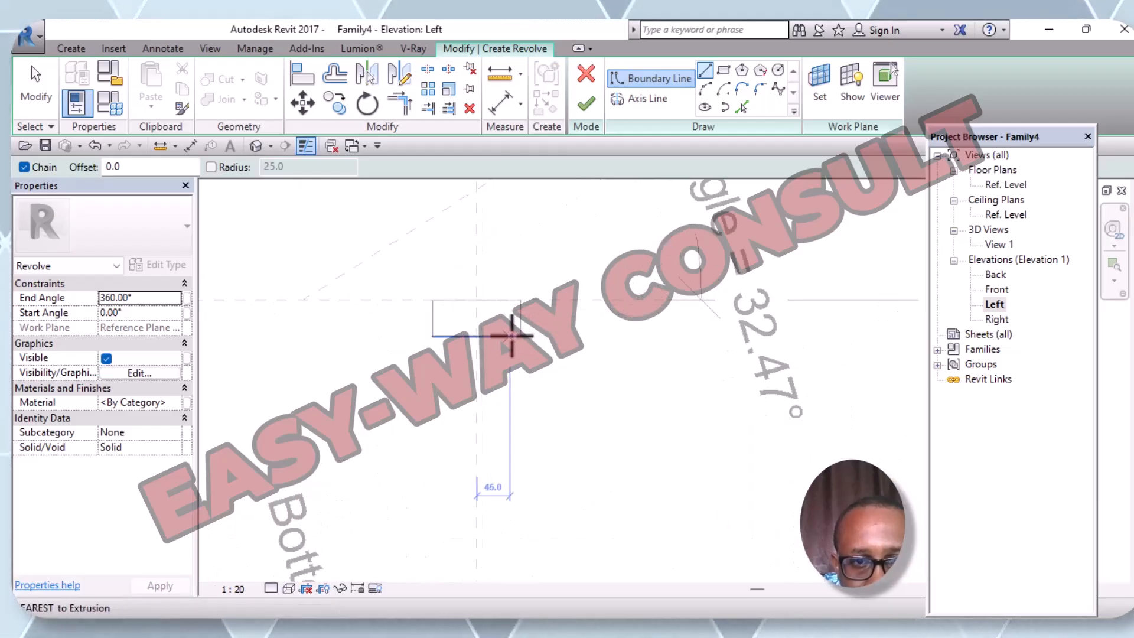
{"action": "left_click", "coordinate": [508, 338]}
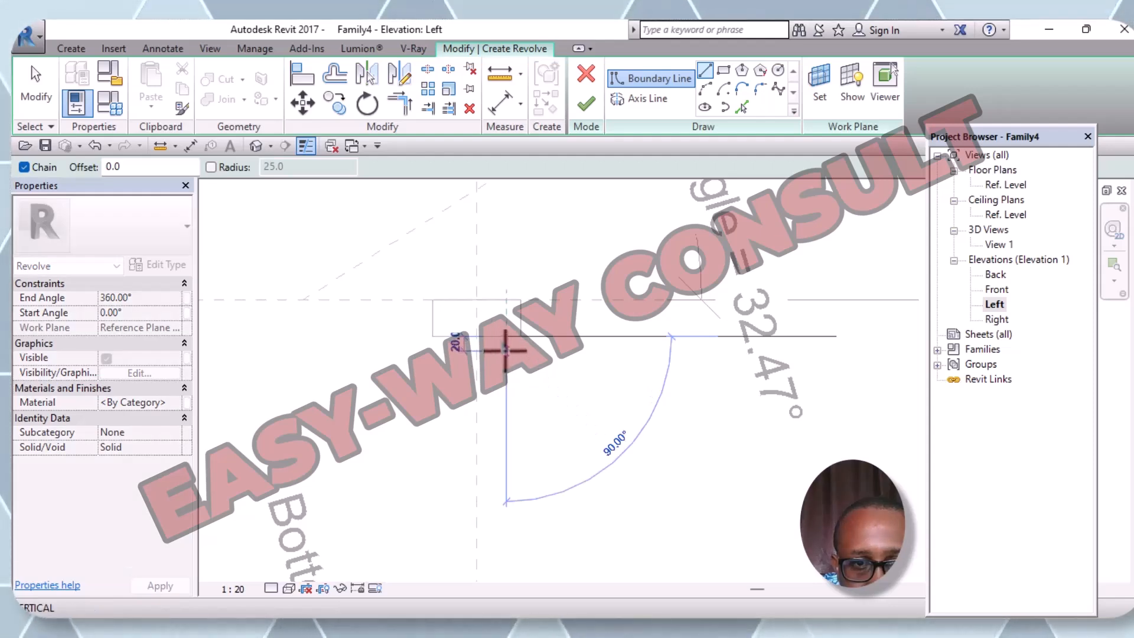
{"action": "left_click", "coordinate": [506, 350]}
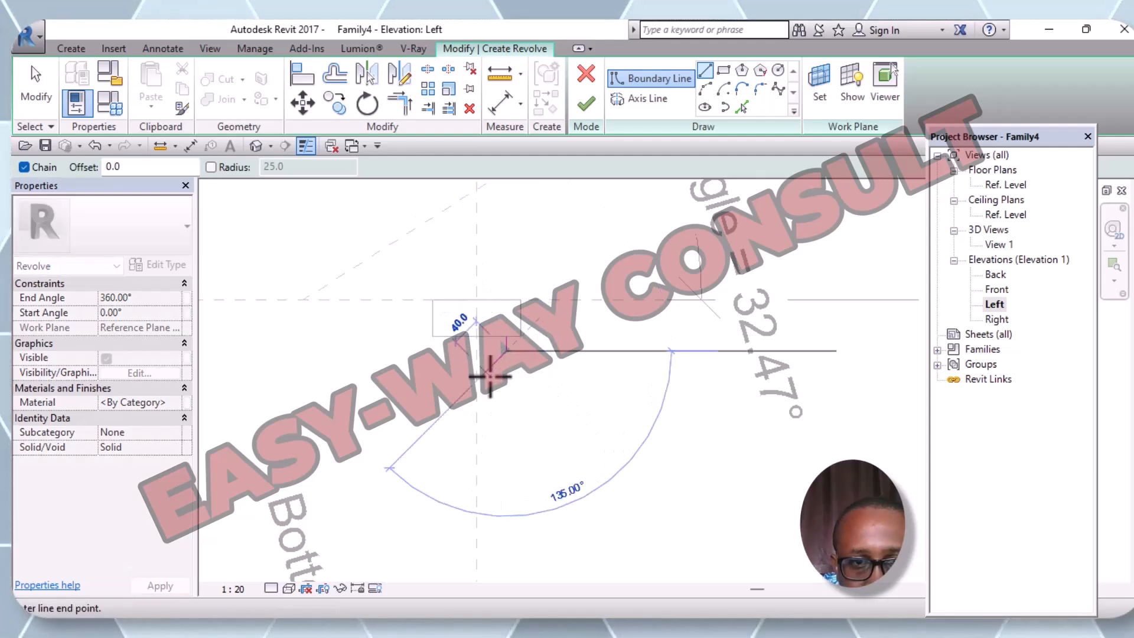
{"action": "left_click", "coordinate": [494, 375]}
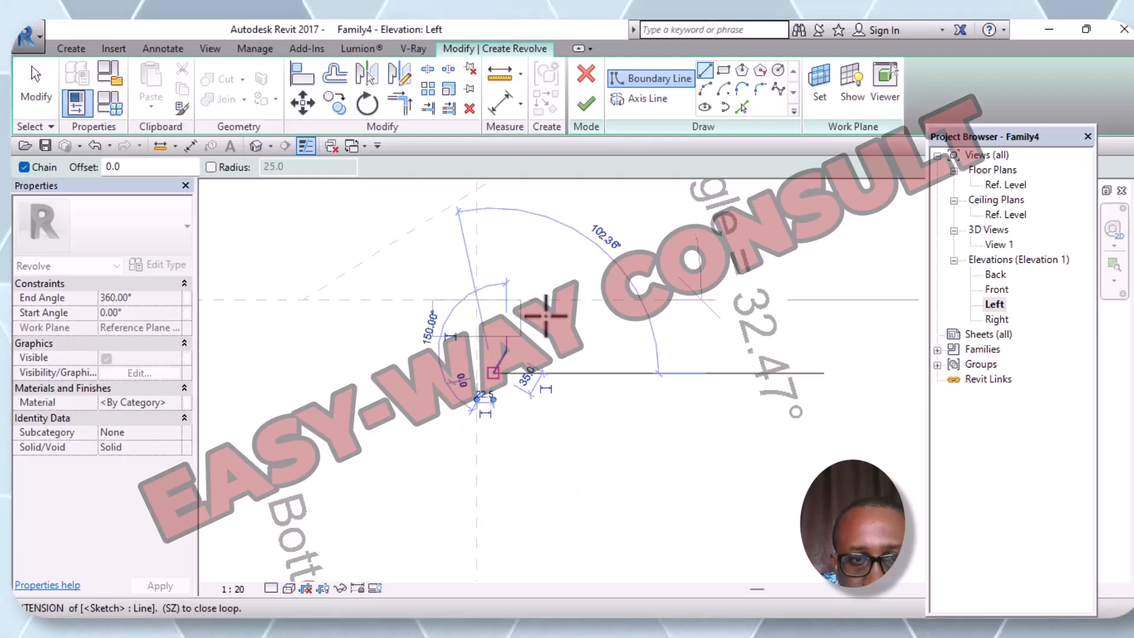
Sketch a long, shallow start-end-radius arc from the slanted line's lower end down to vertical alignment with the first boundary line
{"action": "left_click", "coordinate": [704, 90]}
{"action": "middle_click_drag", "start_coordinate": [516, 408], "coordinate": [501, 282]}
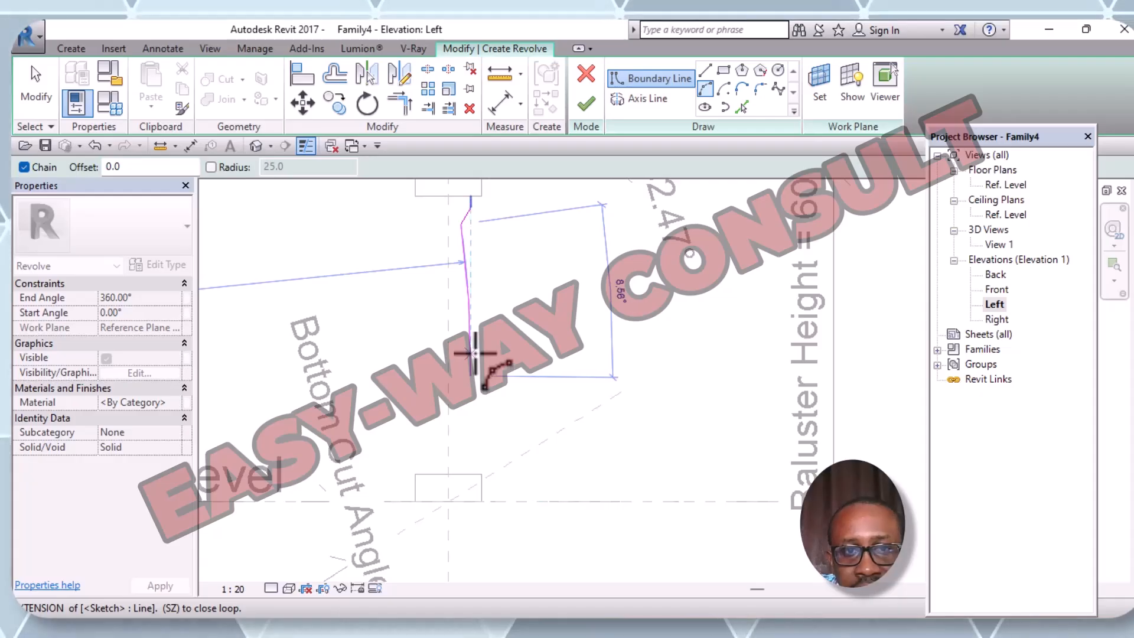
{"action": "left_click", "coordinate": [461, 324]}
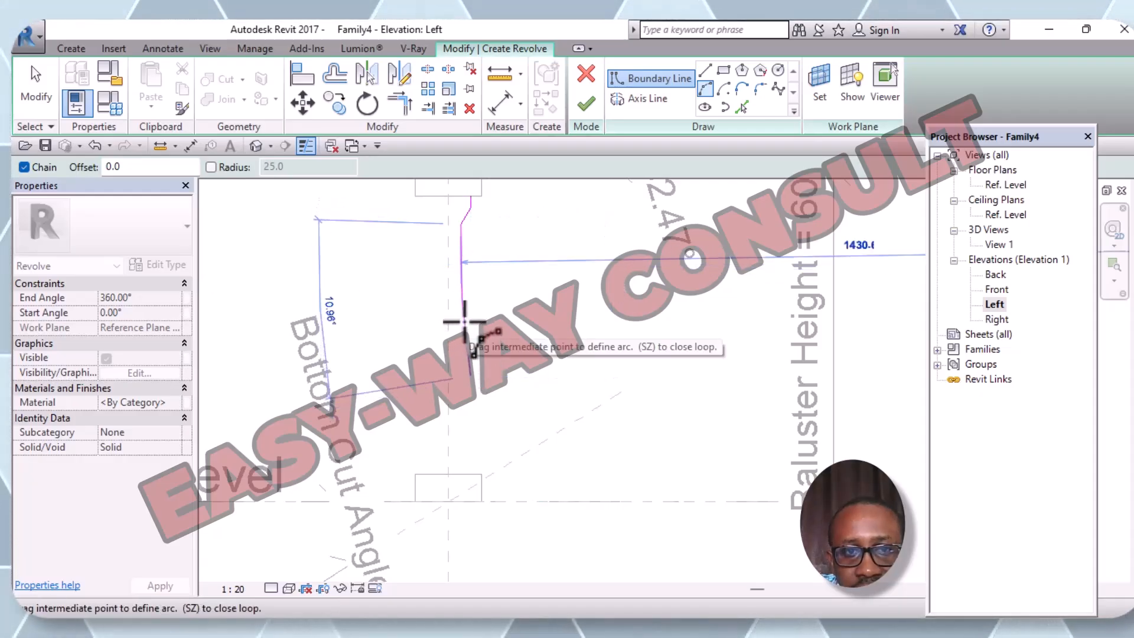
{"action": "left_click", "coordinate": [458, 327]}
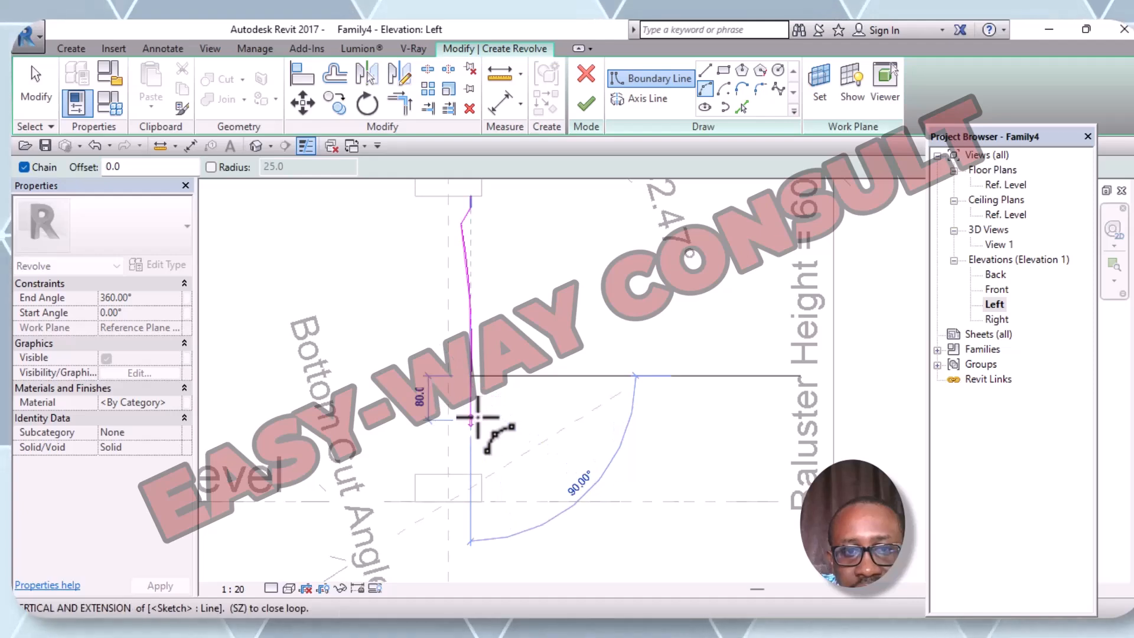
Sketch an outward half-round arc of about 30 mm radius below the shallow arc and a vertical line about 40 mm long beneath it
{"action": "left_click", "coordinate": [476, 418]}
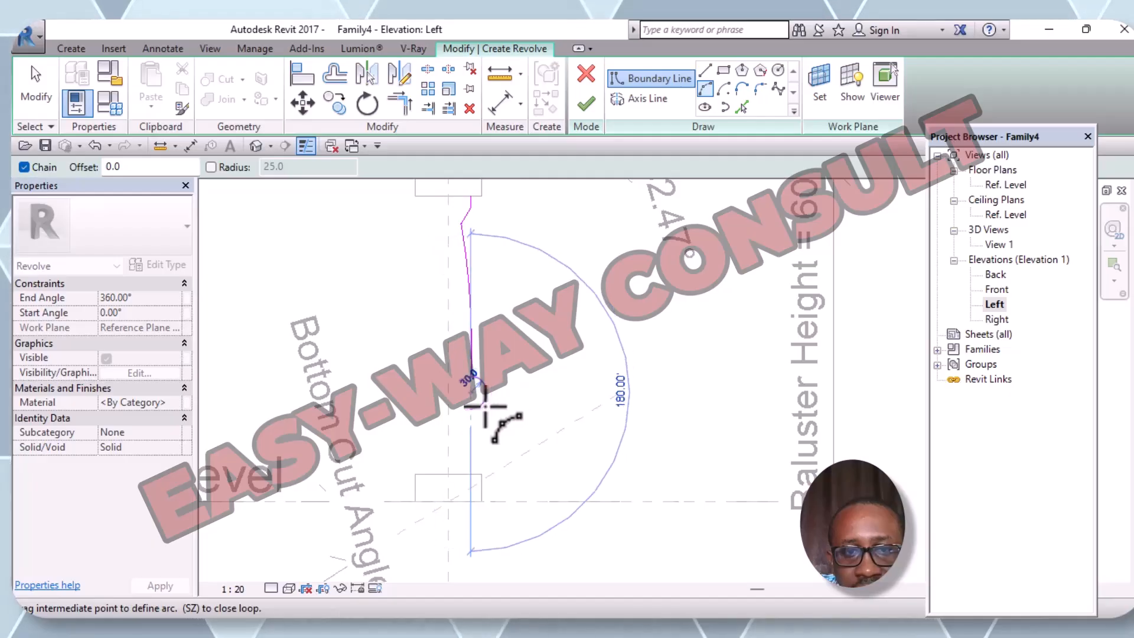
{"action": "left_click", "coordinate": [485, 405]}
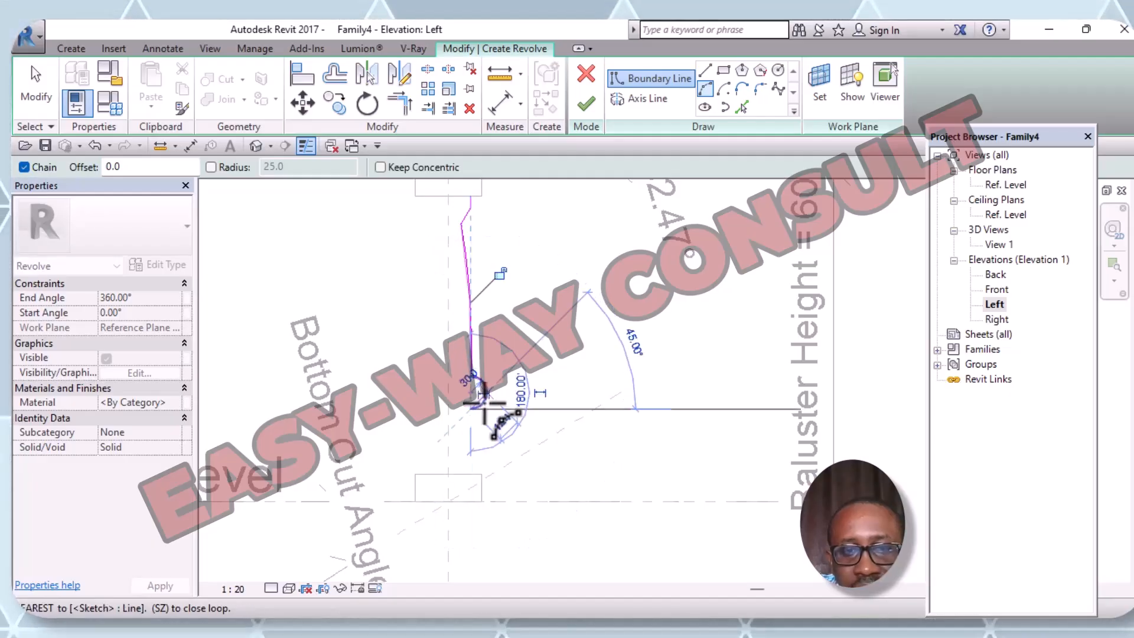
{"action": "left_click", "coordinate": [705, 72]}
{"action": "left_click", "coordinate": [473, 408]}
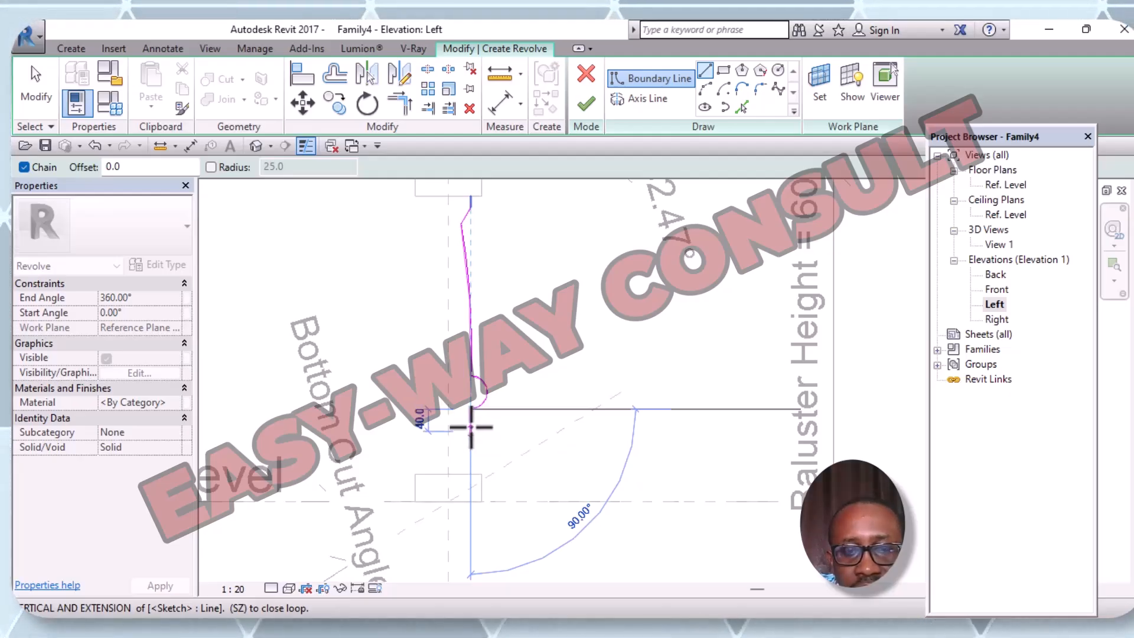
{"action": "left_click", "coordinate": [472, 431]}
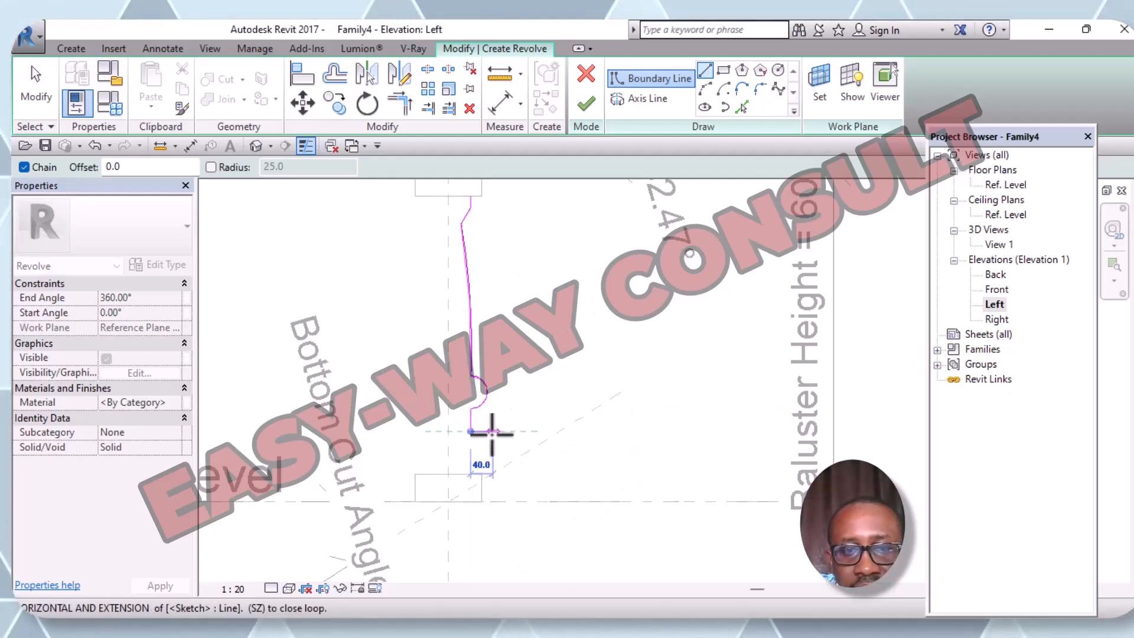
{"action": "key", "text": "Escape"}
{"action": "key", "text": "Escape"}
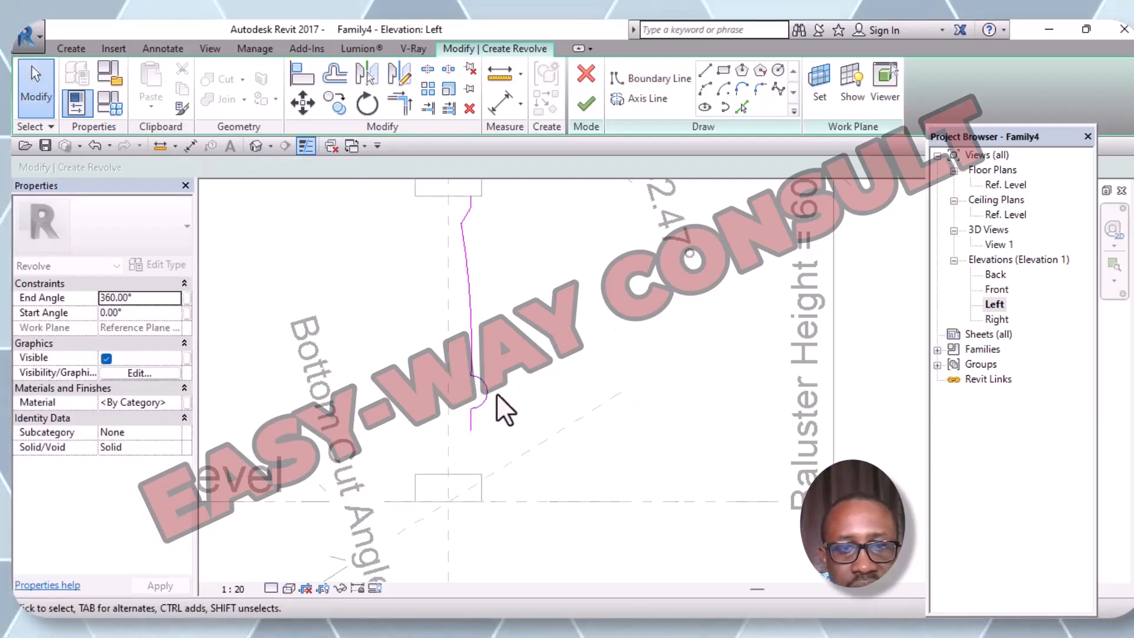
Delete the half-round arc, the short vertical line below it and the long shallow arc from the revolve profile
{"action": "left_click", "coordinate": [483, 388]}
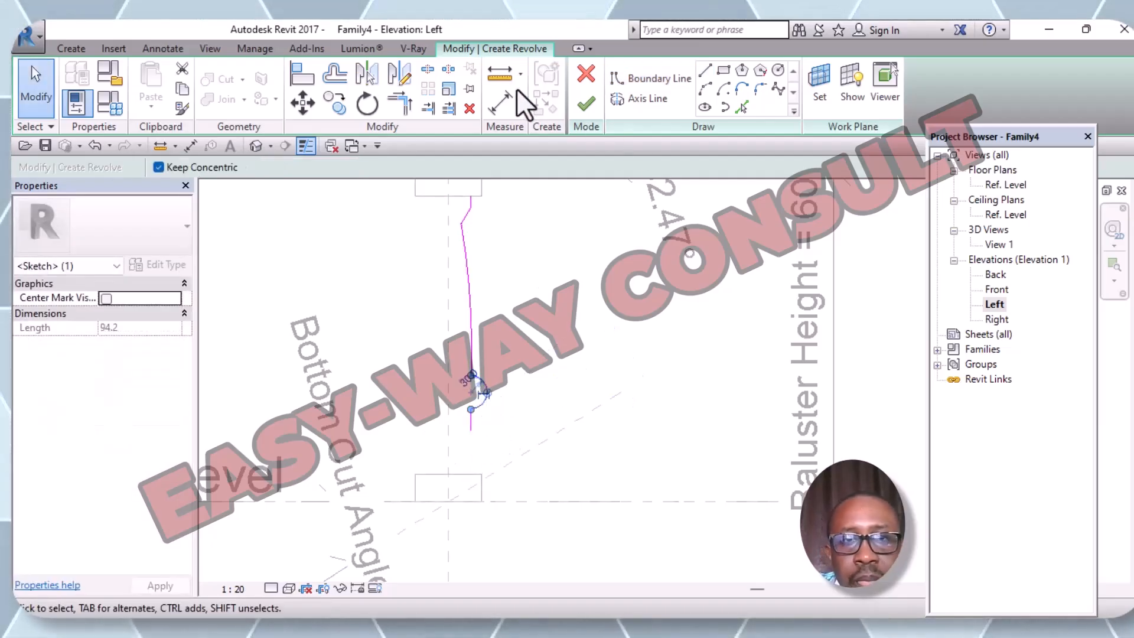
{"action": "left_click", "coordinate": [470, 111]}
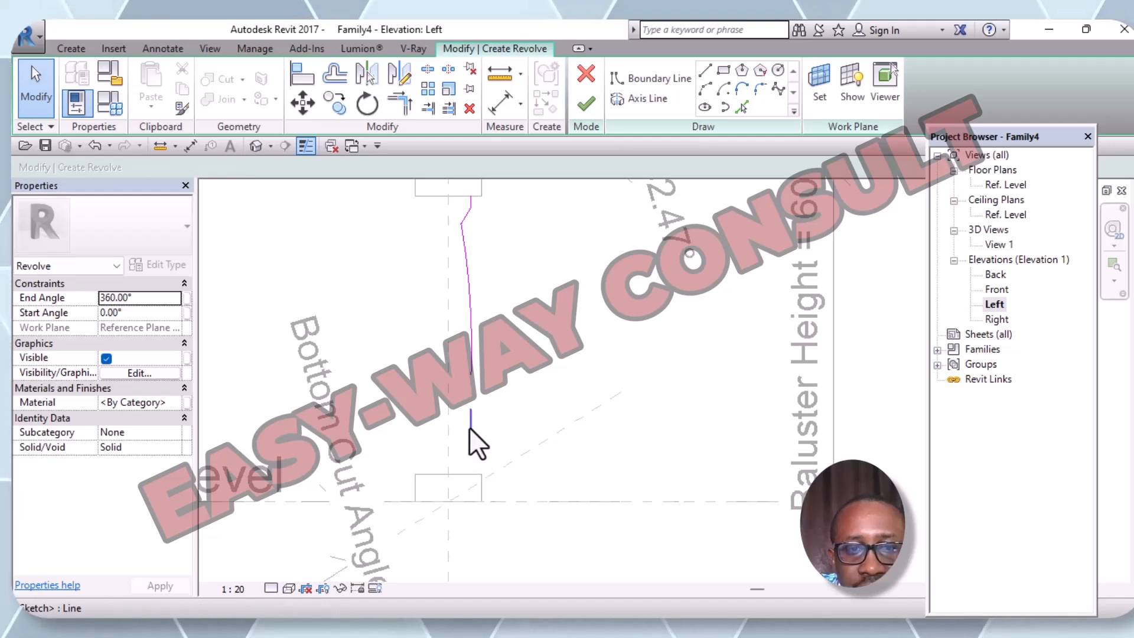
{"action": "left_click", "coordinate": [470, 428]}
{"action": "left_click", "coordinate": [470, 110]}
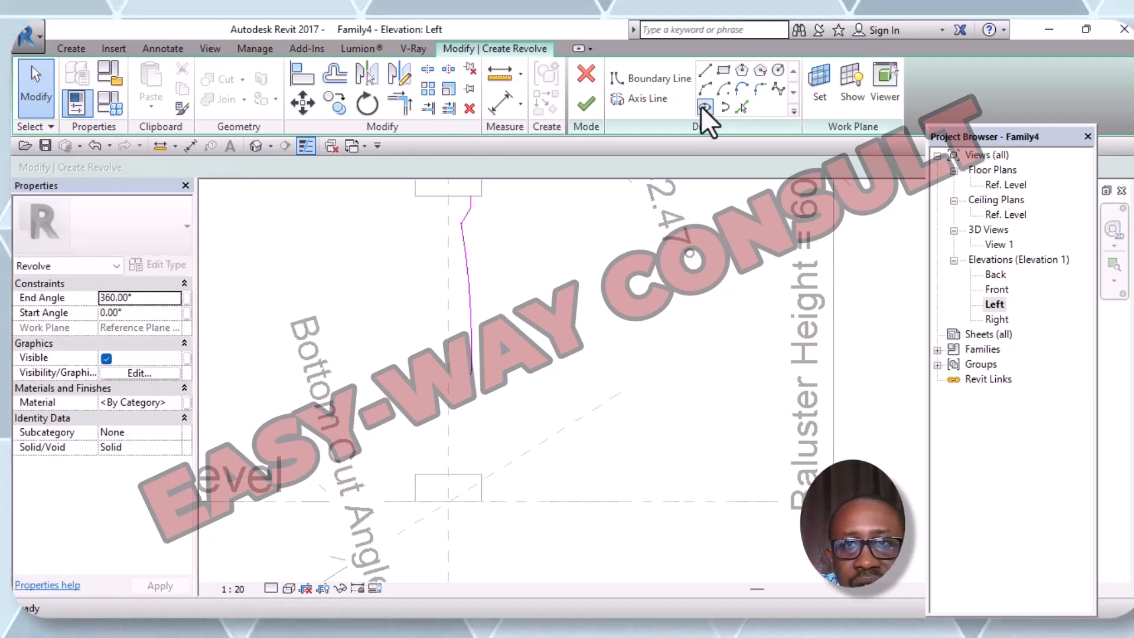
{"action": "left_click", "coordinate": [470, 345]}
{"action": "left_click", "coordinate": [469, 109]}
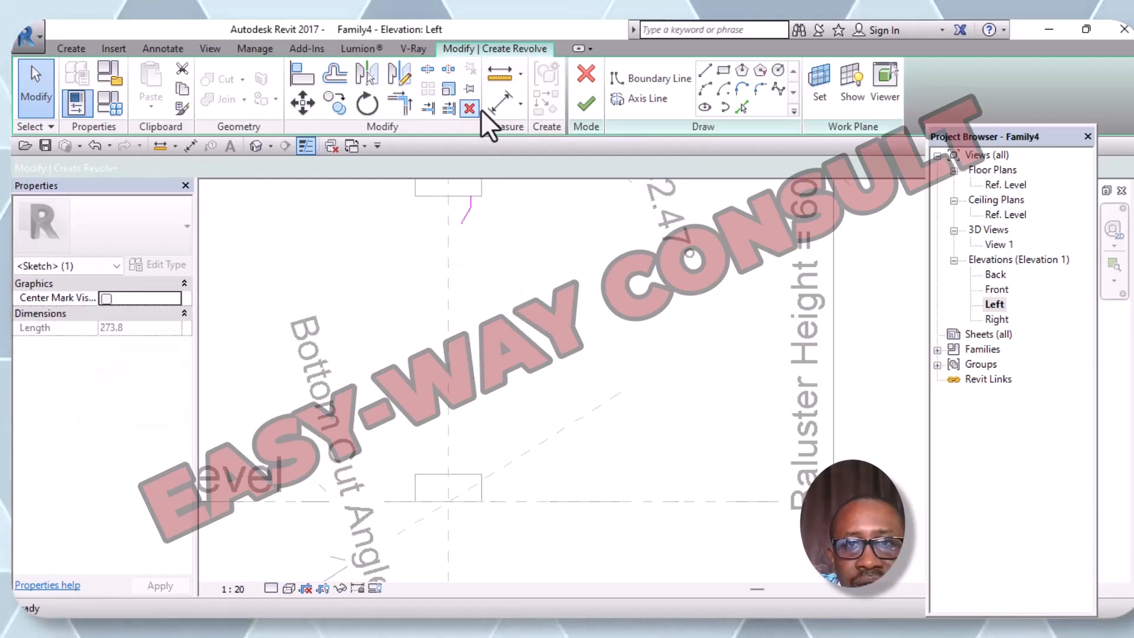
Sketch a nearly straight start-end-radius arc from the slanted line's lower end, ending about 220 mm straight below it
{"action": "left_click", "coordinate": [705, 90]}
{"action": "left_click", "coordinate": [462, 225]}
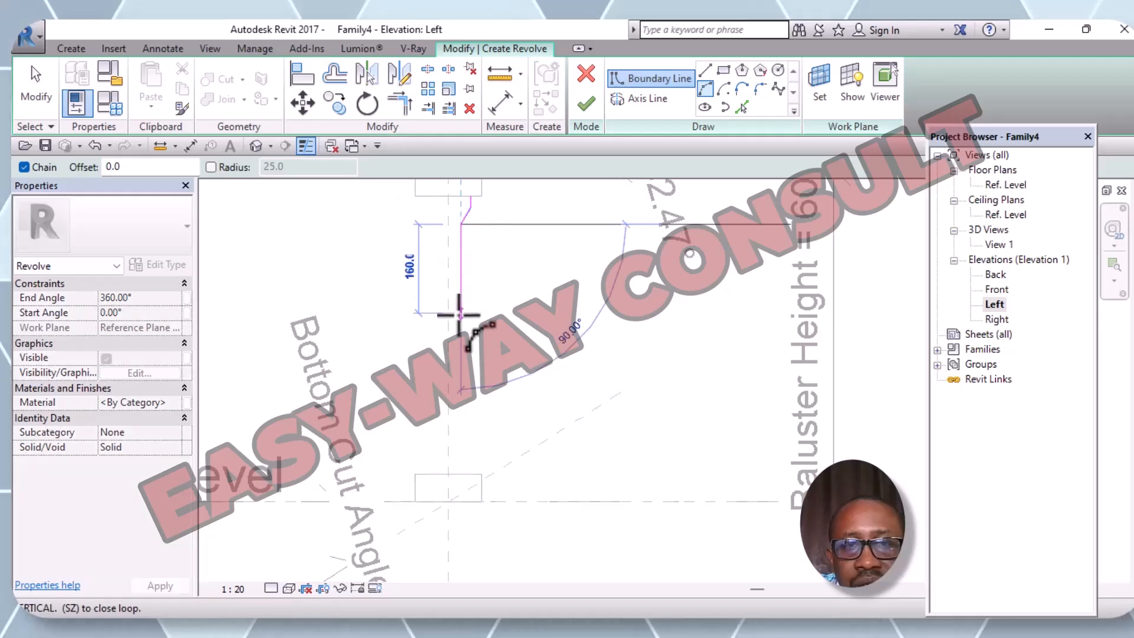
{"action": "left_click", "coordinate": [465, 348]}
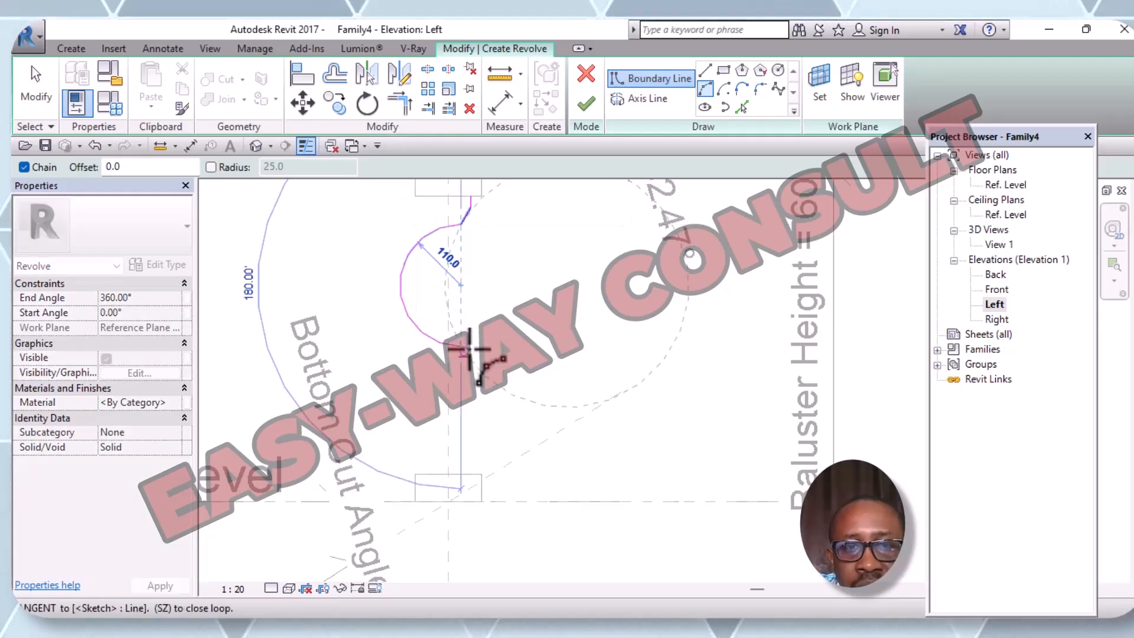
{"action": "left_click", "coordinate": [463, 311]}
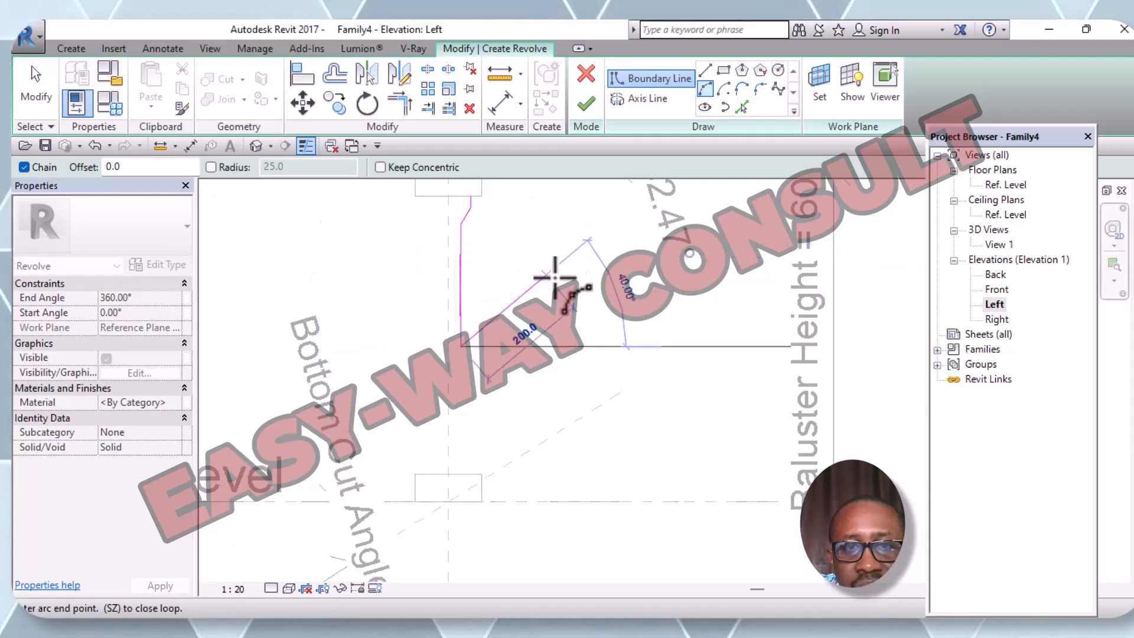
Continue the profile with a small concave arc flaring outward and an outward-bulging arc of about 33 mm radius below it
{"action": "left_click", "coordinate": [482, 381]}
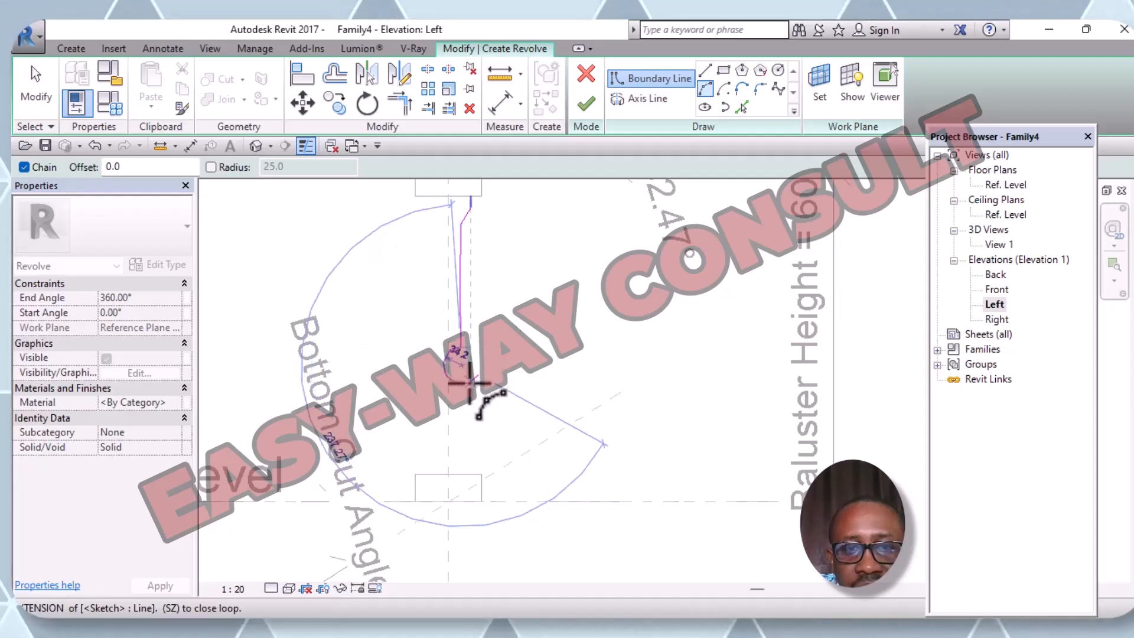
{"action": "left_click", "coordinate": [471, 353]}
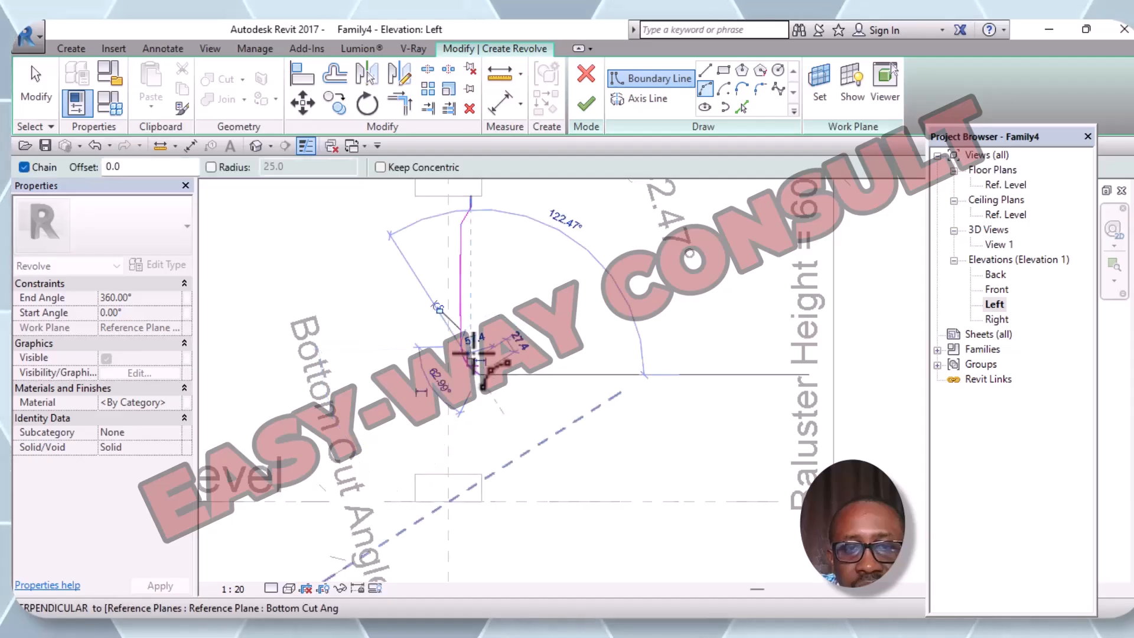
{"action": "left_click", "coordinate": [505, 381]}
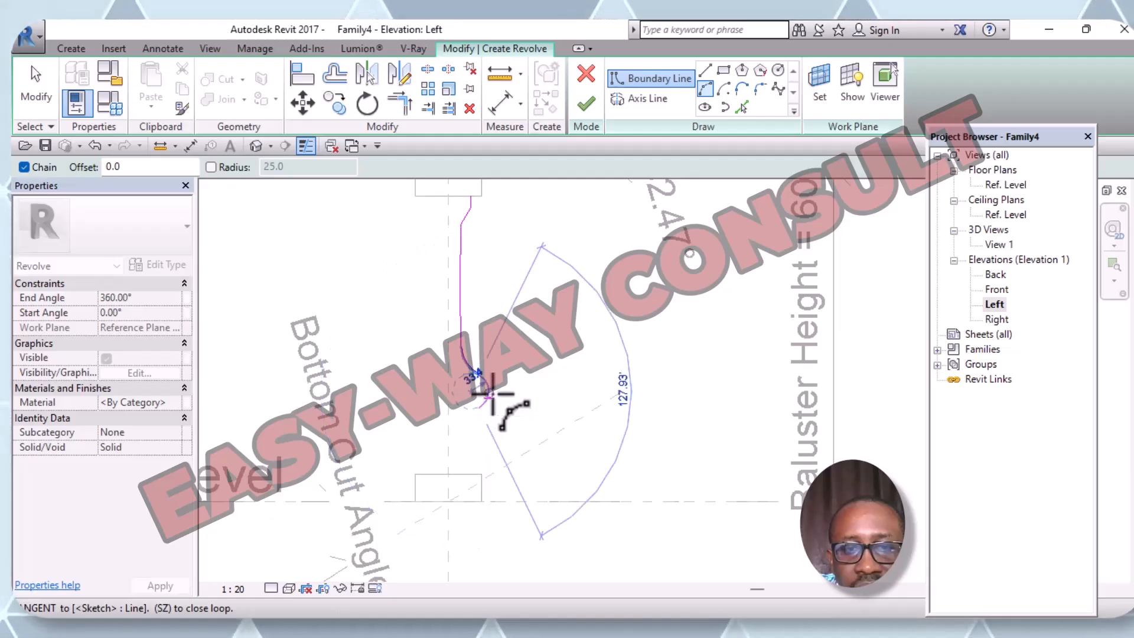
{"action": "left_click", "coordinate": [491, 394]}
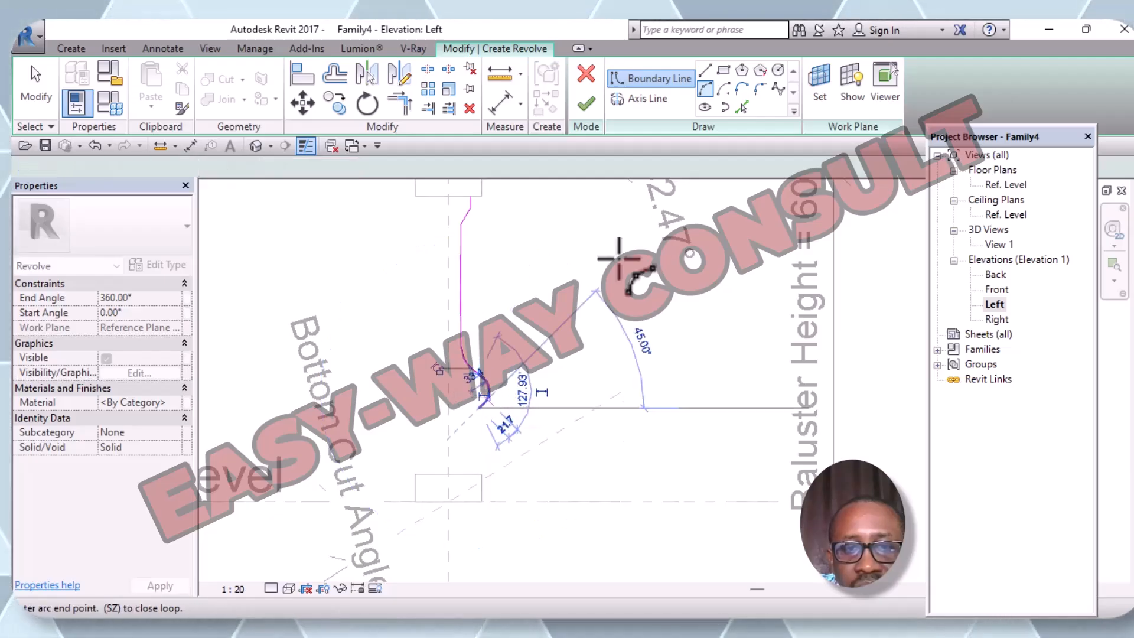
Sketch boundary lines from the bulge's lower end about 29 mm inward, 40 mm down and about 15 mm back outward
{"action": "left_click", "coordinate": [706, 72]}
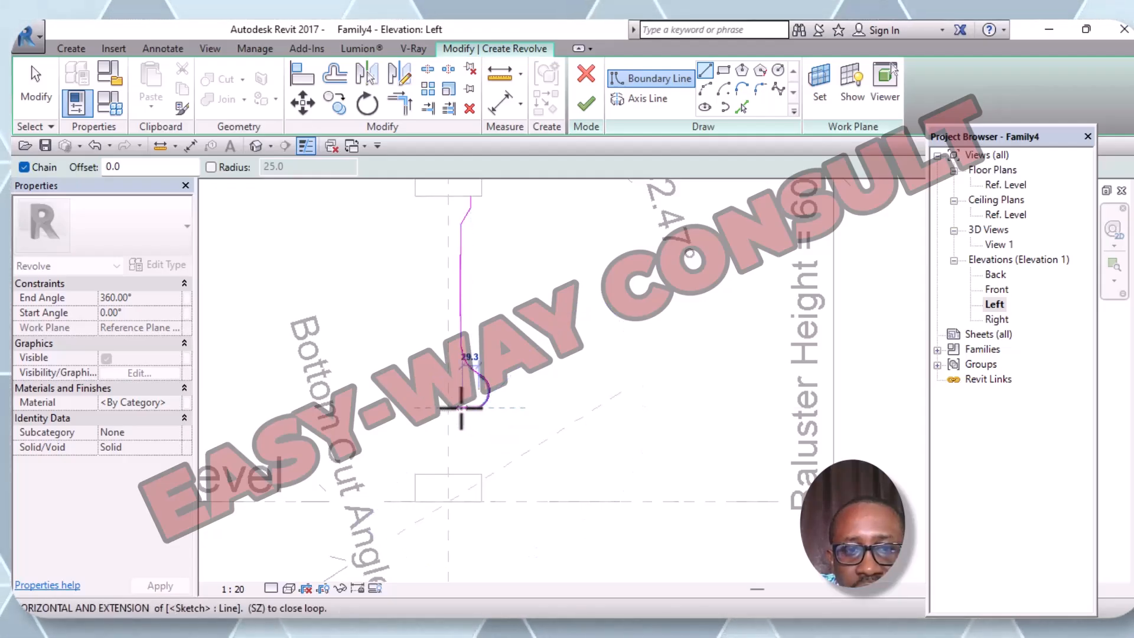
{"action": "left_click", "coordinate": [463, 407]}
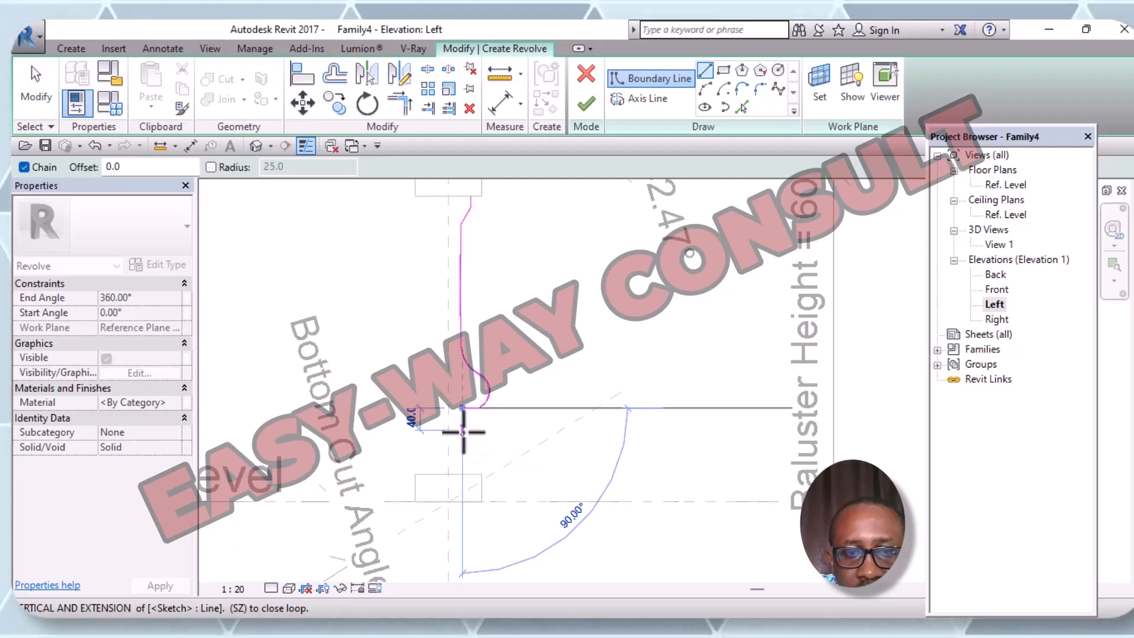
{"action": "left_click", "coordinate": [463, 431]}
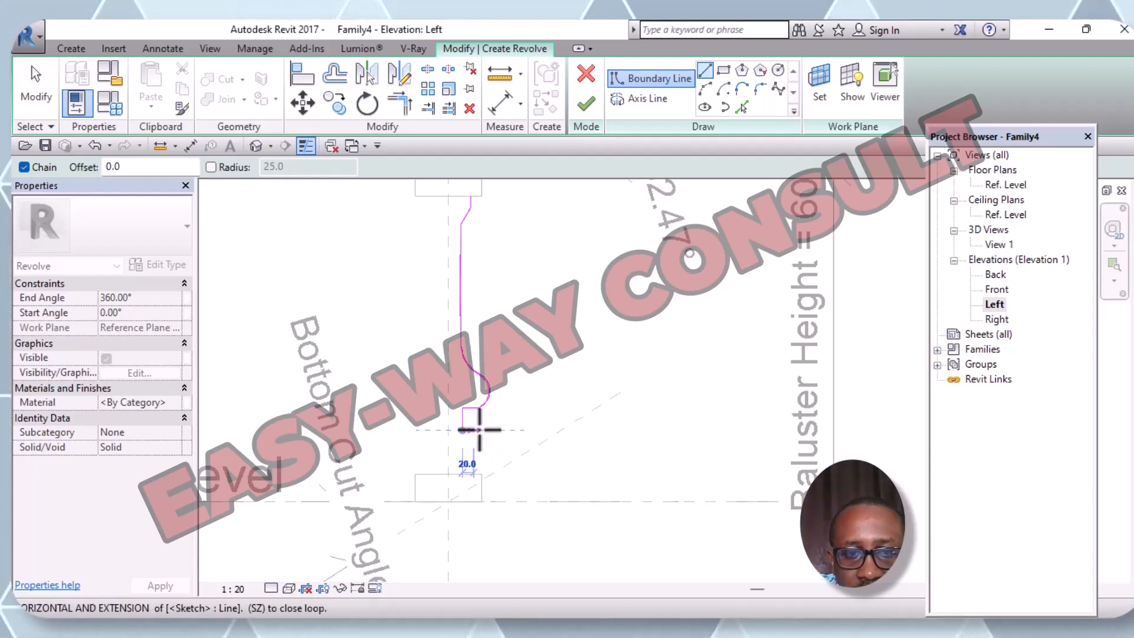
{"action": "left_click", "coordinate": [479, 430]}
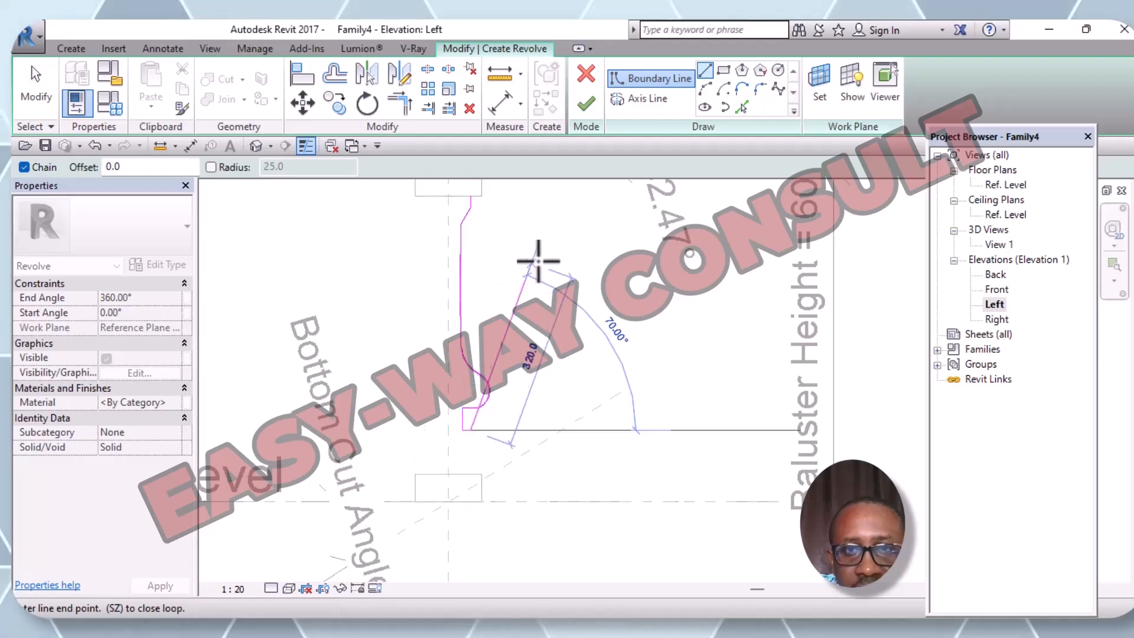
Sketch a half-round arc of 20 mm radius below the short outward line and a horizontal line about 15 mm back inward
{"action": "left_click", "coordinate": [704, 89]}
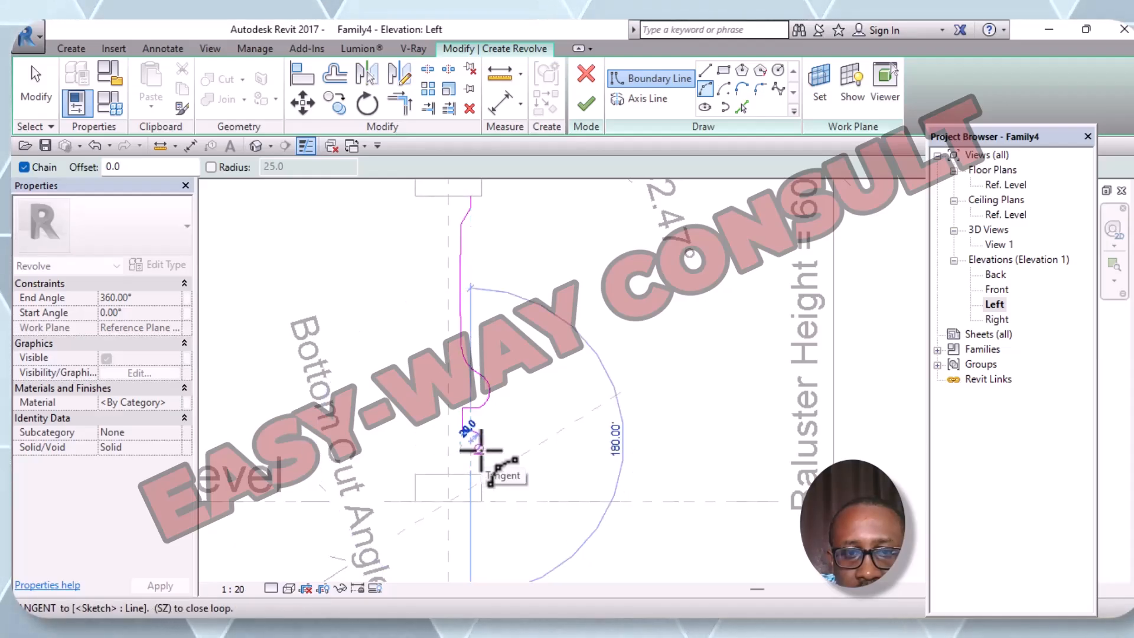
{"action": "left_click", "coordinate": [481, 451]}
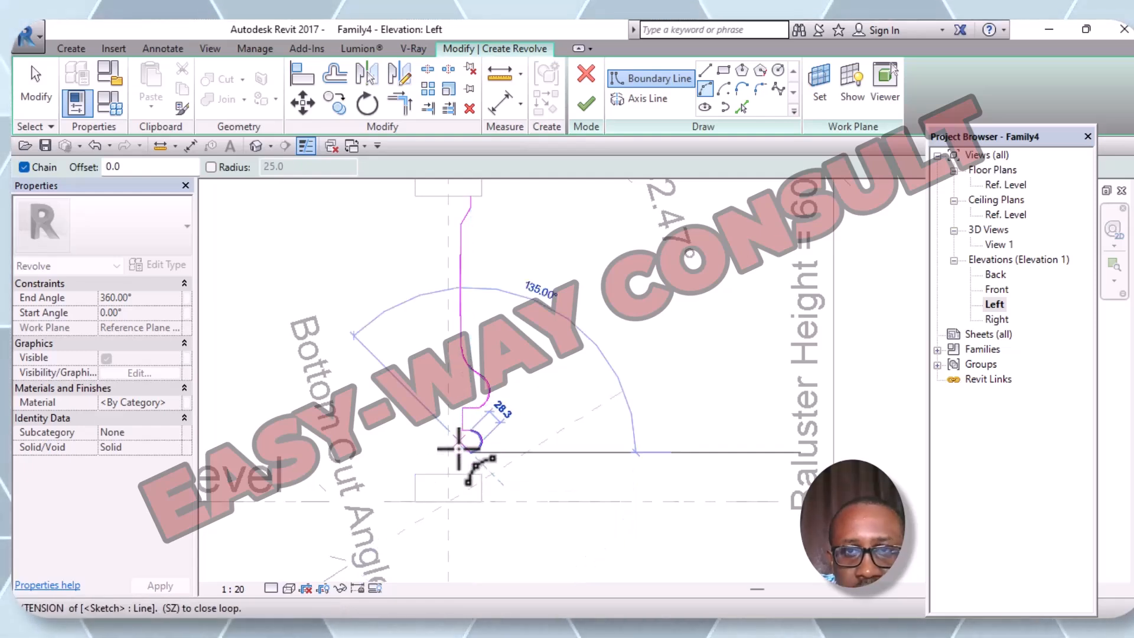
{"action": "left_click", "coordinate": [705, 71]}
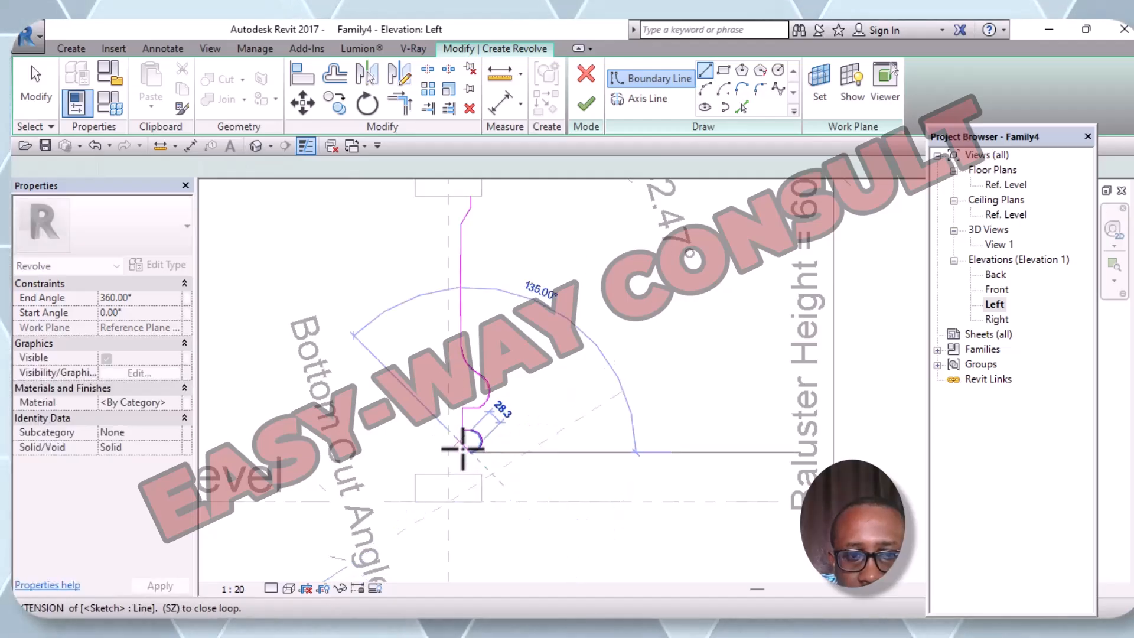
{"action": "scroll", "coordinate": [464, 450], "scroll_direction": "up", "scroll_amount": 3}
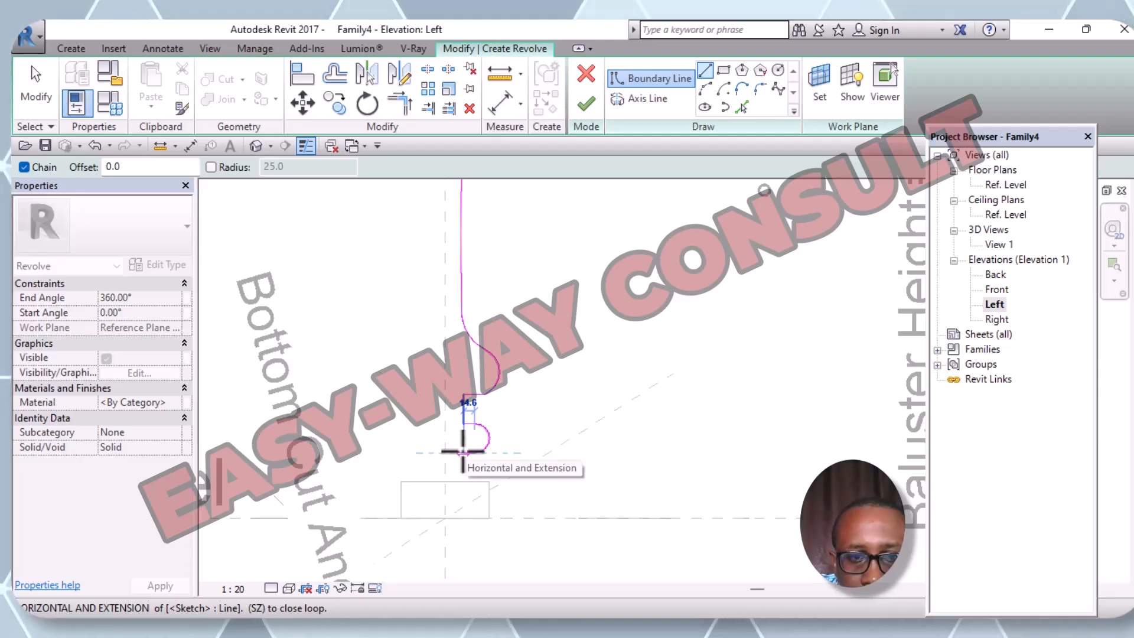
{"action": "left_click", "coordinate": [466, 452]}
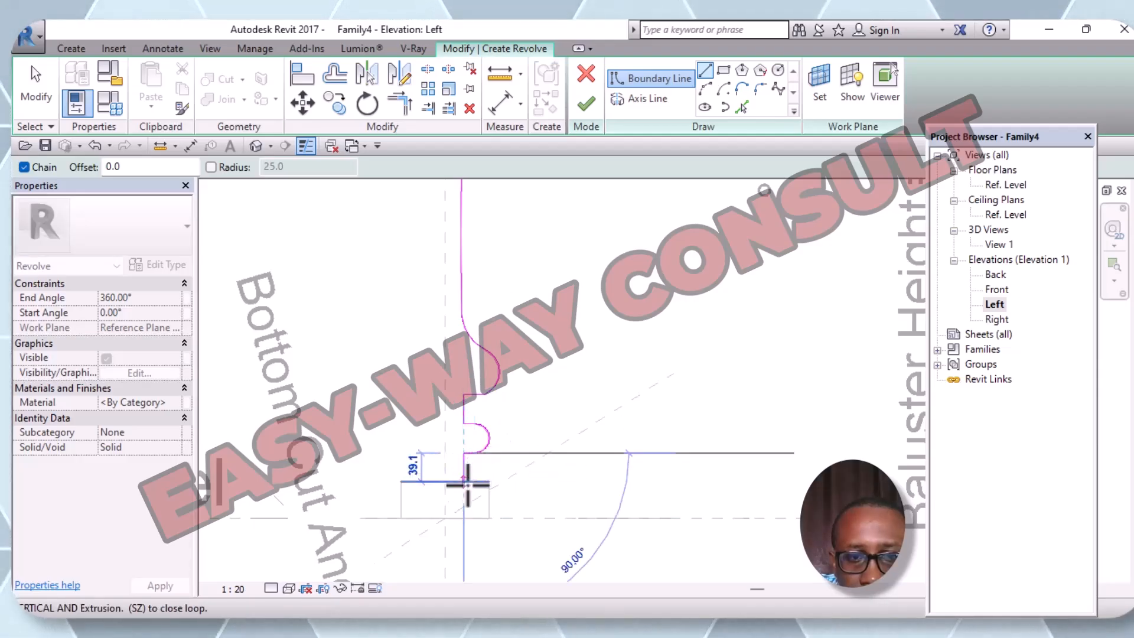
Sketch boundary lines about 39 mm down to the bottom block and about 25 mm inward to its top-edge midpoint
{"action": "left_click", "coordinate": [463, 481]}
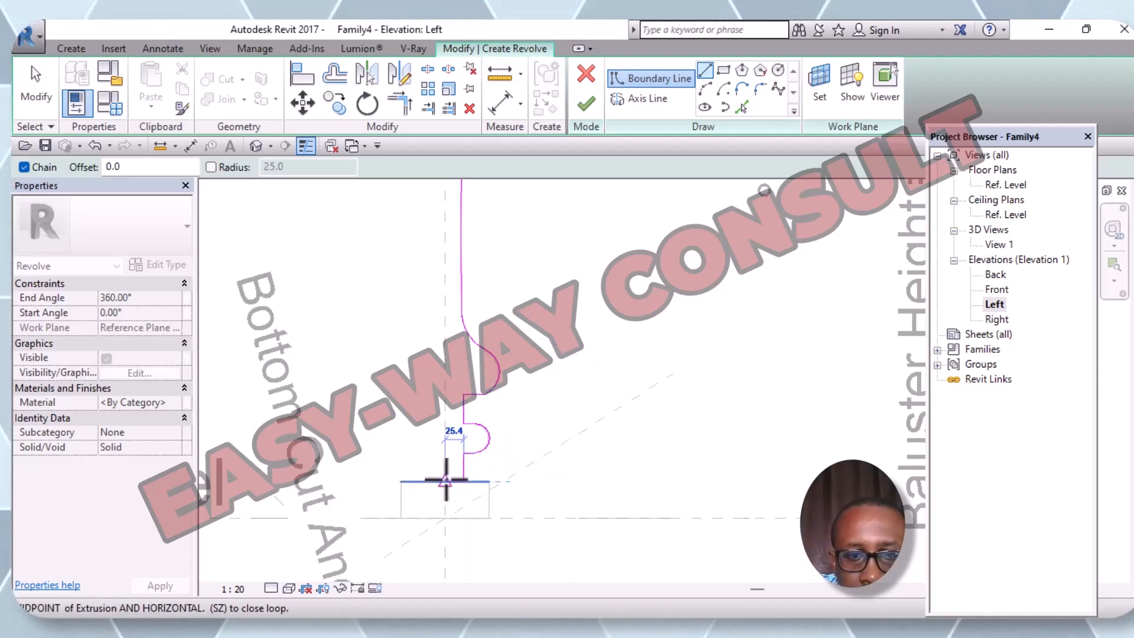
{"action": "left_click", "coordinate": [446, 481]}
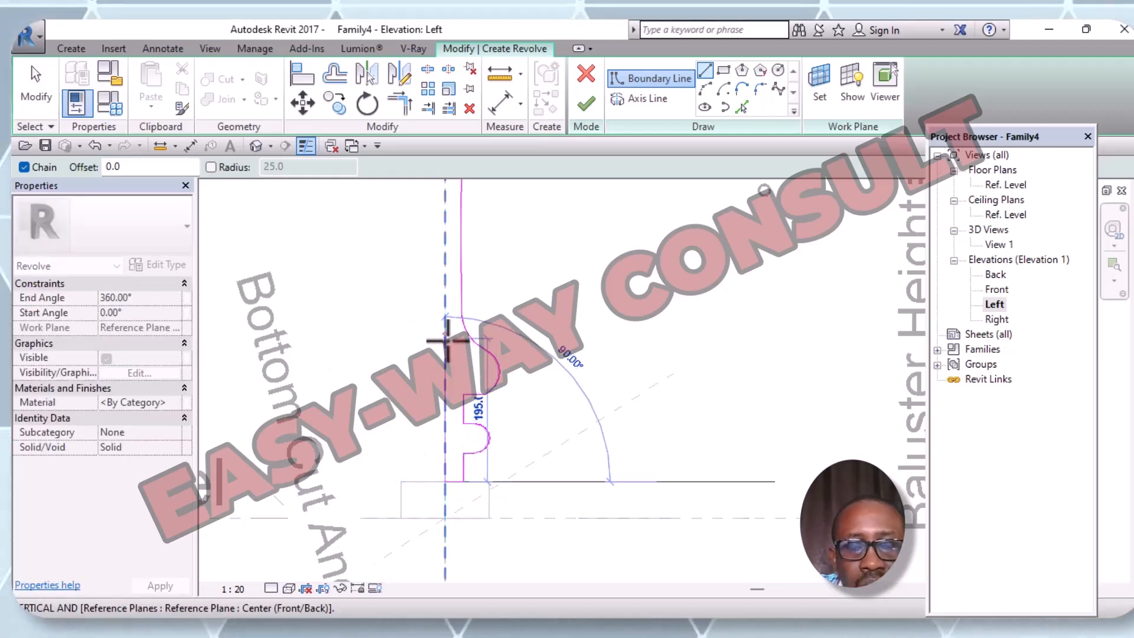
{"action": "middle_click_drag", "start_coordinate": [475, 374], "coordinate": [486, 544]}
{"action": "right_click", "coordinate": [461, 485]}
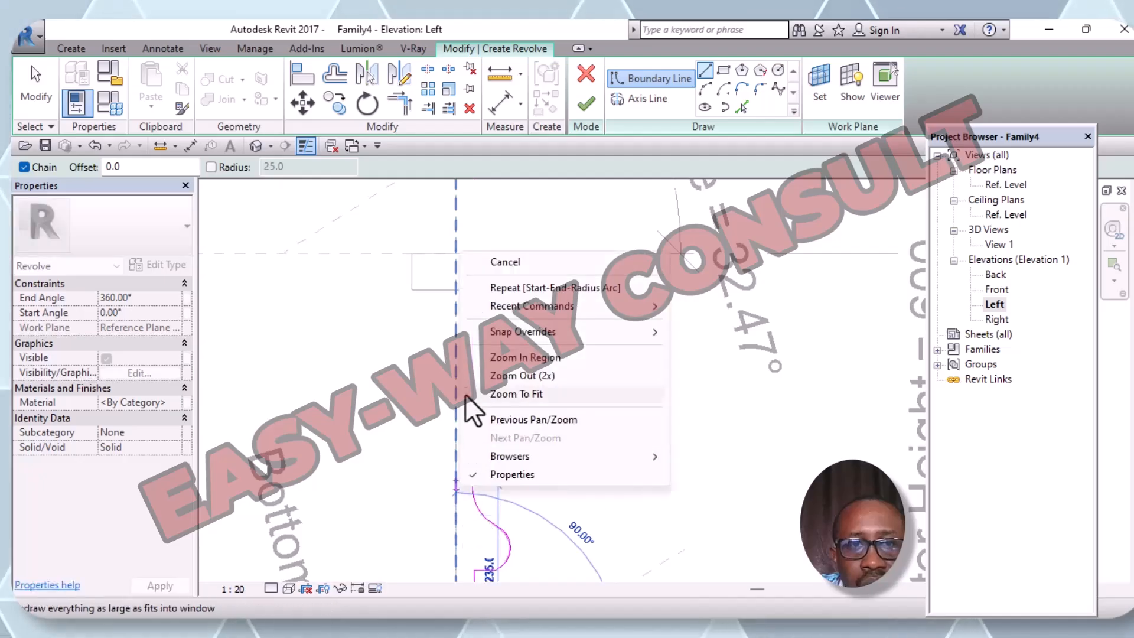
{"action": "left_click", "coordinate": [467, 262]}
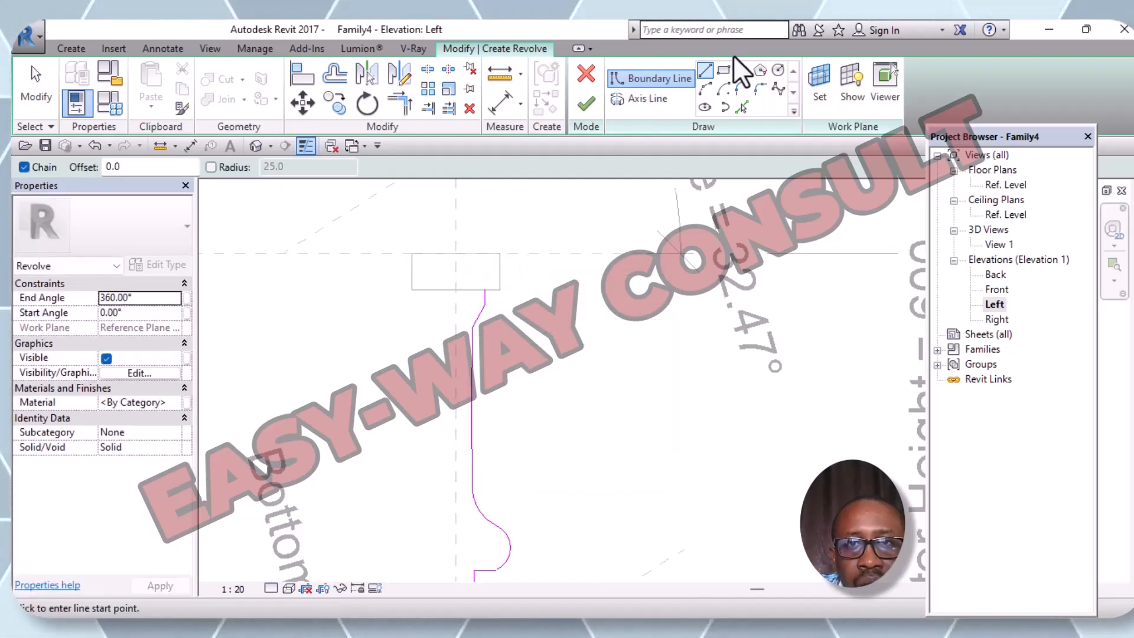
Close the profile with a line along the top block's underside to the centreline and one down the centreline to the bottom block
{"action": "left_click", "coordinate": [702, 75]}
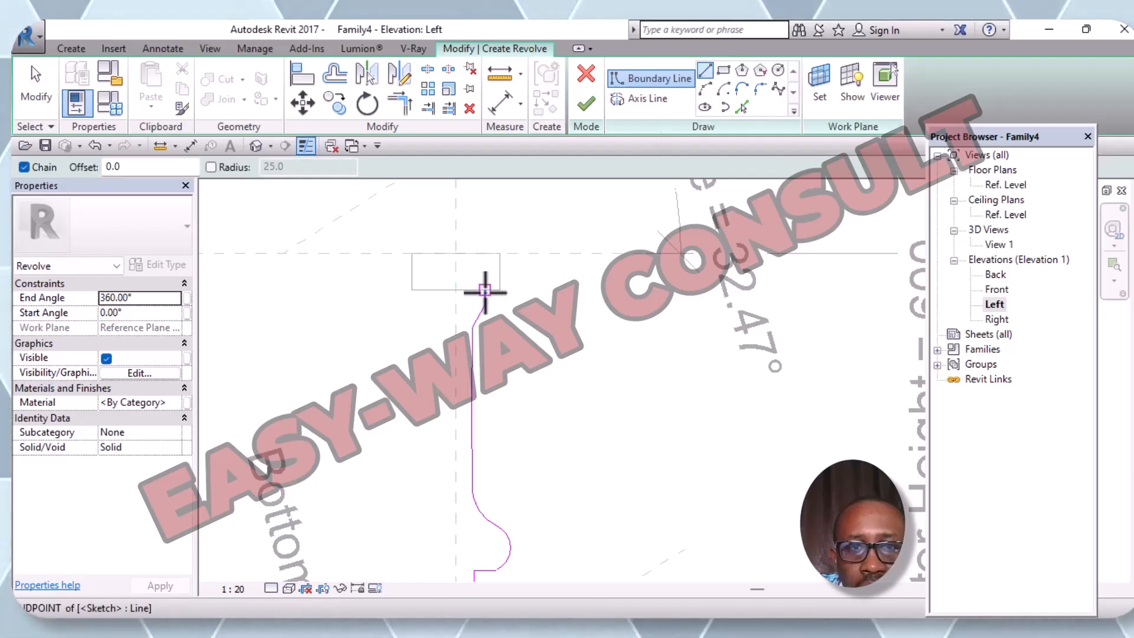
{"action": "left_click", "coordinate": [484, 290]}
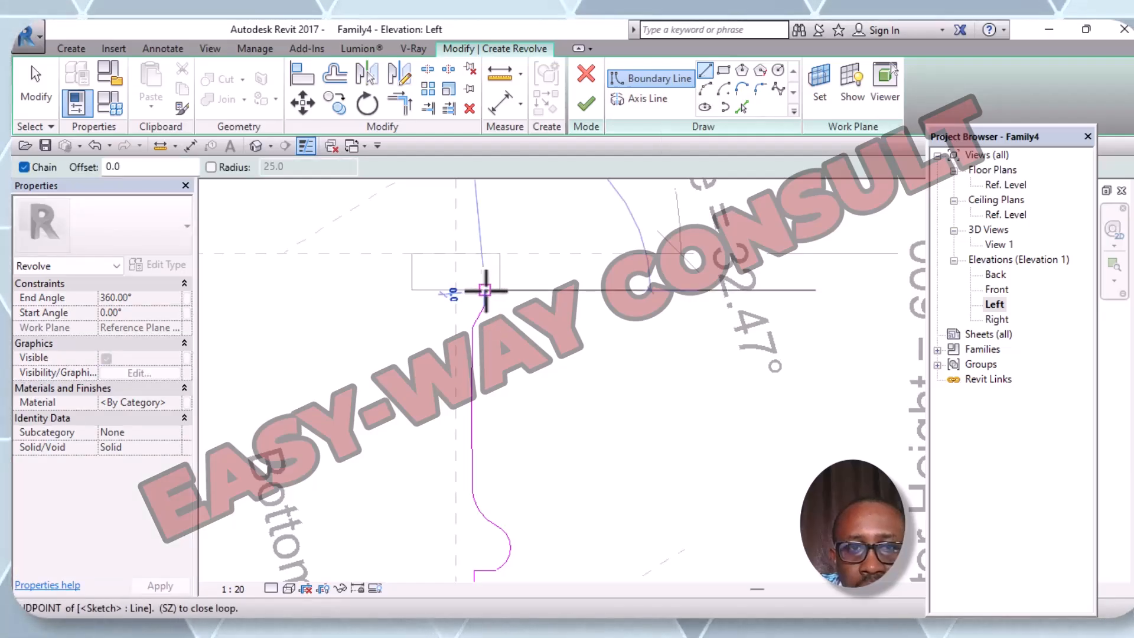
{"action": "left_click", "coordinate": [457, 289]}
{"action": "middle_click_drag", "start_coordinate": [492, 384], "coordinate": [491, 219]}
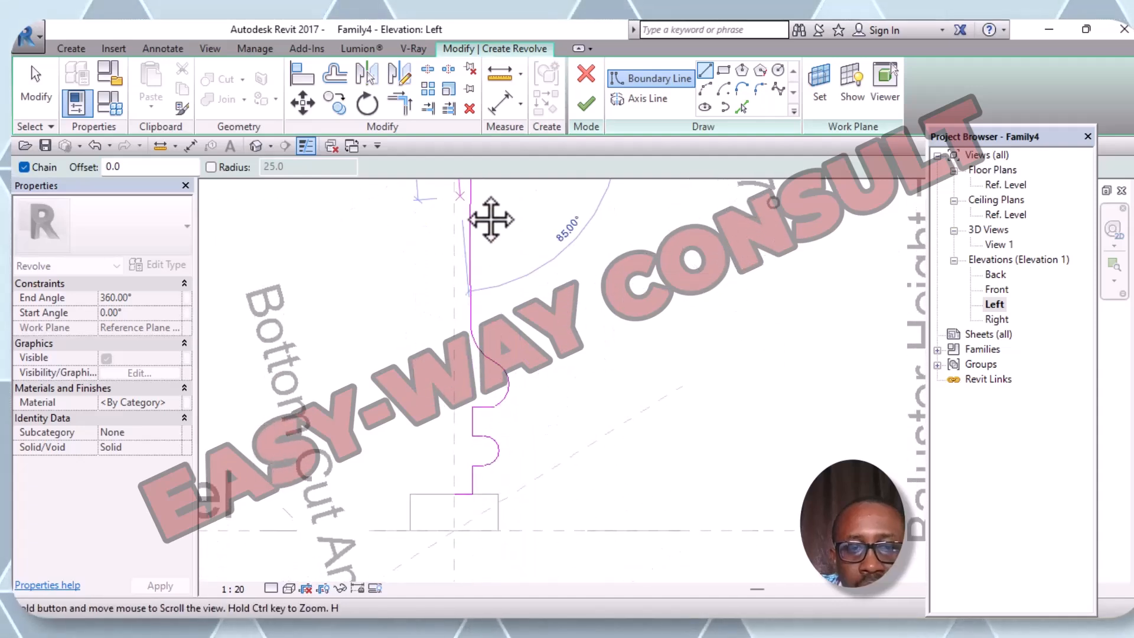
{"action": "left_click", "coordinate": [455, 489]}
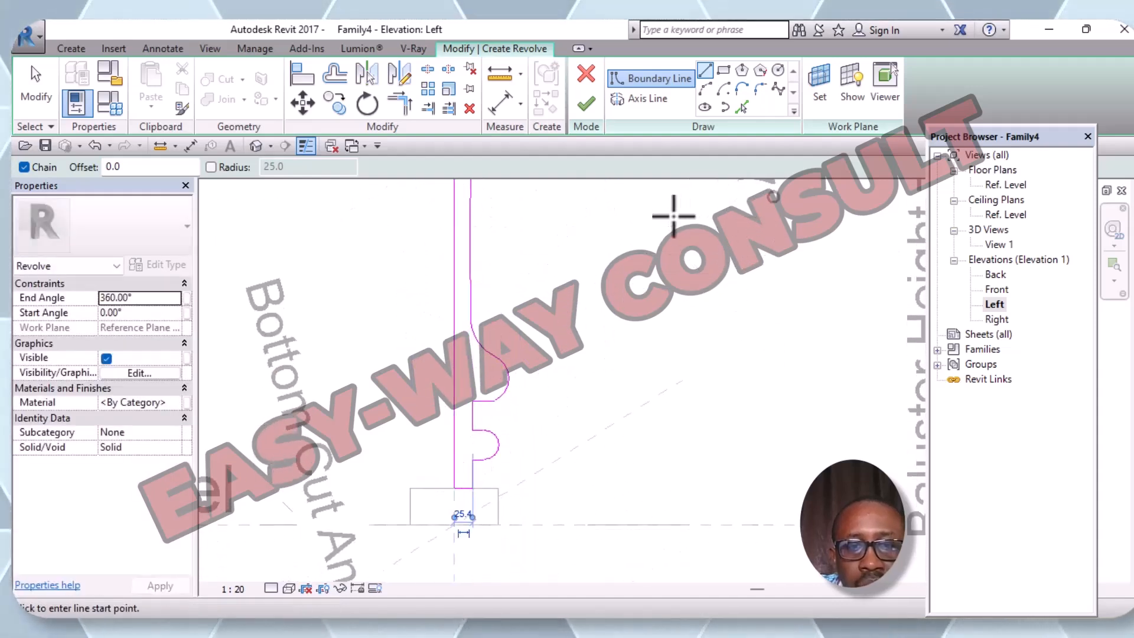
Pick the vertical centreline as the axis line of the baluster shaft profile and finish the 360° revolve
{"action": "mouse_move", "coordinate": [622, 330]}
{"action": "middle_mouse_down"}
{"action": "mouse_move", "coordinate": [597, 510]}
{"action": "mouse_move", "coordinate": [610, 451]}
{"action": "middle_mouse_up"}
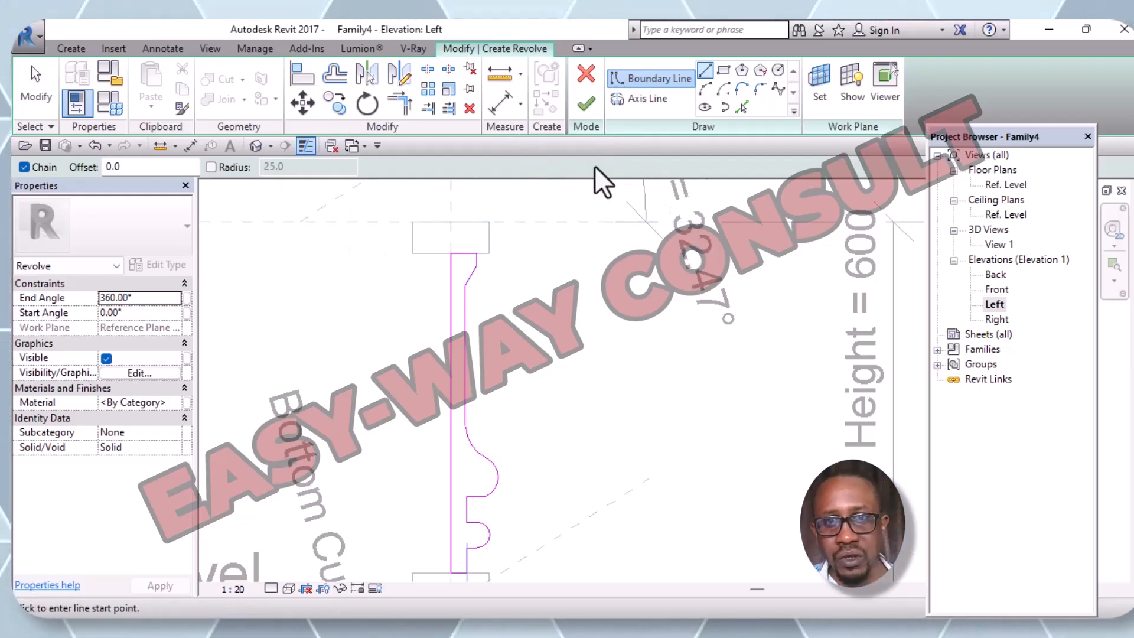
{"action": "left_click", "coordinate": [634, 98]}
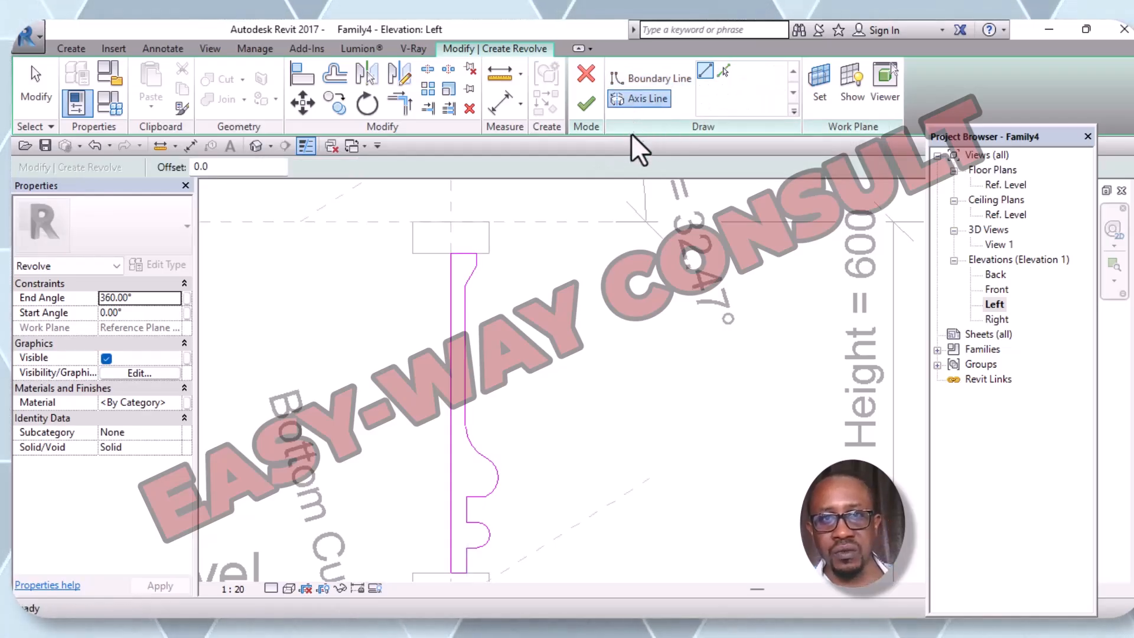
{"action": "left_click", "coordinate": [723, 71]}
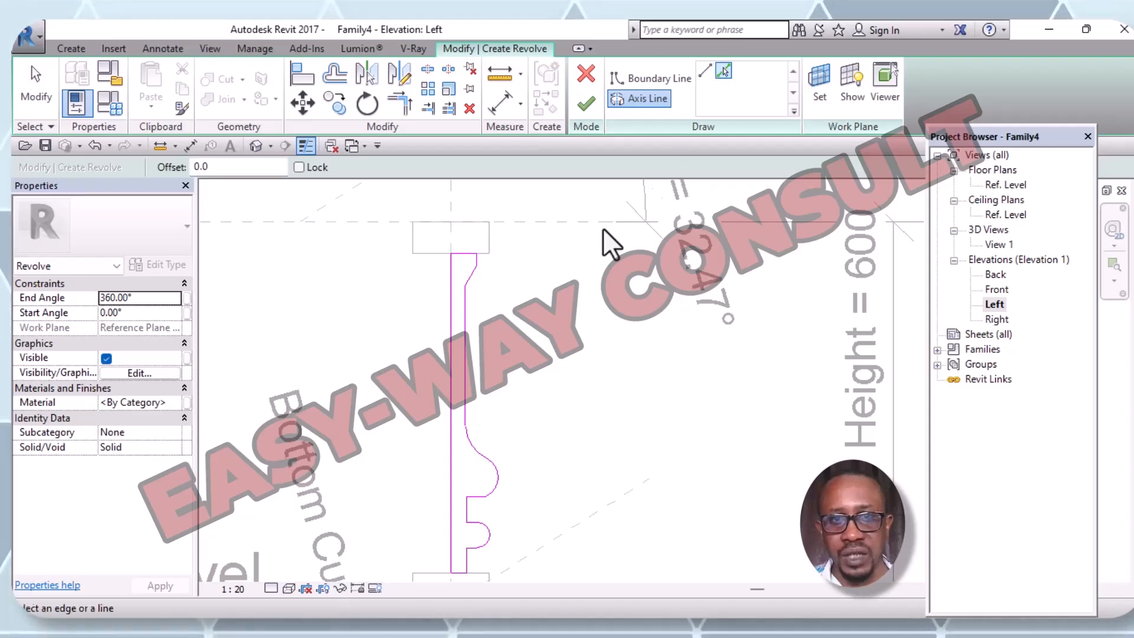
{"action": "left_click", "coordinate": [452, 371]}
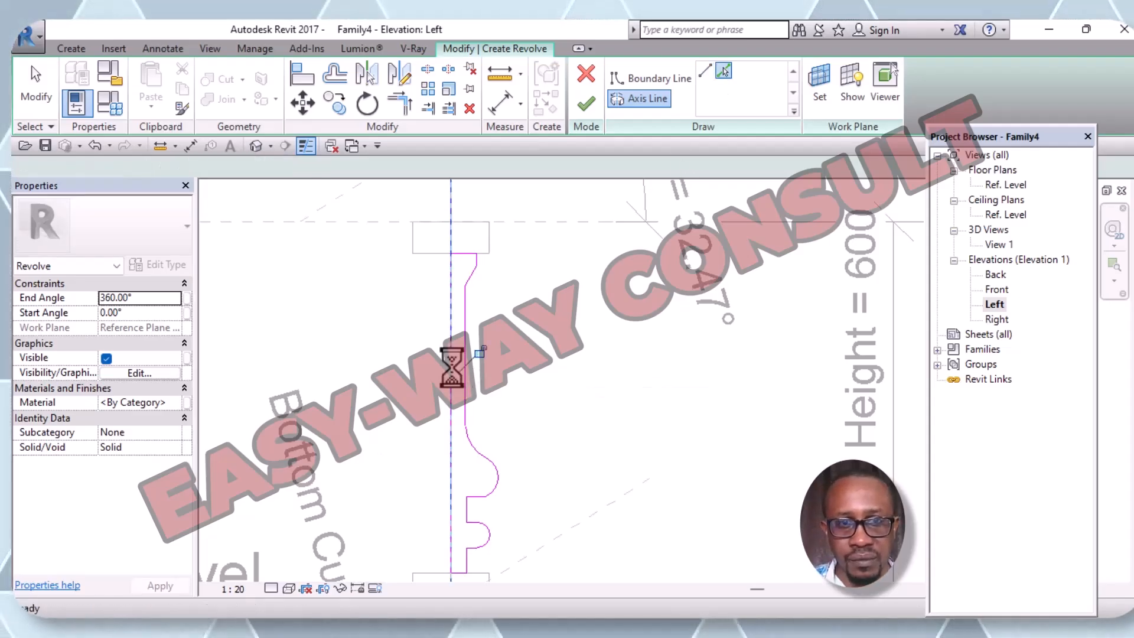
{"action": "left_click", "coordinate": [584, 104]}
{"action": "scroll", "coordinate": [532, 384], "scroll_direction": "up", "scroll_amount": 3}
{"action": "middle_click_drag", "start_coordinate": [525, 376], "coordinate": [579, 365]}
{"action": "scroll", "coordinate": [579, 365], "scroll_direction": "down", "scroll_amount": 1}
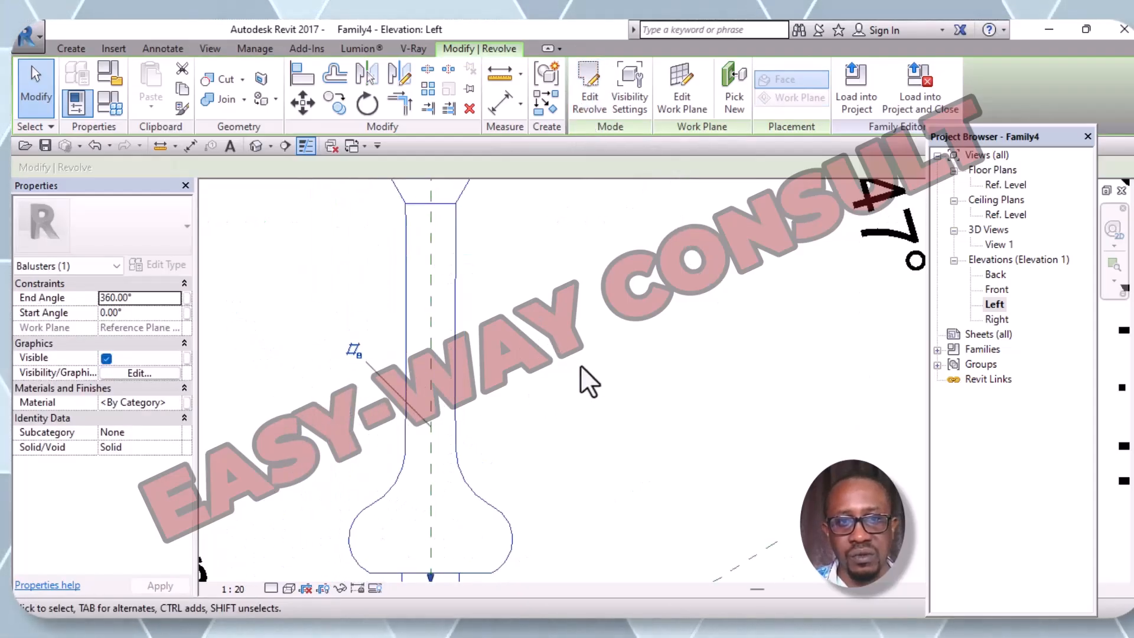
{"action": "scroll", "coordinate": [587, 368], "scroll_direction": "down", "scroll_amount": 3}
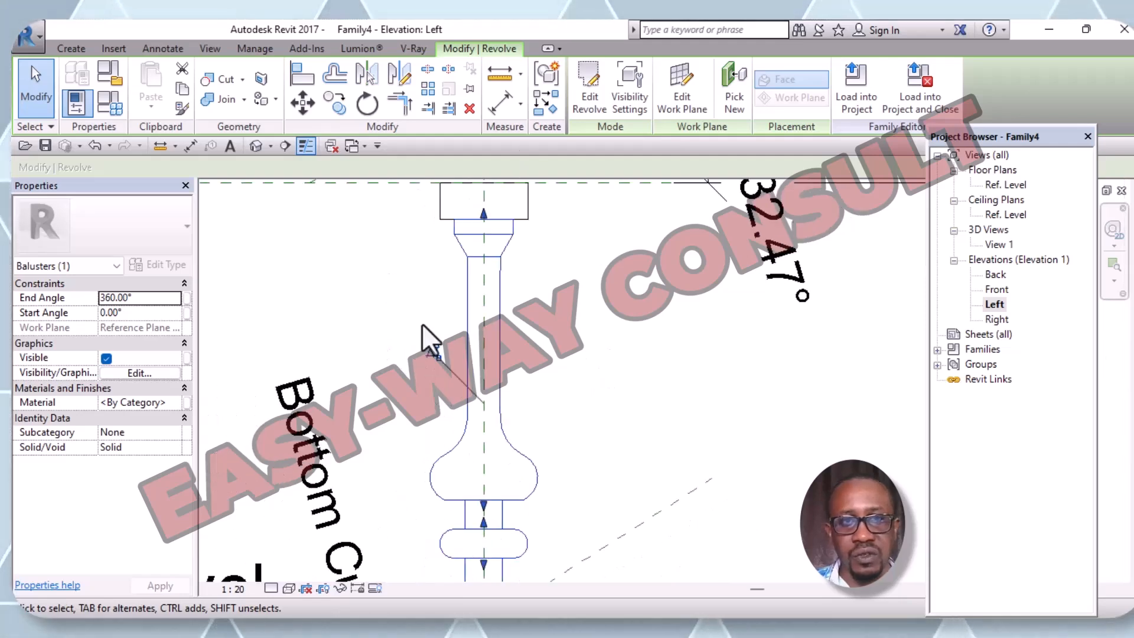
Open the default 3D view of the baluster and check the top block as a separate solid
{"action": "left_click", "coordinate": [259, 150]}
{"action": "middle_click_drag", "start_coordinate": [513, 379], "coordinate": [715, 290]}
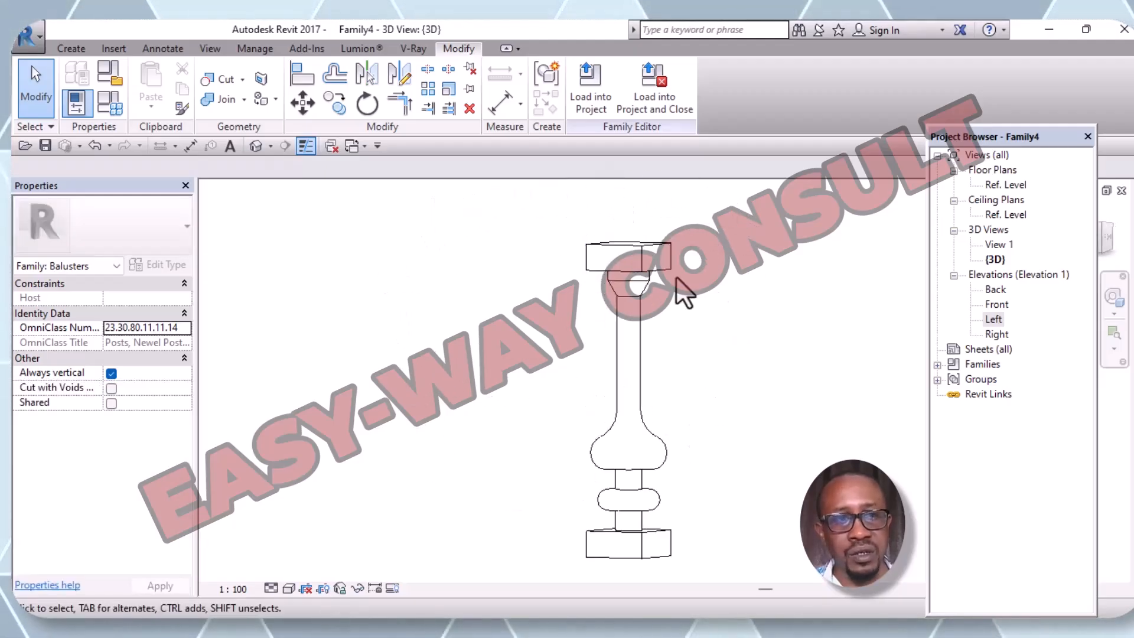
{"action": "left_click", "coordinate": [640, 264]}
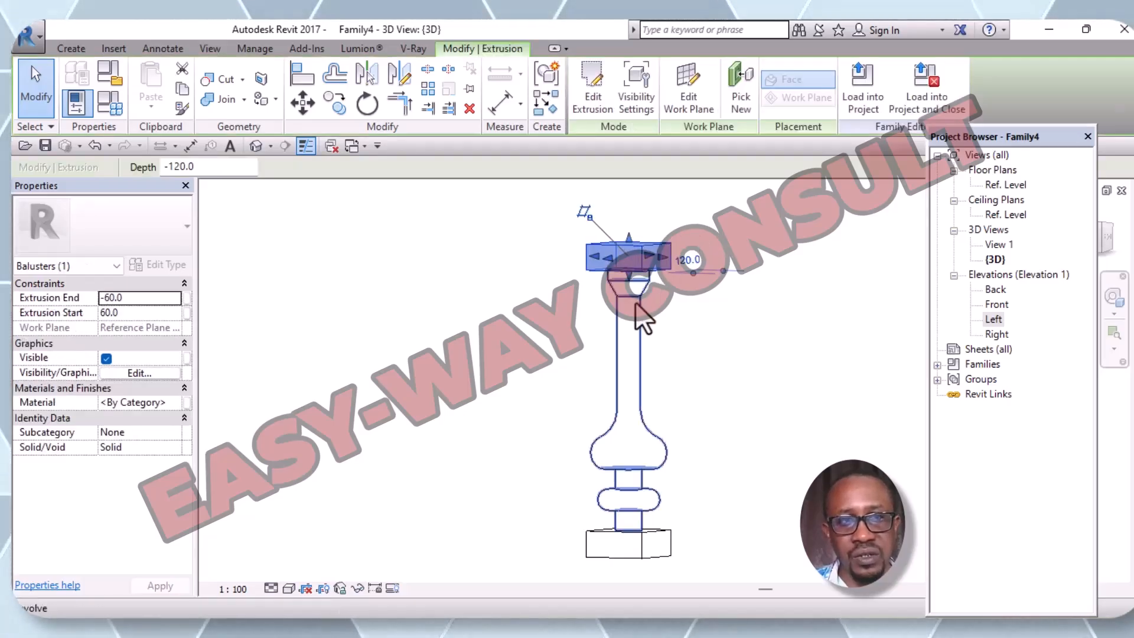
{"action": "left_click", "coordinate": [682, 321]}
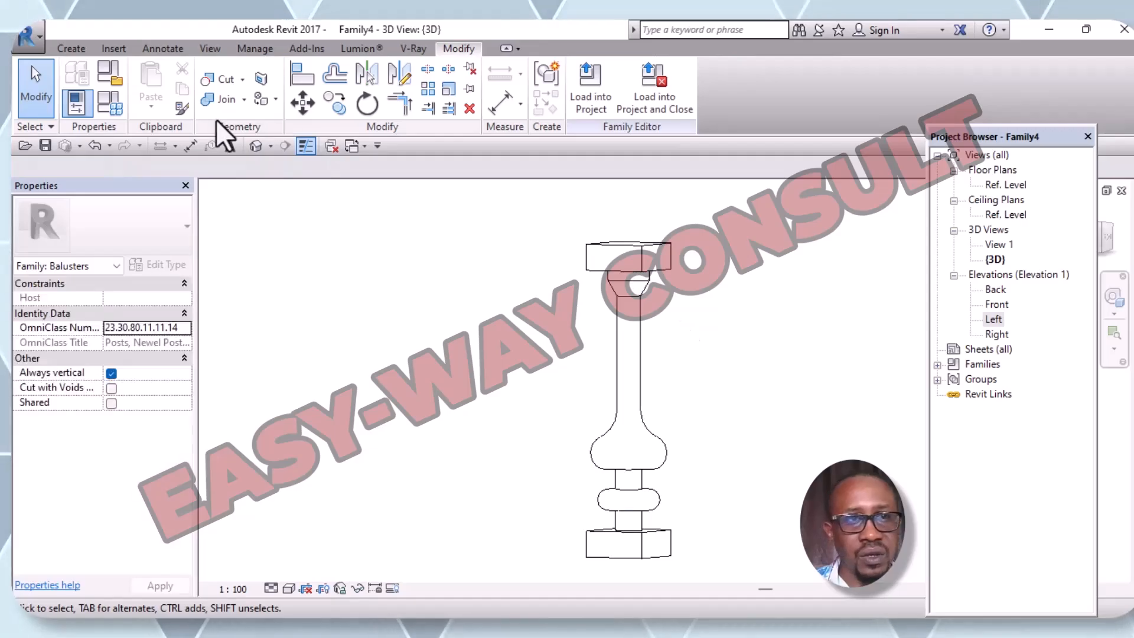
Join the geometry of the top block, the revolved shaft and the bottom block
{"action": "left_click", "coordinate": [207, 100]}
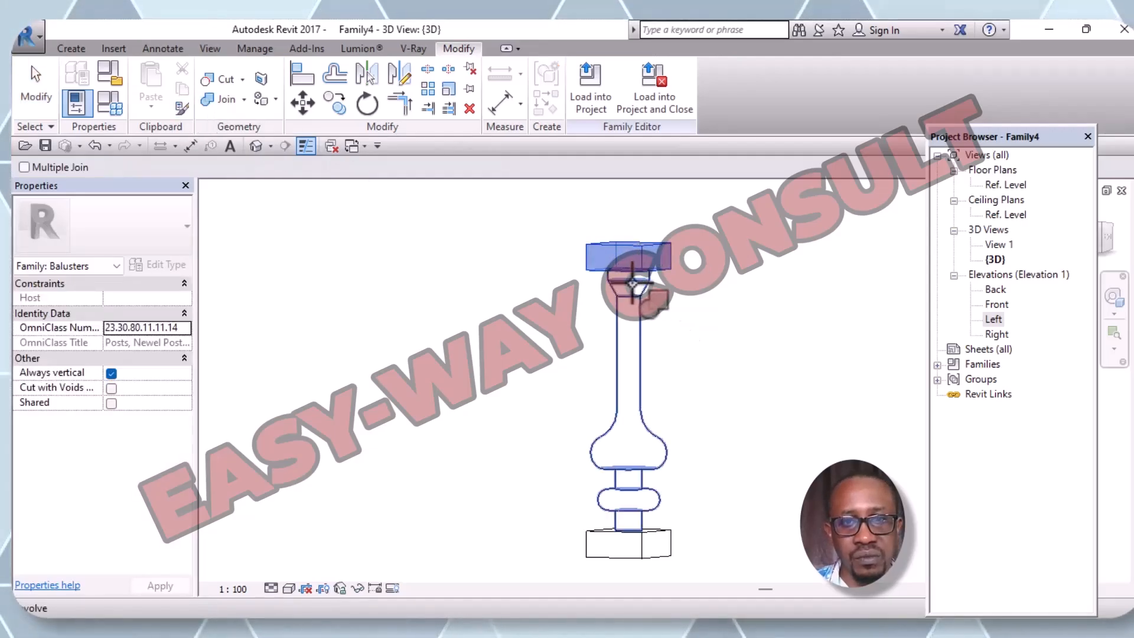
{"action": "left_click", "coordinate": [635, 537]}
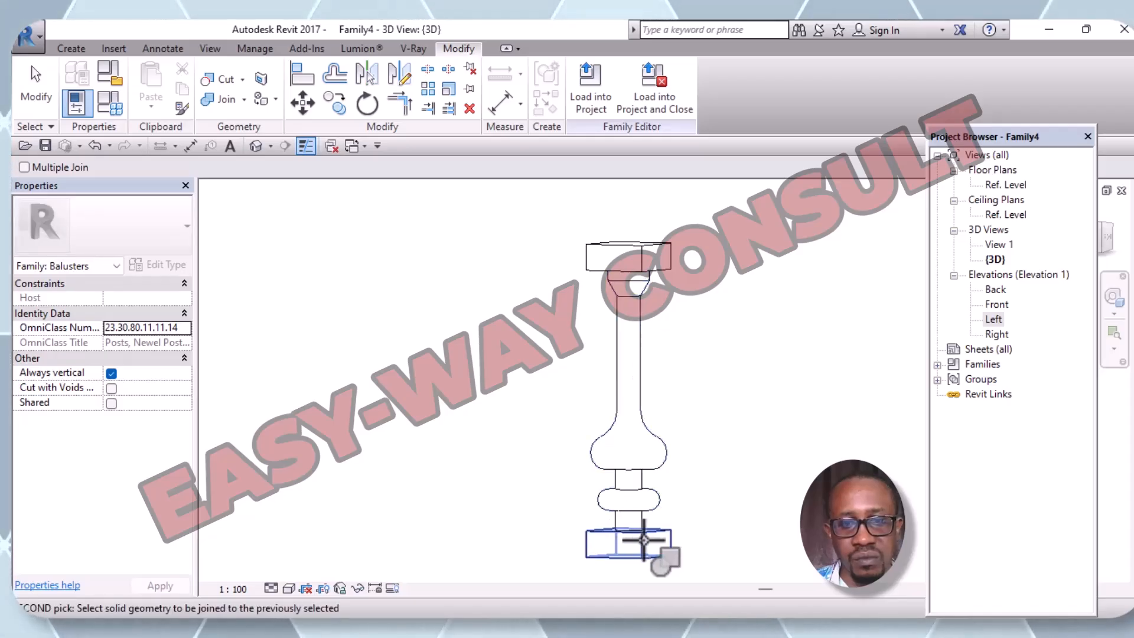
{"action": "left_click", "coordinate": [631, 361]}
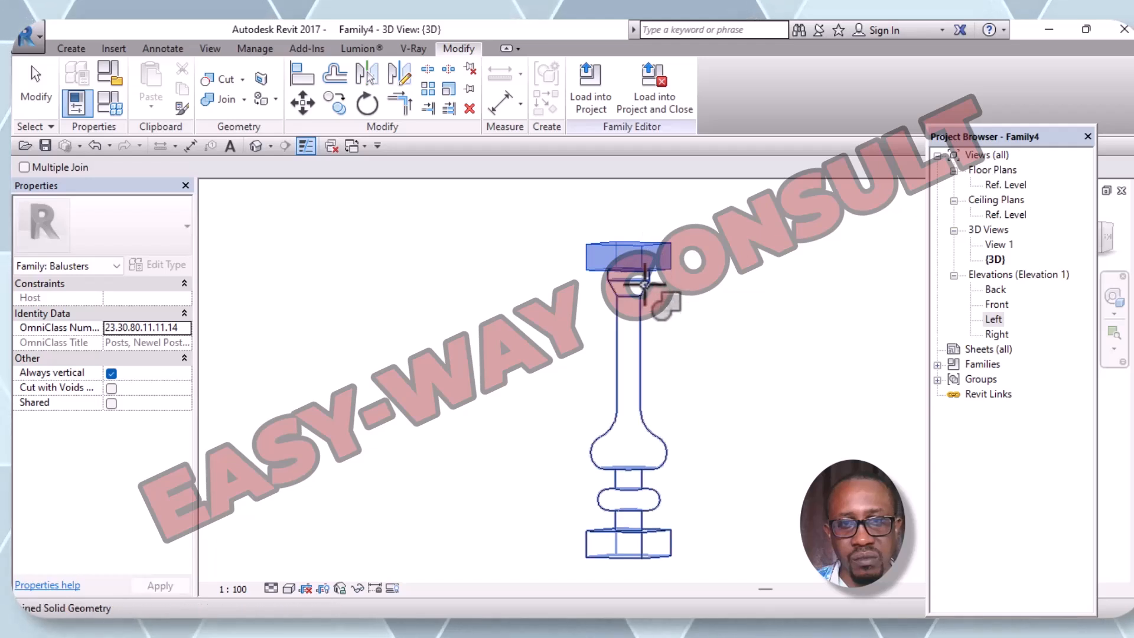
{"action": "left_click", "coordinate": [640, 291]}
{"action": "left_click", "coordinate": [640, 295]}
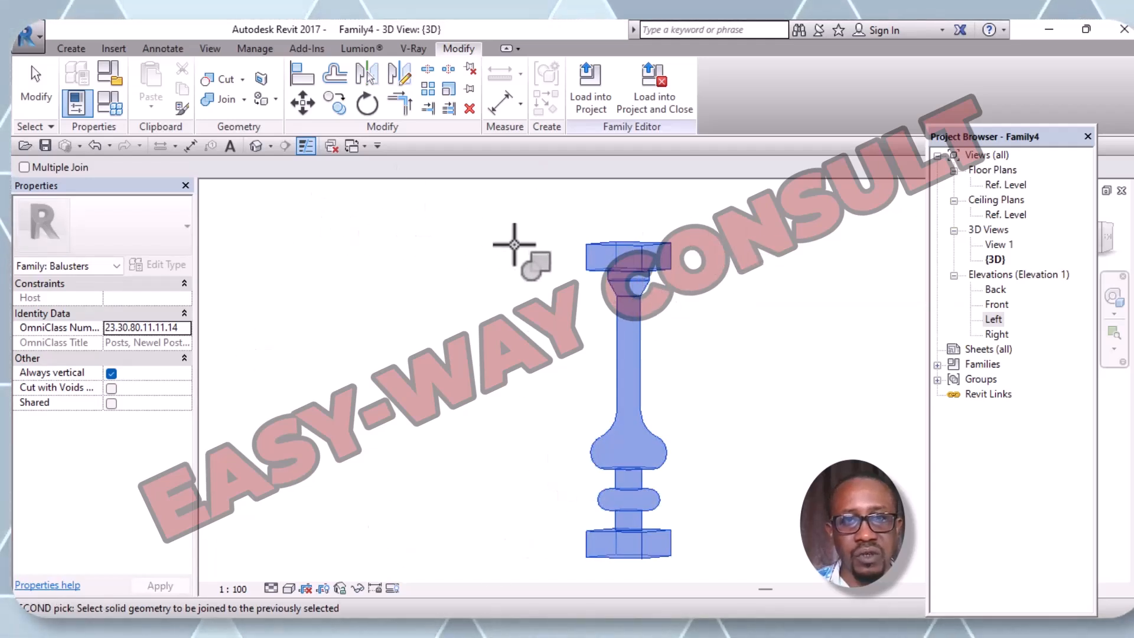
{"action": "key", "text": "Escape"}
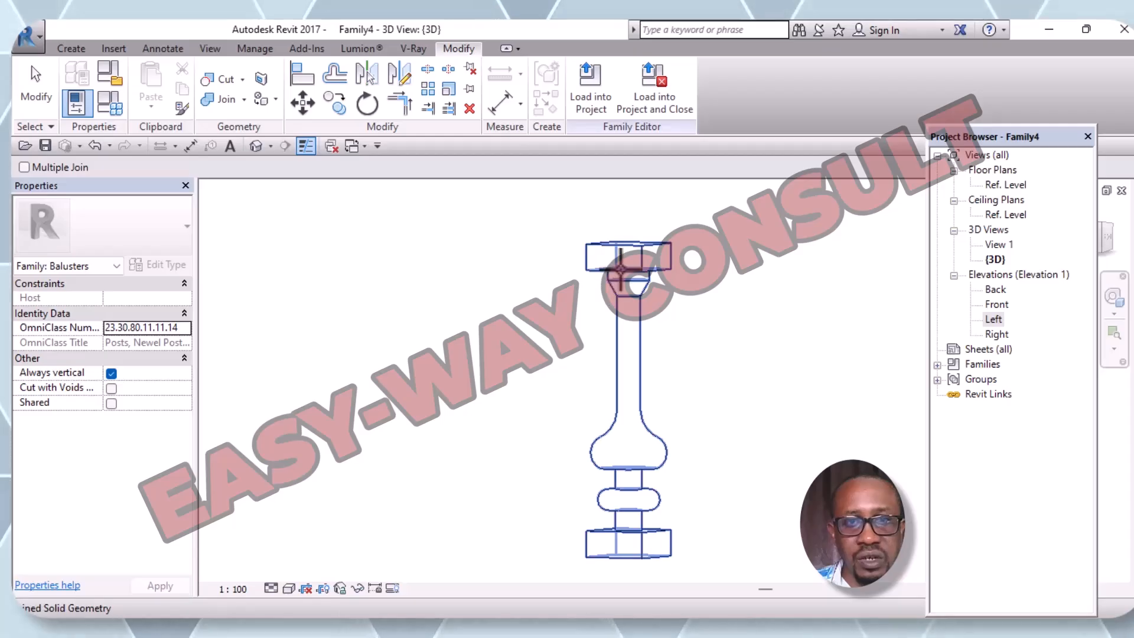
{"action": "left_click", "coordinate": [611, 286]}
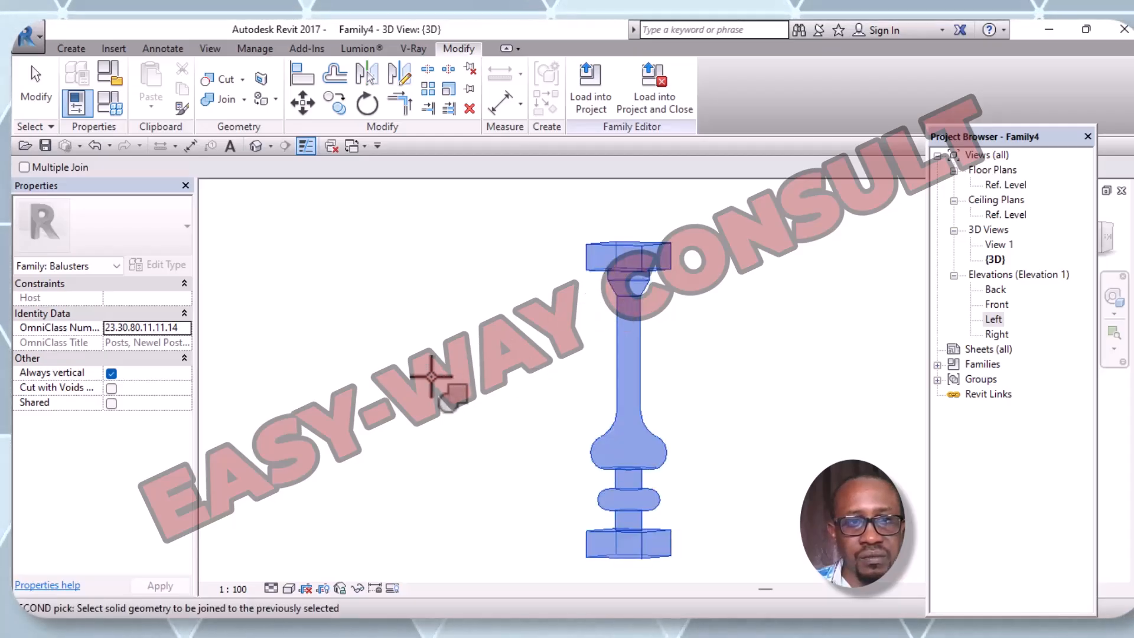
{"action": "key", "text": "Escape"}
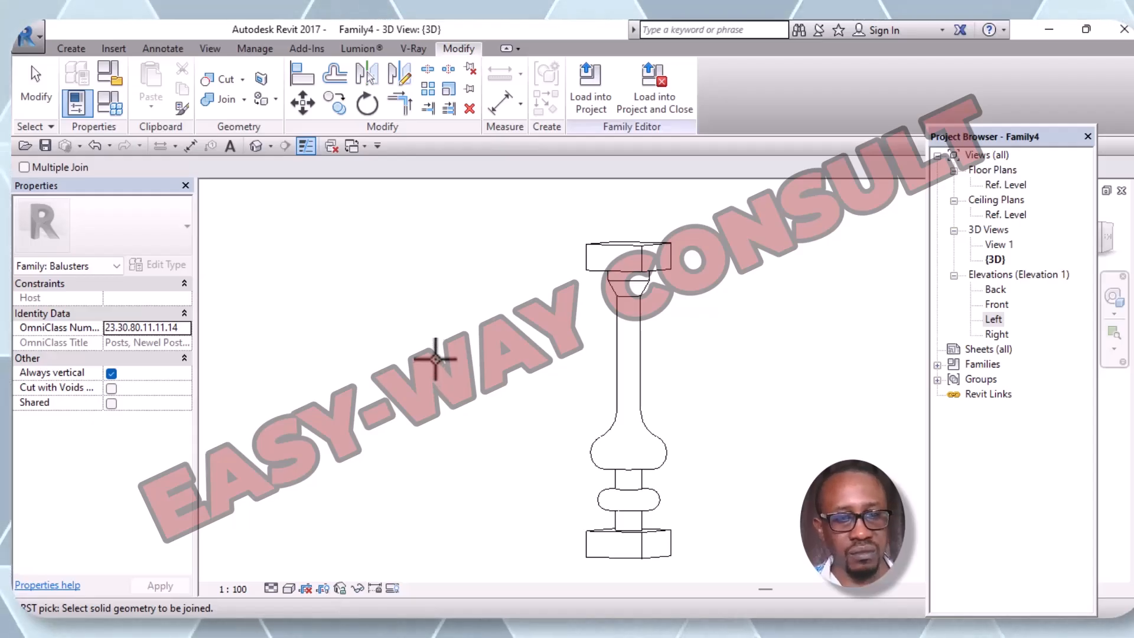
{"action": "key", "text": "Escape"}
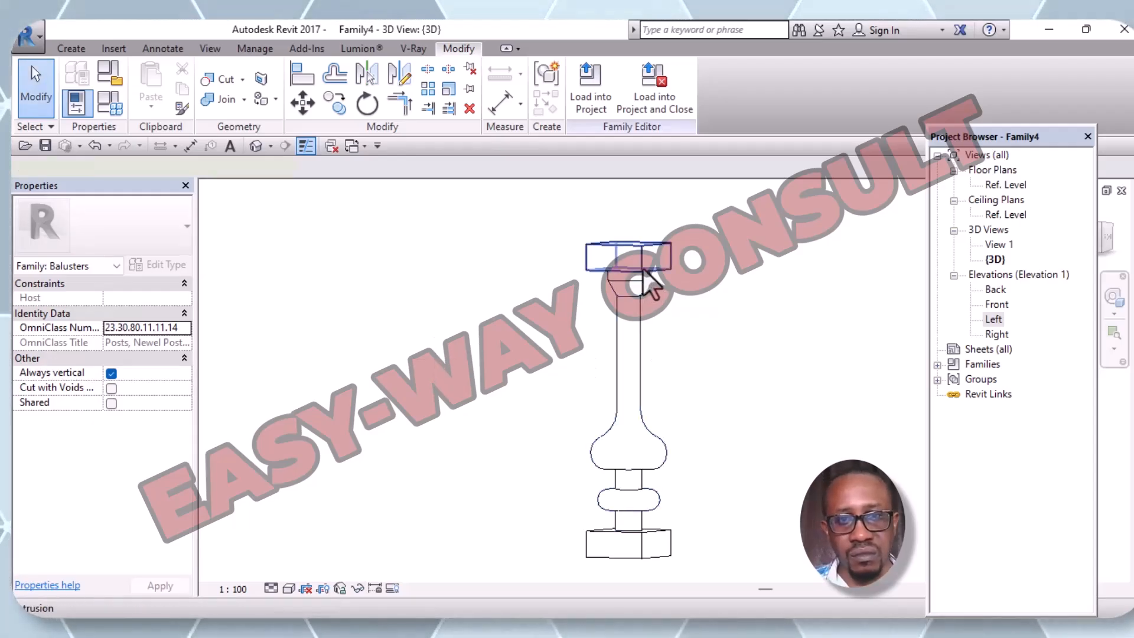
Examine the junction of the top block and the revolved shaft by selecting each solid in turn
{"action": "left_click", "coordinate": [645, 282]}
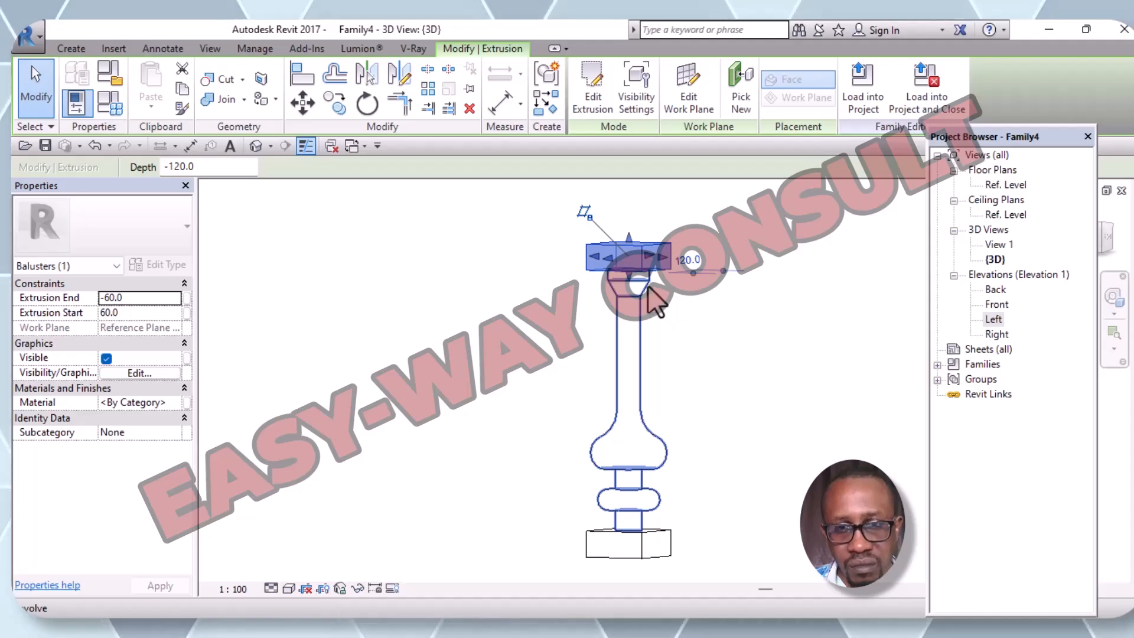
{"action": "left_click", "coordinate": [653, 298]}
{"action": "left_click", "coordinate": [710, 323]}
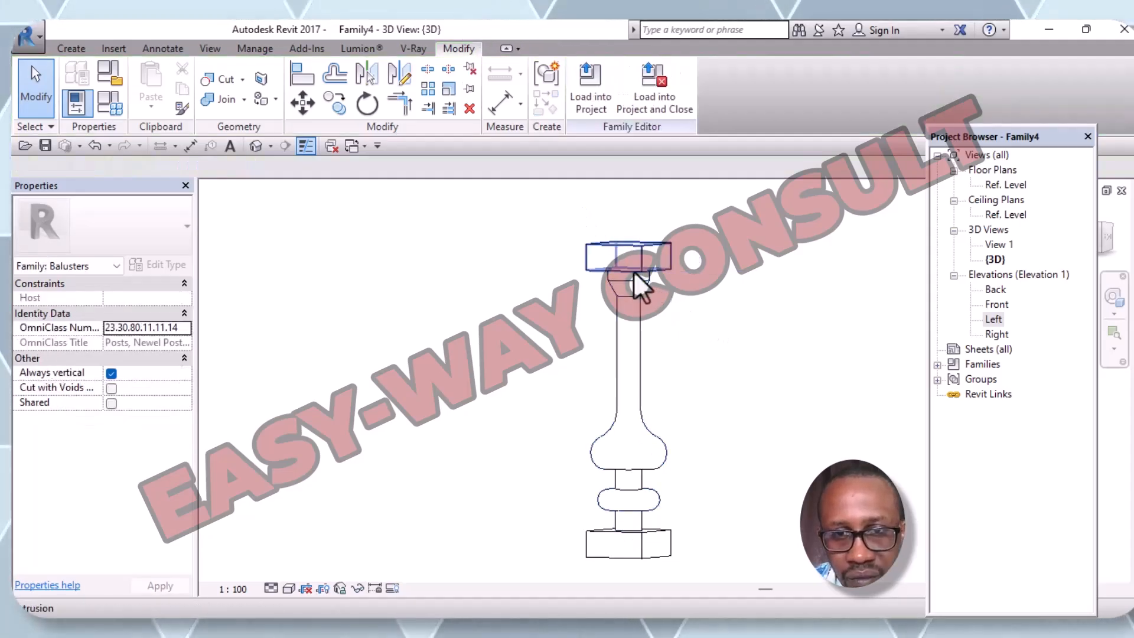
{"action": "left_click", "coordinate": [633, 273]}
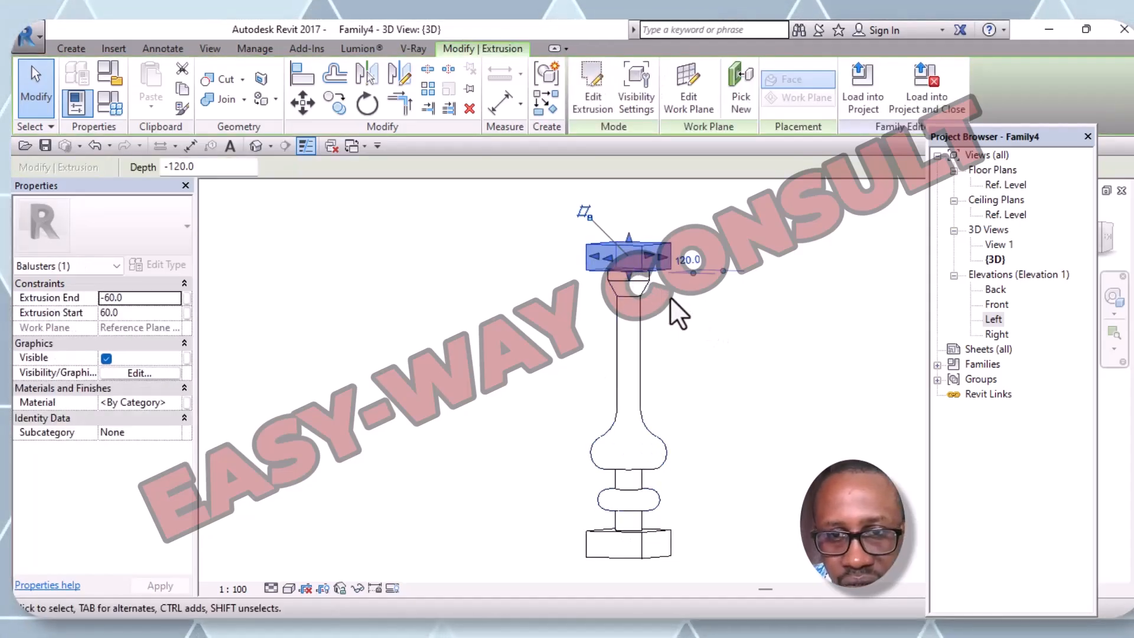
{"action": "left_click", "coordinate": [671, 298]}
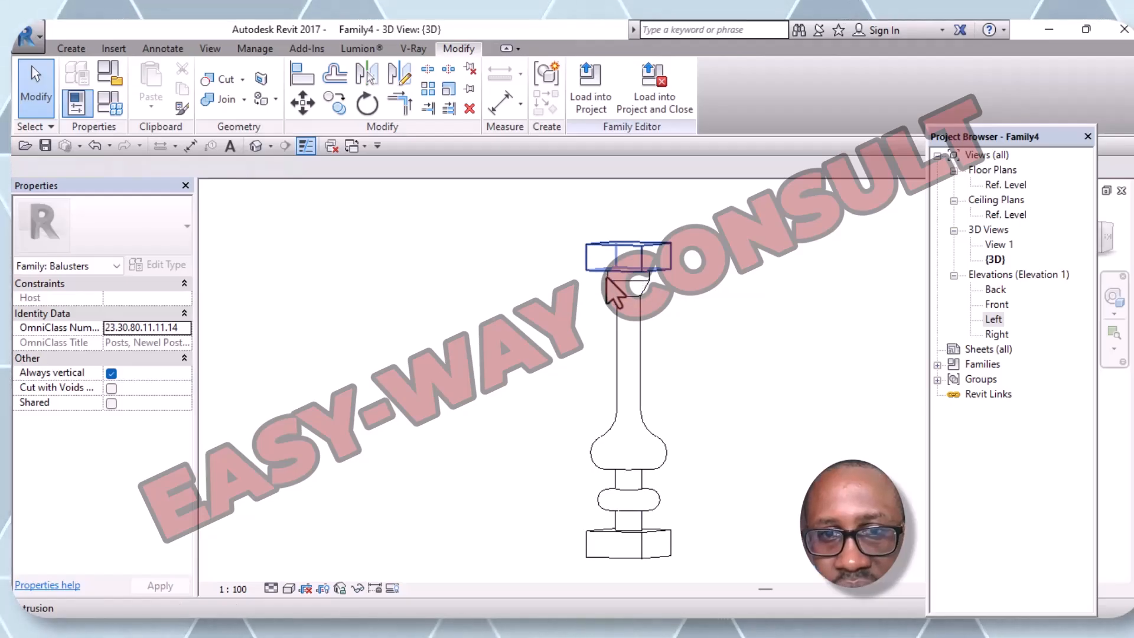
{"action": "left_click", "coordinate": [635, 284]}
{"action": "left_click", "coordinate": [692, 295]}
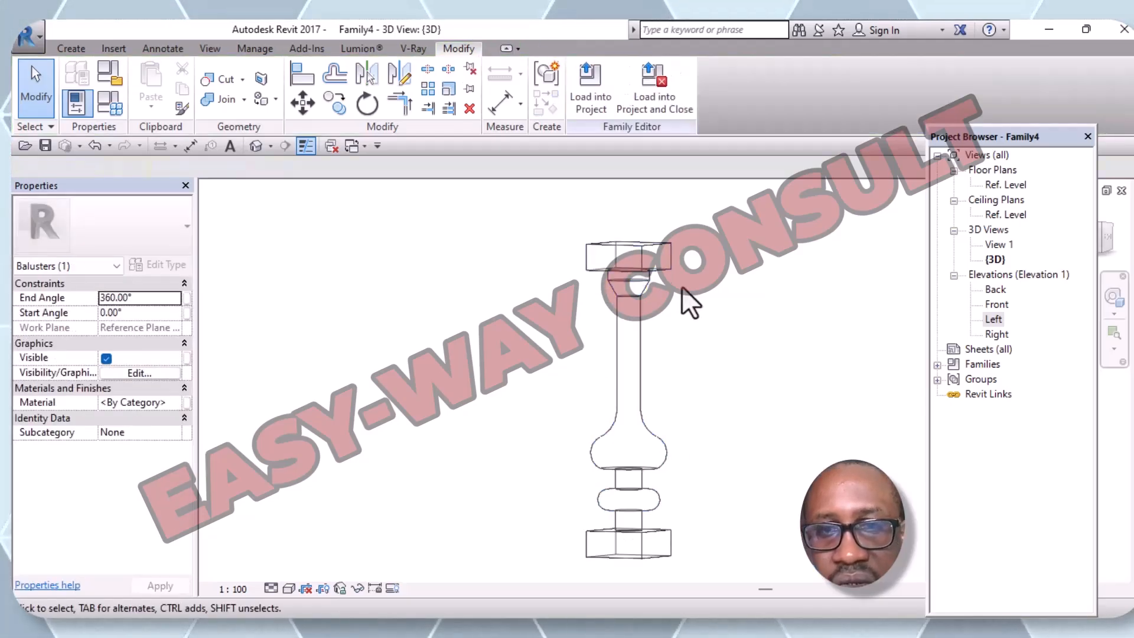
{"action": "left_click", "coordinate": [629, 271]}
{"action": "left_click", "coordinate": [673, 297]}
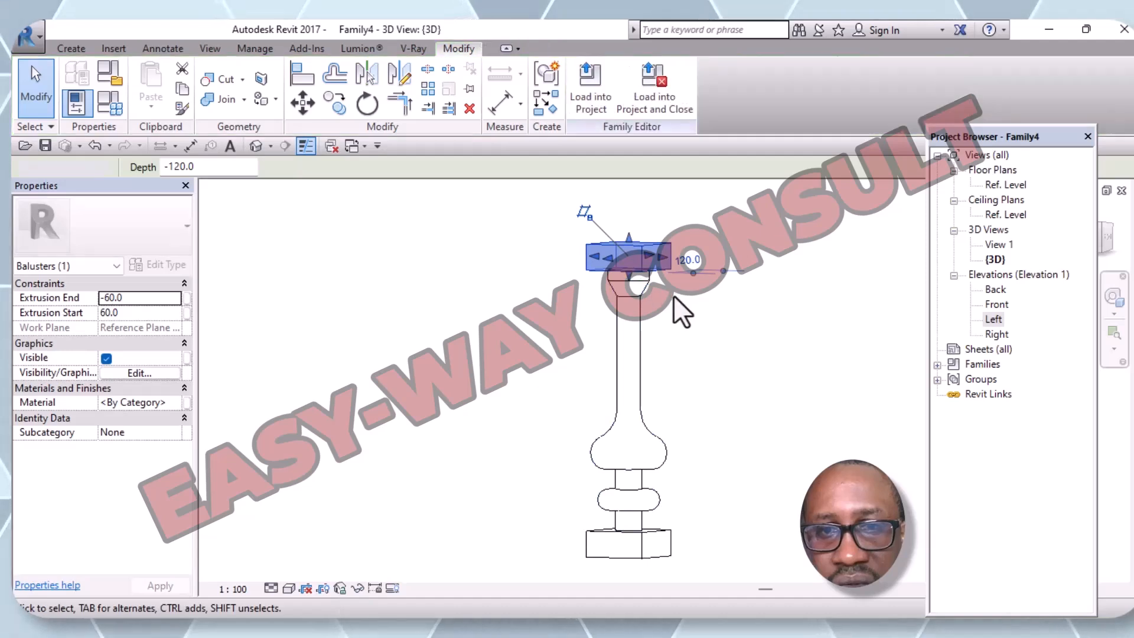
{"action": "left_click", "coordinate": [633, 276]}
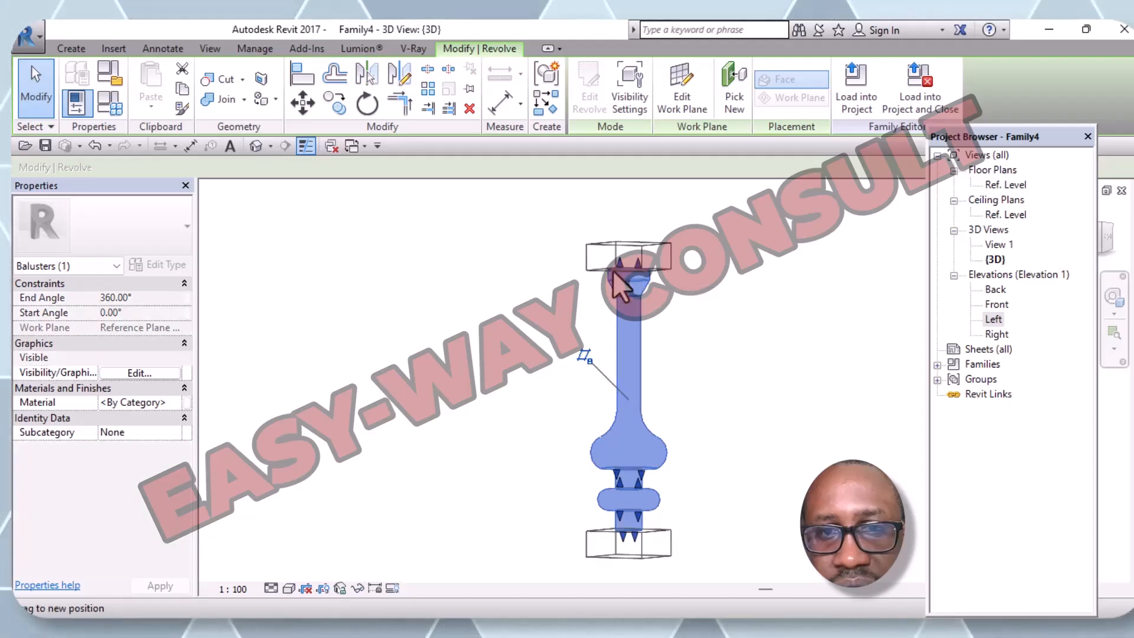
{"action": "left_click", "coordinate": [648, 271]}
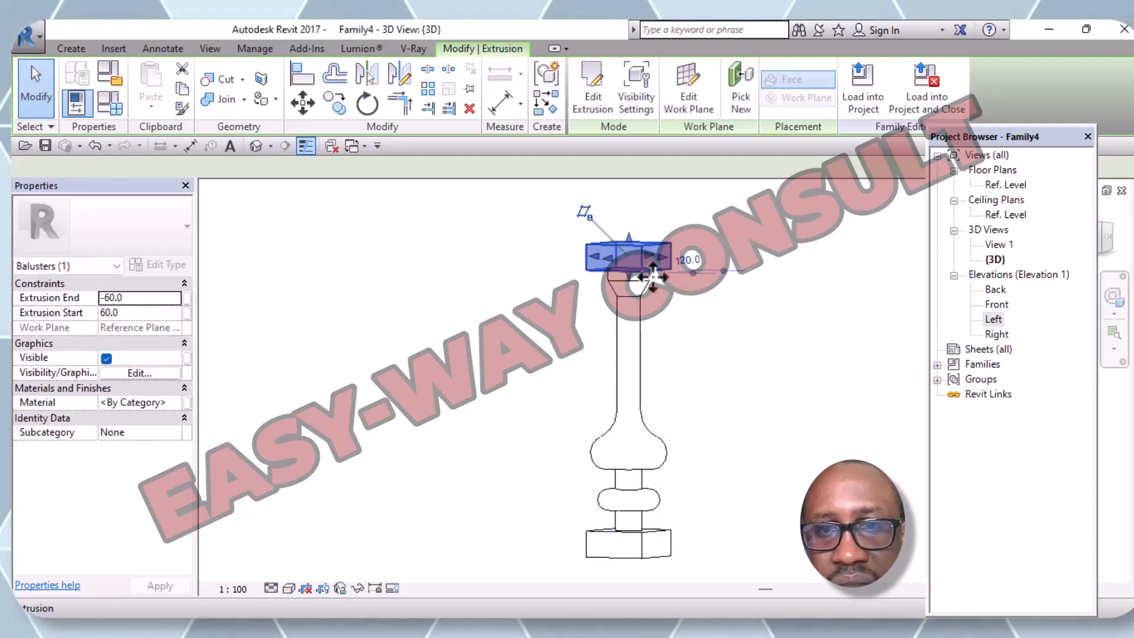
{"action": "left_click", "coordinate": [669, 295]}
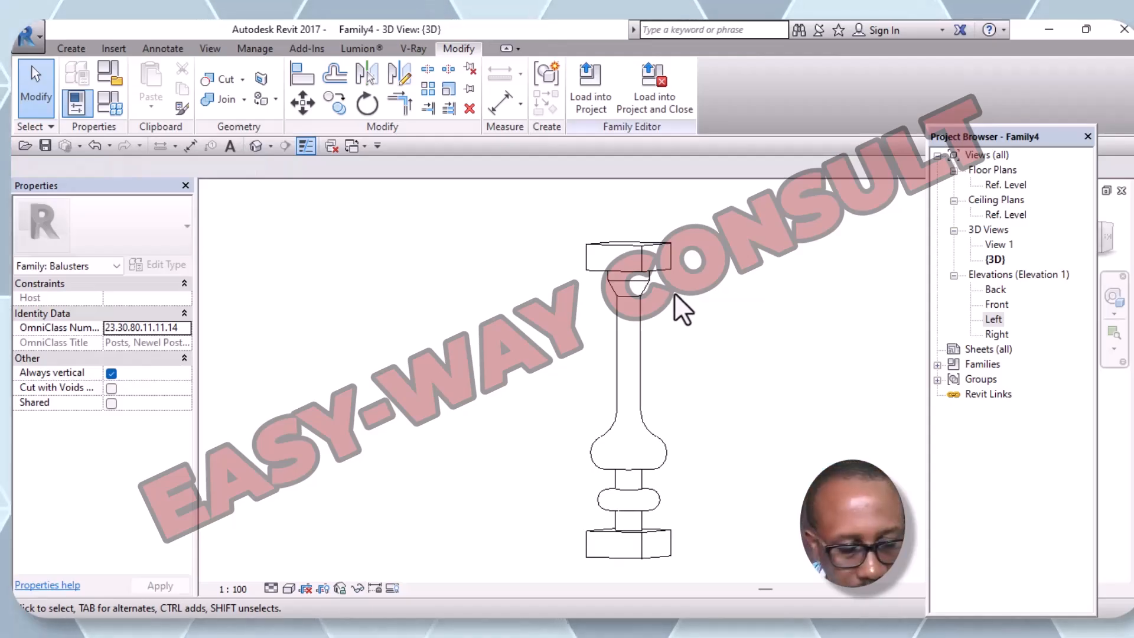
{"action": "left_click", "coordinate": [637, 270]}
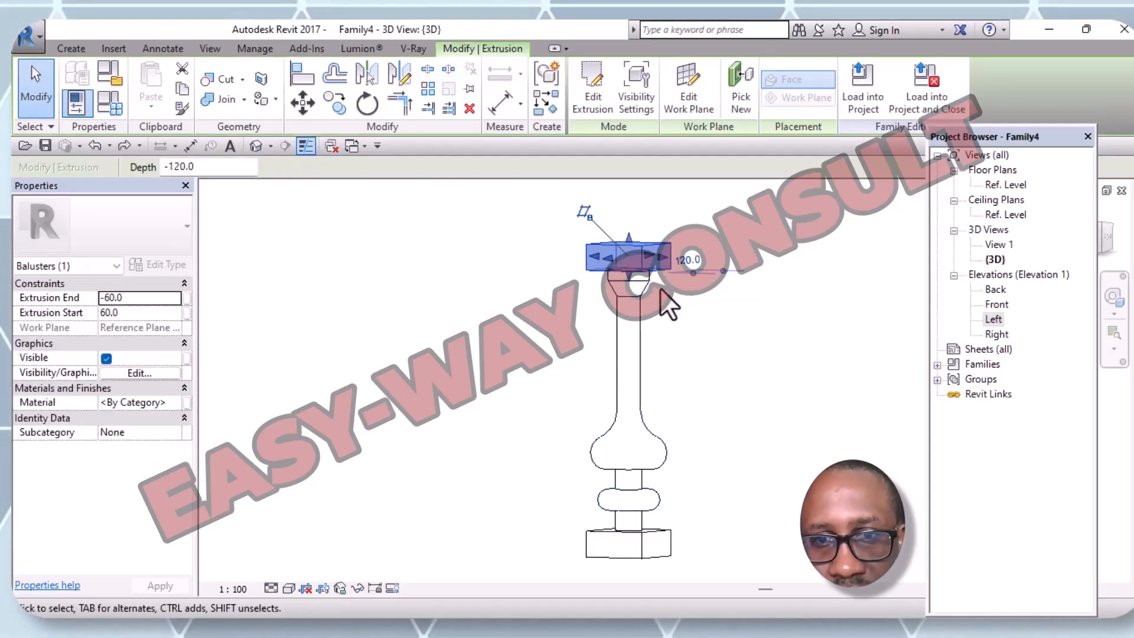
{"action": "left_click", "coordinate": [671, 303]}
{"action": "left_click", "coordinate": [601, 275]}
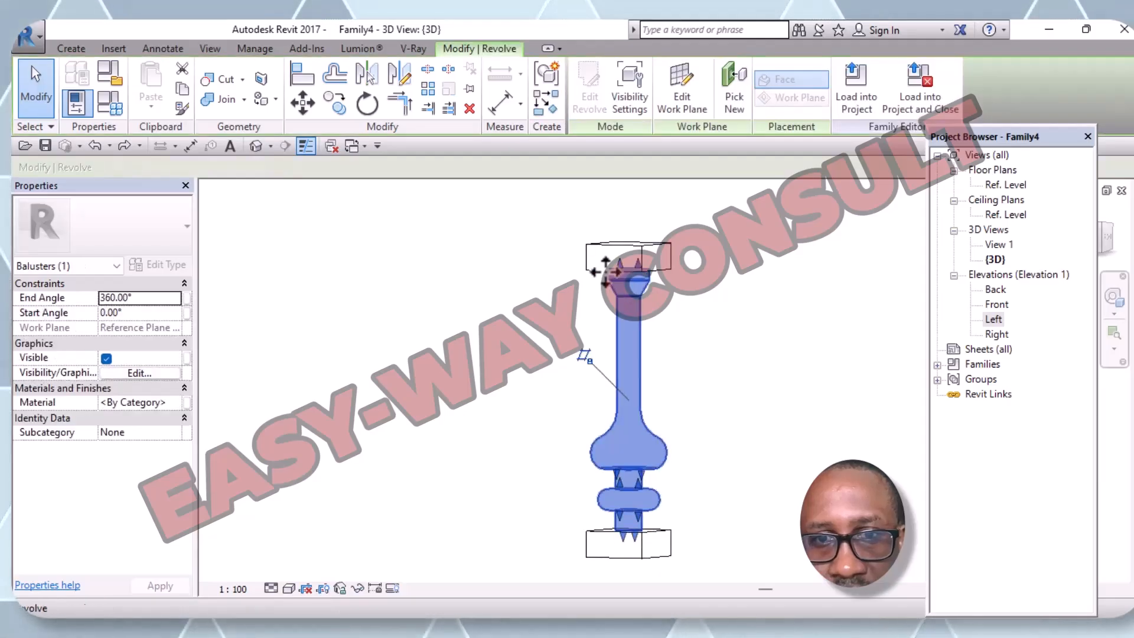
{"action": "left_click", "coordinate": [593, 271]}
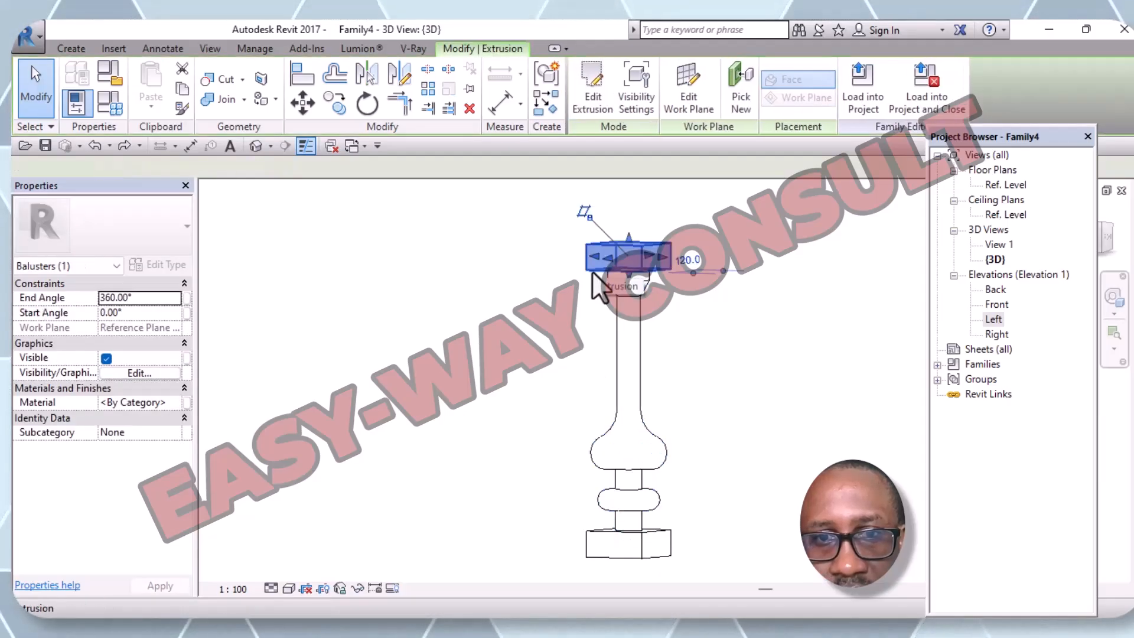
{"action": "left_click", "coordinate": [650, 285]}
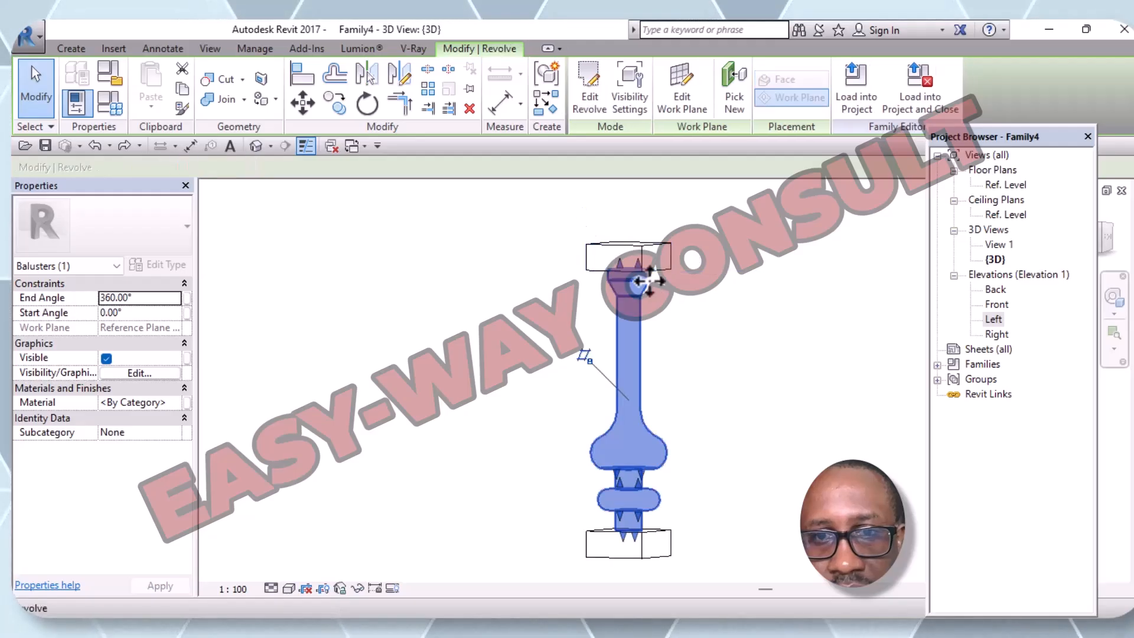
{"action": "left_click", "coordinate": [688, 291]}
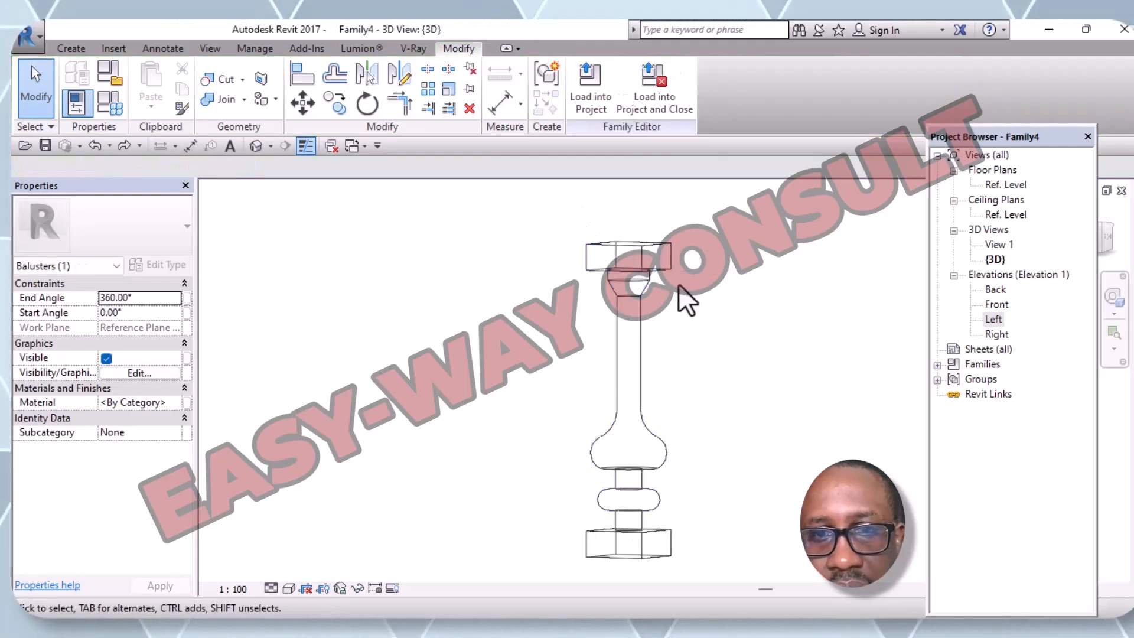
{"action": "left_click", "coordinate": [649, 269]}
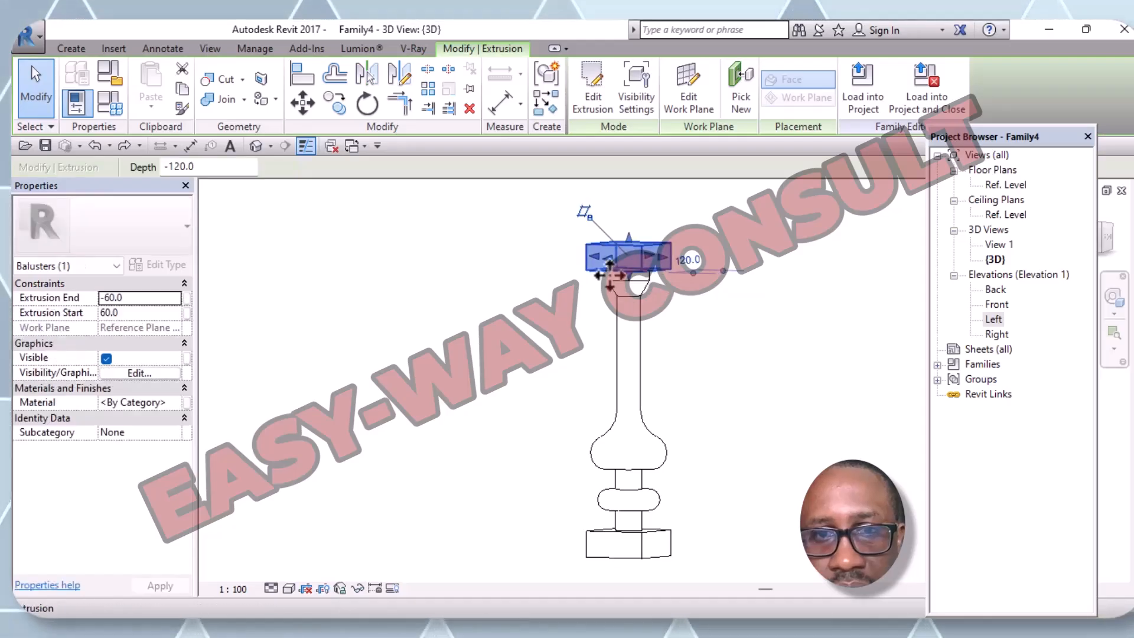
{"action": "left_click", "coordinate": [672, 294]}
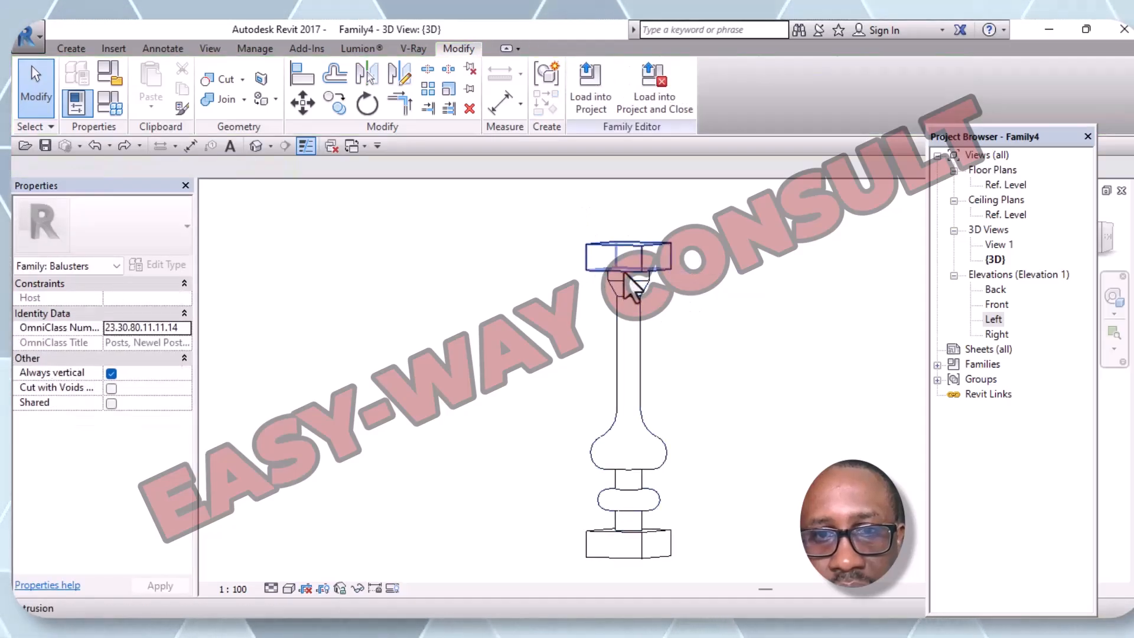
{"action": "left_click", "coordinate": [635, 288]}
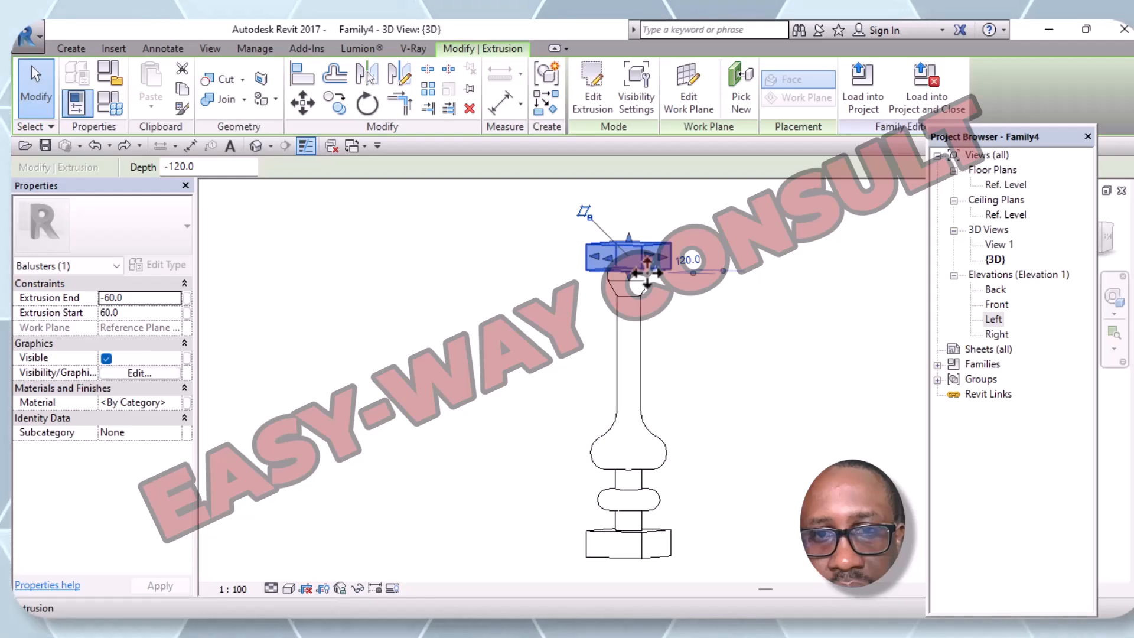
{"action": "left_click", "coordinate": [679, 291]}
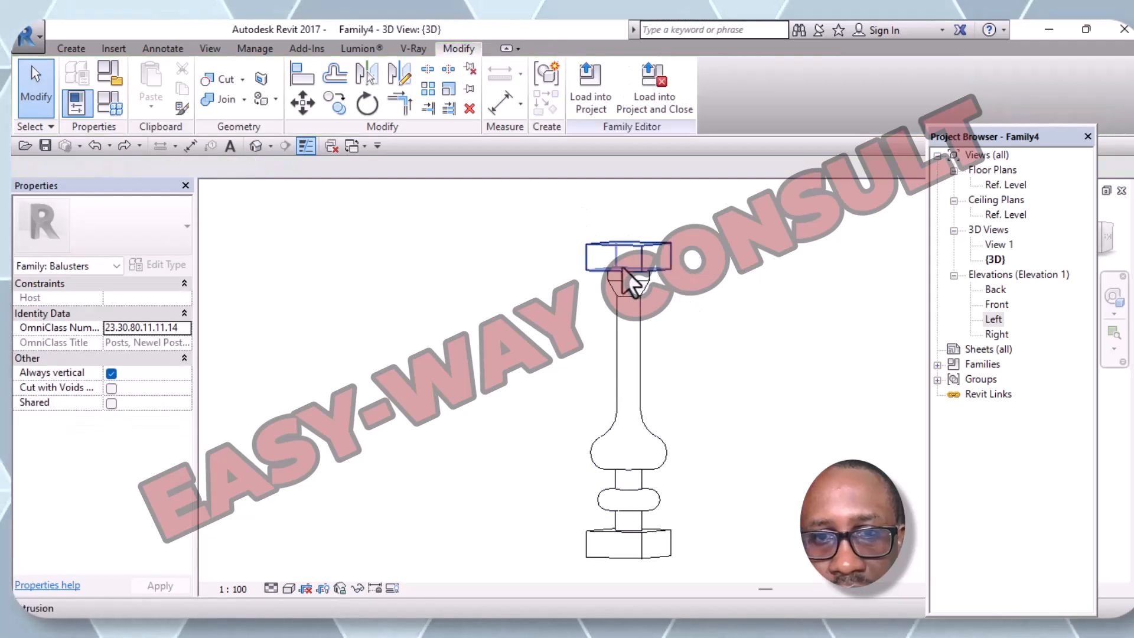
Check whether the top block and the revolved shaft still select as separate solids after the join
{"action": "left_click", "coordinate": [633, 278]}
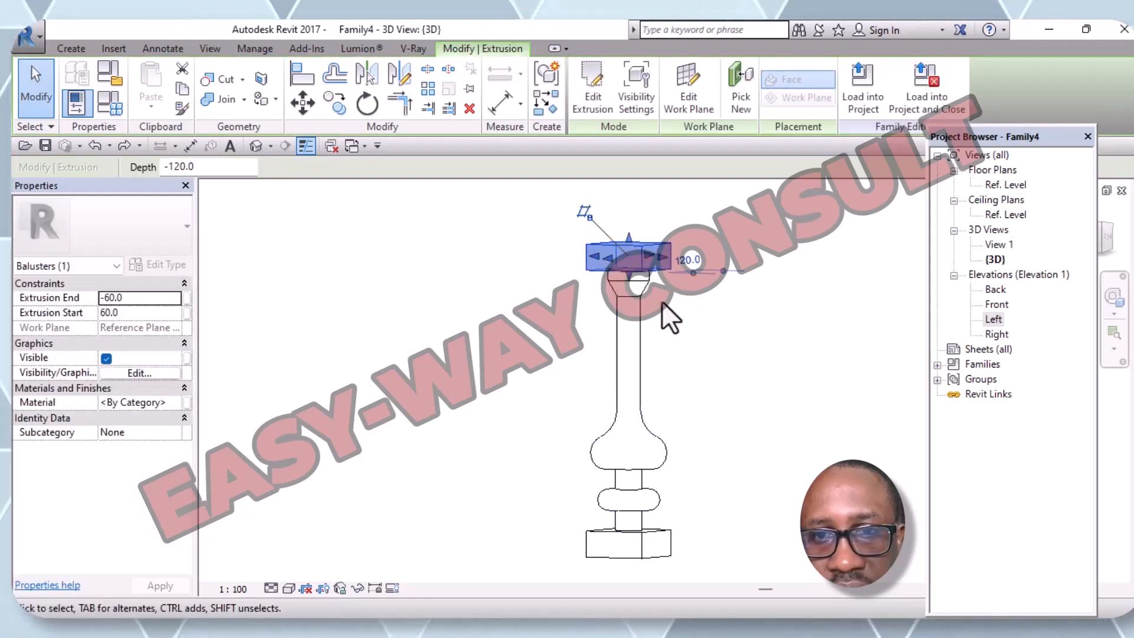
{"action": "left_click", "coordinate": [665, 300]}
{"action": "left_click", "coordinate": [610, 287]}
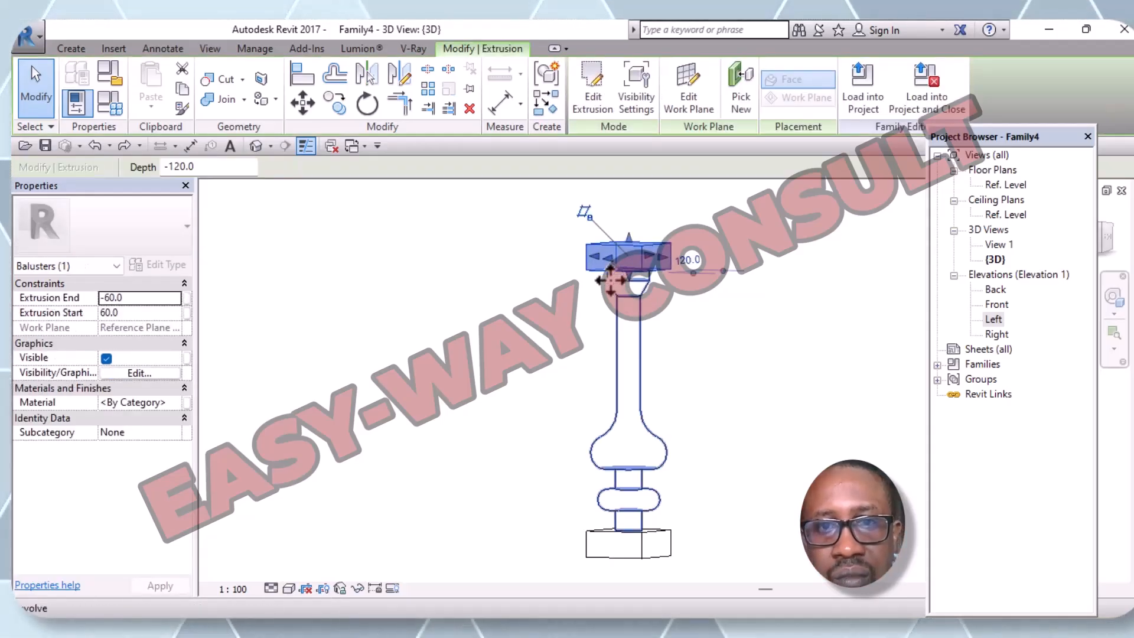
{"action": "left_click", "coordinate": [611, 284]}
{"action": "left_click", "coordinate": [685, 297]}
{"action": "middle_click_drag", "start_coordinate": [703, 326], "coordinate": [676, 294]}
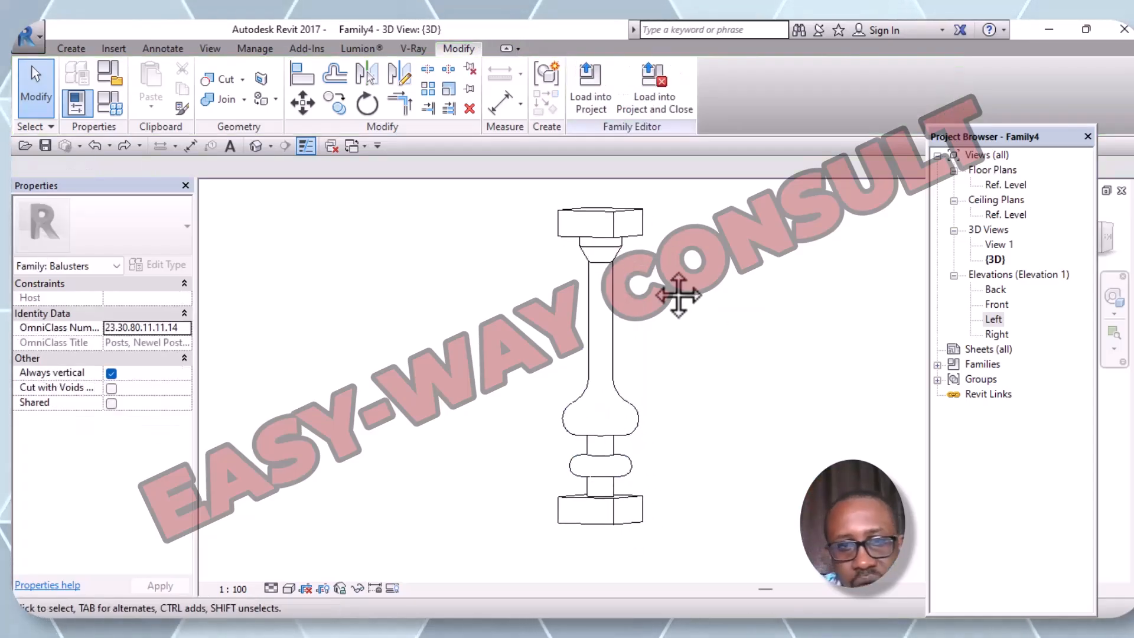
{"action": "left_click", "coordinate": [635, 240]}
{"action": "left_click", "coordinate": [725, 344]}
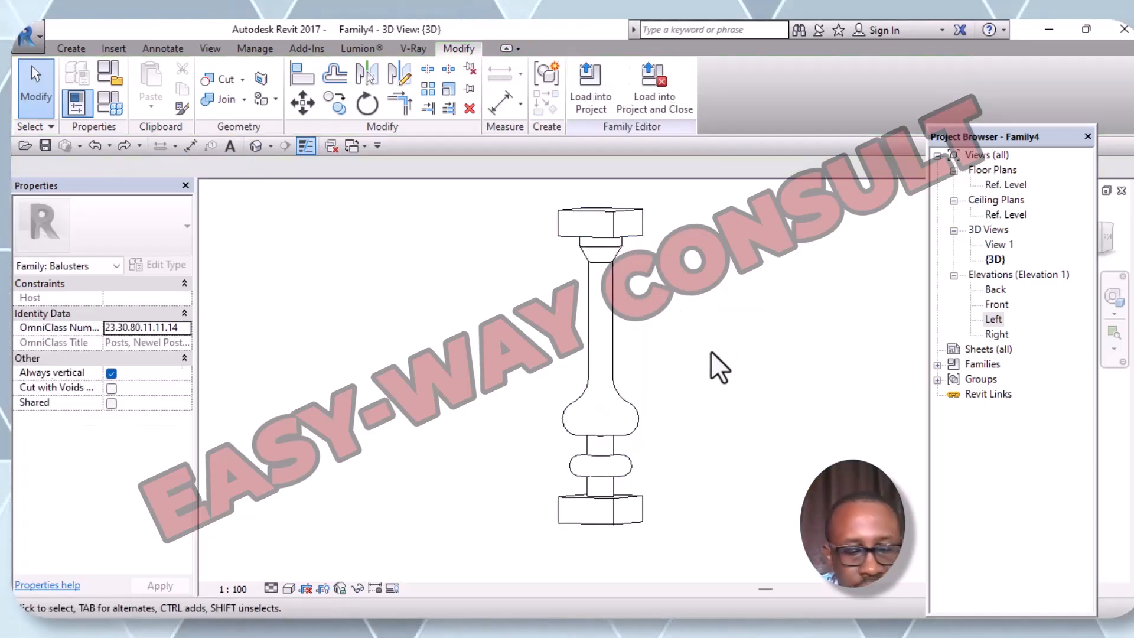
Inspect the underside of the top block from below, selecting the block and the revolved shaft alternately
{"action": "middle_click_drag", "start_coordinate": [711, 351], "coordinate": [600, 242], "text": "shift"}
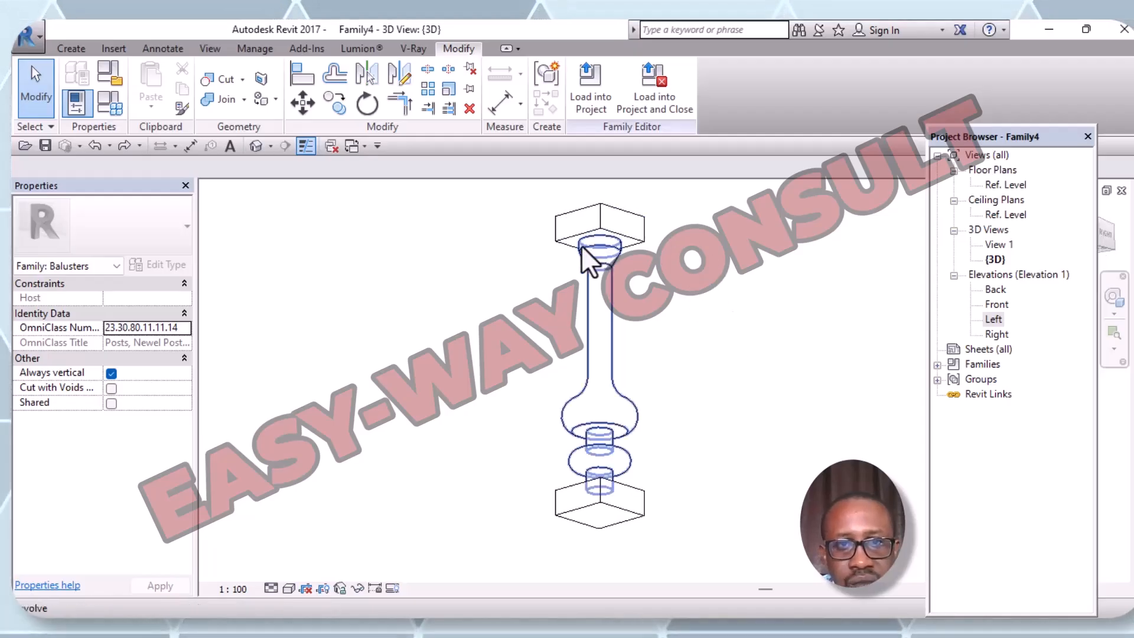
{"action": "left_click", "coordinate": [607, 250]}
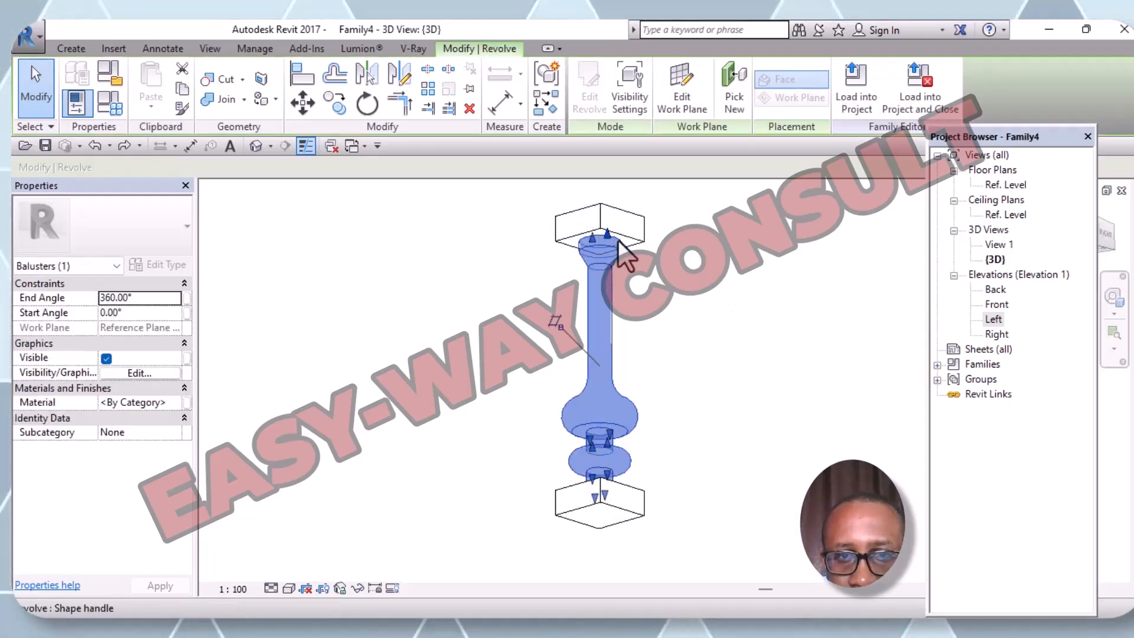
{"action": "left_click", "coordinate": [691, 299]}
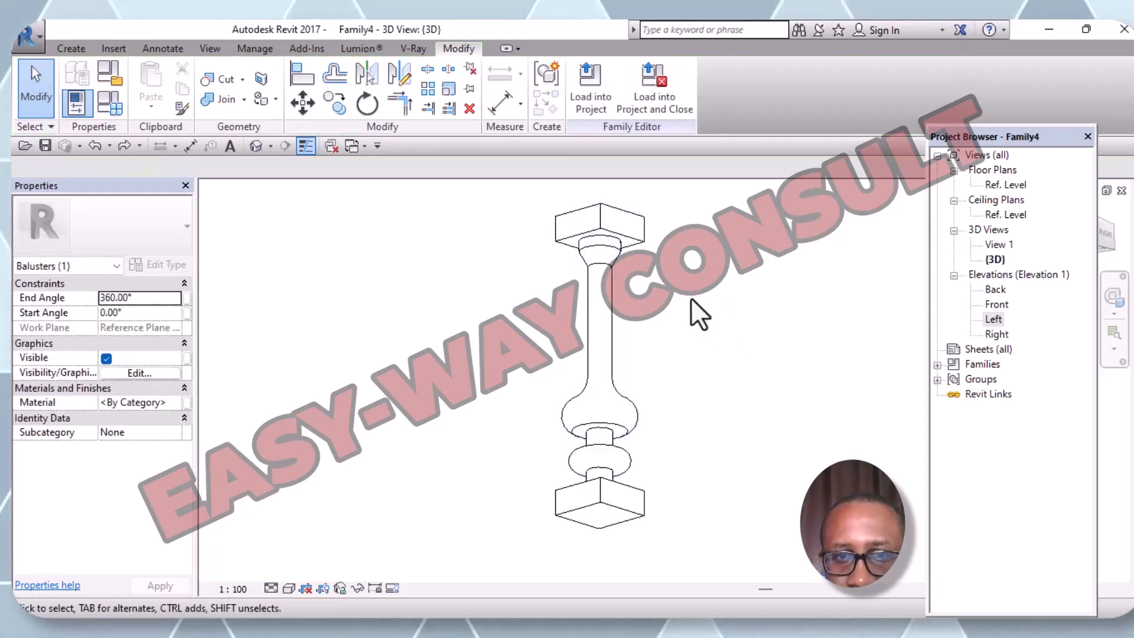
{"action": "left_click", "coordinate": [613, 238]}
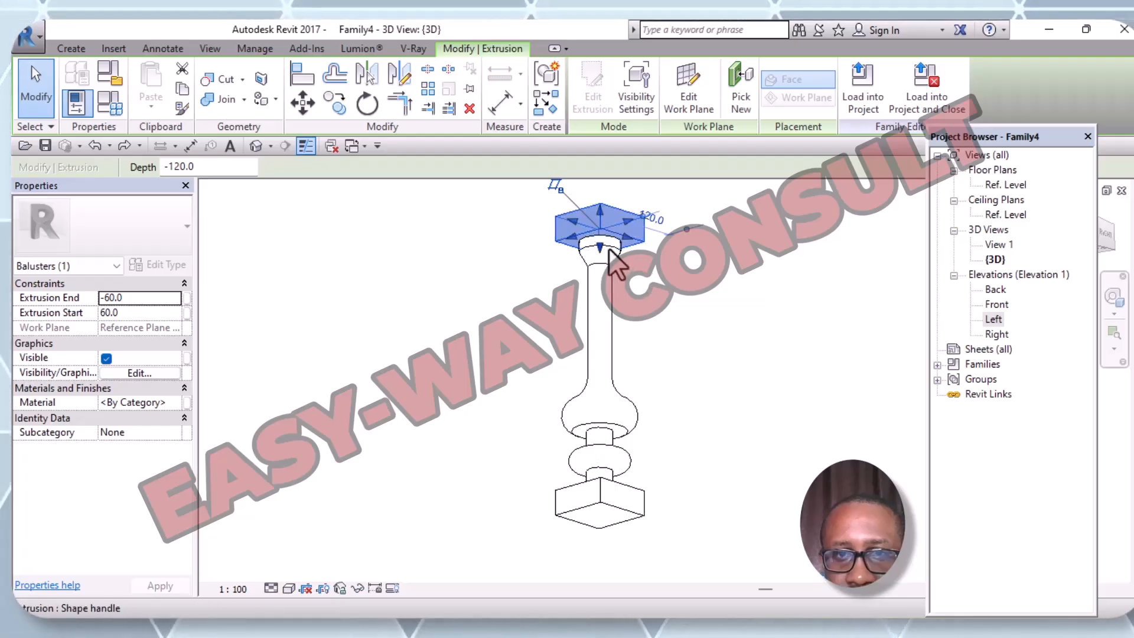
{"action": "left_click", "coordinate": [612, 255]}
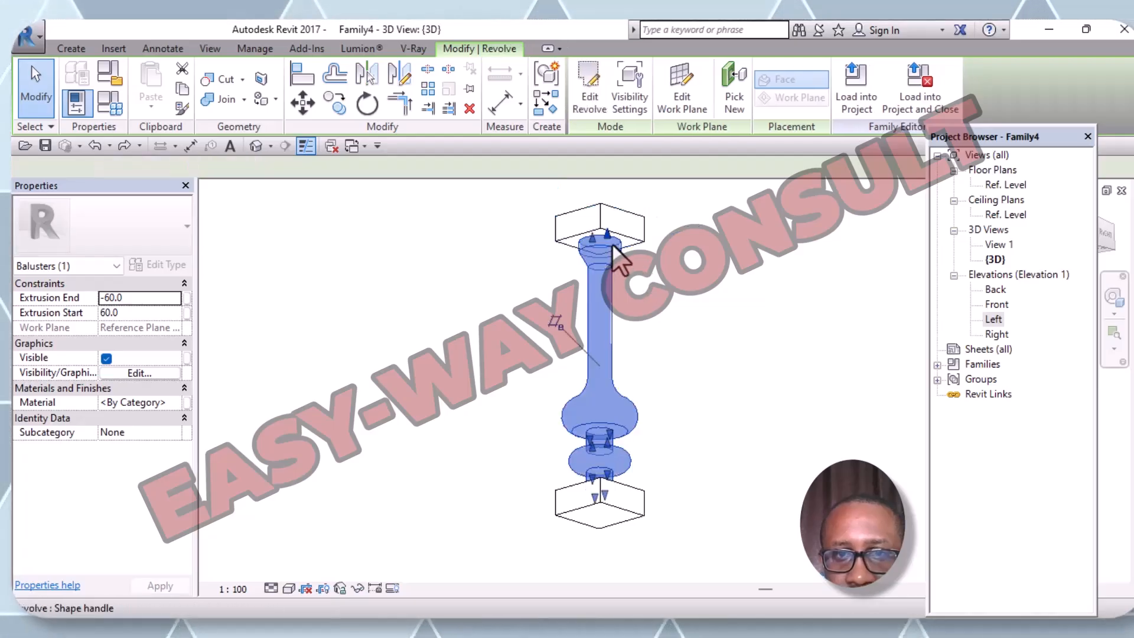
{"action": "left_click", "coordinate": [673, 305]}
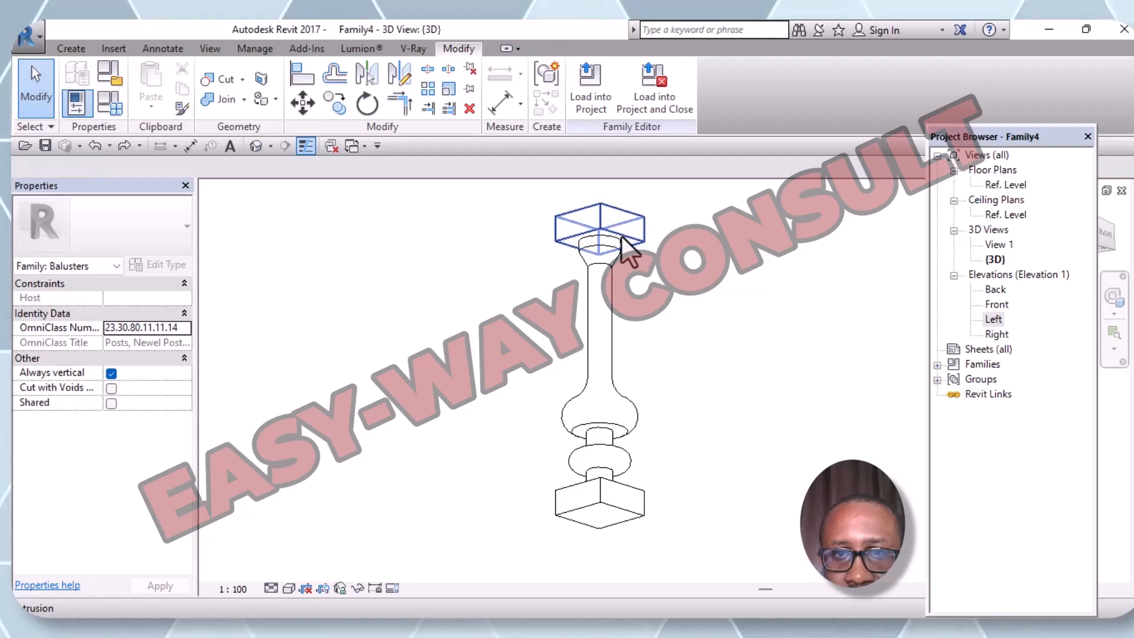
{"action": "left_click", "coordinate": [613, 239]}
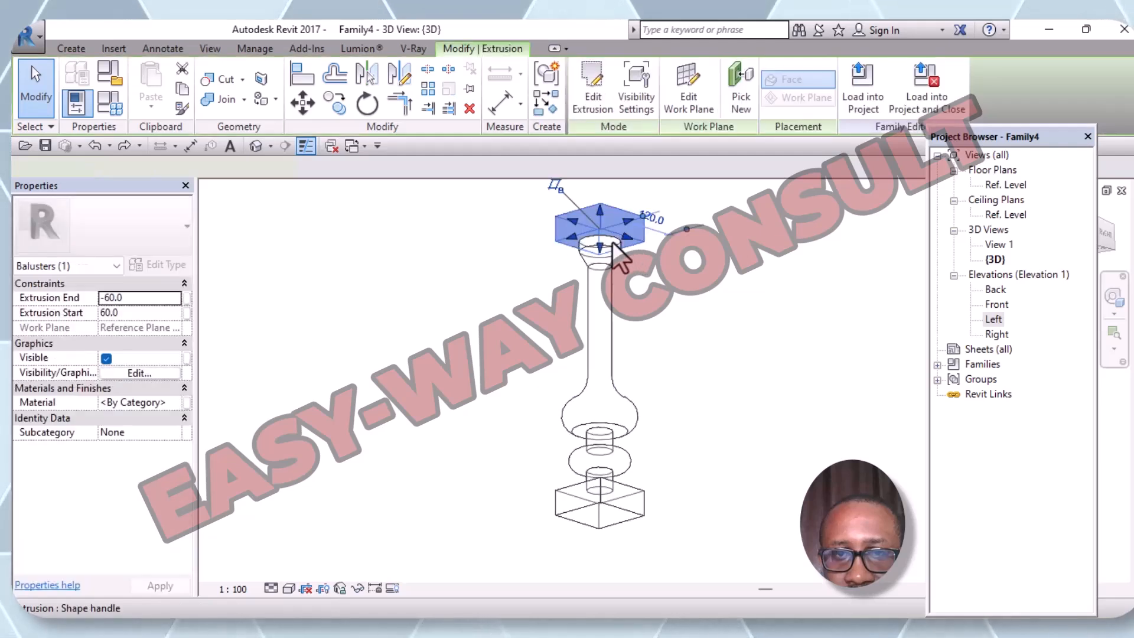
{"action": "left_click", "coordinate": [581, 245]}
{"action": "left_click", "coordinate": [582, 244]}
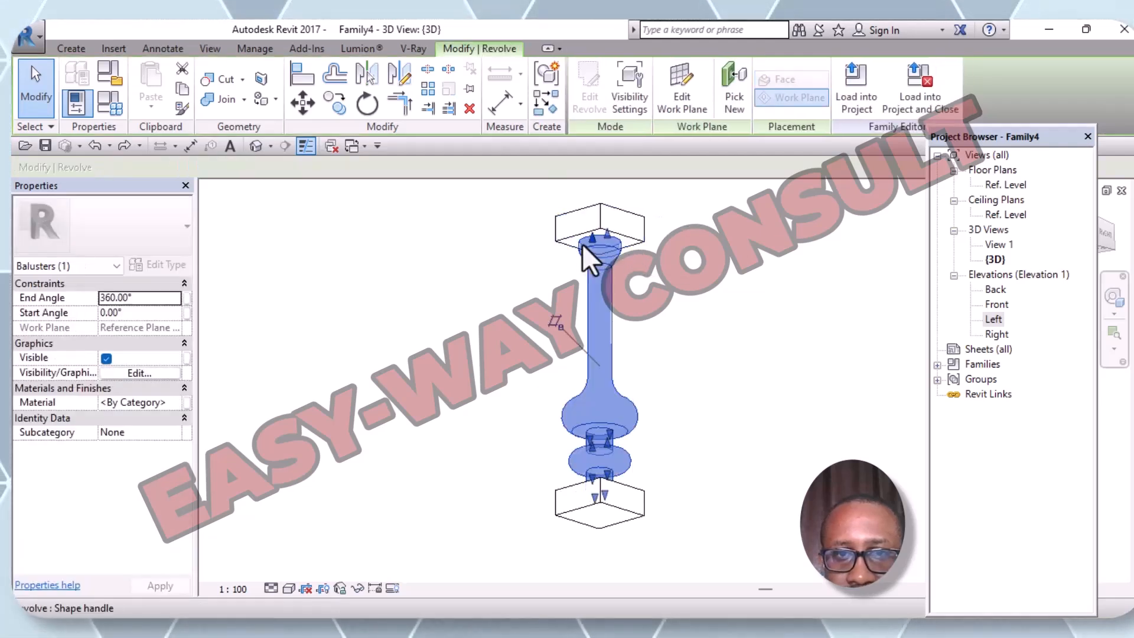
{"action": "left_click", "coordinate": [669, 278]}
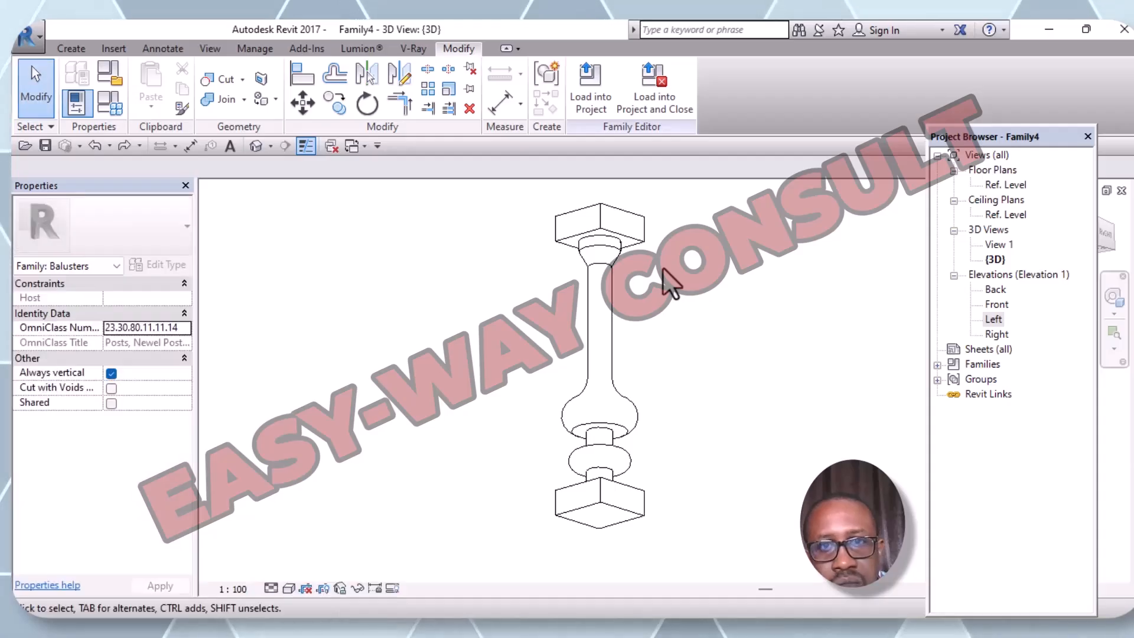
{"action": "left_click", "coordinate": [624, 236]}
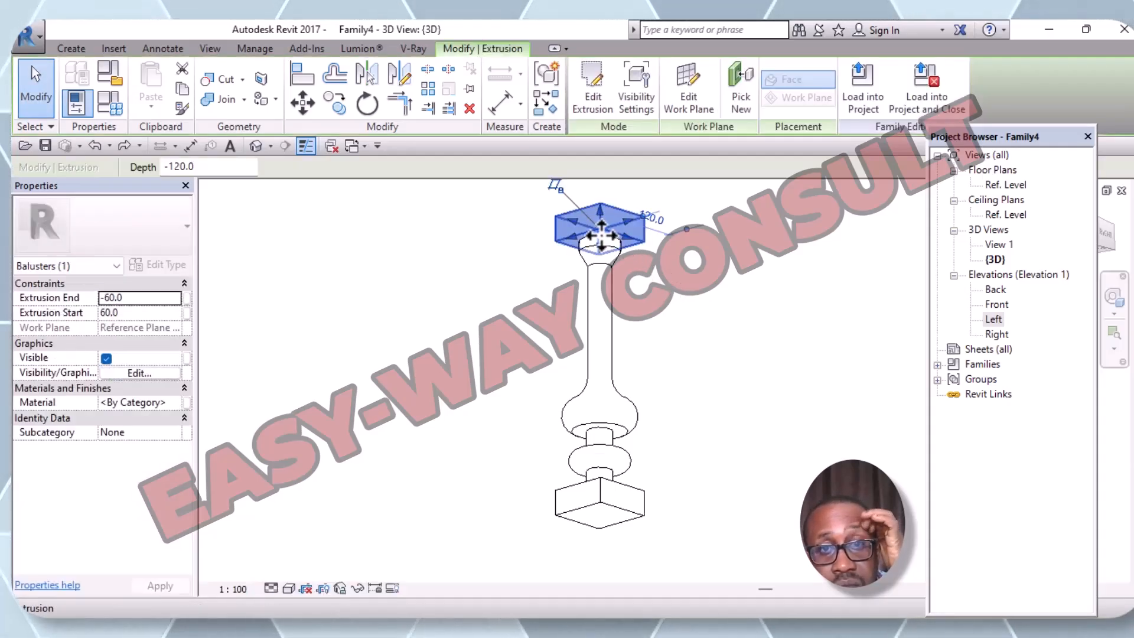
{"action": "left_click", "coordinate": [728, 316]}
Adjust the upper end face of the revolved shaft to meet the underside of the top block
{"action": "middle_click_drag", "start_coordinate": [727, 316], "coordinate": [733, 393], "text": "shift"}
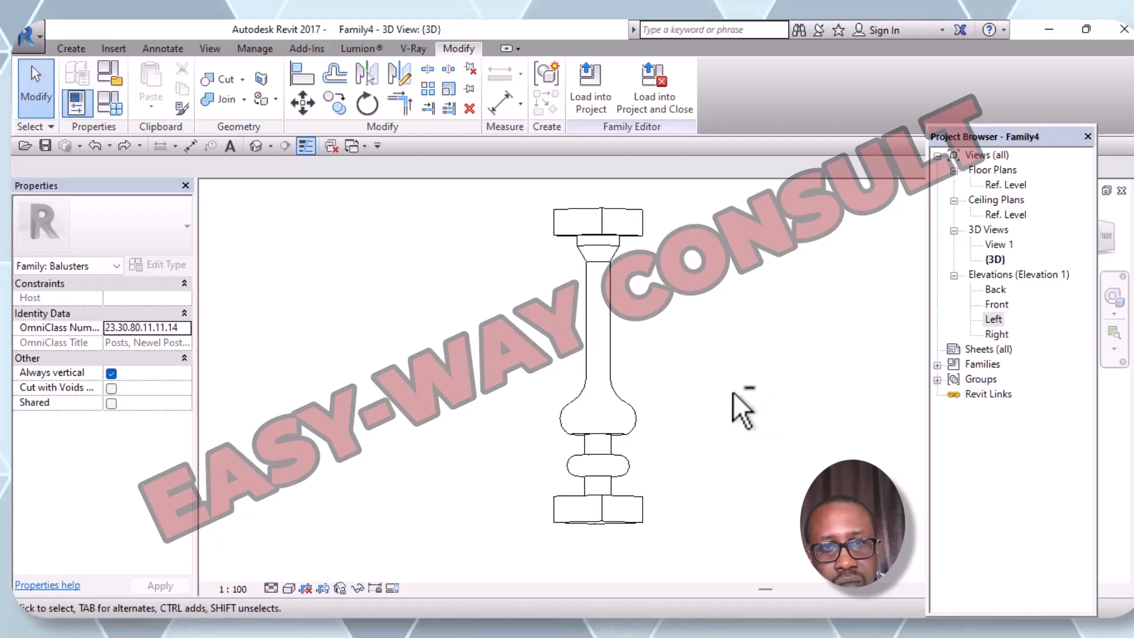
{"action": "left_click", "coordinate": [623, 239]}
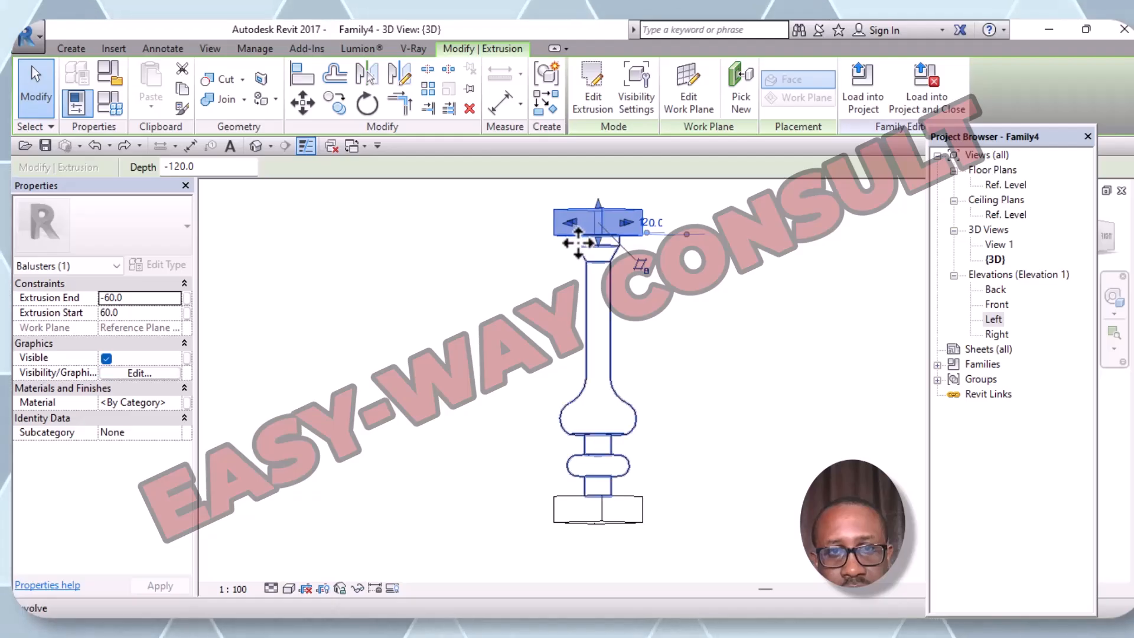
{"action": "left_click", "coordinate": [578, 242]}
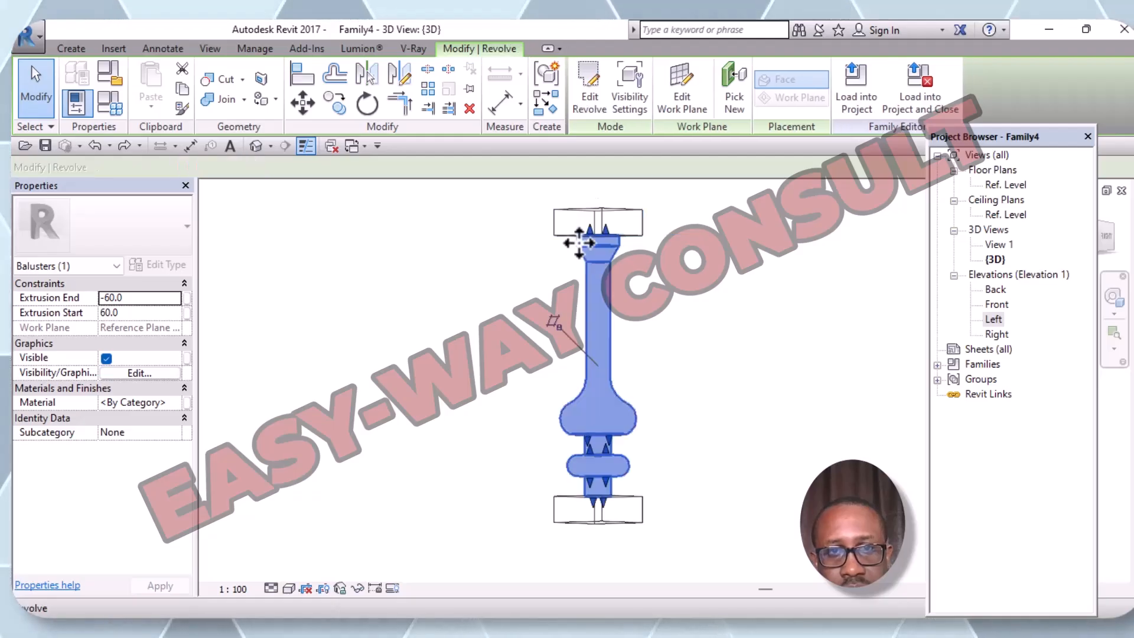
{"action": "left_click", "coordinate": [675, 289]}
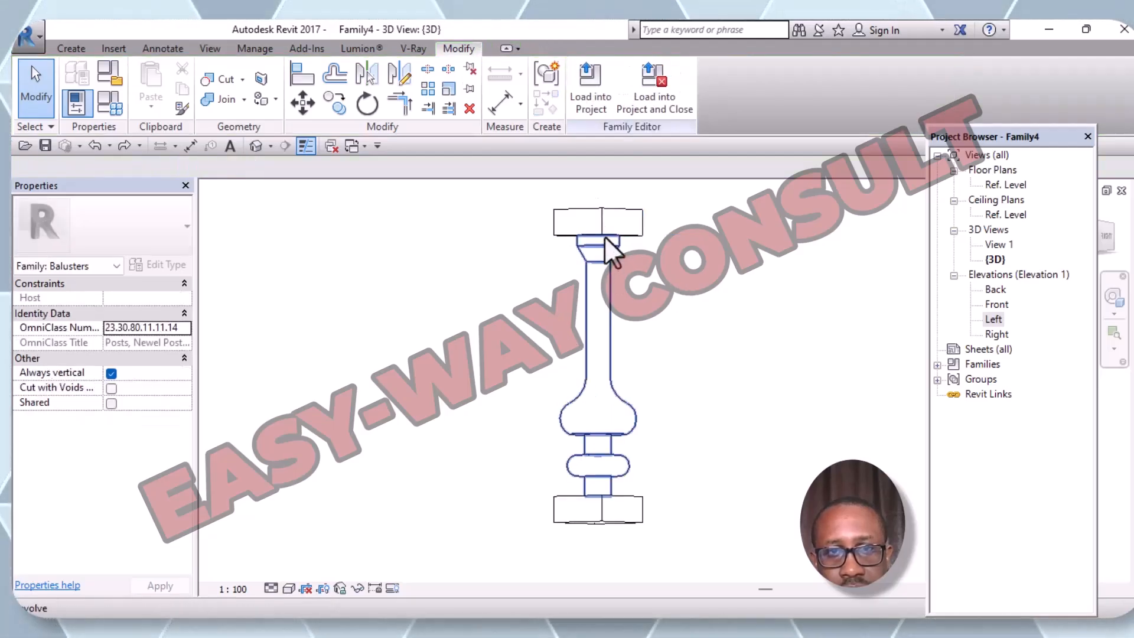
{"action": "left_click", "coordinate": [605, 238]}
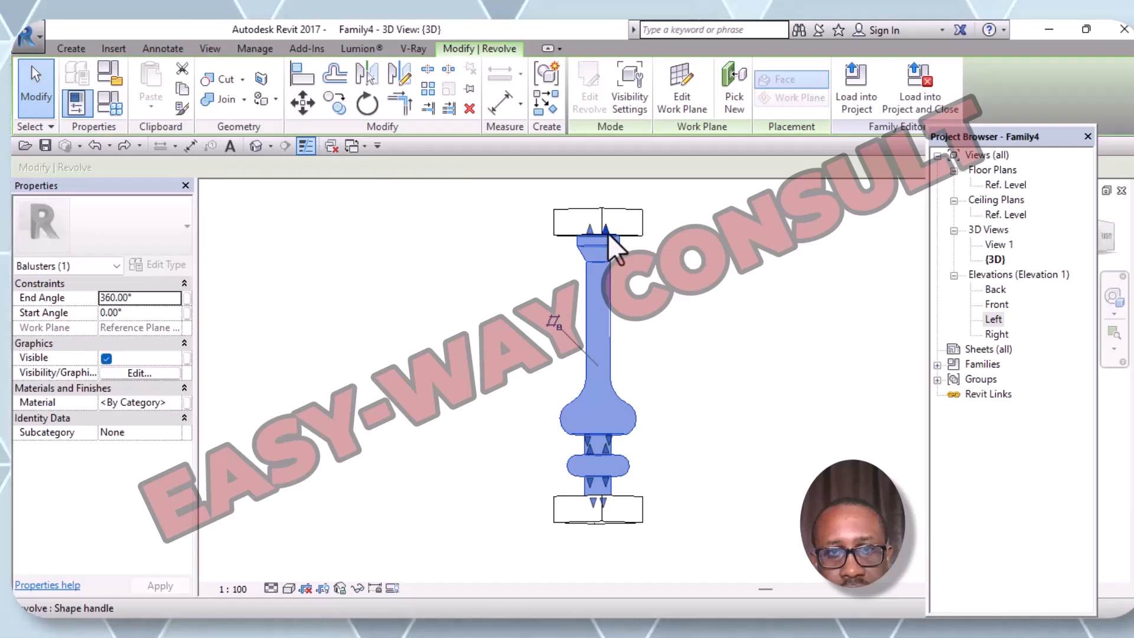
{"action": "left_click_drag", "start_coordinate": [605, 232], "coordinate": [605, 234]}
{"action": "left_click", "coordinate": [702, 294]}
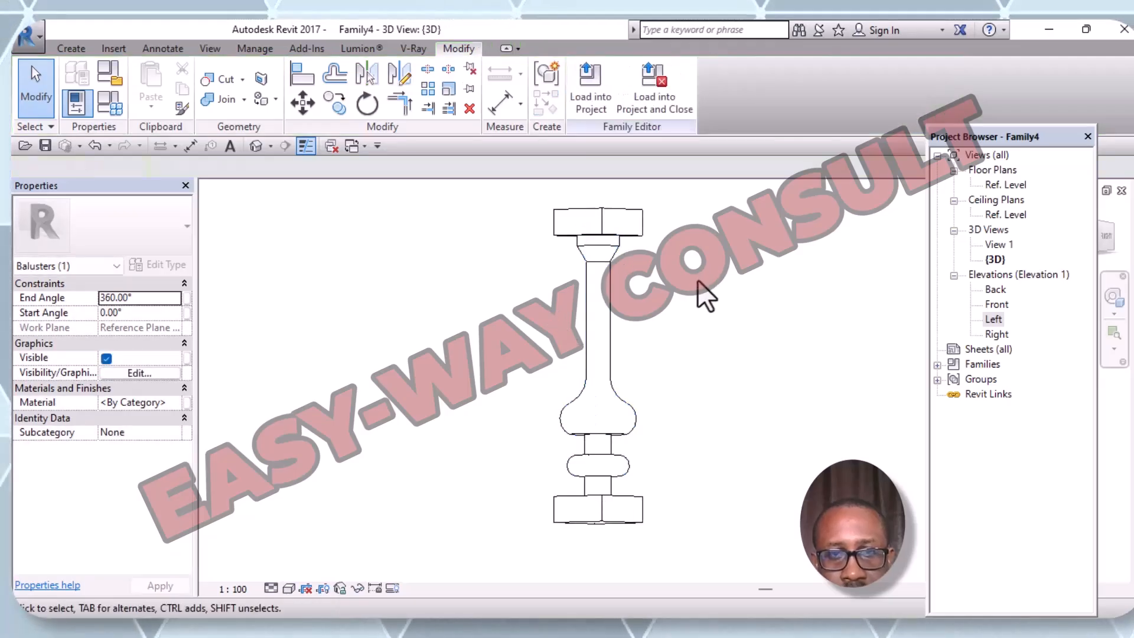
Adjust the bottom face of the top block to meet the upper end of the shaft
{"action": "scroll", "coordinate": [598, 222], "scroll_direction": "up", "scroll_amount": 1}
{"action": "scroll", "coordinate": [598, 221], "scroll_direction": "up", "scroll_amount": 1}
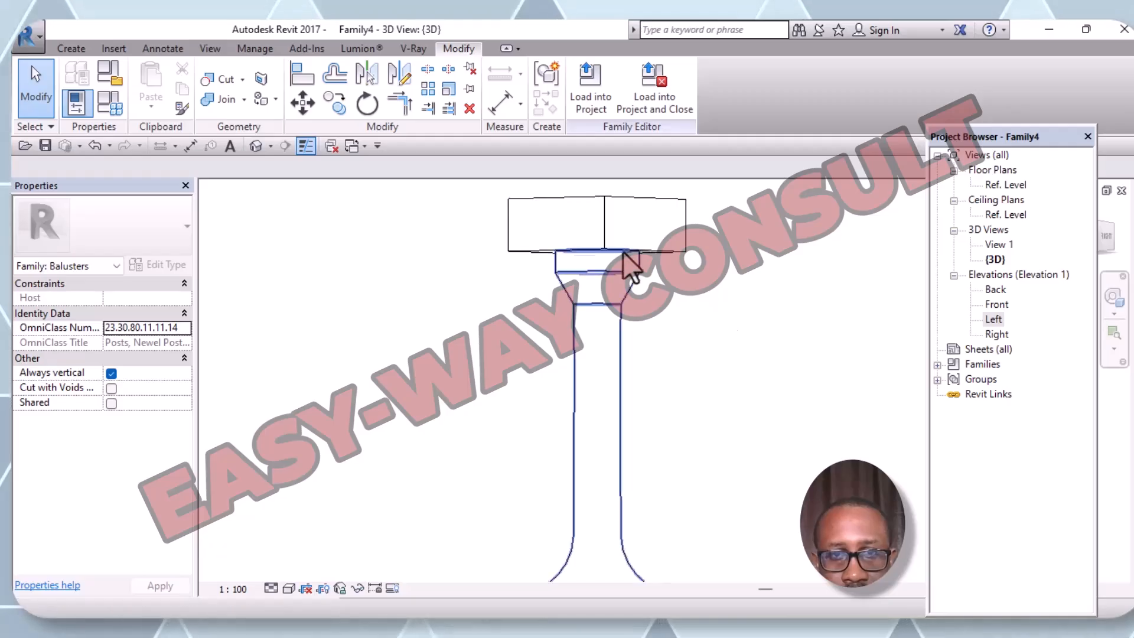
{"action": "left_click", "coordinate": [600, 238]}
{"action": "left_click_drag", "start_coordinate": [598, 256], "coordinate": [598, 252]}
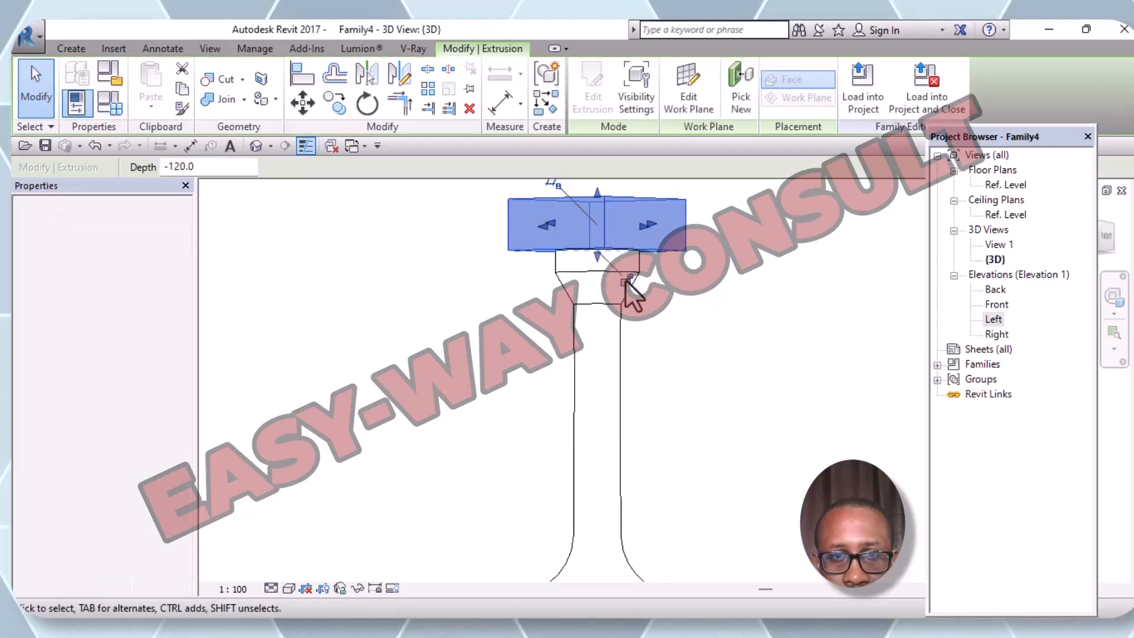
Try to reposition the shaft's lower end face at the bottom block, and undo the stretch of the lower ring
{"action": "scroll", "coordinate": [679, 299], "scroll_direction": "down", "scroll_amount": 4}
{"action": "middle_click_drag", "start_coordinate": [718, 360], "coordinate": [623, 246]}
{"action": "left_click", "coordinate": [544, 425]}
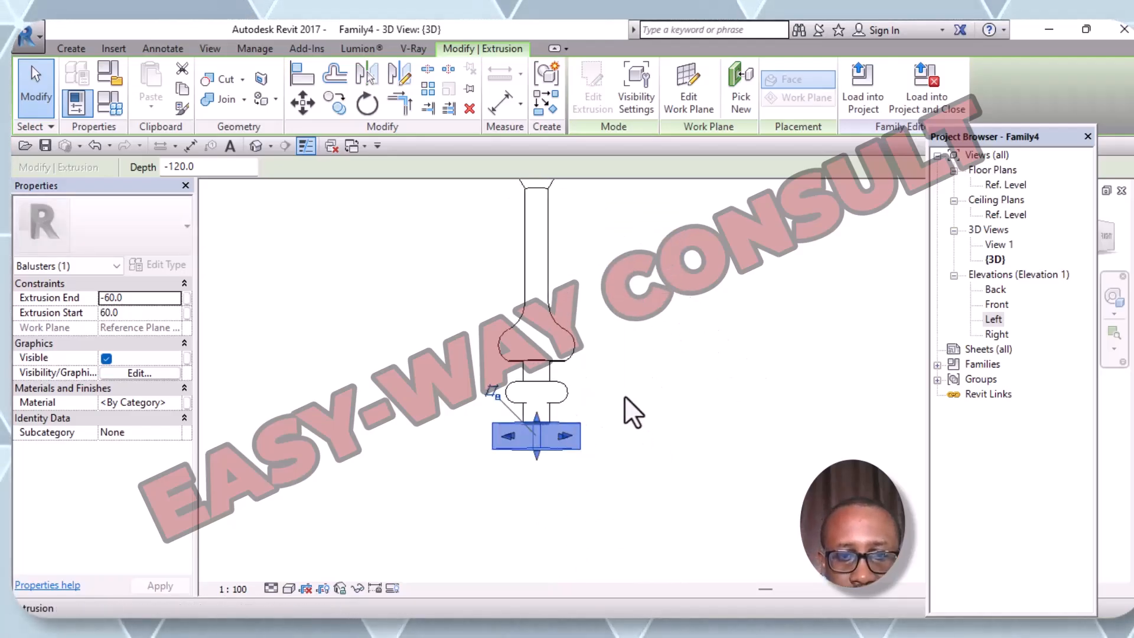
{"action": "left_click", "coordinate": [553, 409]}
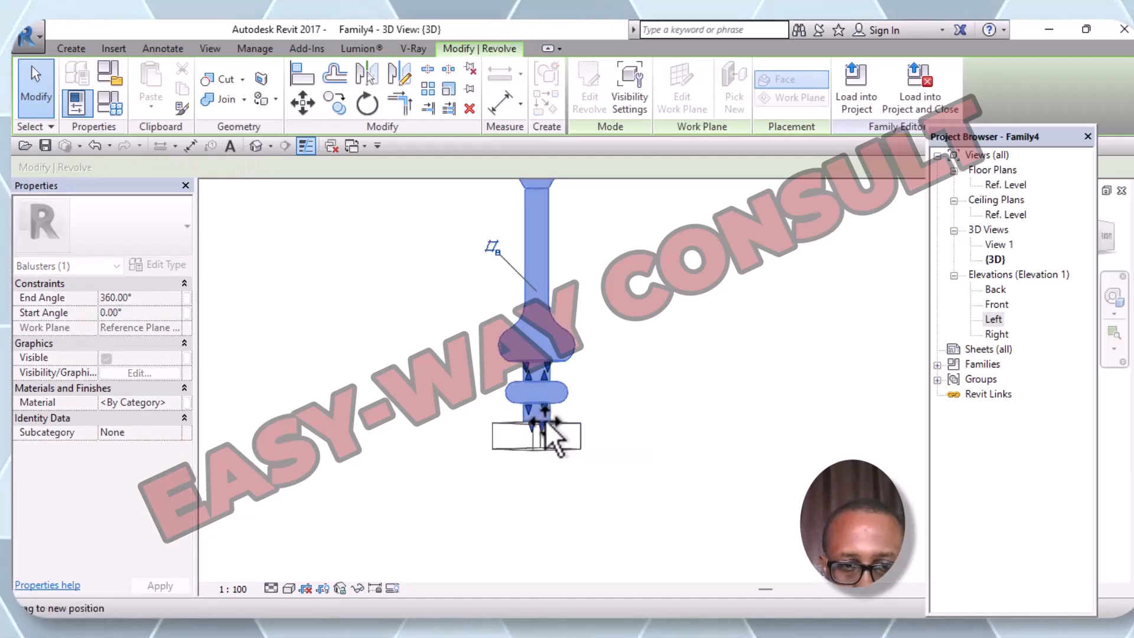
{"action": "left_click", "coordinate": [578, 403]}
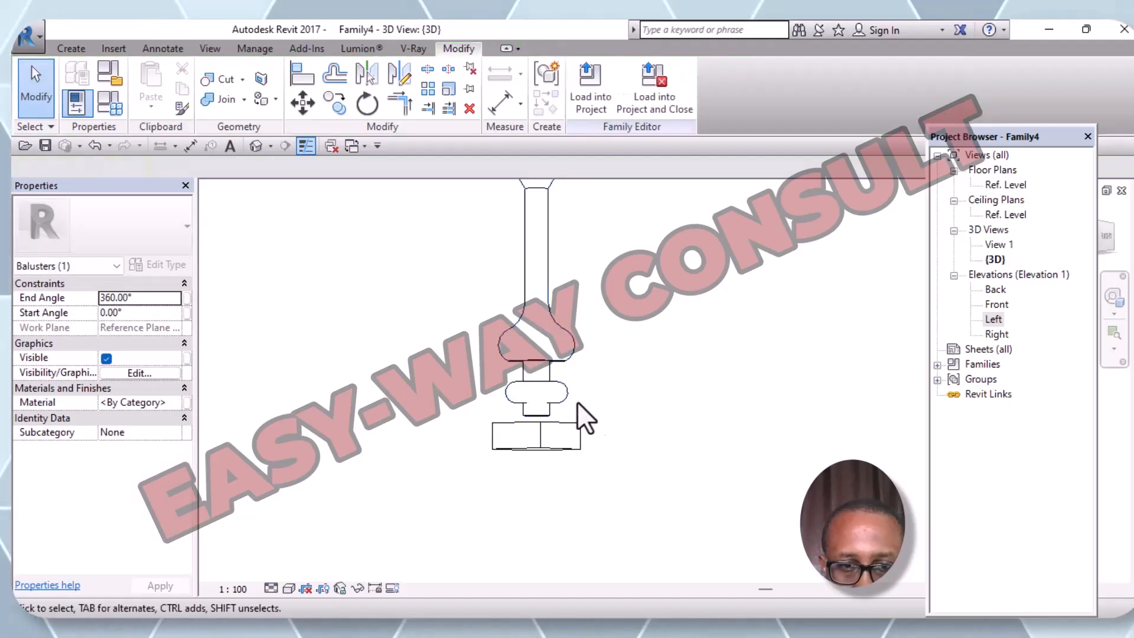
{"action": "left_click", "coordinate": [546, 408]}
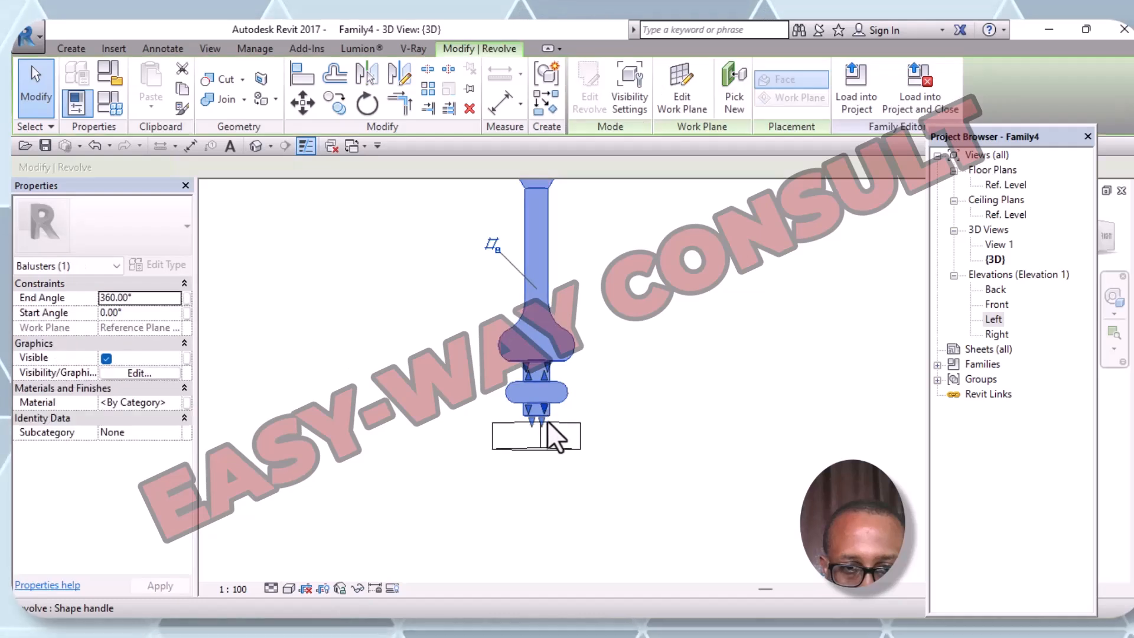
{"action": "left_click_drag", "start_coordinate": [545, 421], "coordinate": [543, 422]}
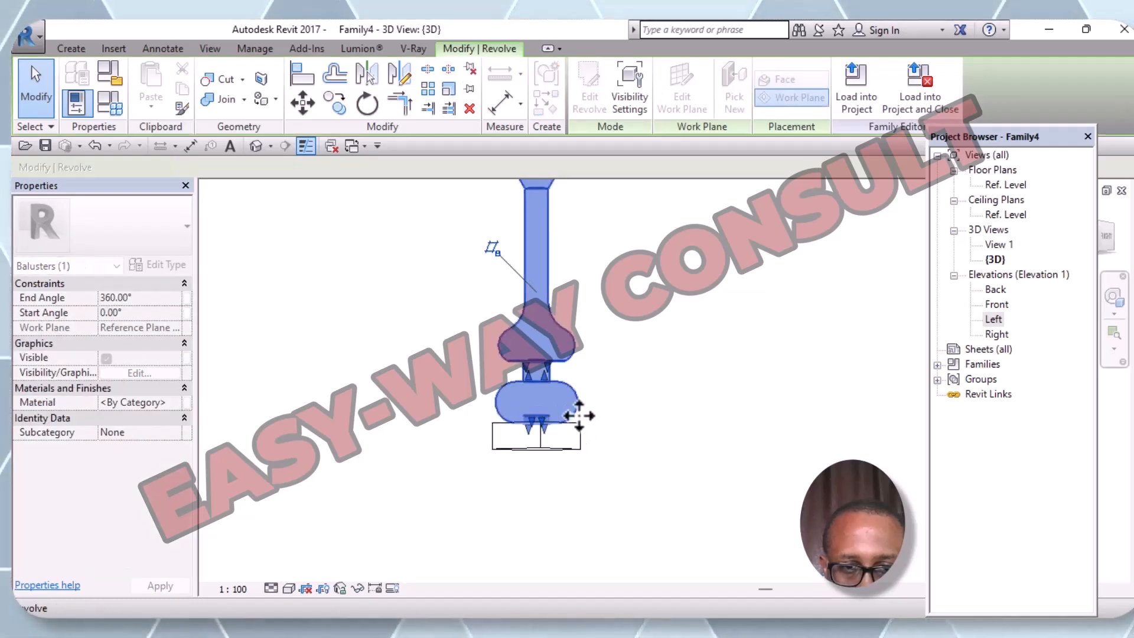
{"action": "left_click", "coordinate": [703, 369]}
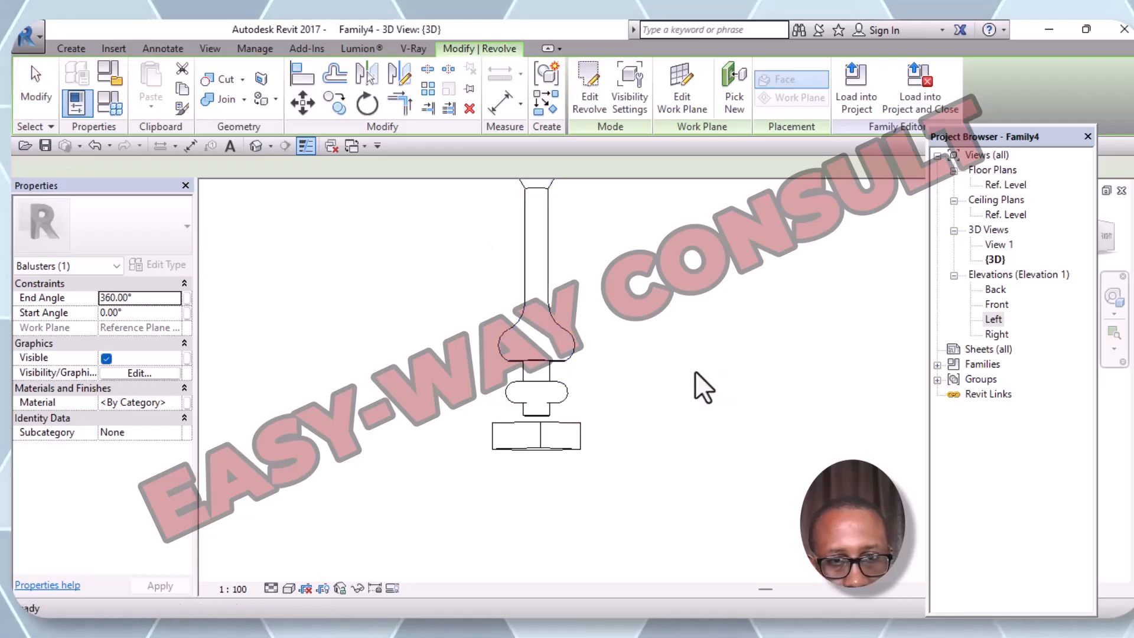
Stretch the lower end face of the revolved shaft down onto the top face of the bottom block
{"action": "left_click", "coordinate": [538, 416]}
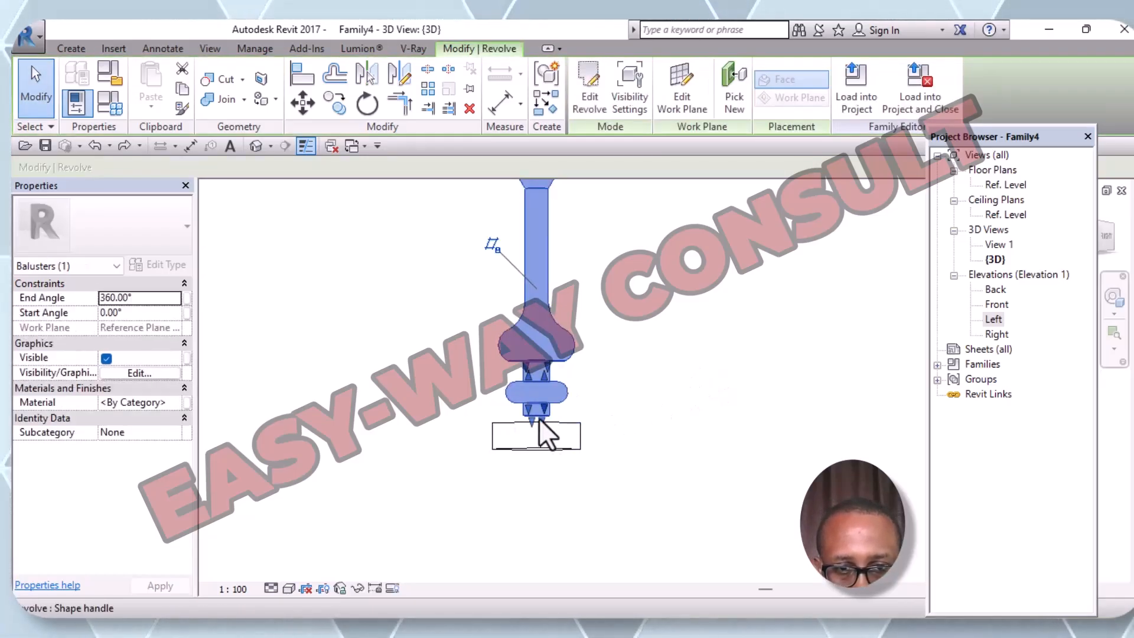
{"action": "left_click_drag", "start_coordinate": [539, 421], "coordinate": [541, 422]}
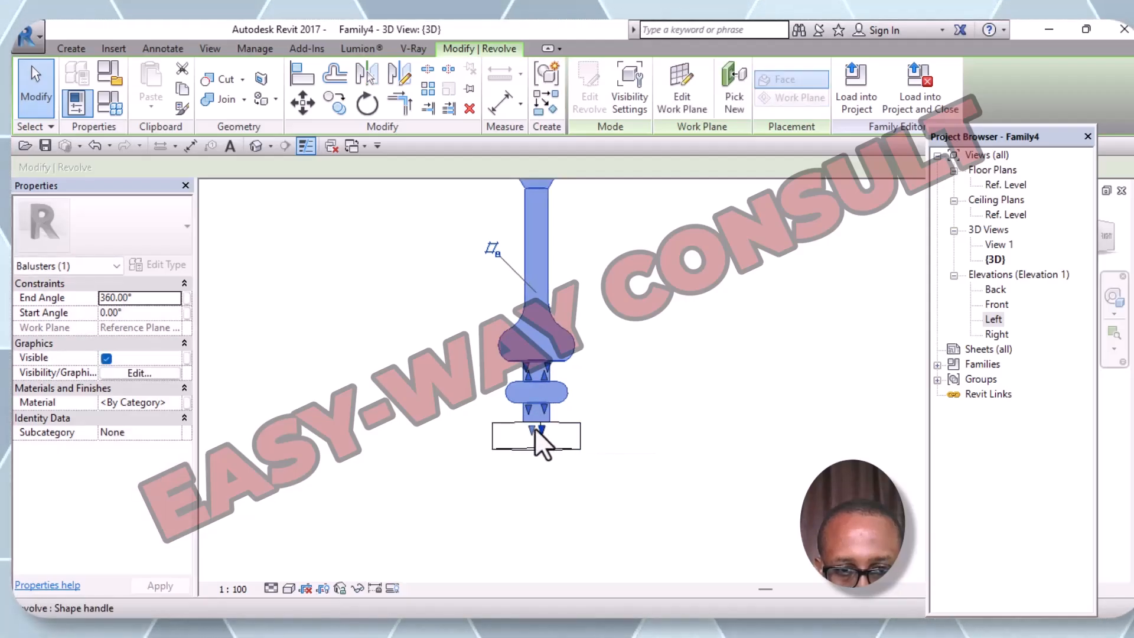
{"action": "mouse_move", "coordinate": [541, 426]}
{"action": "left_mouse_down"}
{"action": "mouse_move", "coordinate": [568, 426]}
{"action": "mouse_move", "coordinate": [519, 423]}
{"action": "left_mouse_up"}
{"action": "left_click", "coordinate": [510, 427]}
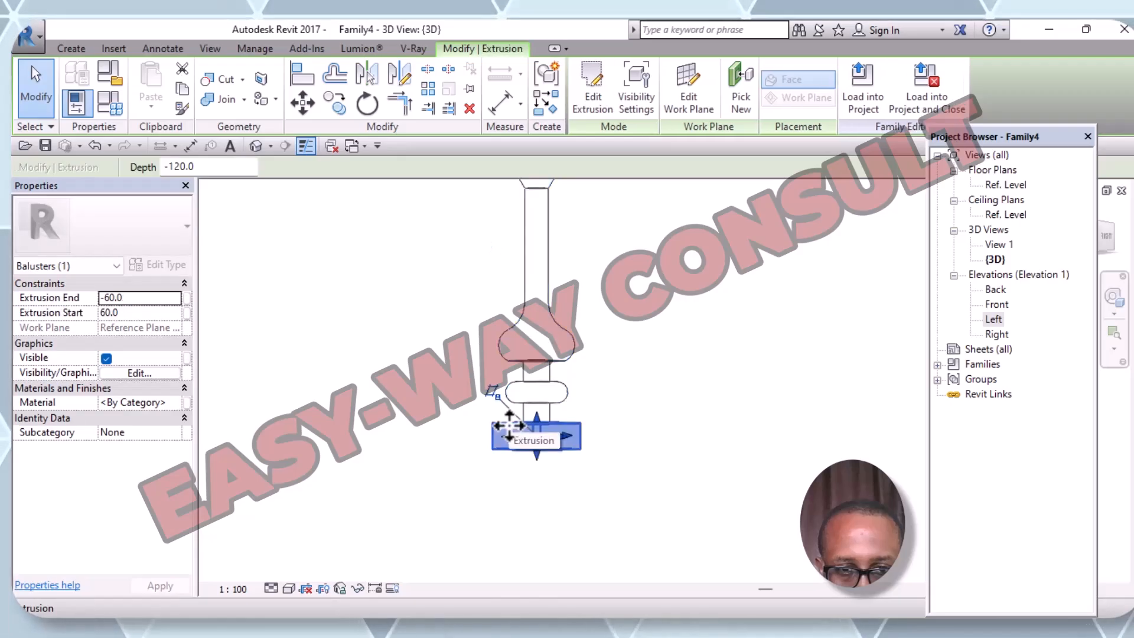
{"action": "left_click", "coordinate": [602, 420]}
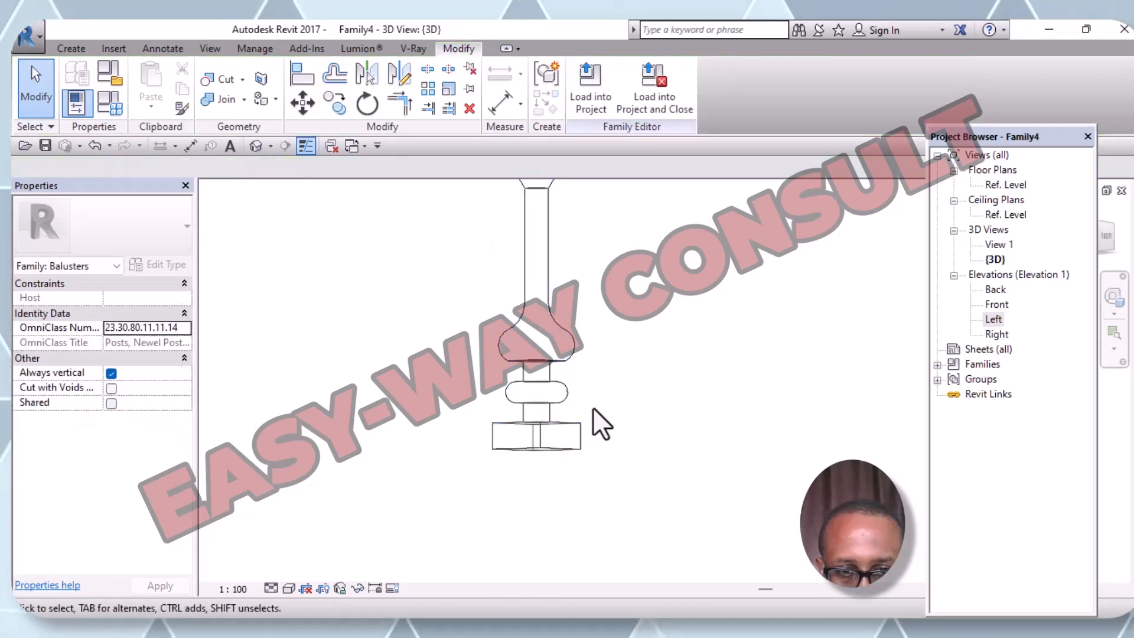
Check the junction of the shaft and the bottom block from slightly above by selecting each solid
{"action": "middle_click_drag", "start_coordinate": [594, 397], "coordinate": [573, 436], "text": "shift"}
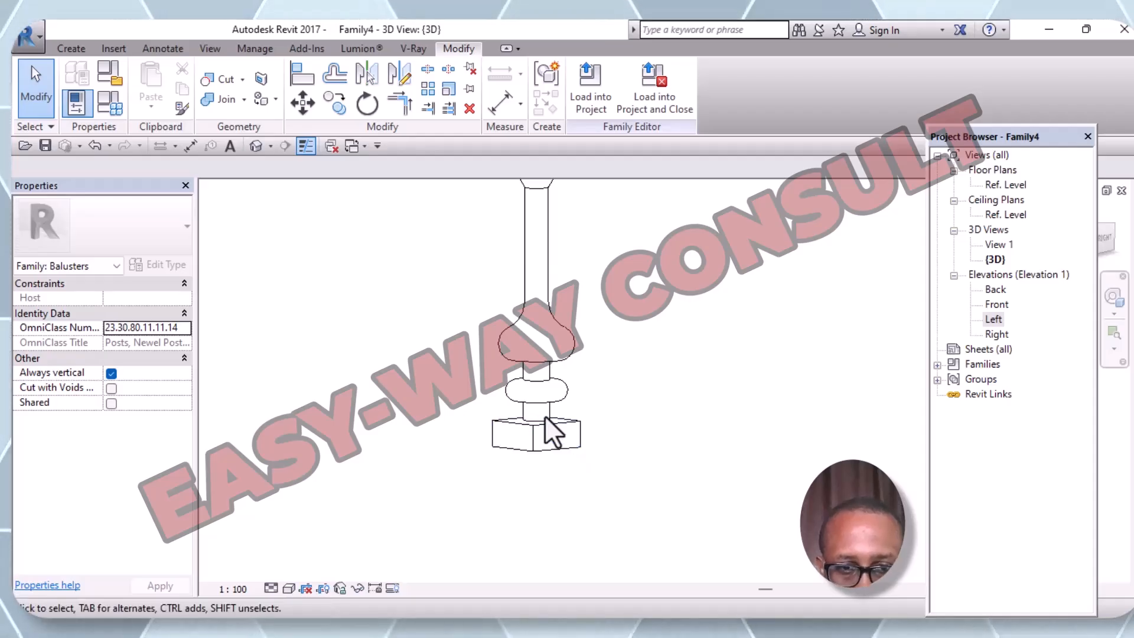
{"action": "left_click", "coordinate": [543, 419]}
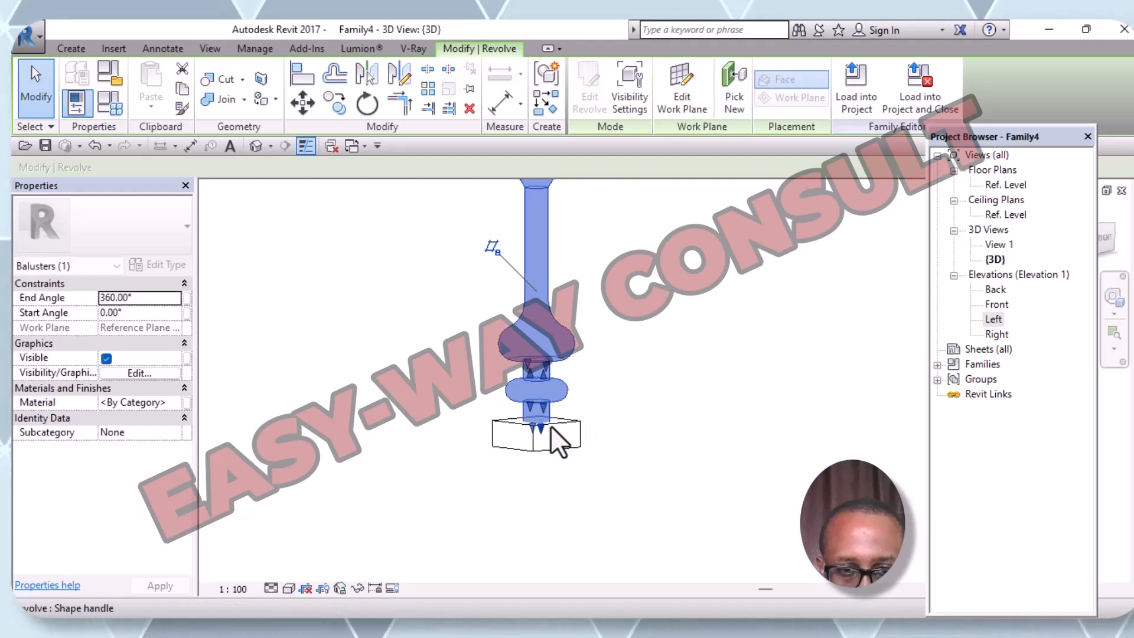
{"action": "left_click", "coordinate": [566, 430]}
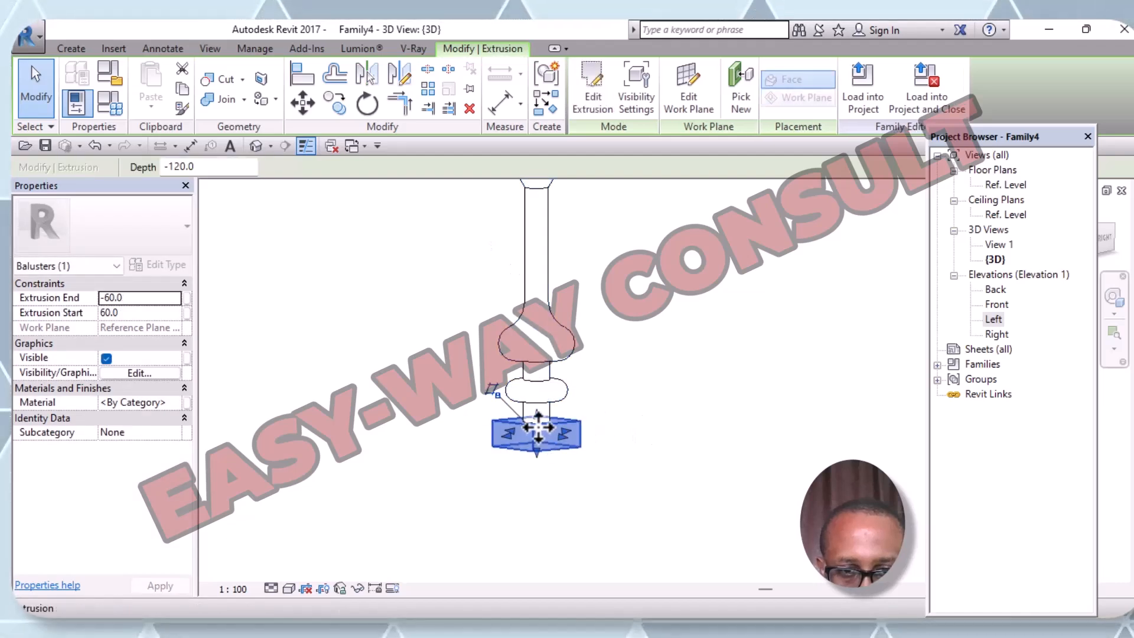
Adjust the top face of the bottom block to meet the lower end of the shaft
{"action": "left_click_drag", "start_coordinate": [534, 416], "coordinate": [537, 421]}
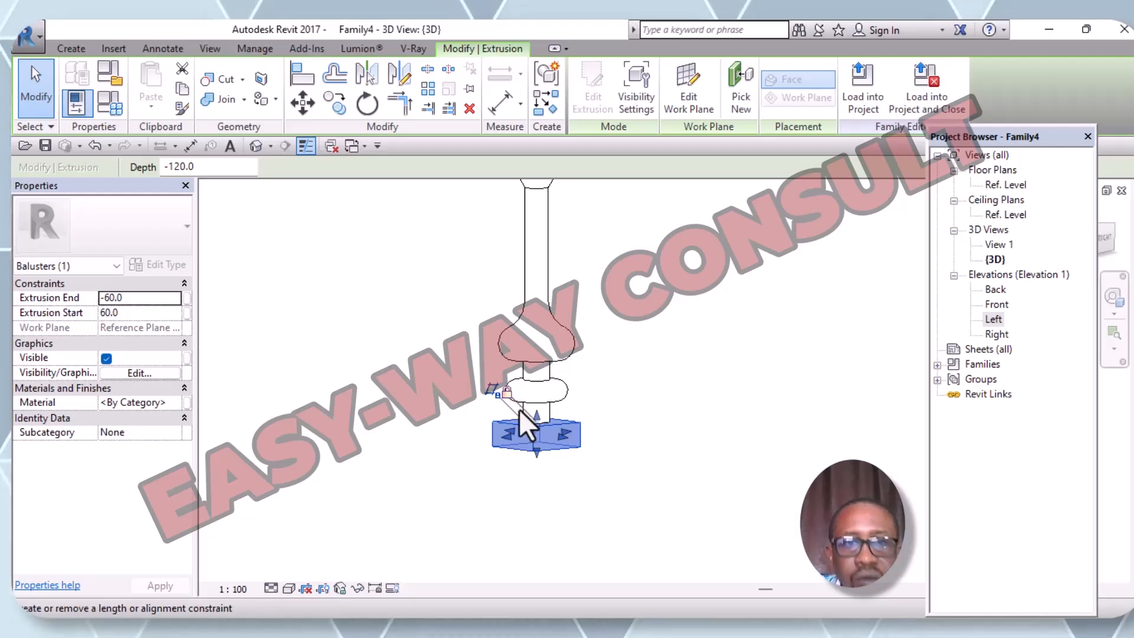
{"action": "left_click", "coordinate": [416, 410]}
Select the revolved shaft and both end blocks, and duplicate the Default material for them under the name "balusta material"
{"action": "middle_click_drag", "start_coordinate": [416, 410], "coordinate": [406, 478]}
{"action": "scroll", "coordinate": [406, 477], "scroll_direction": "up", "scroll_amount": 1}
{"action": "left_click", "coordinate": [554, 352]}
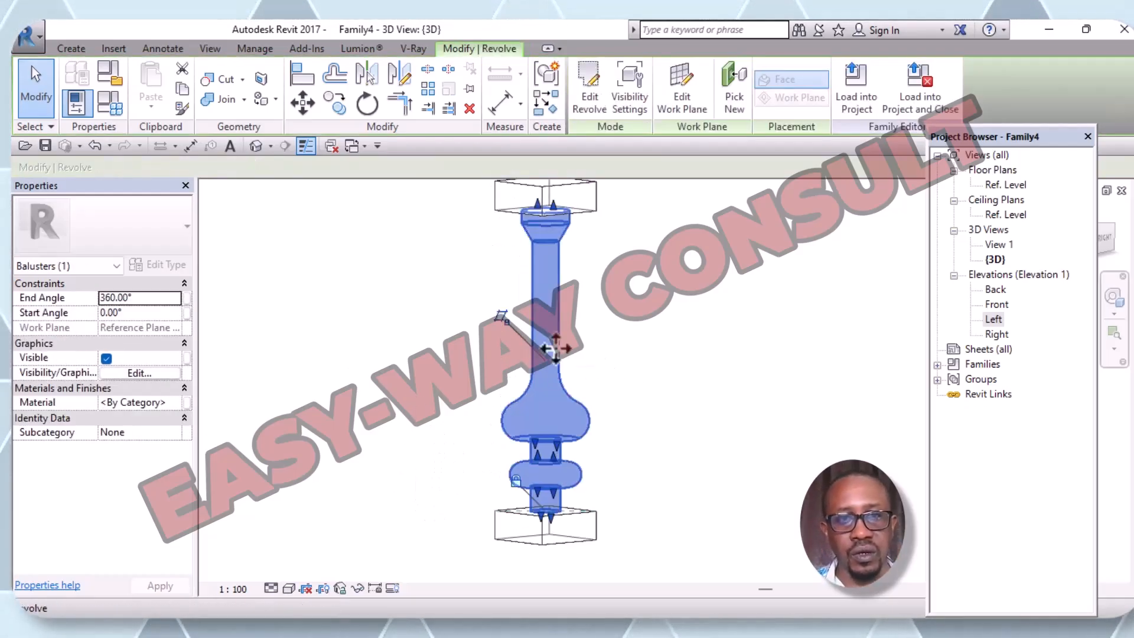
{"action": "left_click", "coordinate": [591, 213], "text": "ctrl"}
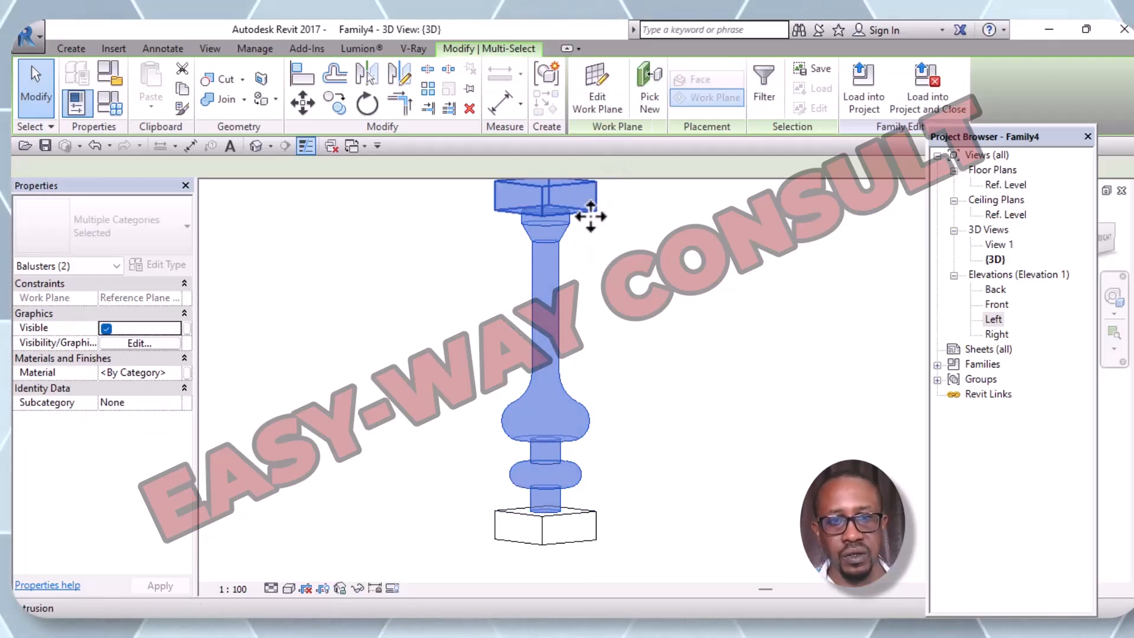
{"action": "left_click", "coordinate": [585, 517], "text": "ctrl"}
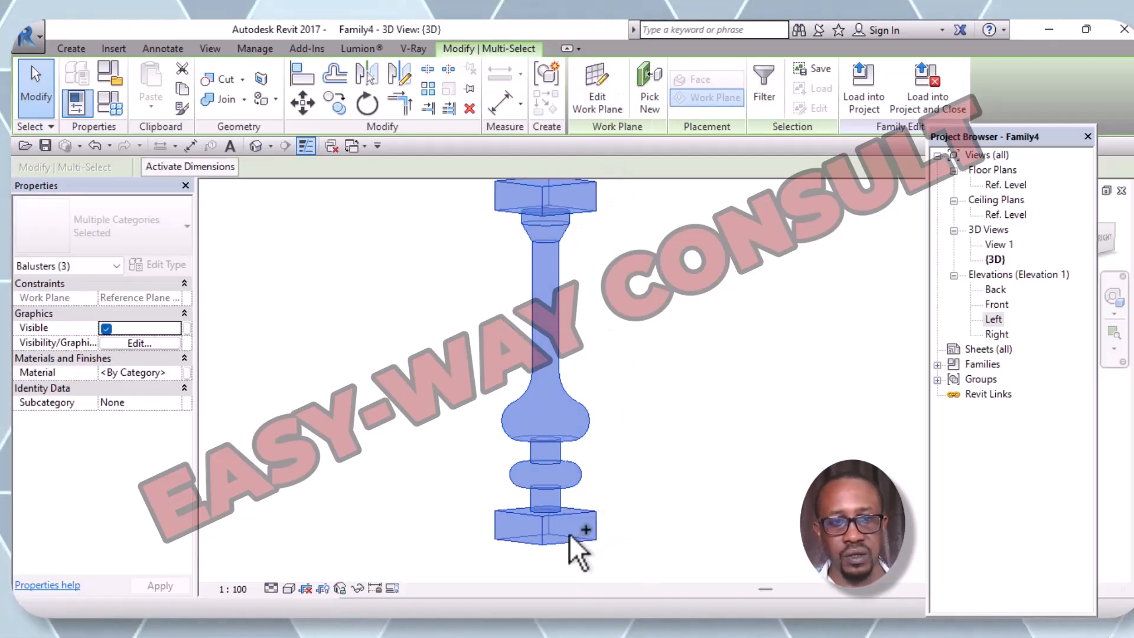
{"action": "left_click", "coordinate": [175, 372]}
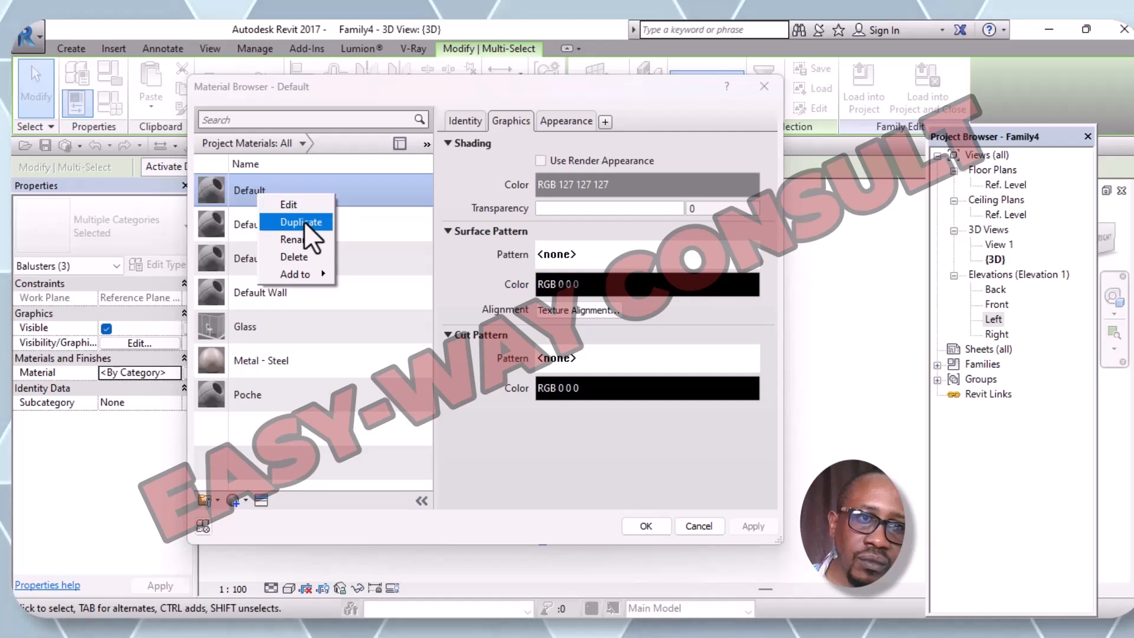
{"action": "left_click", "coordinate": [303, 223]}
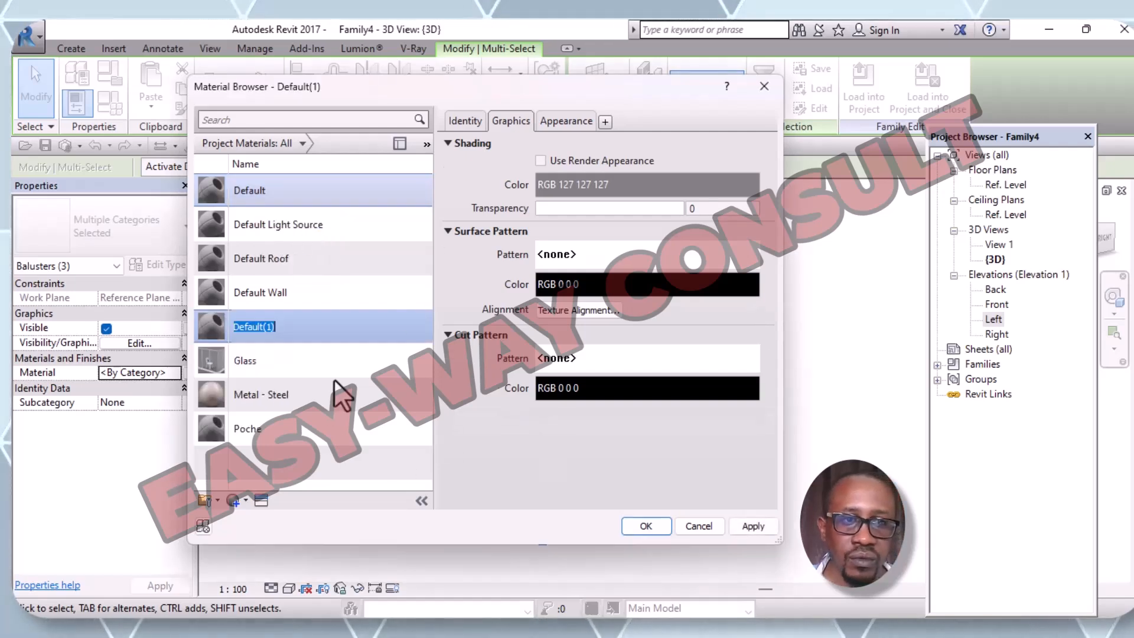
{"action": "key", "text": "BackSpace"}
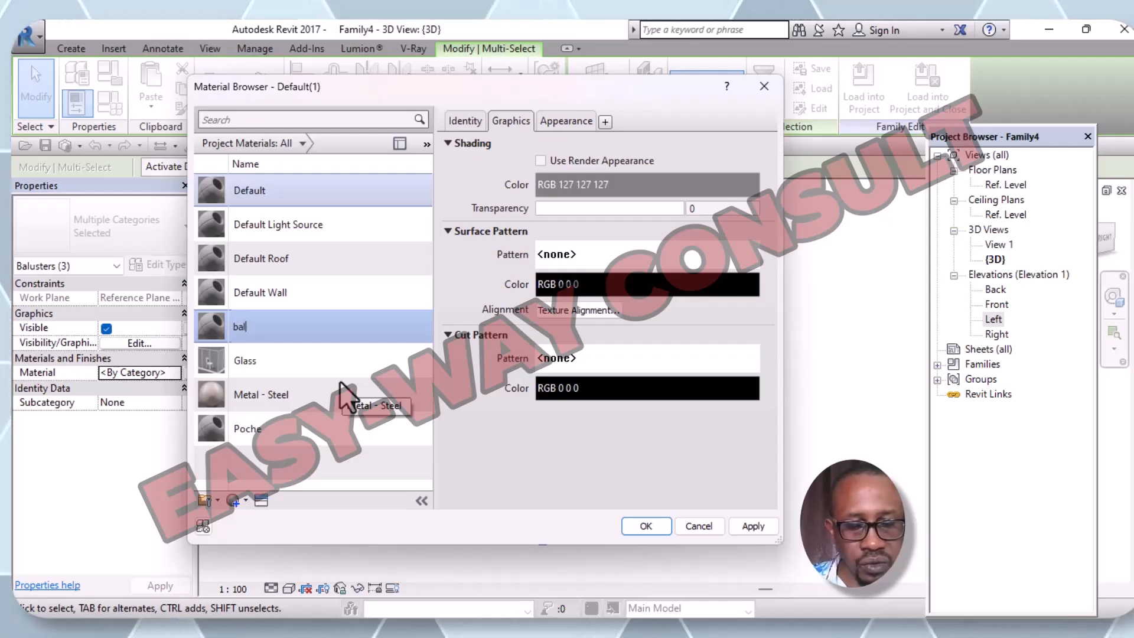
{"action": "type", "text": "balusta"}
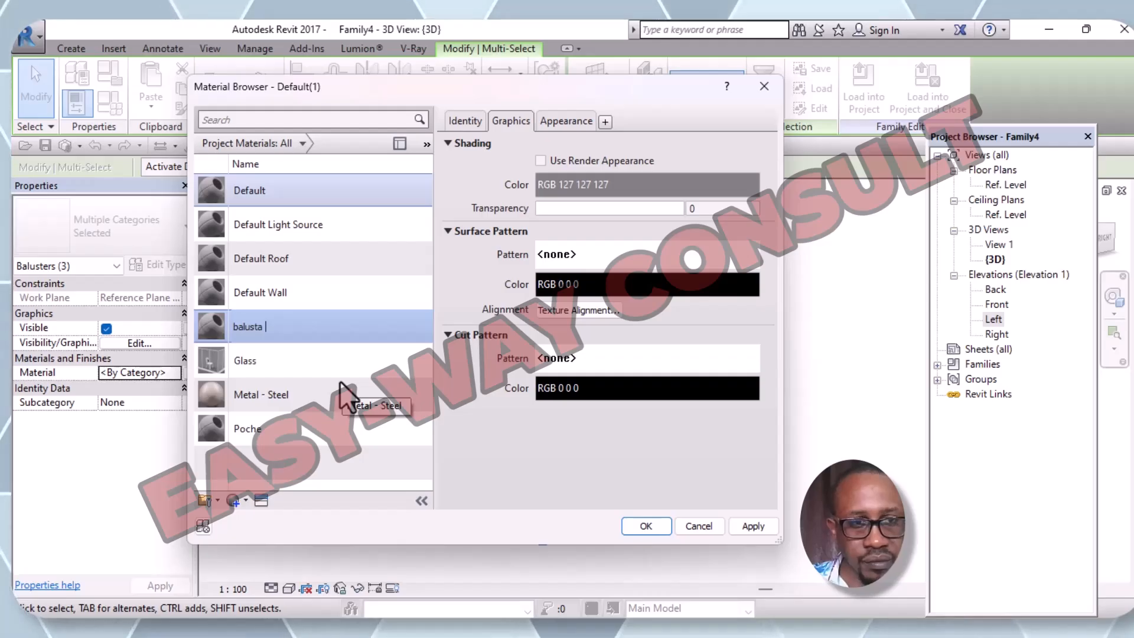
{"action": "type", "text": " material"}
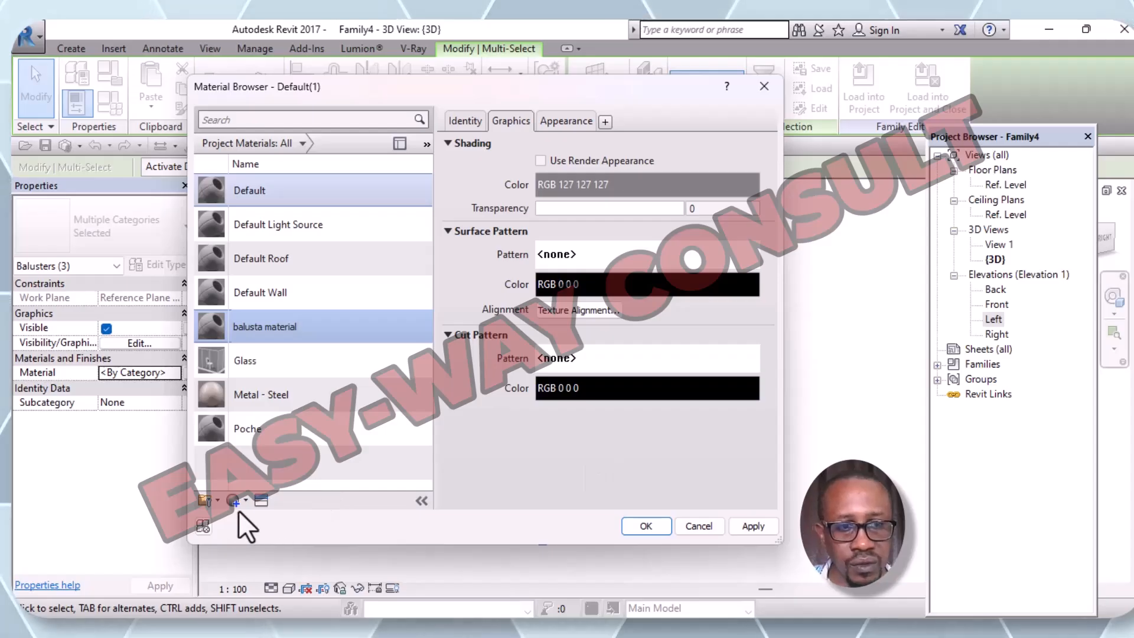
Give the balusta material the Sand Blasted appearance from the Cast-In-Place concrete assets and assign it to the selected solids
{"action": "left_click", "coordinate": [261, 502]}
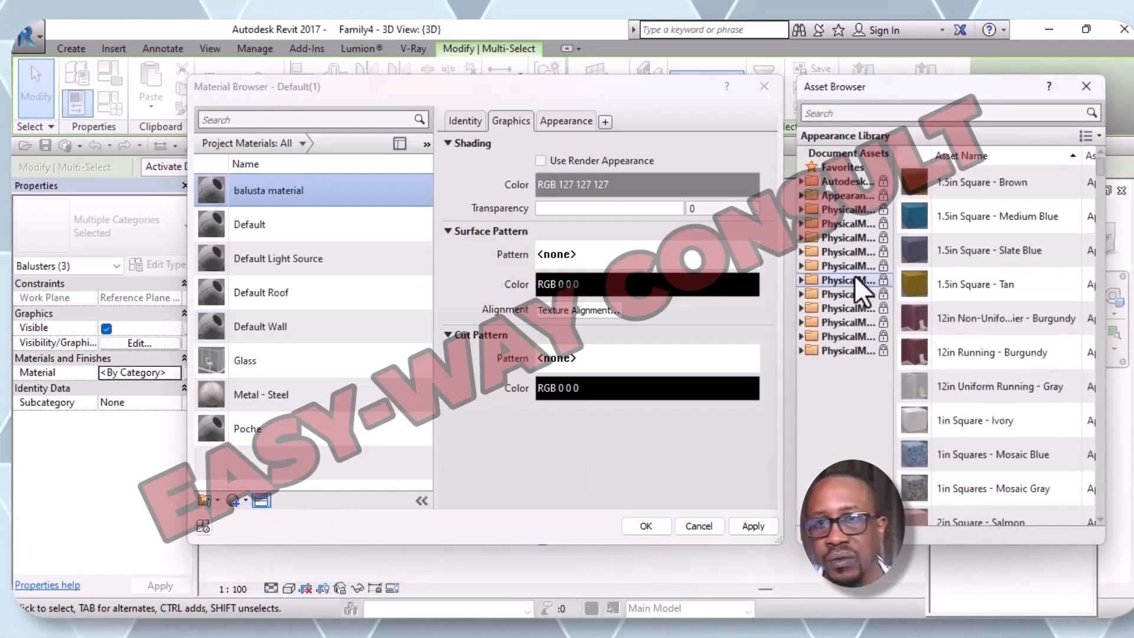
{"action": "left_click", "coordinate": [802, 195]}
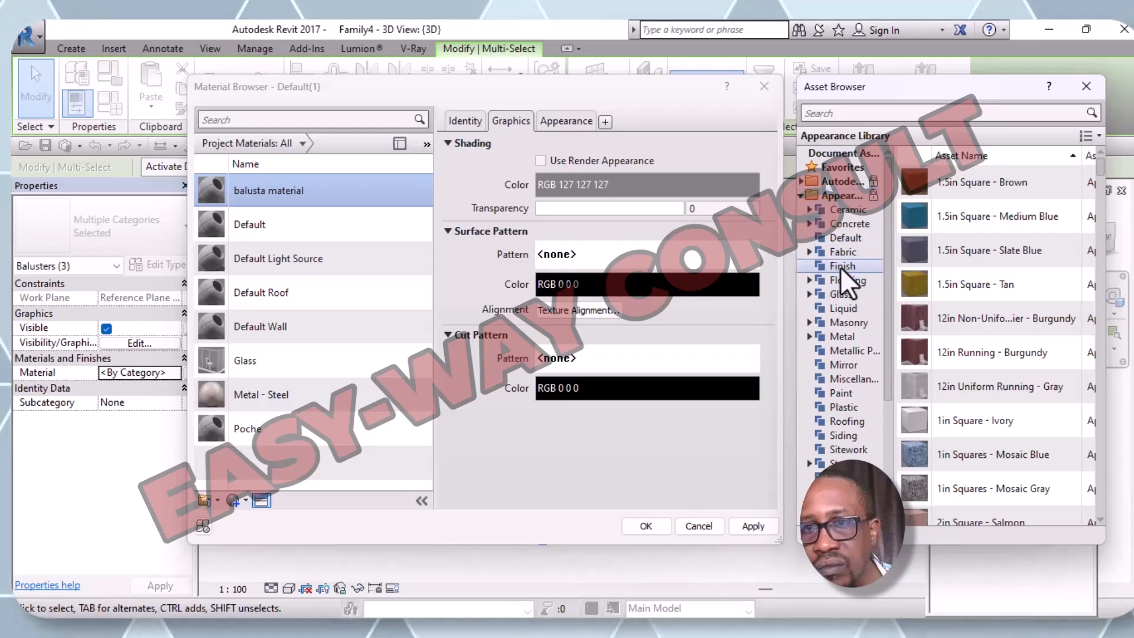
{"action": "left_click", "coordinate": [811, 226]}
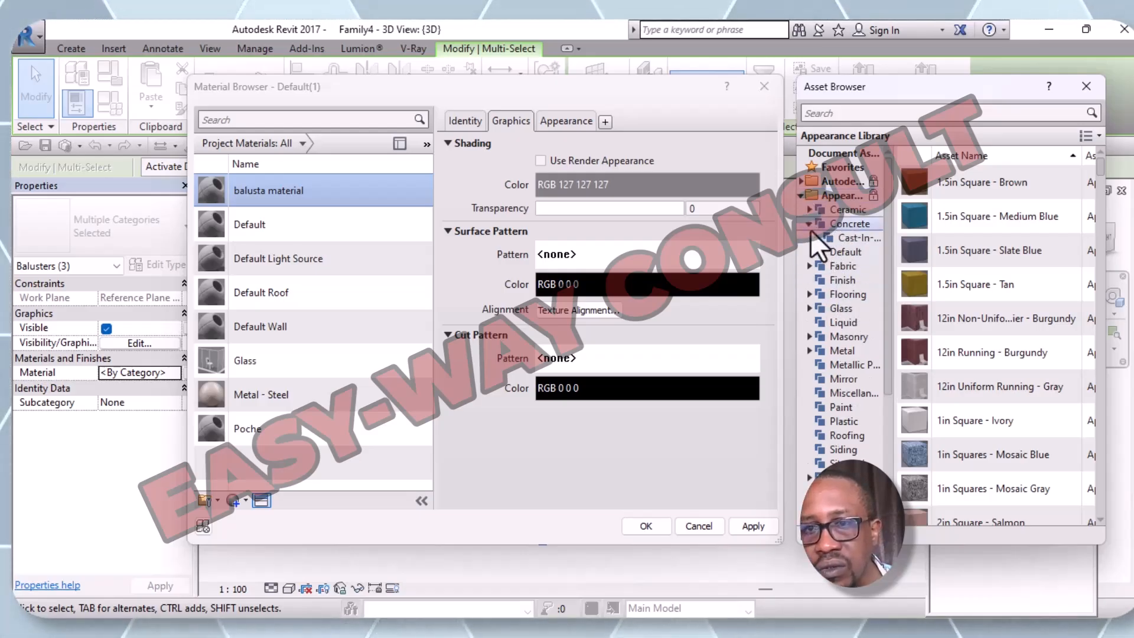
{"action": "left_click", "coordinate": [848, 235]}
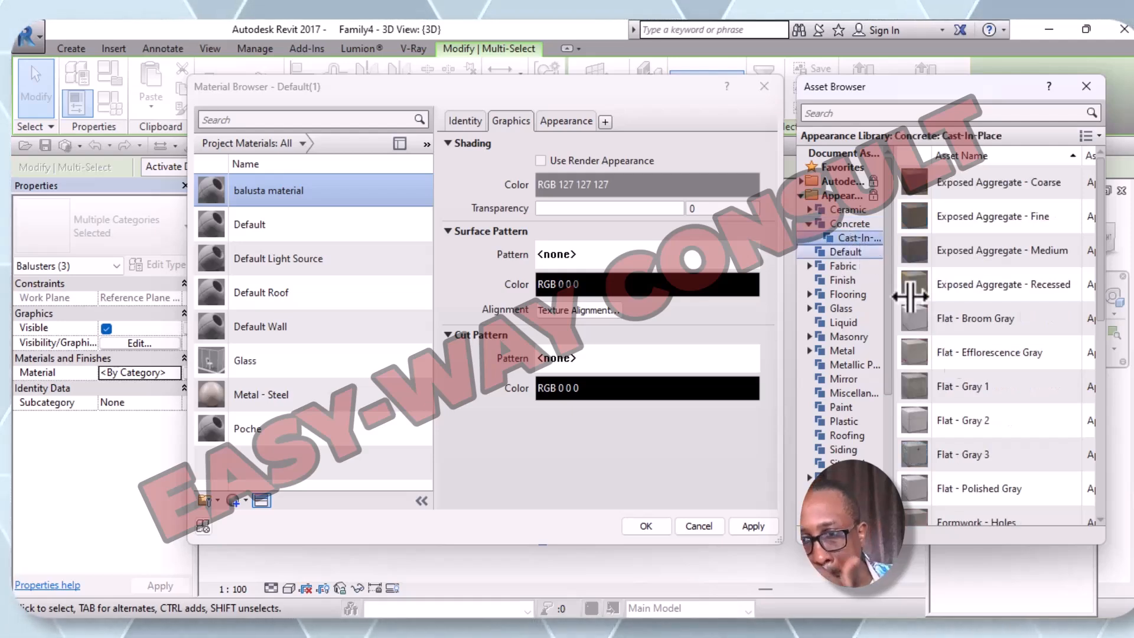
{"action": "scroll", "coordinate": [957, 302], "scroll_direction": "down", "scroll_amount": 4}
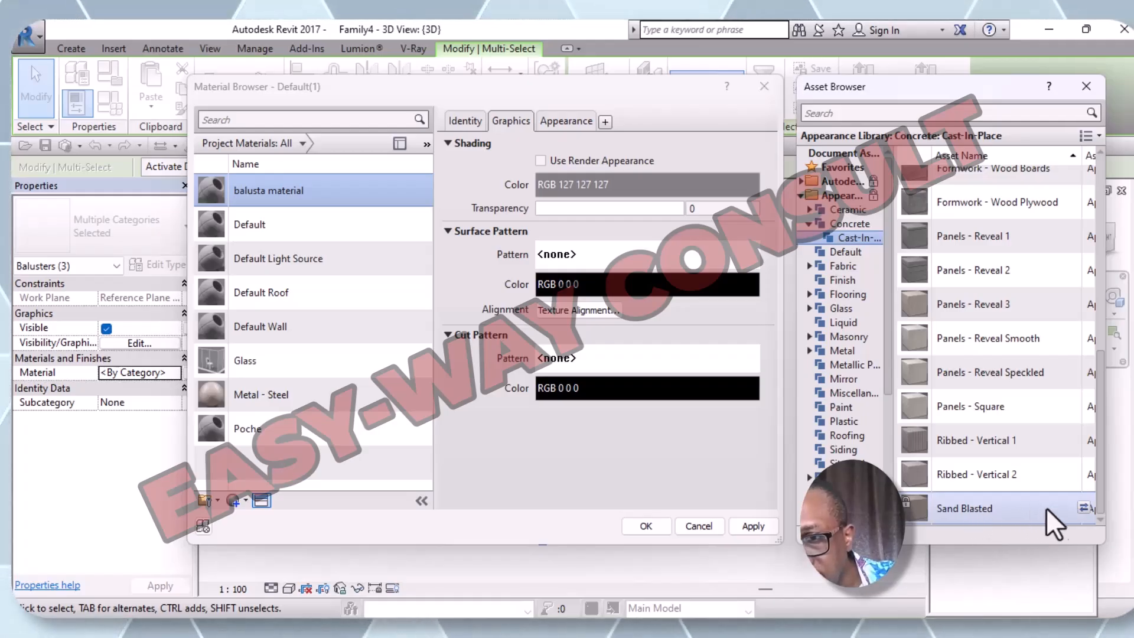
{"action": "left_click", "coordinate": [1083, 508]}
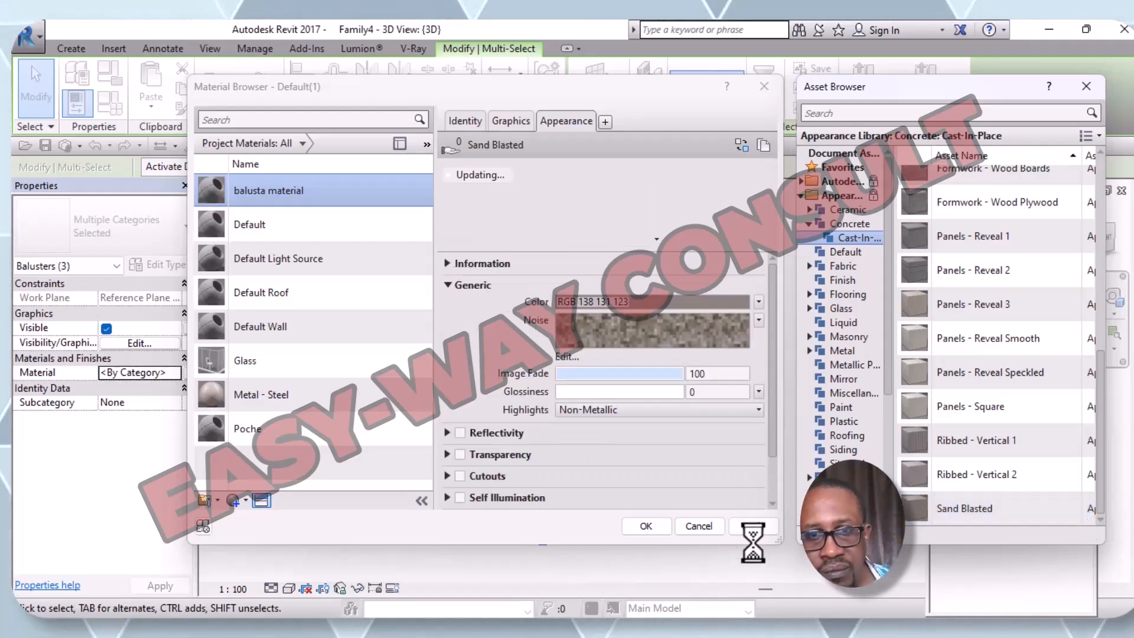
{"action": "left_click", "coordinate": [752, 529]}
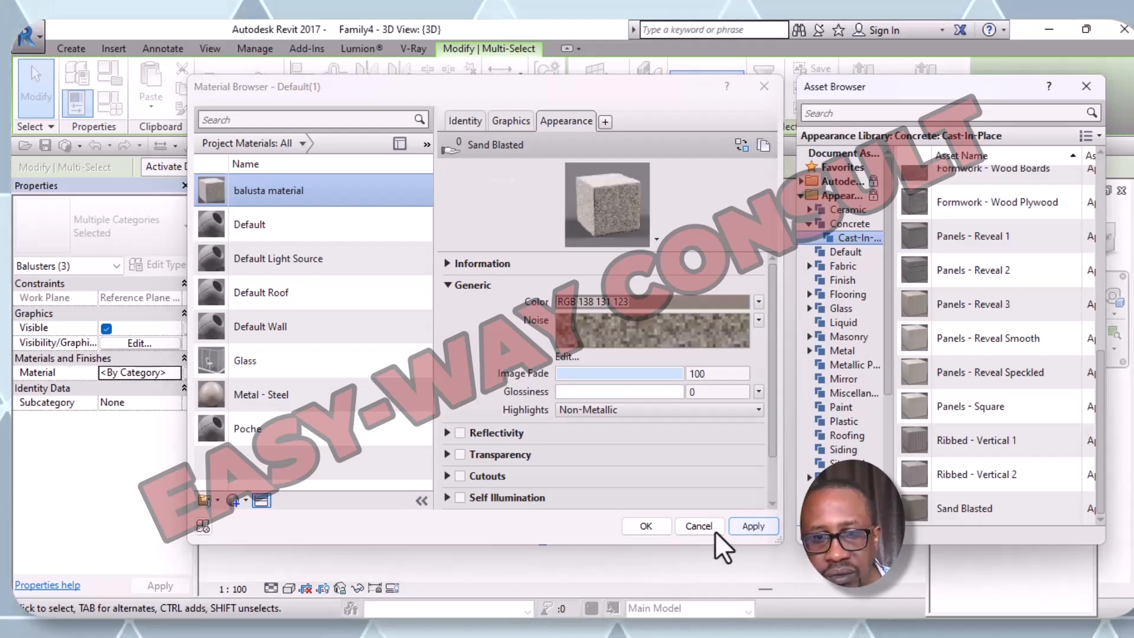
{"action": "left_click", "coordinate": [647, 526]}
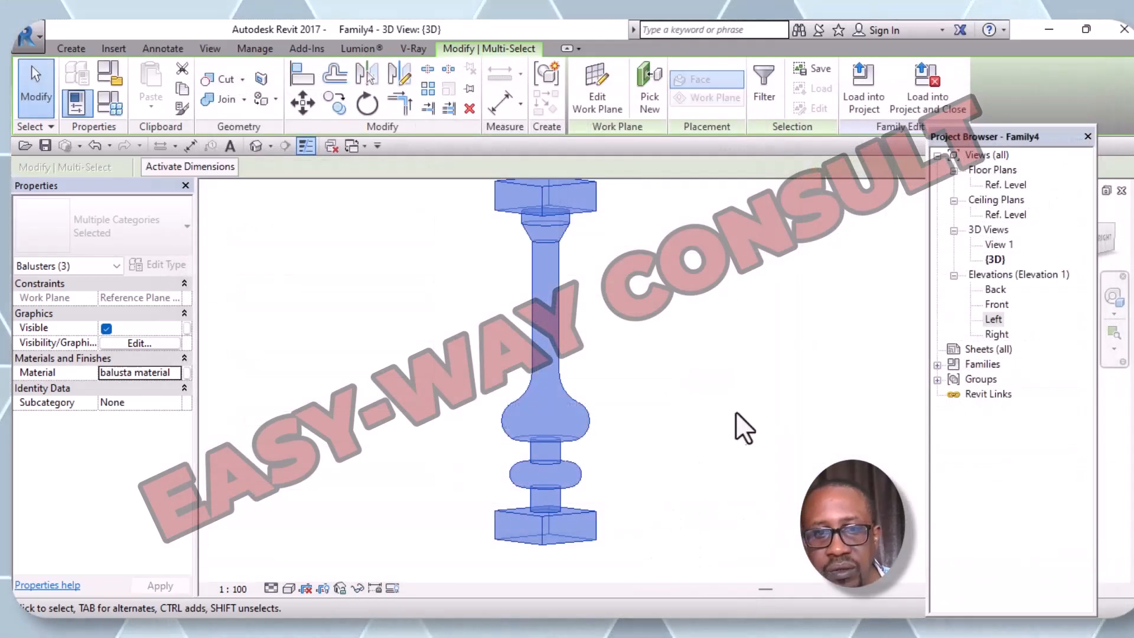
{"action": "left_click", "coordinate": [738, 410]}
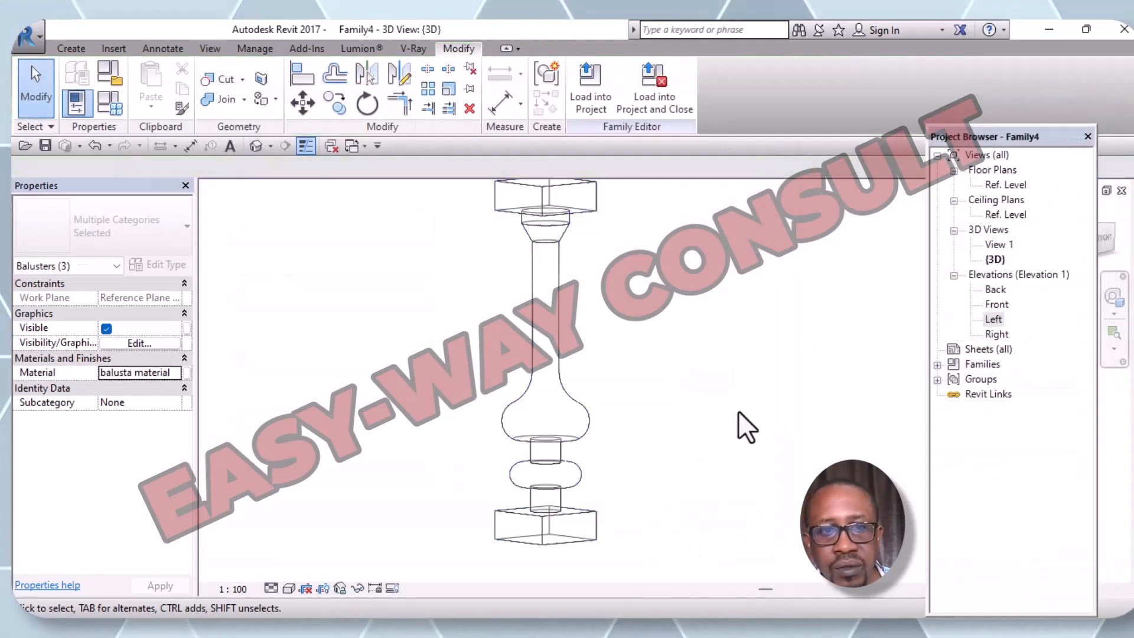
Display the baluster in the 3D view with the Realistic visual style
{"action": "left_click", "coordinate": [288, 588]}
{"action": "left_click", "coordinate": [313, 555]}
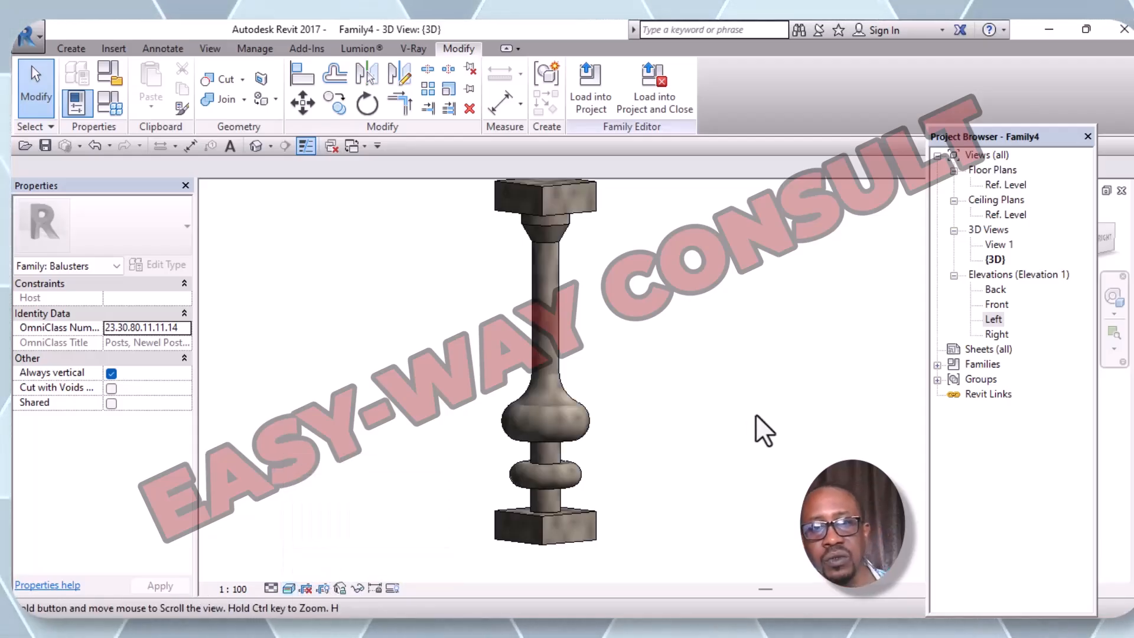
{"action": "middle_click_drag", "start_coordinate": [759, 430], "coordinate": [660, 457], "text": "shift"}
{"action": "scroll", "coordinate": [906, 317], "scroll_direction": "down", "scroll_amount": 1}
{"action": "middle_click_drag", "start_coordinate": [907, 319], "coordinate": [759, 360]}
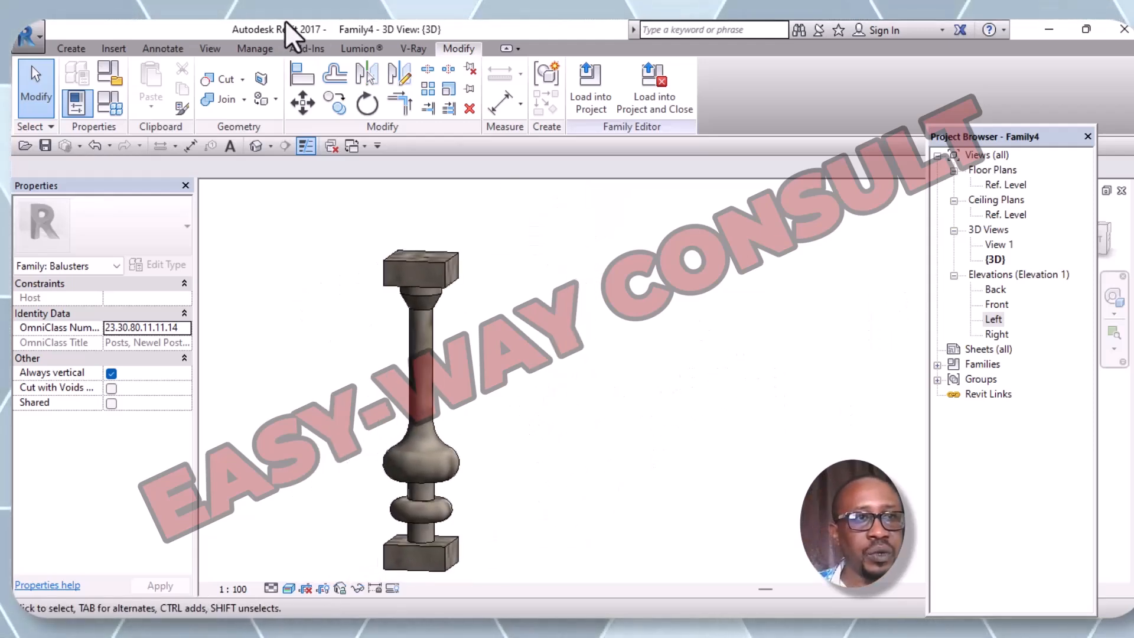
Start saving the baluster as a family file and edit the maximum backups in its save options
{"action": "left_click", "coordinate": [30, 36]}
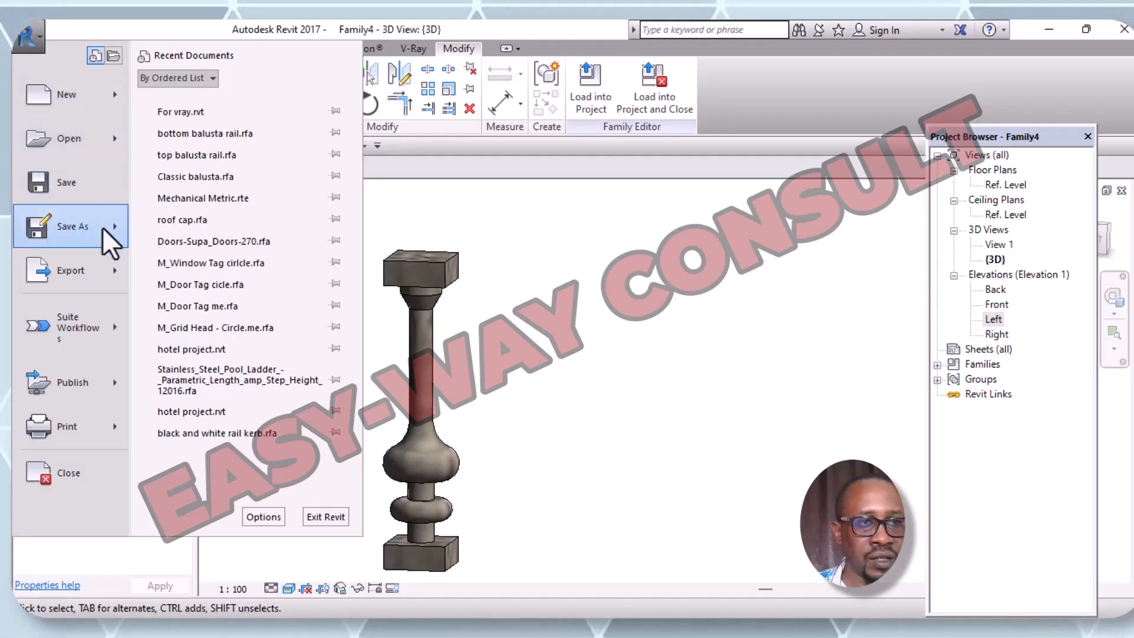
{"action": "mouse_move", "coordinate": [112, 228]}
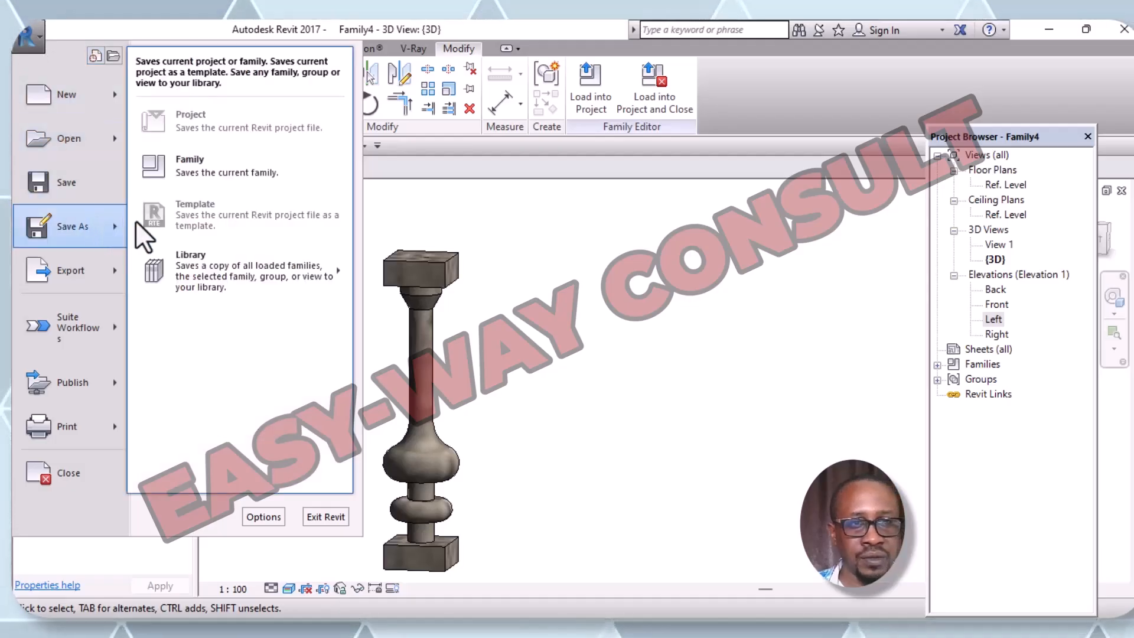
{"action": "left_click", "coordinate": [219, 171]}
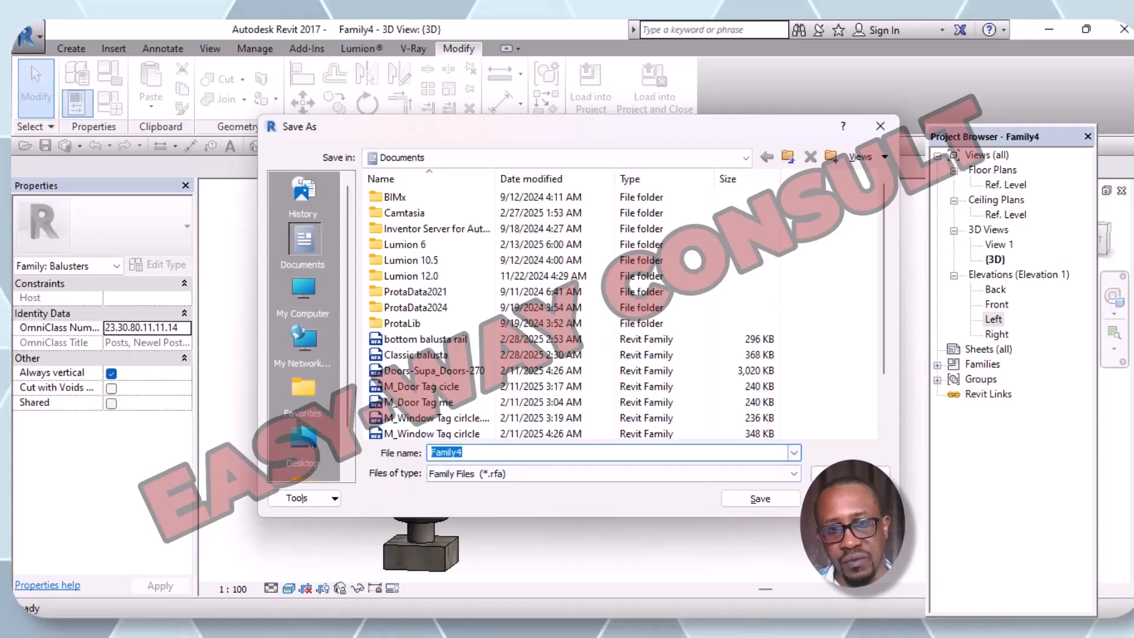
{"action": "left_click", "coordinate": [851, 474]}
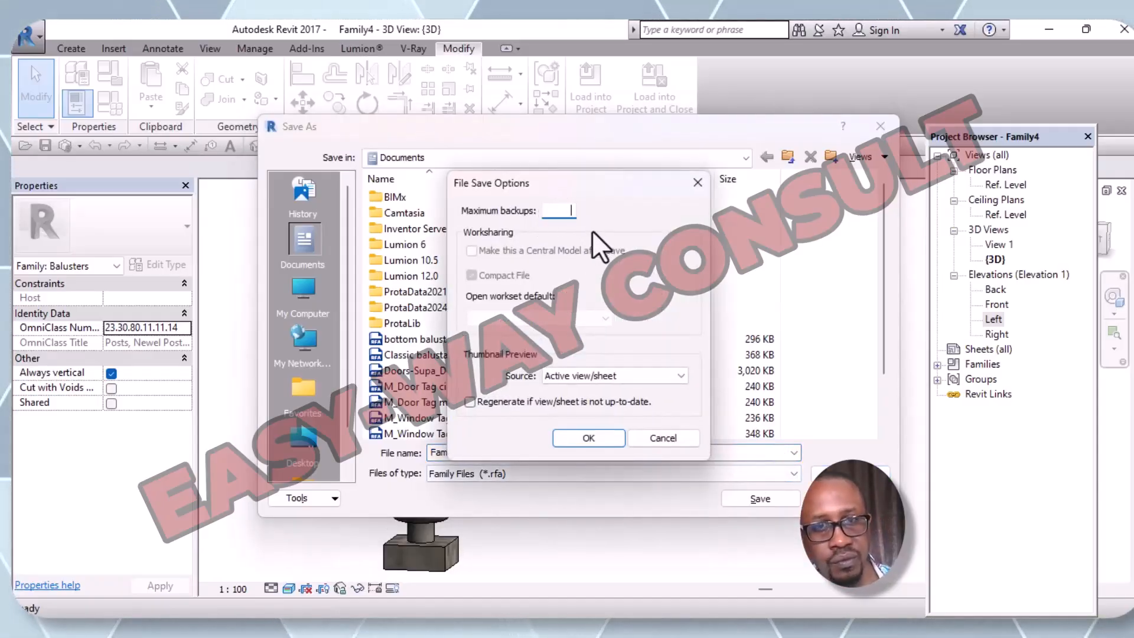
{"action": "left_click", "coordinate": [591, 437]}
Save the family in Documents as "baluster classic", then load it into the open project and close the family
{"action": "left_click", "coordinate": [549, 457]}
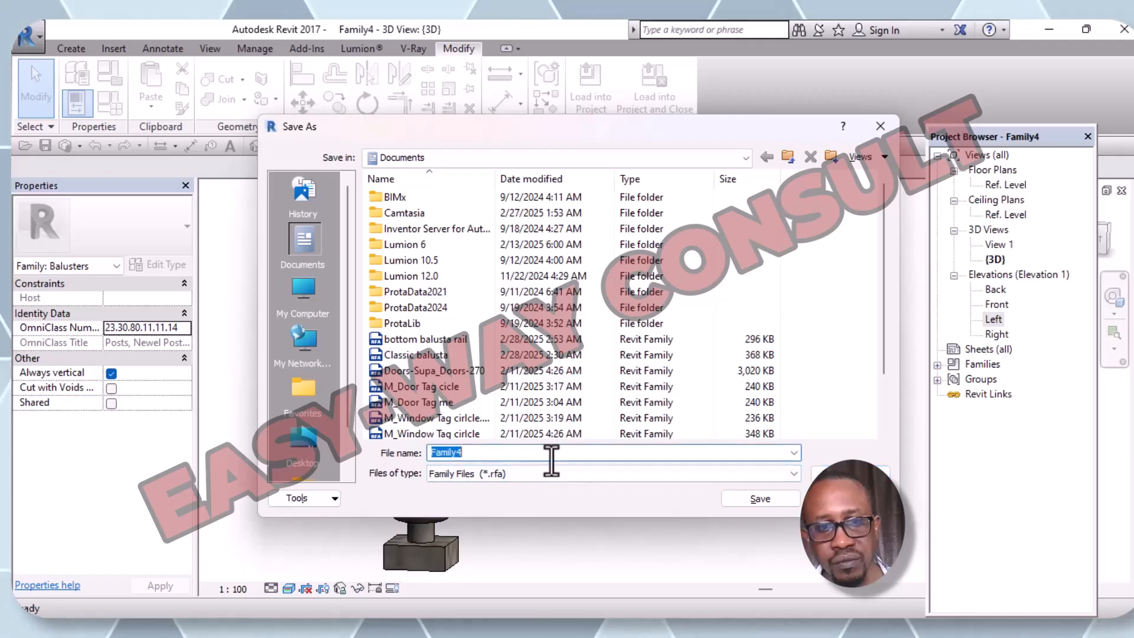
{"action": "type", "text": "b"}
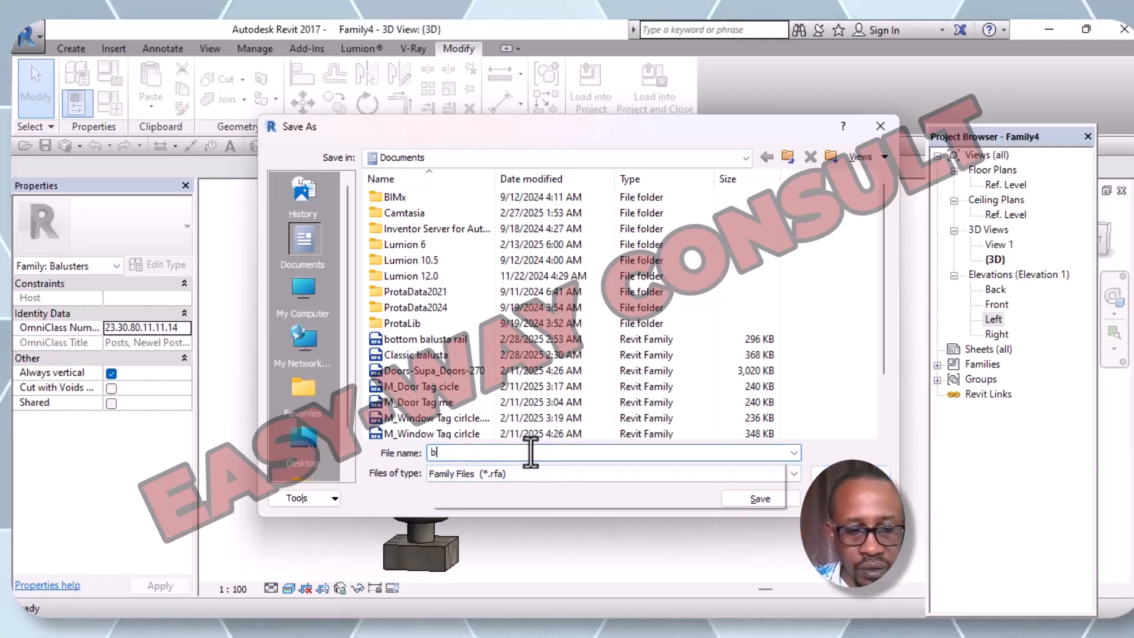
{"action": "type", "text": "alust"}
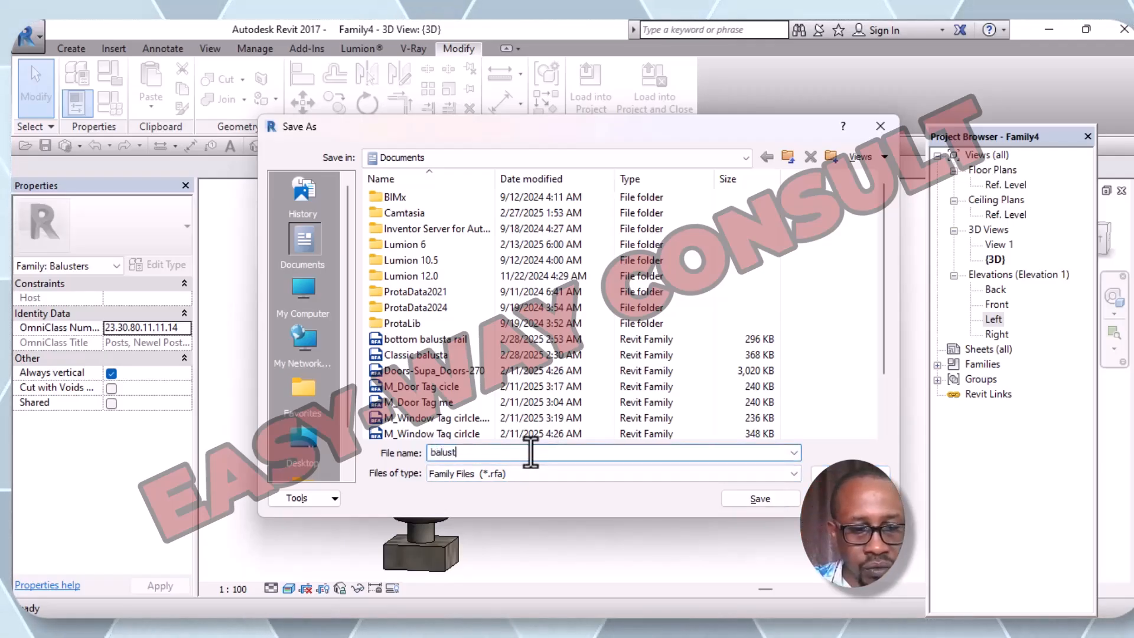
{"action": "type", "text": "er"}
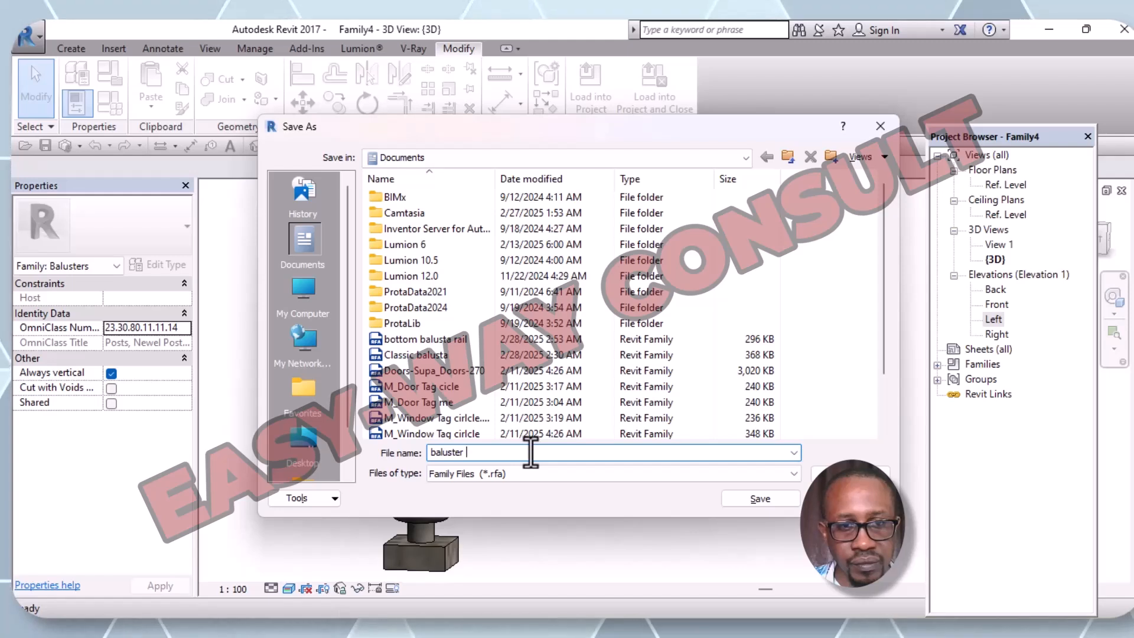
{"action": "type", "text": "clas"}
{"action": "type", "text": "s"}
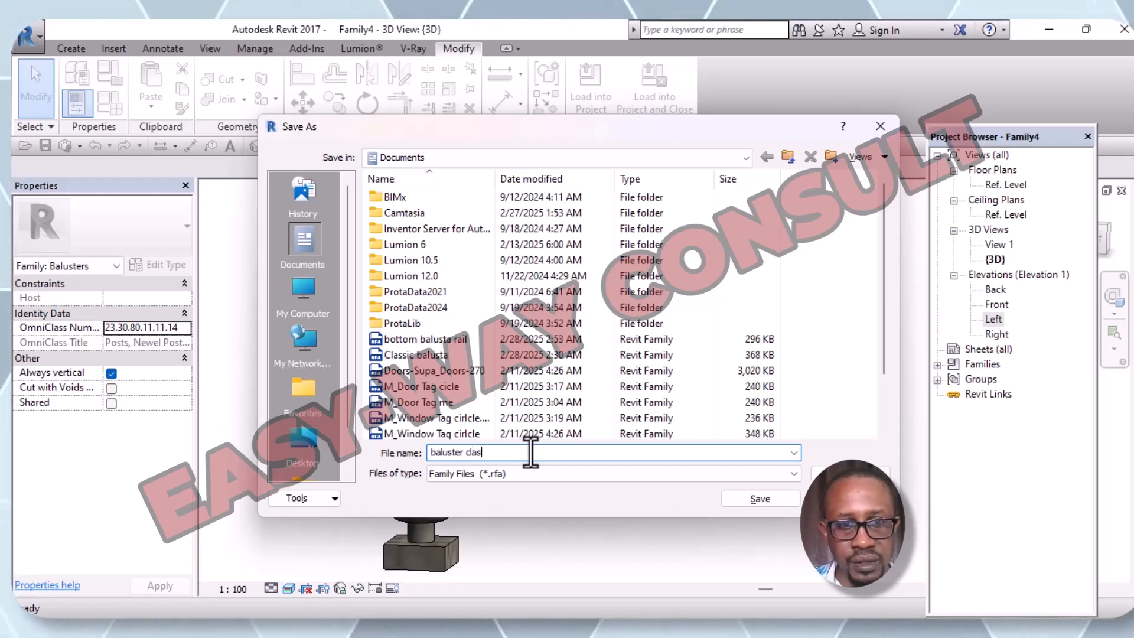
{"action": "type", "text": "ic"}
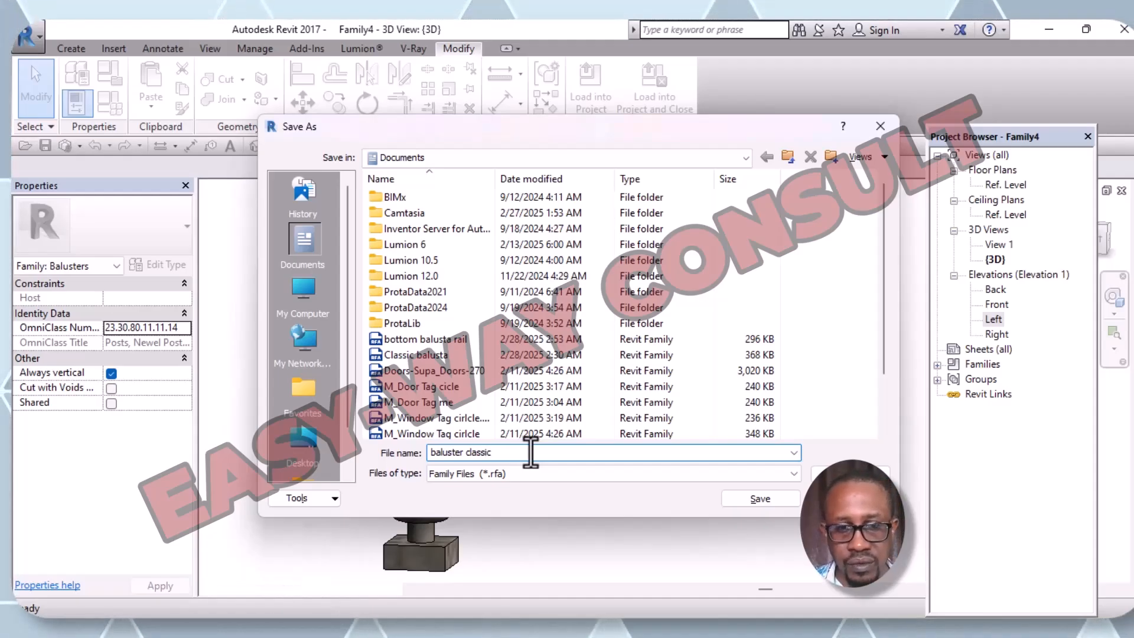
{"action": "key", "text": "Return"}
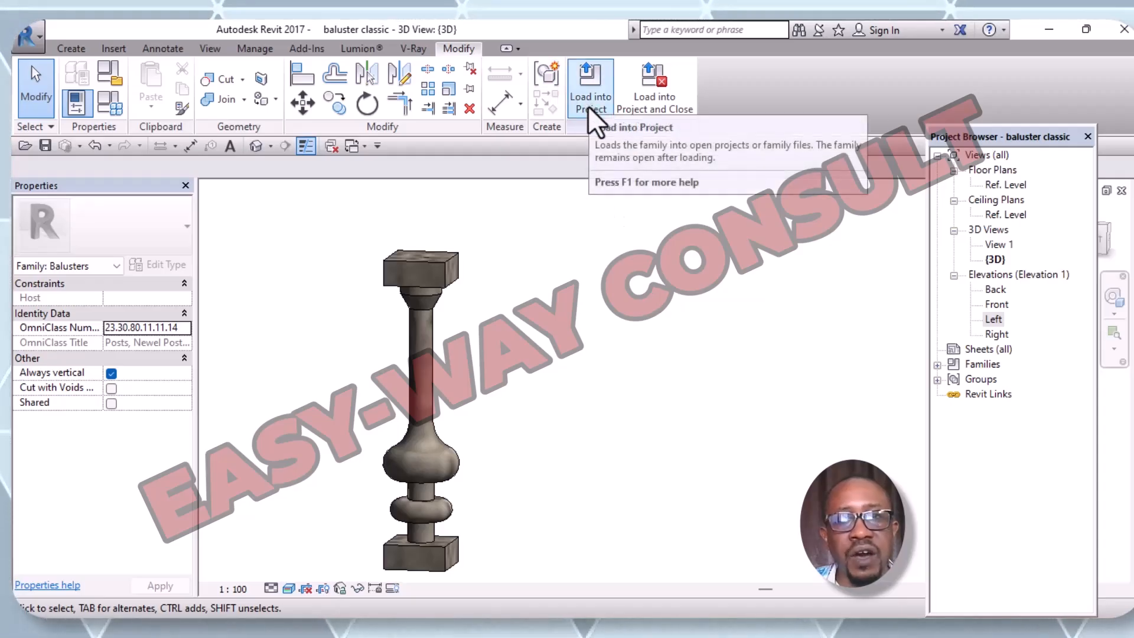
{"action": "left_click", "coordinate": [652, 109]}
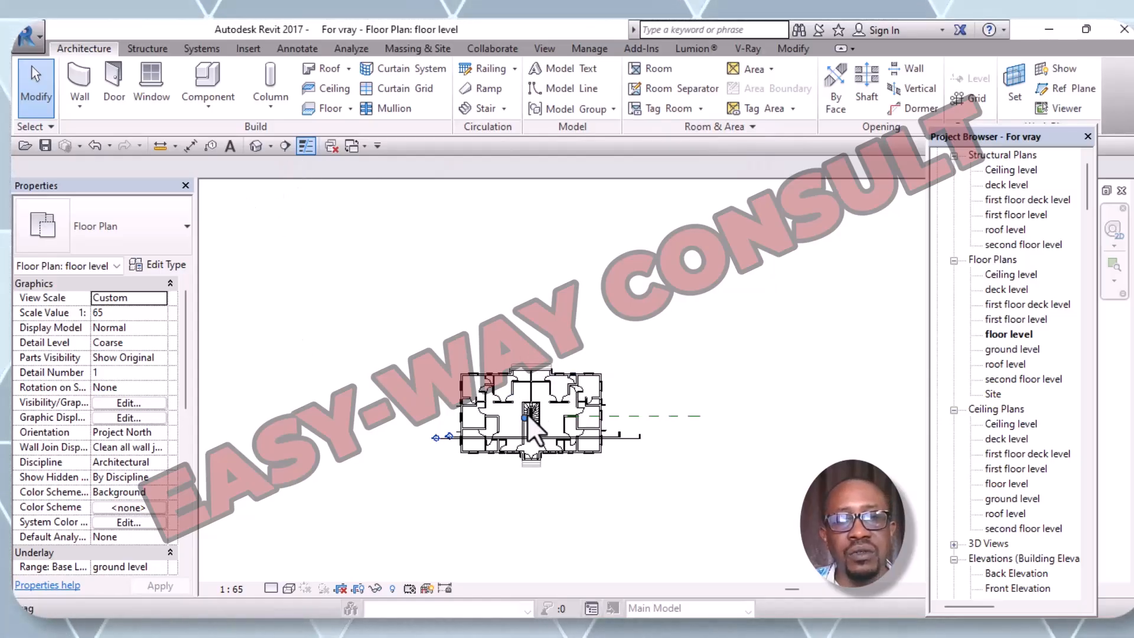
Create a new family from the Metric Profile-Rail template
{"action": "left_click", "coordinate": [34, 42]}
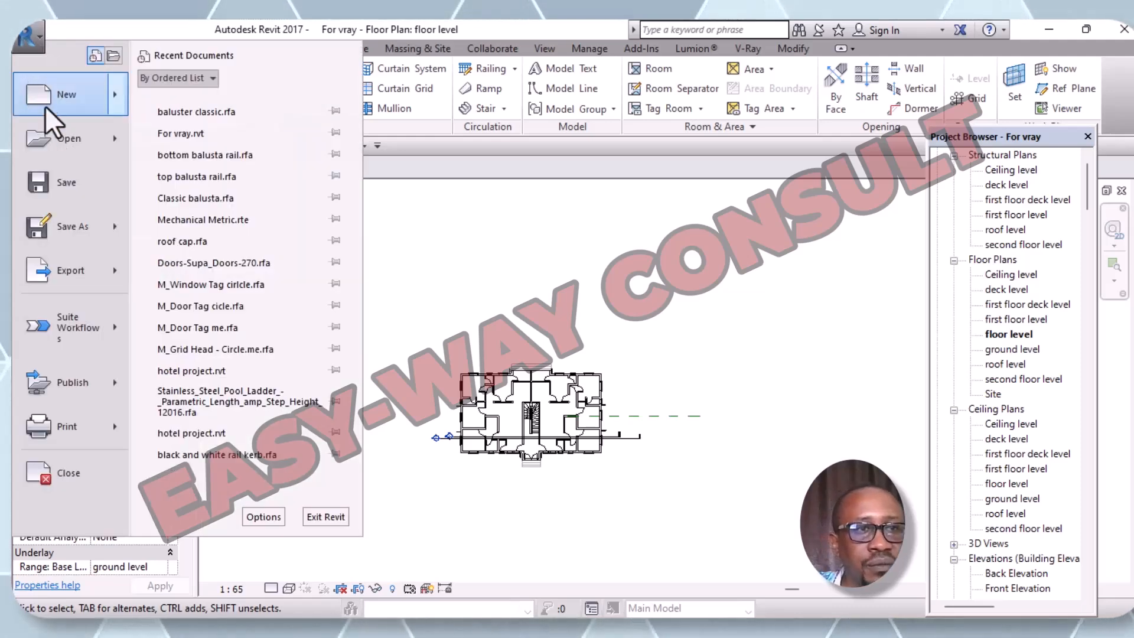
{"action": "mouse_move", "coordinate": [120, 100]}
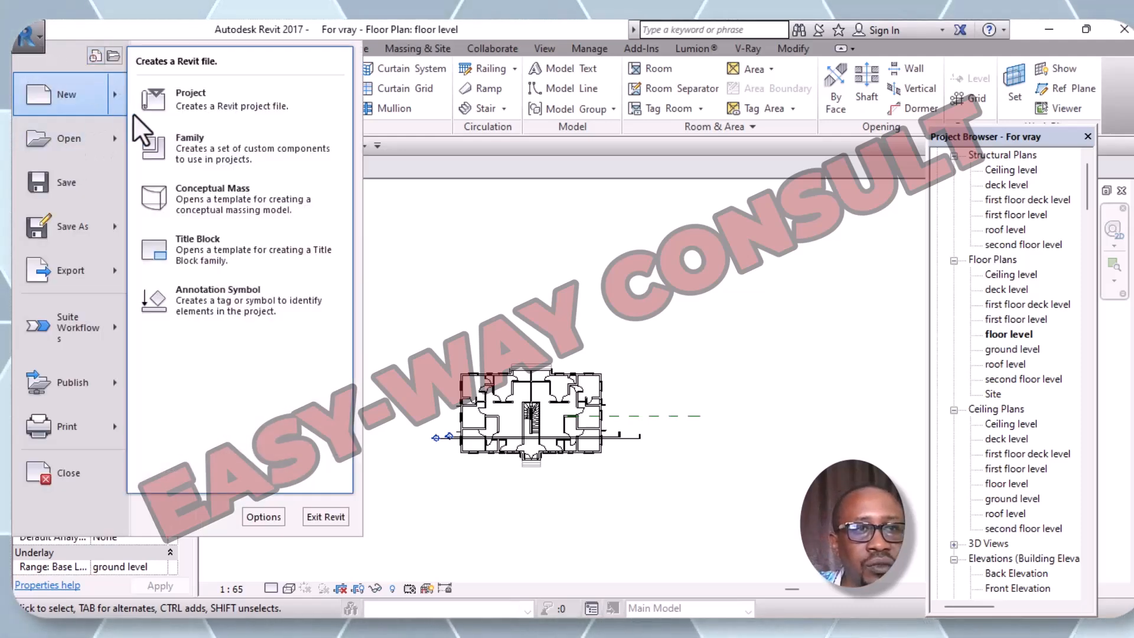
{"action": "left_click", "coordinate": [204, 151]}
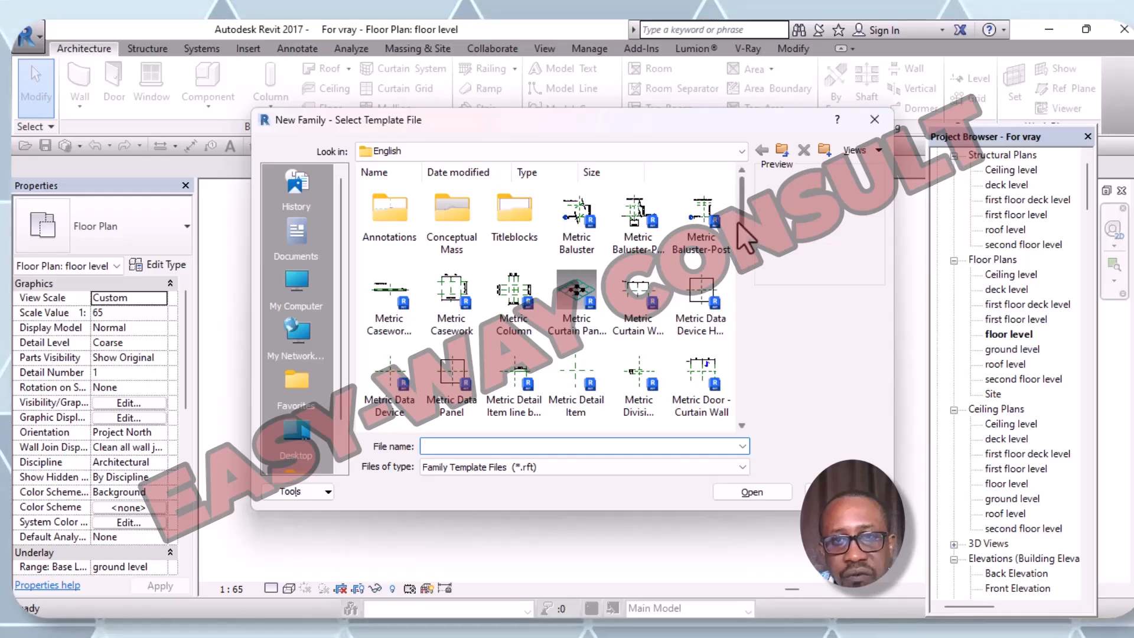
{"action": "left_click_drag", "start_coordinate": [744, 220], "coordinate": [745, 335]}
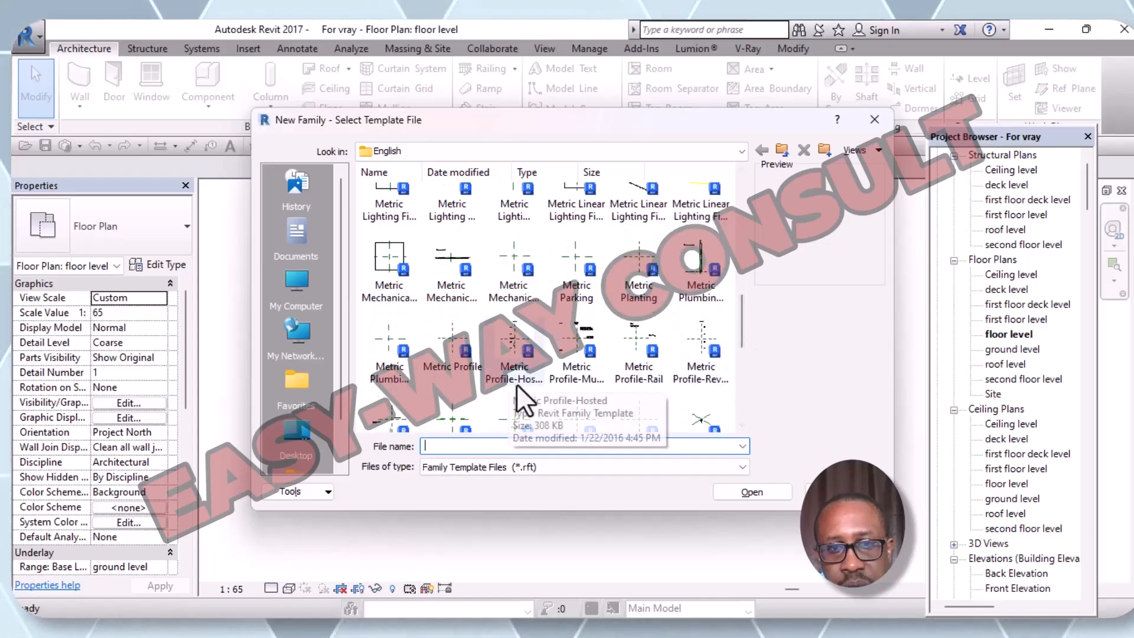
{"action": "left_click", "coordinate": [643, 370]}
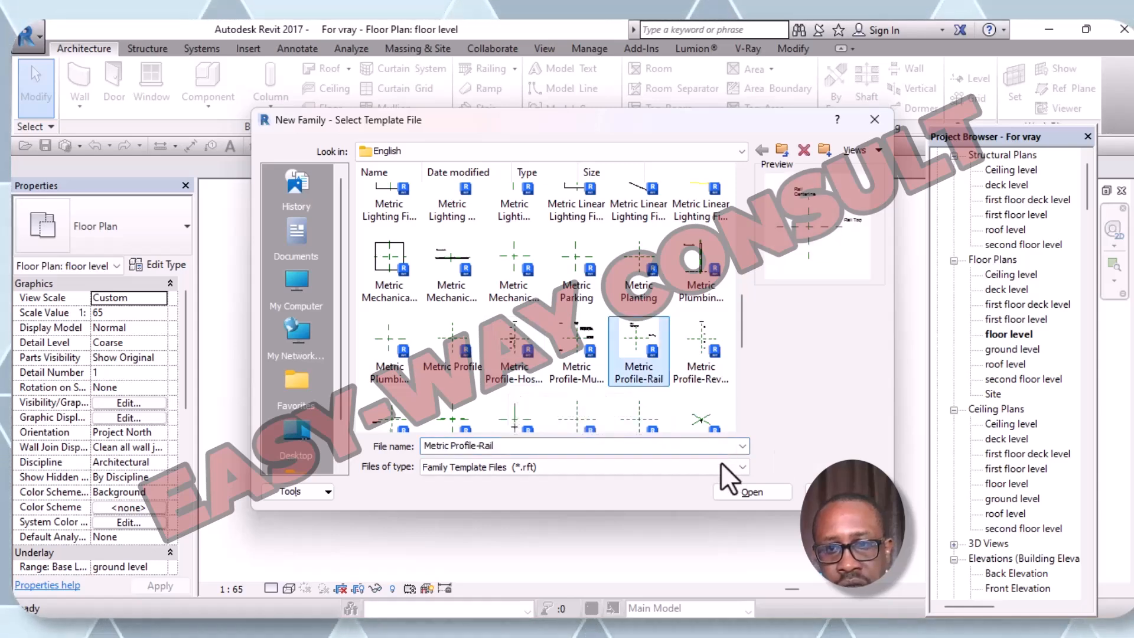
{"action": "left_click", "coordinate": [753, 494]}
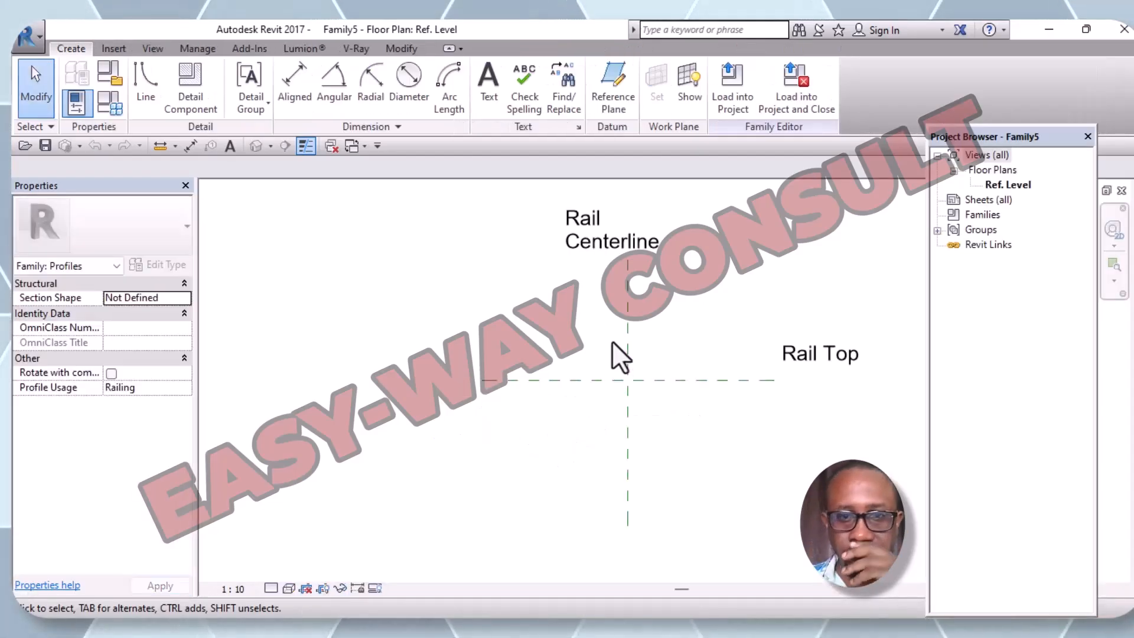
Sketch a rectangle about 233.5 mm wide and 81.2 mm high across the rail centerline, with its base on the Rail Top reference plane
{"action": "middle_click_drag", "start_coordinate": [610, 438], "coordinate": [537, 469]}
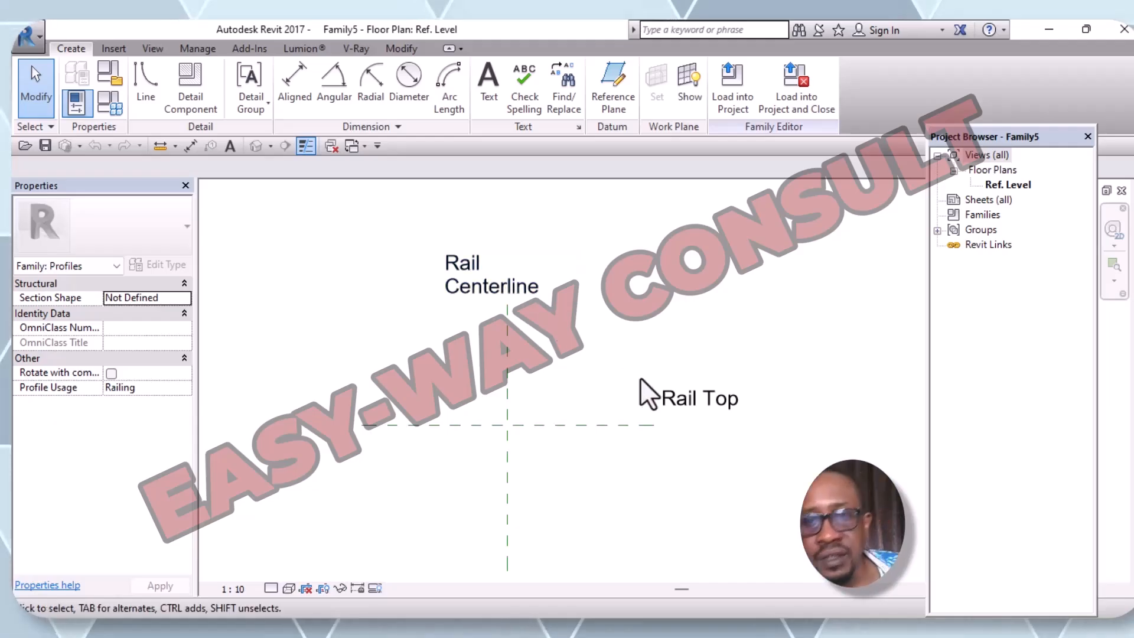
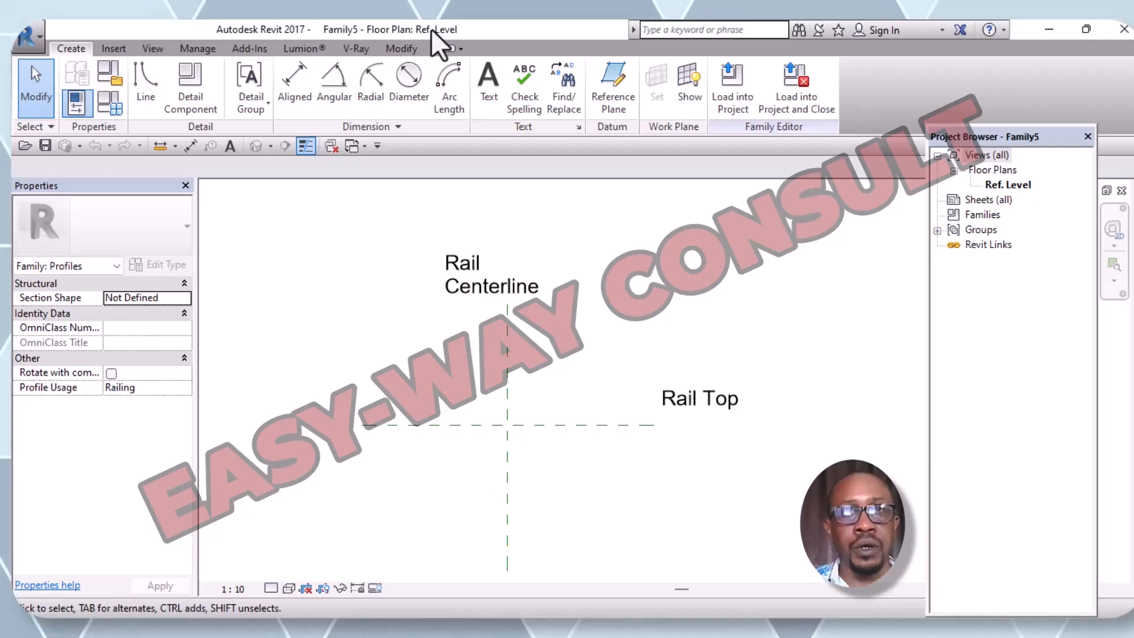
{"action": "left_click", "coordinate": [137, 112]}
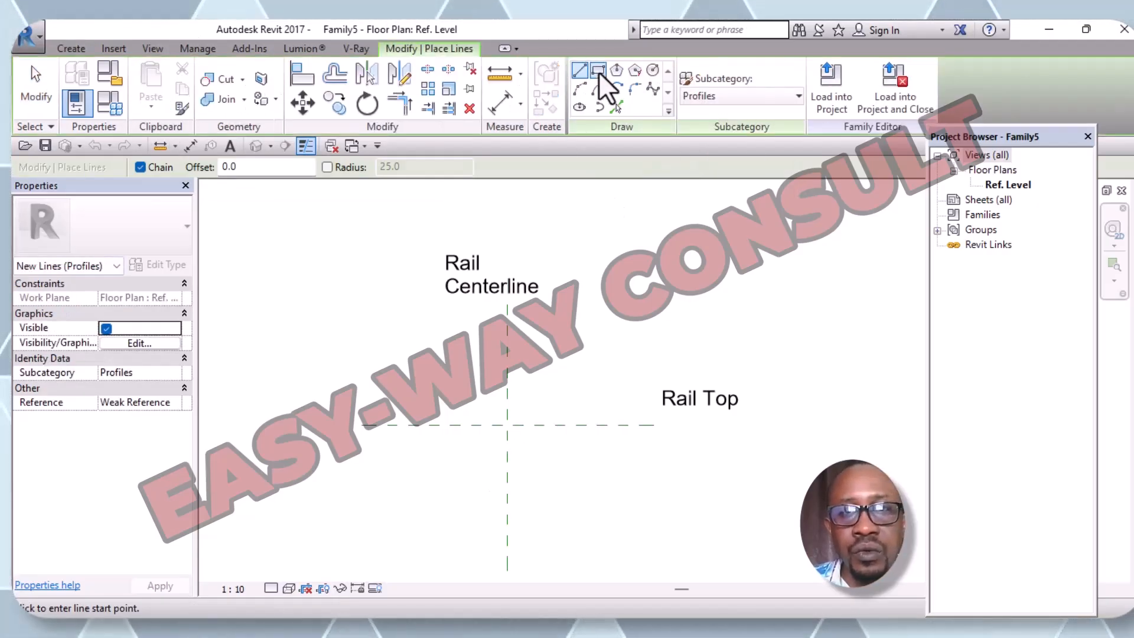
{"action": "left_click", "coordinate": [597, 70]}
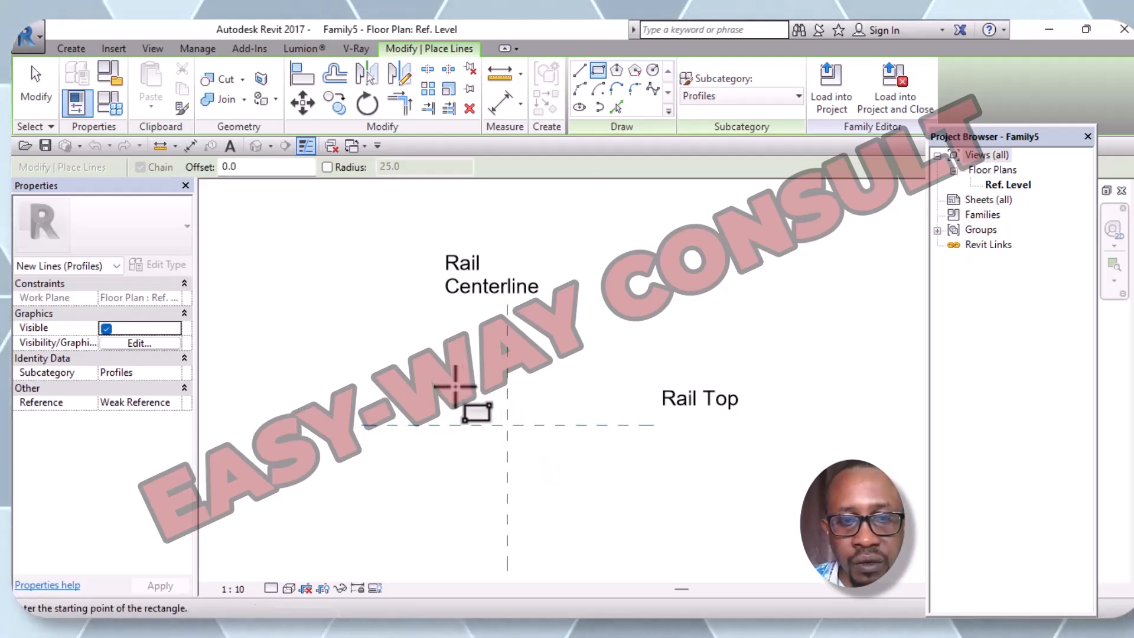
{"action": "left_click", "coordinate": [452, 387]}
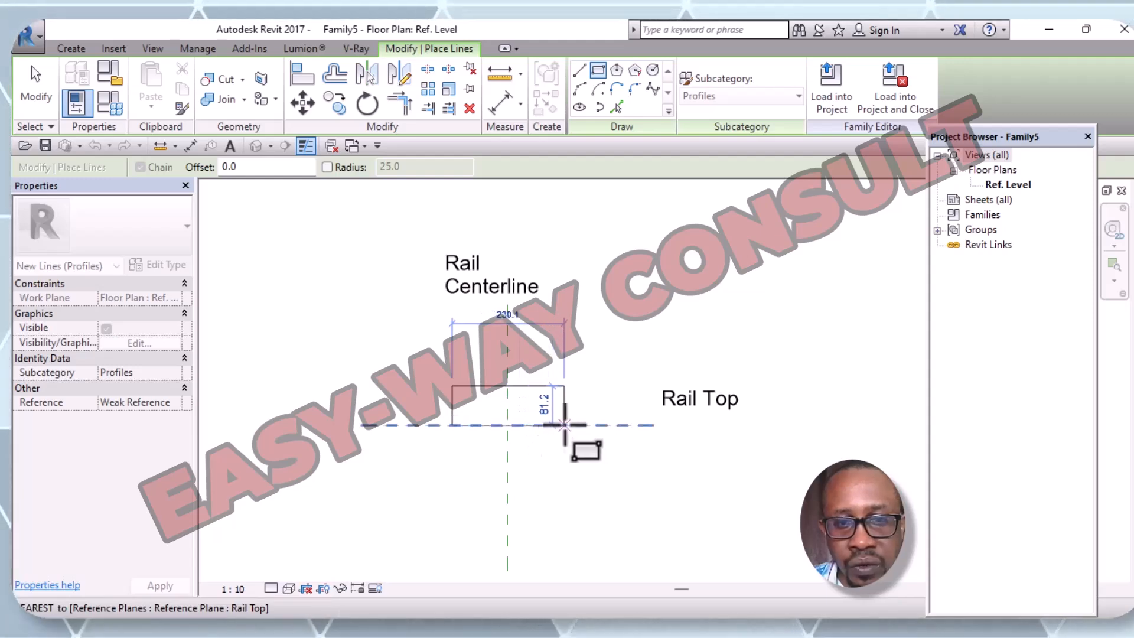
{"action": "left_click", "coordinate": [565, 424]}
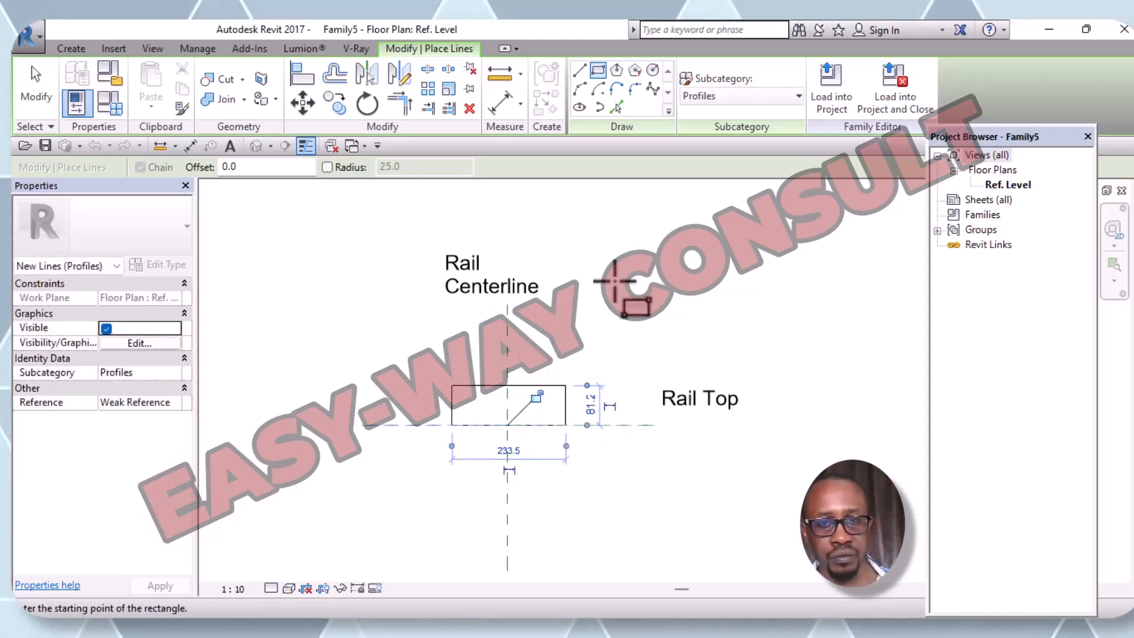
{"action": "key", "text": "Escape"}
{"action": "key", "text": "Escape"}
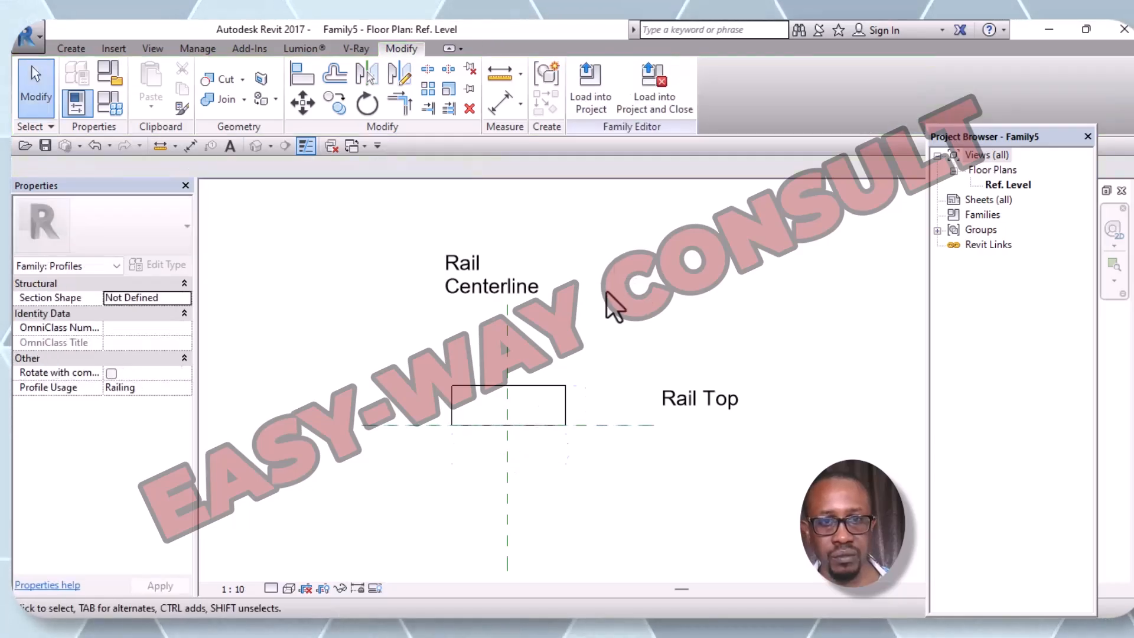
Set the rectangle's height above the Rail Top reference plane to 60 mm
{"action": "left_click", "coordinate": [530, 386]}
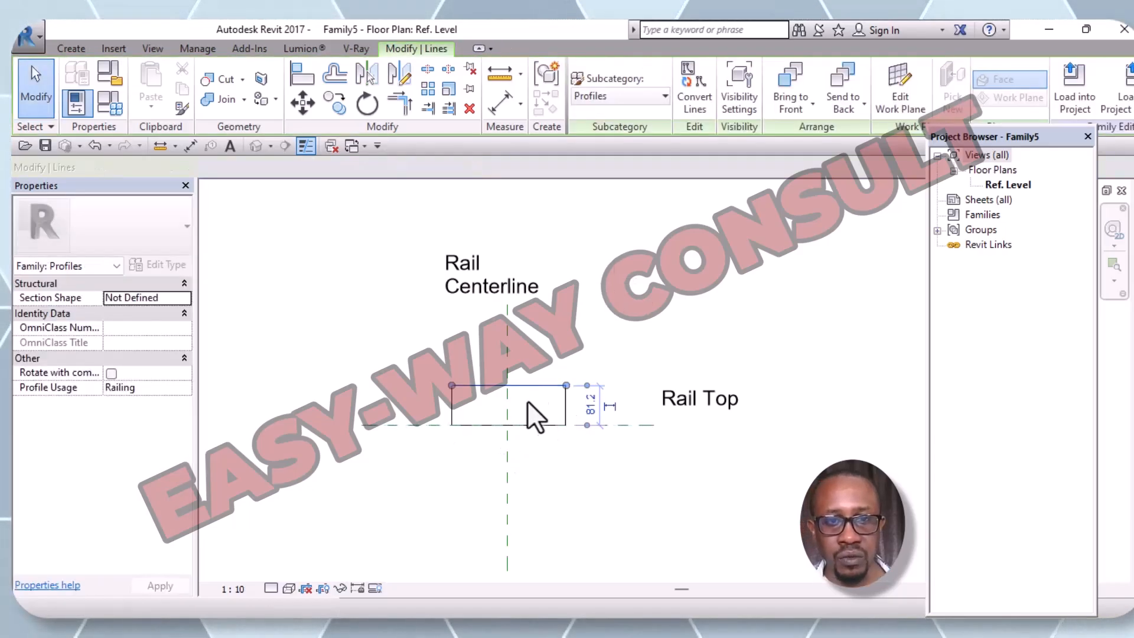
{"action": "left_click", "coordinate": [595, 411]}
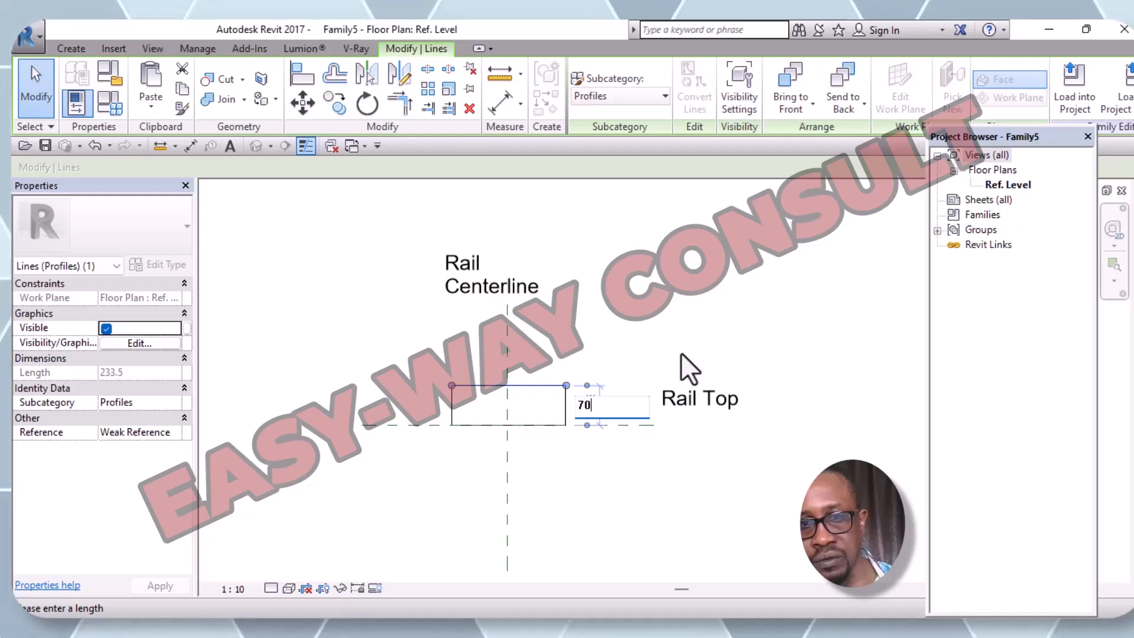
{"action": "key", "text": "BackSpace"}
{"action": "type", "text": "6"}
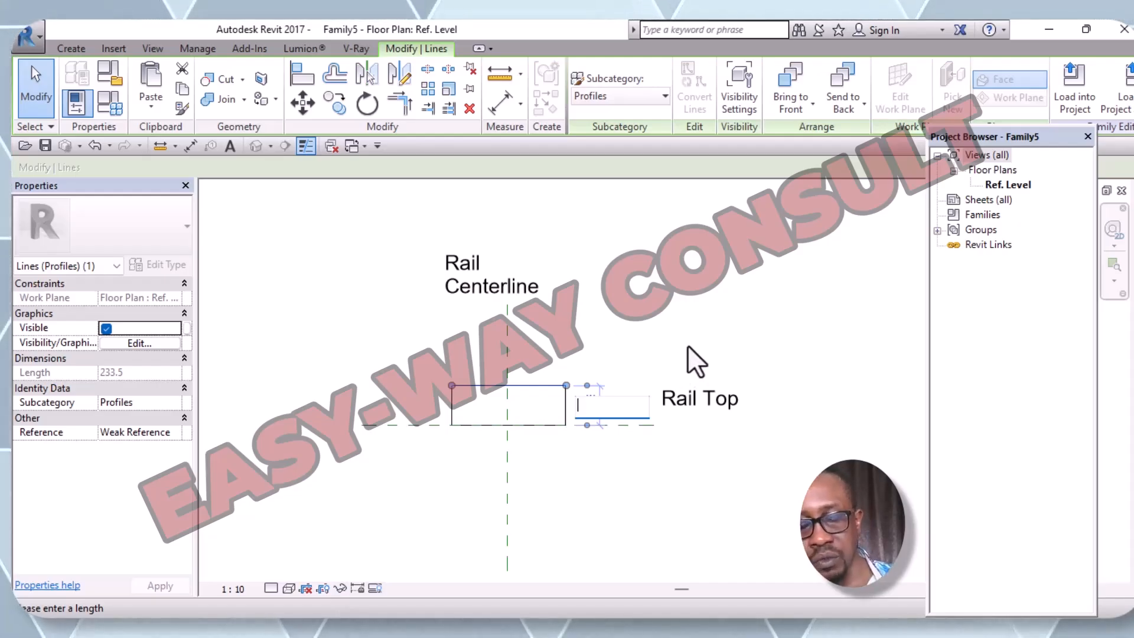
{"action": "type", "text": "0"}
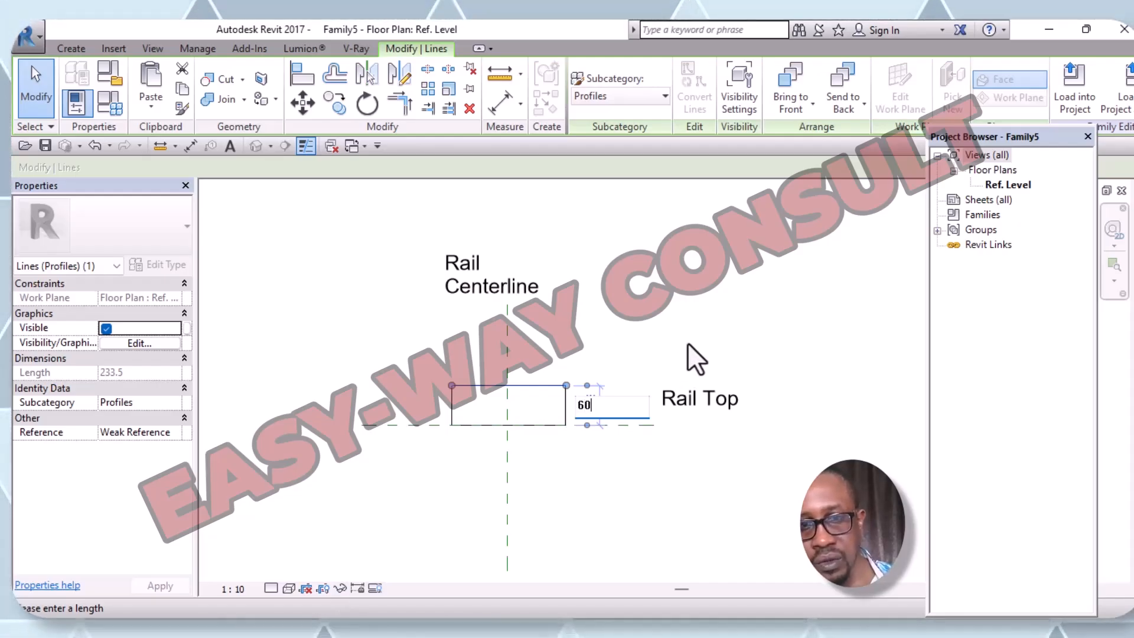
{"action": "key", "text": "Return"}
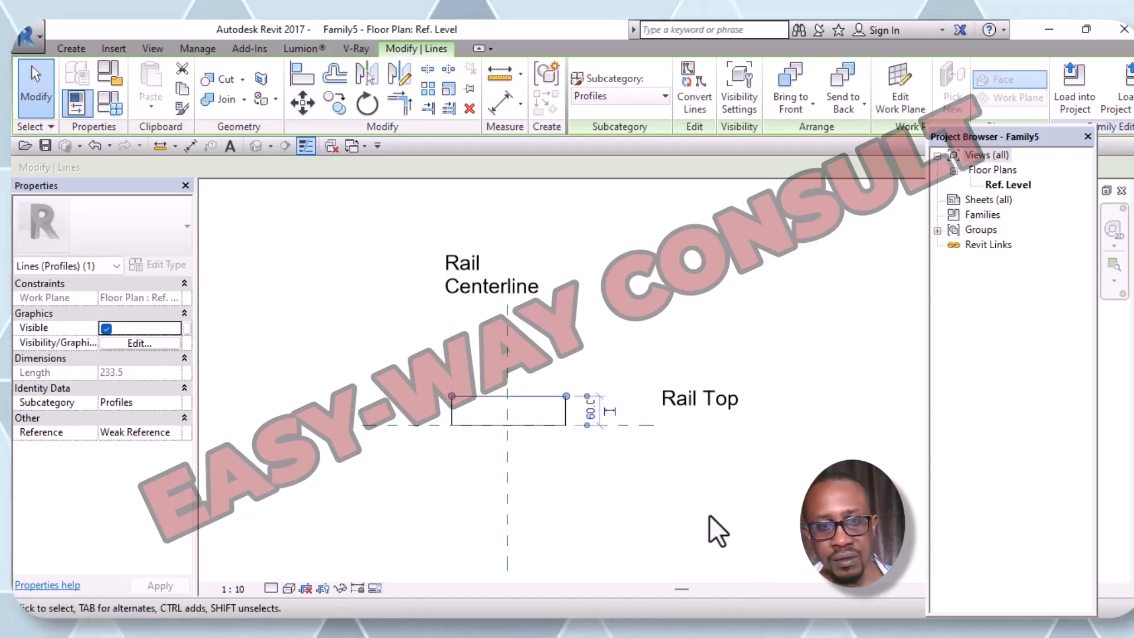
{"action": "left_click", "coordinate": [567, 409]}
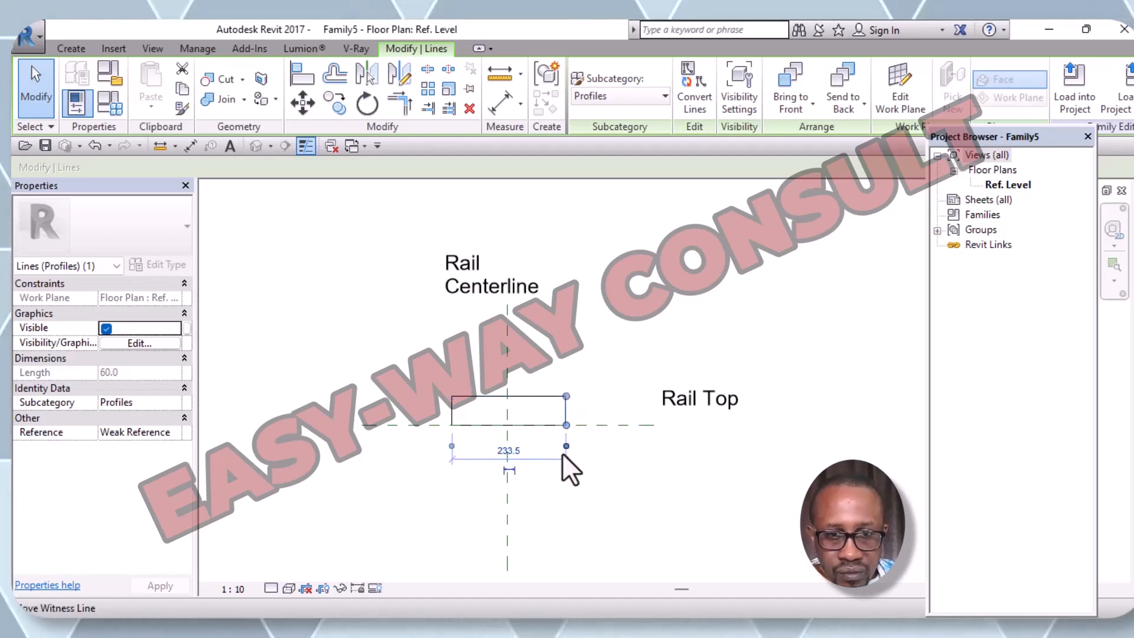
{"action": "left_click_drag", "start_coordinate": [564, 446], "coordinate": [508, 450]}
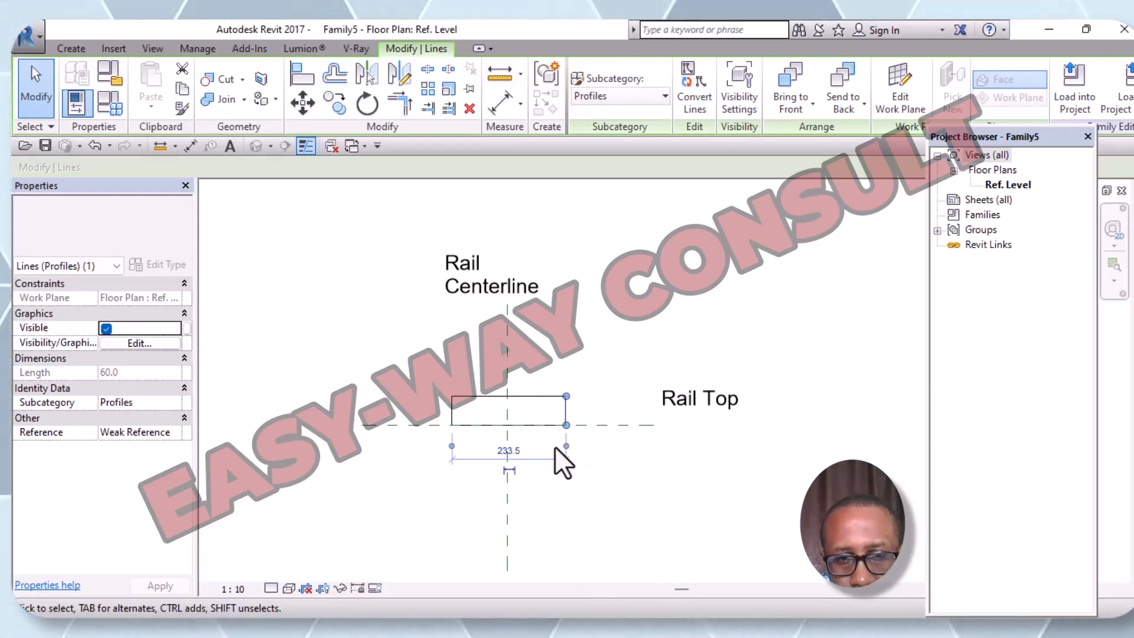
{"action": "mouse_move", "coordinate": [566, 448]}
{"action": "left_mouse_down"}
{"action": "mouse_move", "coordinate": [508, 447]}
{"action": "mouse_move", "coordinate": [565, 446]}
{"action": "mouse_move", "coordinate": [558, 440]}
{"action": "left_mouse_up"}
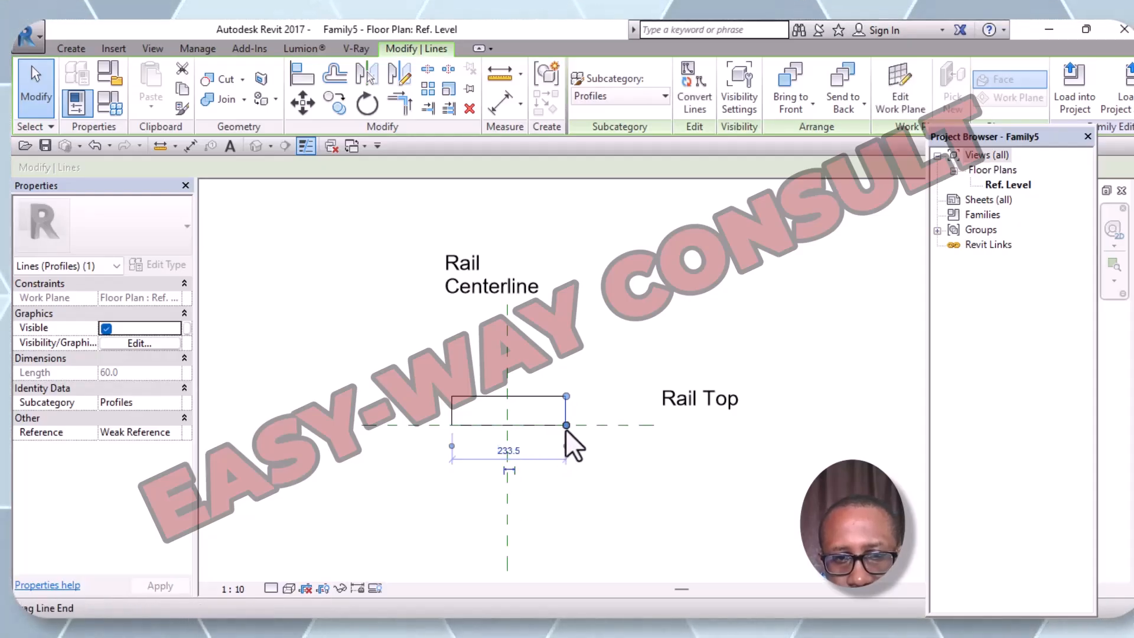
{"action": "left_click", "coordinate": [567, 490]}
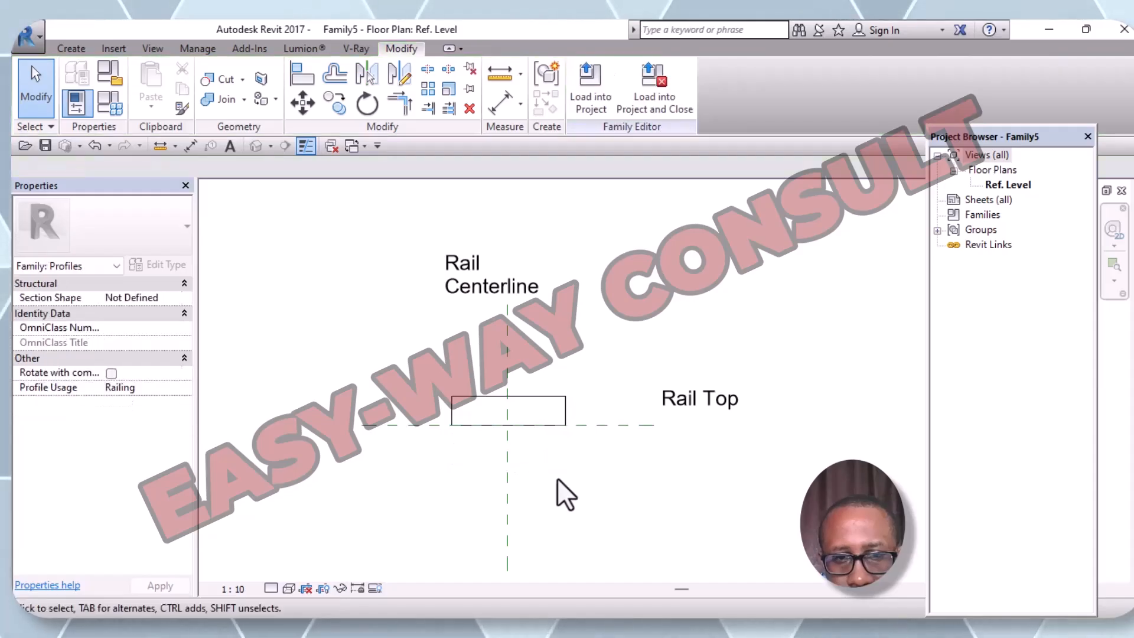
Reference the right edge's temporary dimension to the rail centerline and set that distance to 60 mm
{"action": "left_click", "coordinate": [566, 409]}
{"action": "left_click_drag", "start_coordinate": [455, 448], "coordinate": [506, 450]}
{"action": "left_click", "coordinate": [540, 452]}
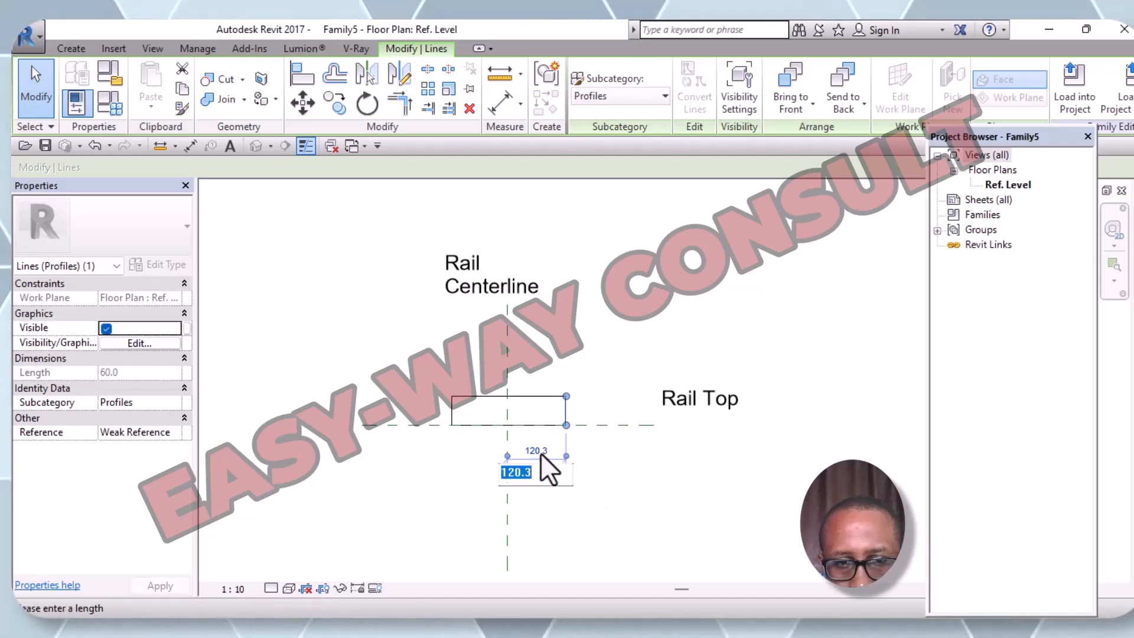
{"action": "type", "text": "60"}
{"action": "key", "text": "Return"}
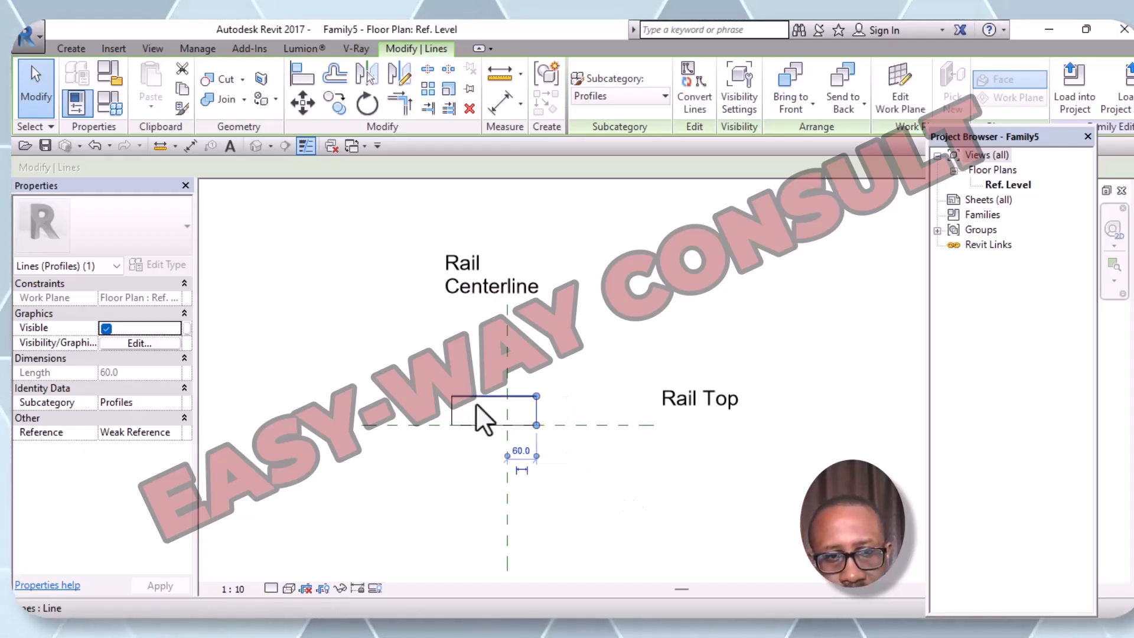
Set the rectangle's overall width to 120 mm by repositioning its left edge
{"action": "left_click", "coordinate": [453, 413]}
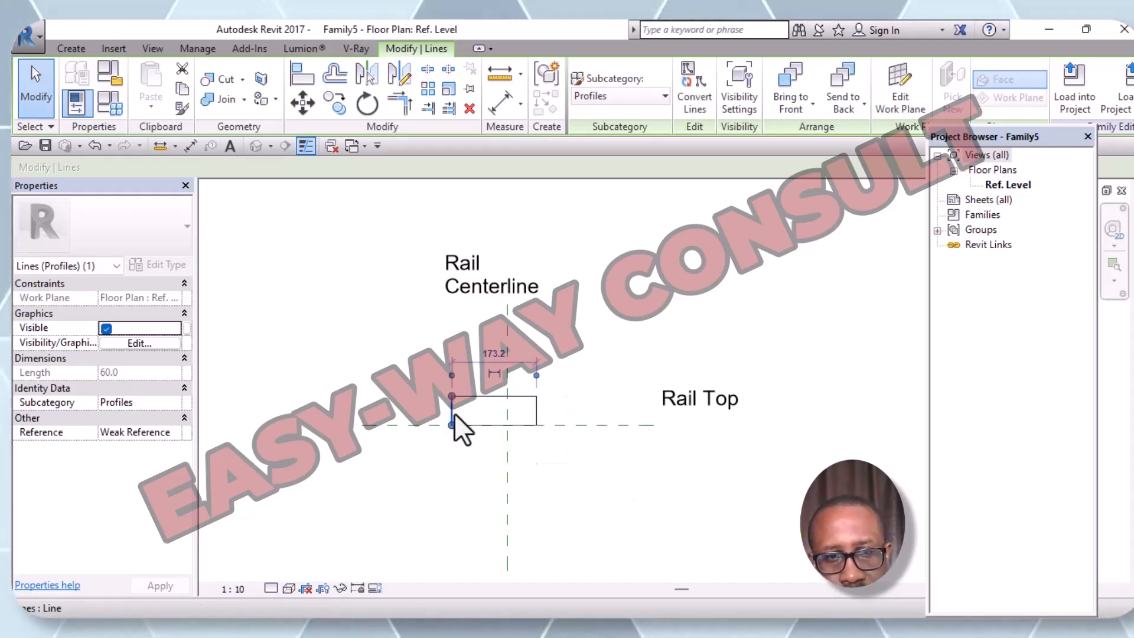
{"action": "left_click", "coordinate": [493, 353]}
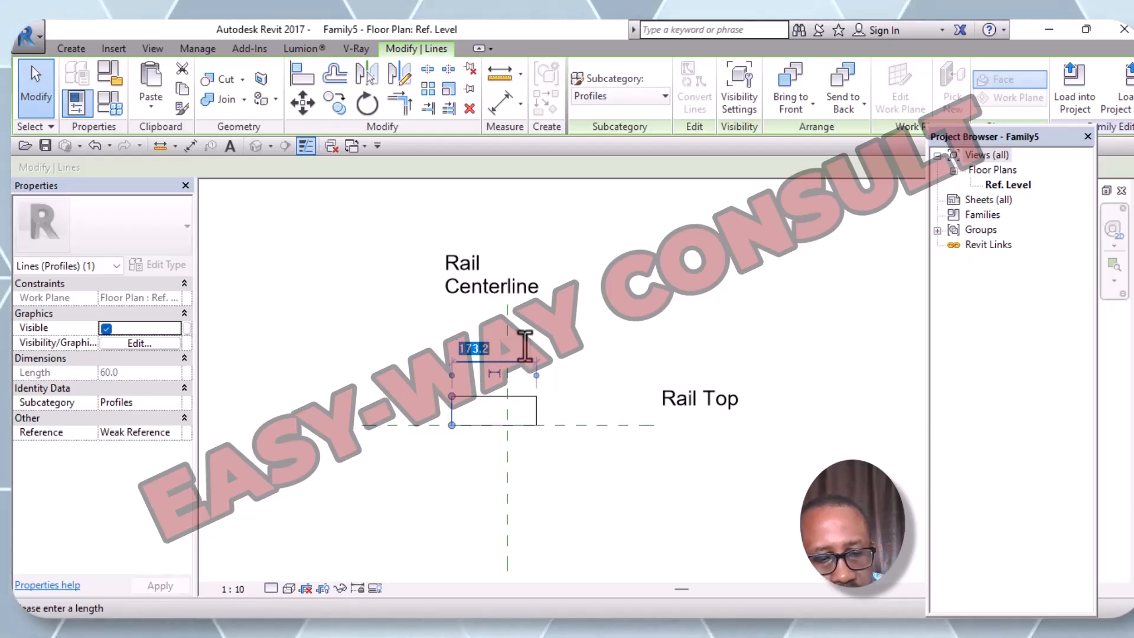
{"action": "type", "text": "120"}
{"action": "key", "text": "Return"}
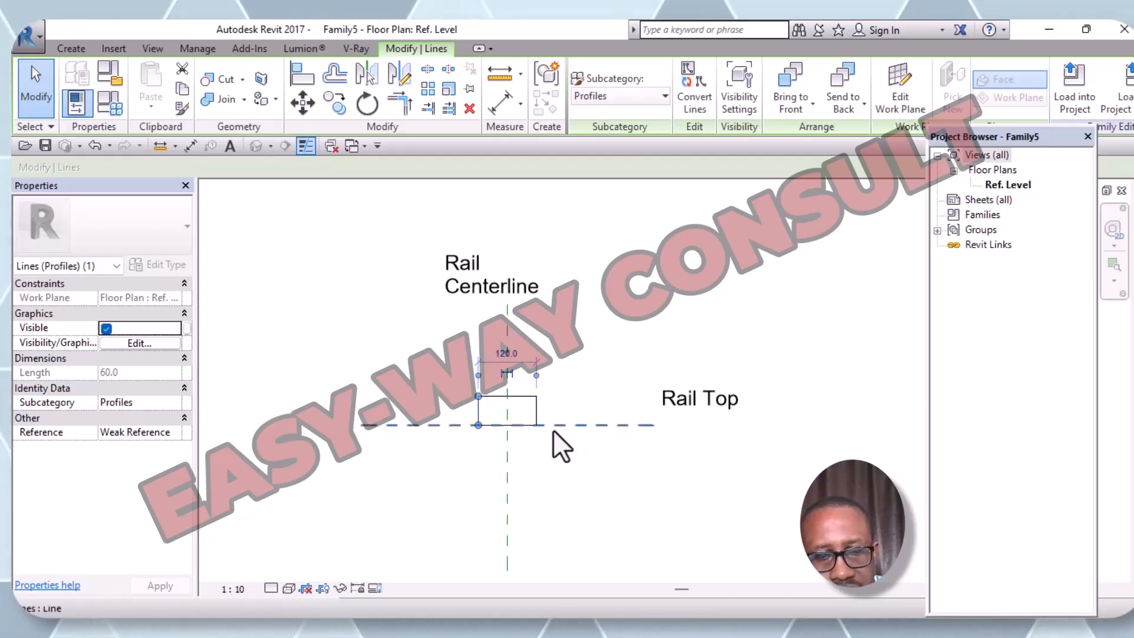
{"action": "left_click", "coordinate": [585, 467]}
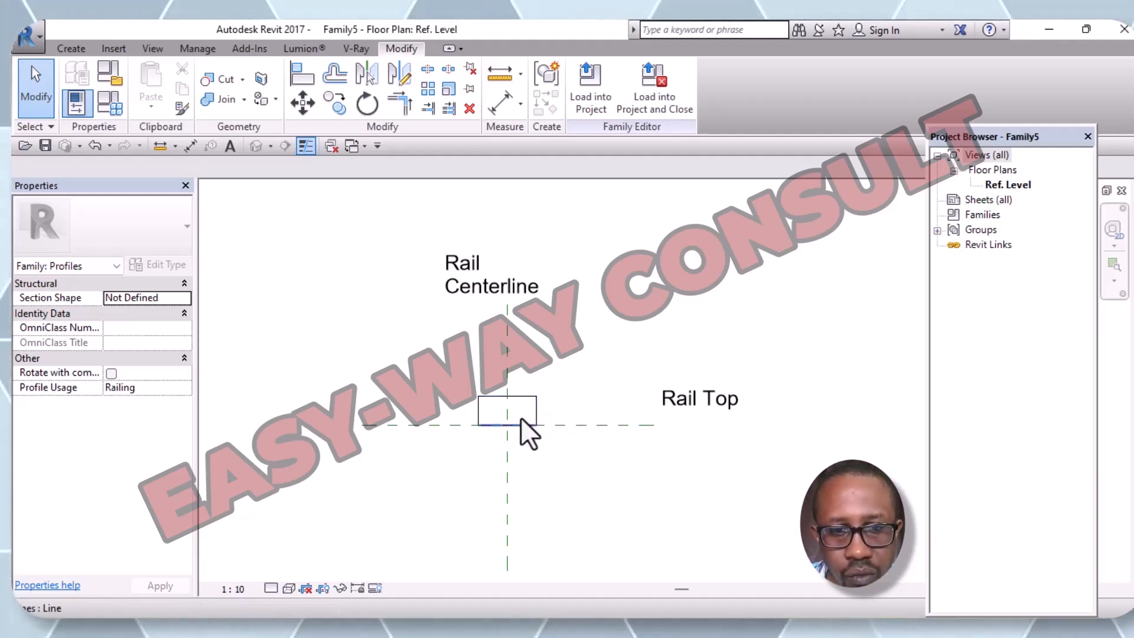
Open the distance between the rectangle's right edge and the rail centerline for editing
{"action": "left_click", "coordinate": [537, 407]}
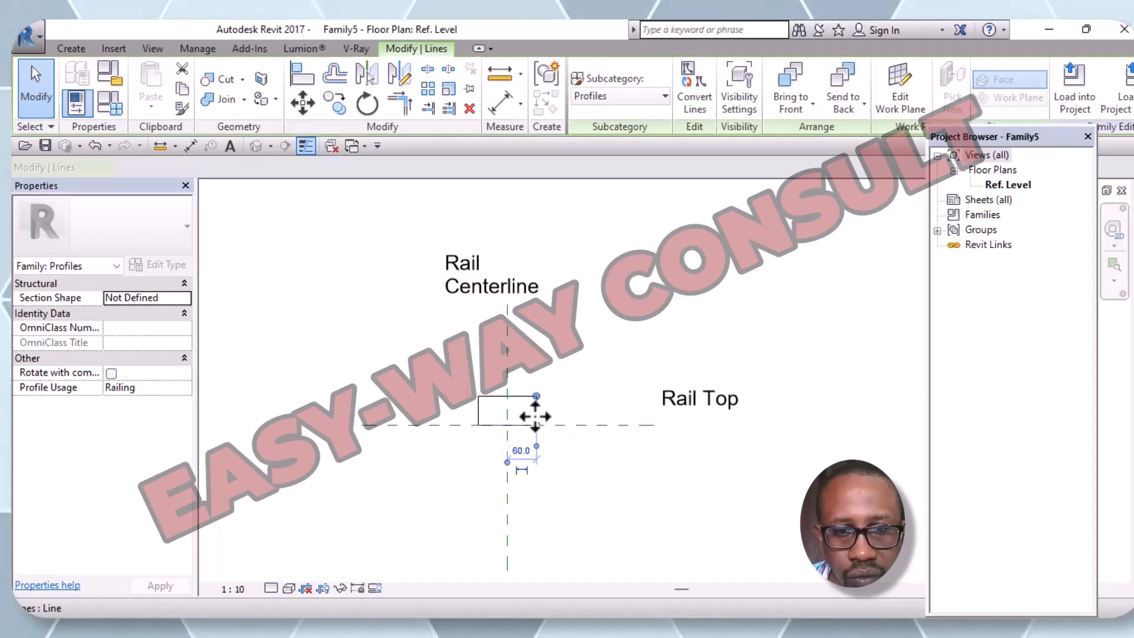
{"action": "left_click", "coordinate": [520, 451]}
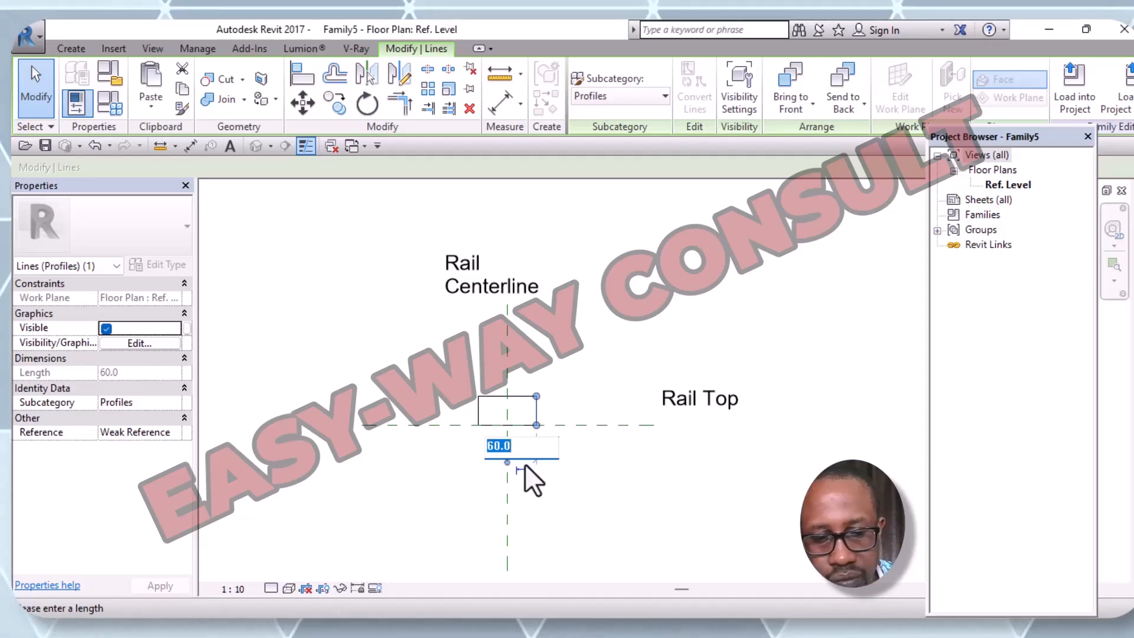
Set the rectangle's right edge 80 from the rail centerline
{"action": "type", "text": "80"}
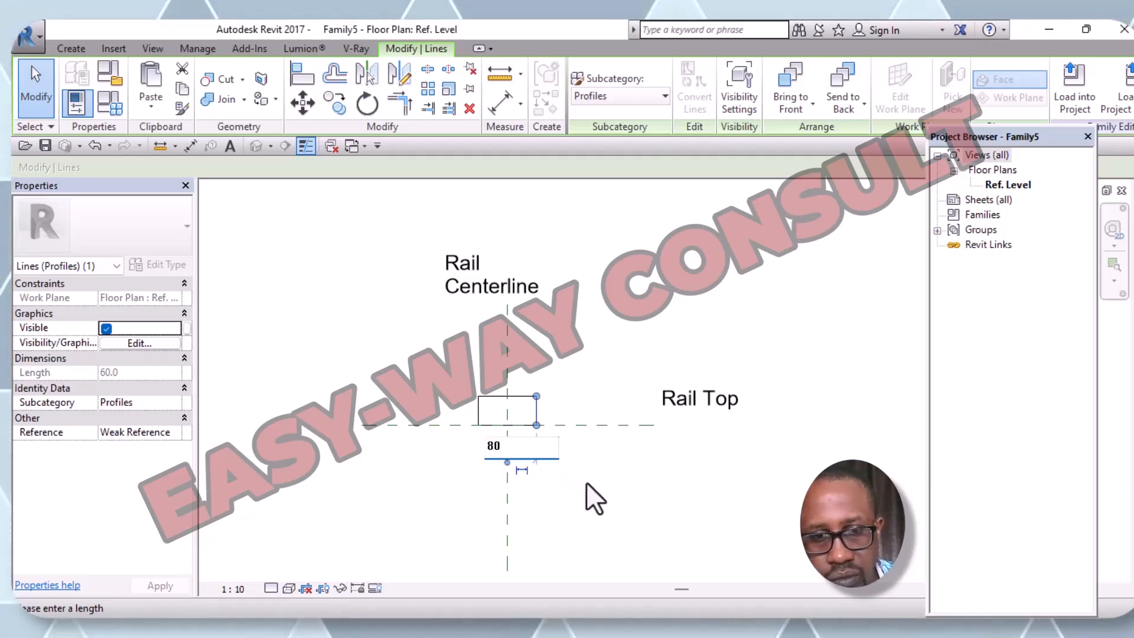
{"action": "key", "text": "Return"}
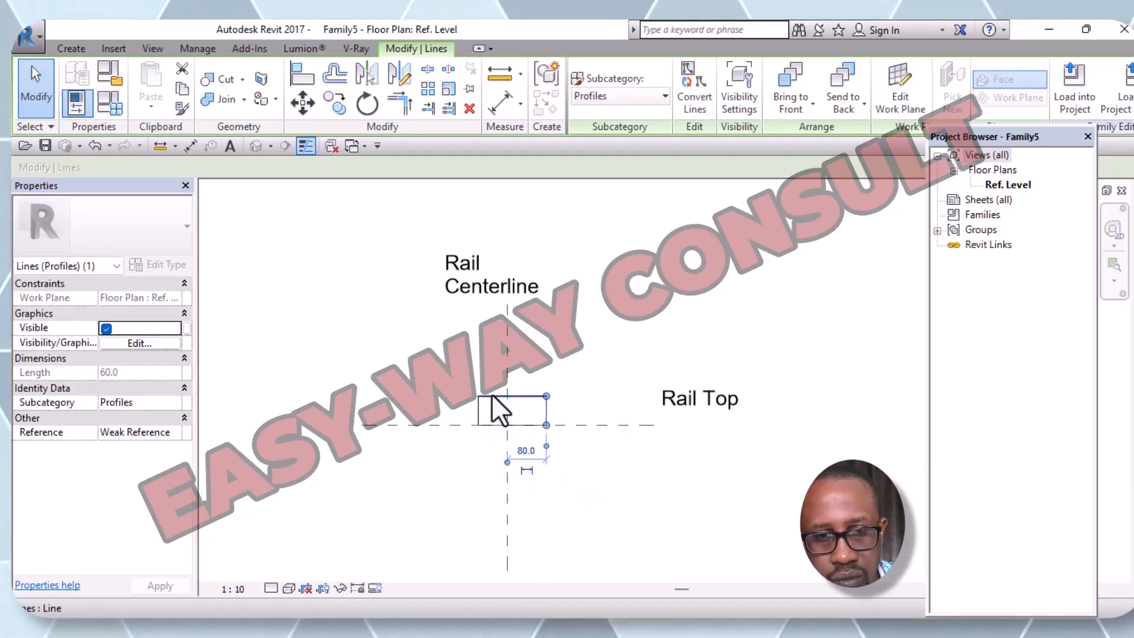
{"action": "left_click", "coordinate": [497, 441]}
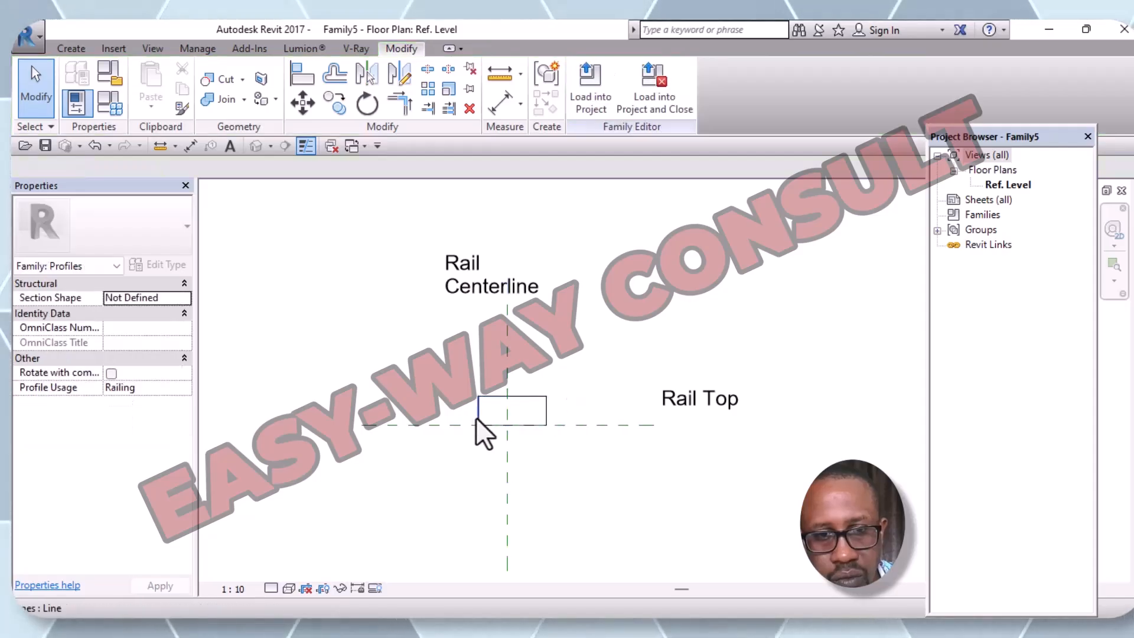
Move the rectangle's left edge by setting the overall profile width to 160
{"action": "left_click", "coordinate": [477, 417]}
{"action": "left_click", "coordinate": [506, 356]}
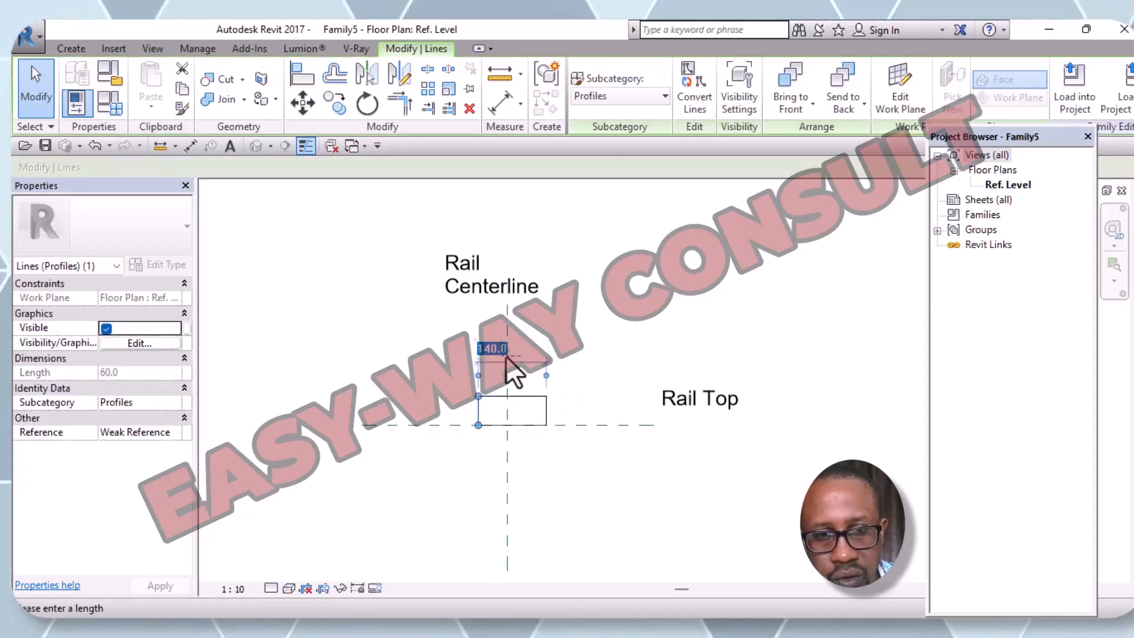
{"action": "type", "text": "160"}
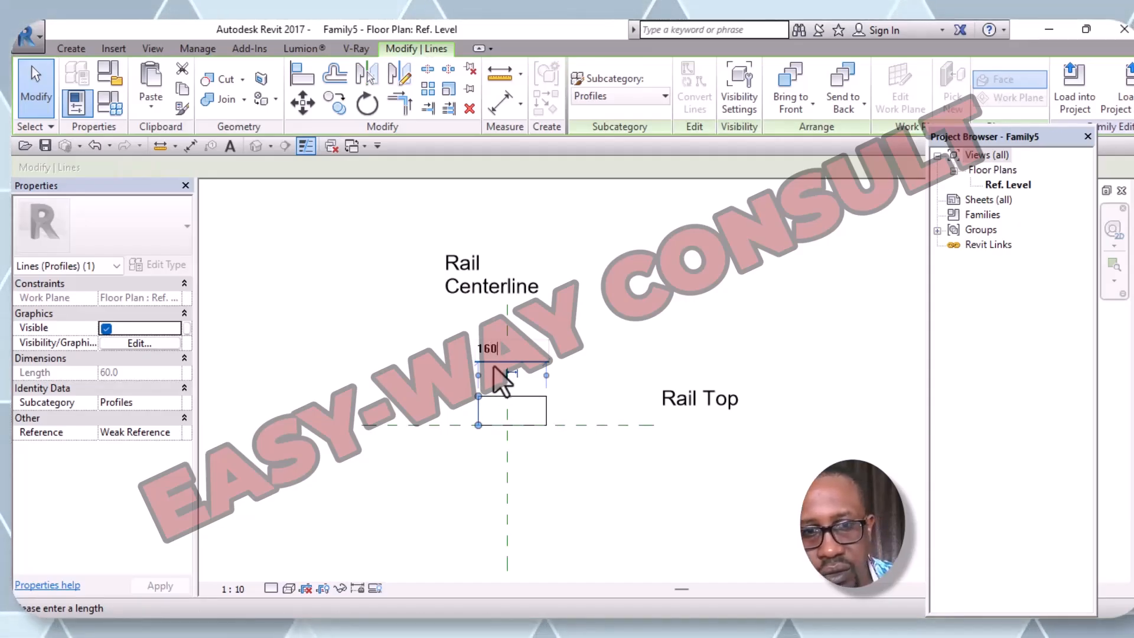
{"action": "key", "text": "Return"}
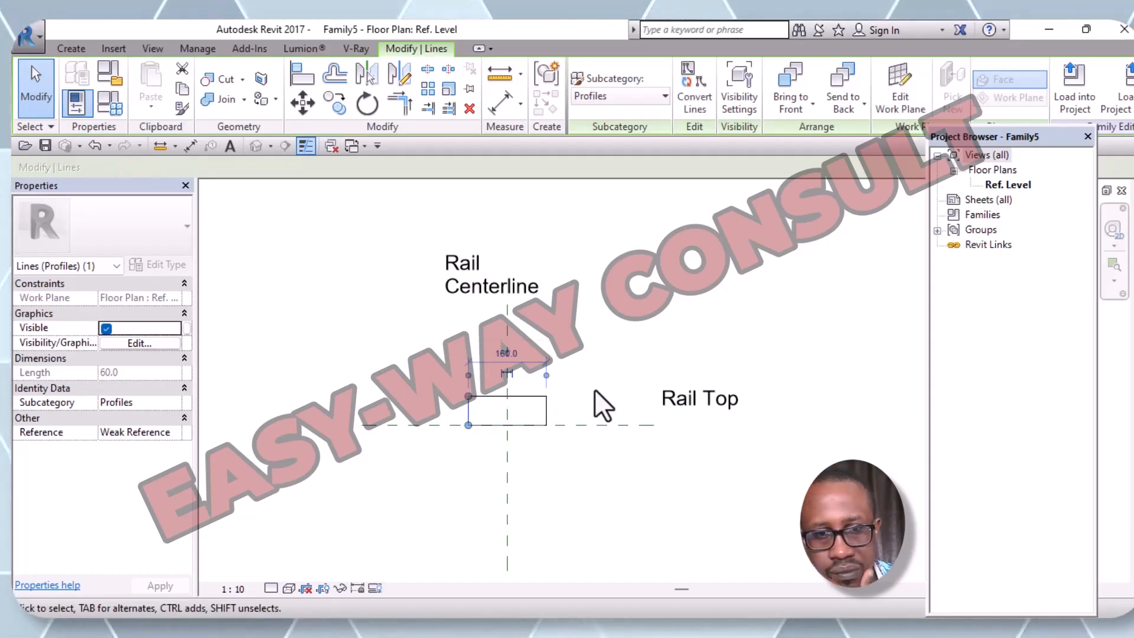
{"action": "left_click", "coordinate": [596, 388]}
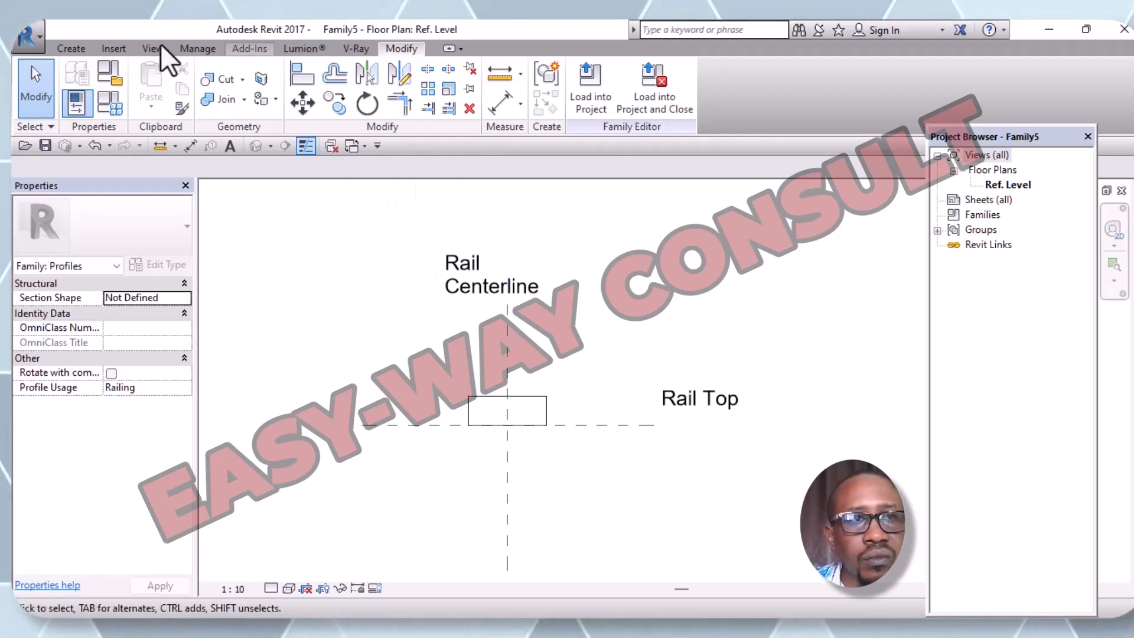
Round the rectangle's upper-left corner with a fillet arc of about 40 radius
{"action": "left_click", "coordinate": [70, 49]}
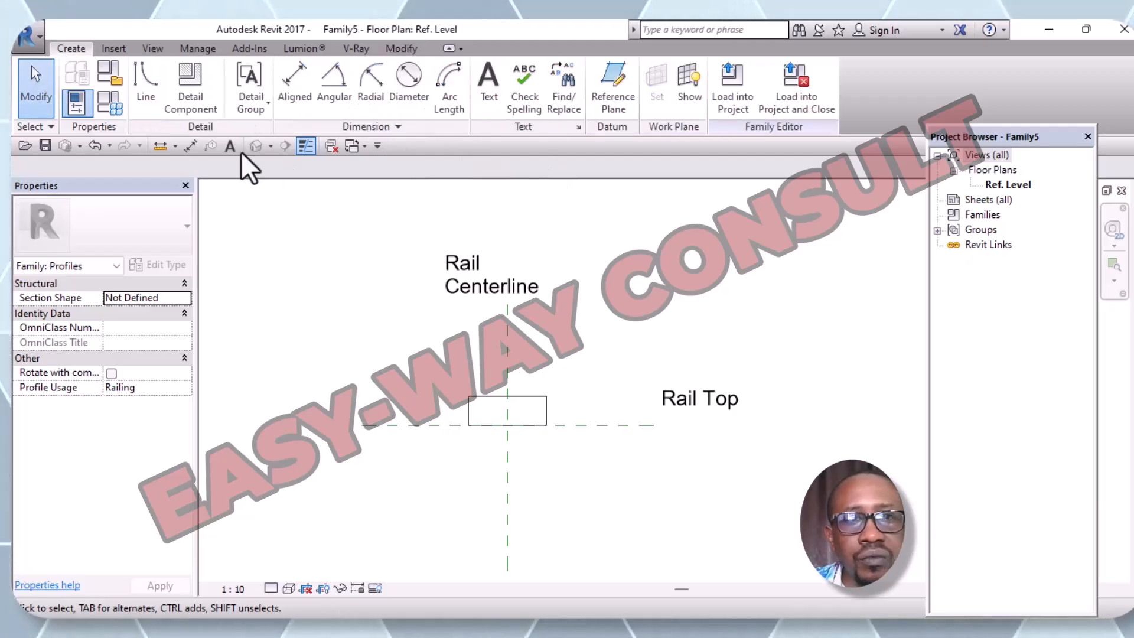
{"action": "left_click", "coordinate": [145, 88]}
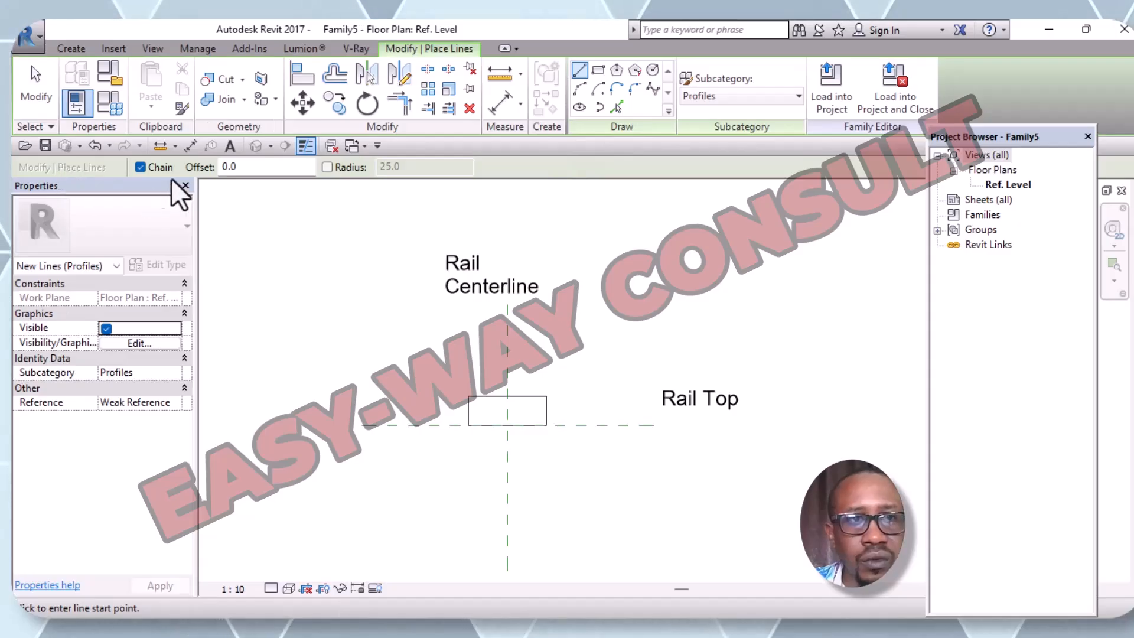
{"action": "left_click", "coordinate": [227, 164]}
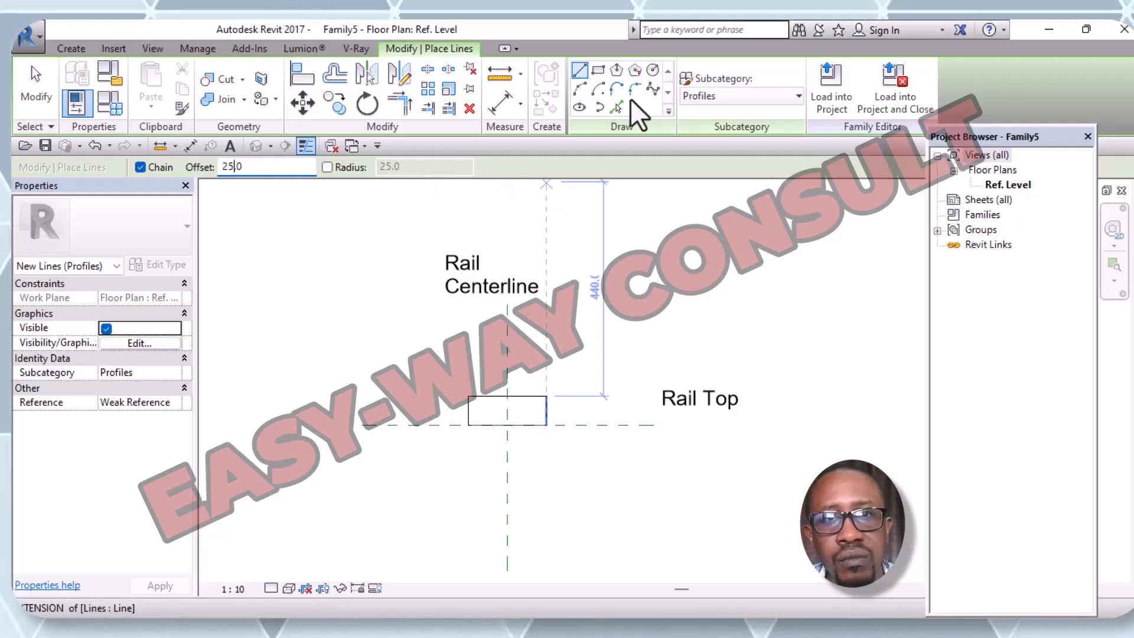
{"action": "left_click", "coordinate": [634, 89]}
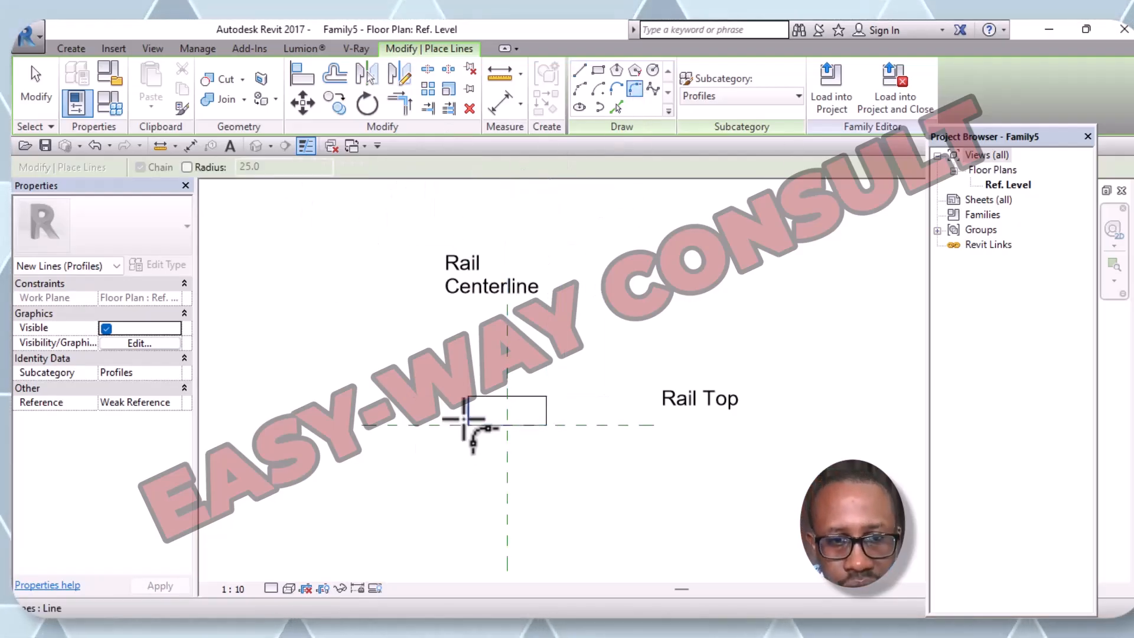
{"action": "scroll", "coordinate": [470, 418], "scroll_direction": "up", "scroll_amount": 1}
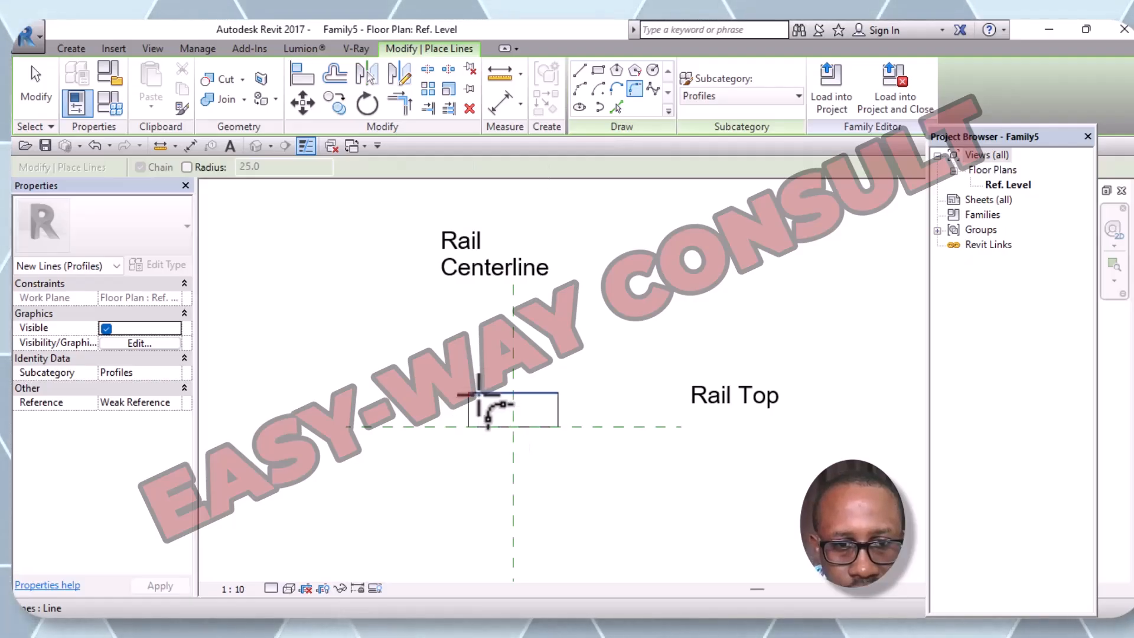
{"action": "left_click", "coordinate": [479, 393]}
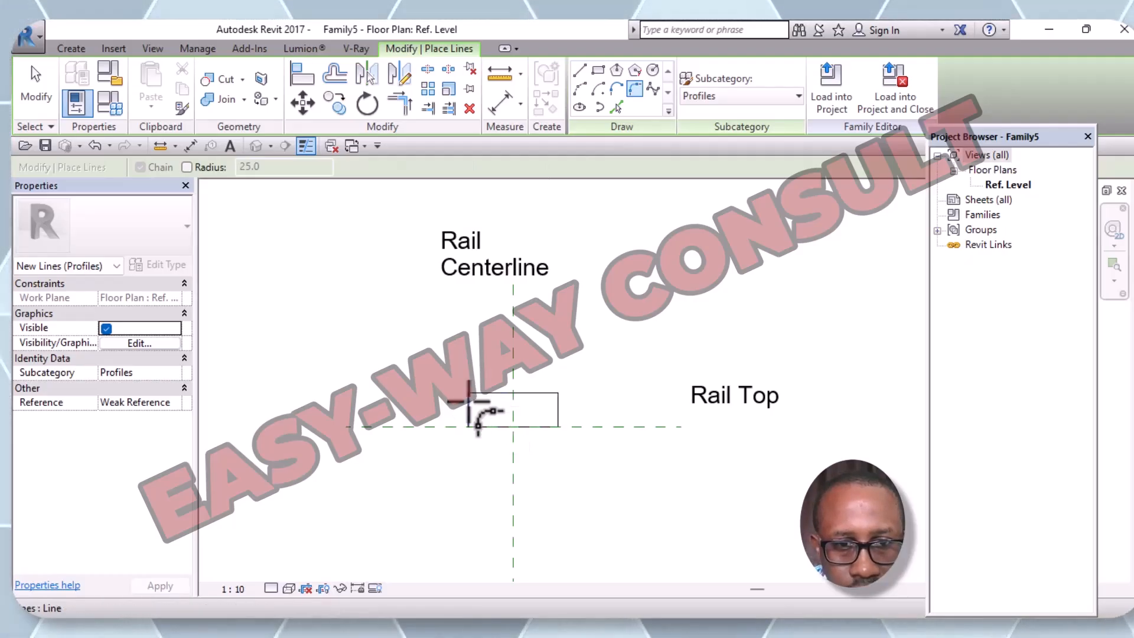
{"action": "left_click", "coordinate": [470, 407]}
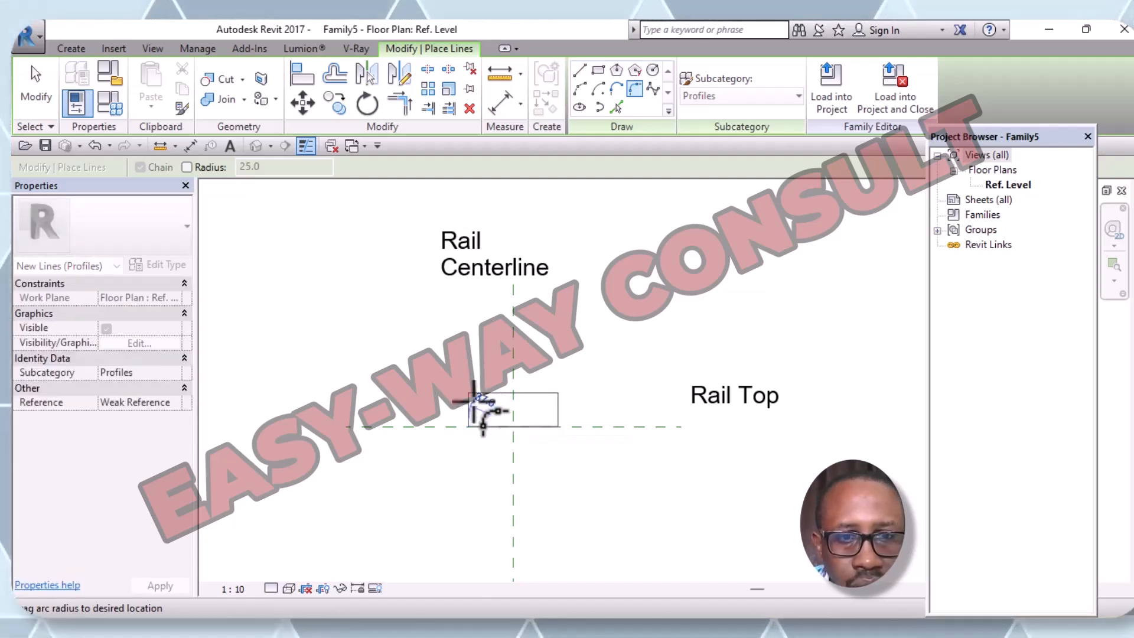
{"action": "left_click", "coordinate": [475, 405]}
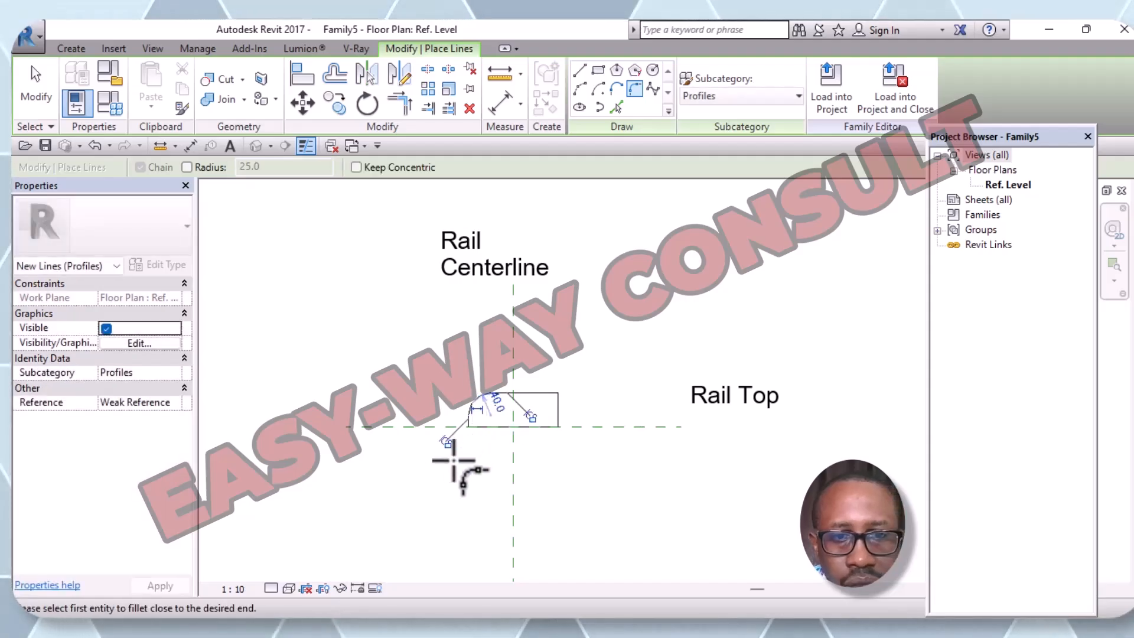
{"action": "key", "text": "Escape"}
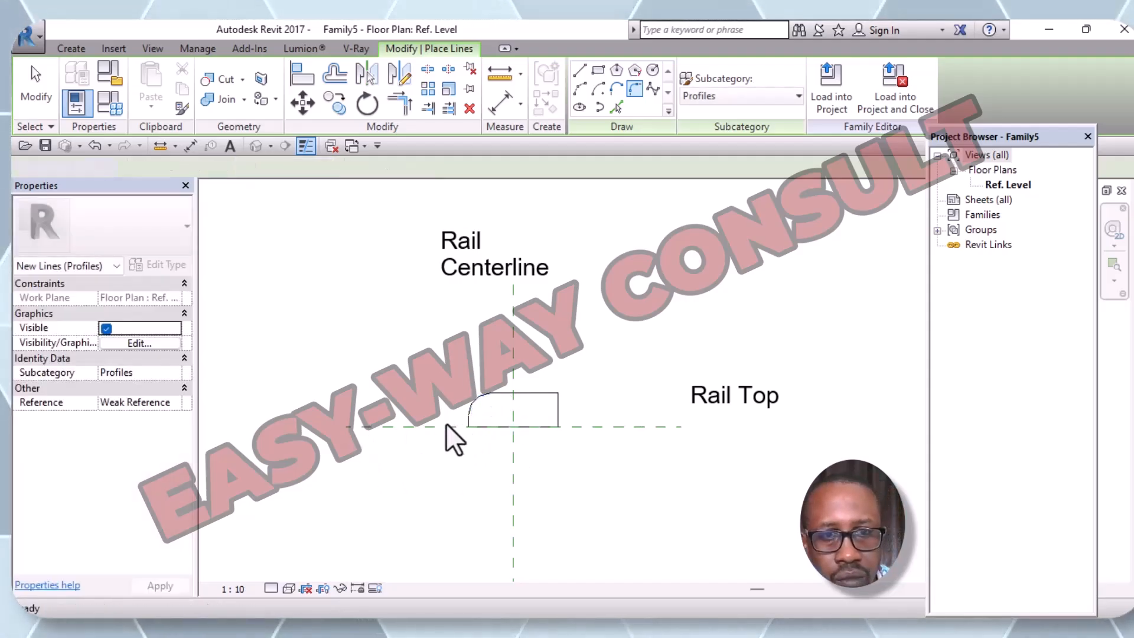
{"action": "key", "text": "Escape"}
Try to change the upper-left arc's dimension to 25, and undo back to the plain rectangle
{"action": "left_click", "coordinate": [476, 405]}
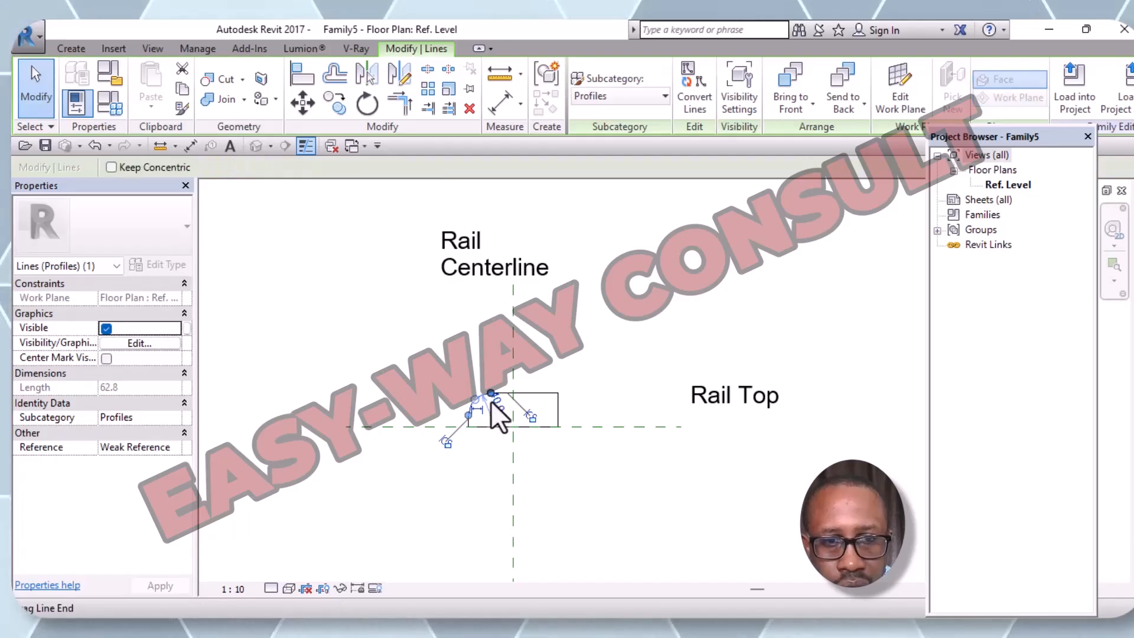
{"action": "left_click_drag", "start_coordinate": [498, 405], "coordinate": [496, 397]}
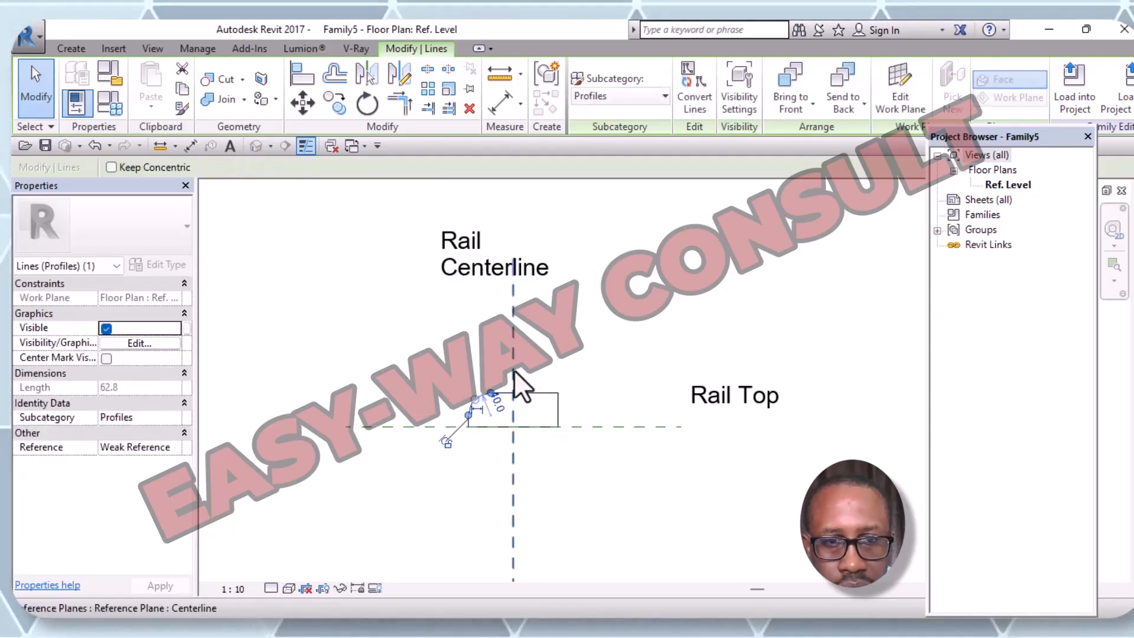
{"action": "left_click", "coordinate": [579, 350]}
{"action": "left_click", "coordinate": [476, 400]}
{"action": "scroll", "coordinate": [466, 416], "scroll_direction": "up", "scroll_amount": 3}
{"action": "left_click", "coordinate": [535, 393]}
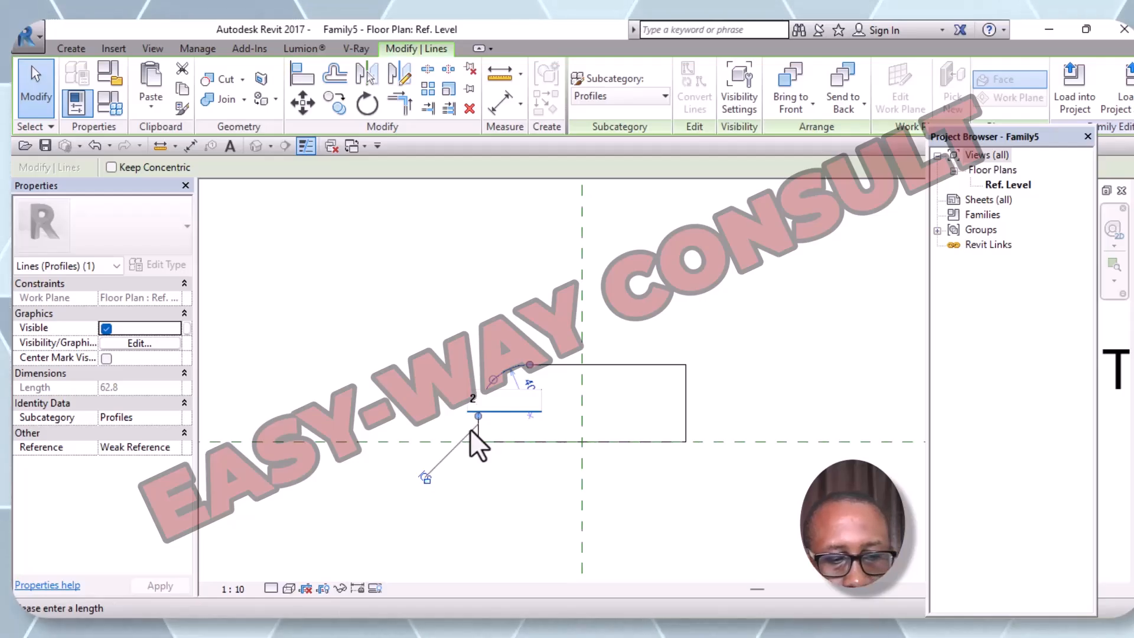
{"action": "type", "text": "25"}
{"action": "key", "text": "Return"}
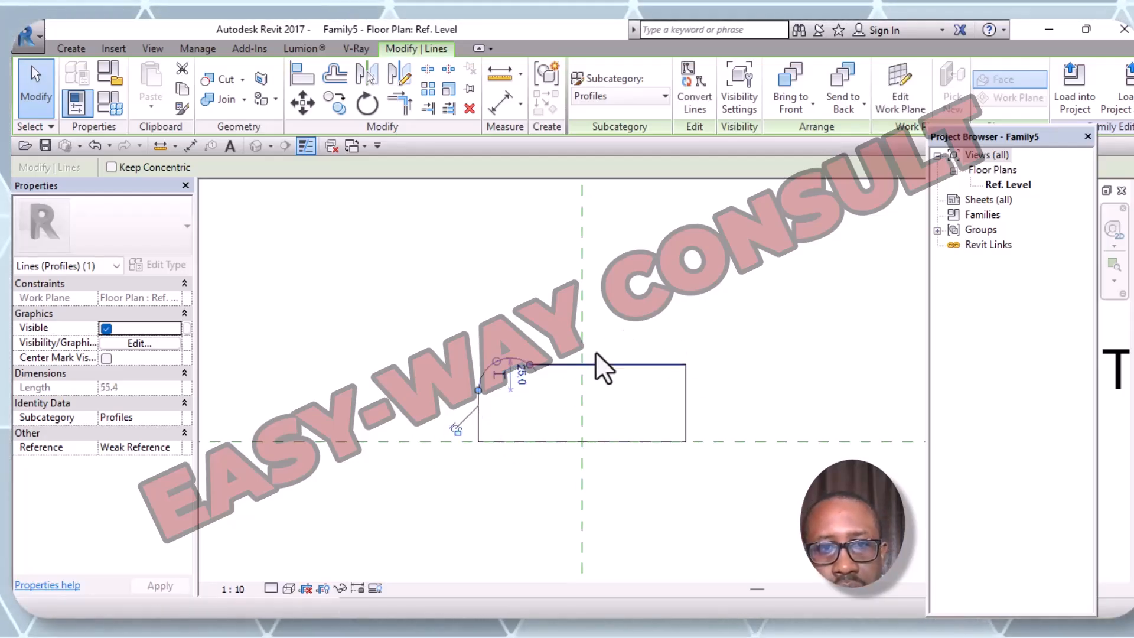
{"action": "left_click", "coordinate": [540, 395]}
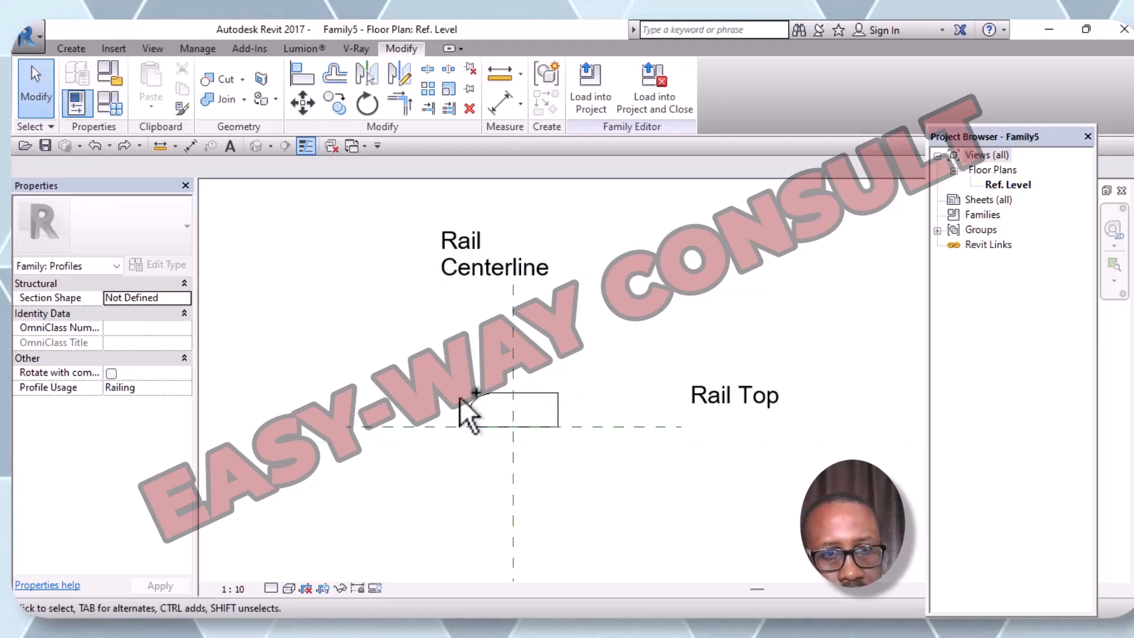
{"action": "key", "text": "ctrl+z"}
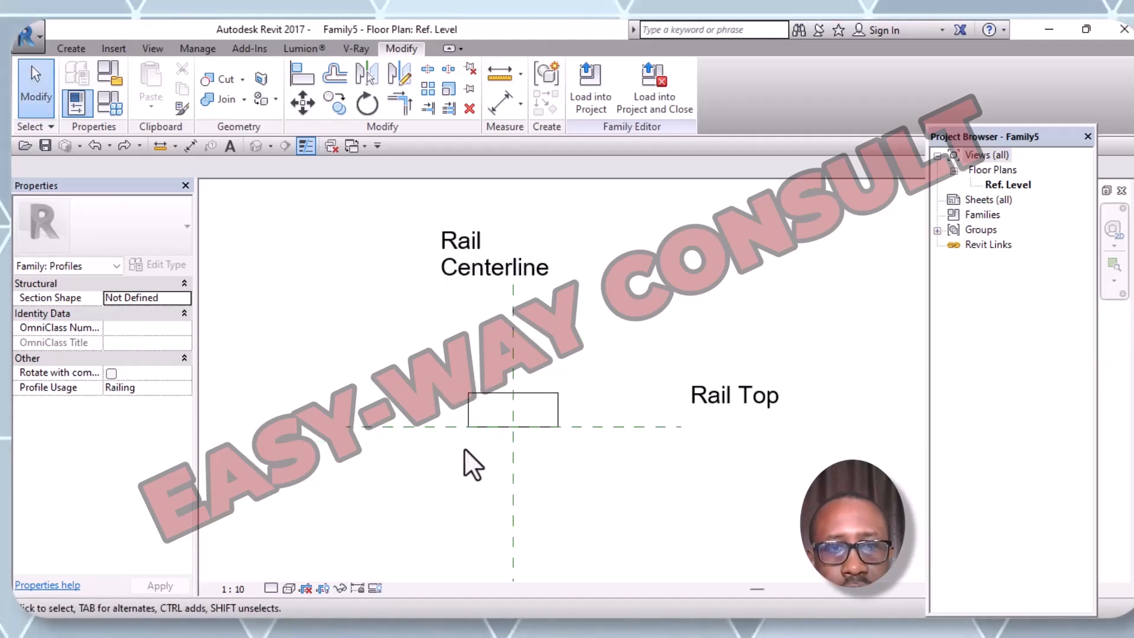
Add a fillet arc of about 20 radius between the rectangle's left and top edges
{"action": "scroll", "coordinate": [478, 422], "scroll_direction": "up", "scroll_amount": 4}
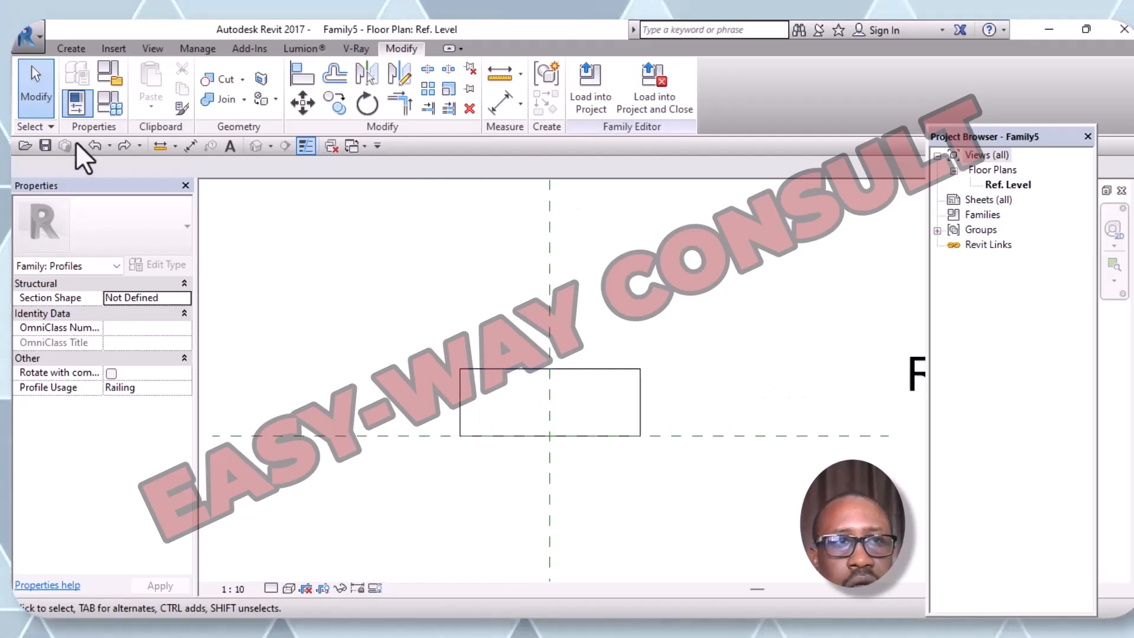
{"action": "left_click", "coordinate": [68, 48]}
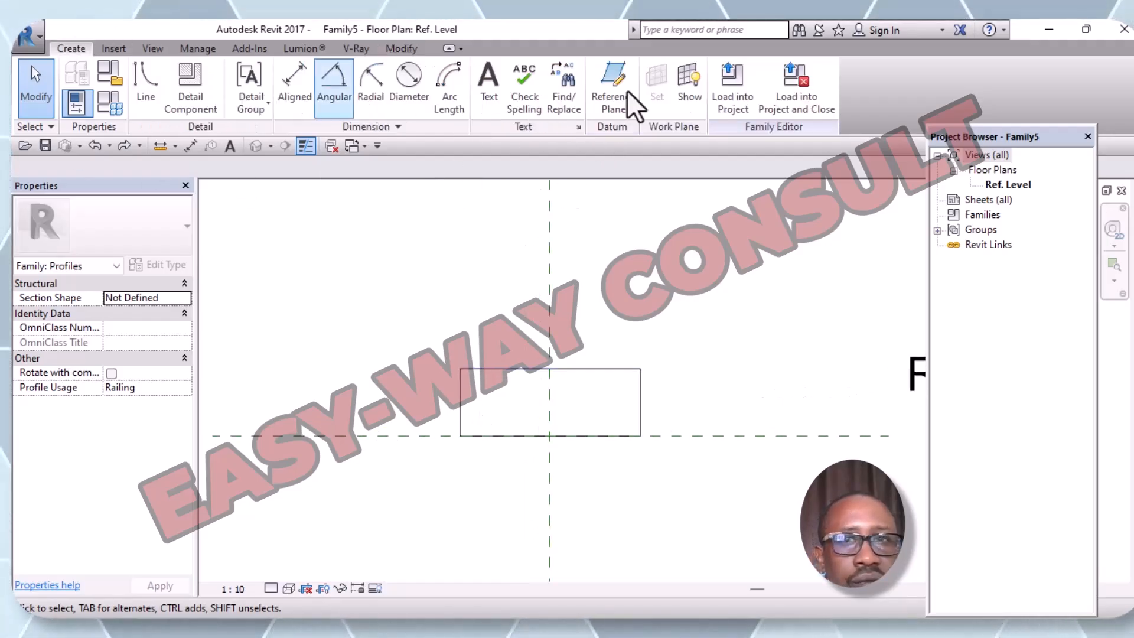
{"action": "left_click", "coordinate": [147, 81]}
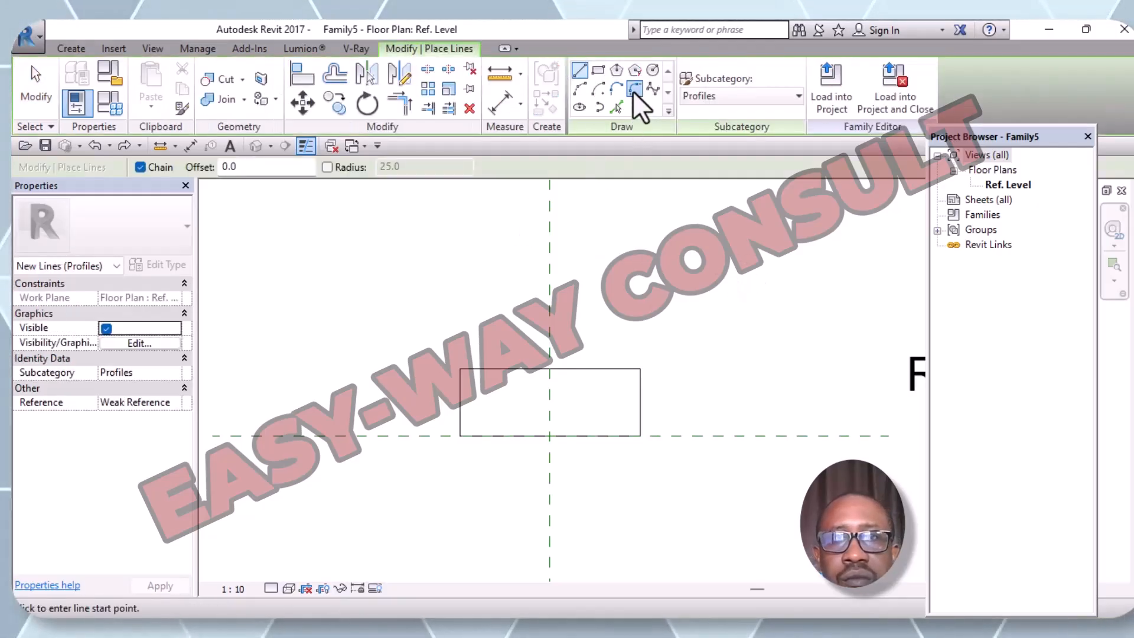
{"action": "left_click", "coordinate": [635, 90]}
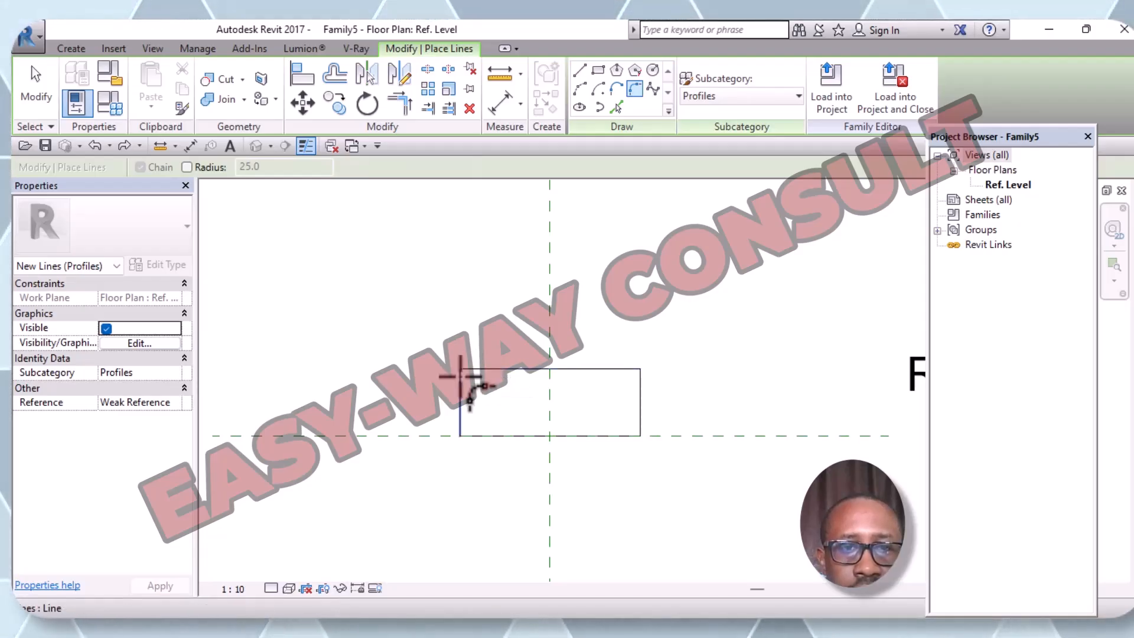
{"action": "left_click", "coordinate": [460, 377]}
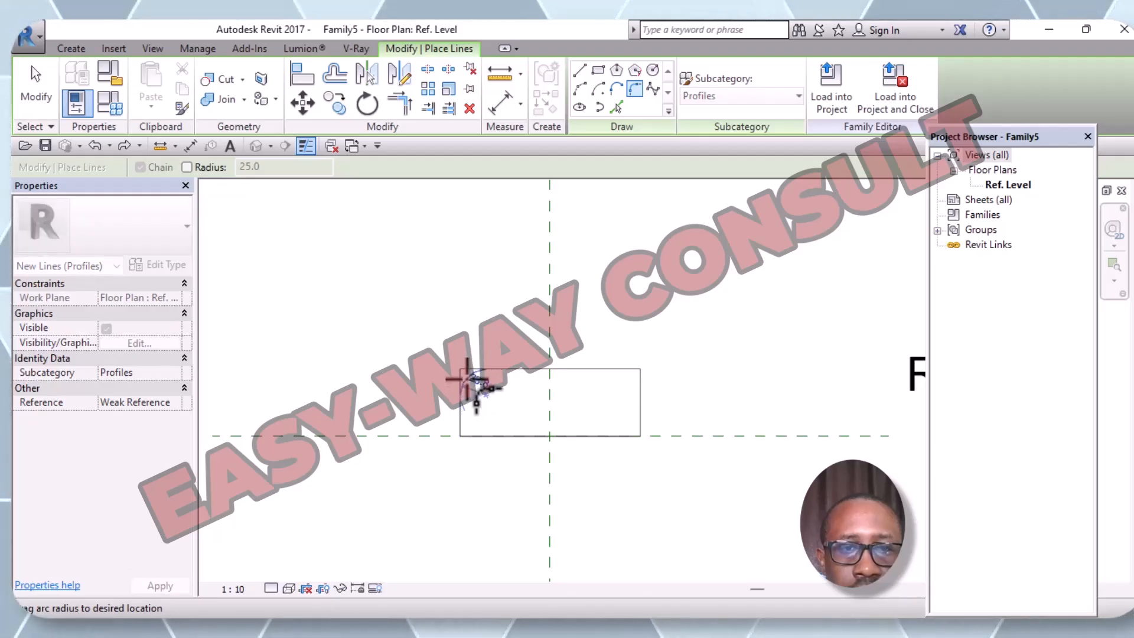
{"action": "left_click", "coordinate": [469, 378]}
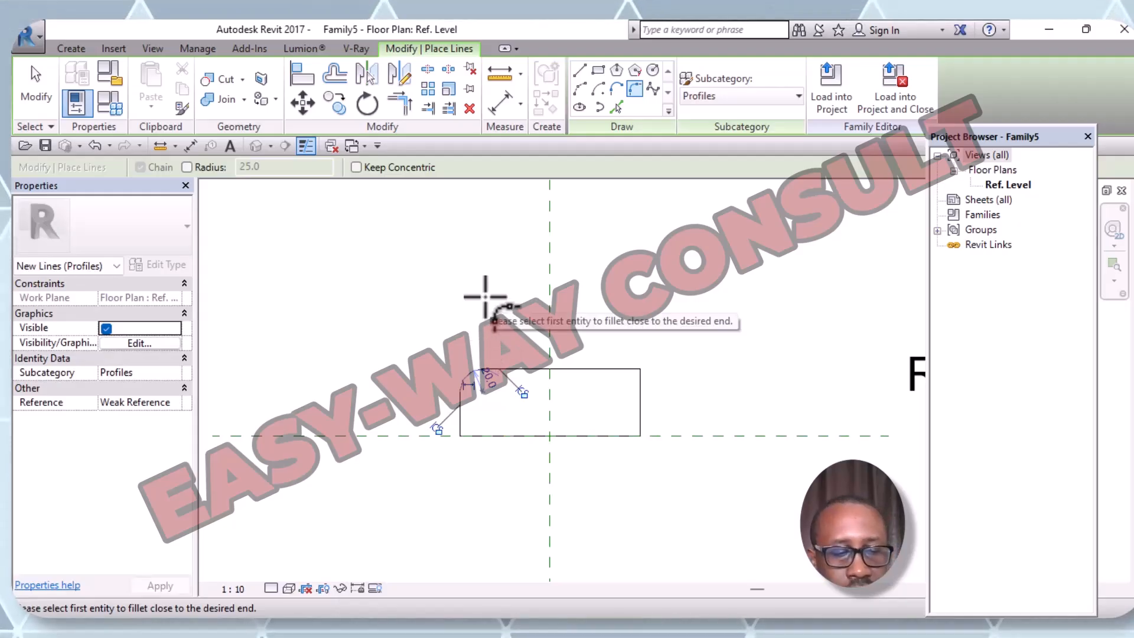
{"action": "key", "text": "Escape"}
{"action": "key", "text": "Escape"}
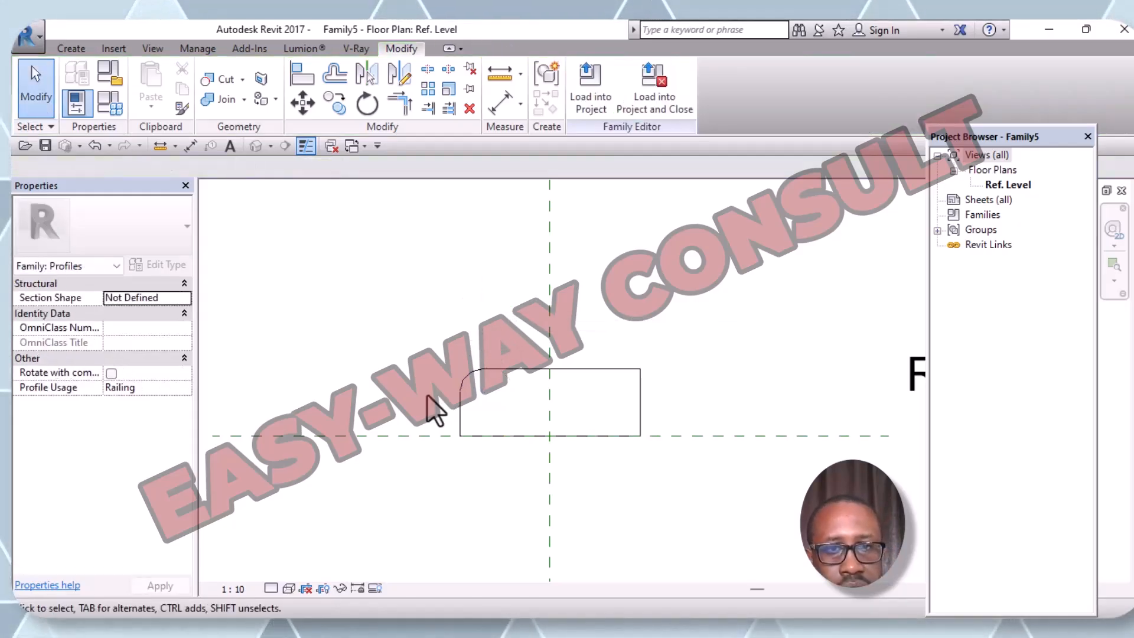
Set the radius of the upper-left fillet arc to 25
{"action": "left_click", "coordinate": [471, 387]}
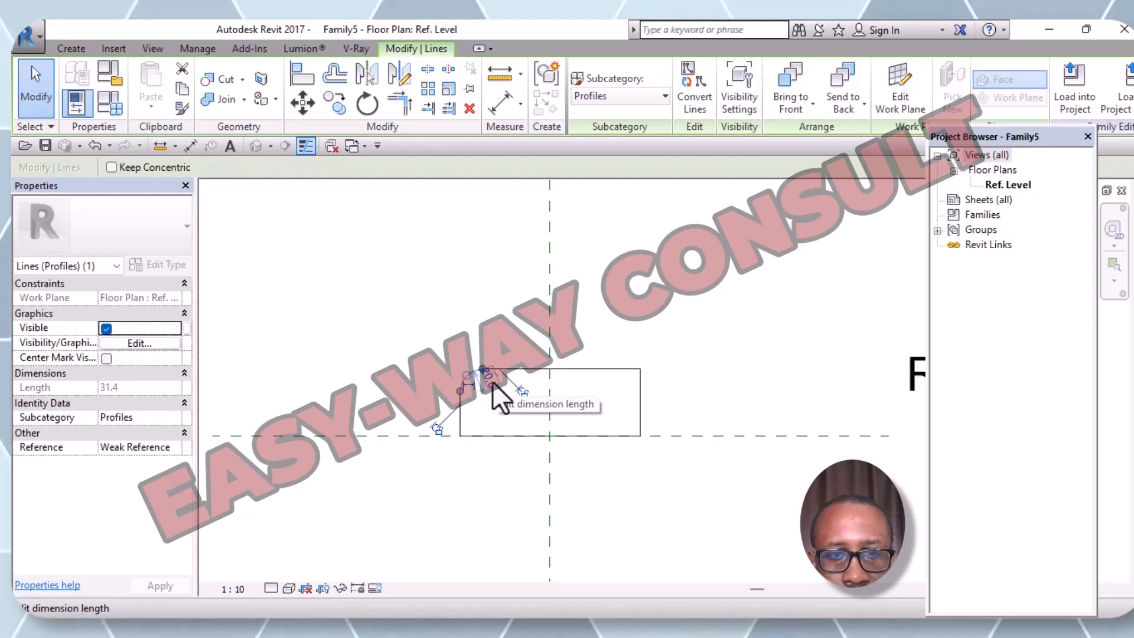
{"action": "left_click", "coordinate": [492, 381]}
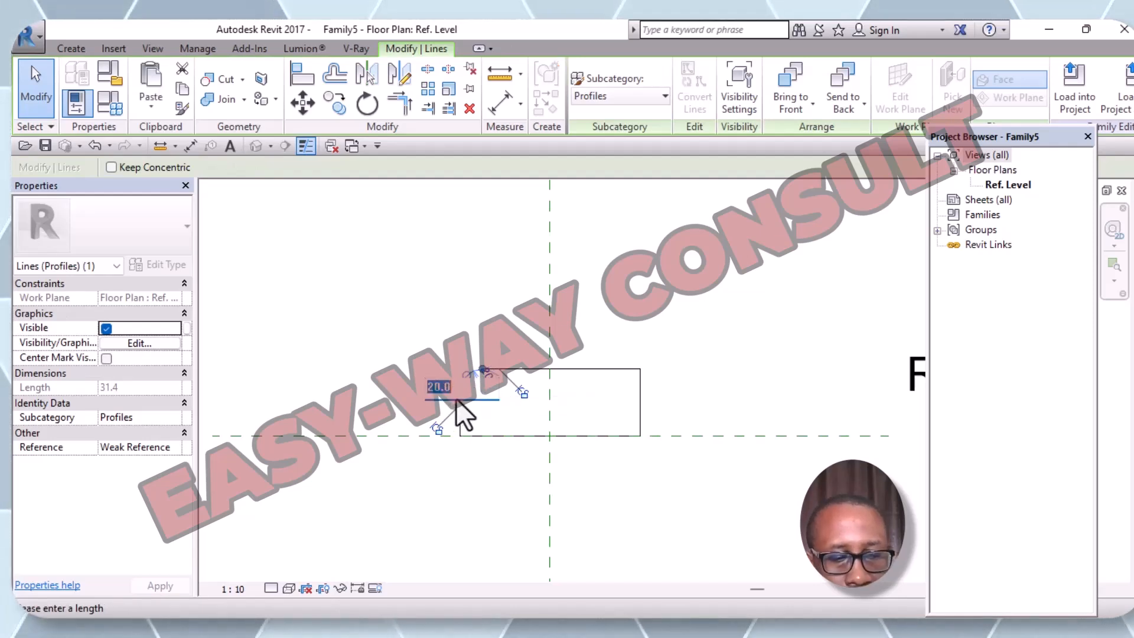
{"action": "type", "text": "2"}
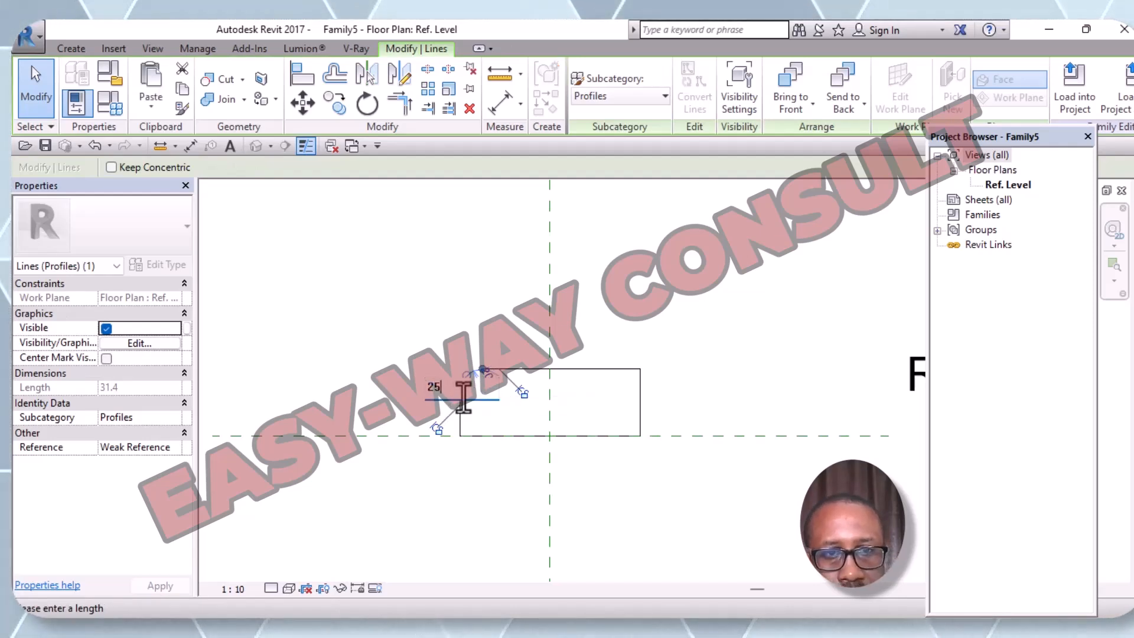
{"action": "type", "text": "5"}
{"action": "key", "text": "Return"}
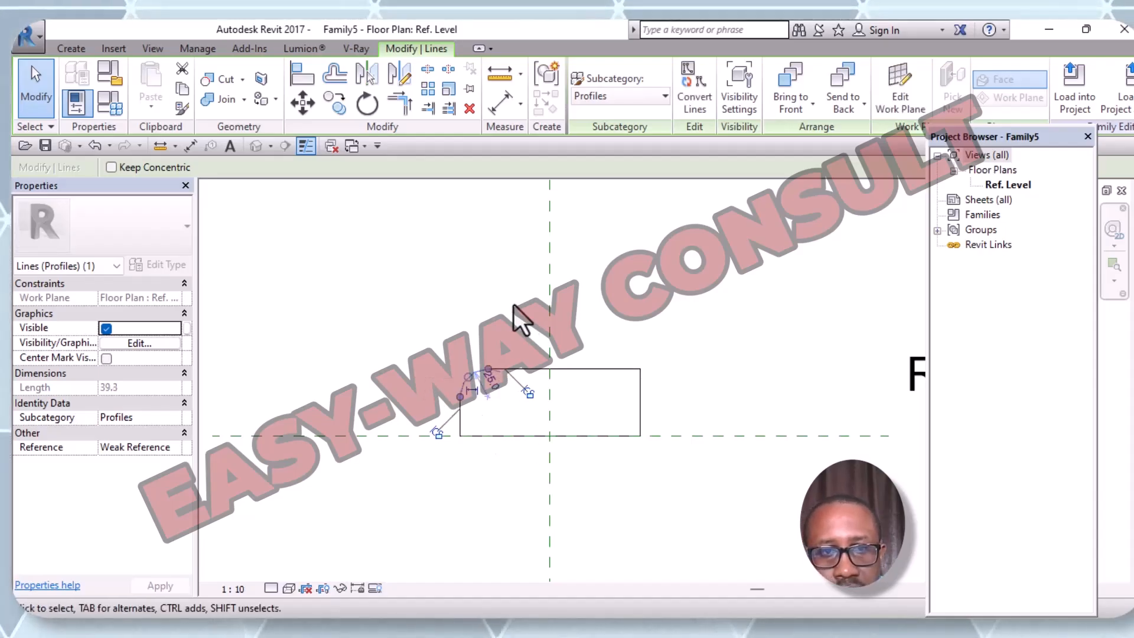
{"action": "left_click", "coordinate": [423, 327]}
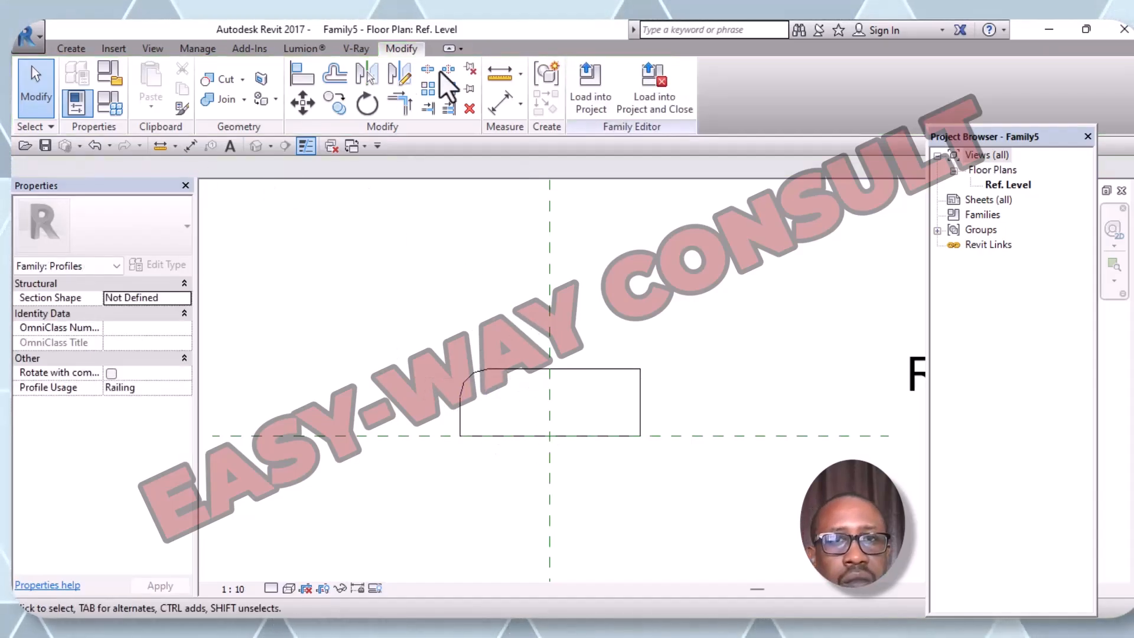
Add a fillet arc of about 30 radius between the profile's top and right edges
{"action": "left_click", "coordinate": [68, 48]}
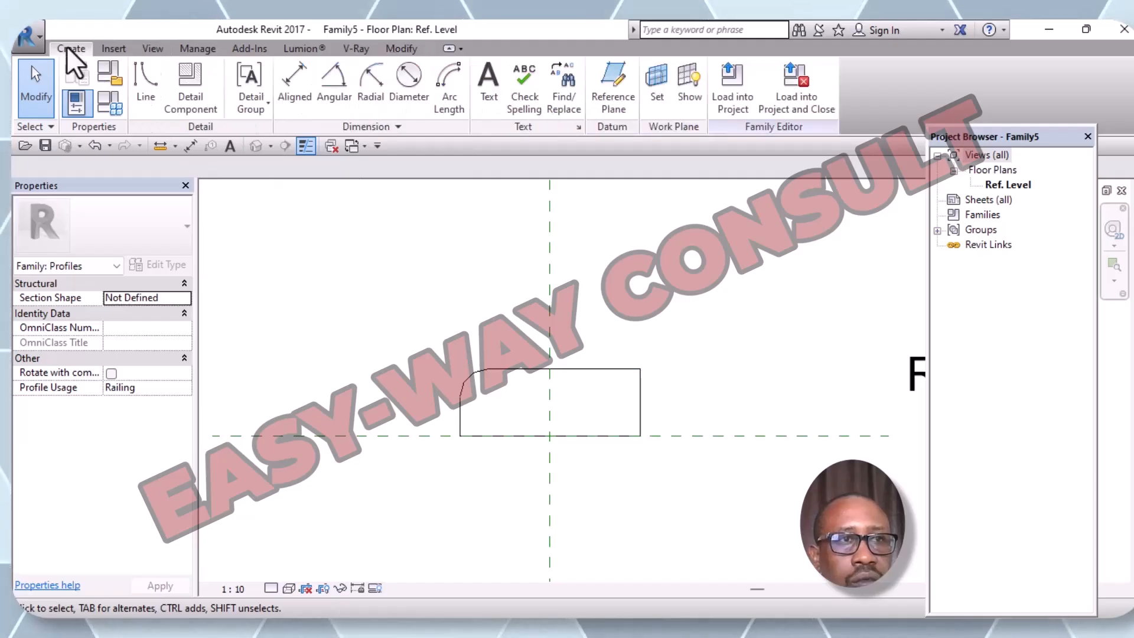
{"action": "left_click", "coordinate": [146, 95]}
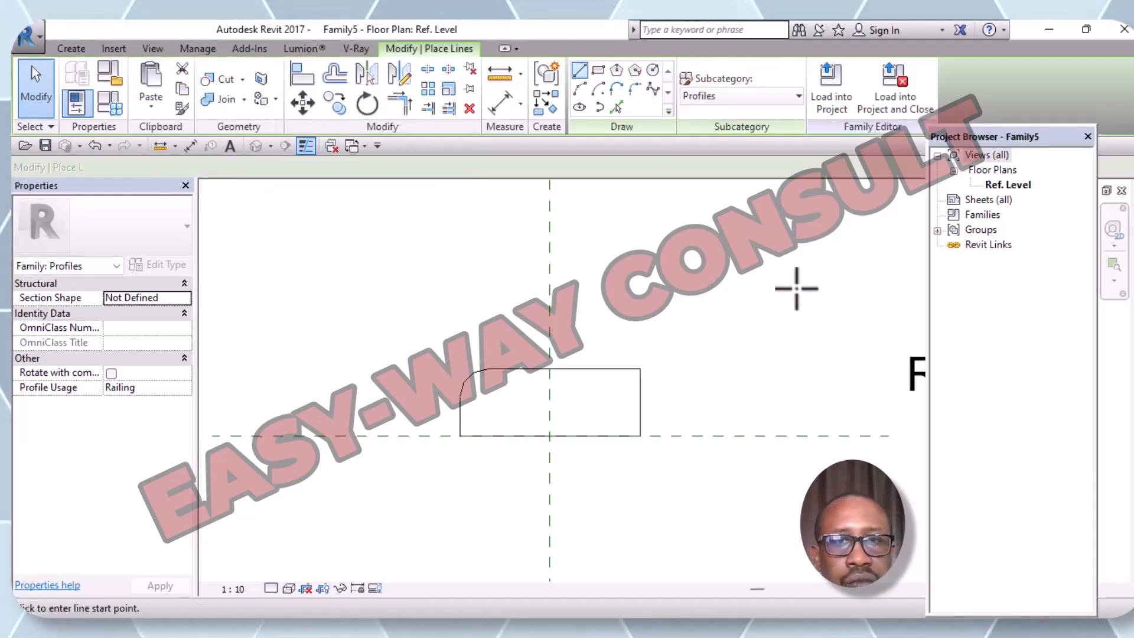
{"action": "left_click", "coordinate": [634, 90]}
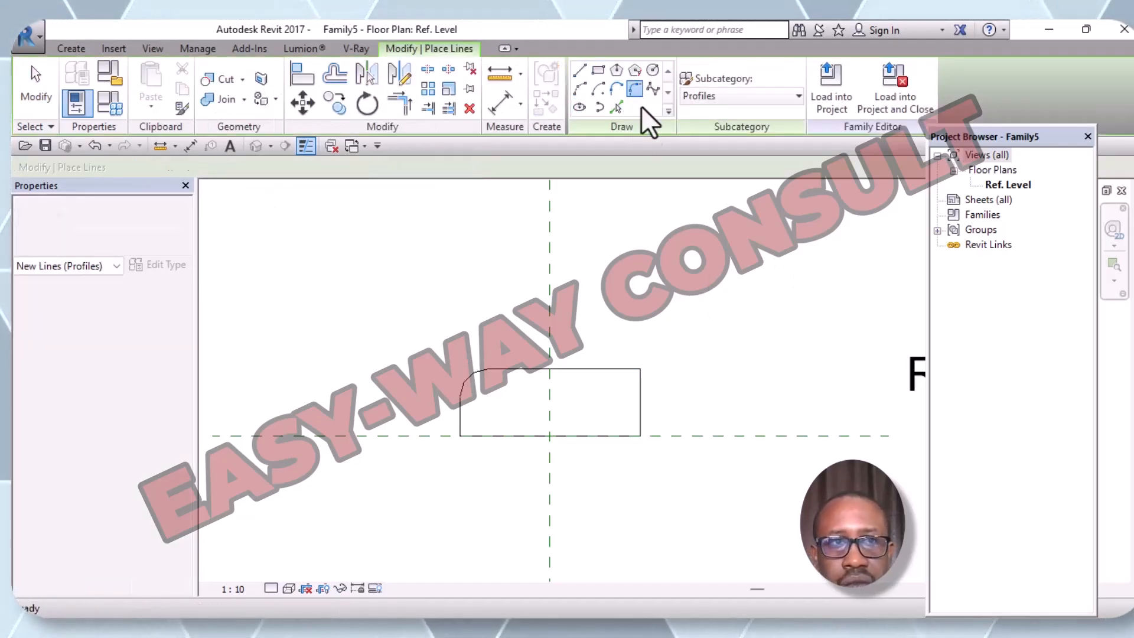
{"action": "left_click", "coordinate": [624, 370]}
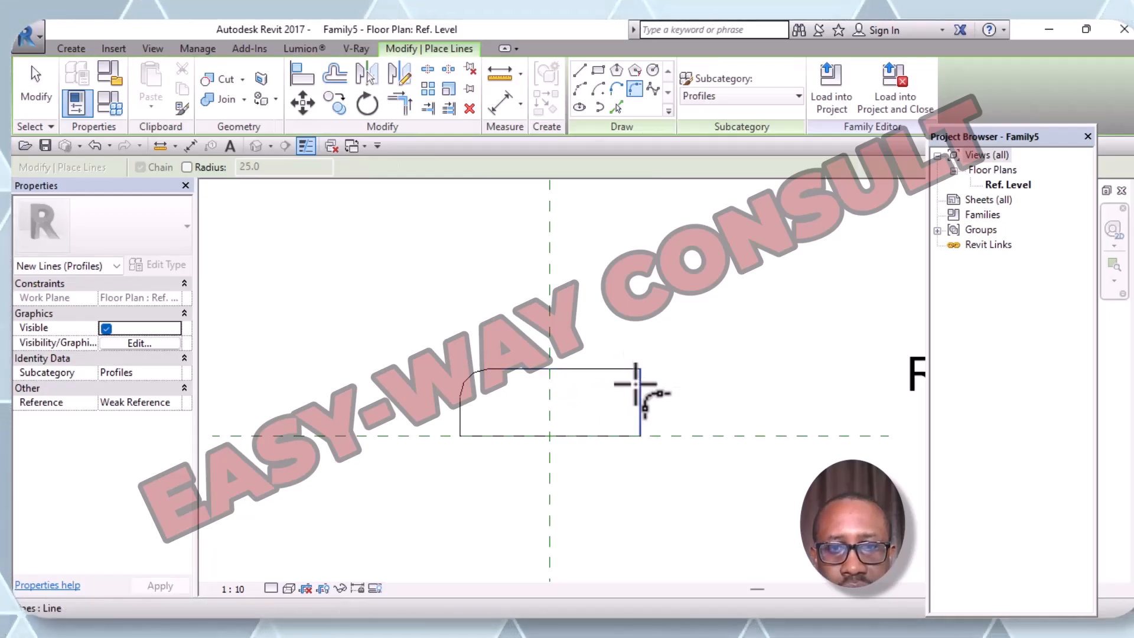
{"action": "left_click", "coordinate": [639, 384]}
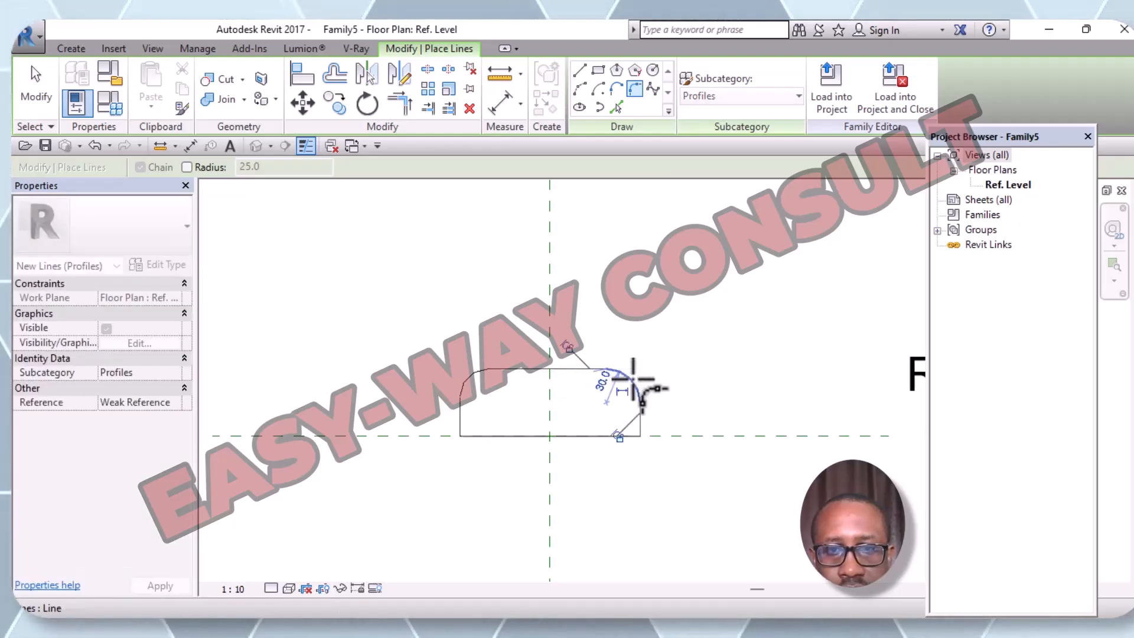
{"action": "left_click", "coordinate": [633, 378]}
{"action": "key", "text": "Escape"}
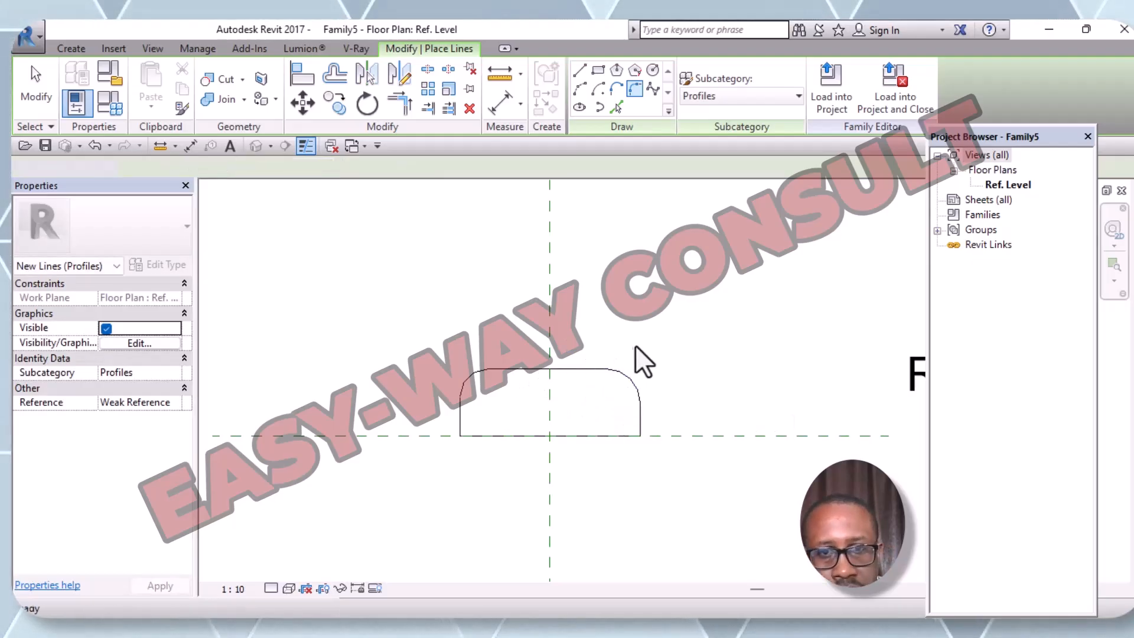
{"action": "key", "text": "Escape"}
Set the radius of the upper-right fillet arc to 25
{"action": "left_click", "coordinate": [632, 381]}
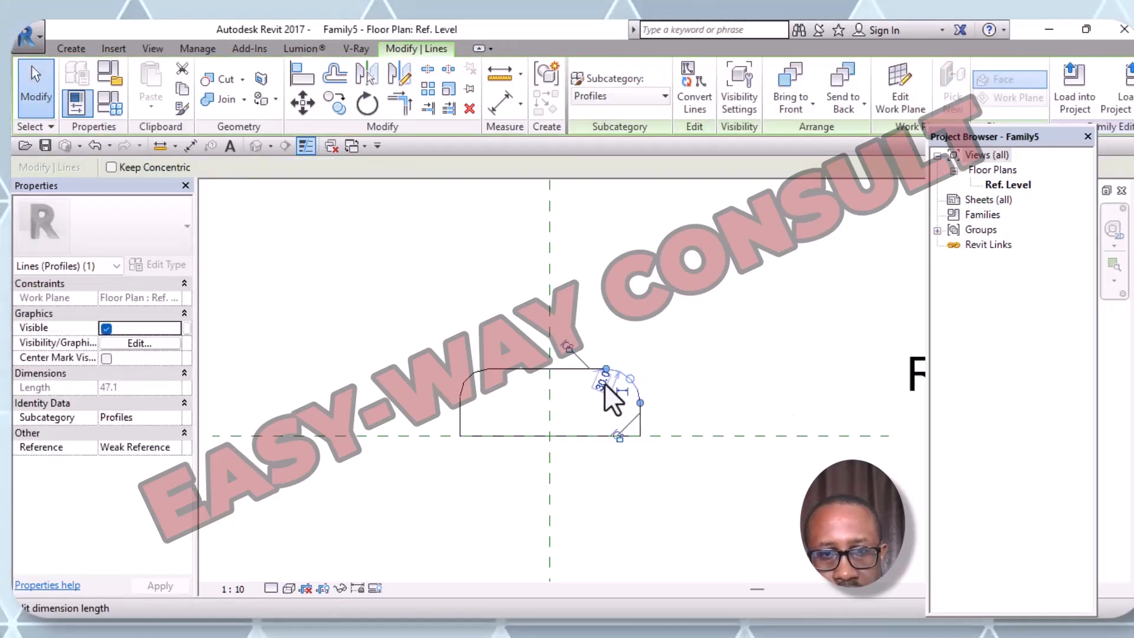
{"action": "left_click", "coordinate": [604, 381]}
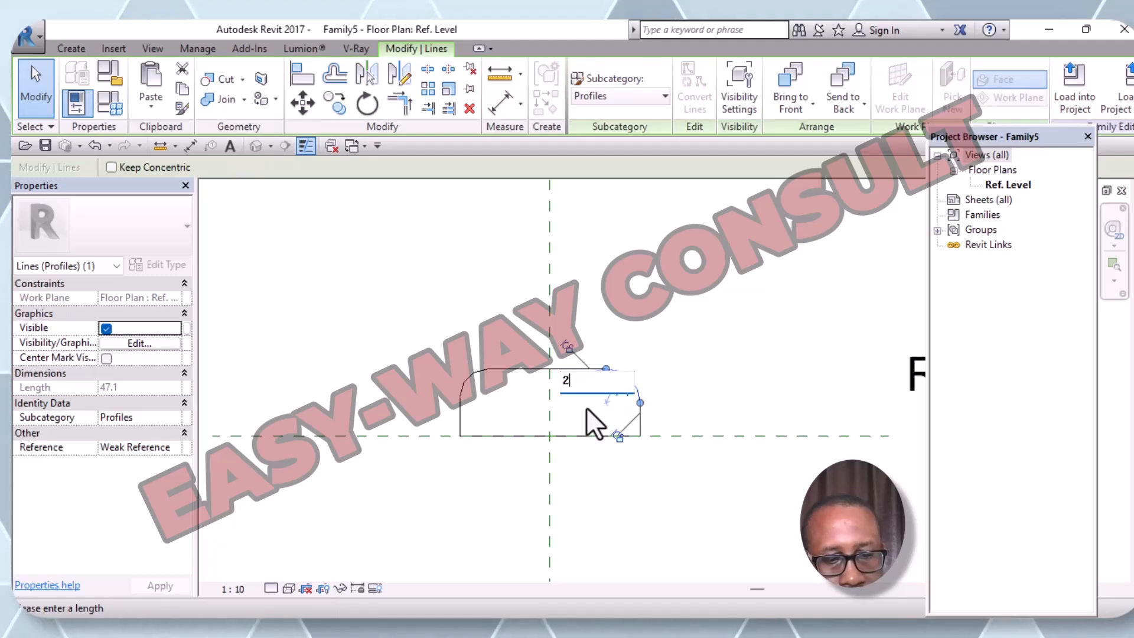
{"action": "key", "text": "Return"}
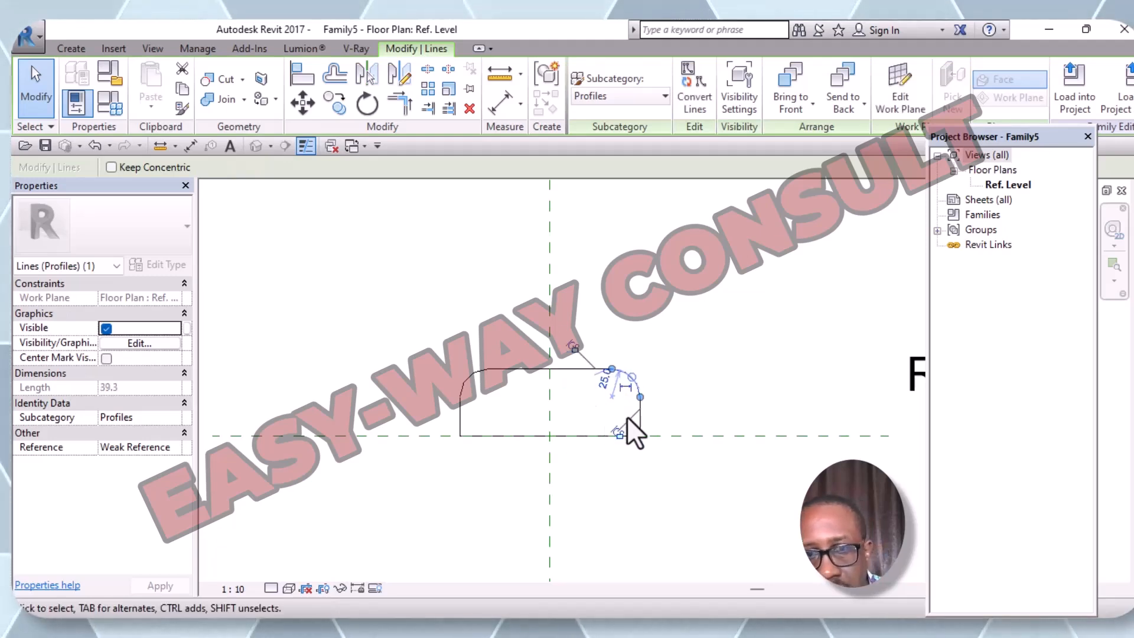
{"action": "left_click", "coordinate": [725, 348]}
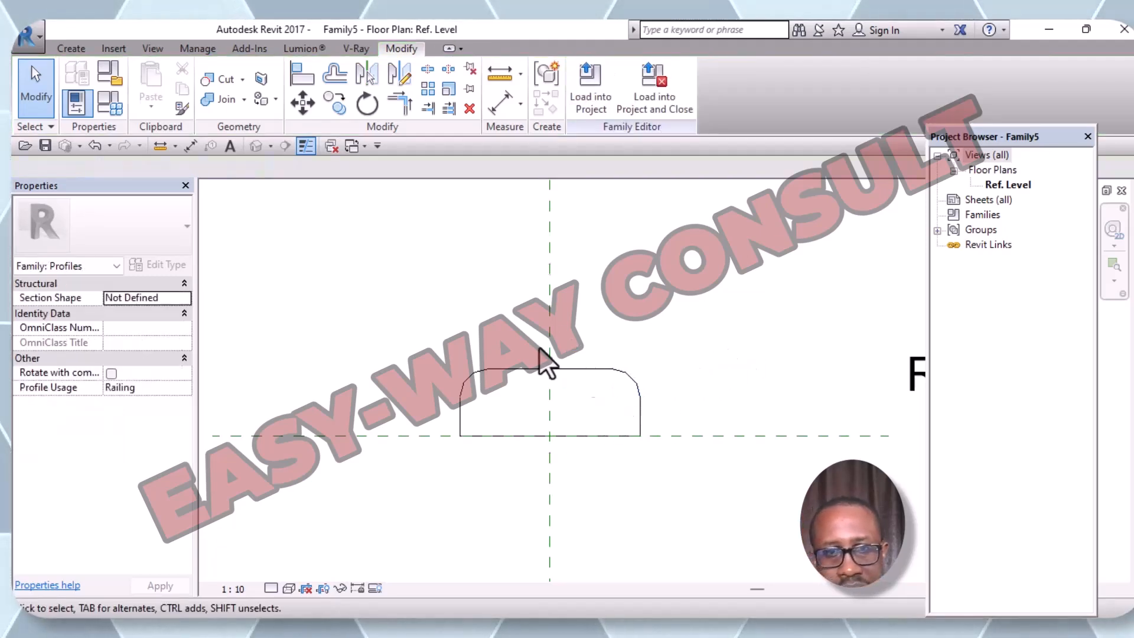
Try to draw a small rectangle against the inner side of the profile's right edge
{"action": "left_click", "coordinate": [73, 49]}
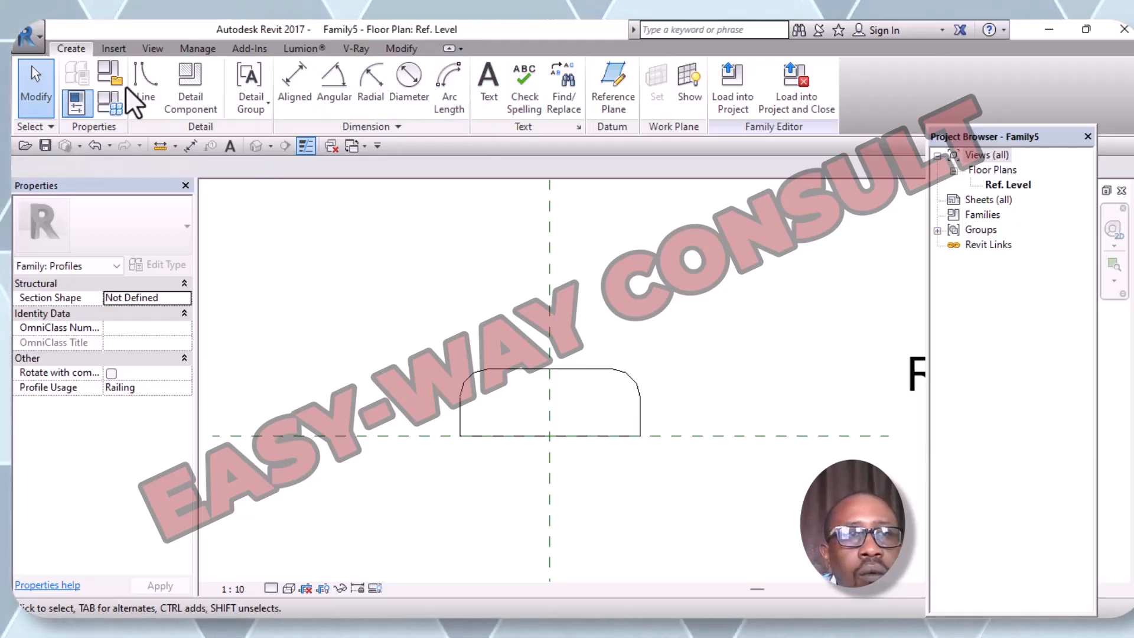
{"action": "left_click", "coordinate": [141, 89]}
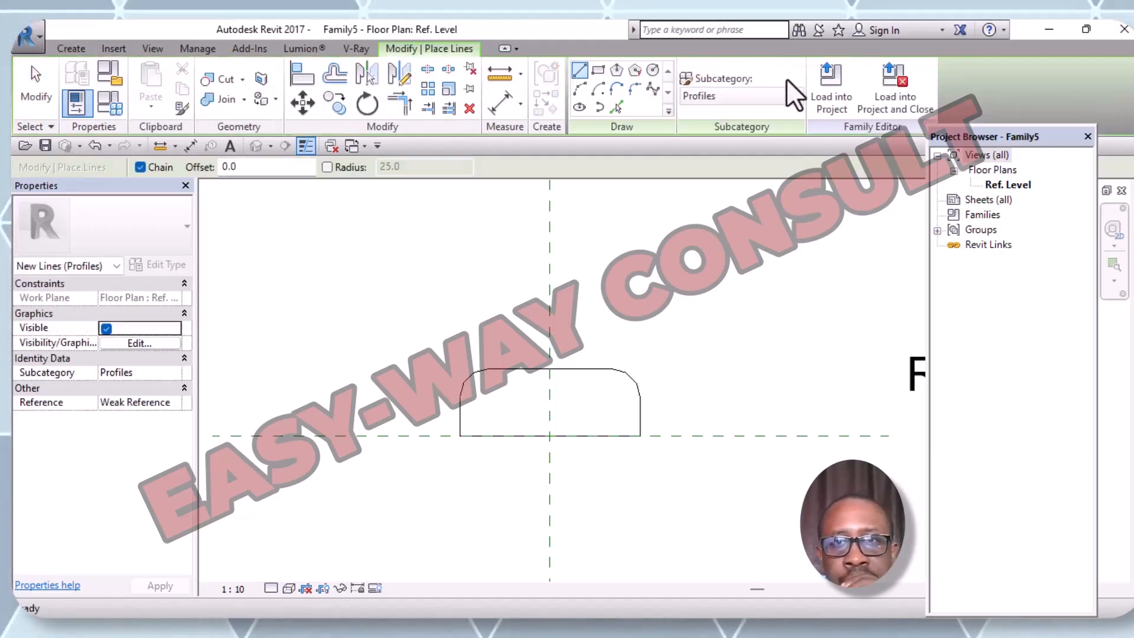
{"action": "left_click", "coordinate": [599, 71]}
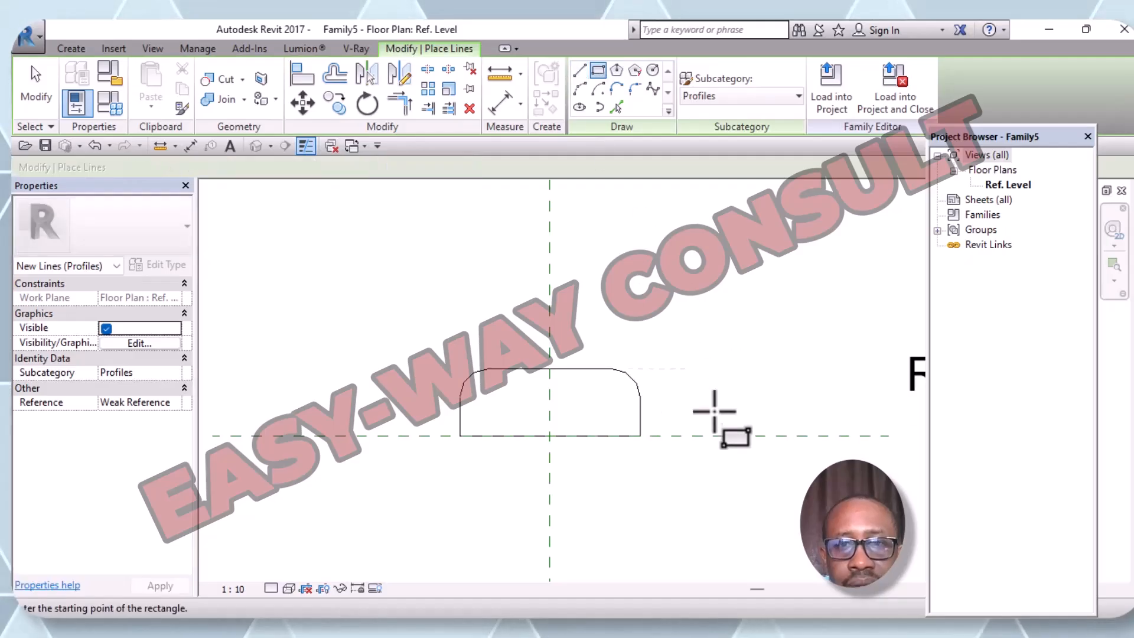
{"action": "left_click", "coordinate": [641, 409]}
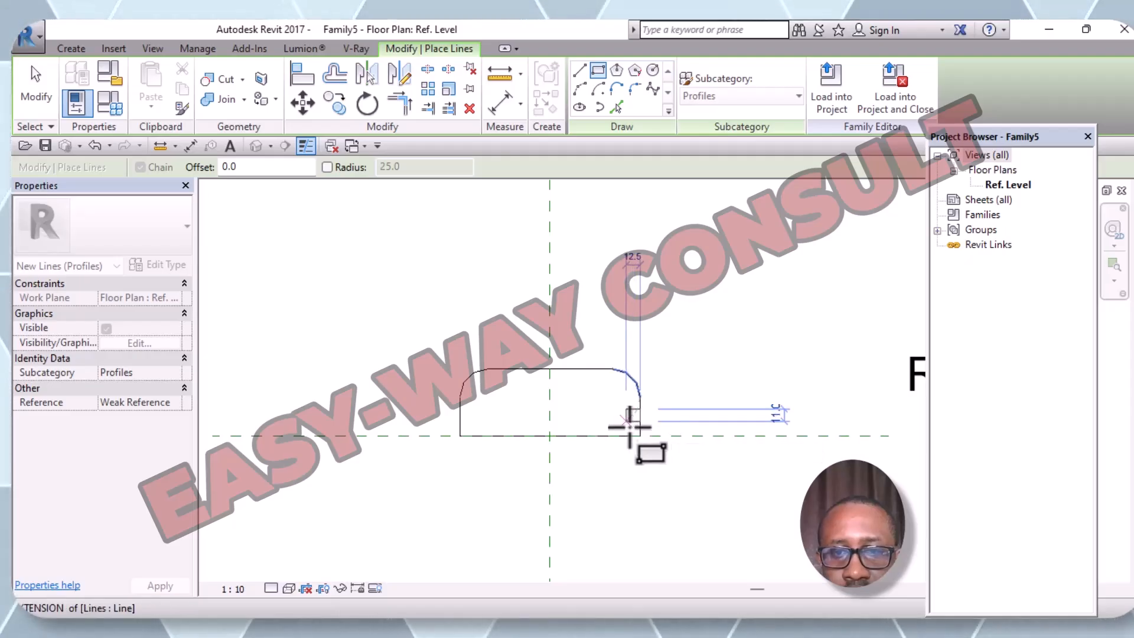
{"action": "left_click", "coordinate": [630, 424]}
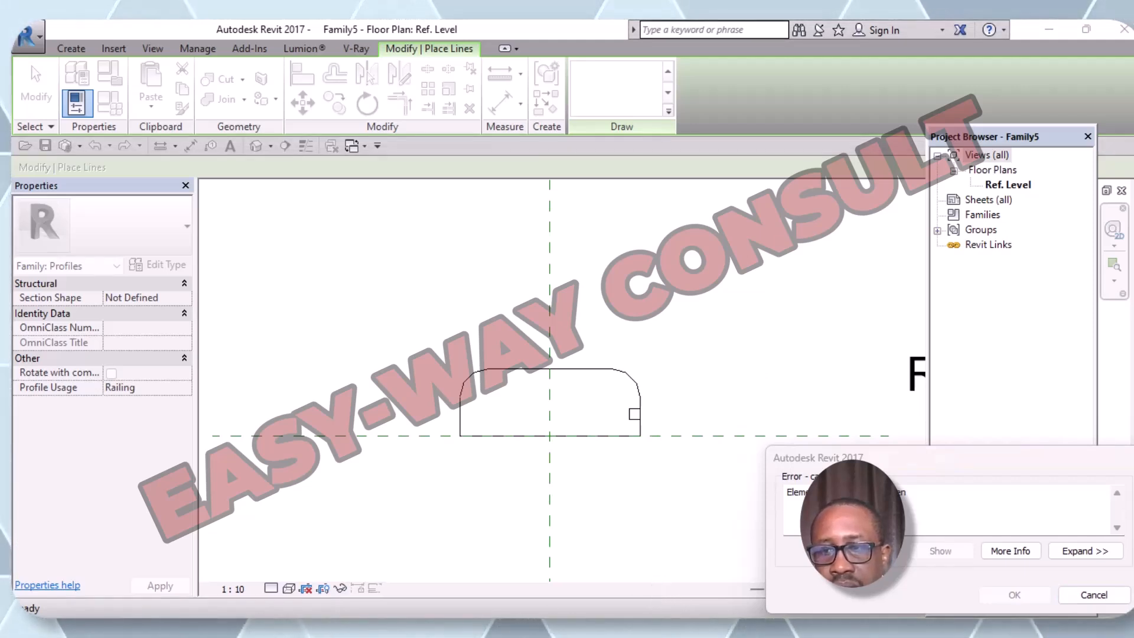
{"action": "left_click", "coordinate": [1094, 595]}
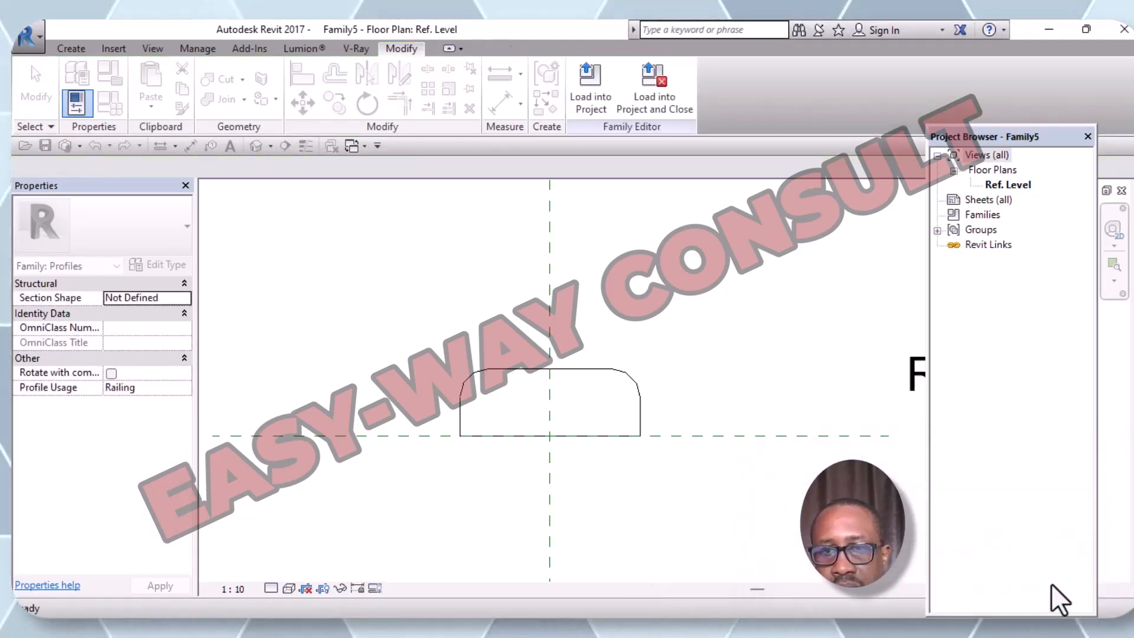
Draw a small rectangle of about 13 by 13 against the inner side of the profile's left edge, below the fillet
{"action": "left_click", "coordinate": [66, 48]}
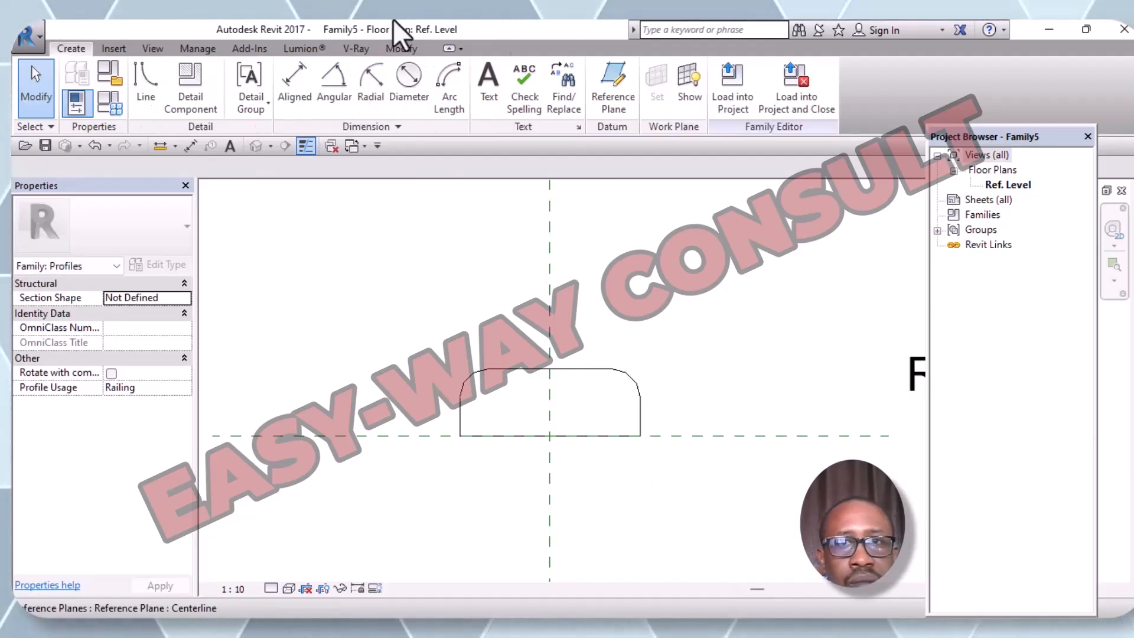
{"action": "left_click", "coordinate": [152, 87]}
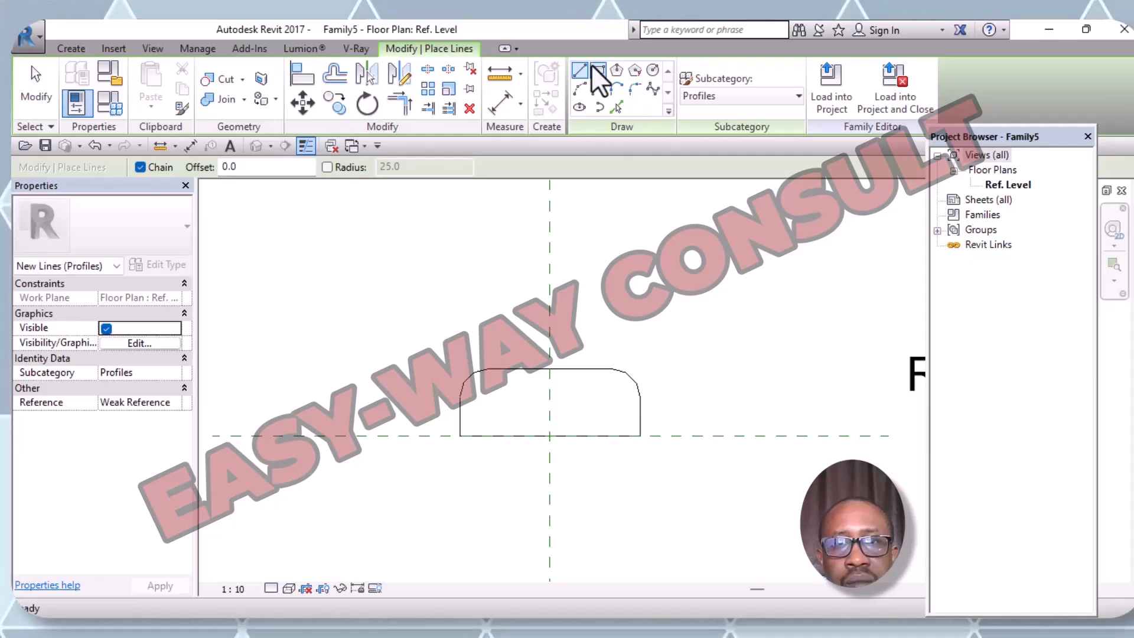
{"action": "left_click", "coordinate": [596, 71]}
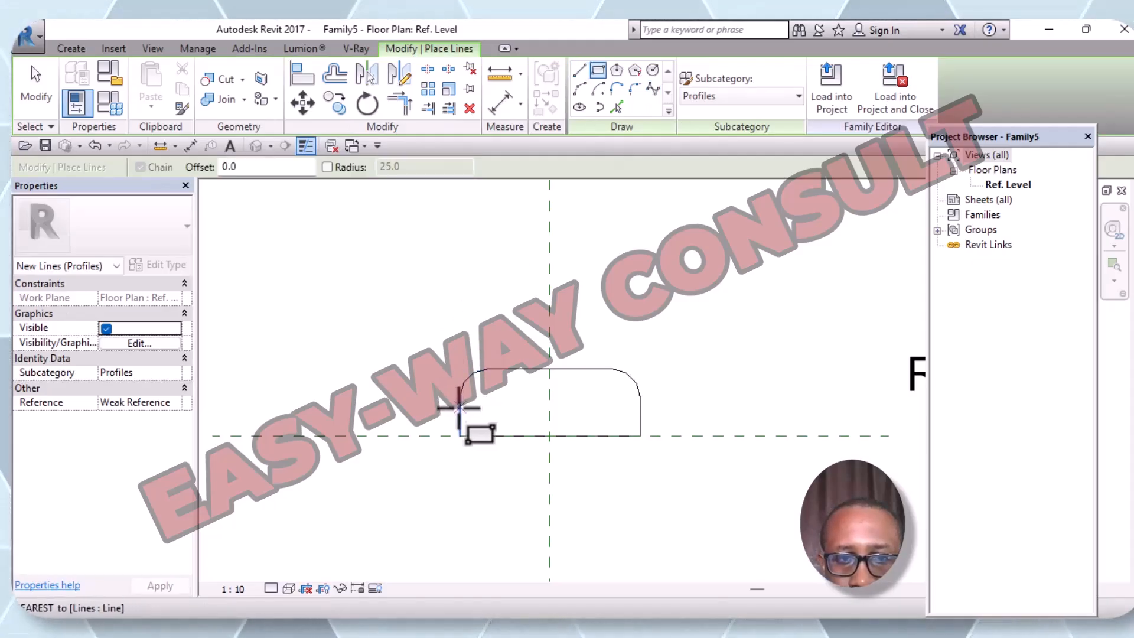
{"action": "left_click", "coordinate": [460, 408]}
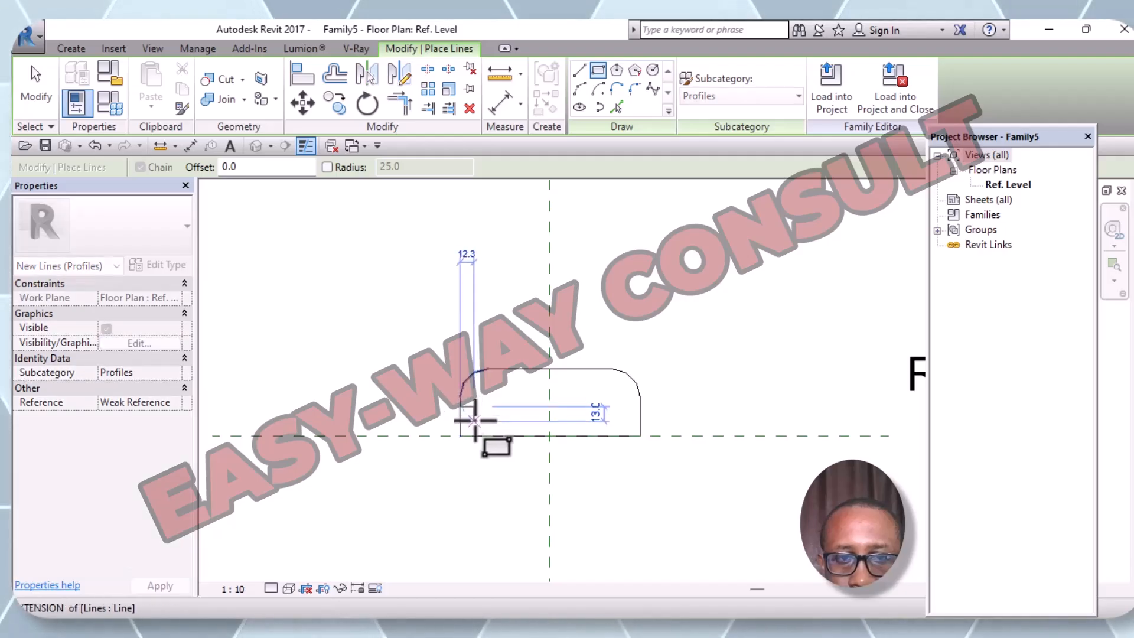
{"action": "left_click", "coordinate": [474, 420]}
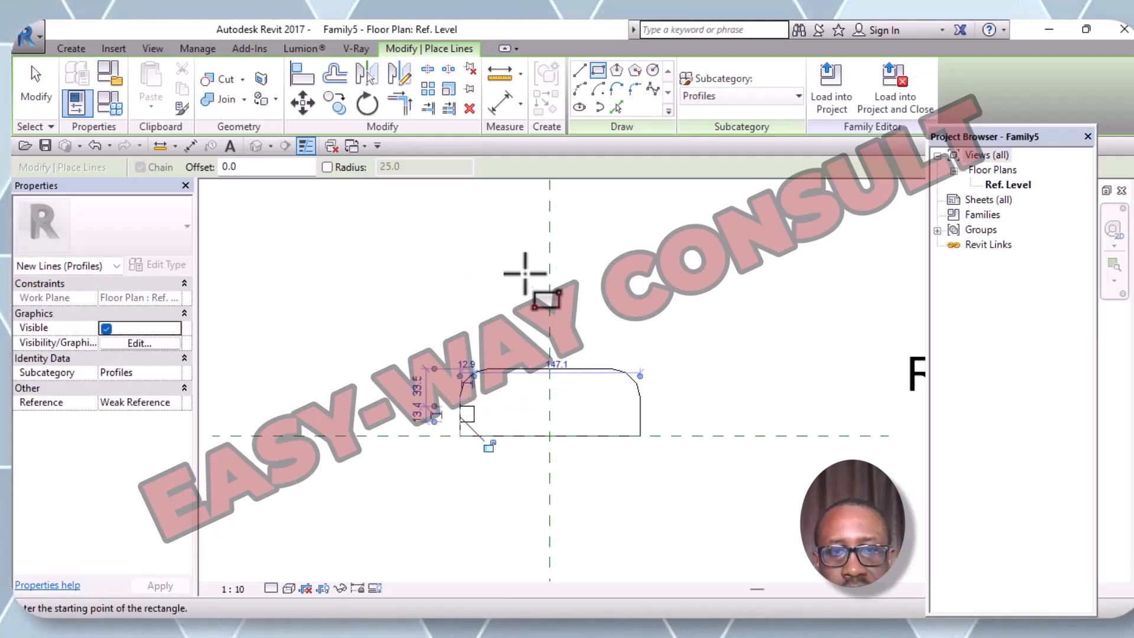
{"action": "key", "text": "Escape"}
{"action": "key", "text": "Escape"}
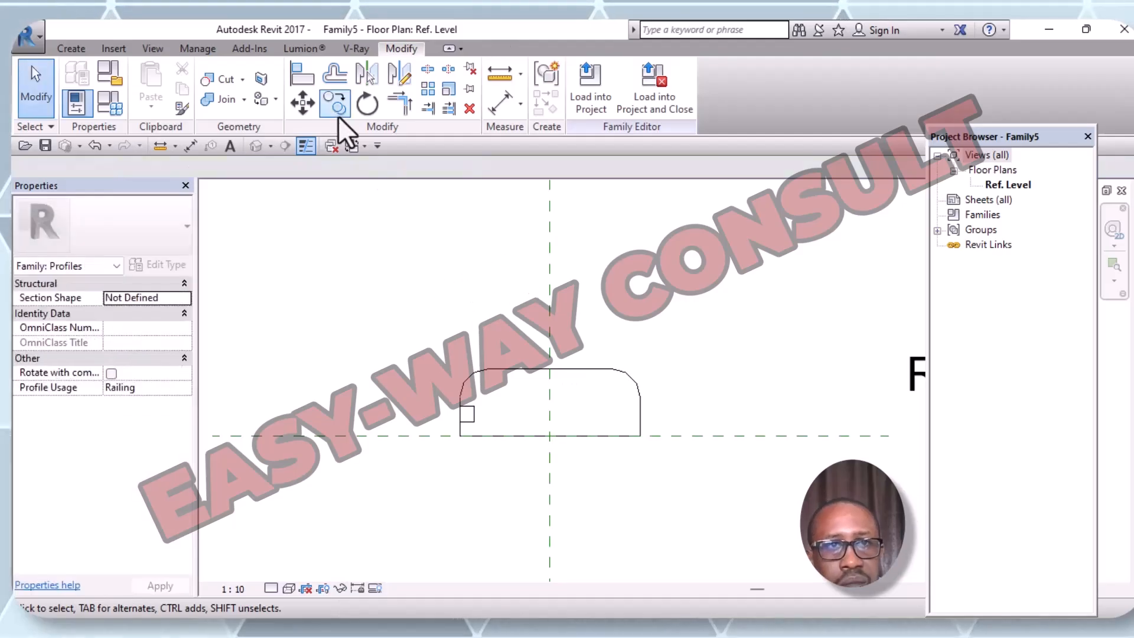
Mirror the three lines of the small rectangle to the profile's right side about the vertical Centerline reference plane
{"action": "left_click", "coordinate": [372, 77]}
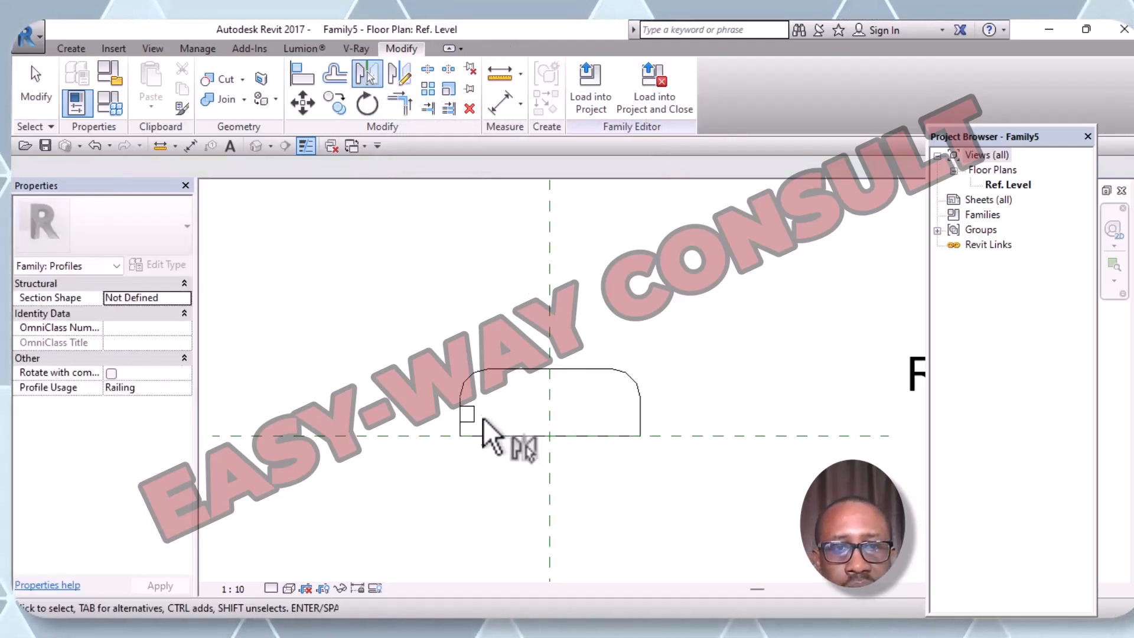
{"action": "key", "text": "Escape"}
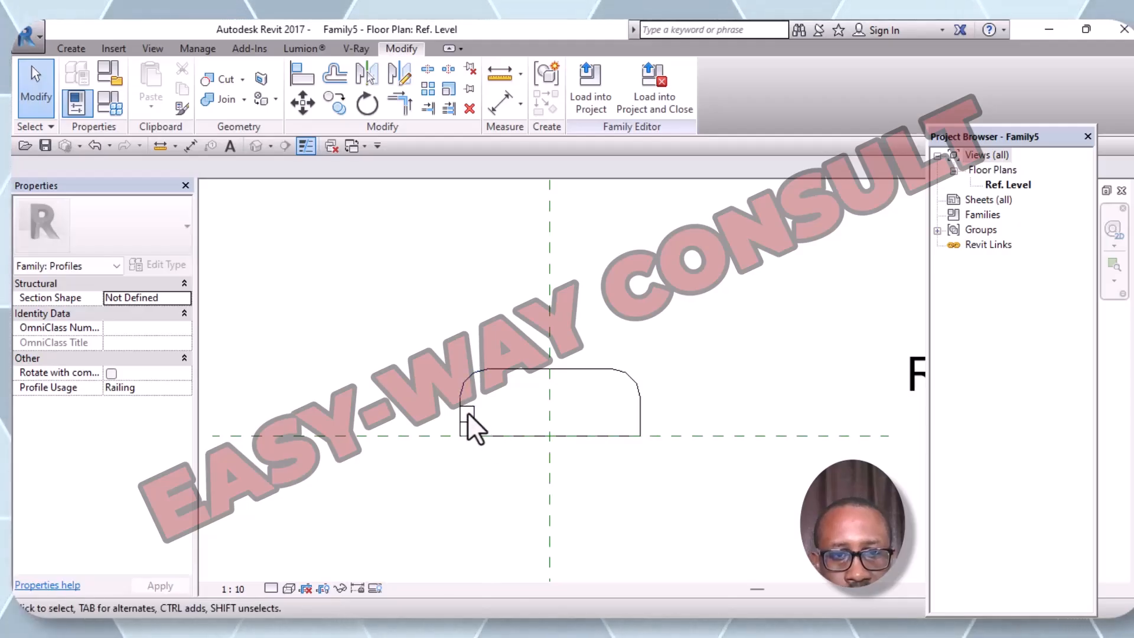
{"action": "left_click", "coordinate": [464, 402]}
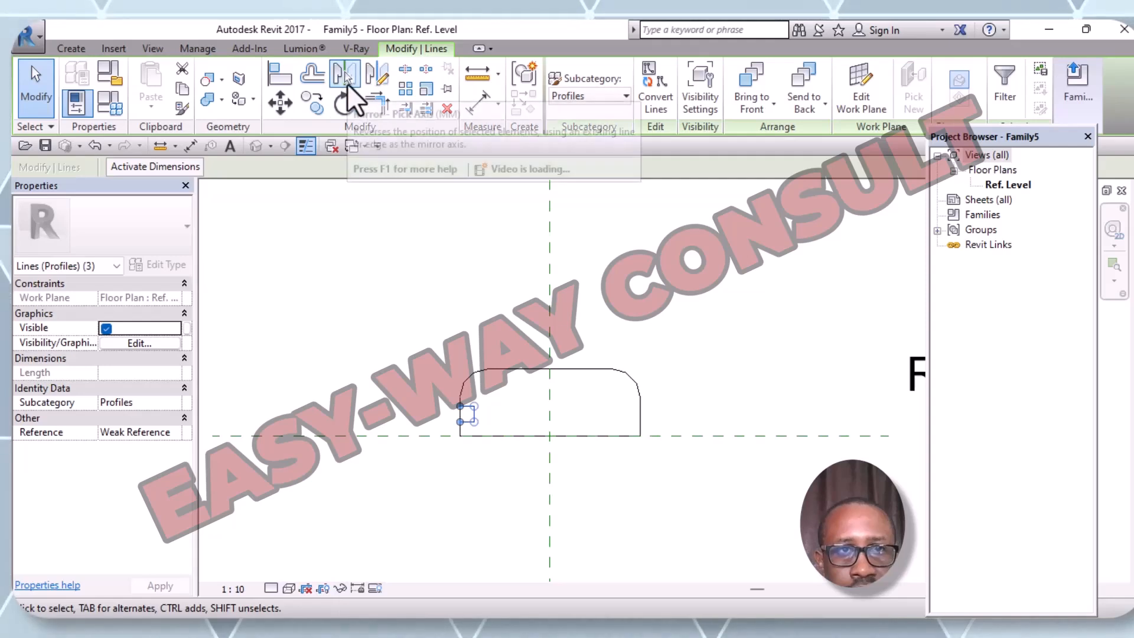
{"action": "left_click", "coordinate": [345, 76]}
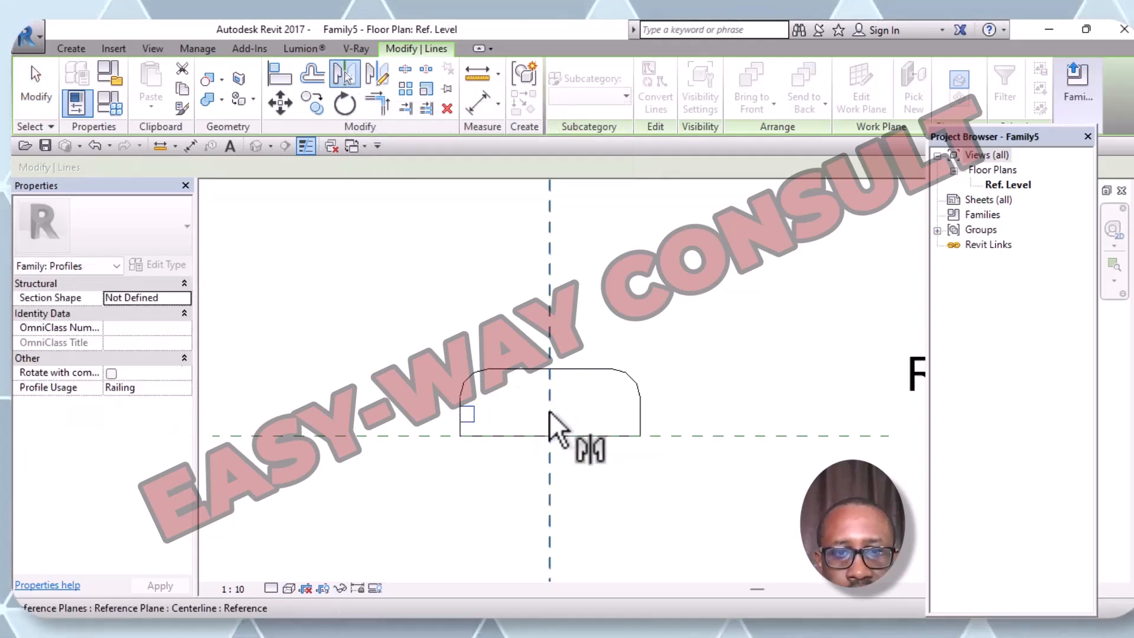
{"action": "left_click", "coordinate": [549, 411]}
{"action": "left_click", "coordinate": [677, 313]}
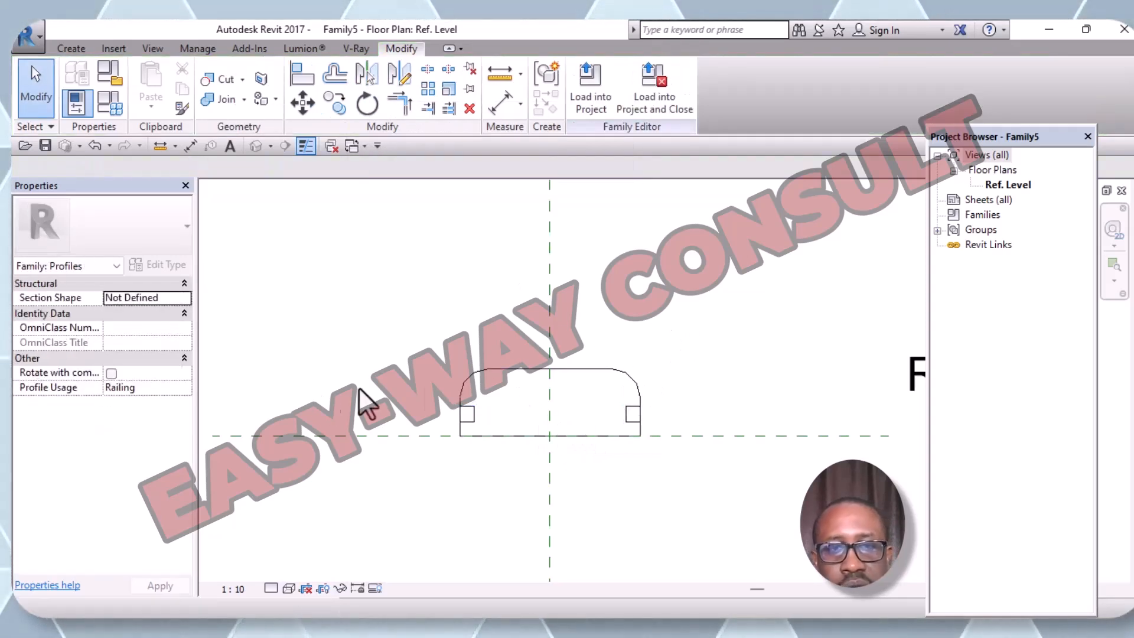
Split the profile's right edge beside the mirrored small rectangle, without deleting the inner segment
{"action": "left_click", "coordinate": [429, 69]}
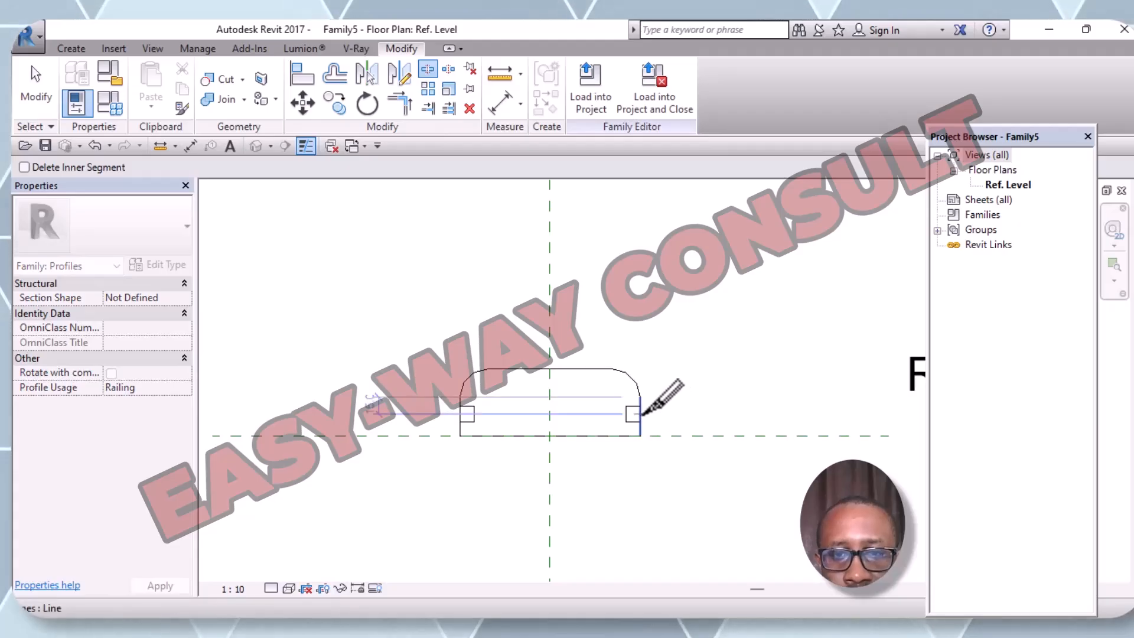
{"action": "left_click", "coordinate": [640, 414]}
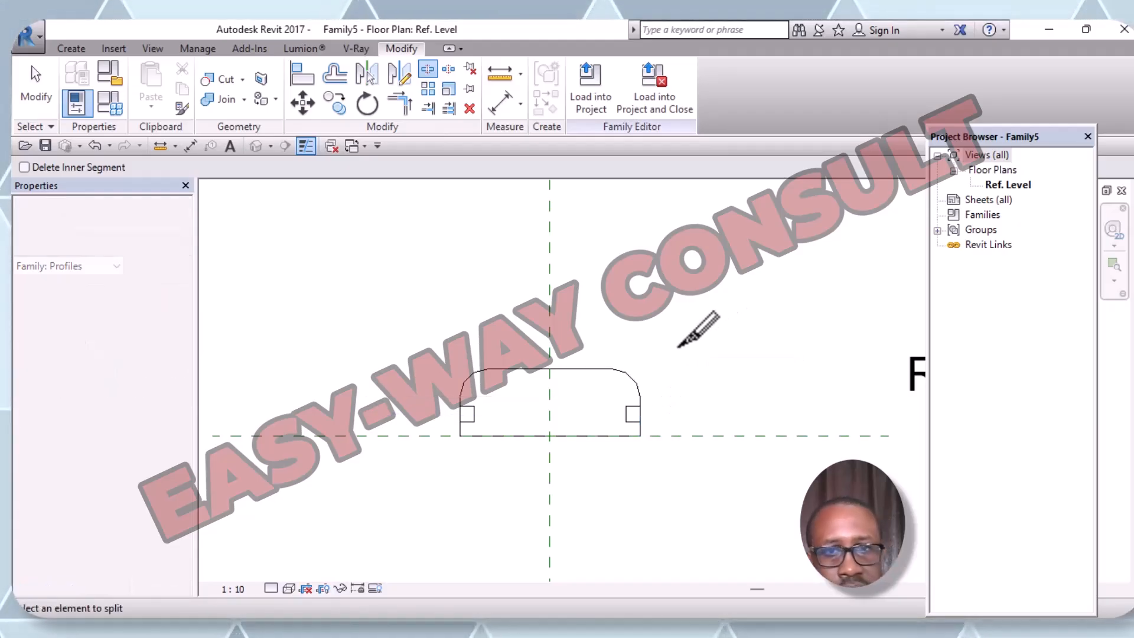
{"action": "key", "text": "Escape"}
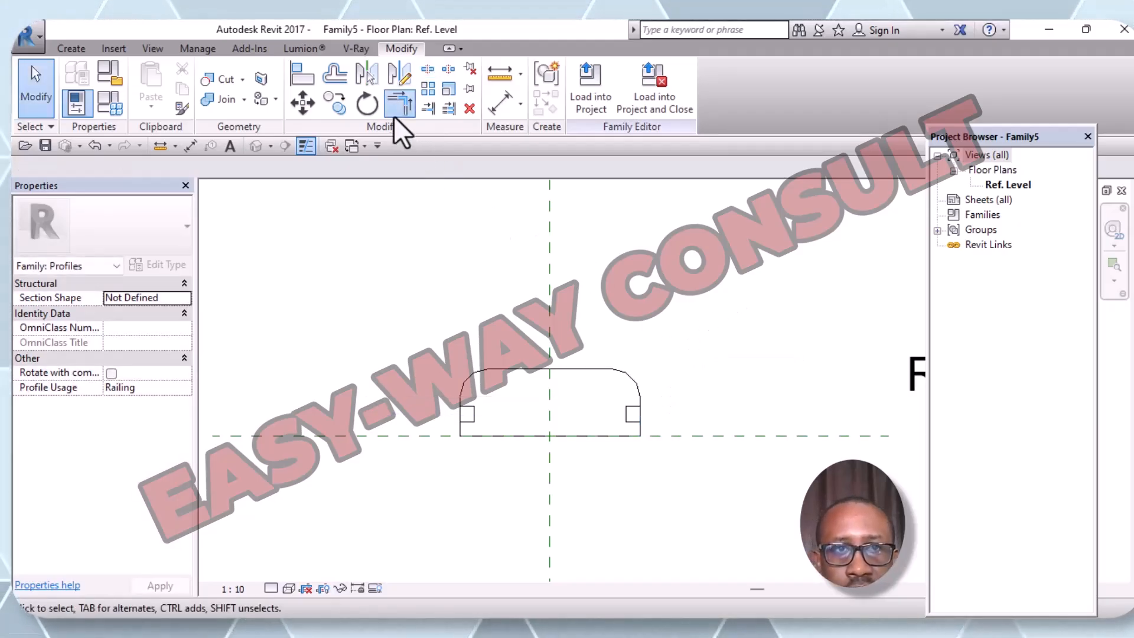
Trim the two right edge segments to the small rectangle's upper and lower lines, opening a notch in the profile's right side
{"action": "left_click", "coordinate": [397, 111]}
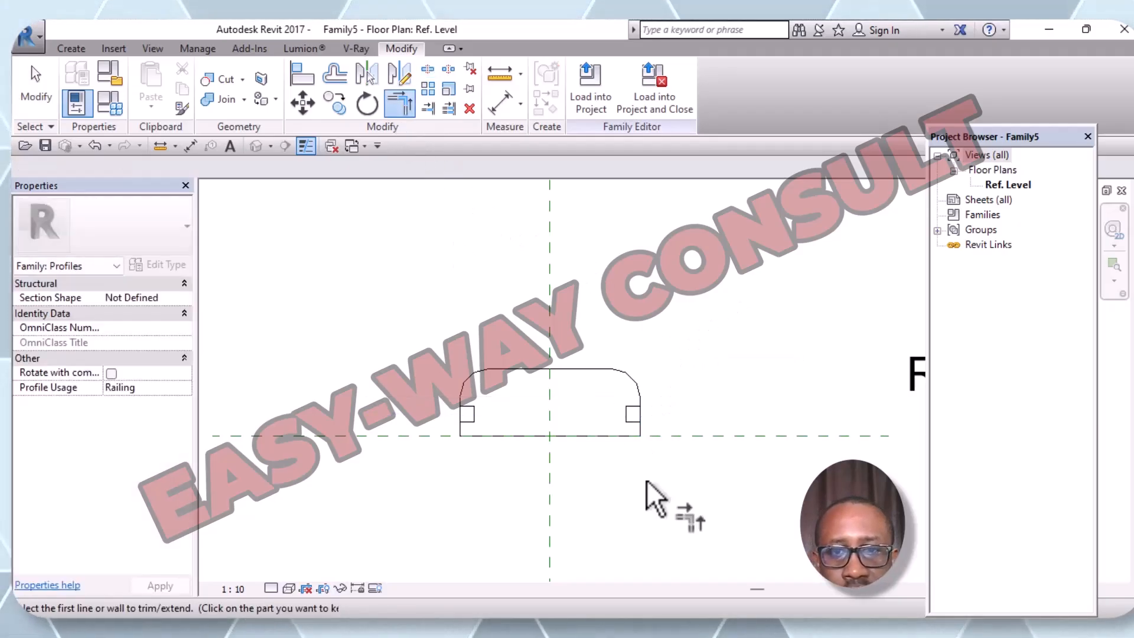
{"action": "left_click", "coordinate": [634, 423]}
{"action": "left_click", "coordinate": [640, 425]}
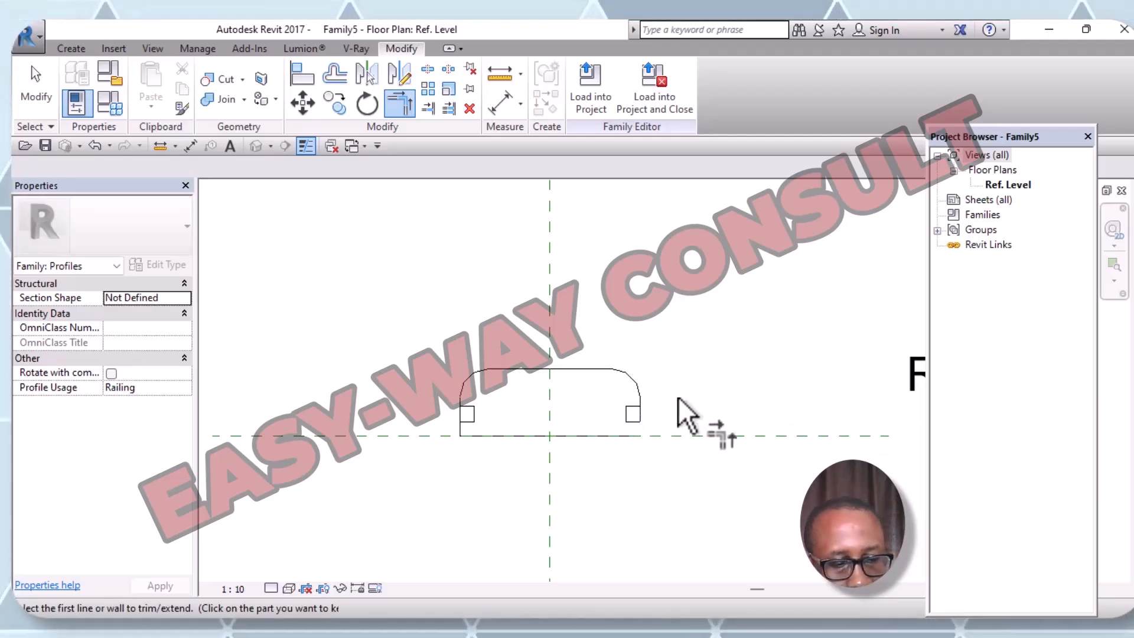
{"action": "scroll", "coordinate": [634, 421], "scroll_direction": "up", "scroll_amount": 2}
{"action": "scroll", "coordinate": [632, 420], "scroll_direction": "up", "scroll_amount": 1}
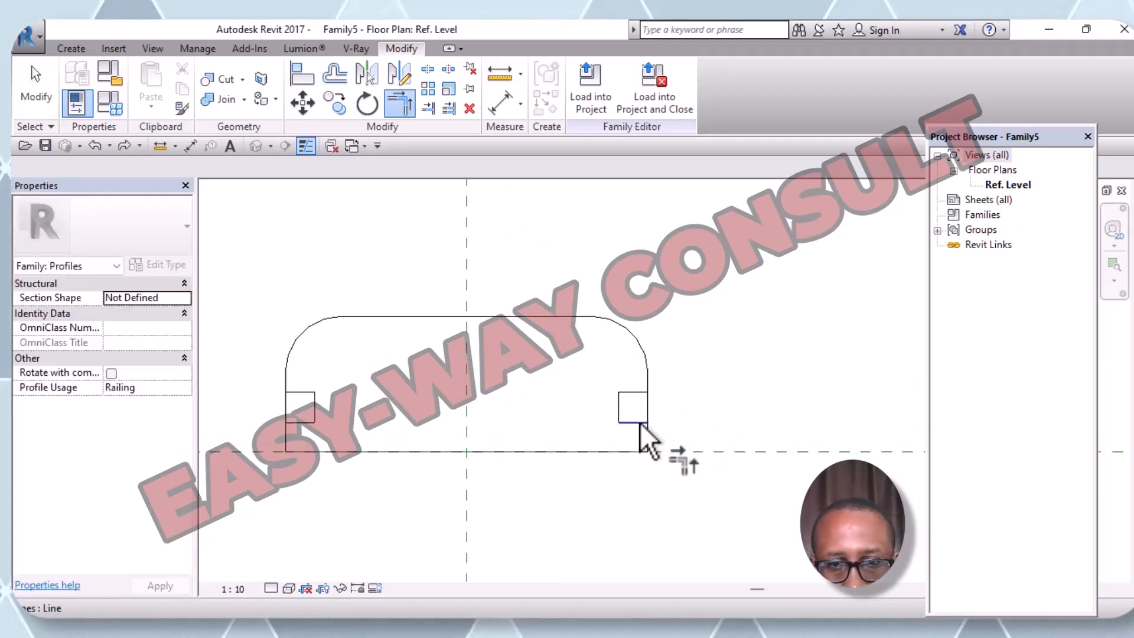
{"action": "left_click", "coordinate": [640, 423]}
{"action": "left_click", "coordinate": [649, 442]}
{"action": "left_click", "coordinate": [636, 391]}
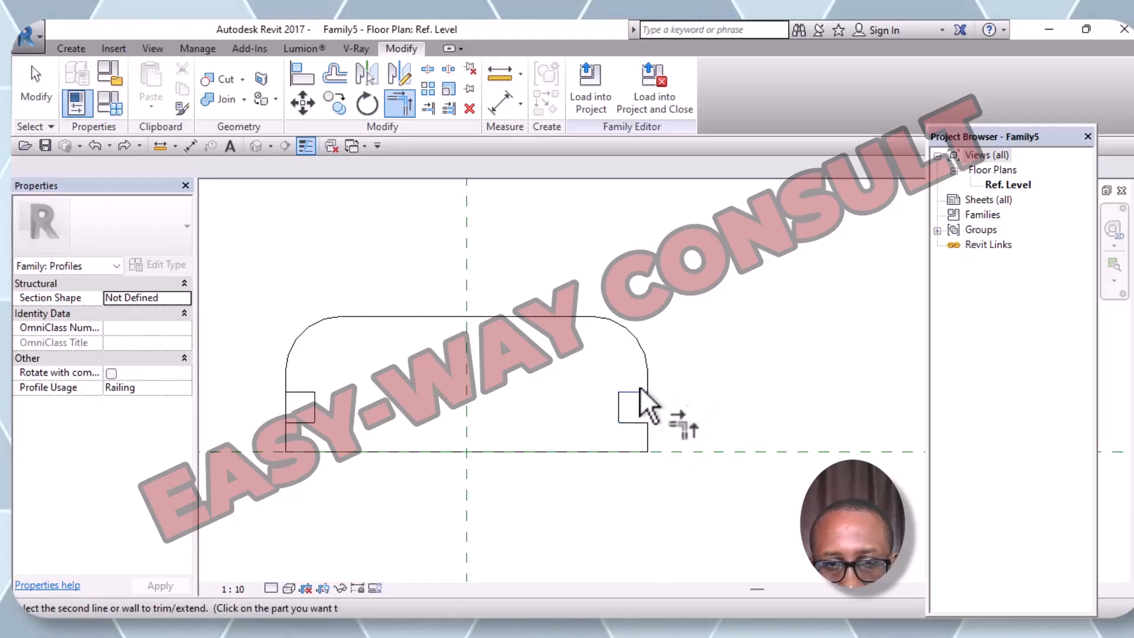
{"action": "left_click", "coordinate": [650, 381]}
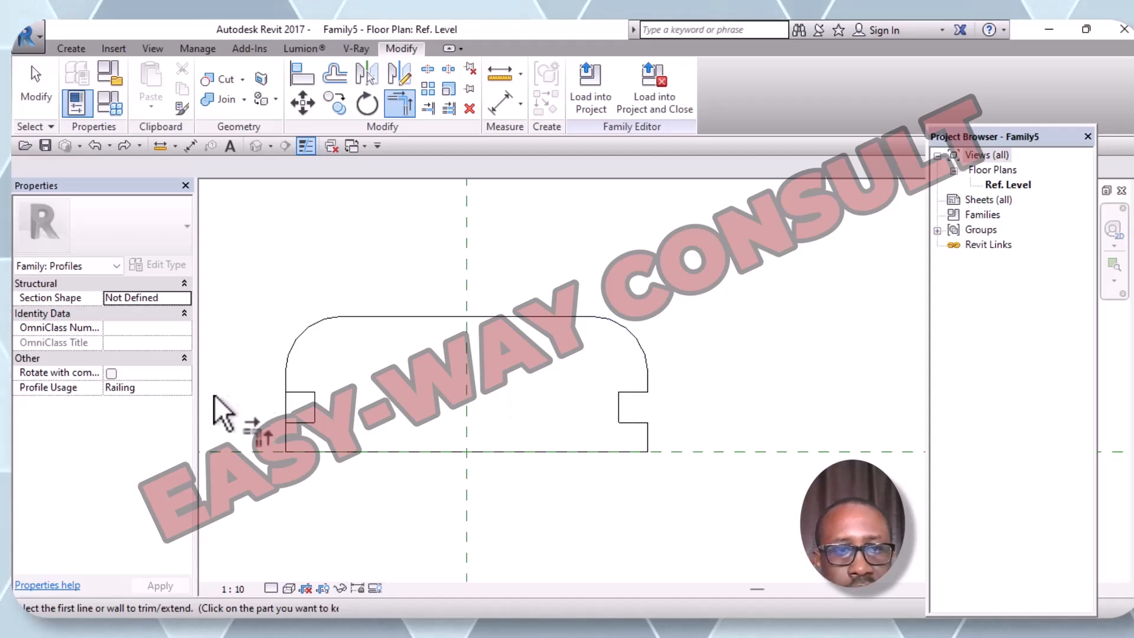
Split the profile's left edge between the small rectangle's upper and lower lines, without deleting the inner segment
{"action": "key", "text": "Escape"}
{"action": "key", "text": "Escape"}
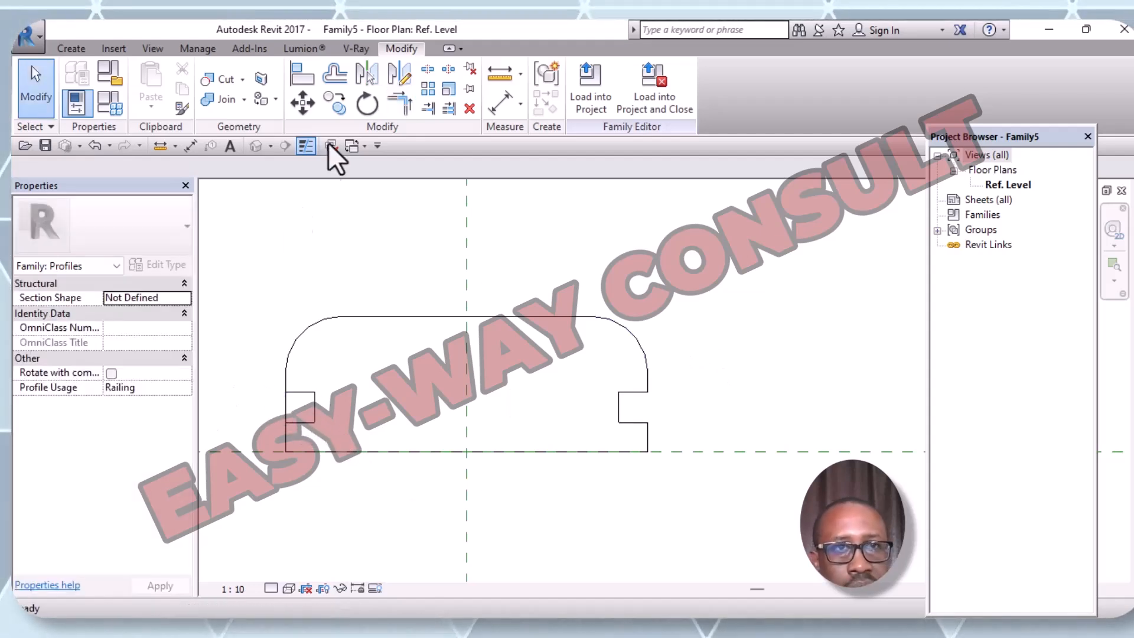
{"action": "left_click", "coordinate": [426, 67]}
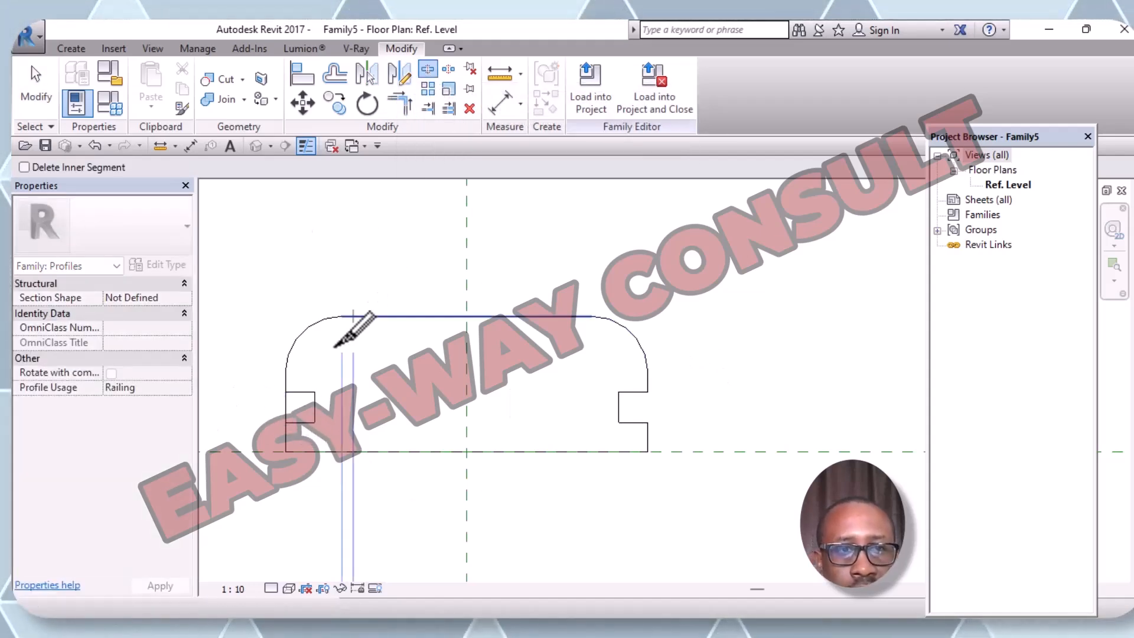
{"action": "left_click", "coordinate": [285, 407]}
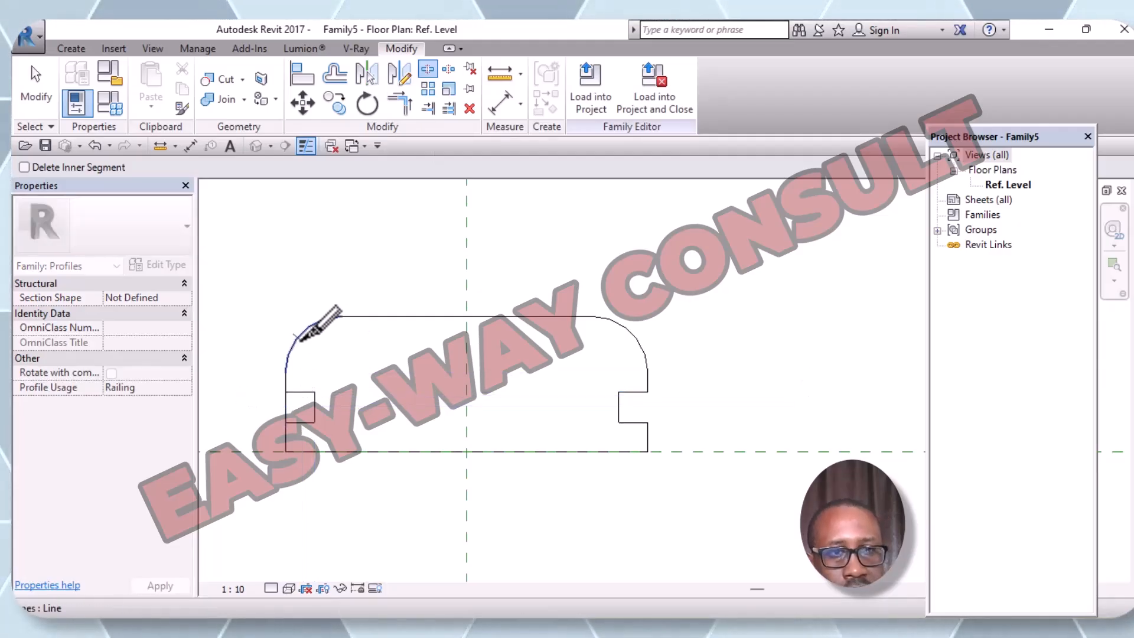
{"action": "key", "text": "Escape"}
{"action": "key", "text": "Escape"}
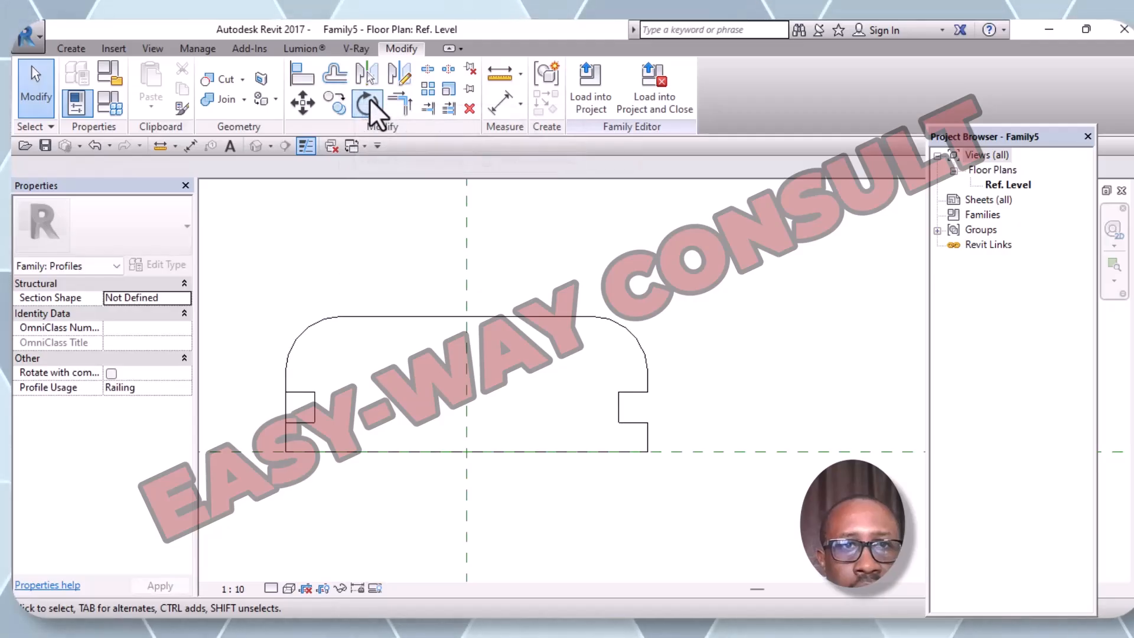
{"action": "left_click", "coordinate": [390, 103]}
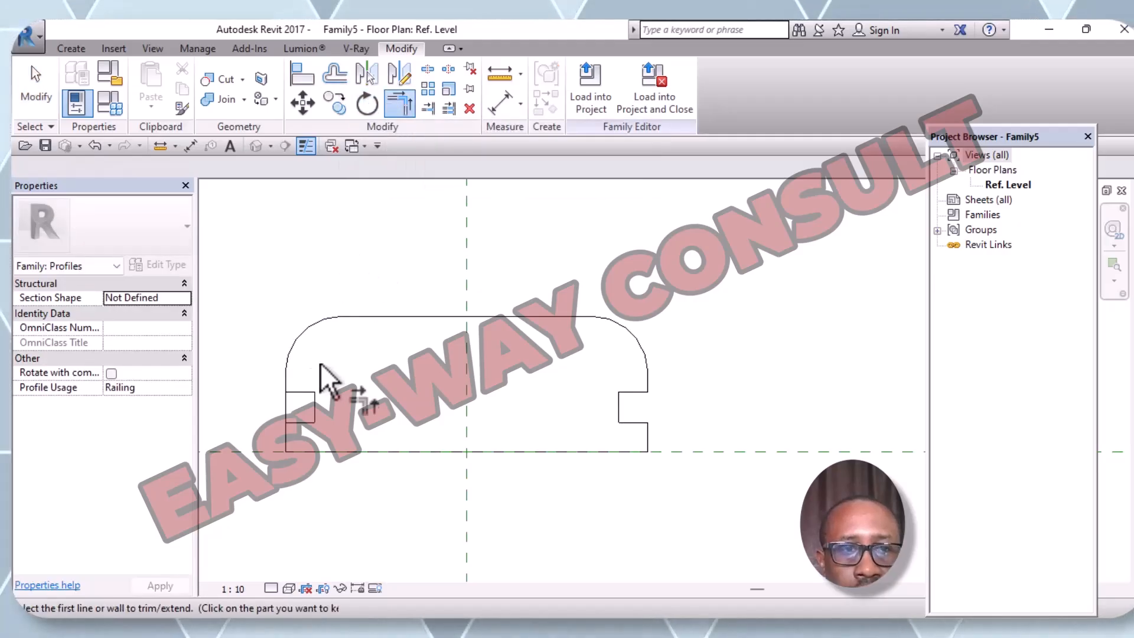
{"action": "left_click", "coordinate": [286, 384]}
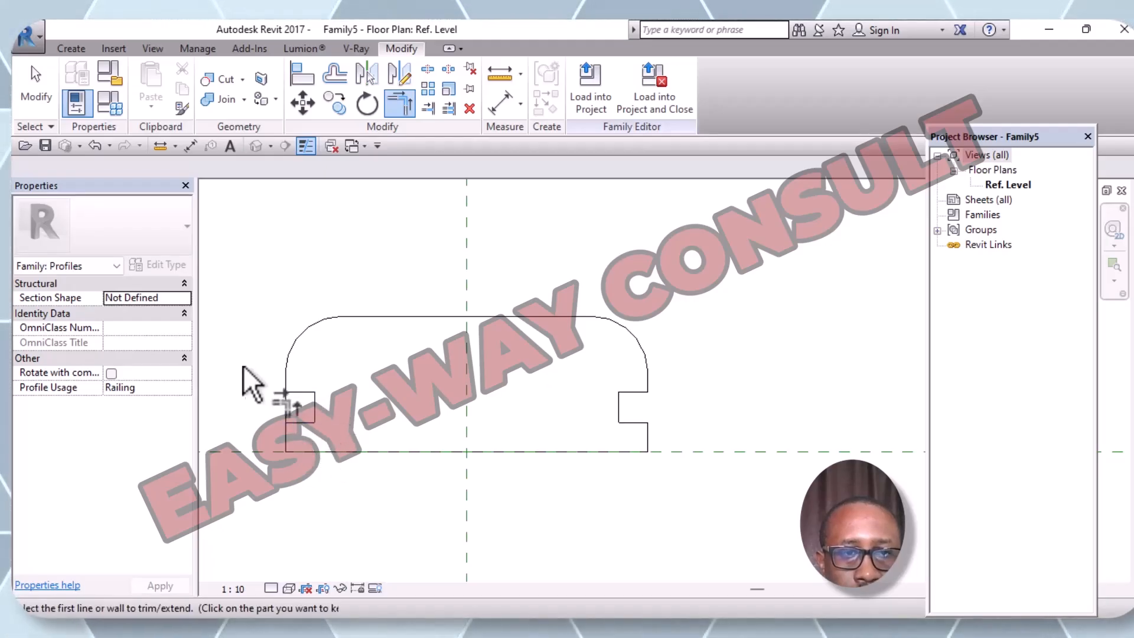
{"action": "right_click", "coordinate": [240, 350]}
{"action": "left_click", "coordinate": [239, 280]}
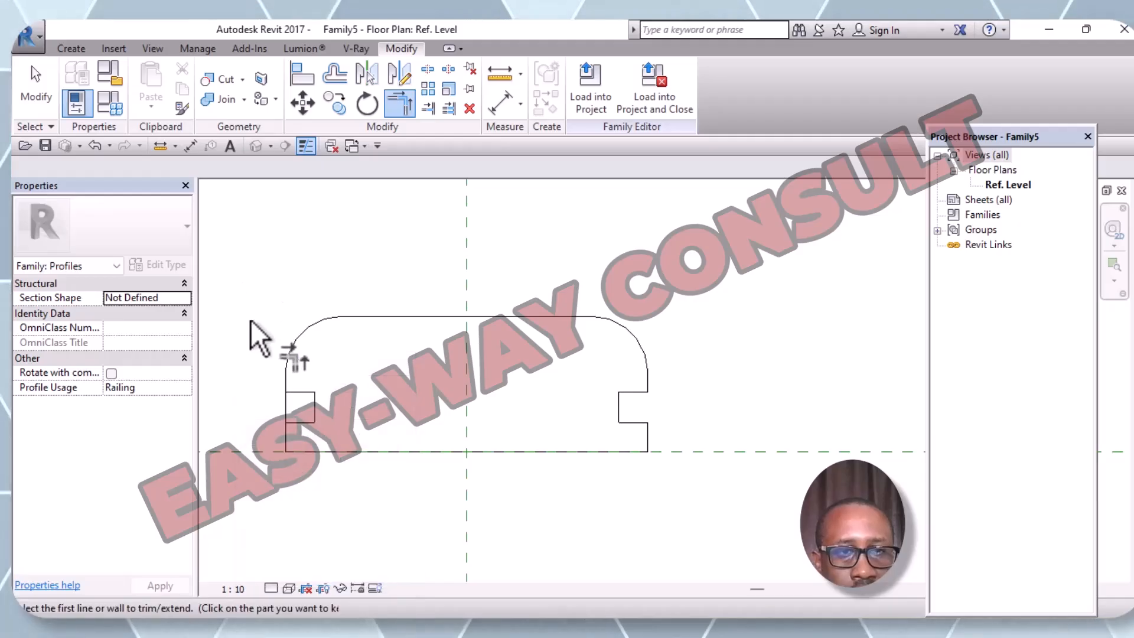
{"action": "left_click", "coordinate": [286, 409]}
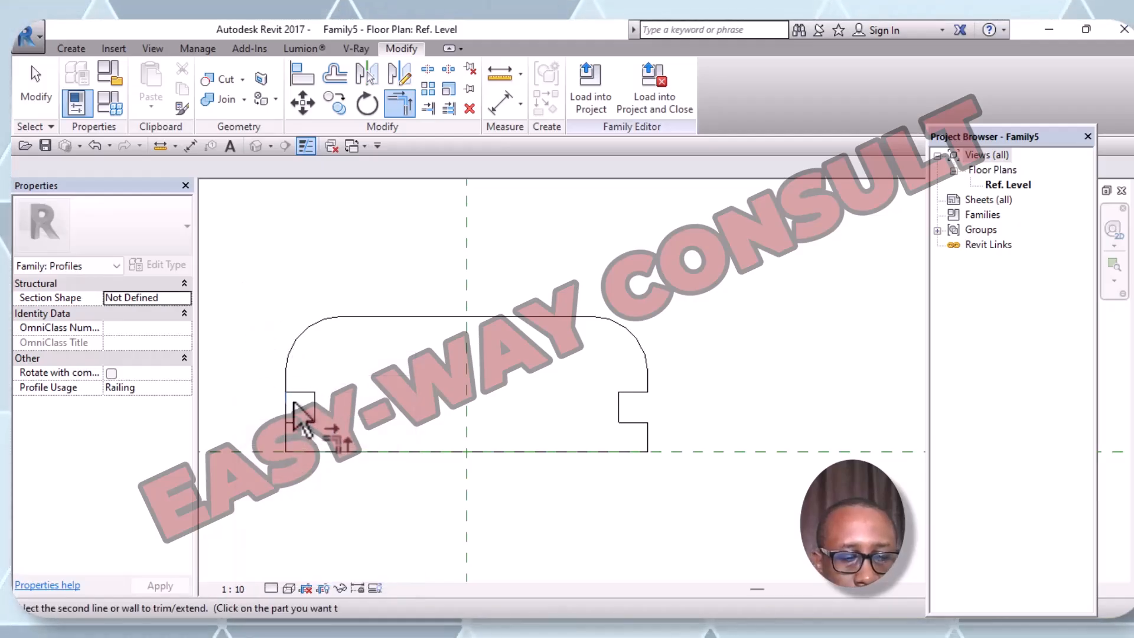
{"action": "key", "text": "Escape"}
{"action": "key", "text": "Escape"}
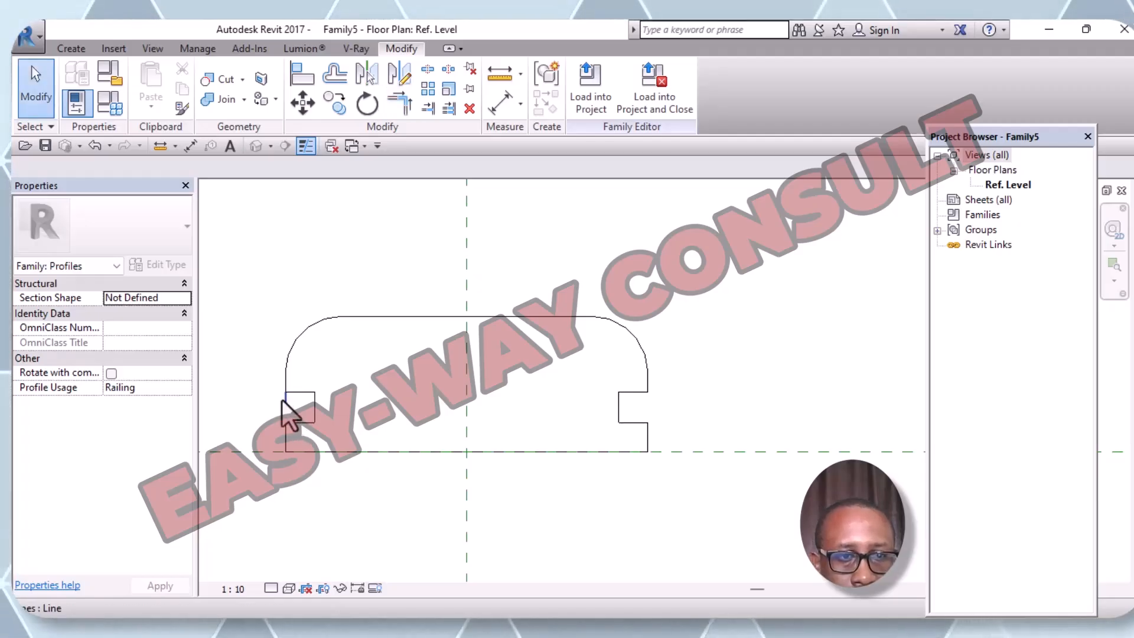
Delete the two short left edge segments closing off the small rectangle, opening a notch in the profile's left side
{"action": "left_click", "coordinate": [284, 406]}
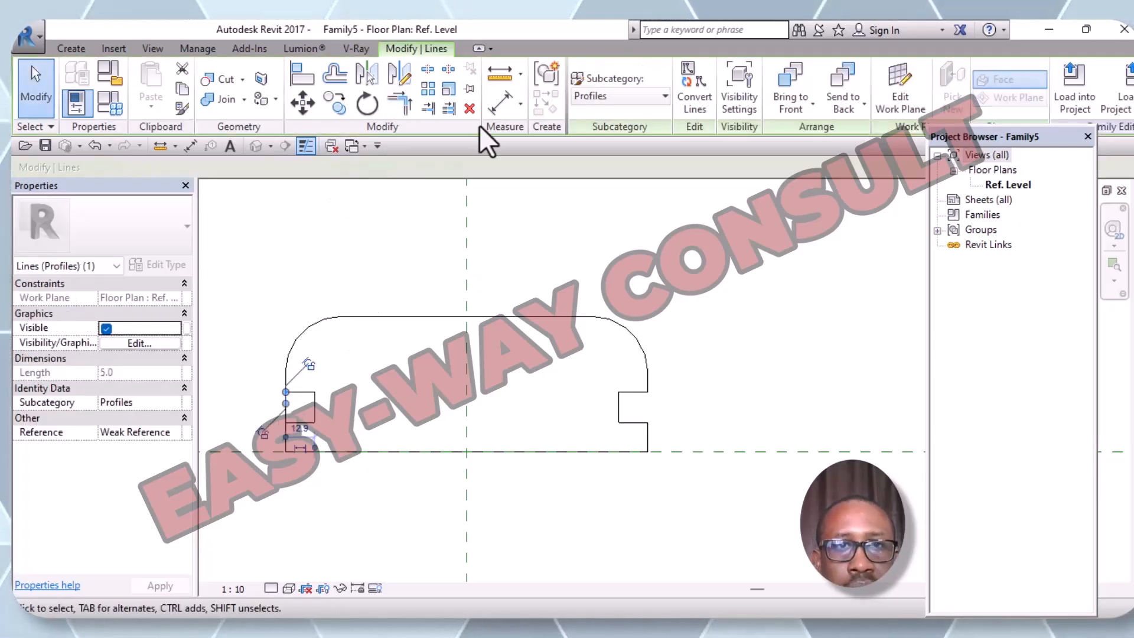
{"action": "left_click", "coordinate": [470, 109]}
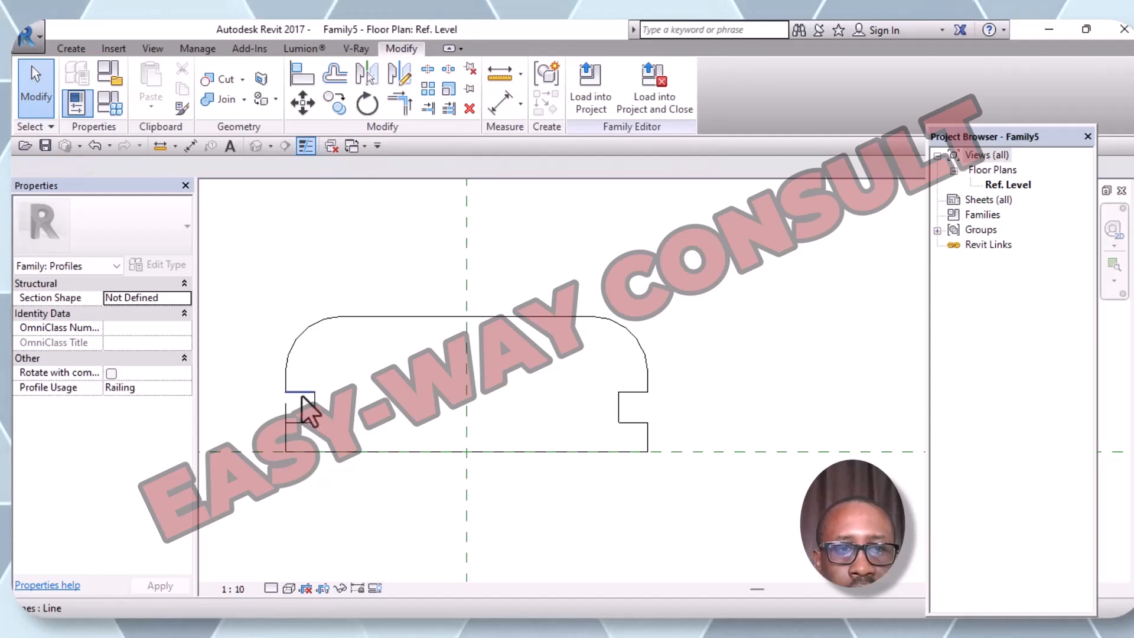
{"action": "left_click", "coordinate": [287, 412]}
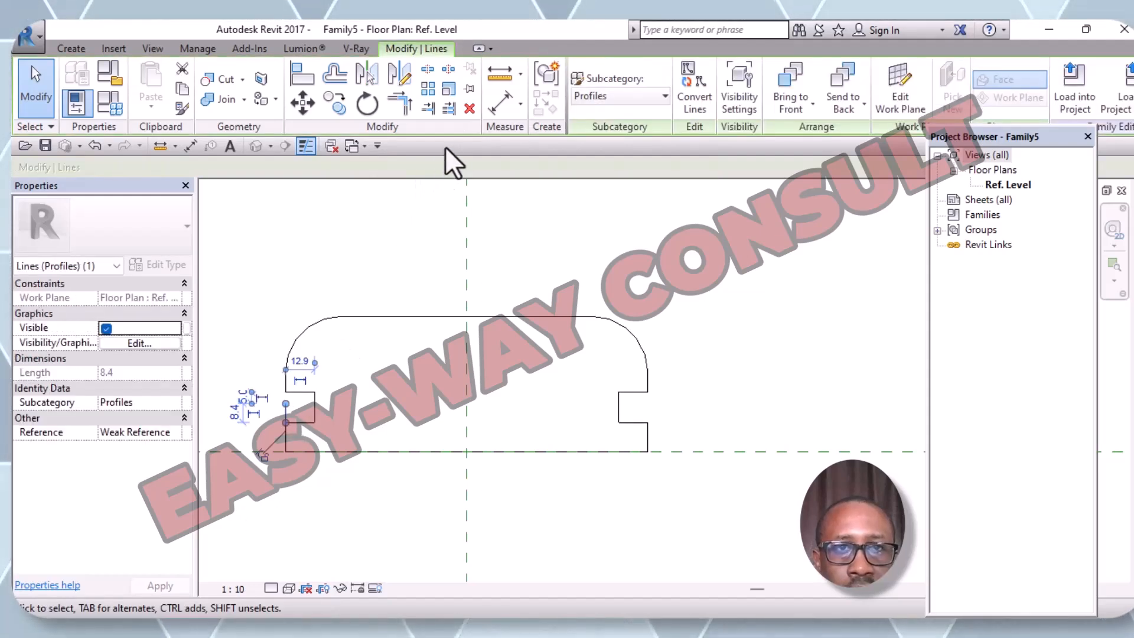
{"action": "left_click", "coordinate": [470, 109]}
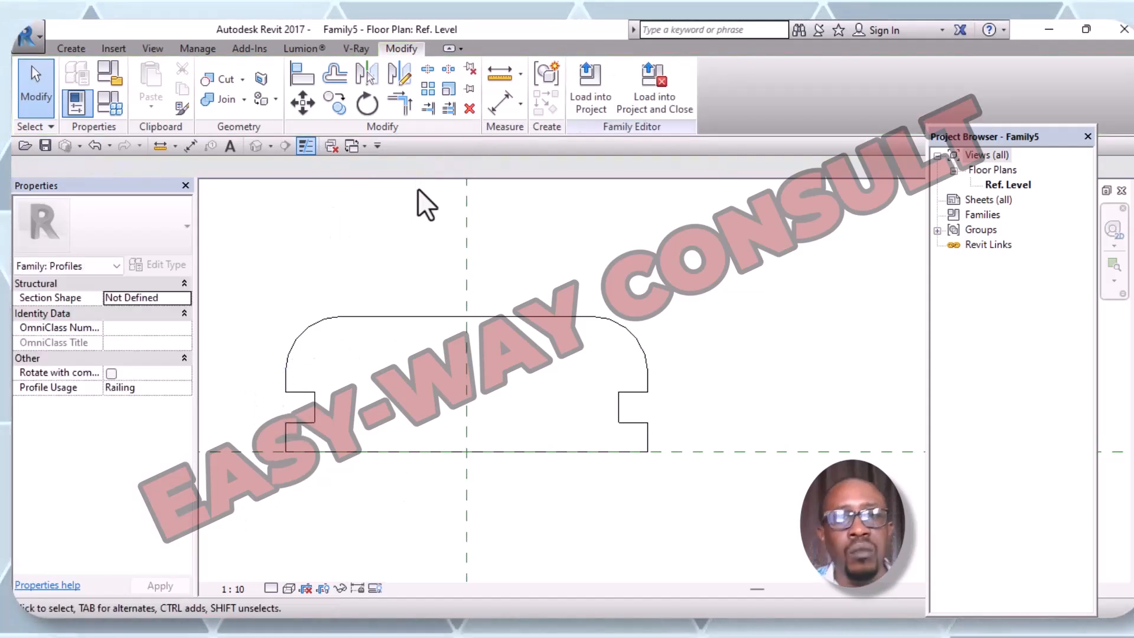
Start saving the current family as a new file in Documents with the file name top rail balasta
{"action": "left_click", "coordinate": [41, 44]}
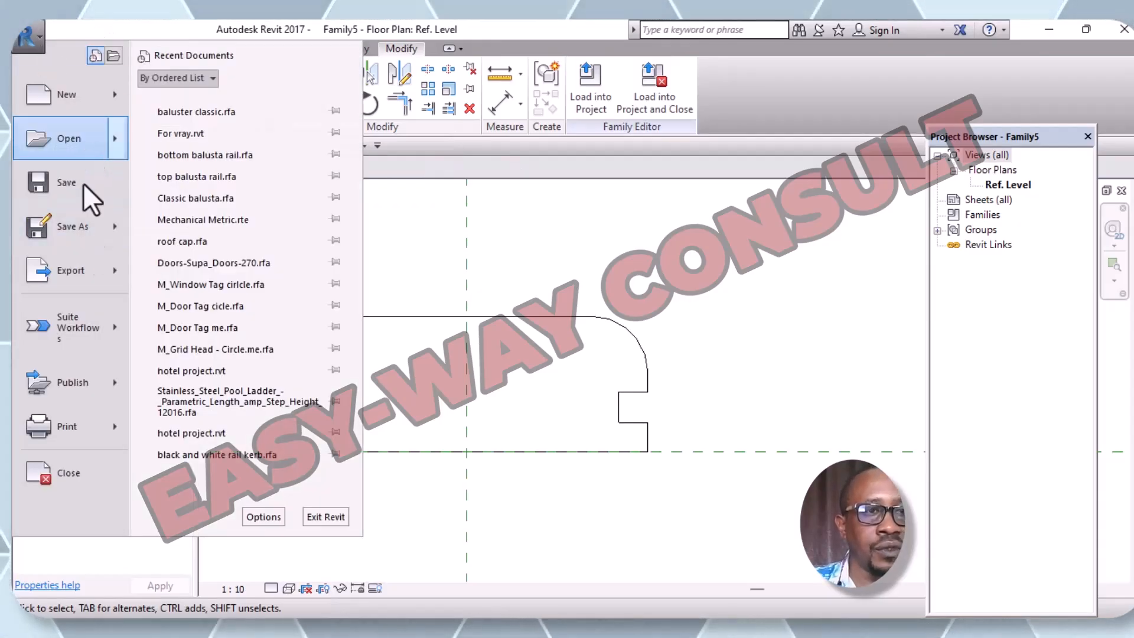
{"action": "mouse_move", "coordinate": [113, 227]}
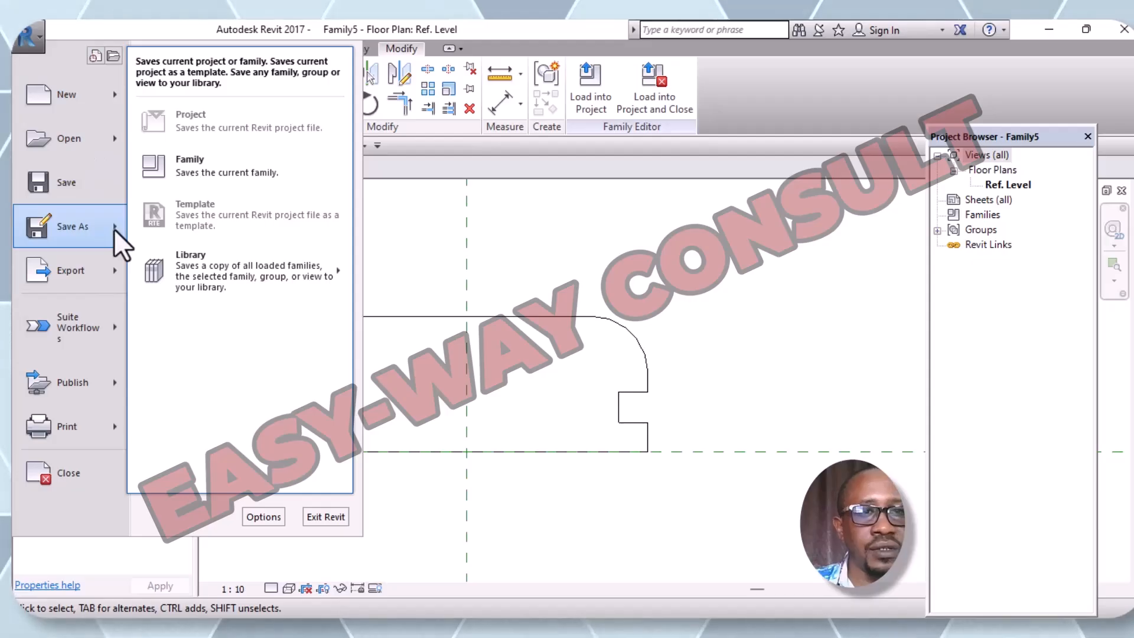
{"action": "left_click", "coordinate": [225, 167]}
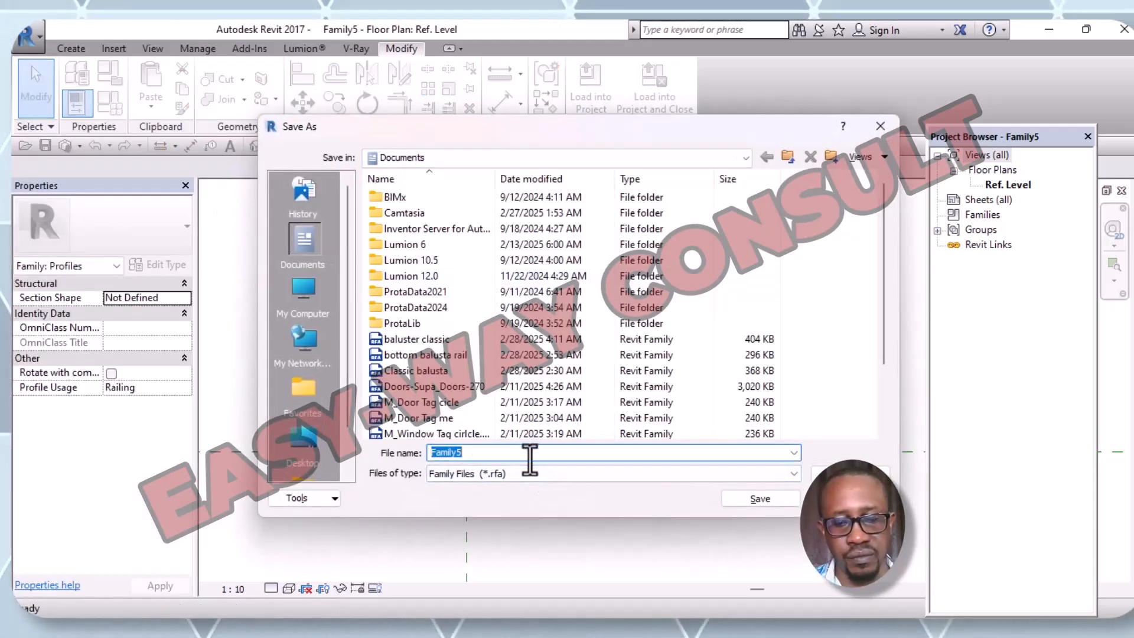
{"action": "key", "text": "BackSpace"}
{"action": "type", "text": "t"}
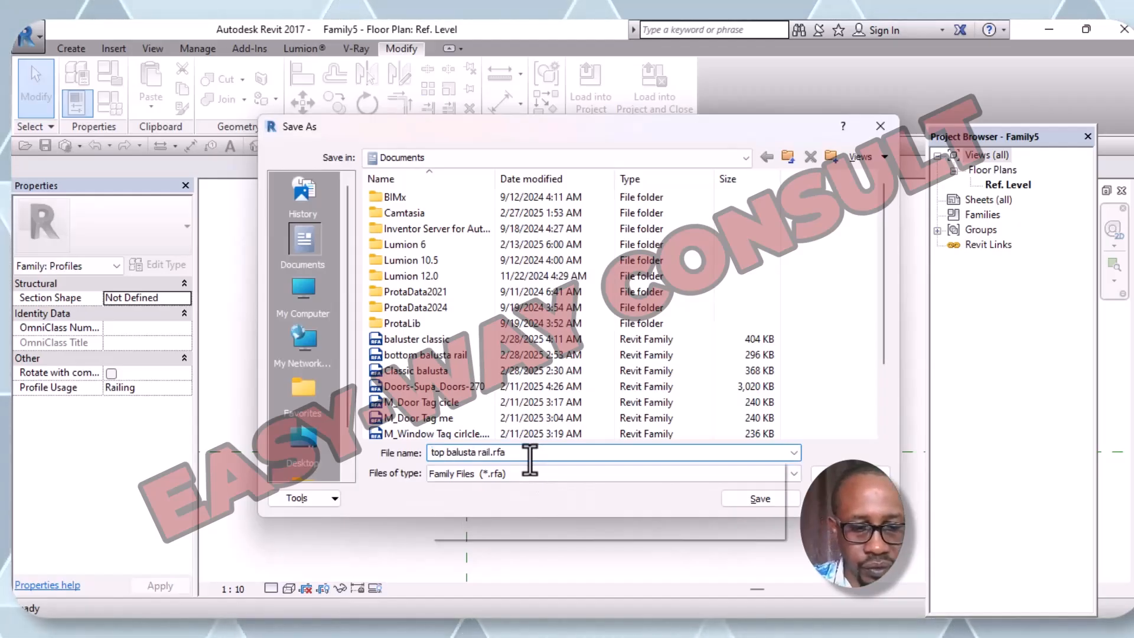
{"action": "type", "text": "o"}
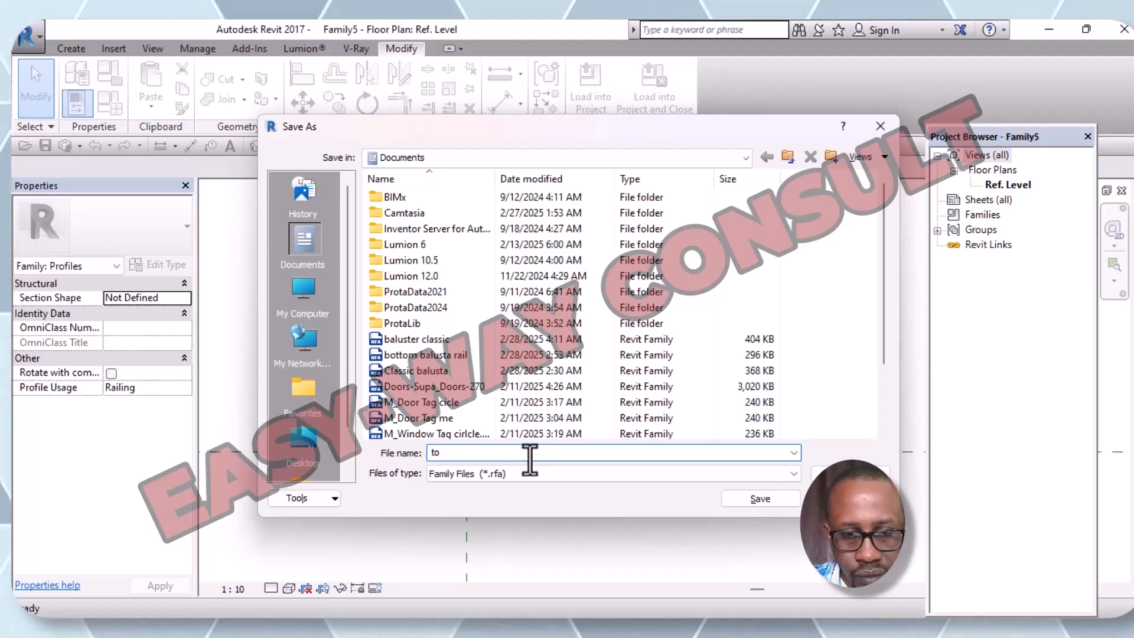
{"action": "key", "text": "BackSpace"}
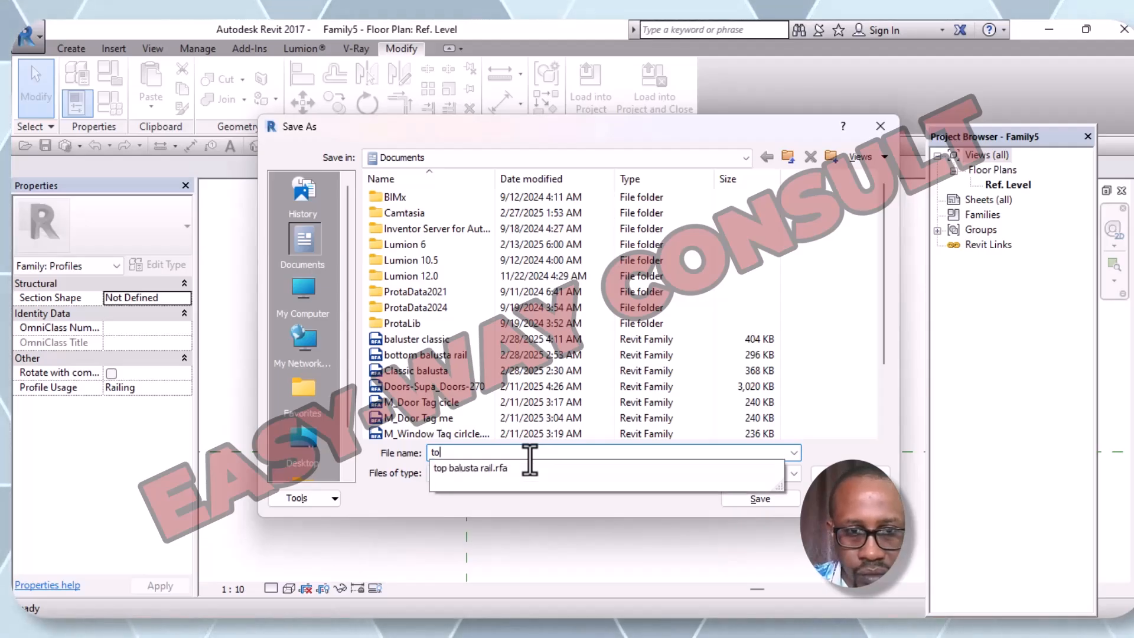
{"action": "type", "text": "p"}
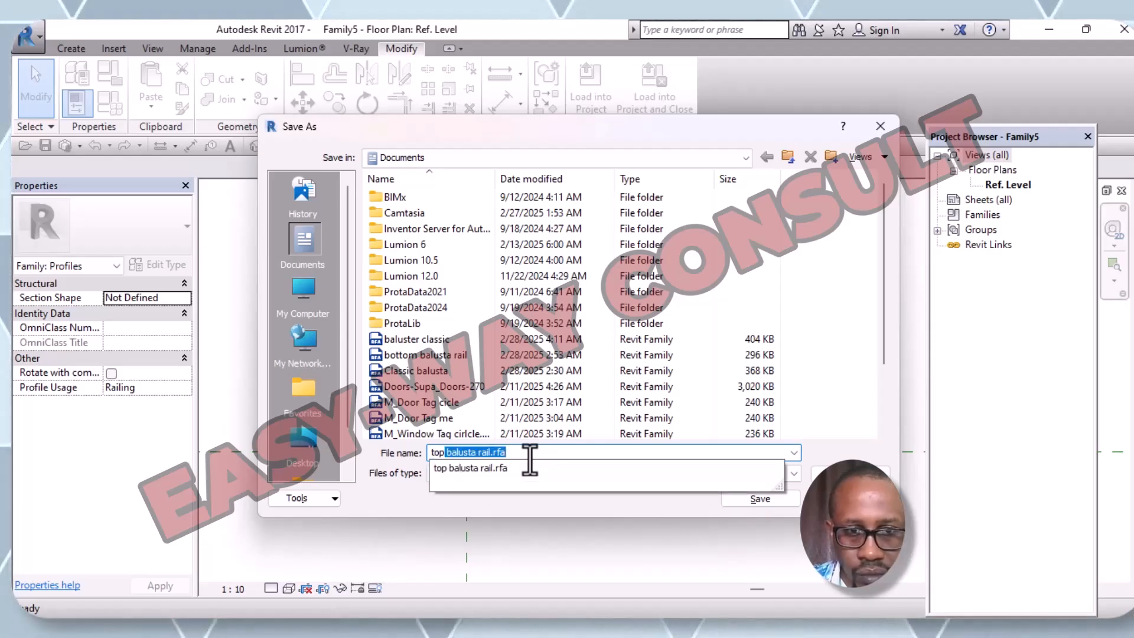
{"action": "type", "text": " rail bala"}
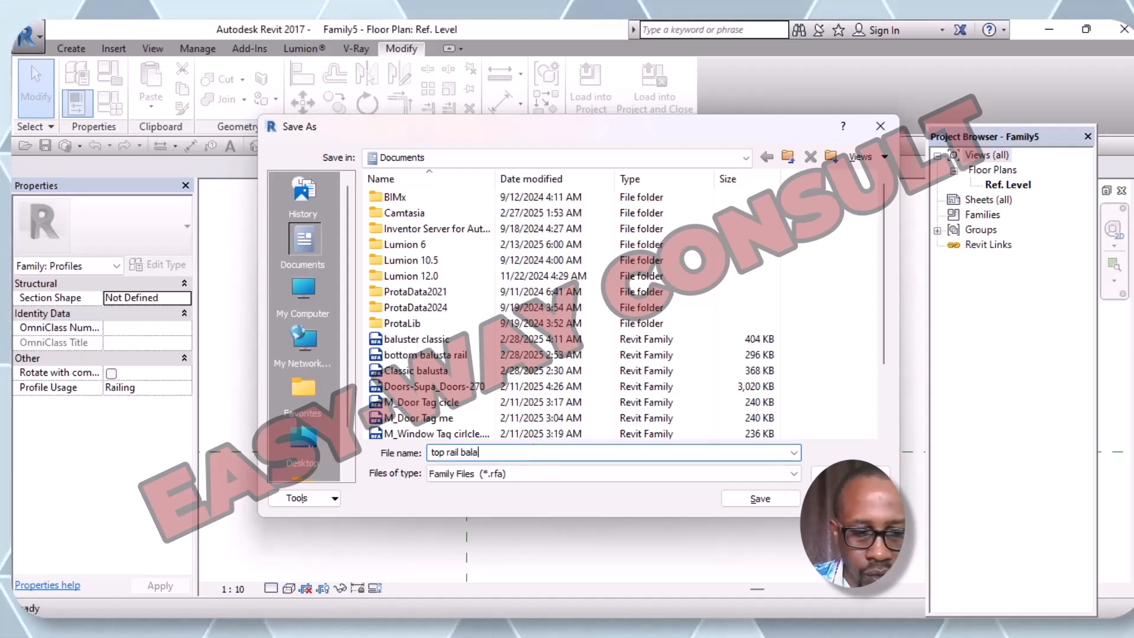
{"action": "type", "text": "sta"}
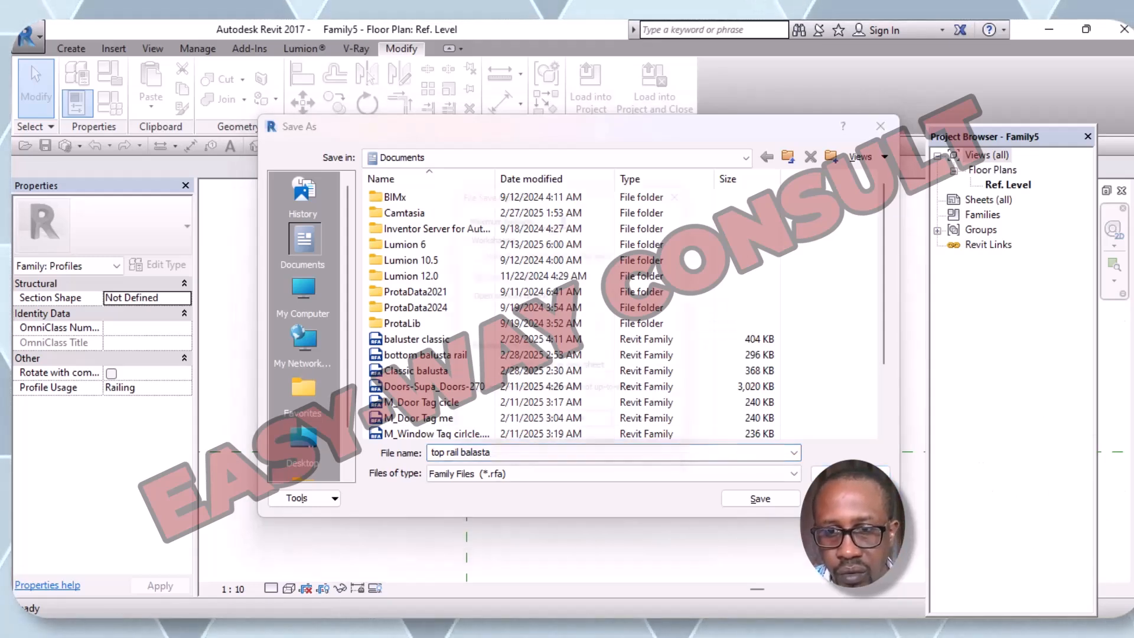
Save the family file with a maximum of 1 backup, and load it into the For vray project while closing the family
{"action": "left_click", "coordinate": [850, 474]}
{"action": "type", "text": "1"}
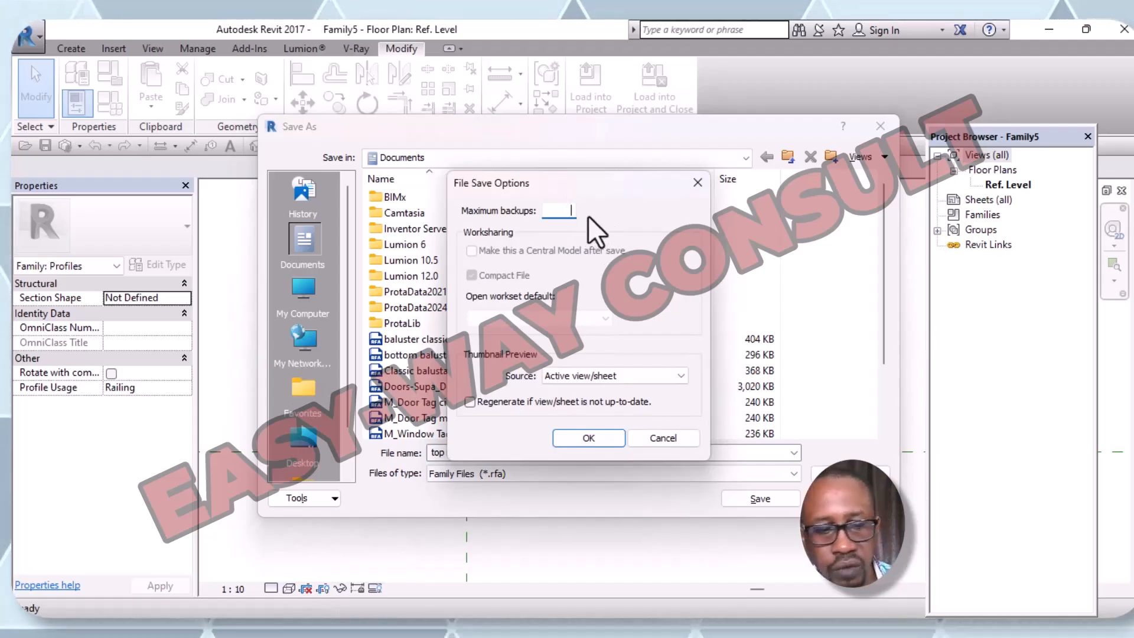
{"action": "left_click", "coordinate": [603, 444]}
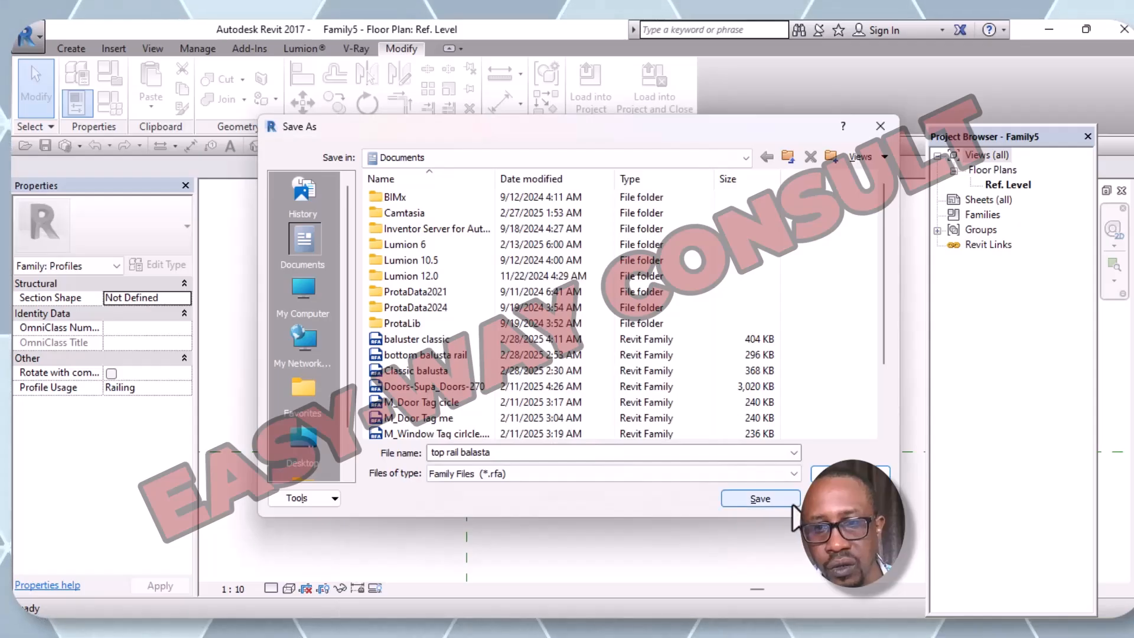
{"action": "left_click", "coordinate": [747, 499]}
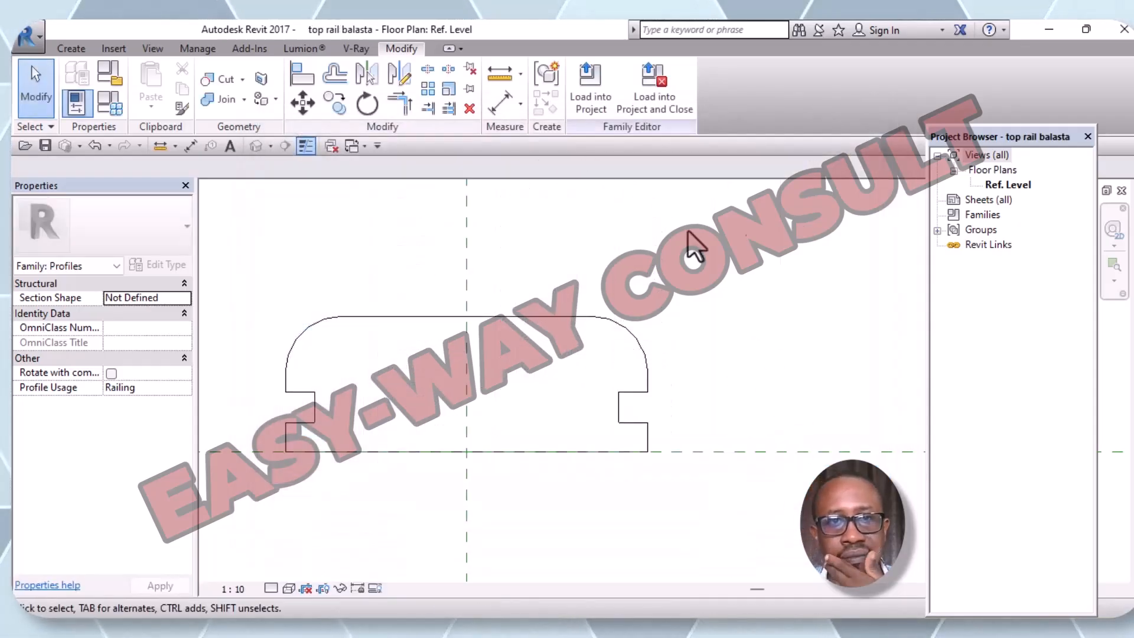
{"action": "left_click", "coordinate": [650, 94]}
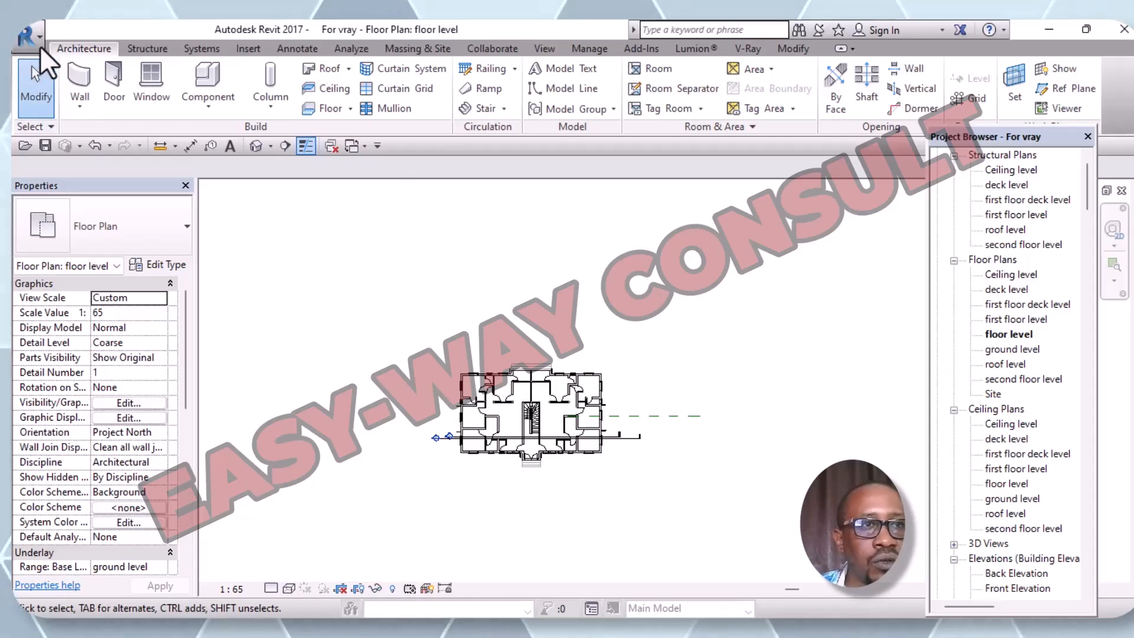
Create a new family from the Metric Profile-Rail template, saving the project when the reminder asks
{"action": "left_click", "coordinate": [26, 36]}
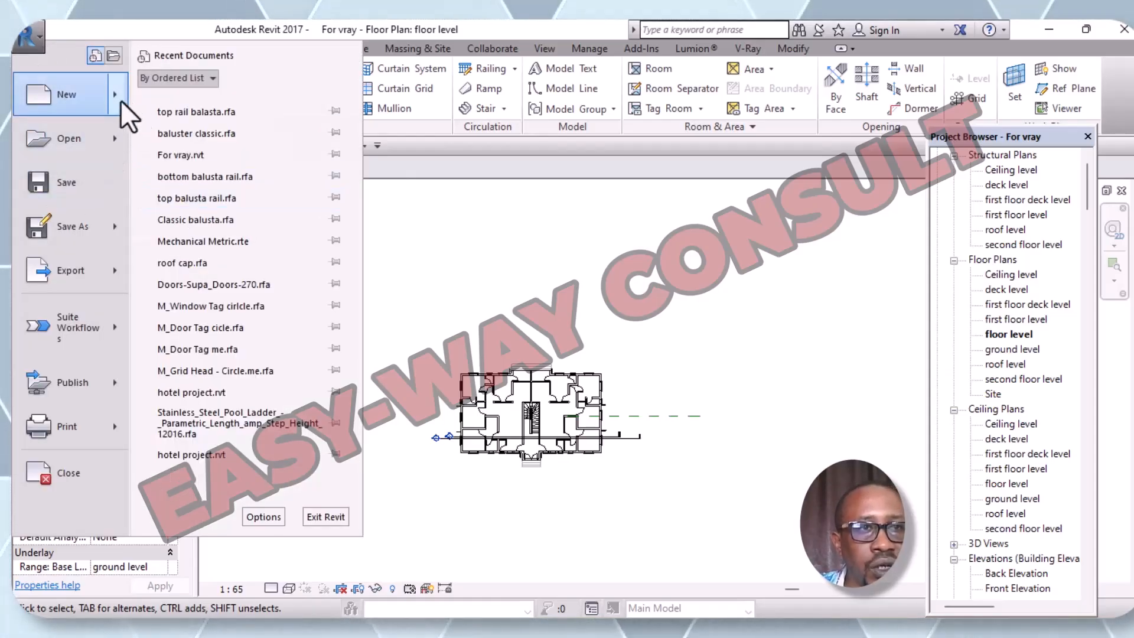
{"action": "mouse_move", "coordinate": [122, 102]}
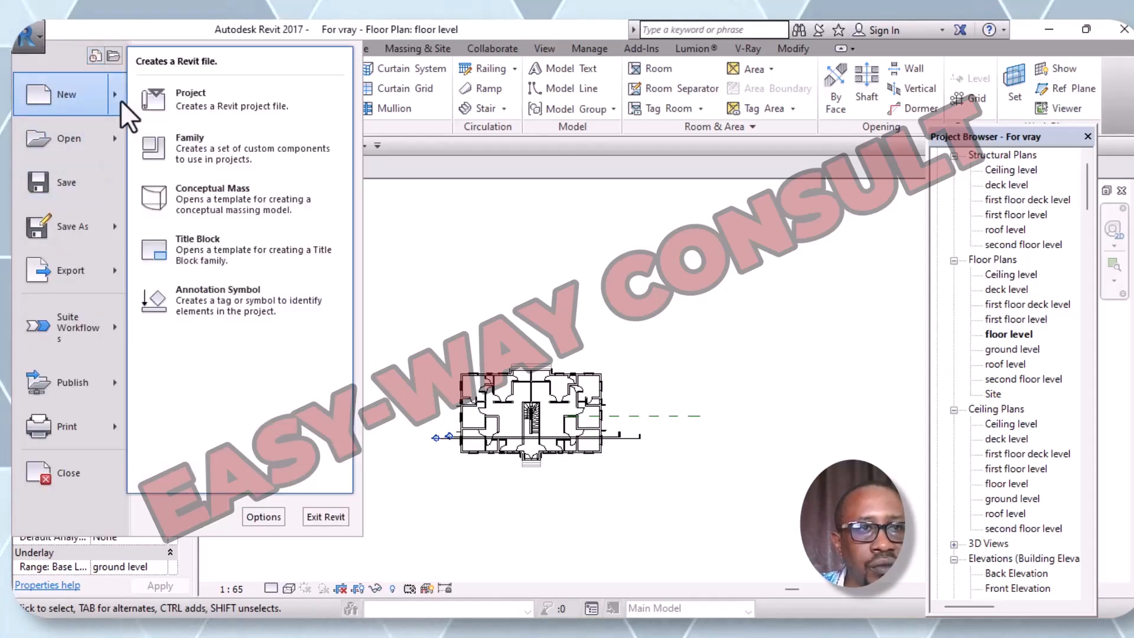
{"action": "left_click", "coordinate": [218, 149]}
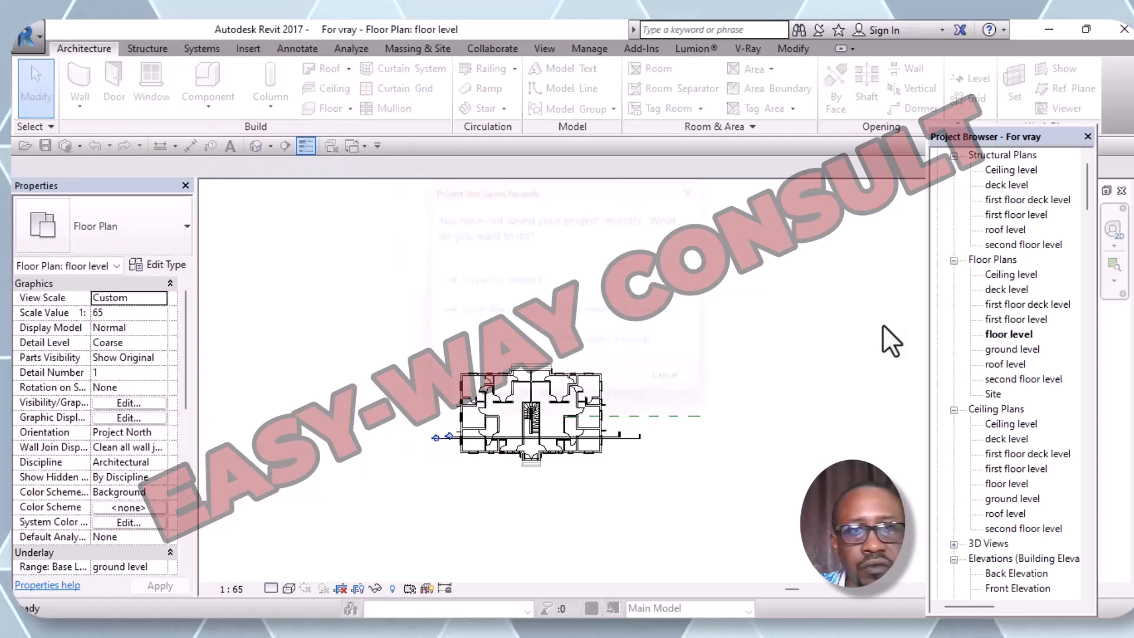
{"action": "left_click", "coordinate": [483, 284]}
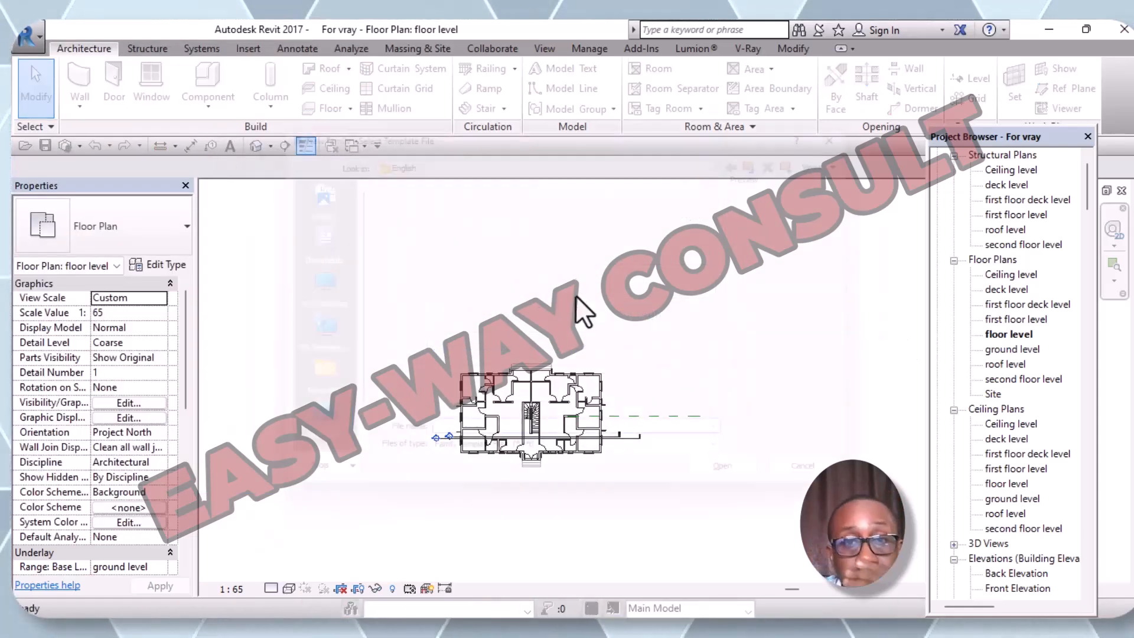
{"action": "scroll", "coordinate": [588, 310], "scroll_direction": "down", "scroll_amount": 3}
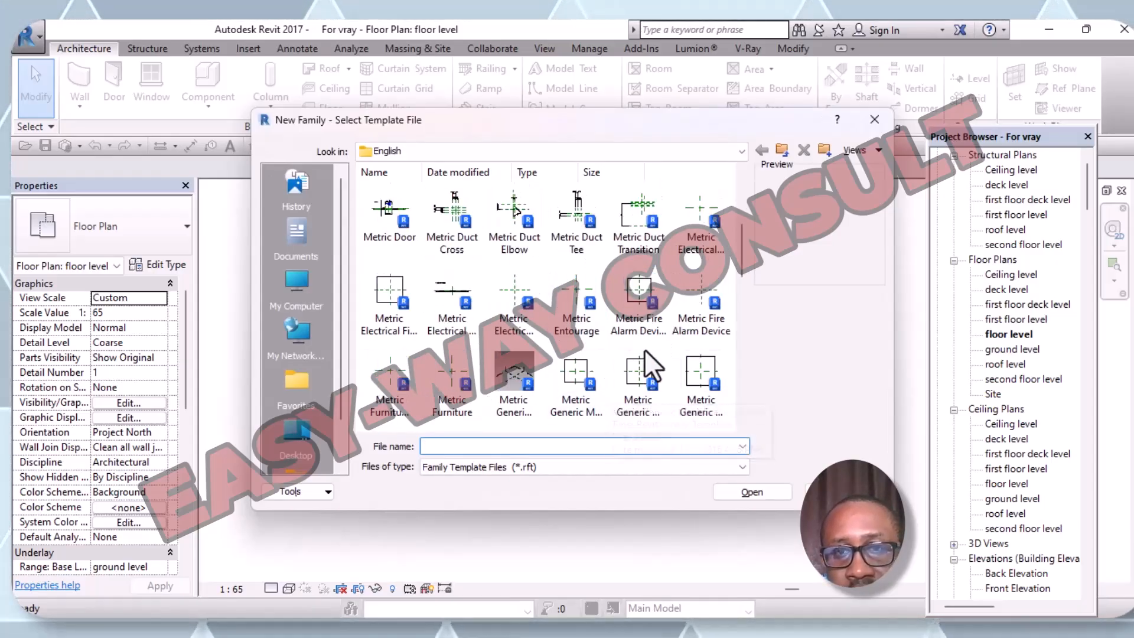
{"action": "scroll", "coordinate": [593, 364], "scroll_direction": "down", "scroll_amount": 2}
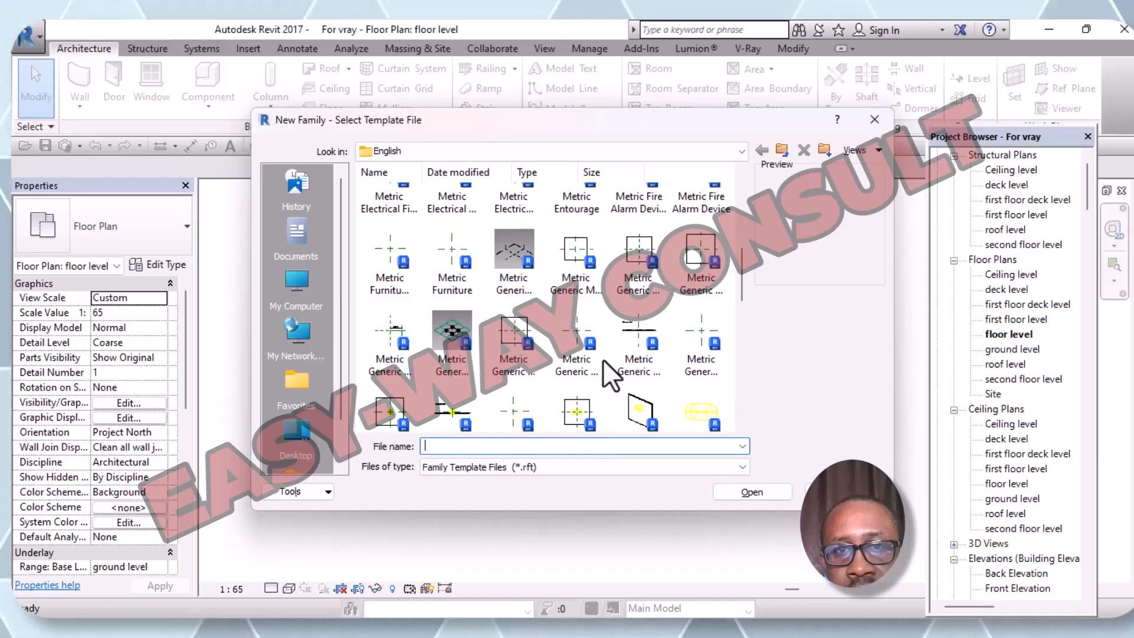
{"action": "scroll", "coordinate": [620, 349], "scroll_direction": "down", "scroll_amount": 5}
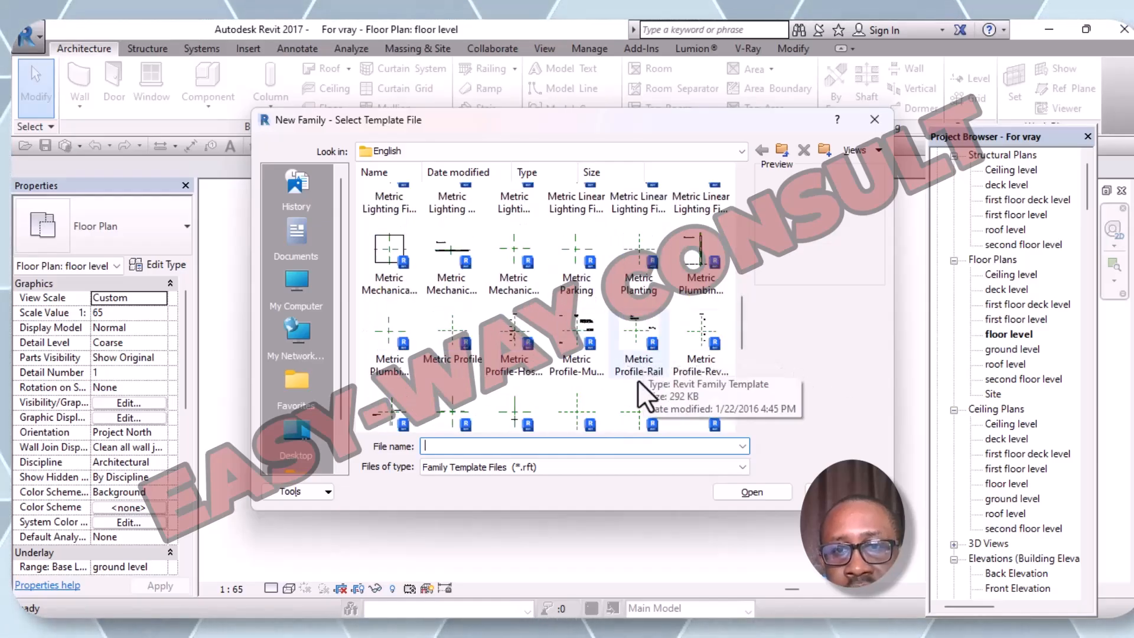
{"action": "left_click", "coordinate": [643, 365]}
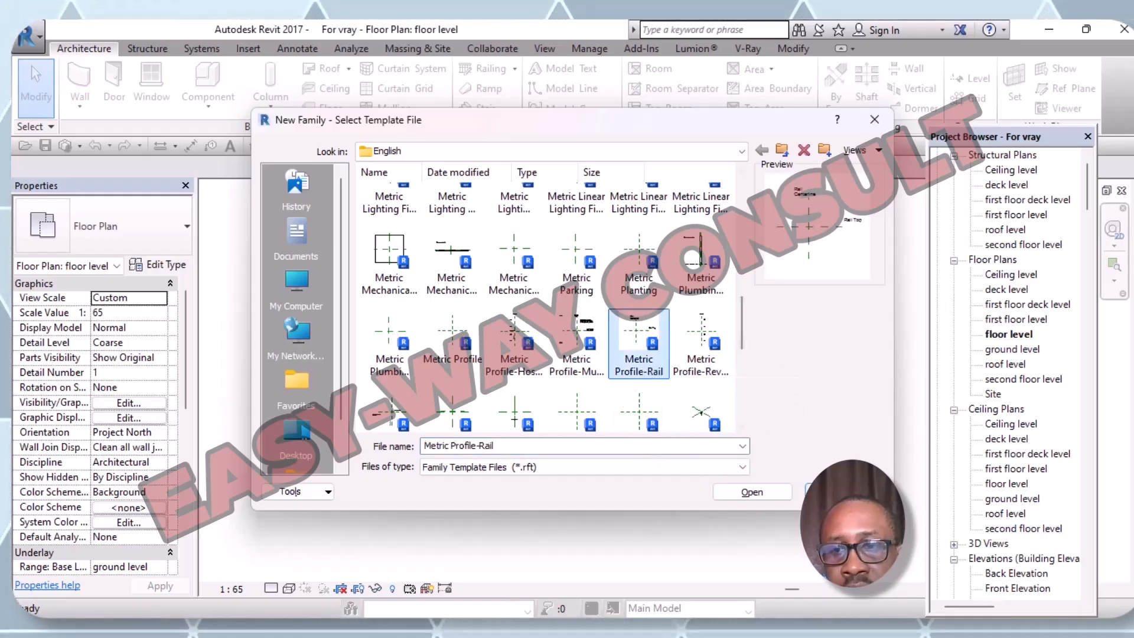
{"action": "left_click", "coordinate": [753, 491]}
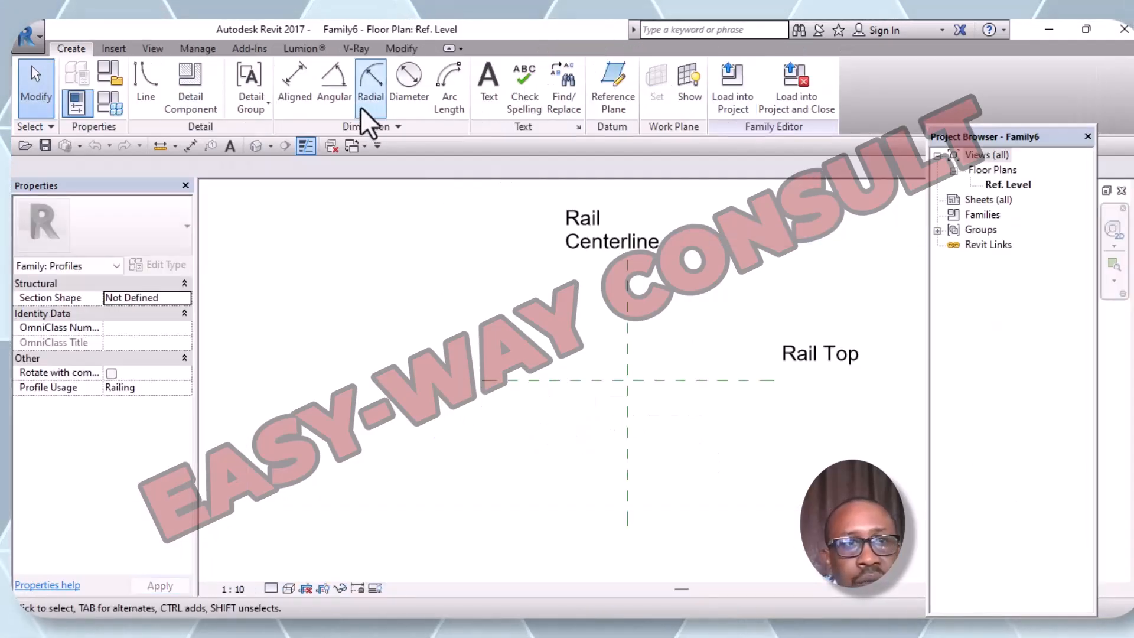
Draw a rectangle about 140 by 60 mm hanging below the Rail Top reference plane and straddling the Rail Centerline
{"action": "left_click", "coordinate": [137, 86]}
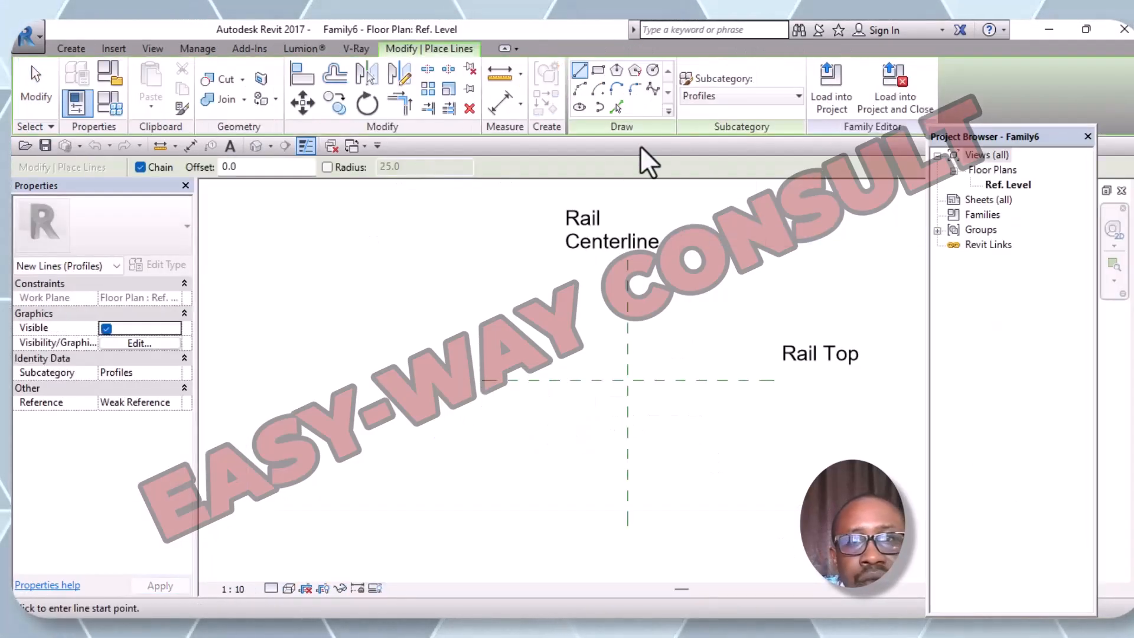
{"action": "left_click", "coordinate": [597, 71]}
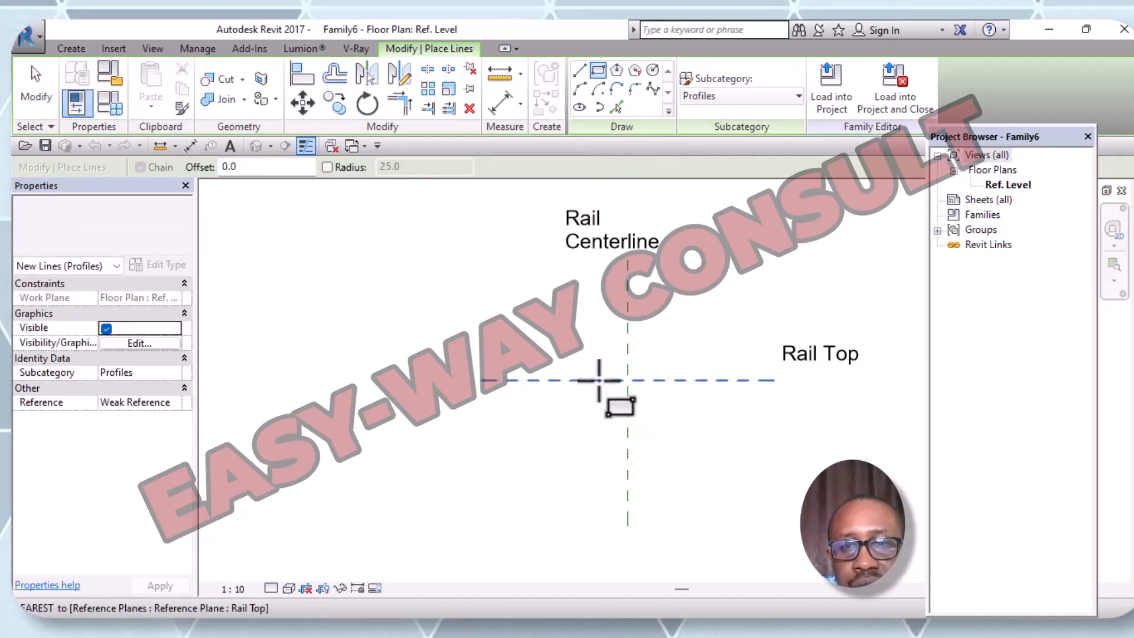
{"action": "left_click", "coordinate": [599, 382]}
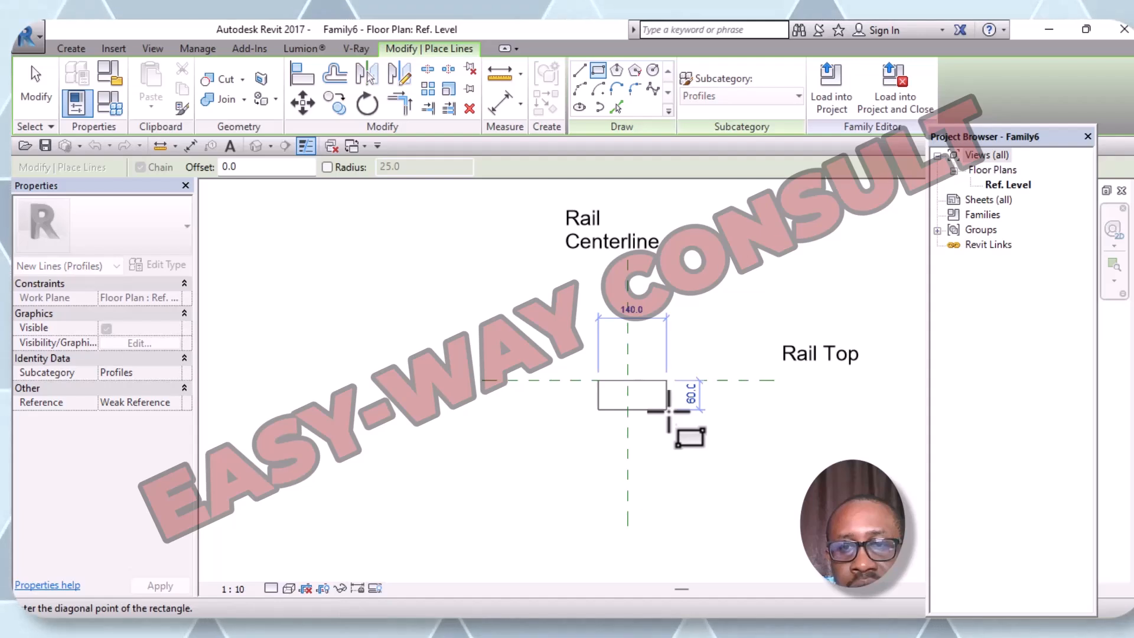
{"action": "left_click", "coordinate": [668, 410]}
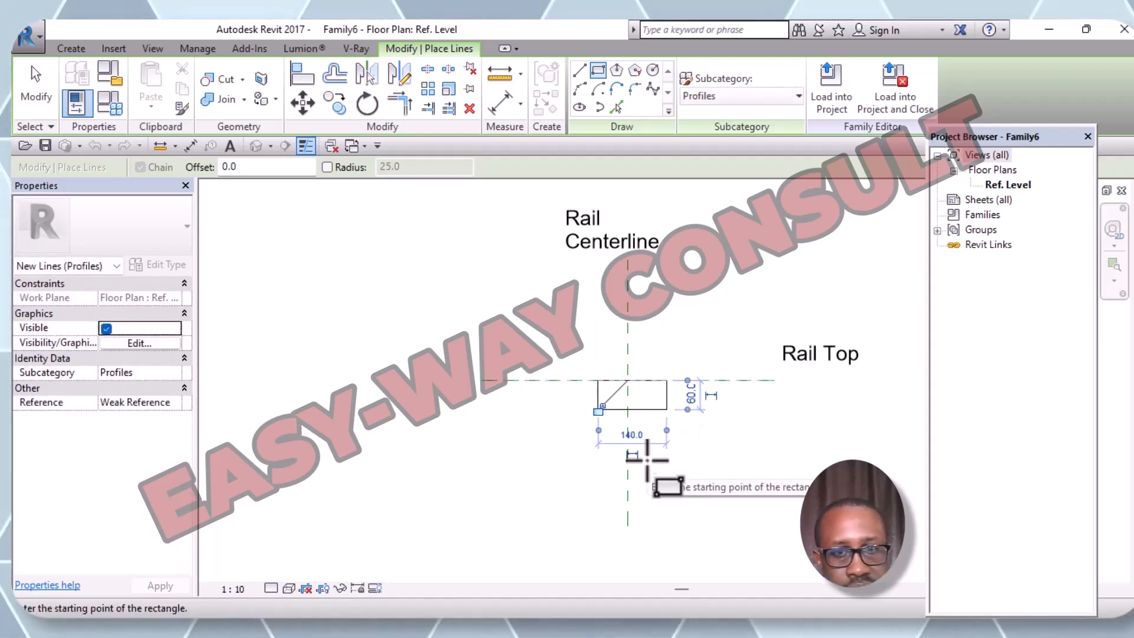
{"action": "key", "text": "Escape"}
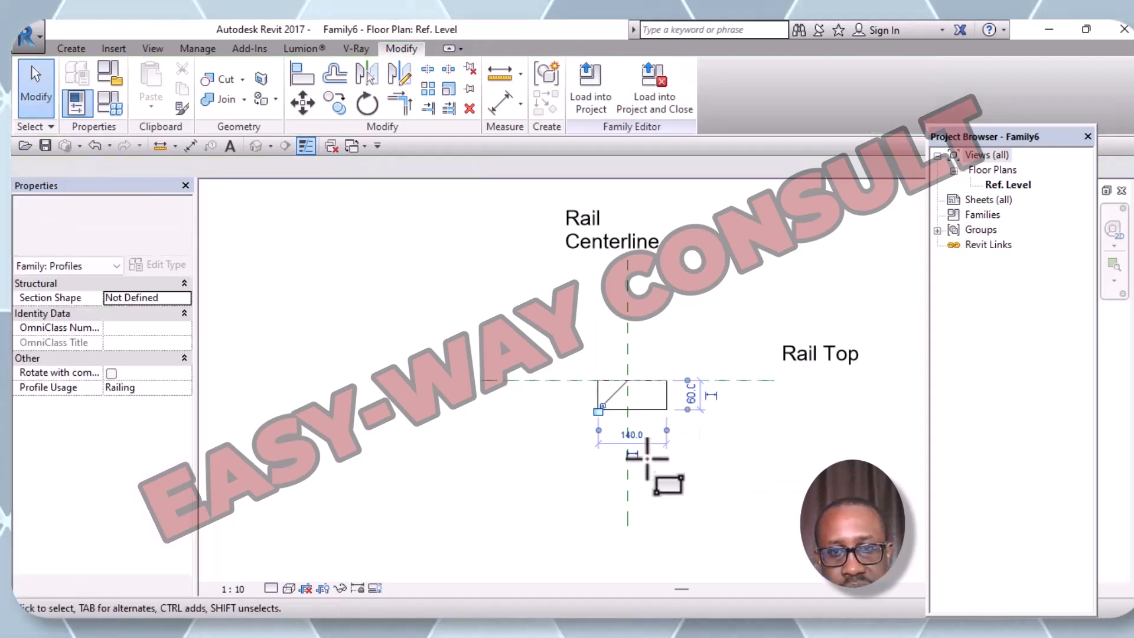
Set the distance from the Rail Centerline to the rectangle's right edge to 80 mm
{"action": "left_click", "coordinate": [666, 394]}
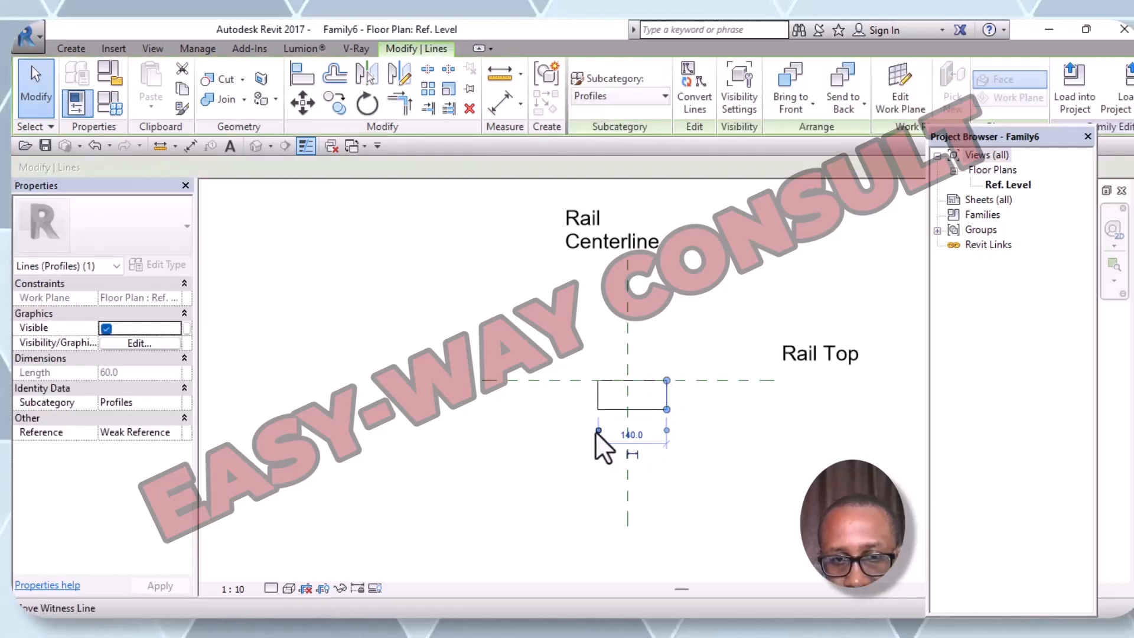
{"action": "left_click_drag", "start_coordinate": [595, 431], "coordinate": [627, 433]}
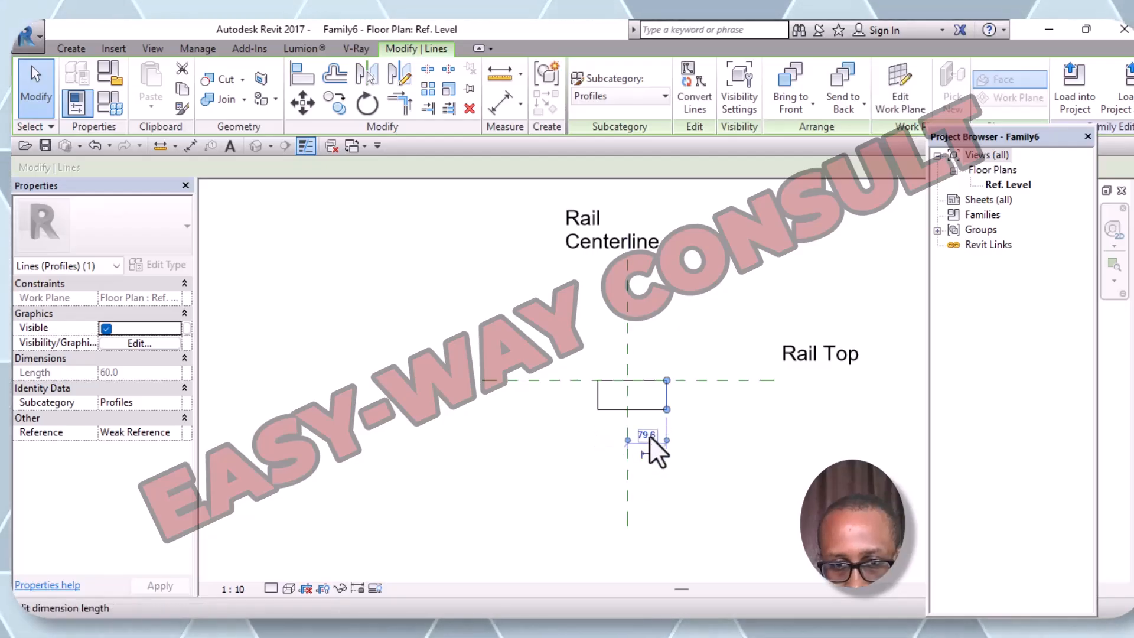
{"action": "left_click", "coordinate": [648, 435]}
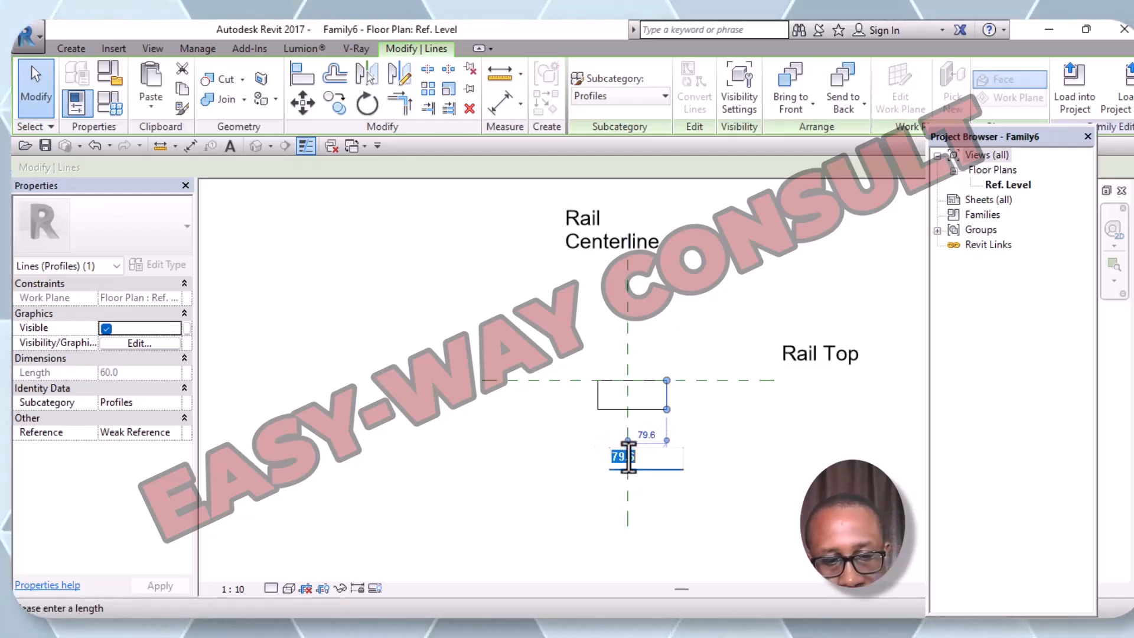
{"action": "type", "text": "80"}
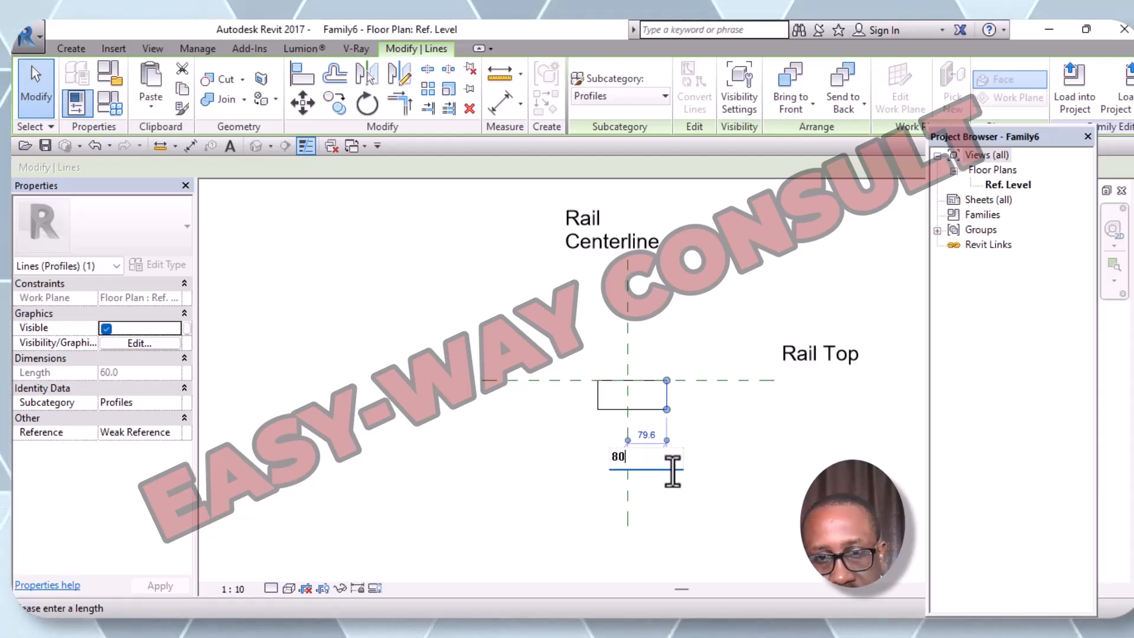
{"action": "key", "text": "Return"}
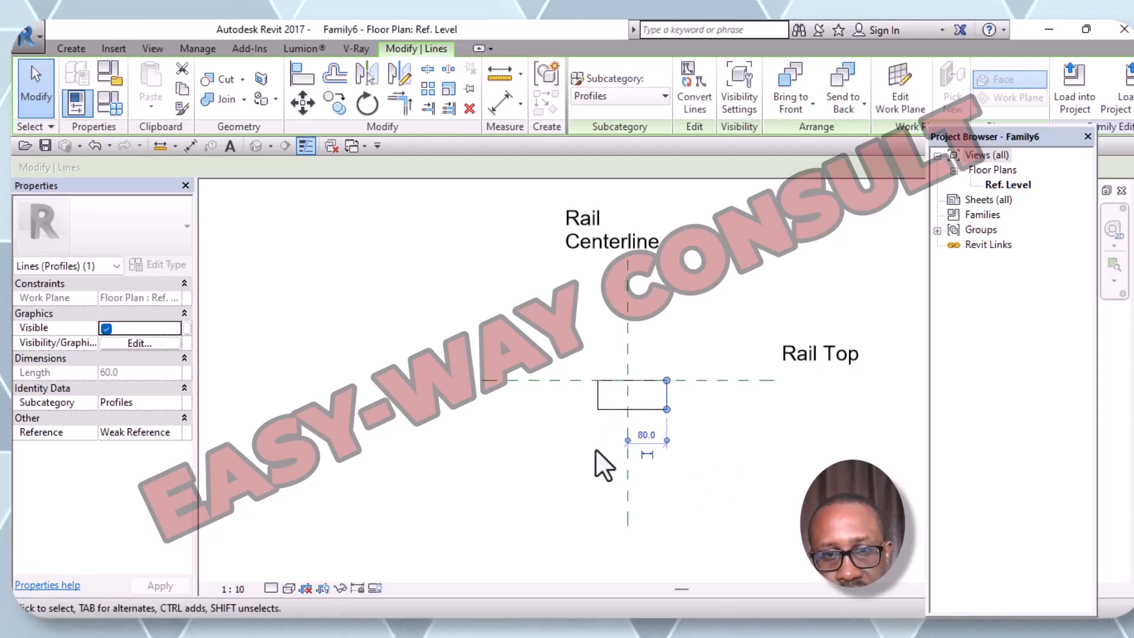
Set the rectangle's overall width to 160 mm by repositioning its left edge
{"action": "left_click", "coordinate": [597, 395]}
{"action": "left_click", "coordinate": [631, 338]}
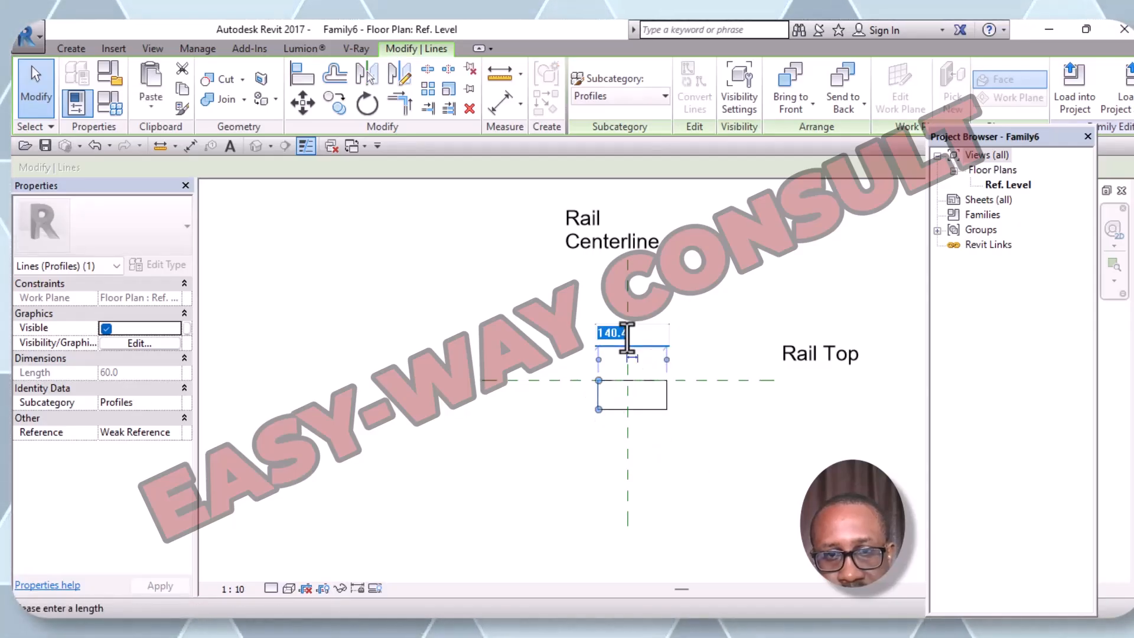
{"action": "type", "text": "160"}
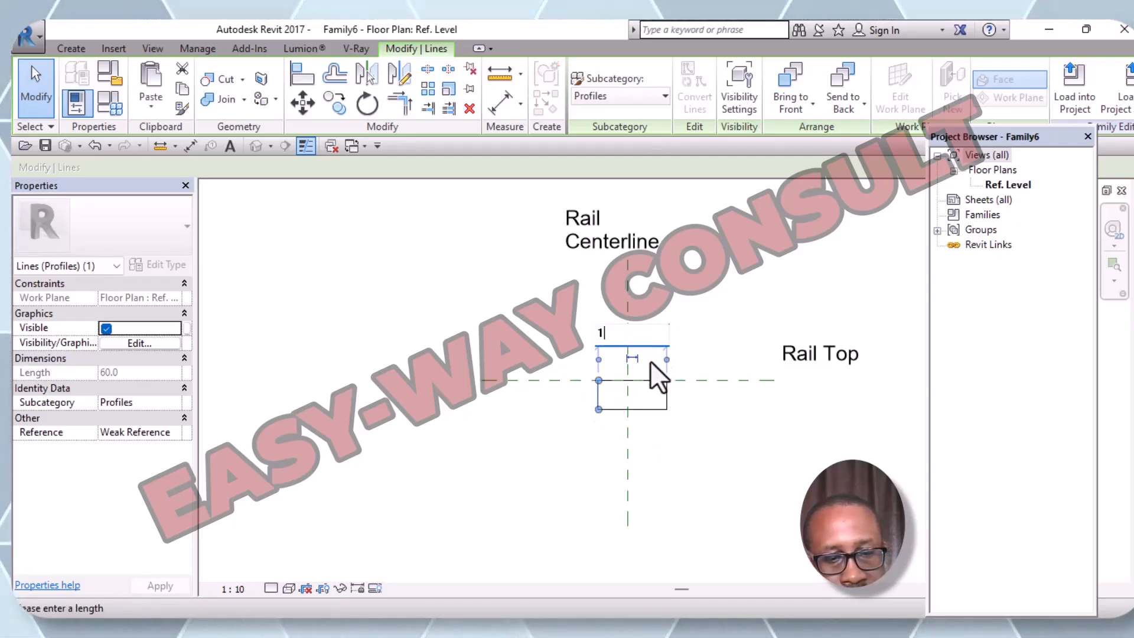
{"action": "key", "text": "Return"}
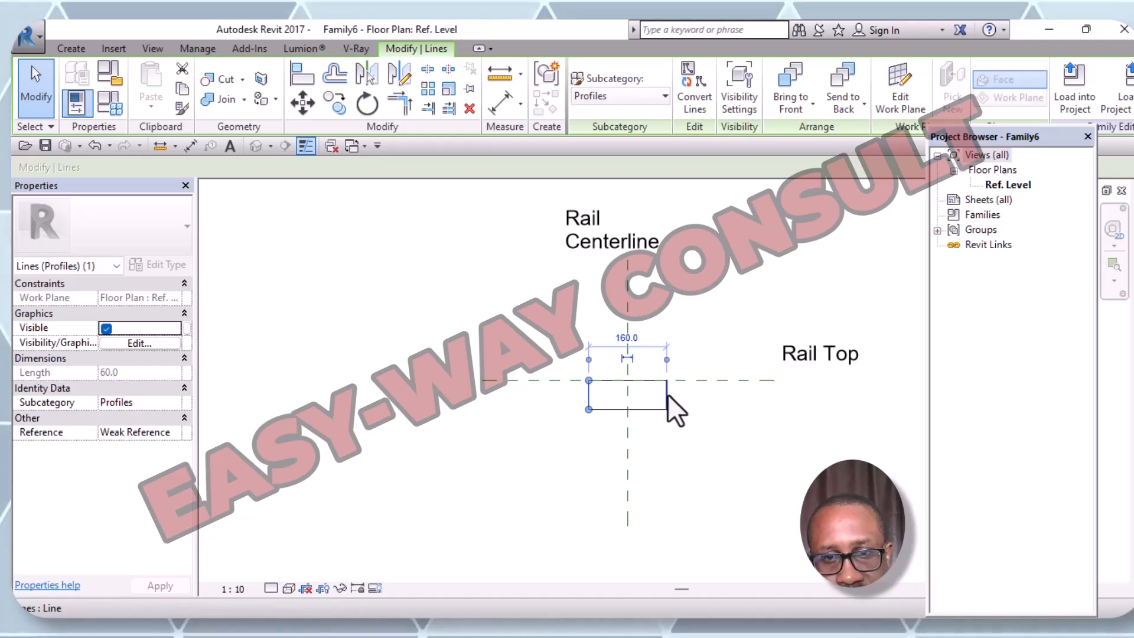
{"action": "left_click", "coordinate": [667, 394]}
{"action": "left_click", "coordinate": [700, 416]}
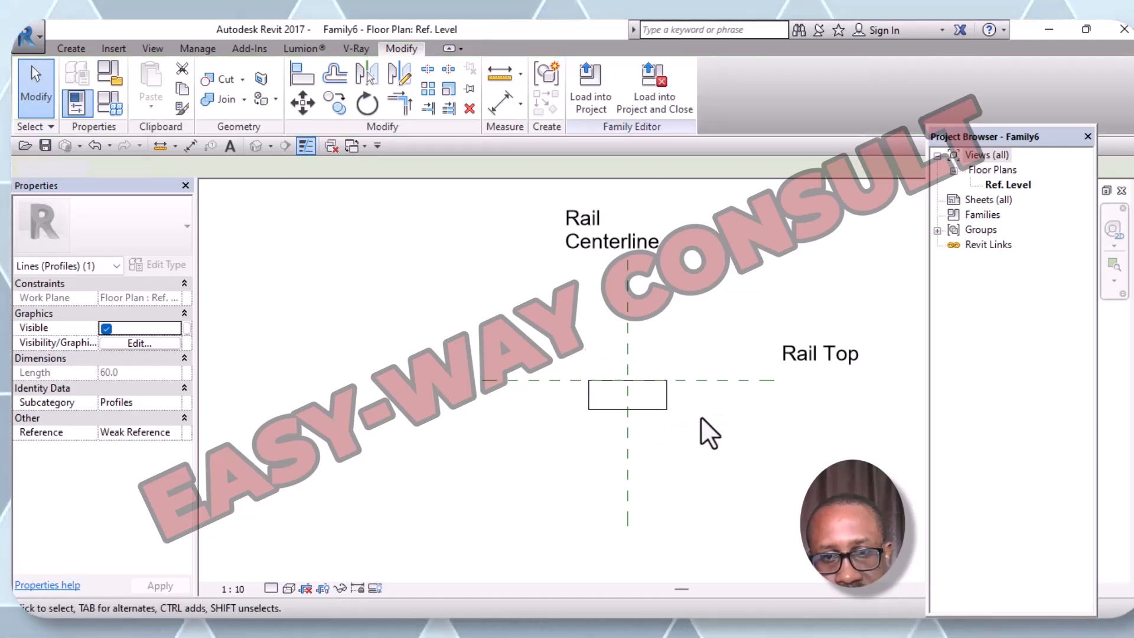
Set the rectangle's bottom edge 60 mm below the Rail Top reference plane
{"action": "left_click", "coordinate": [653, 409]}
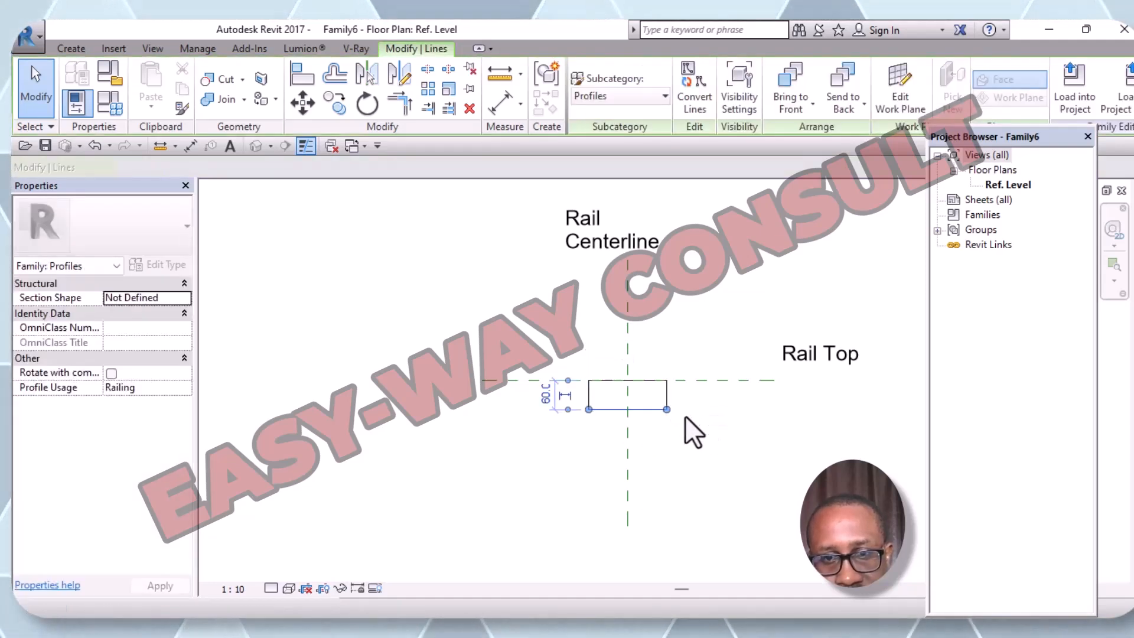
{"action": "left_click", "coordinate": [547, 395]}
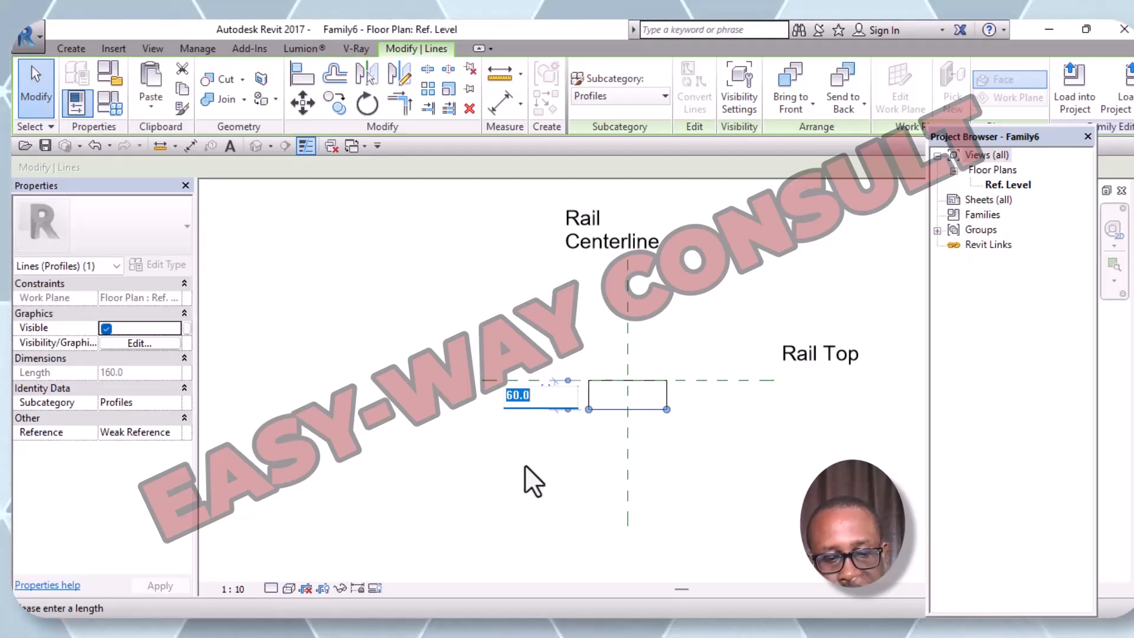
{"action": "type", "text": "70"}
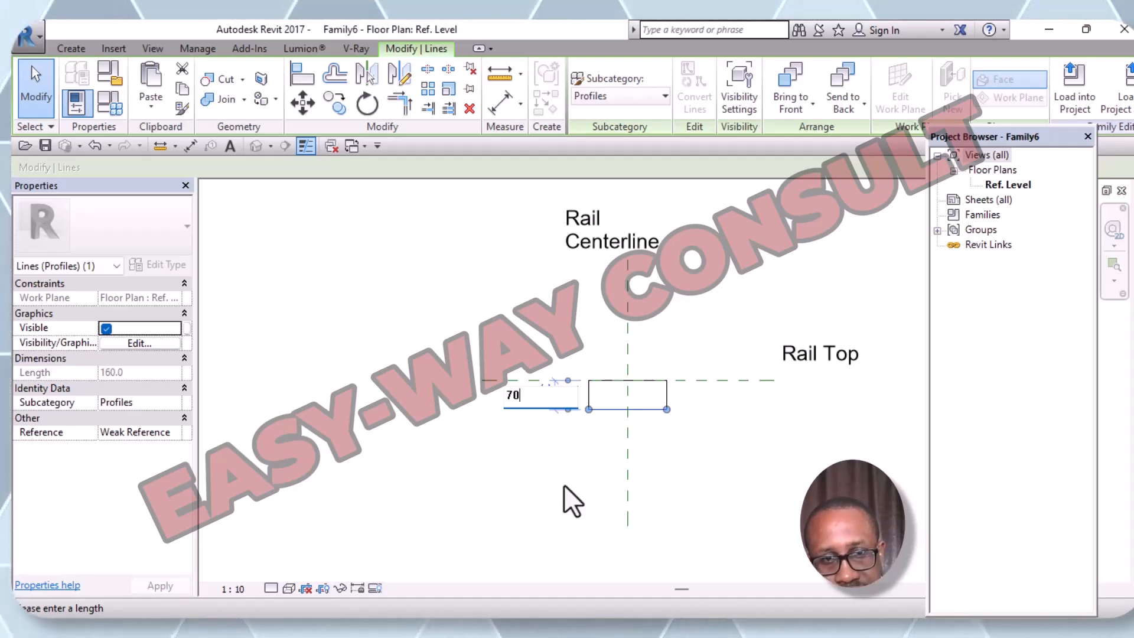
{"action": "key", "text": "BackSpace"}
{"action": "key", "text": "BackSpace"}
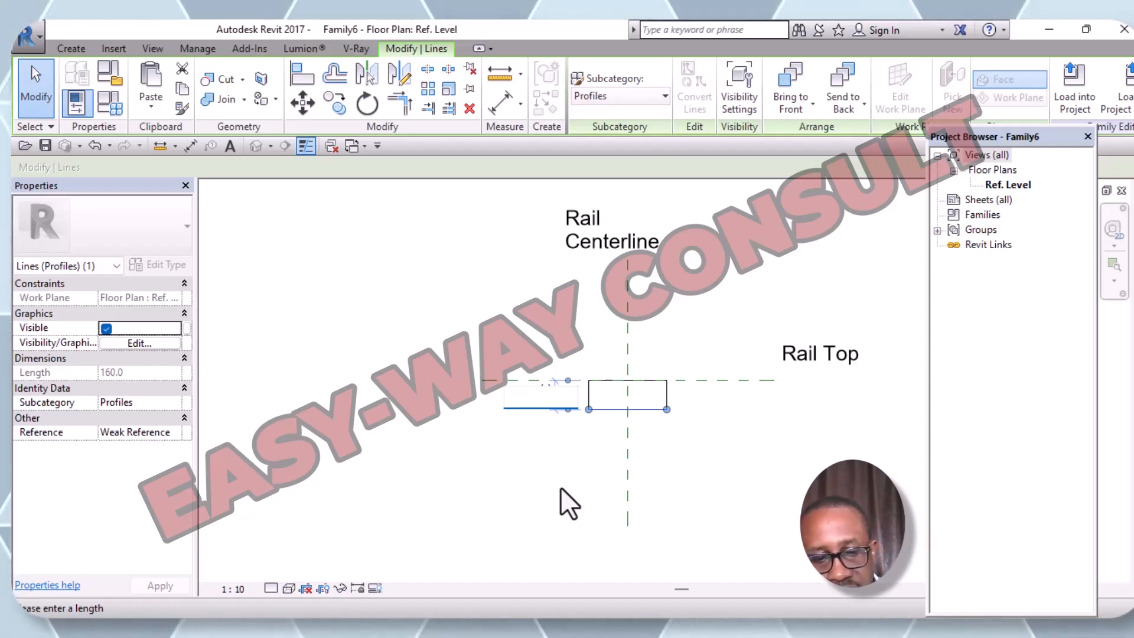
{"action": "type", "text": "8"}
{"action": "key", "text": "BackSpace"}
{"action": "type", "text": "60"}
{"action": "key", "text": "Return"}
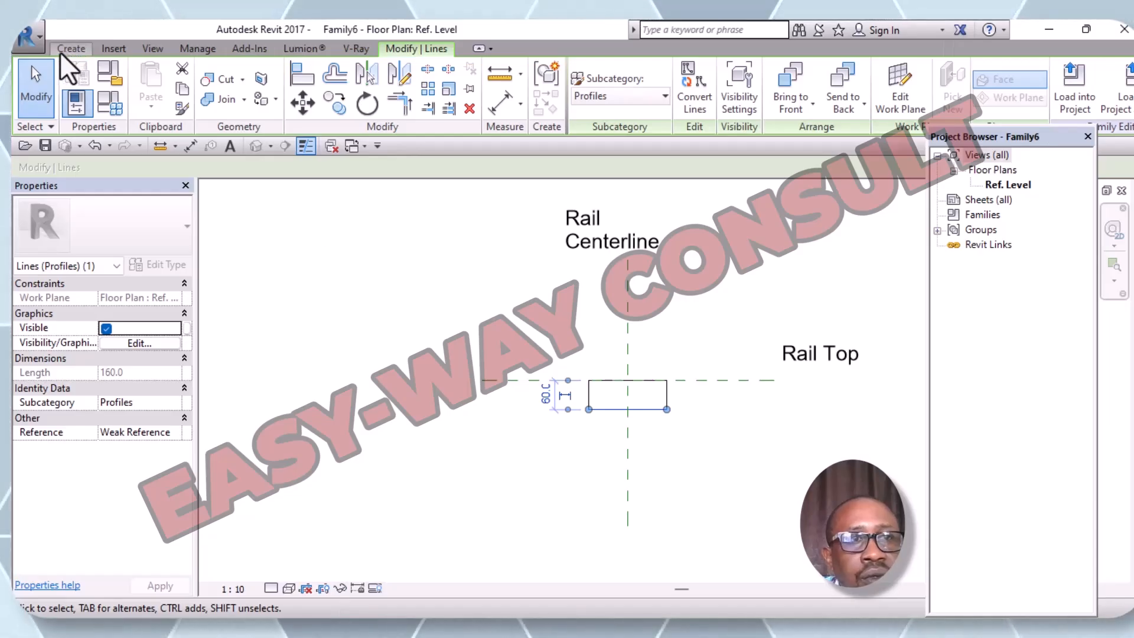
Start saving the current family as a new file and set its maximum backups to 1
{"action": "left_click", "coordinate": [35, 38]}
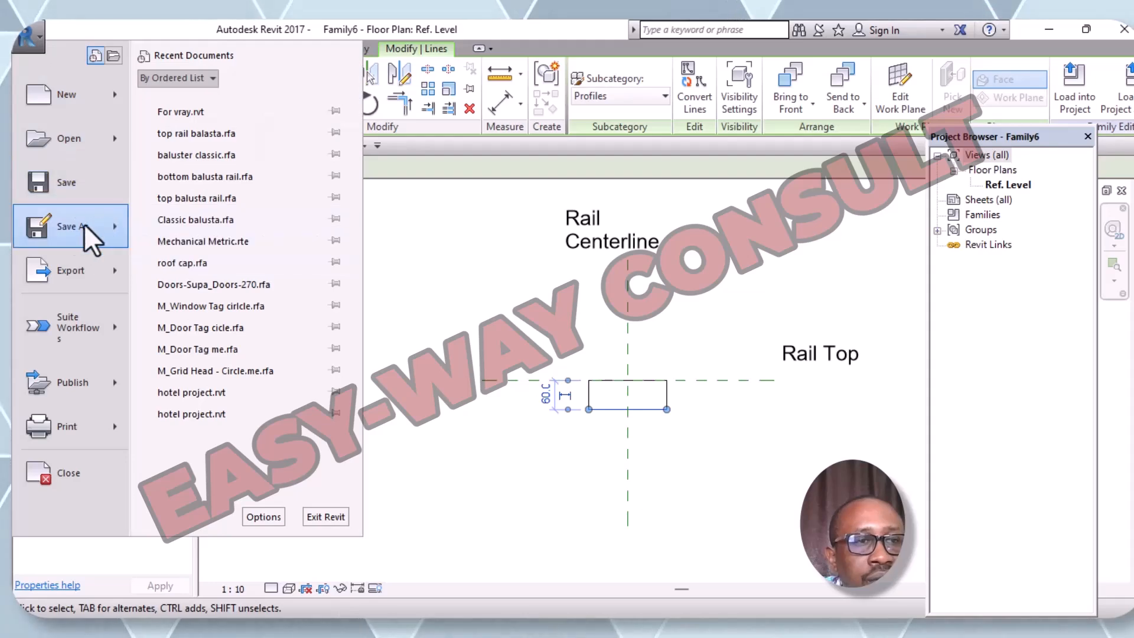
{"action": "mouse_move", "coordinate": [112, 228]}
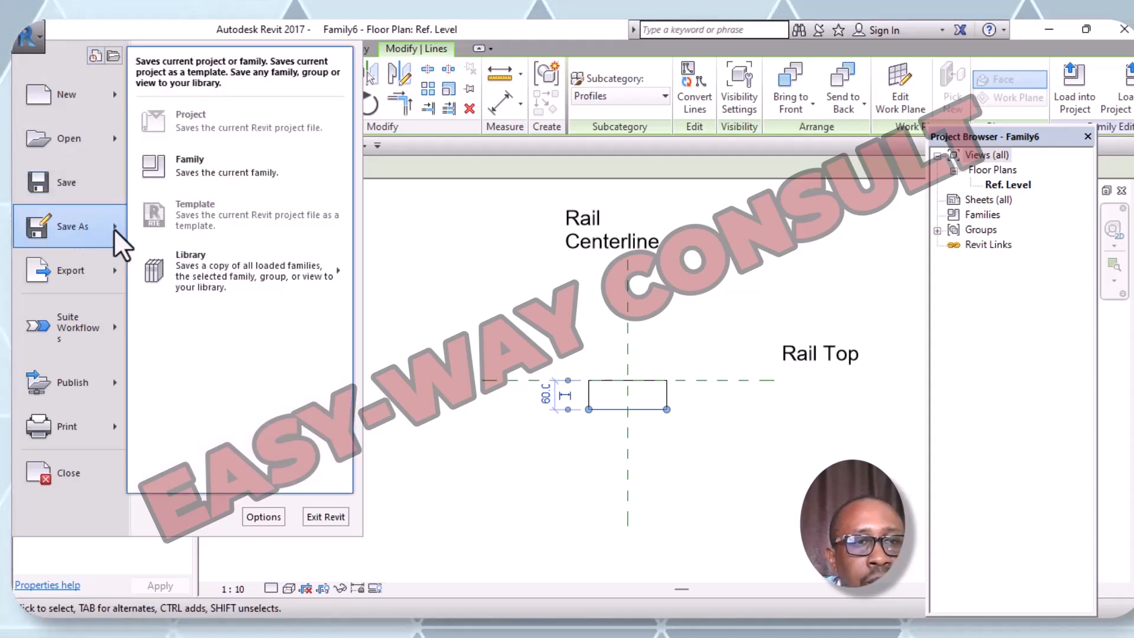
{"action": "left_click", "coordinate": [203, 168]}
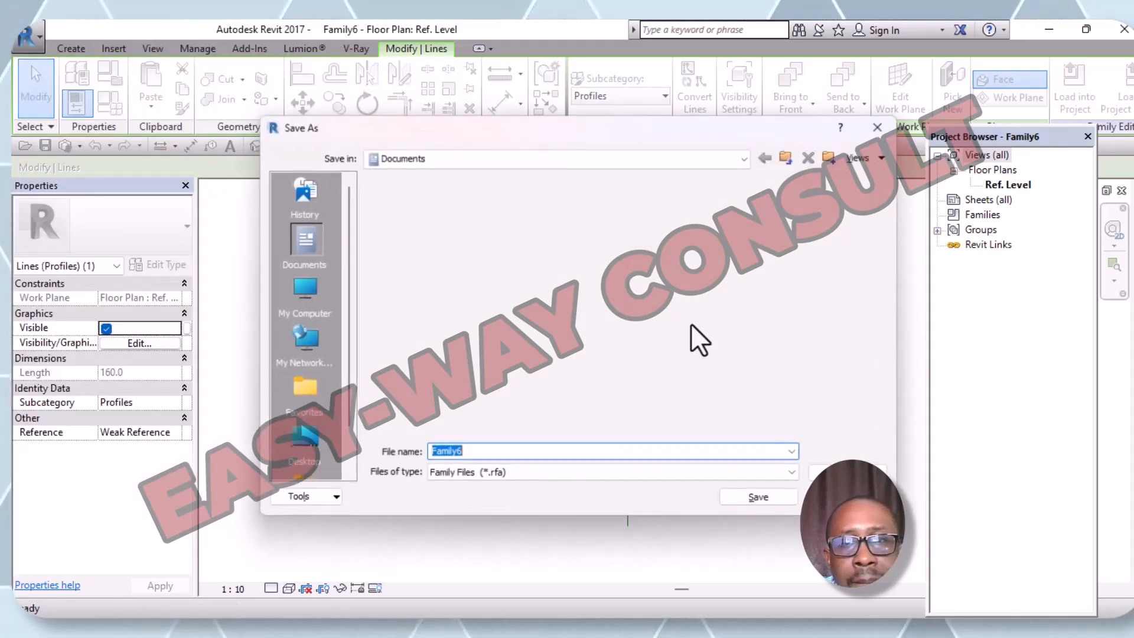
{"action": "left_click", "coordinate": [504, 453]}
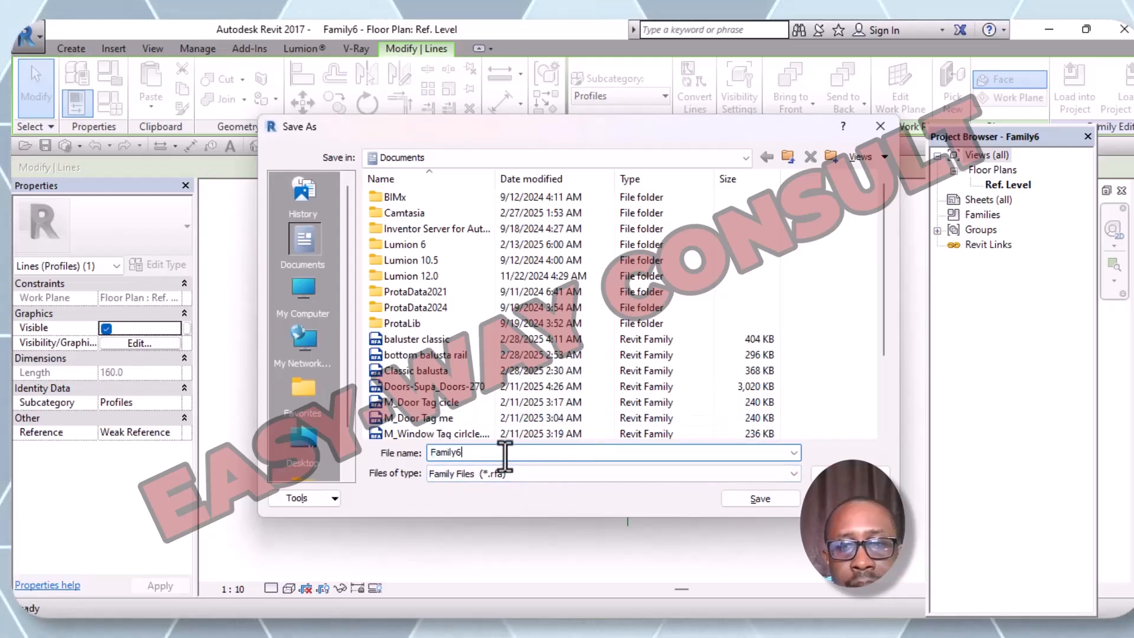
{"action": "left_click", "coordinate": [851, 474]}
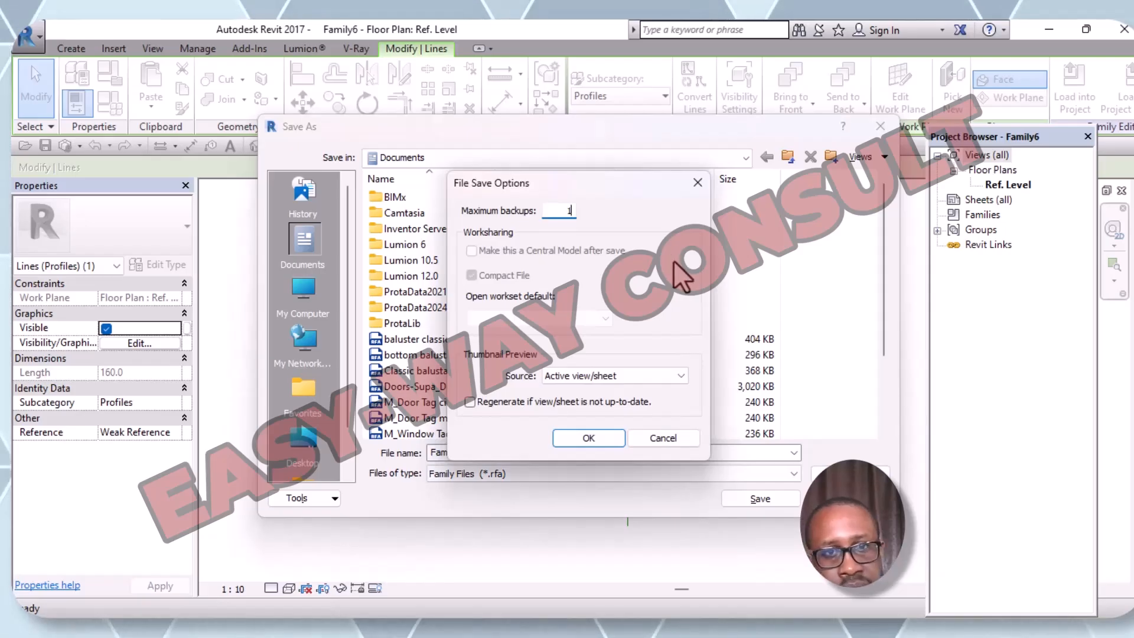
{"action": "left_click", "coordinate": [611, 440]}
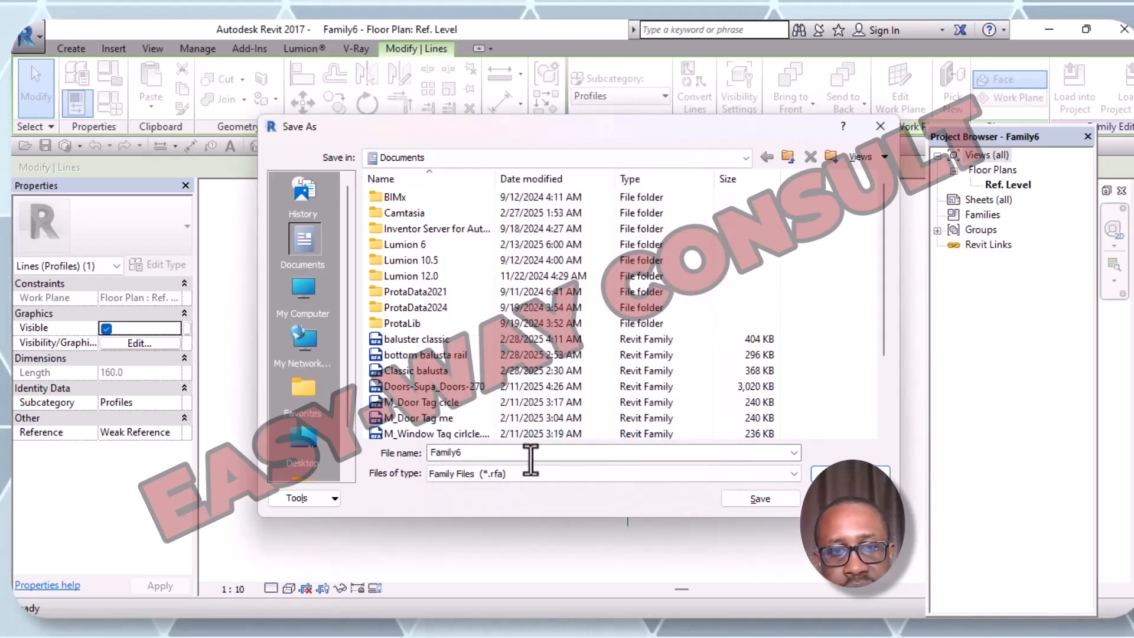
Save the family in Documents as bottom rail balusta, and load it into the For vray project while closing the family
{"action": "double_click", "coordinate": [507, 454]}
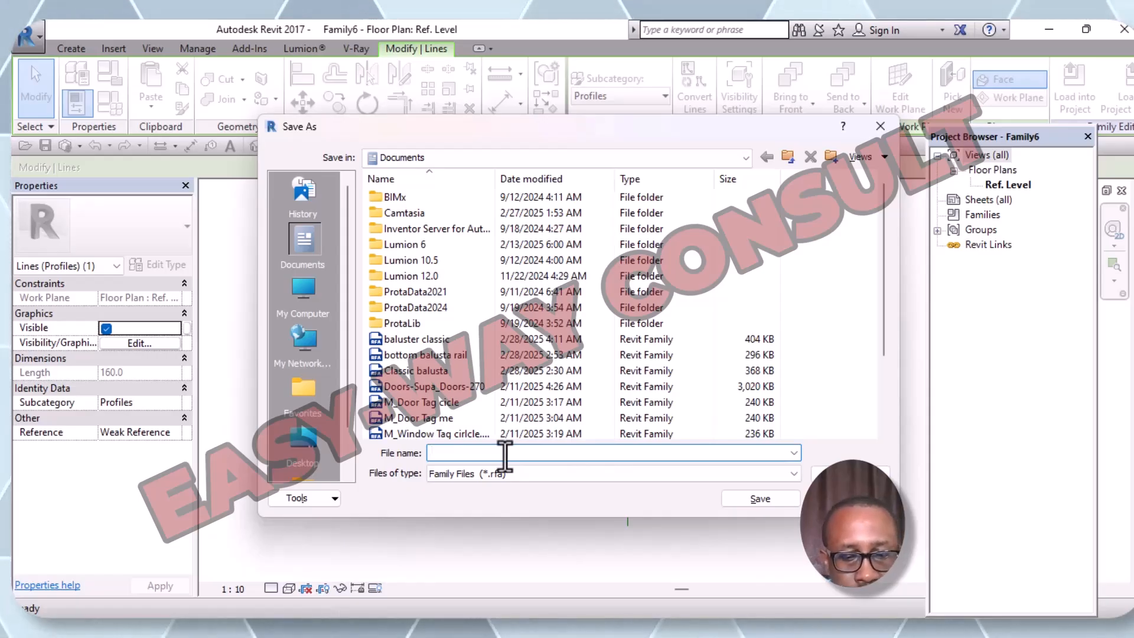
{"action": "type", "text": "bo"}
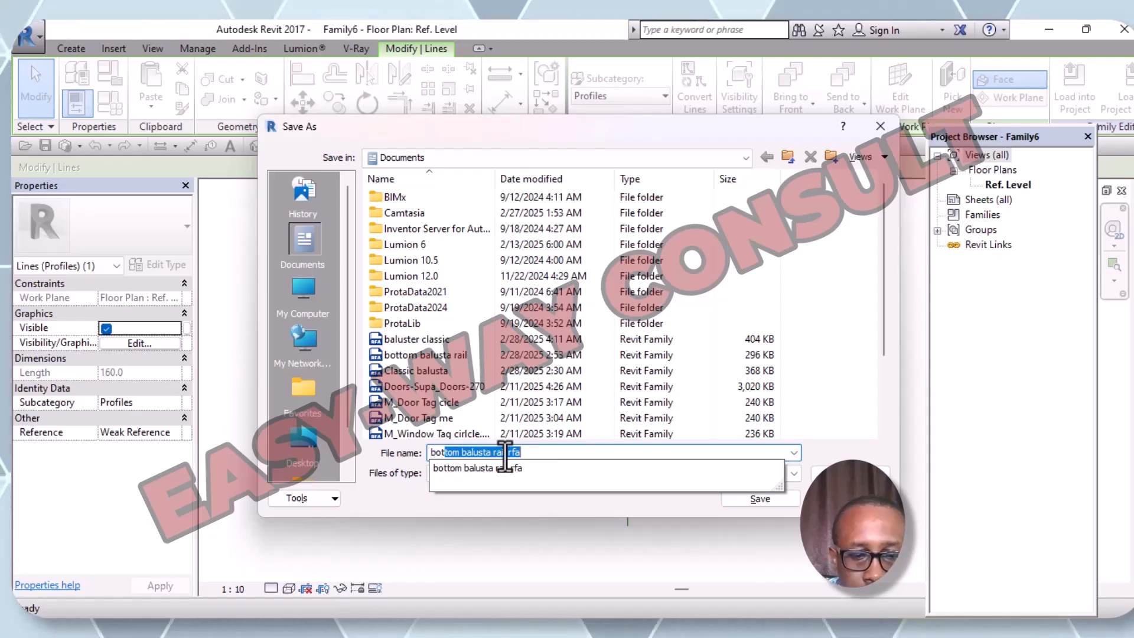
{"action": "type", "text": "ttom "}
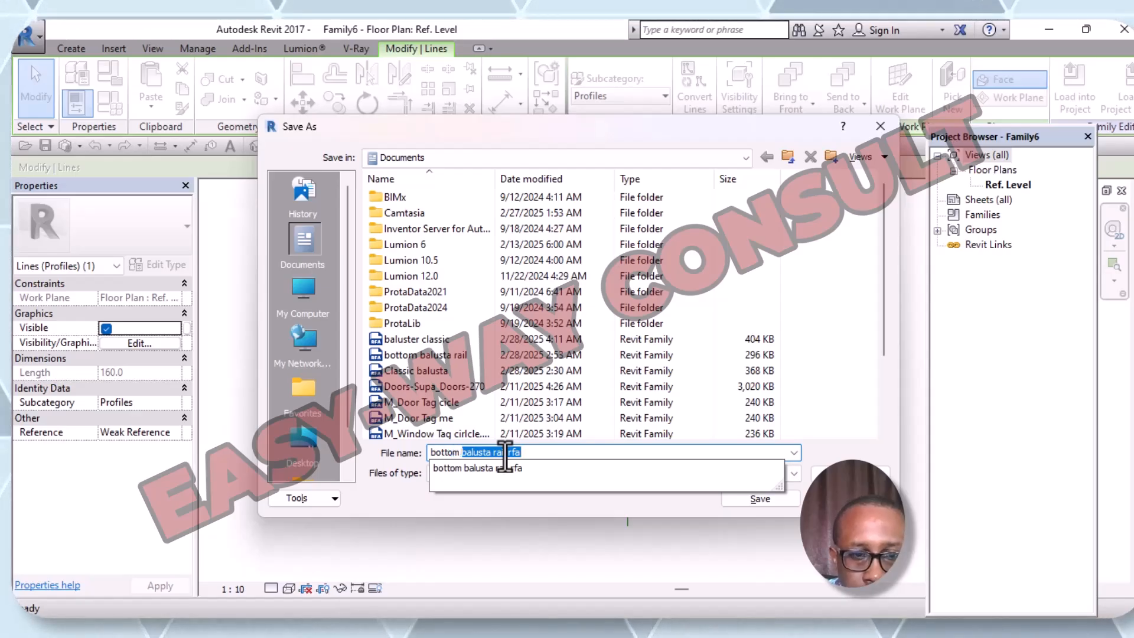
{"action": "type", "text": "rail"}
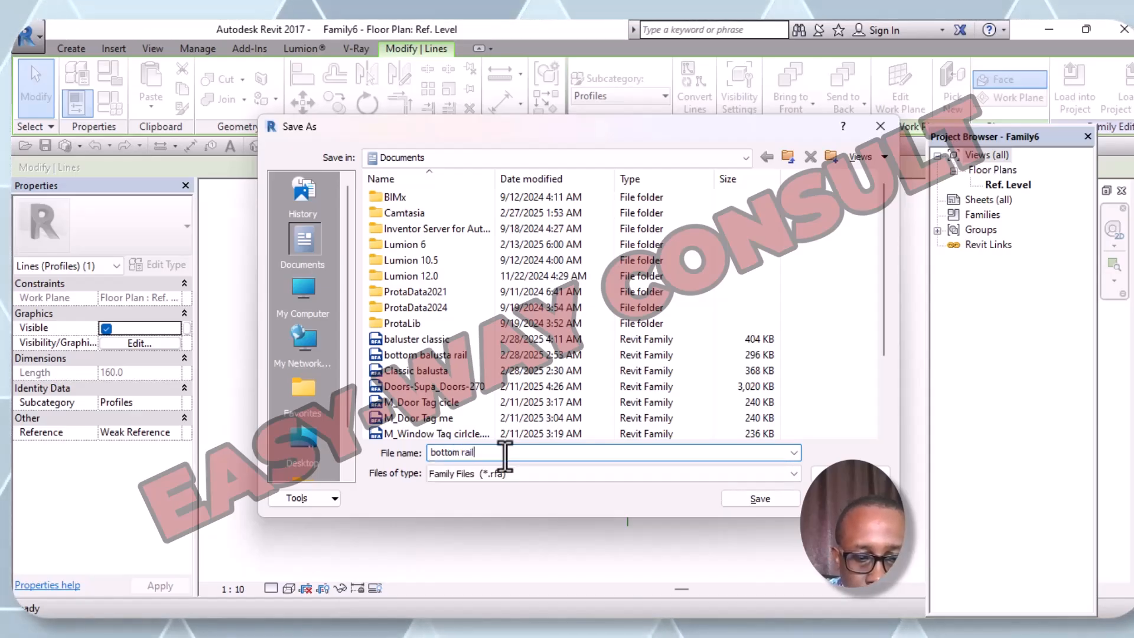
{"action": "type", "text": " bals"}
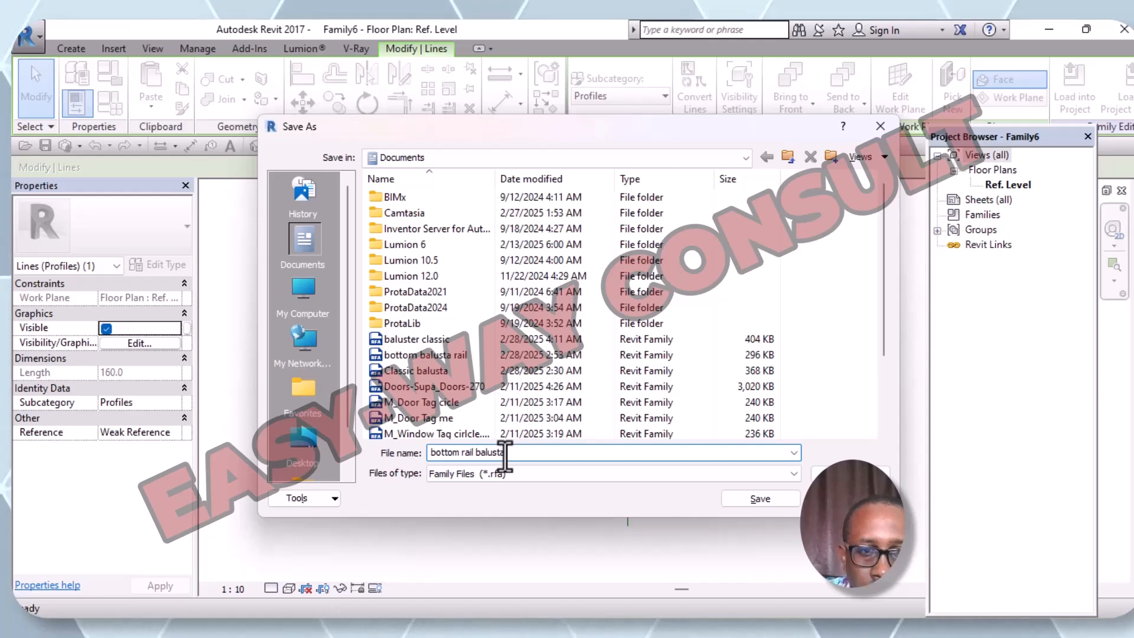
{"action": "type", "text": "sta"}
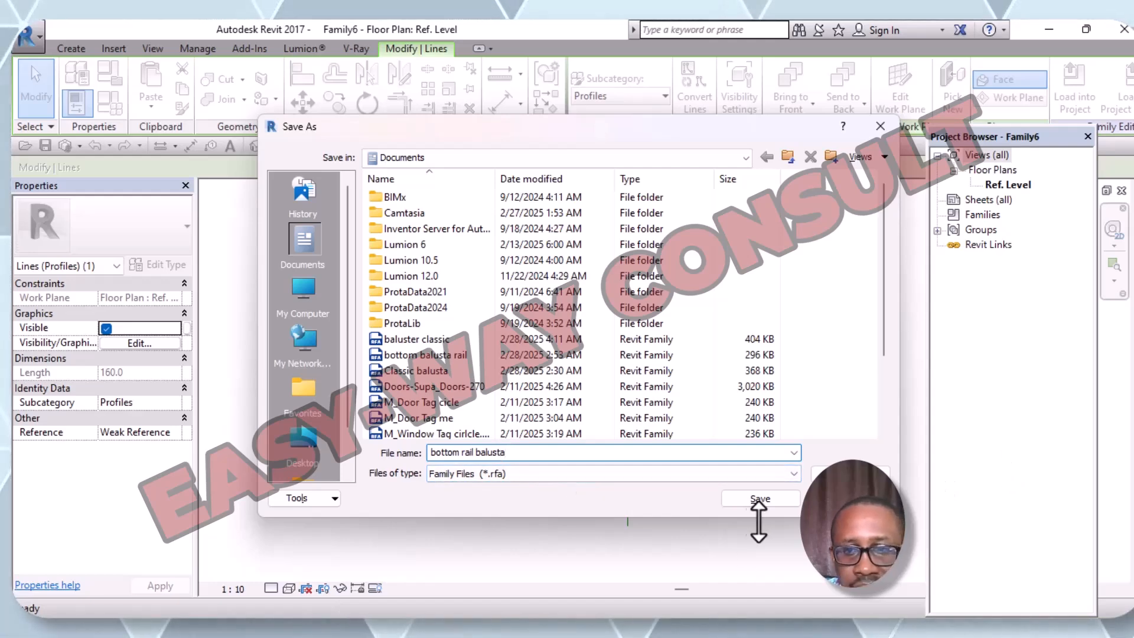
{"action": "left_click", "coordinate": [776, 497]}
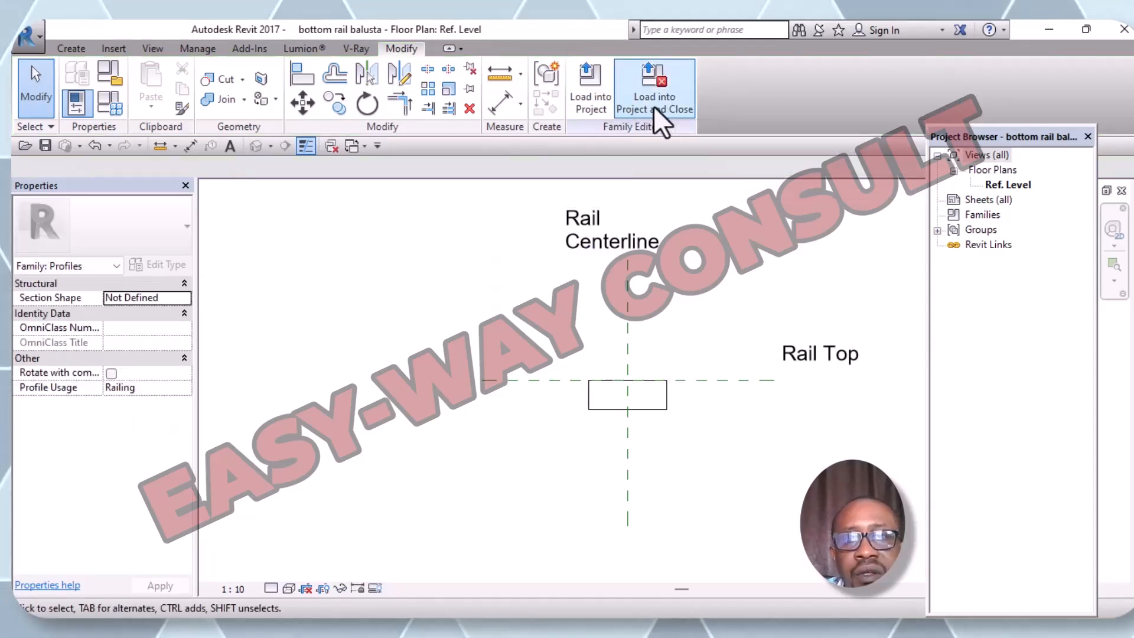
{"action": "left_click", "coordinate": [653, 105]}
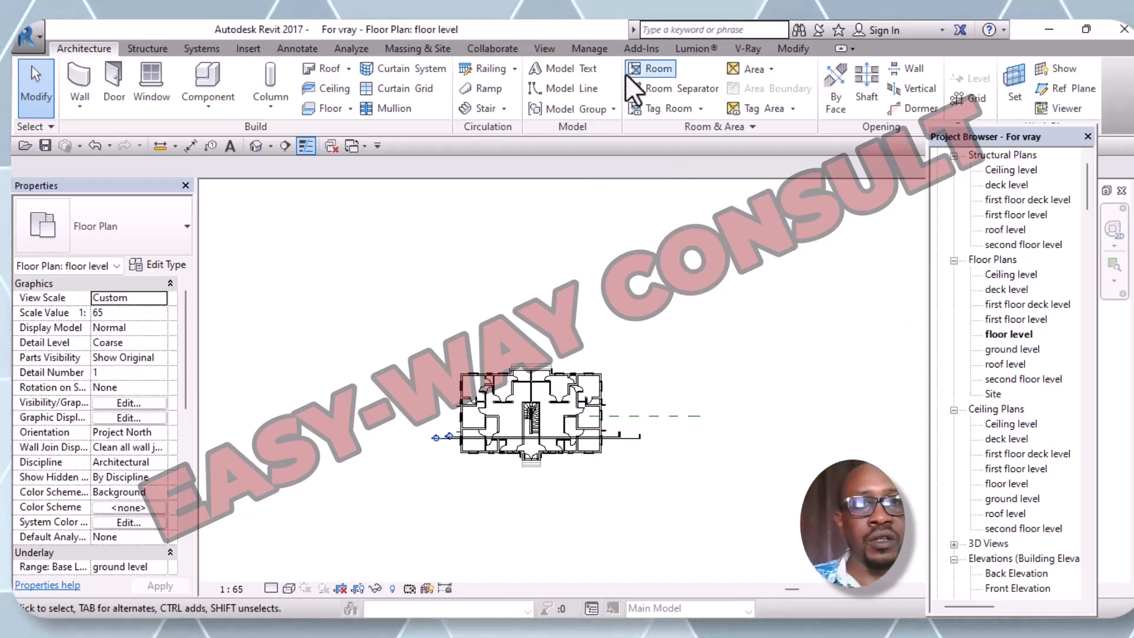
Start sketching a railing on the floor level plan with the 900mm Rectangular type and open its type properties
{"action": "left_click", "coordinate": [461, 68]}
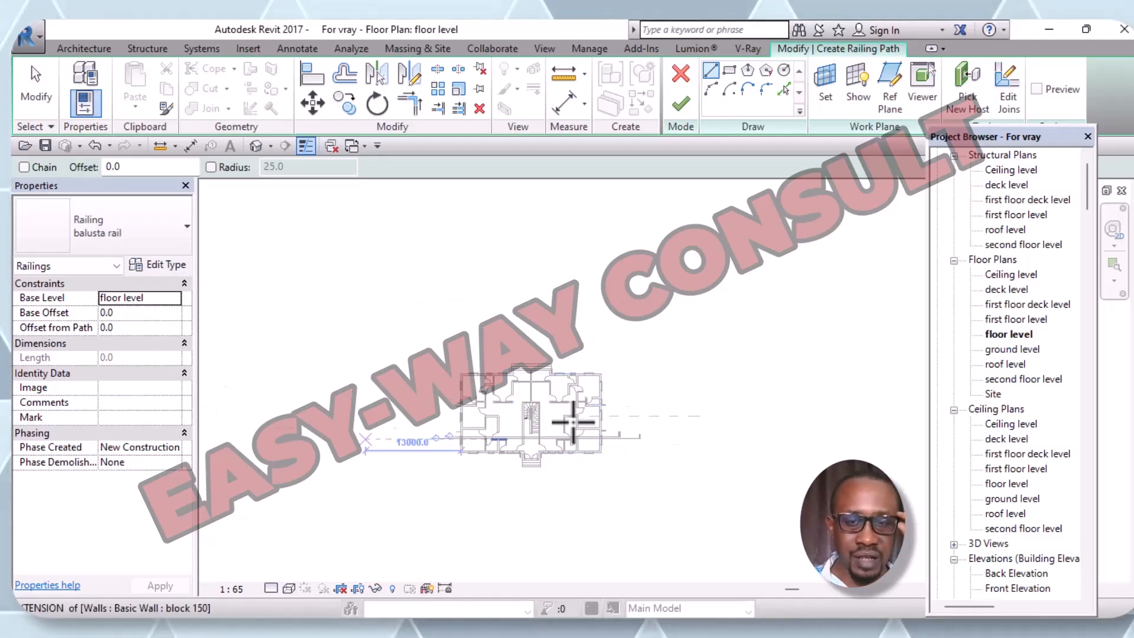
{"action": "left_click", "coordinate": [187, 226]}
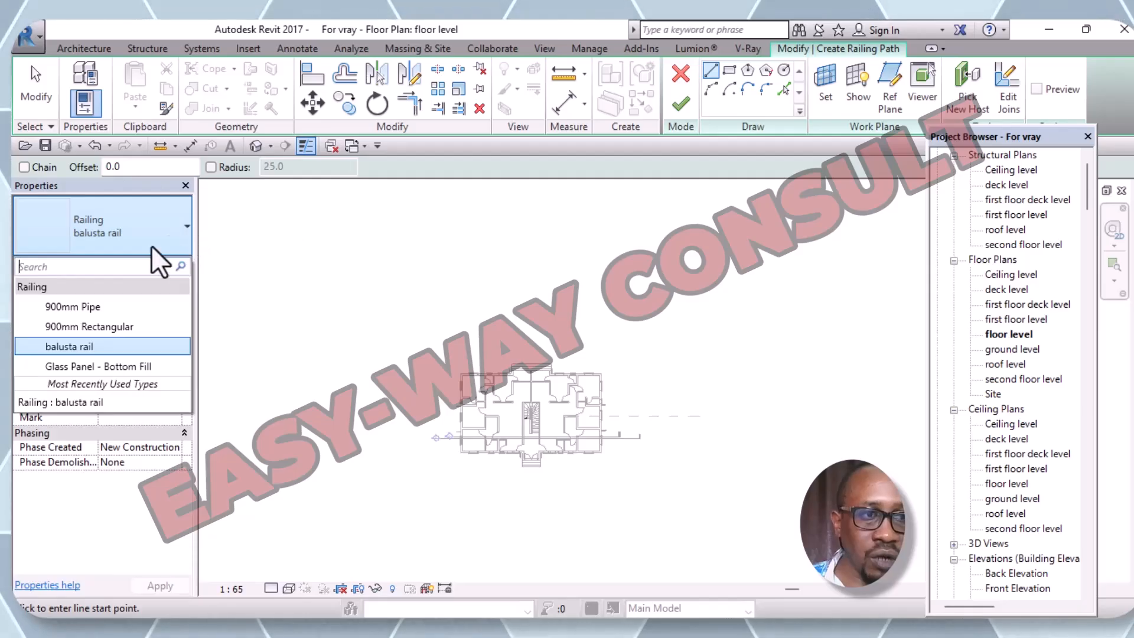
{"action": "left_click", "coordinate": [98, 328]}
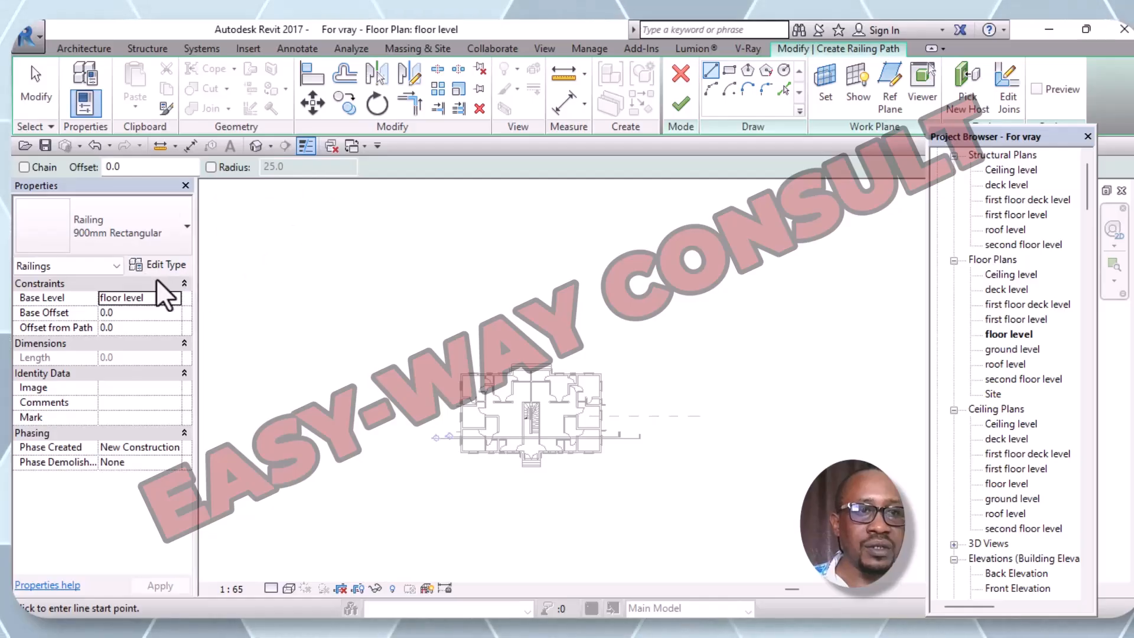
{"action": "left_click", "coordinate": [168, 266]}
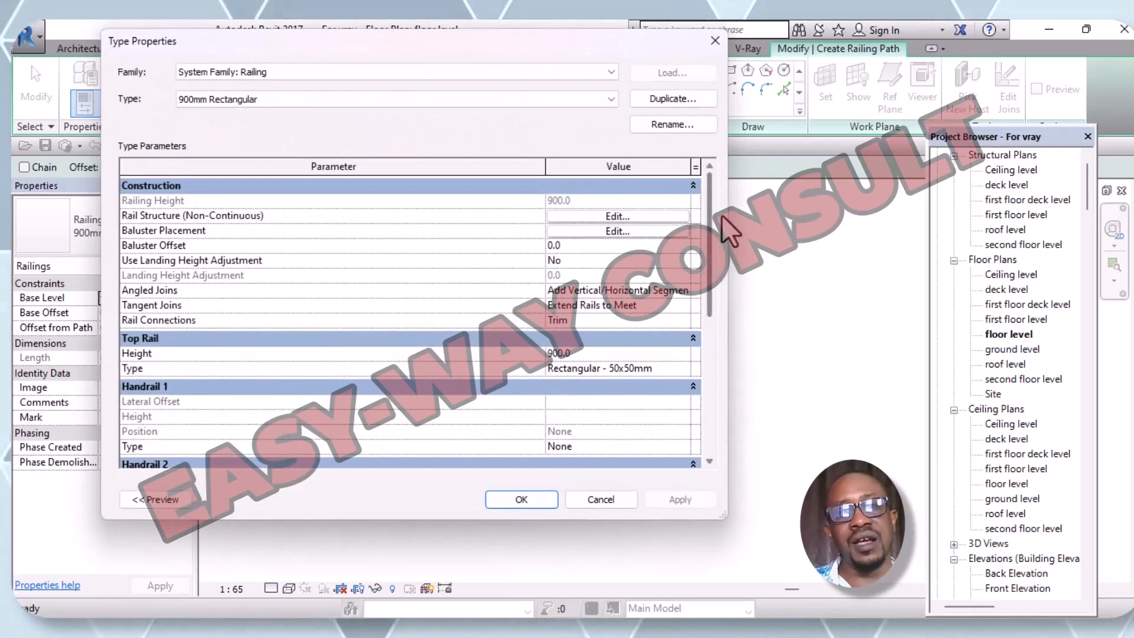
Insert a rail named top rail in the non-continuous rail structure and set its height to 600
{"action": "left_click", "coordinate": [629, 216]}
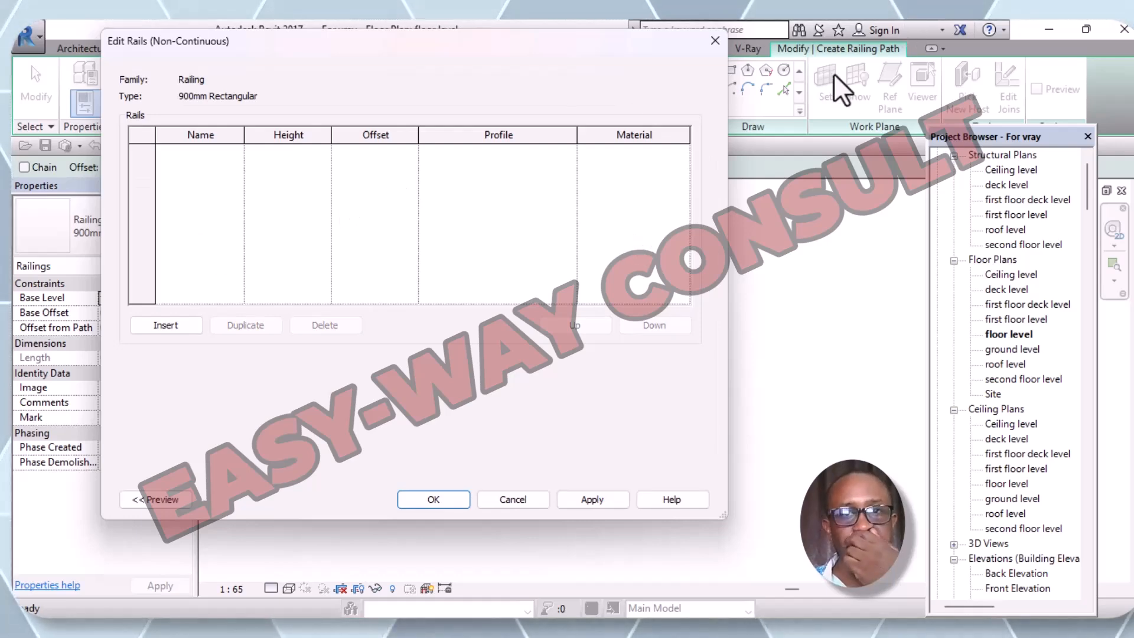
{"action": "left_click", "coordinate": [713, 43]}
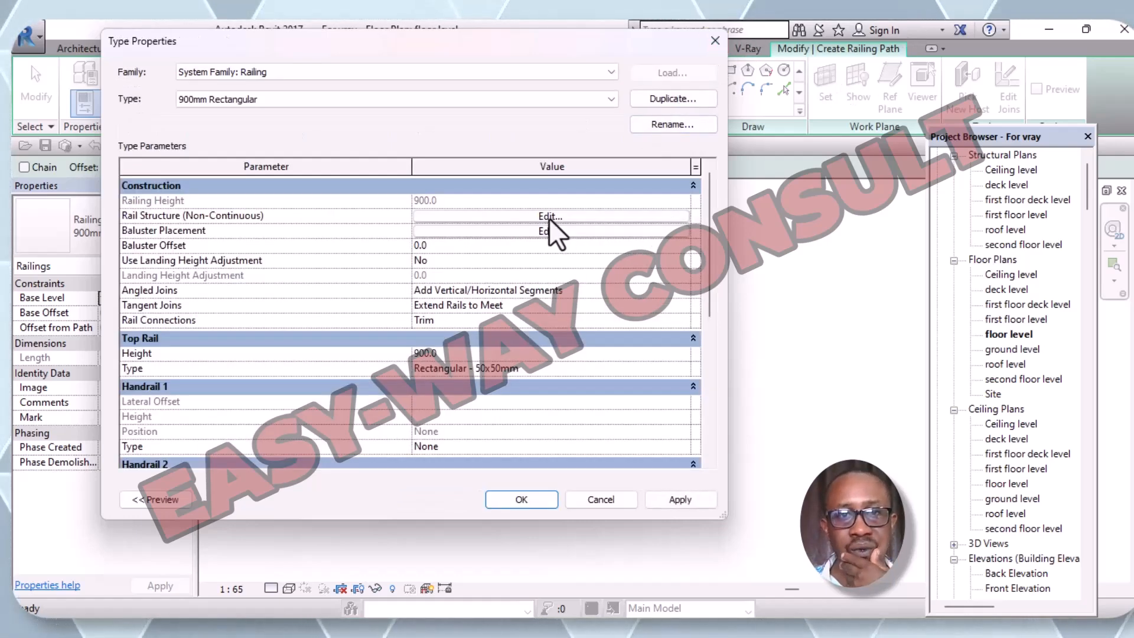
{"action": "left_click", "coordinate": [549, 216]}
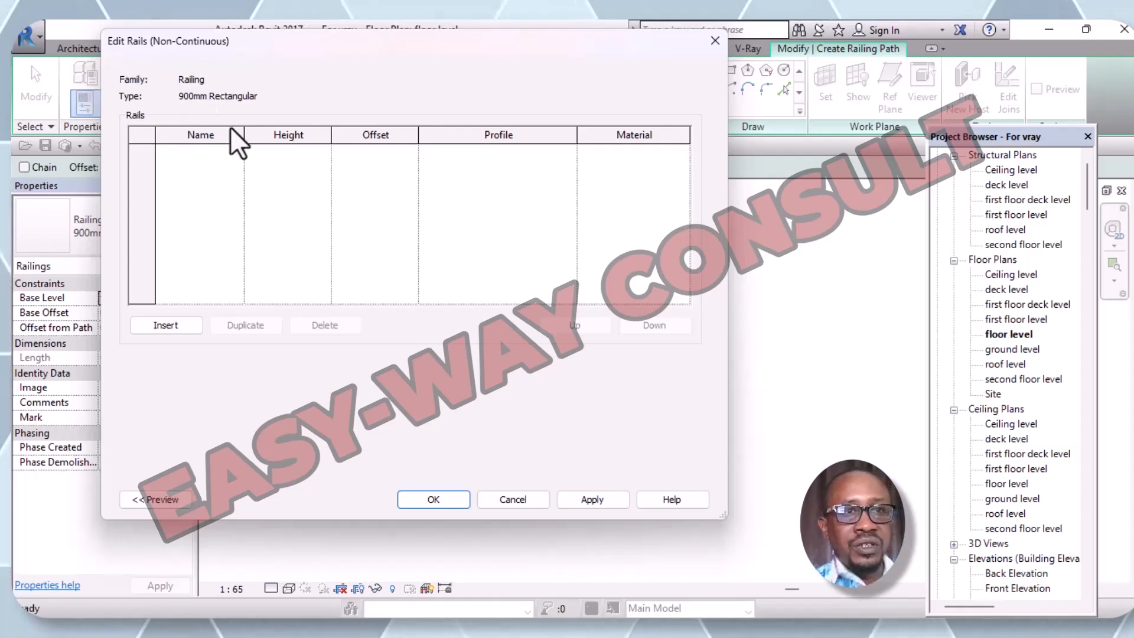
{"action": "left_click", "coordinate": [173, 329]}
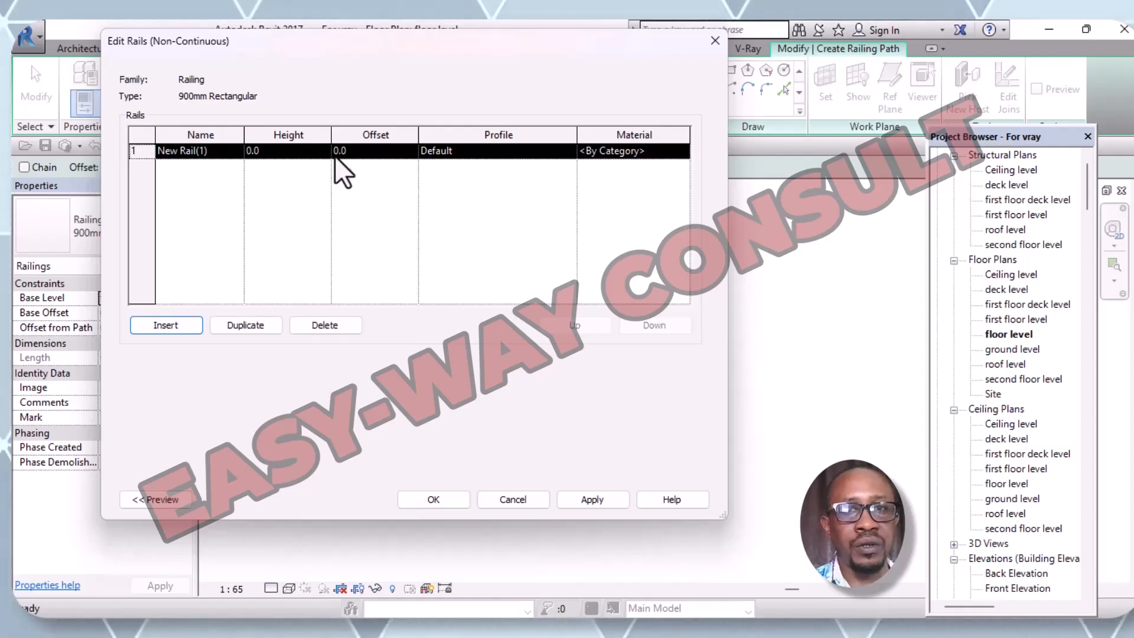
{"action": "left_click", "coordinate": [194, 153]}
{"action": "key", "text": "BackSpace"}
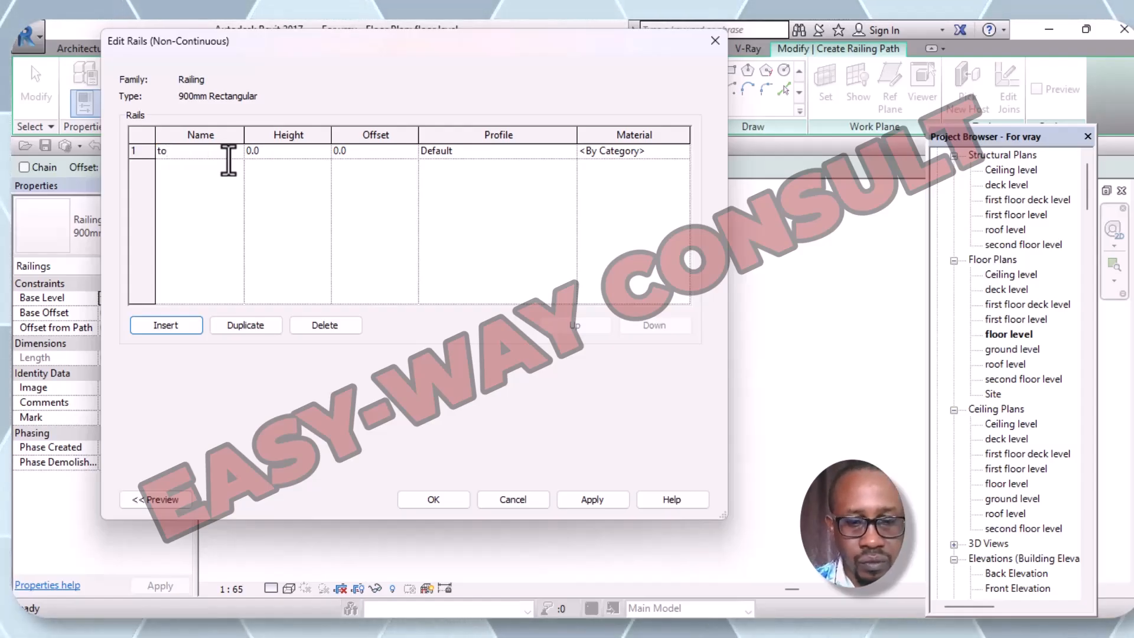
{"action": "type", "text": "top rail"}
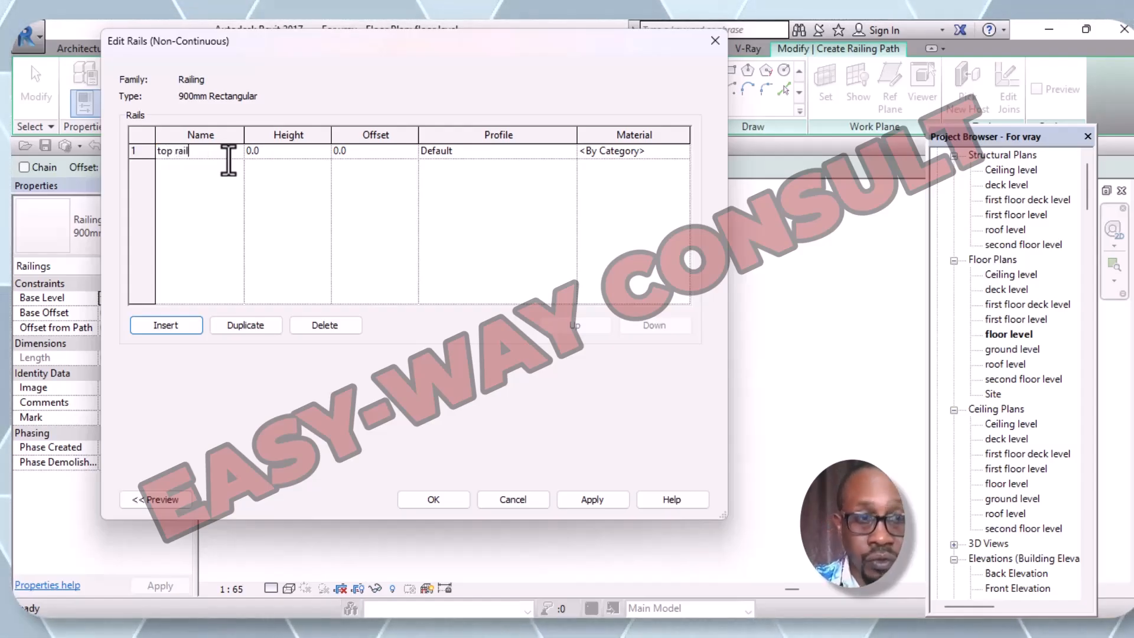
{"action": "left_click", "coordinate": [287, 152]}
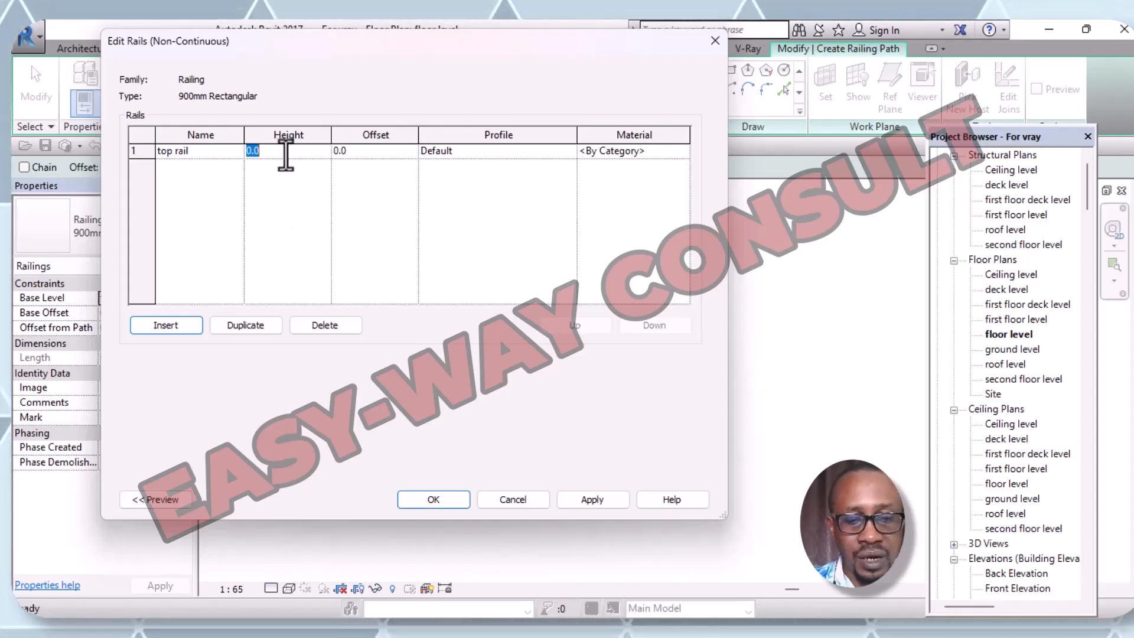
{"action": "type", "text": "600"}
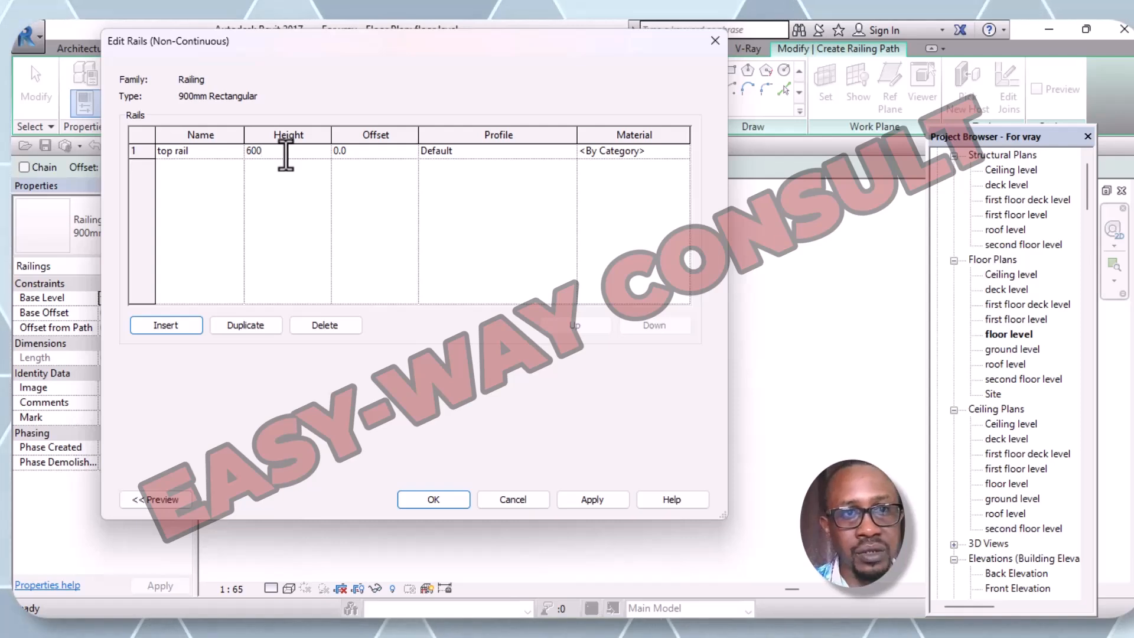
Assign the top rail balasta profile and balusta material to the top rail
{"action": "left_click", "coordinate": [489, 152]}
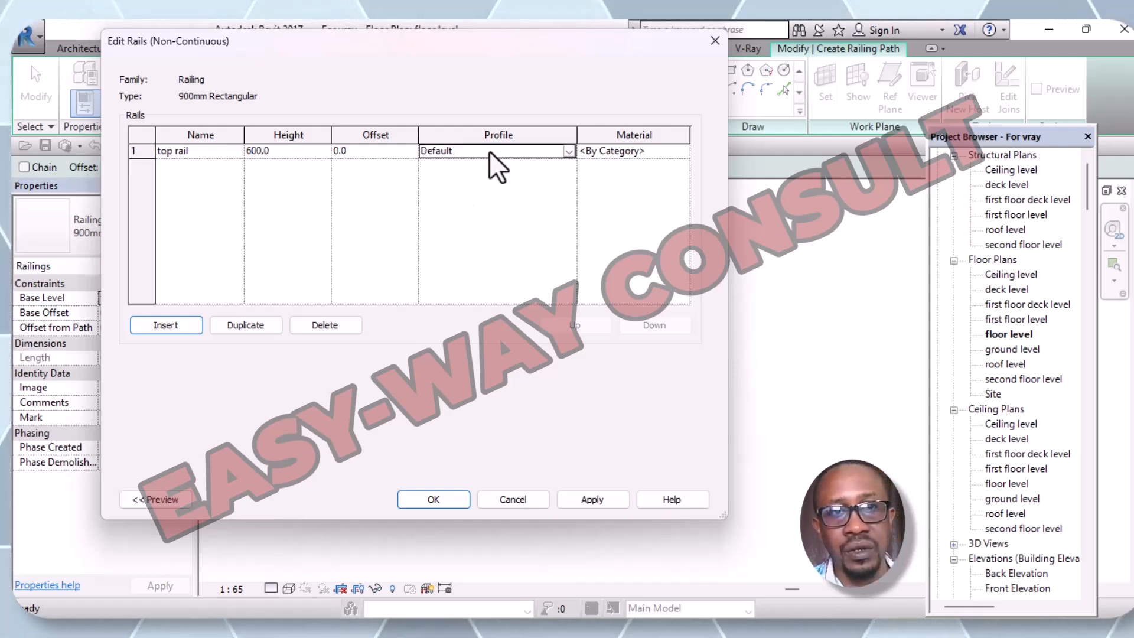
{"action": "left_click", "coordinate": [568, 151]}
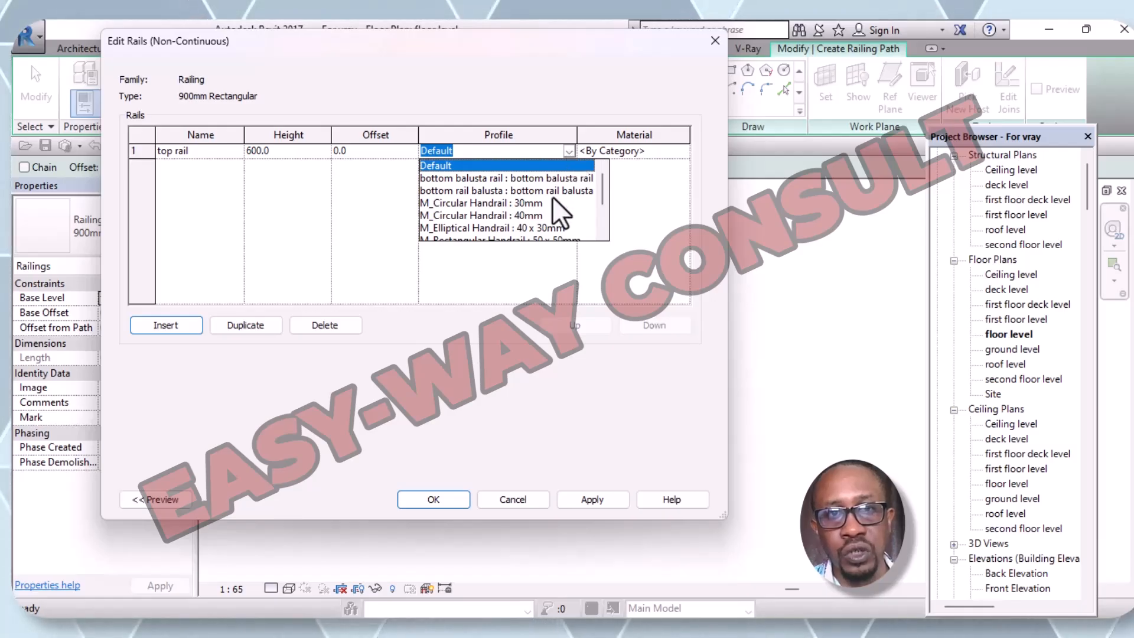
{"action": "scroll", "coordinate": [551, 196], "scroll_direction": "down", "scroll_amount": 1}
{"action": "scroll", "coordinate": [551, 196], "scroll_direction": "down", "scroll_amount": 1}
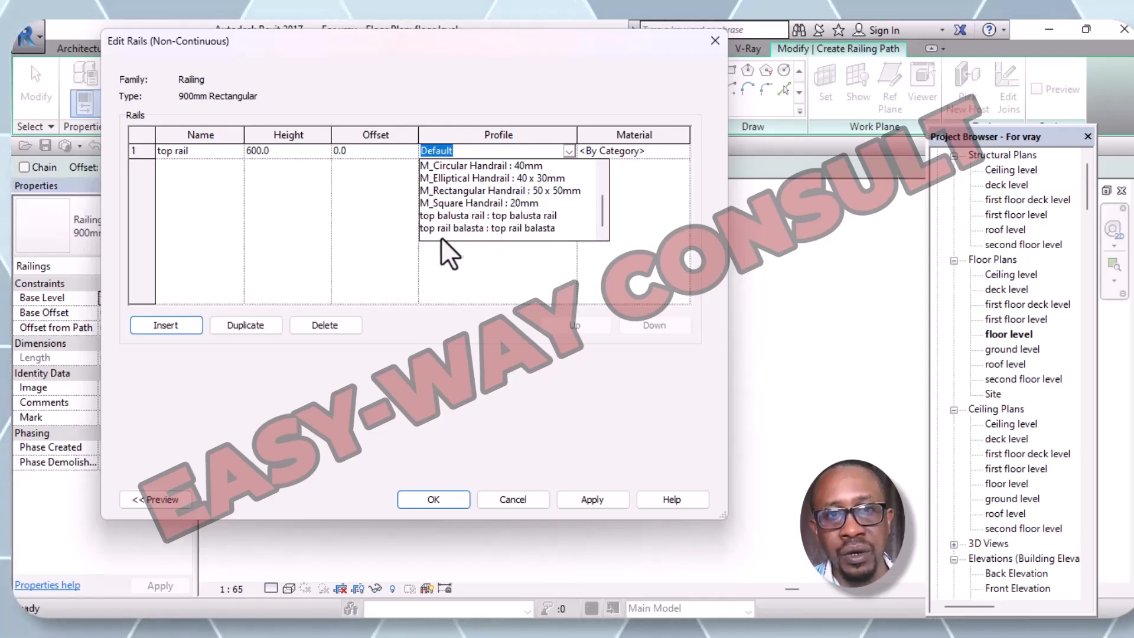
{"action": "left_click", "coordinate": [539, 230]}
{"action": "left_click", "coordinate": [677, 155]}
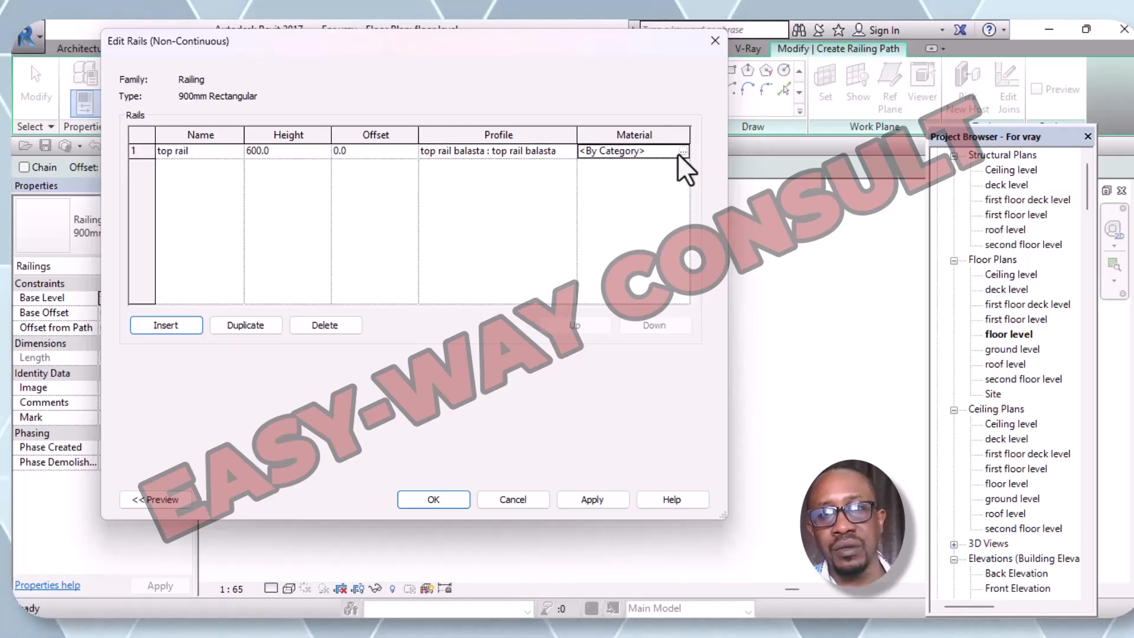
{"action": "left_click", "coordinate": [682, 151]}
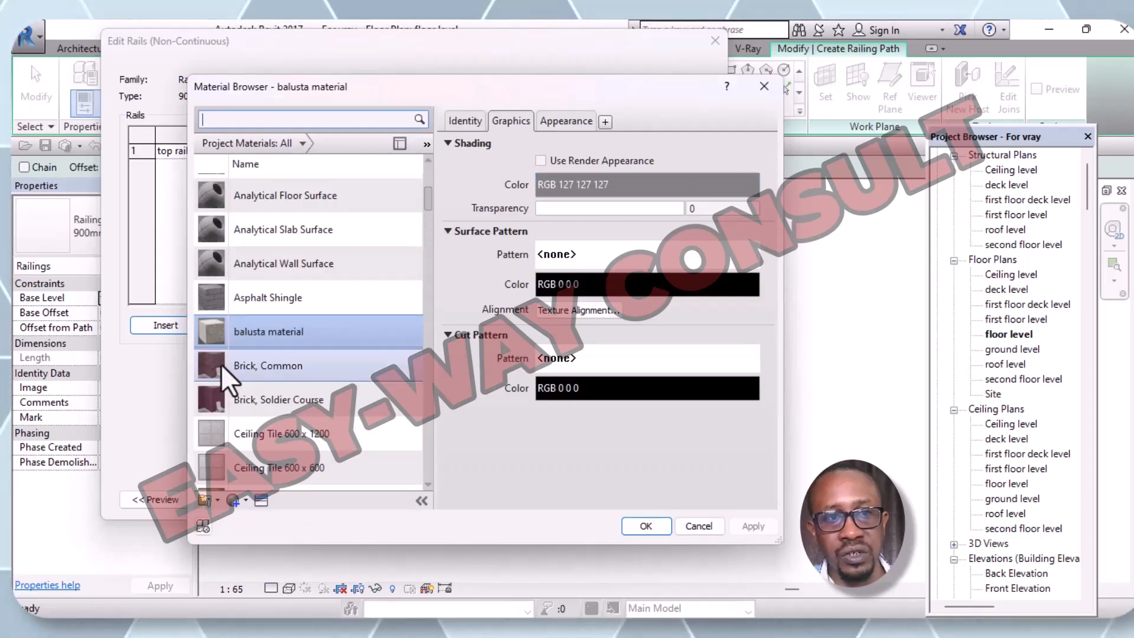
{"action": "left_click", "coordinate": [300, 336]}
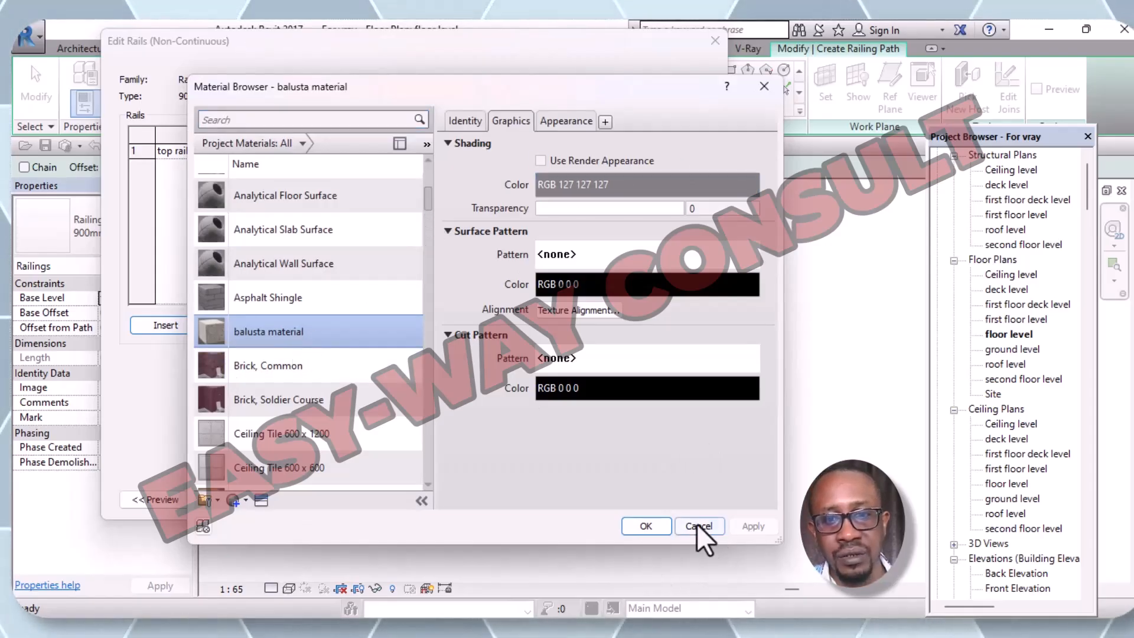
{"action": "left_click", "coordinate": [644, 525]}
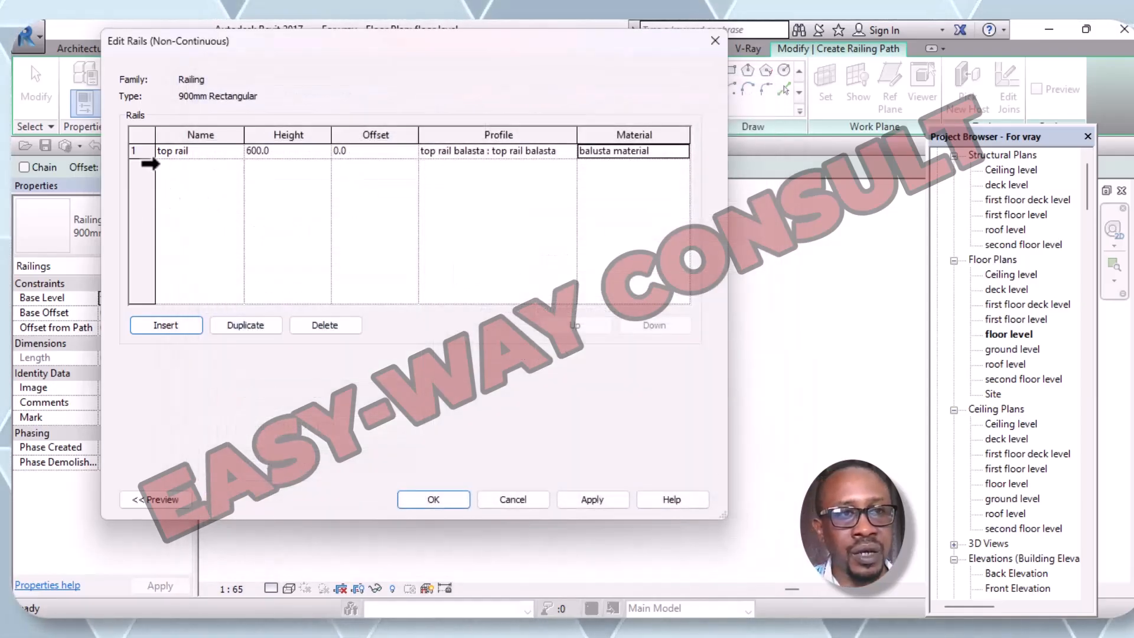
Insert a second rail, place it below the top rail in the list, and name it bottom rail
{"action": "left_click", "coordinate": [155, 325]}
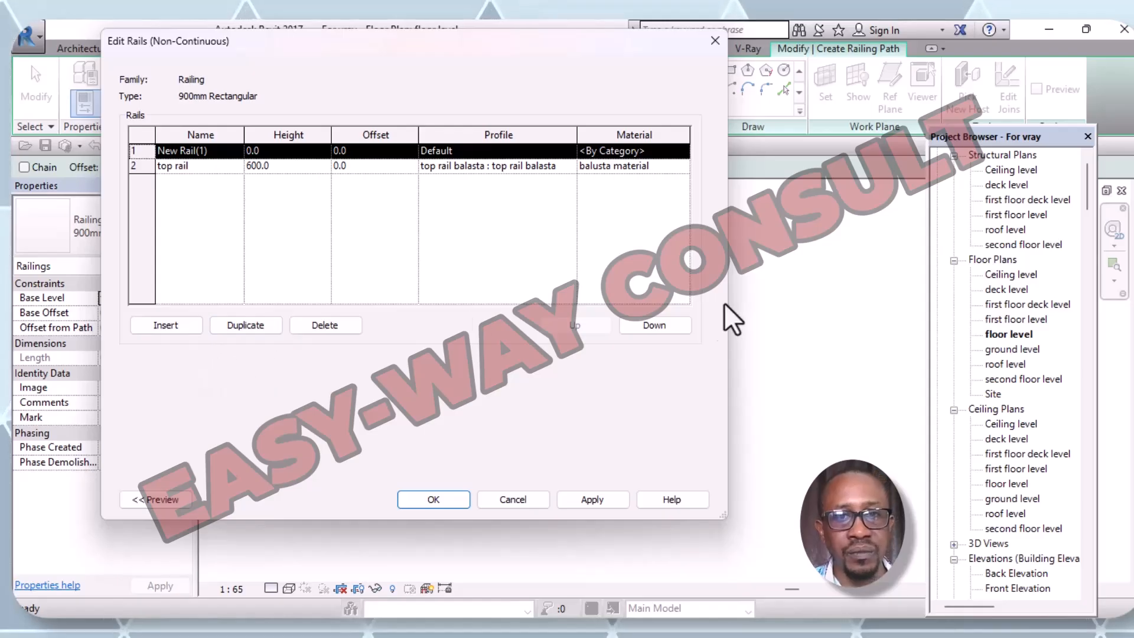
{"action": "left_click", "coordinate": [643, 326]}
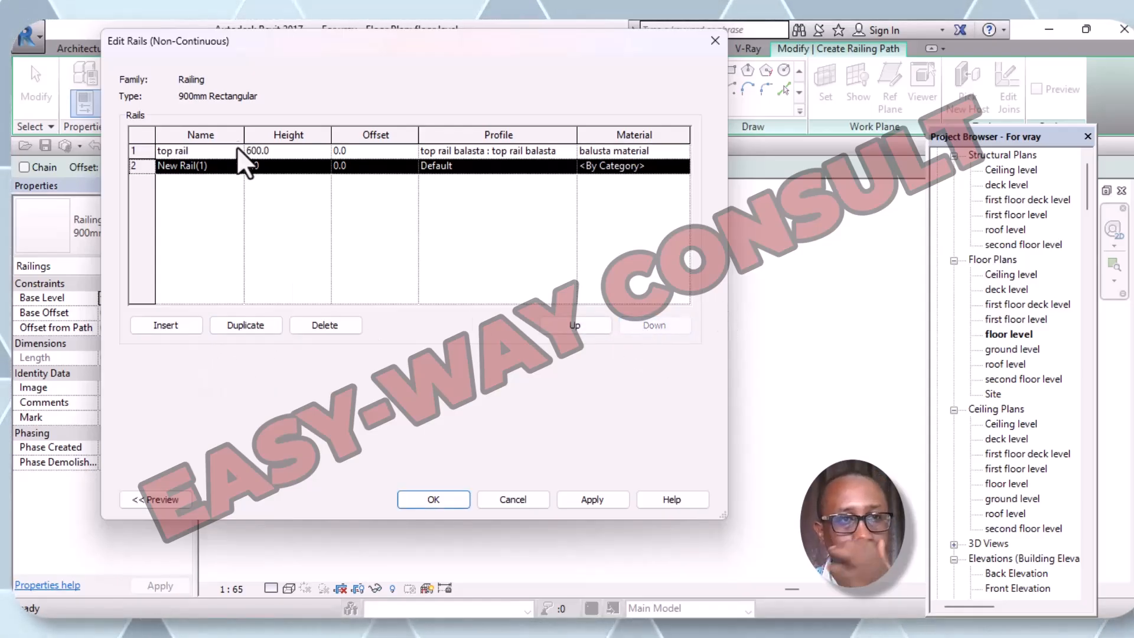
{"action": "left_click", "coordinate": [212, 167]}
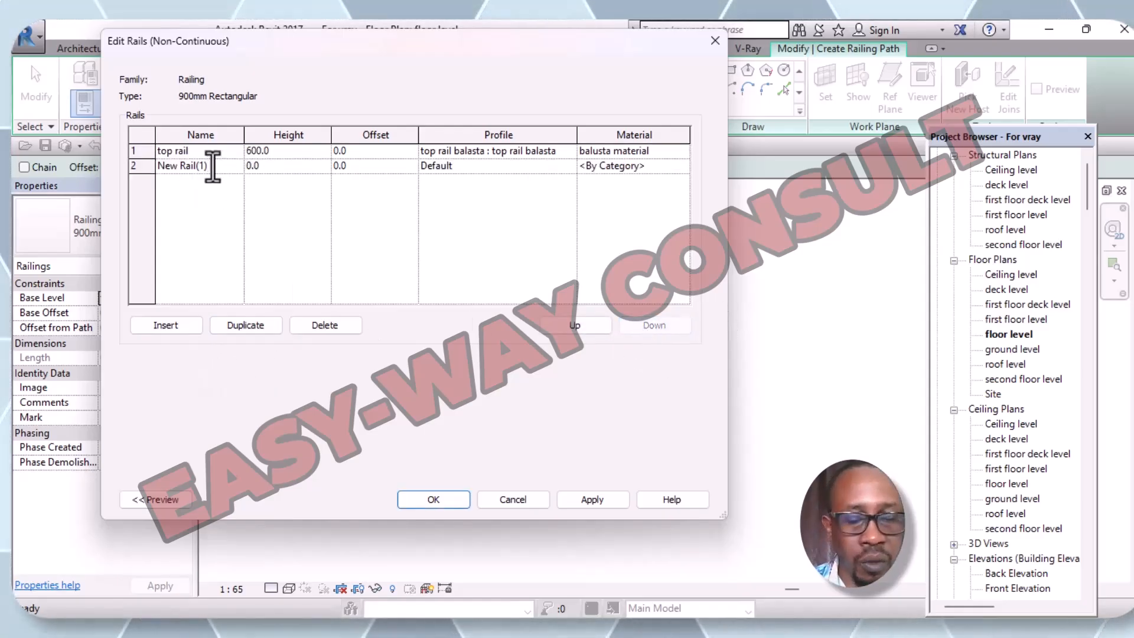
{"action": "key", "text": "BackSpace"}
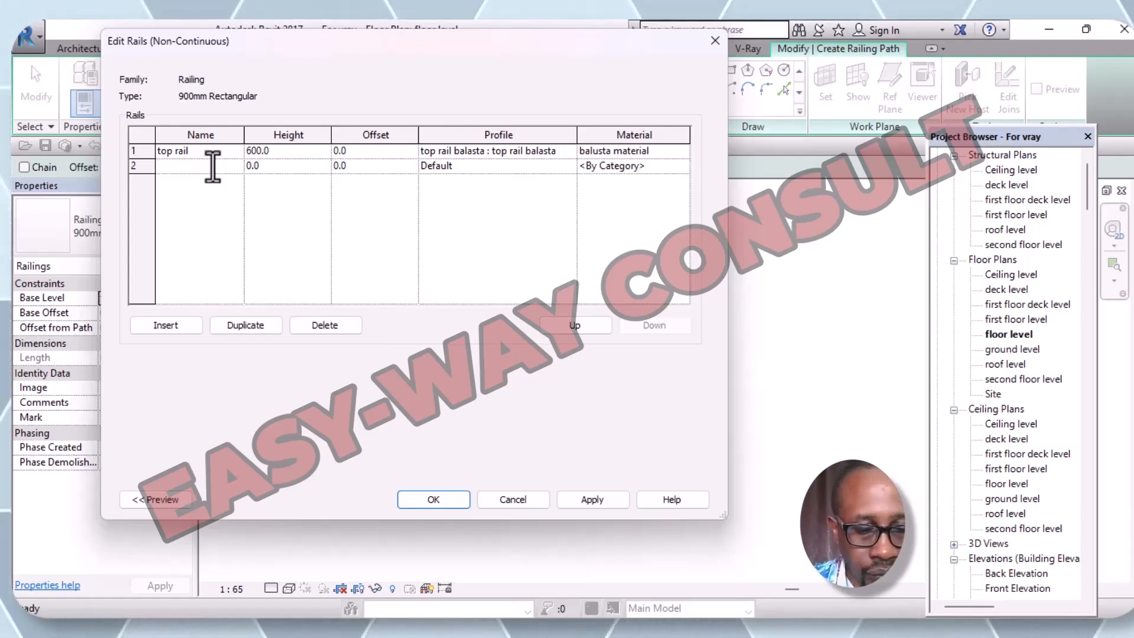
{"action": "type", "text": "bott"}
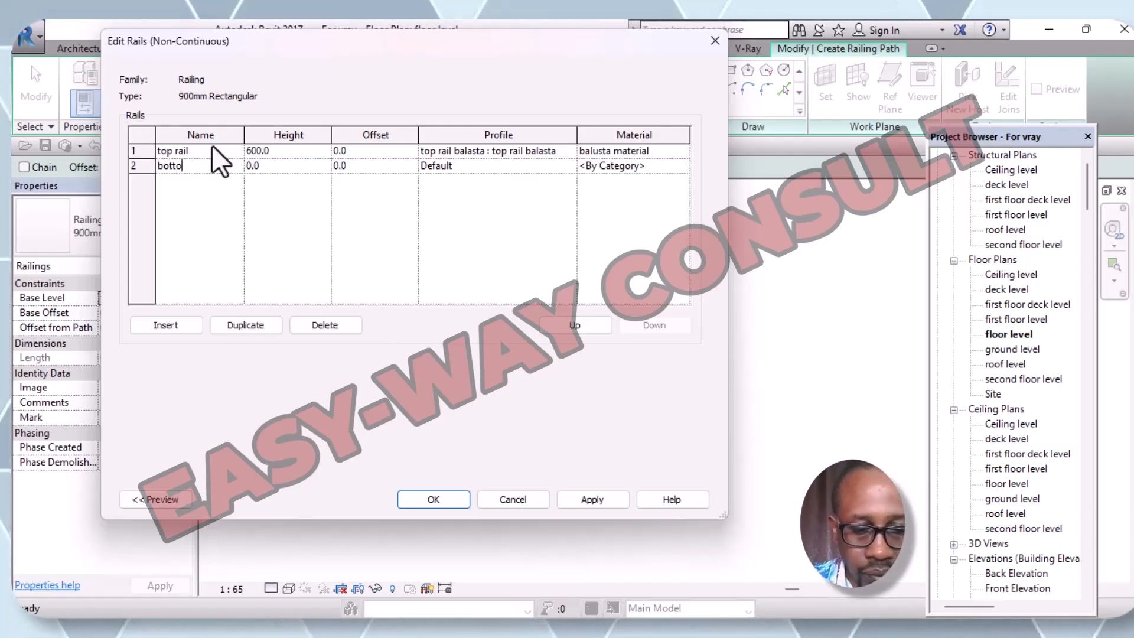
{"action": "type", "text": "om rail"}
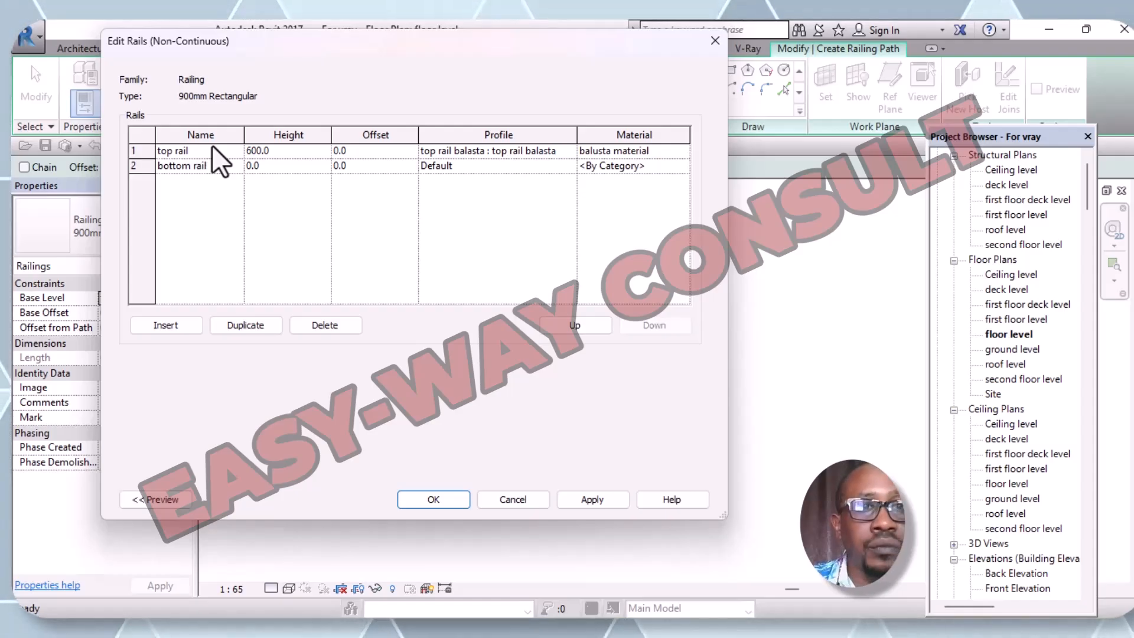
Assign the bottom rail balusta profile and balusta material to the bottom rail, and apply the rail structure
{"action": "left_click", "coordinate": [274, 165]}
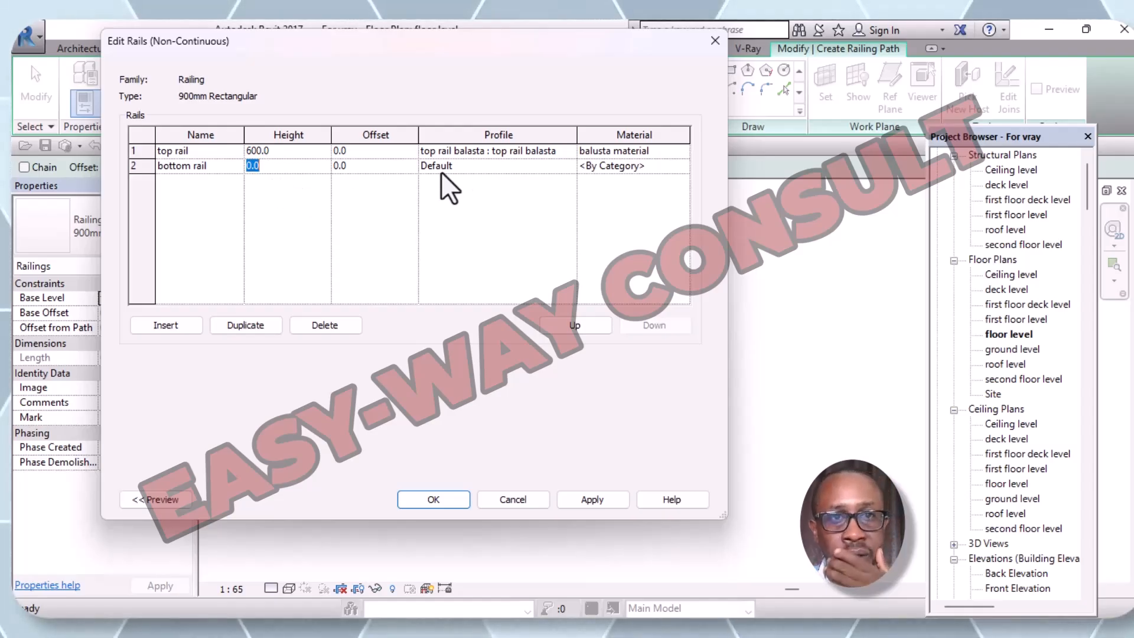
{"action": "left_click", "coordinate": [569, 168]}
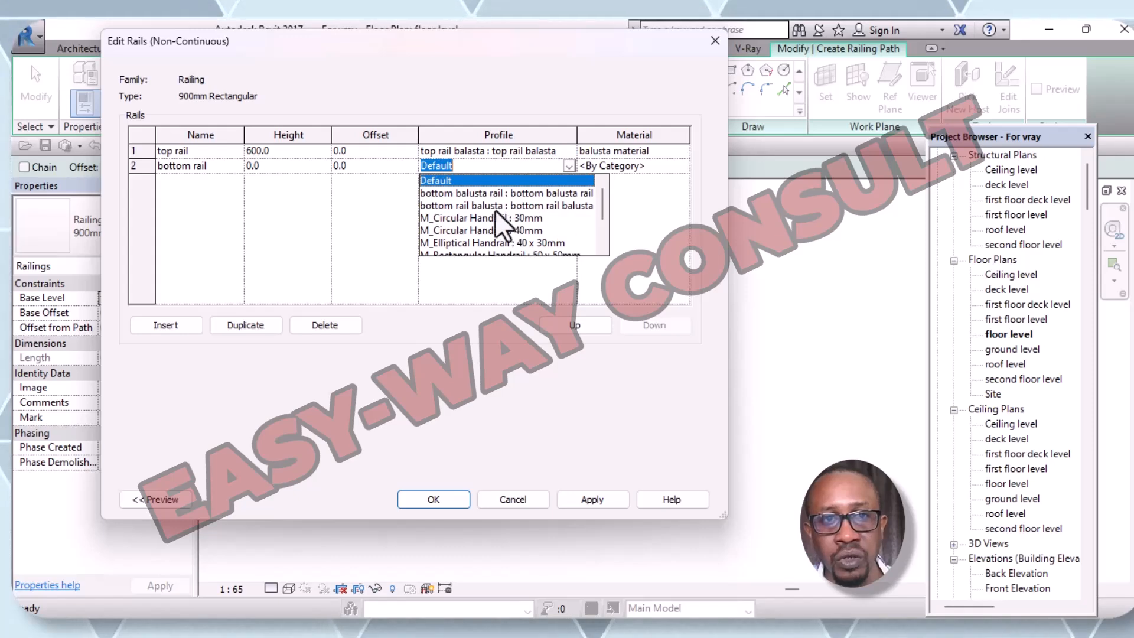
{"action": "left_click", "coordinate": [478, 206]}
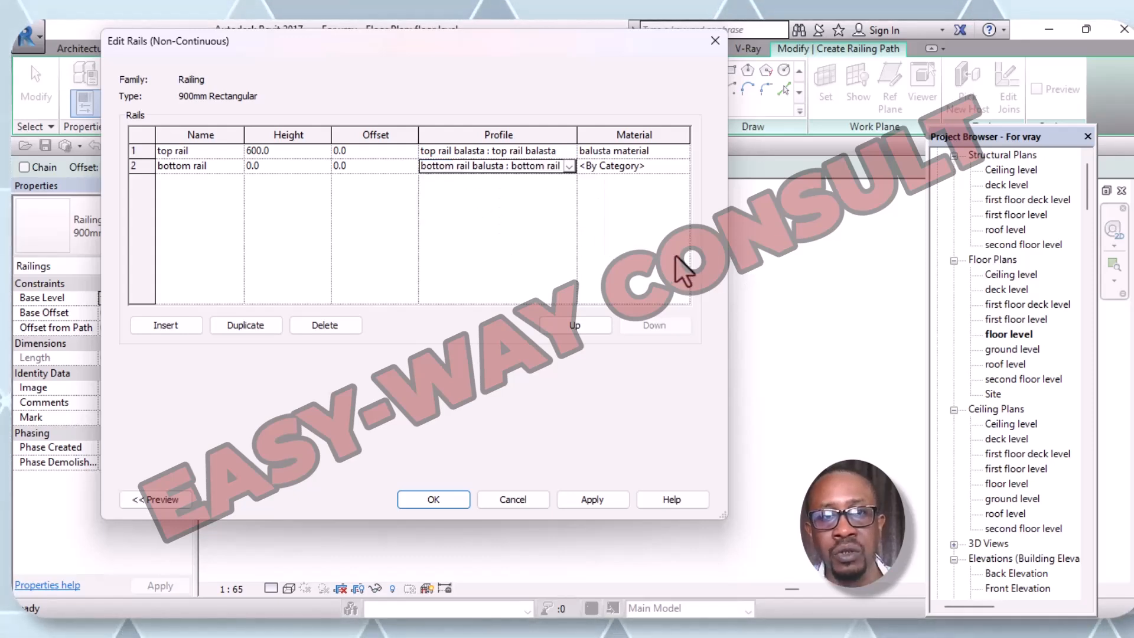
{"action": "left_click", "coordinate": [659, 167]}
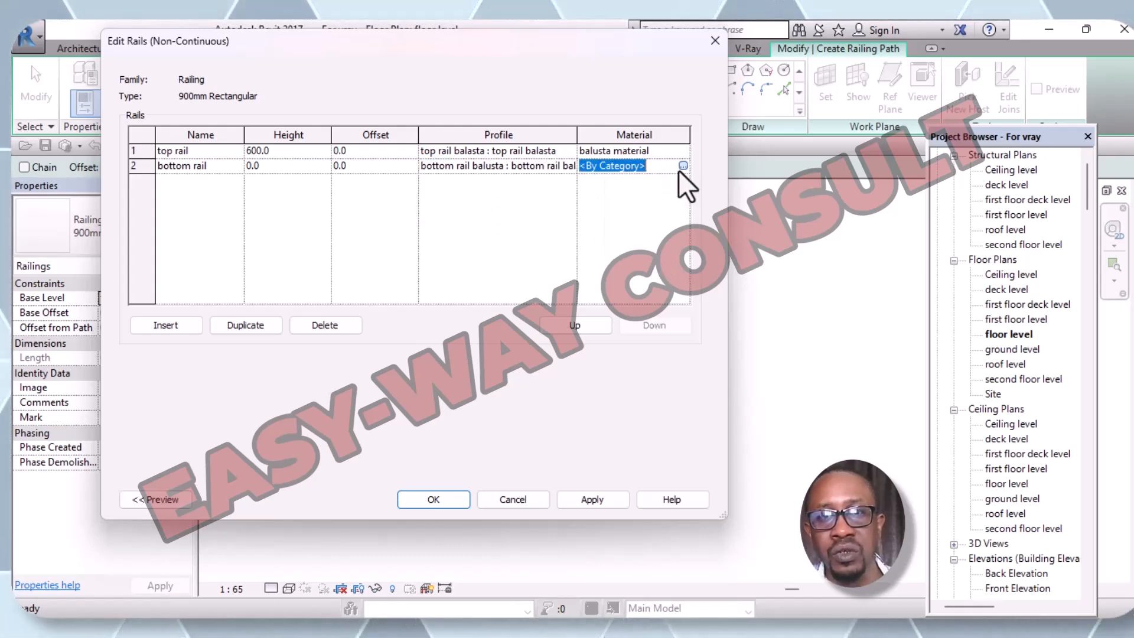
{"action": "left_click", "coordinate": [681, 168]}
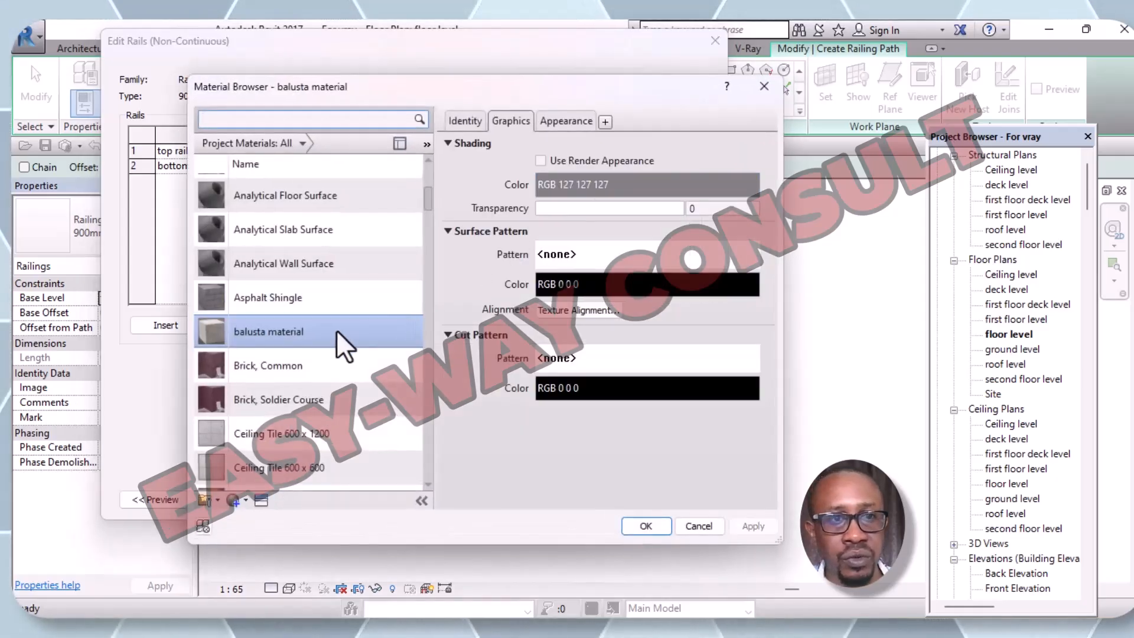
{"action": "left_click", "coordinate": [647, 532]}
{"action": "left_click", "coordinate": [597, 498]}
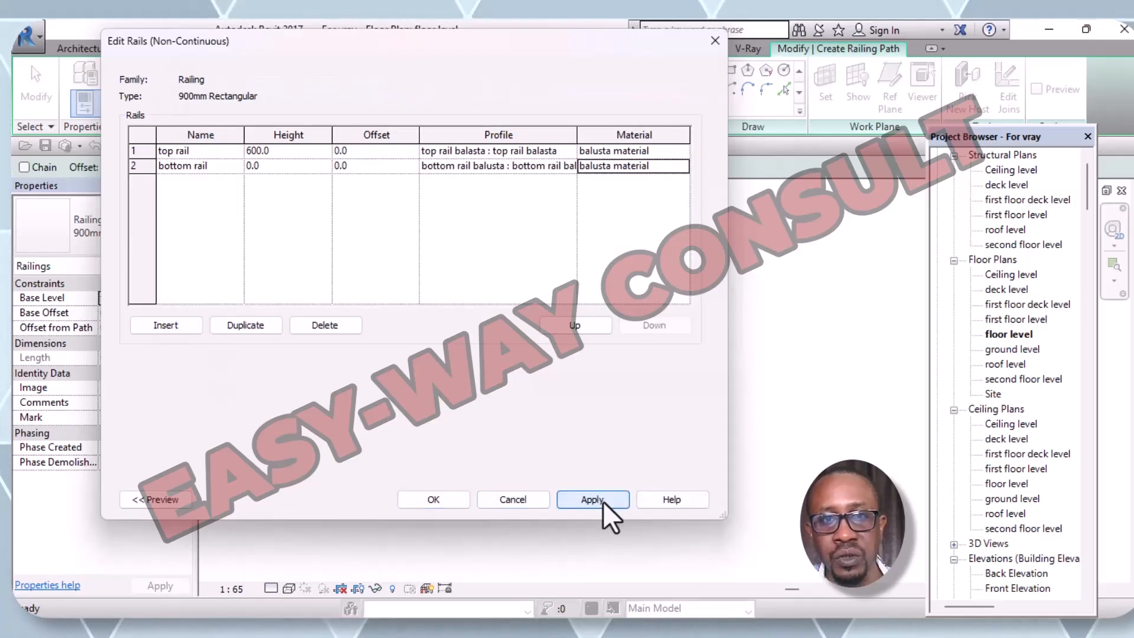
{"action": "left_click", "coordinate": [433, 499]}
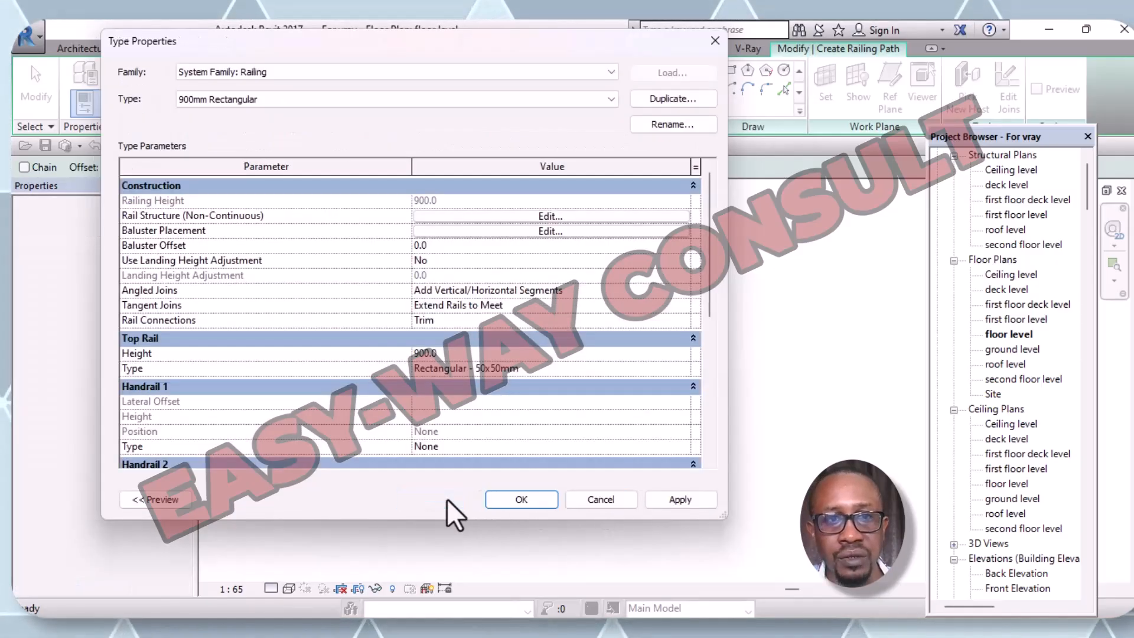
In the baluster placement, set the regular baluster to baluster classic, with bottom rail as its base and top rail as its top
{"action": "left_click", "coordinate": [561, 233]}
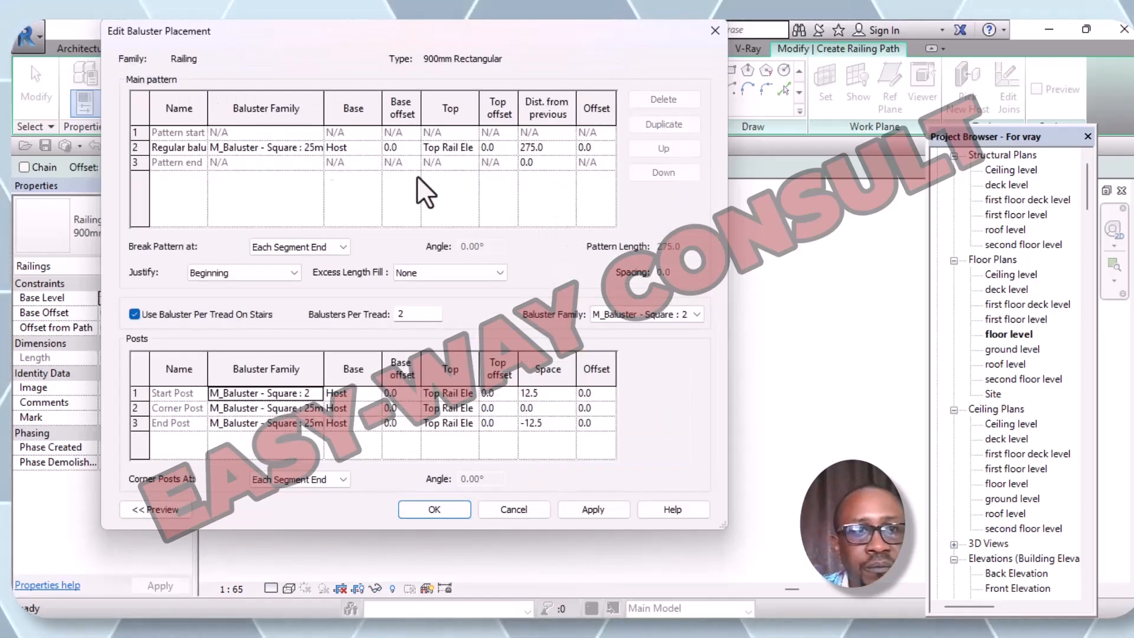
{"action": "left_click", "coordinate": [319, 146]}
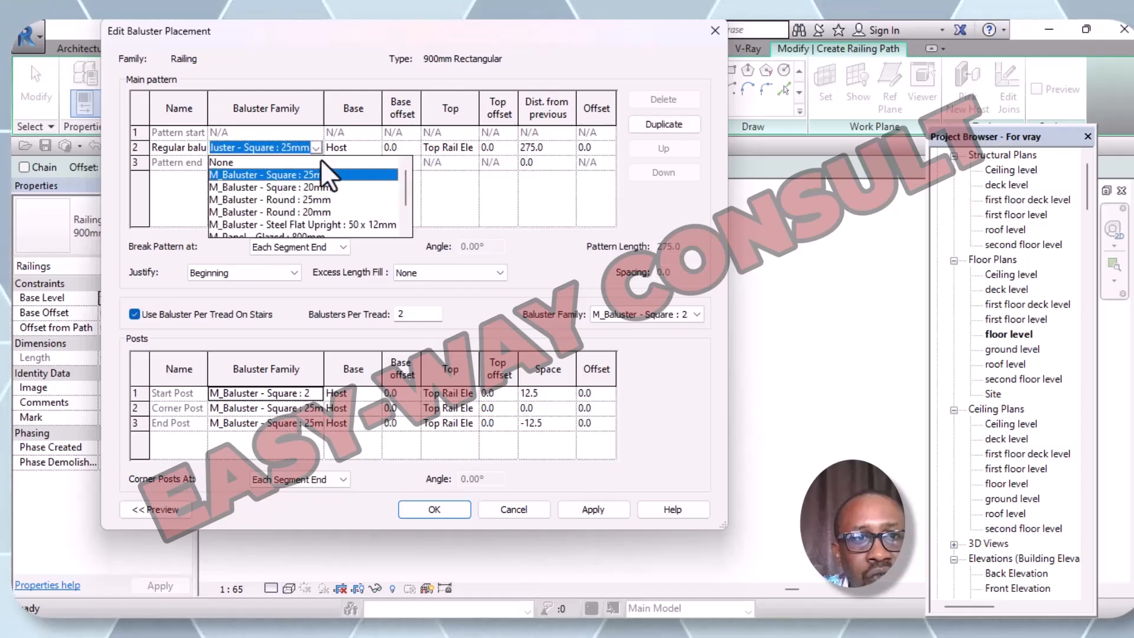
{"action": "scroll", "coordinate": [308, 190], "scroll_direction": "down", "scroll_amount": 3}
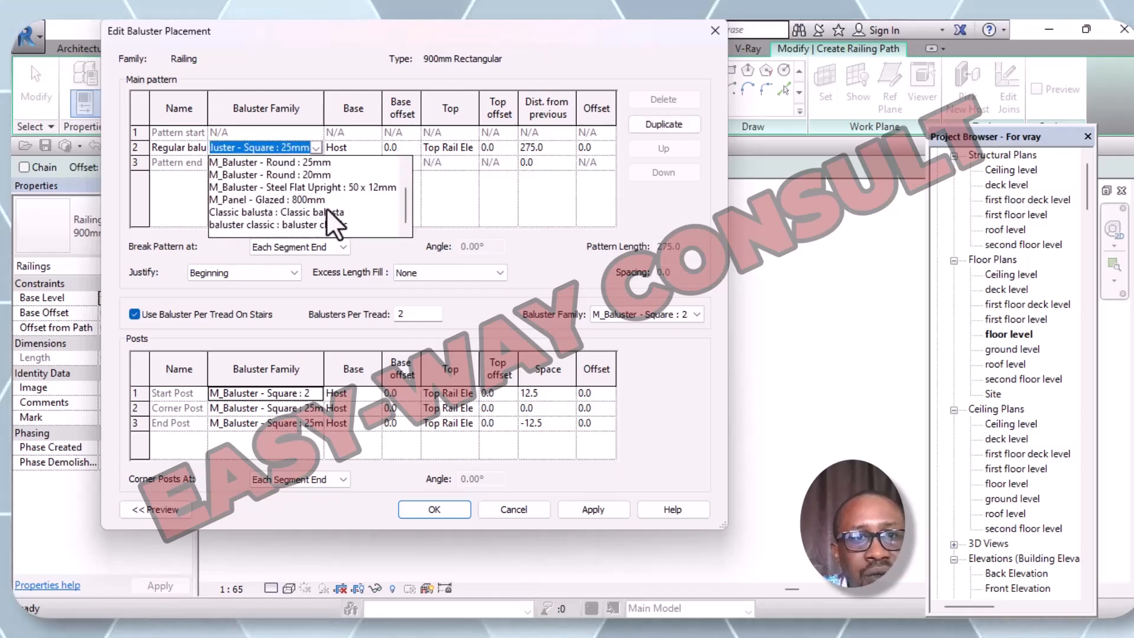
{"action": "left_click", "coordinate": [304, 229]}
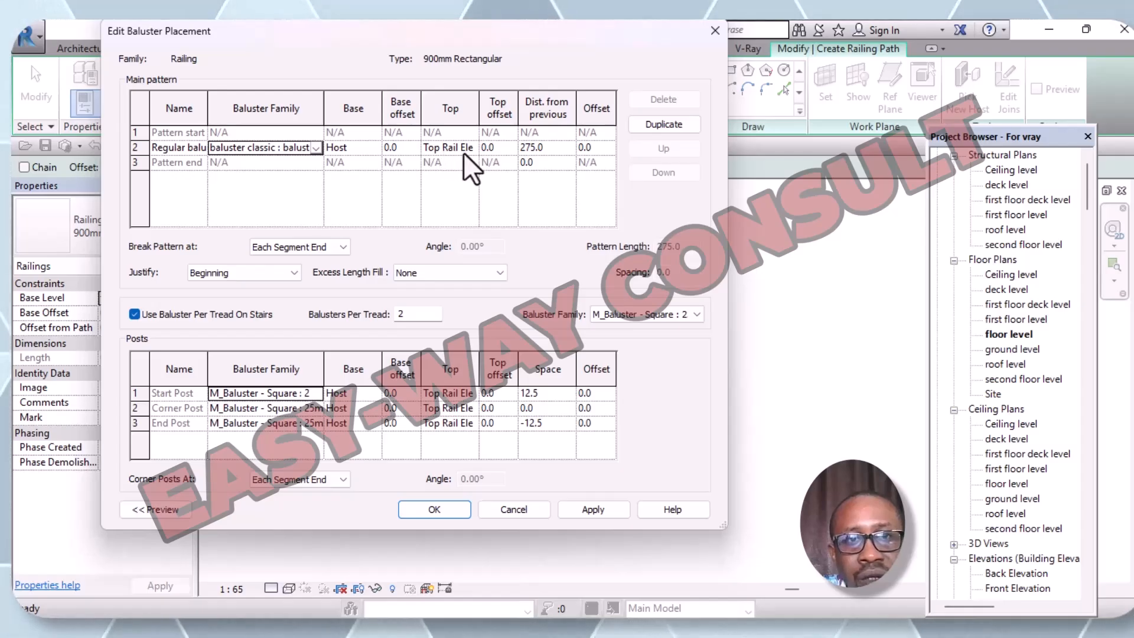
{"action": "left_click", "coordinate": [373, 147]}
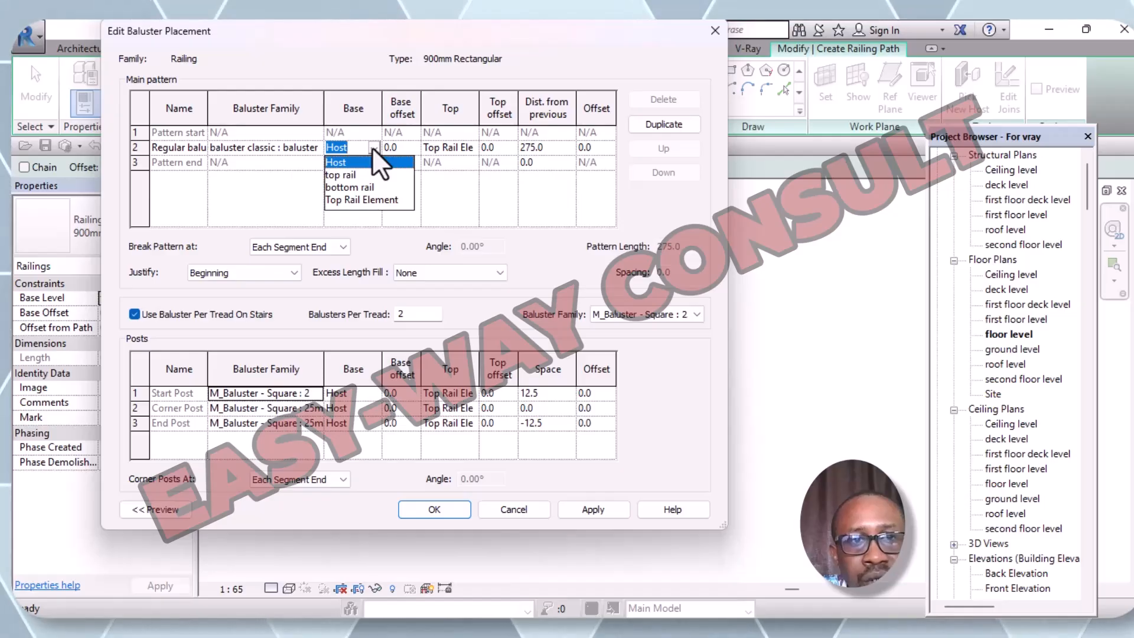
{"action": "left_click", "coordinate": [372, 188]}
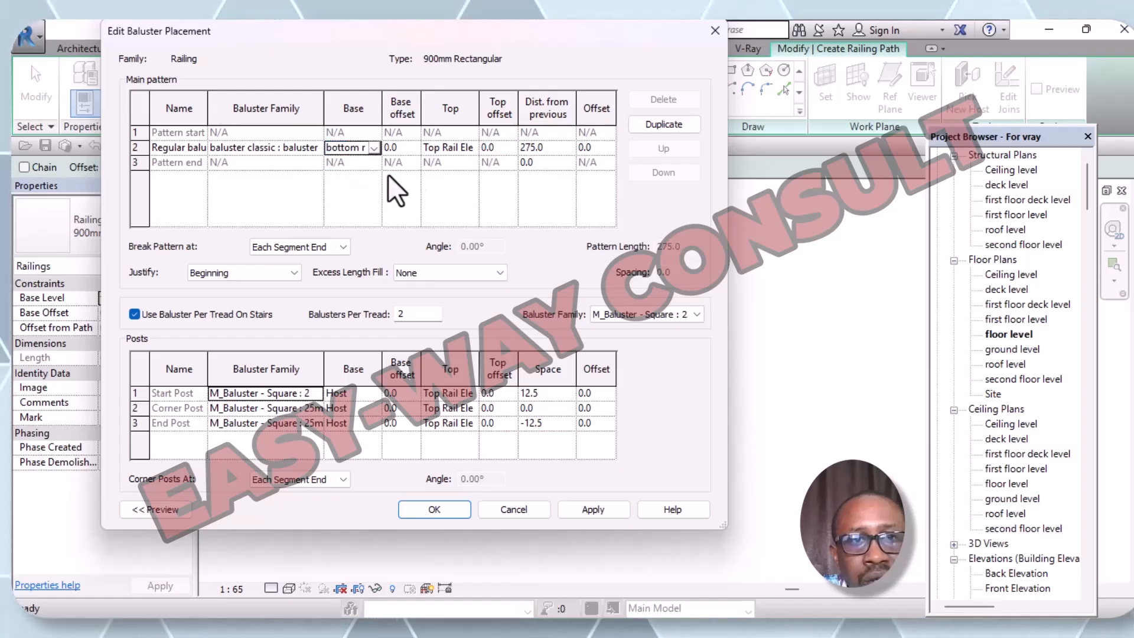
{"action": "left_click", "coordinate": [469, 151]}
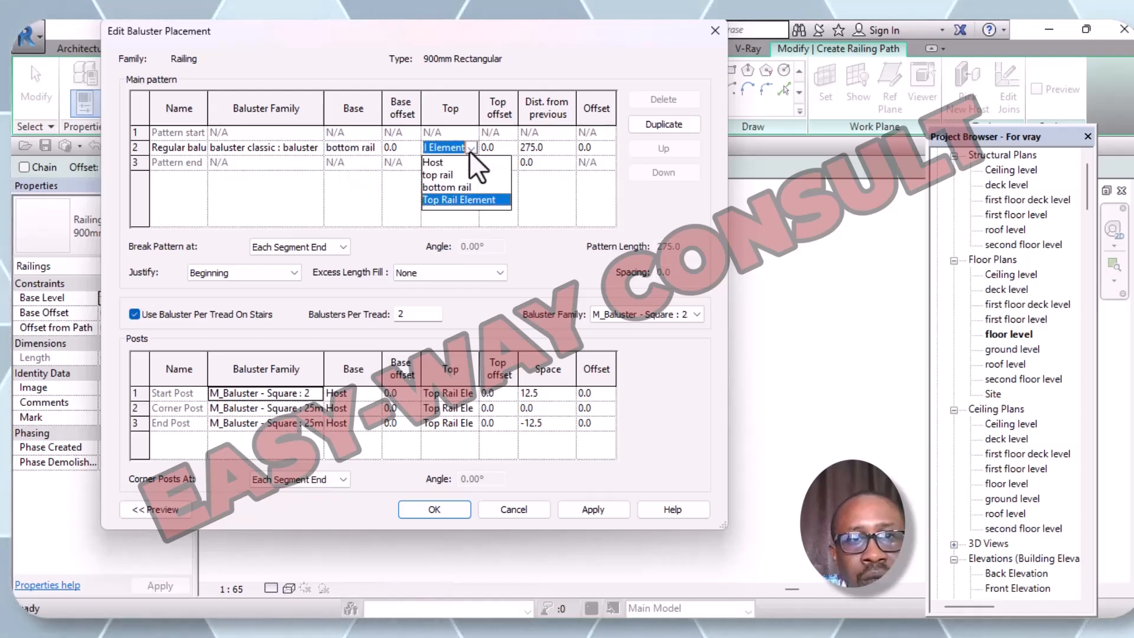
{"action": "left_click", "coordinate": [451, 173]}
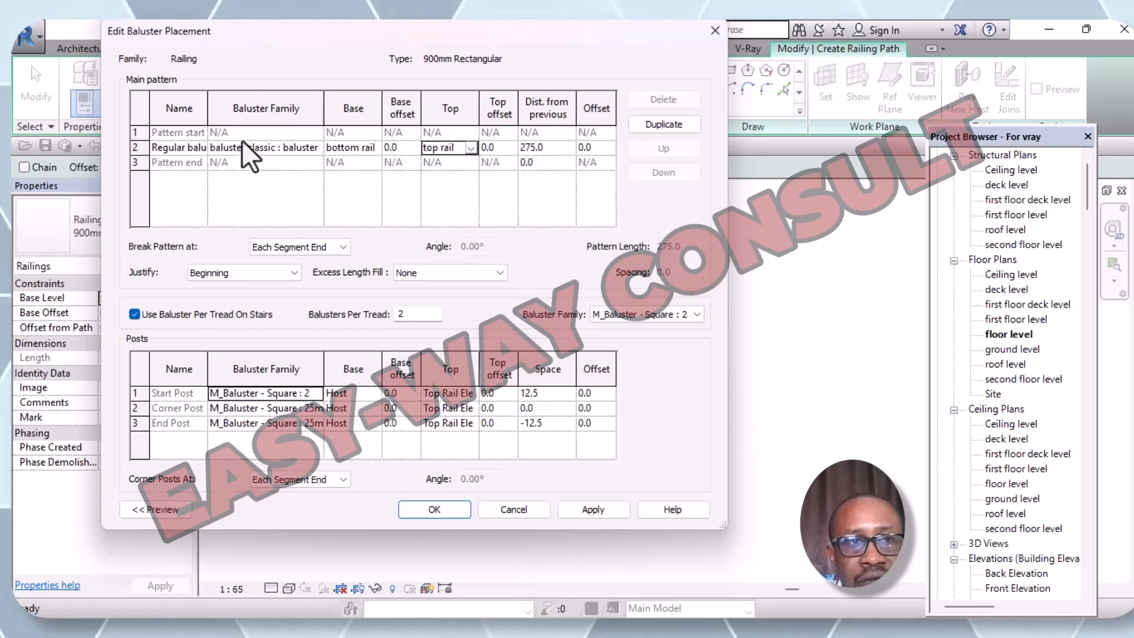
Assign the baluster classic family to the start, corner and end posts
{"action": "left_click", "coordinate": [316, 394]}
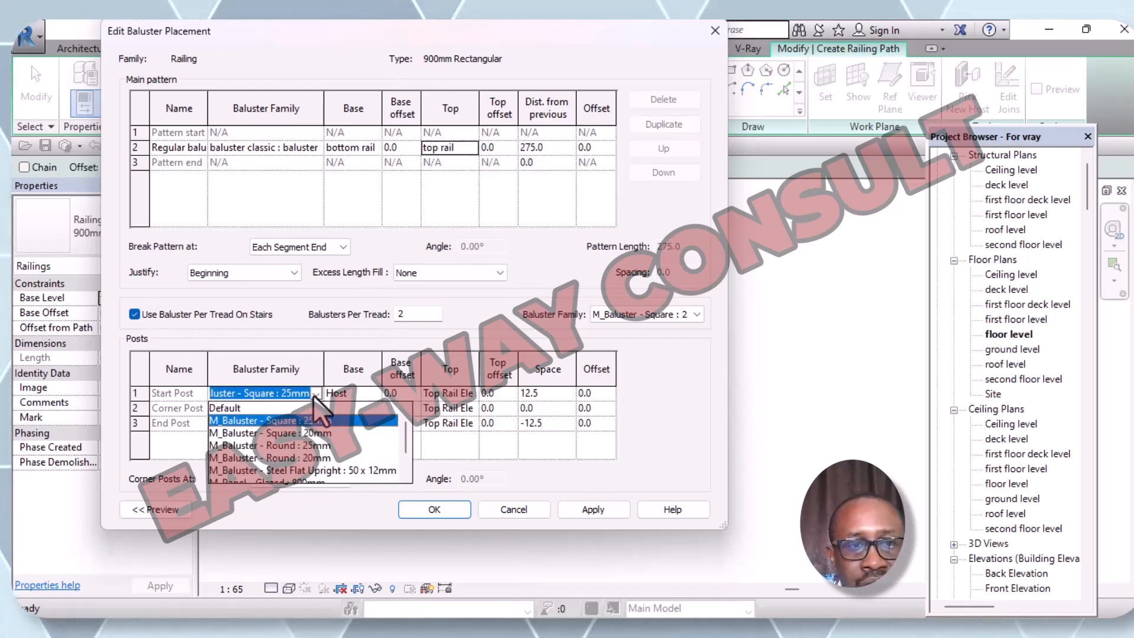
{"action": "scroll", "coordinate": [322, 449], "scroll_direction": "down", "scroll_amount": 2}
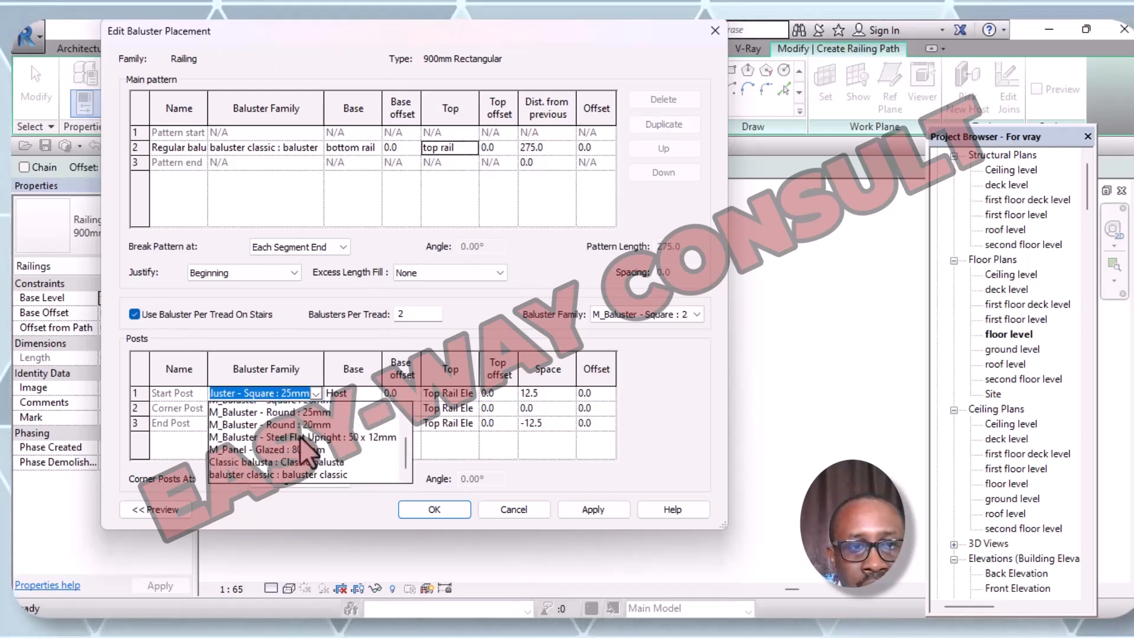
{"action": "left_click", "coordinate": [324, 472]}
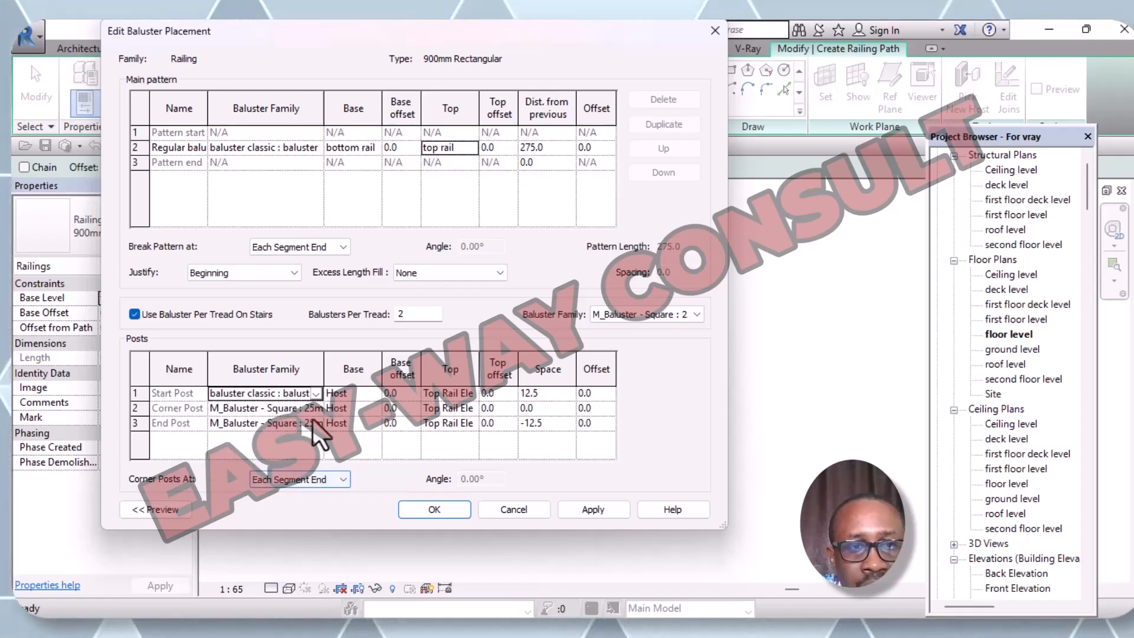
{"action": "left_click", "coordinate": [317, 409]}
{"action": "scroll", "coordinate": [313, 488], "scroll_direction": "down", "scroll_amount": 2}
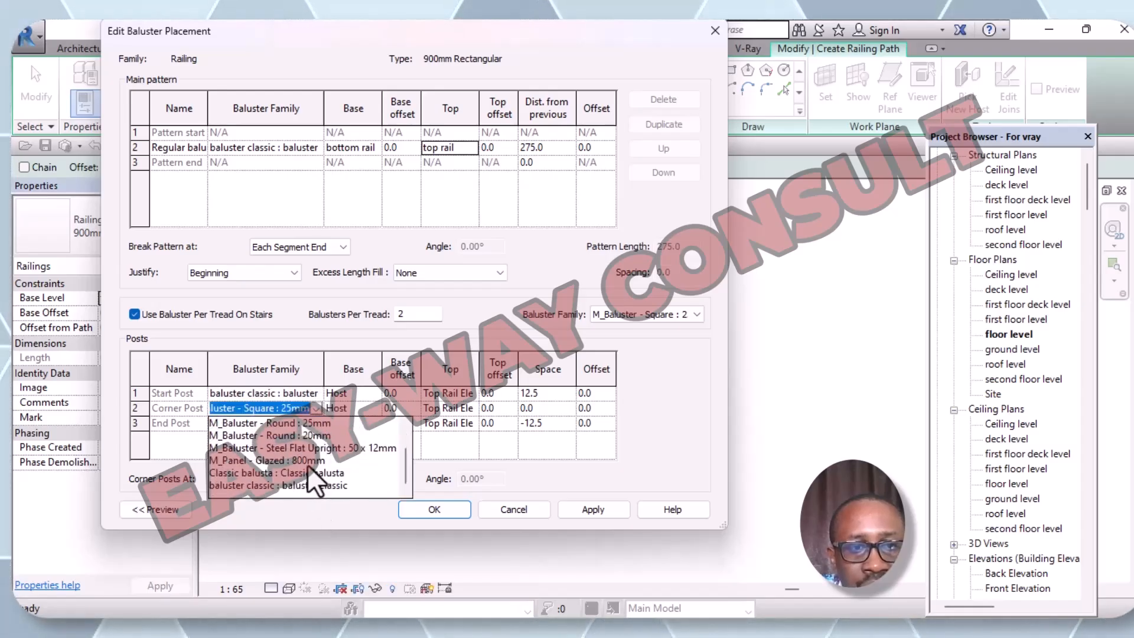
{"action": "left_click", "coordinate": [321, 485]}
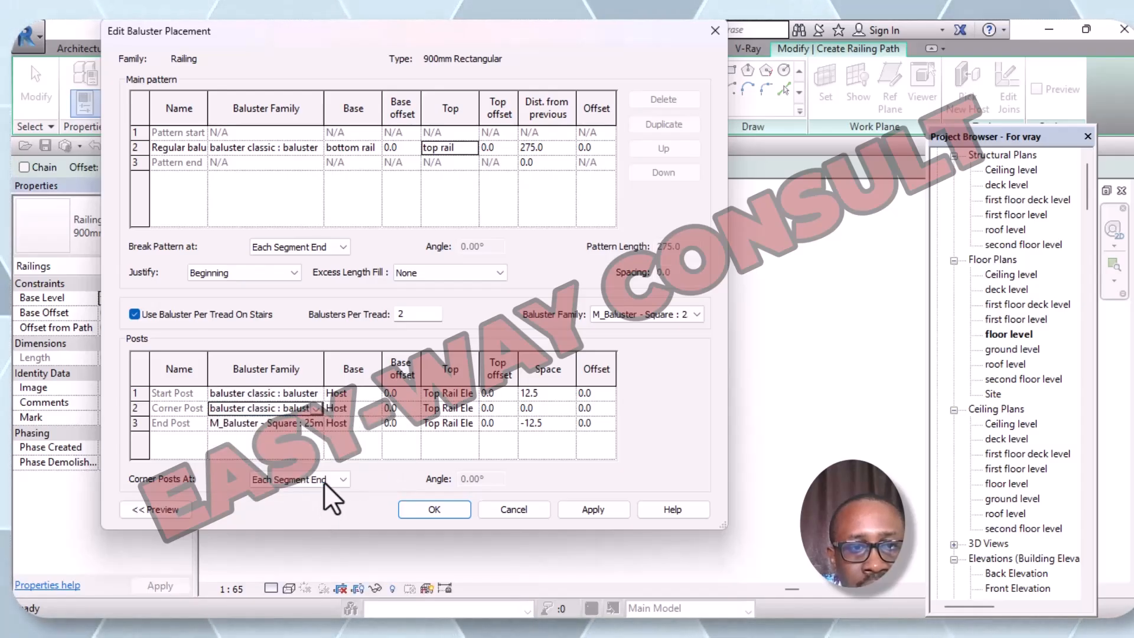
{"action": "left_click", "coordinate": [323, 424]}
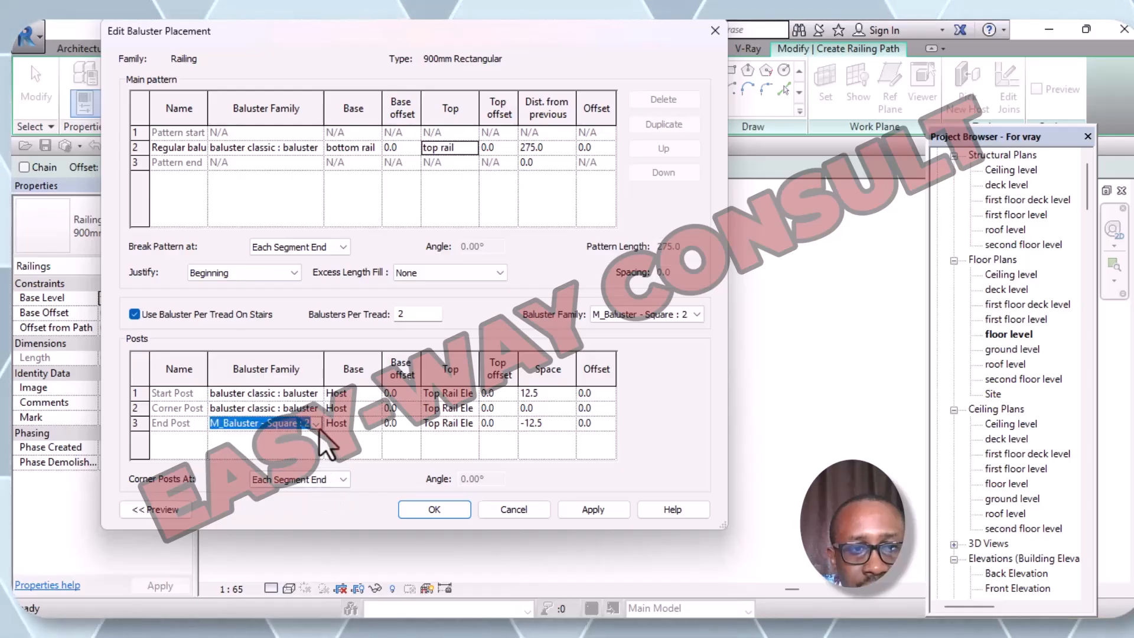
{"action": "left_click", "coordinate": [318, 423]}
{"action": "scroll", "coordinate": [316, 476], "scroll_direction": "down", "scroll_amount": 2}
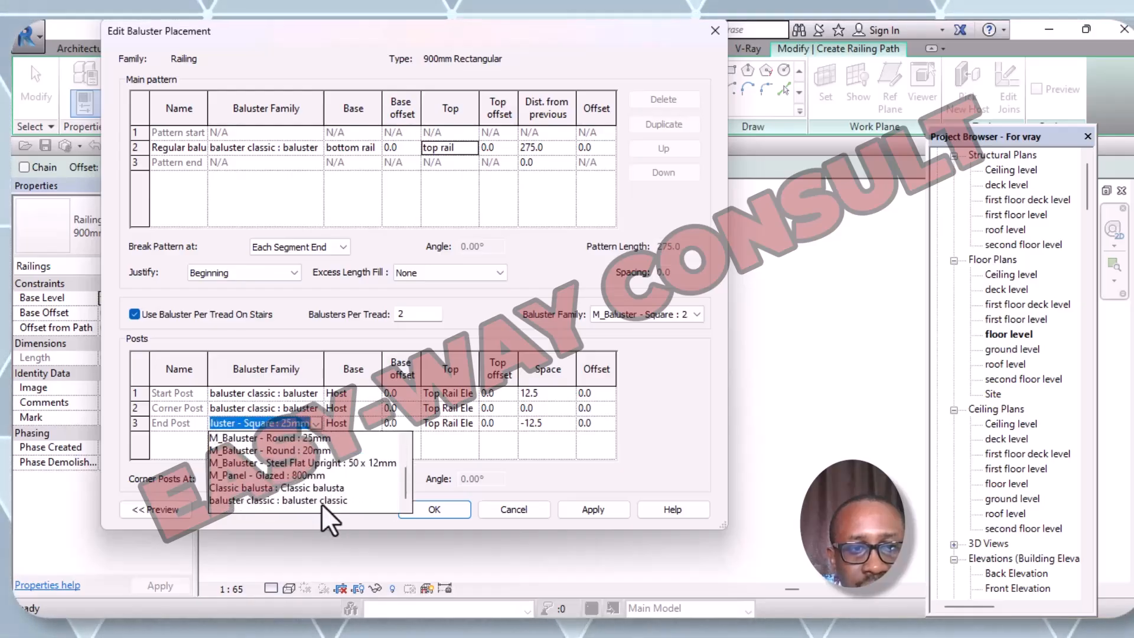
{"action": "left_click", "coordinate": [325, 502]}
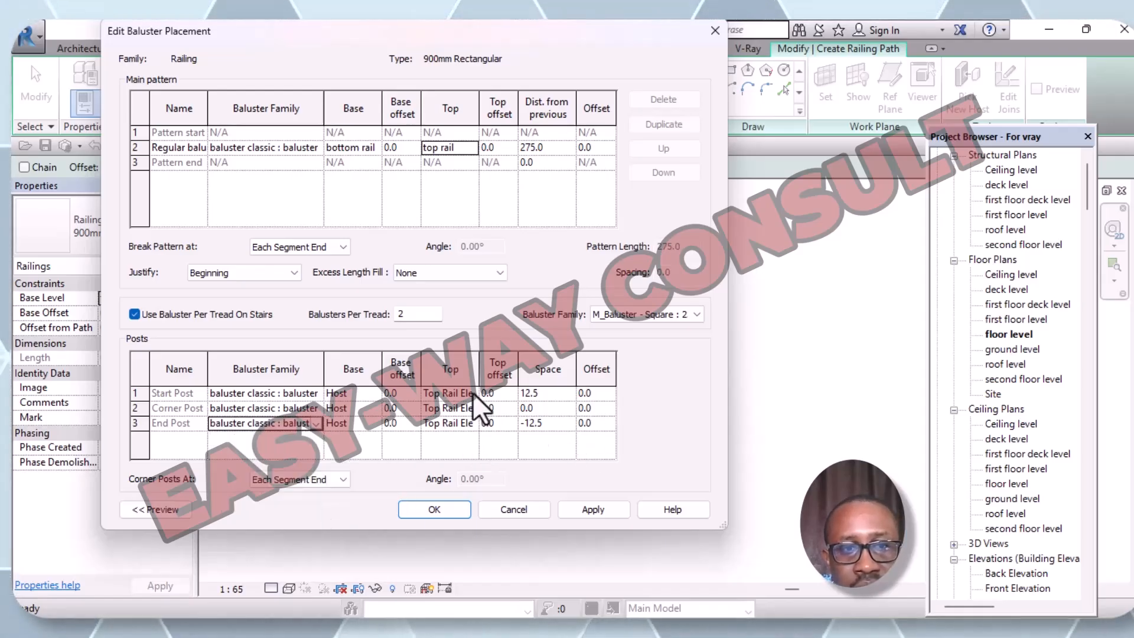
Set the base of the start, corner and end posts to bottom rail
{"action": "left_click", "coordinate": [371, 394]}
{"action": "left_click", "coordinate": [374, 394]}
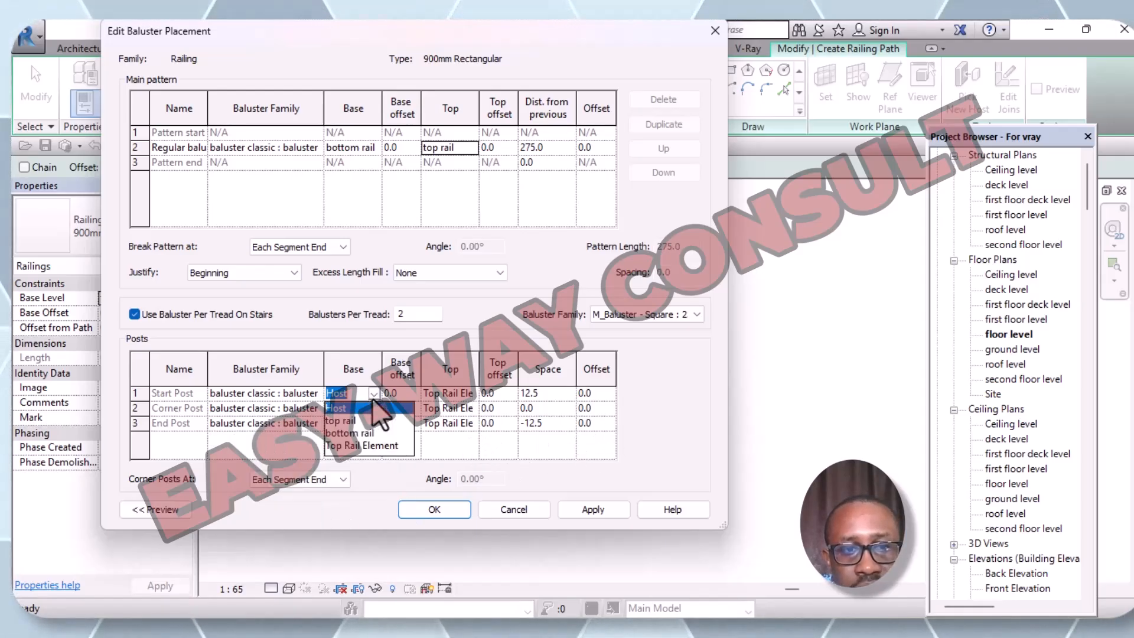
{"action": "left_click", "coordinate": [356, 437]}
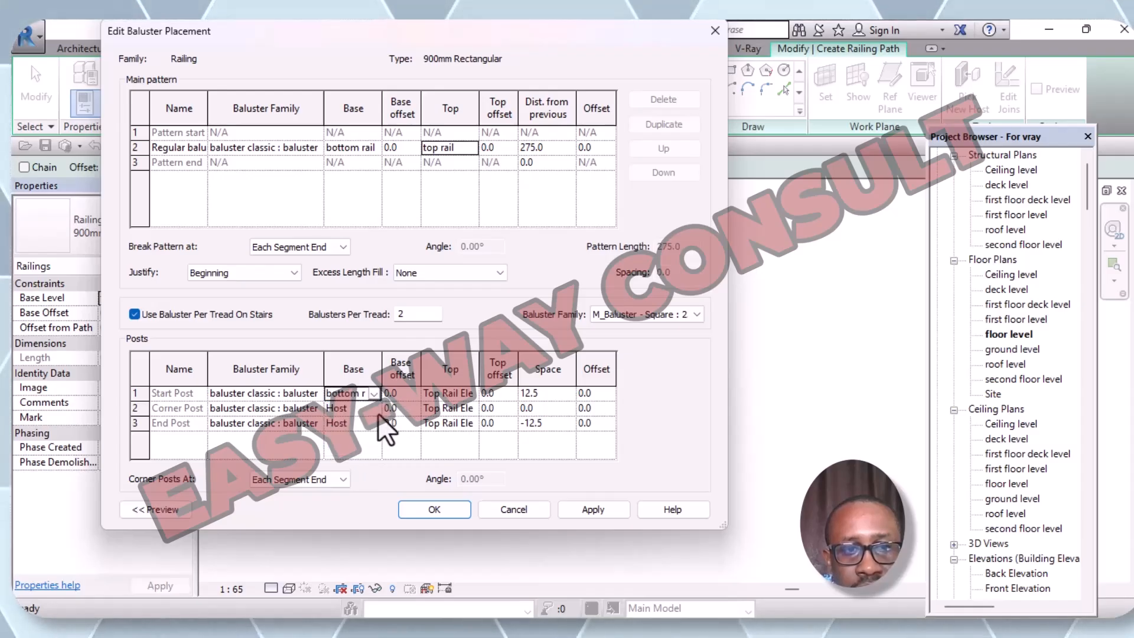
{"action": "left_click", "coordinate": [377, 411]}
{"action": "left_click", "coordinate": [370, 449]}
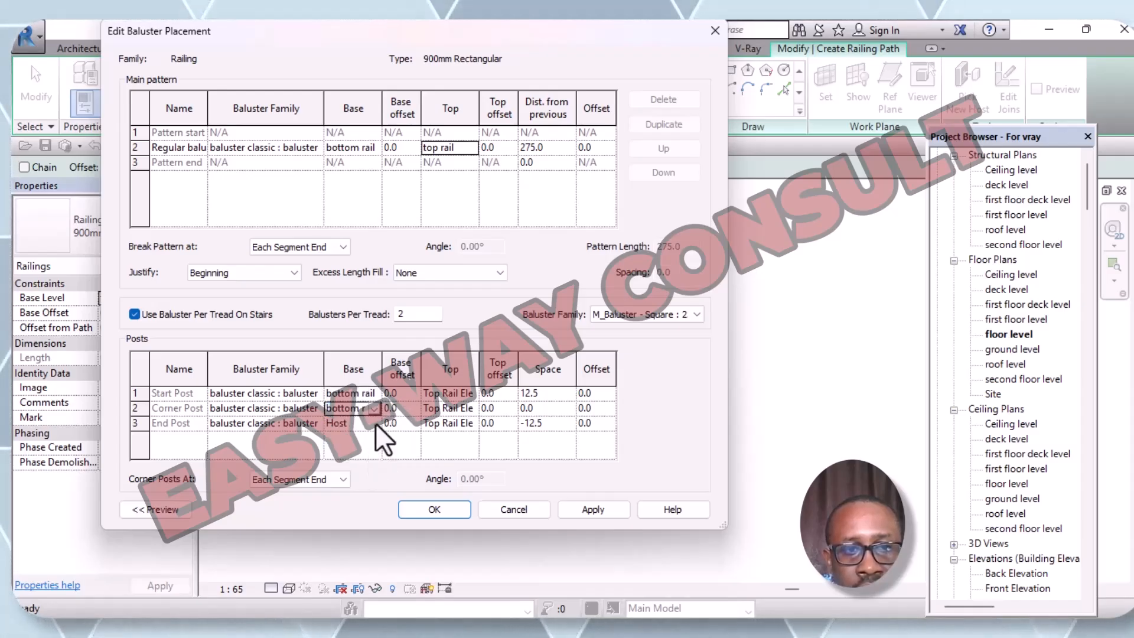
{"action": "left_click", "coordinate": [374, 423]}
{"action": "left_click", "coordinate": [360, 464]}
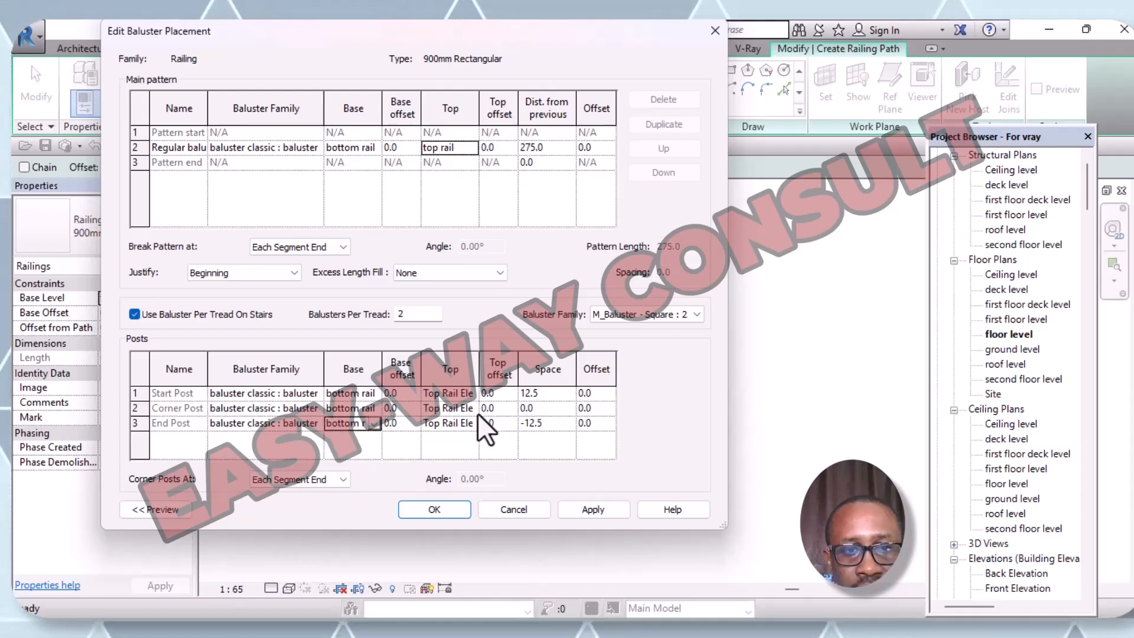
Set the top of the start, corner and end posts to top rail, and apply the baluster placement
{"action": "left_click", "coordinate": [471, 394]}
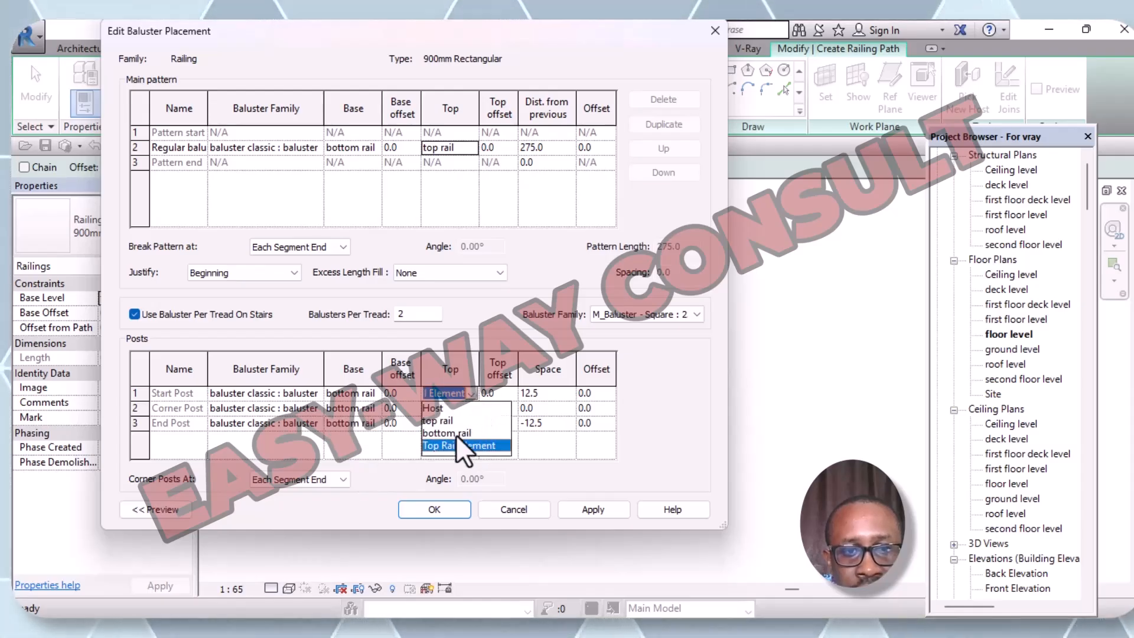
{"action": "left_click", "coordinate": [447, 421]}
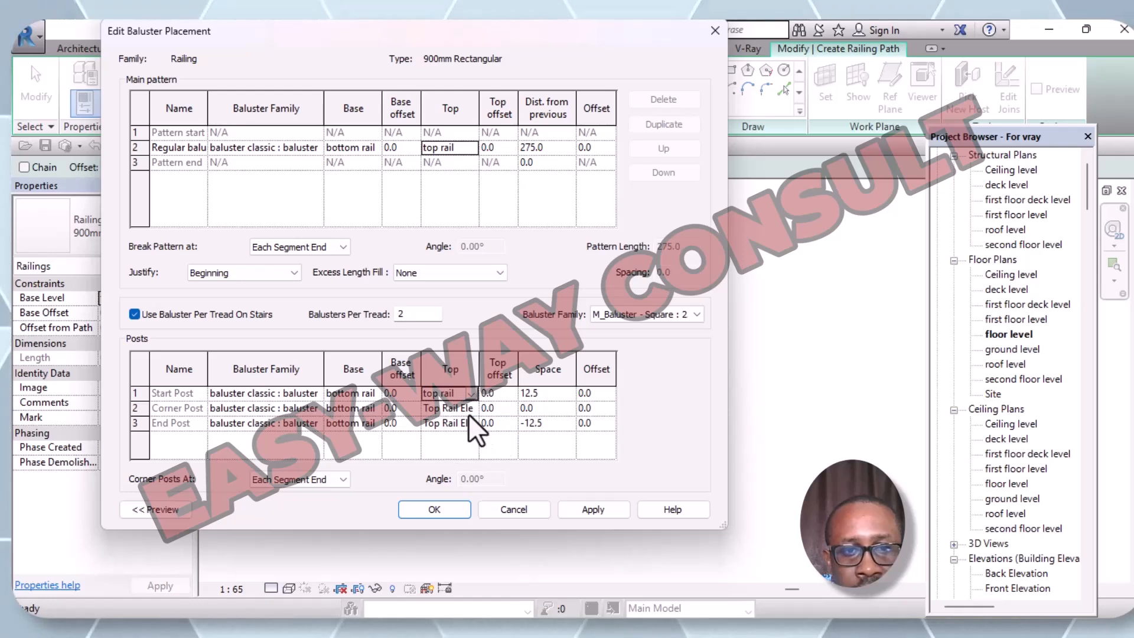
{"action": "left_click", "coordinate": [473, 413]}
{"action": "left_click", "coordinate": [450, 435]}
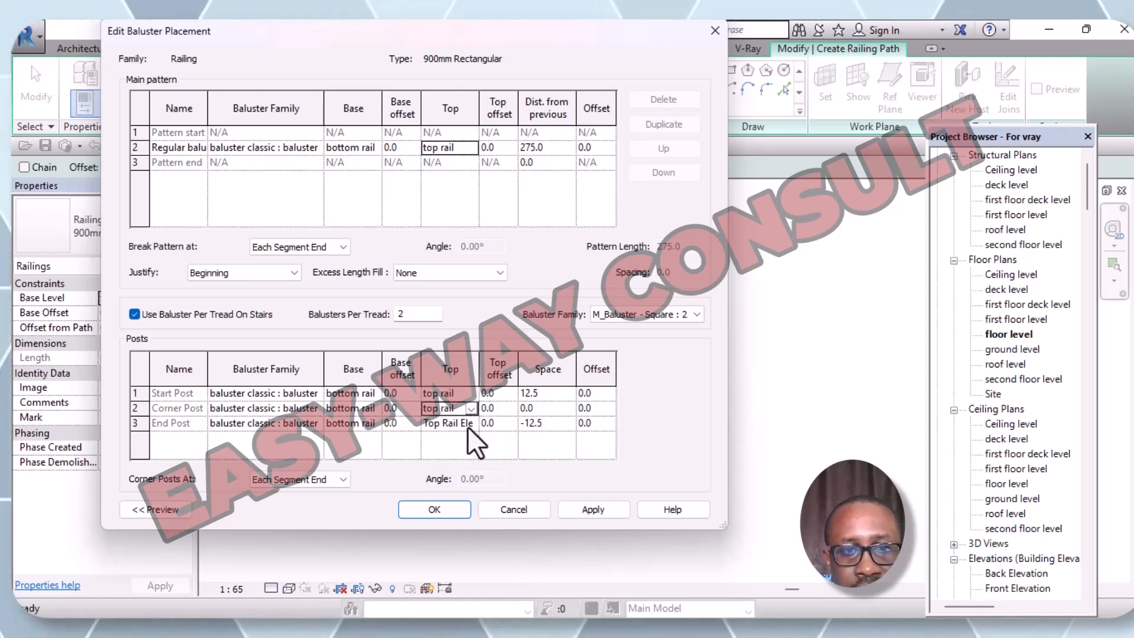
{"action": "left_click", "coordinate": [473, 424]}
{"action": "left_click", "coordinate": [472, 424]}
{"action": "left_click", "coordinate": [438, 447]}
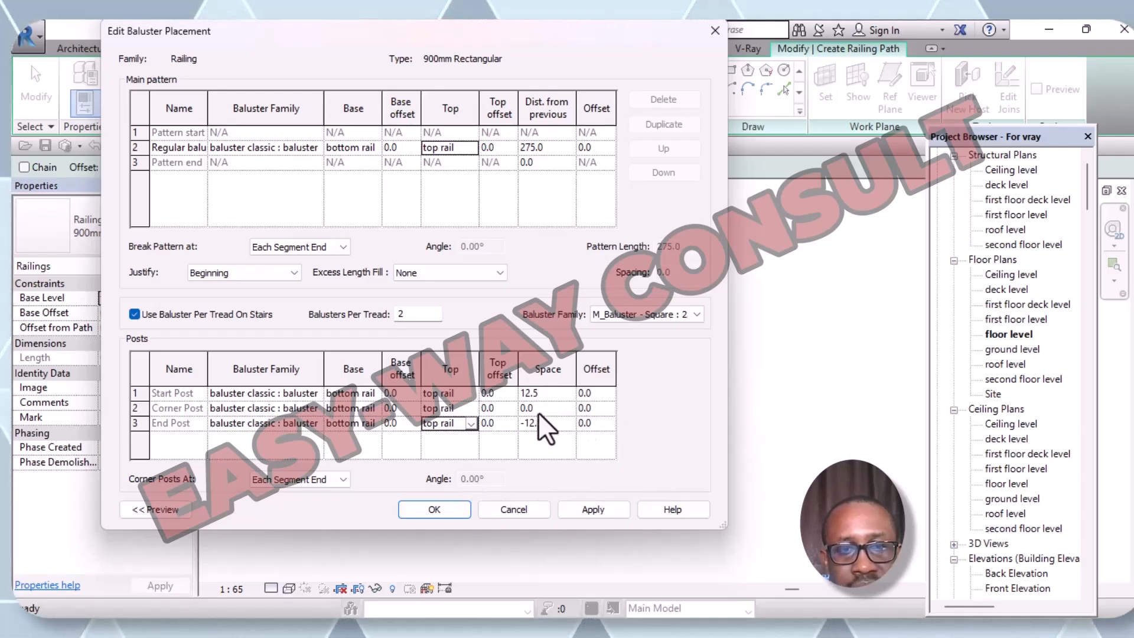
{"action": "left_click", "coordinate": [612, 511]}
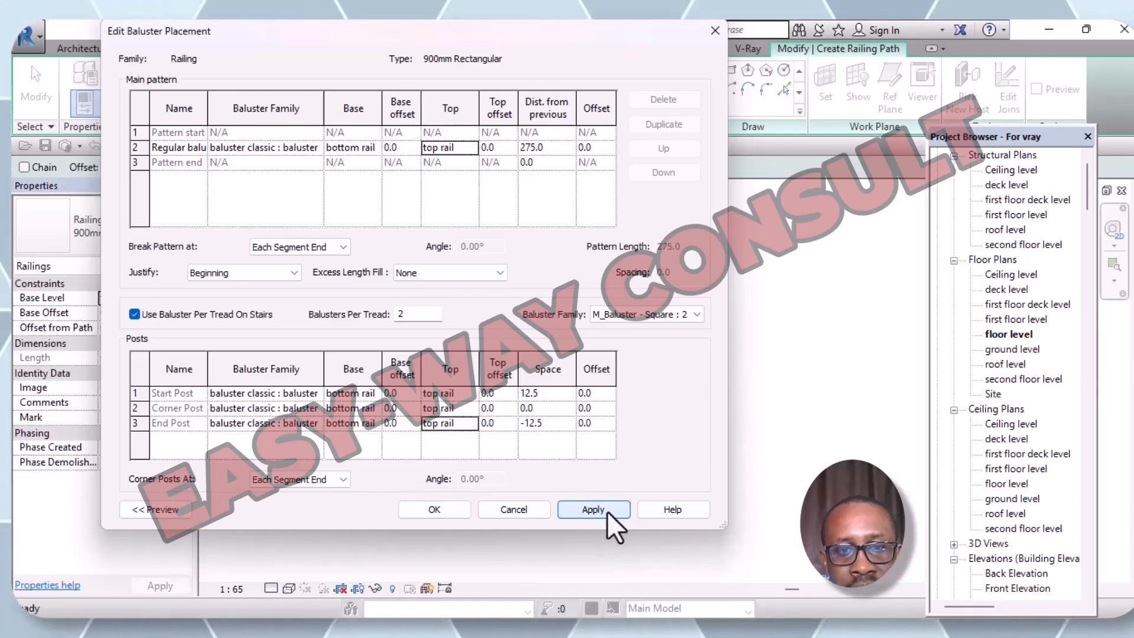
{"action": "left_click", "coordinate": [455, 508]}
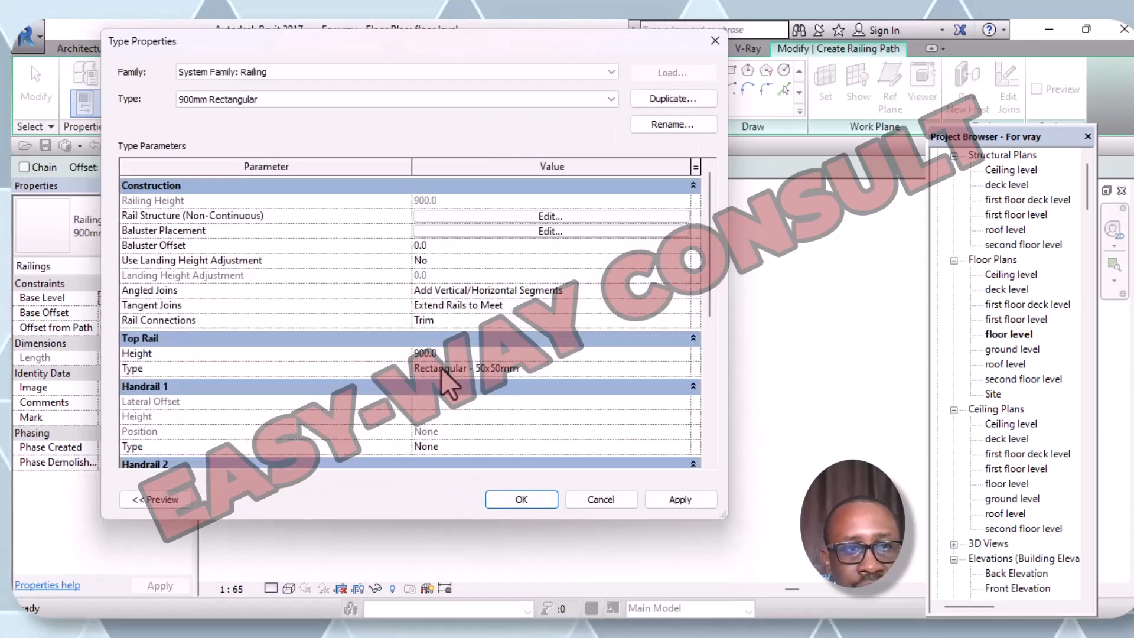
Set the railing type's built-in Top Rail type to Circular - 40mm and apply it
{"action": "left_click", "coordinate": [684, 367]}
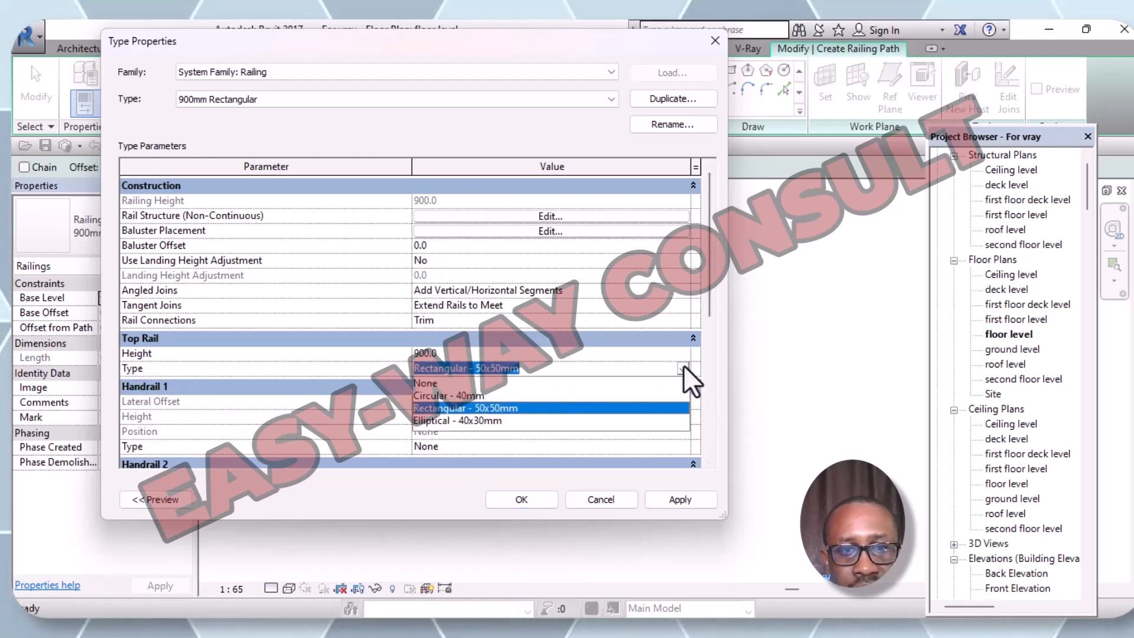
{"action": "left_click", "coordinate": [432, 394]}
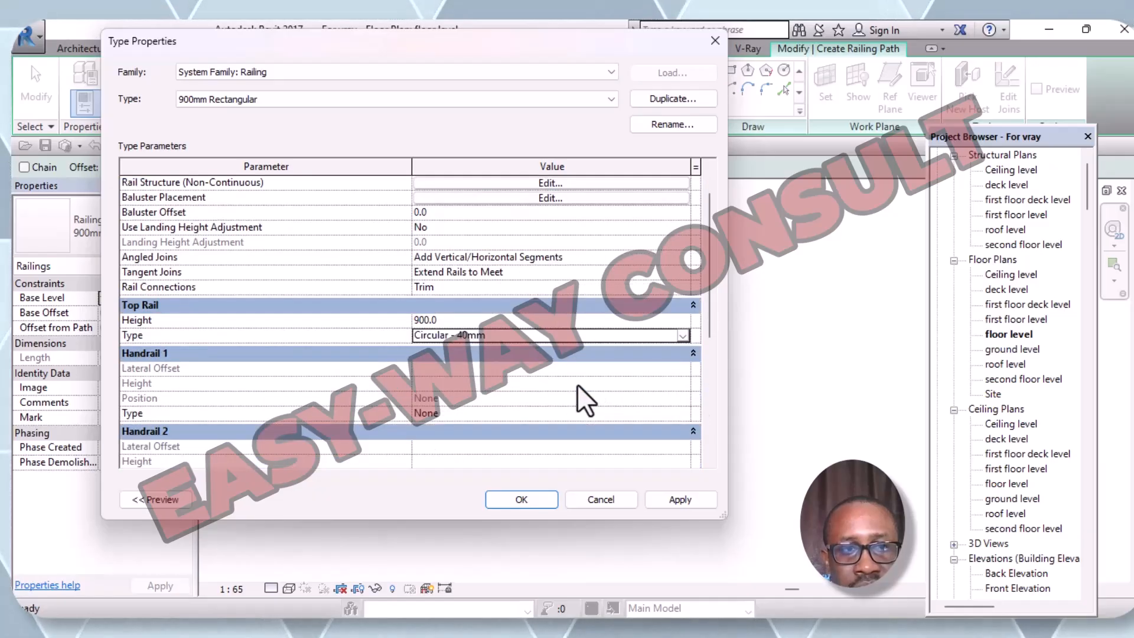
{"action": "scroll", "coordinate": [577, 384], "scroll_direction": "down", "scroll_amount": 2}
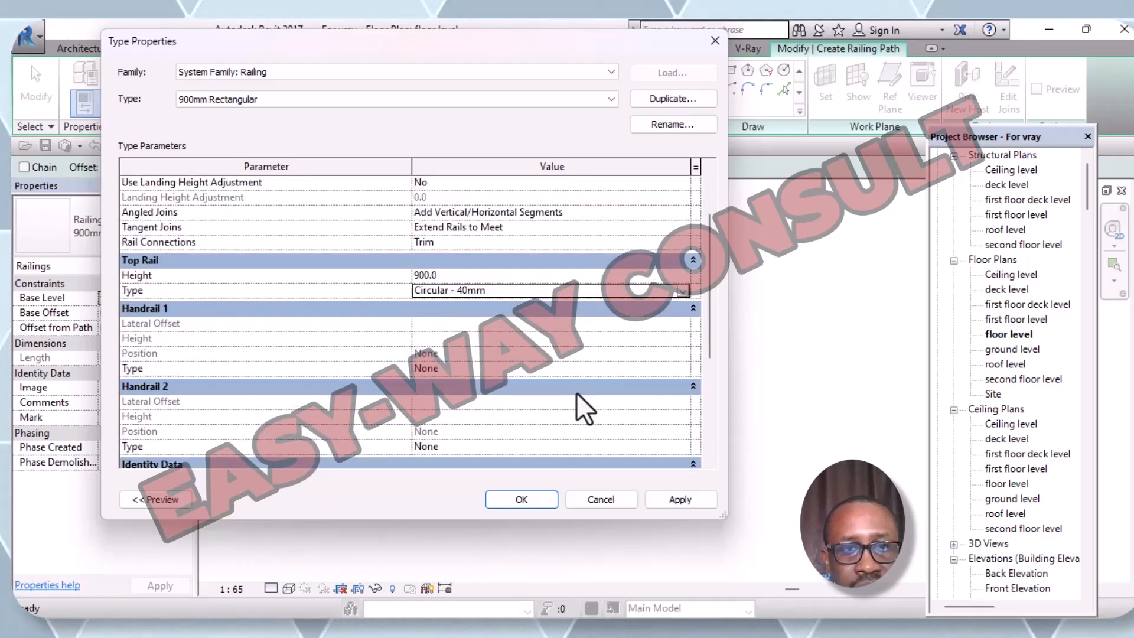
{"action": "left_click", "coordinate": [681, 499]}
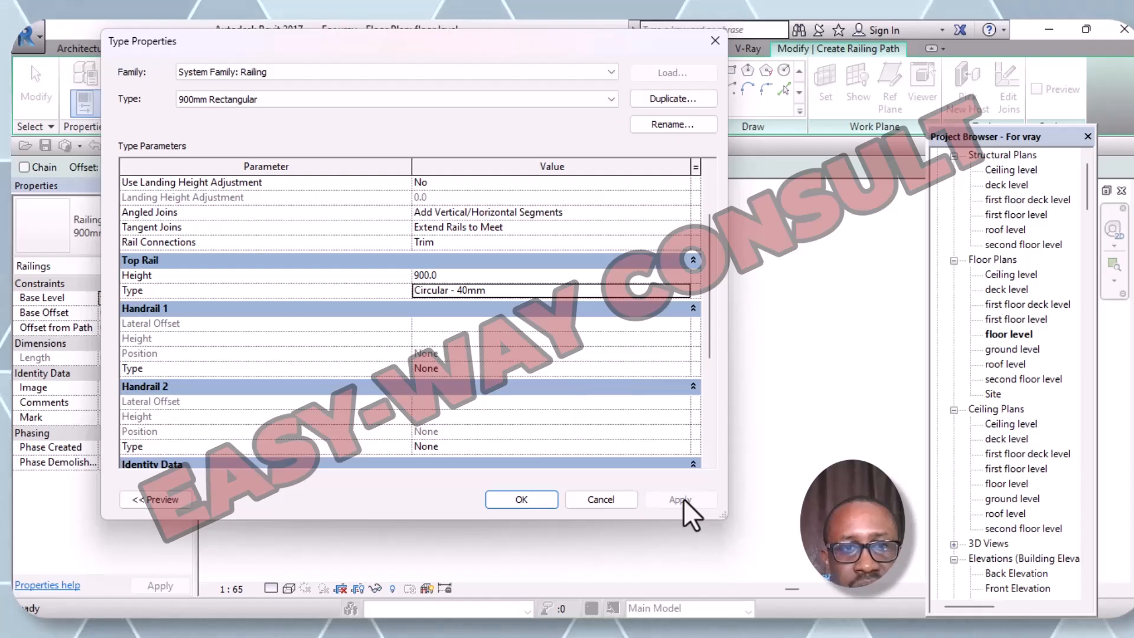
Set the railing type's built-in Top Rail type to None and accept the type properties
{"action": "left_click", "coordinate": [680, 290]}
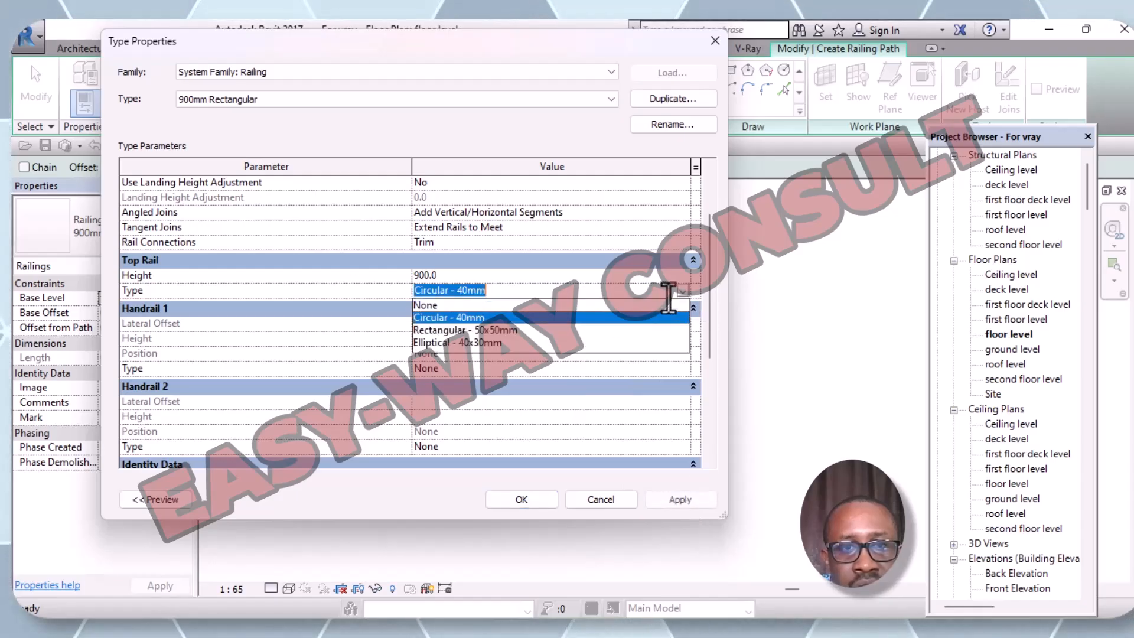
{"action": "left_click", "coordinate": [441, 305]}
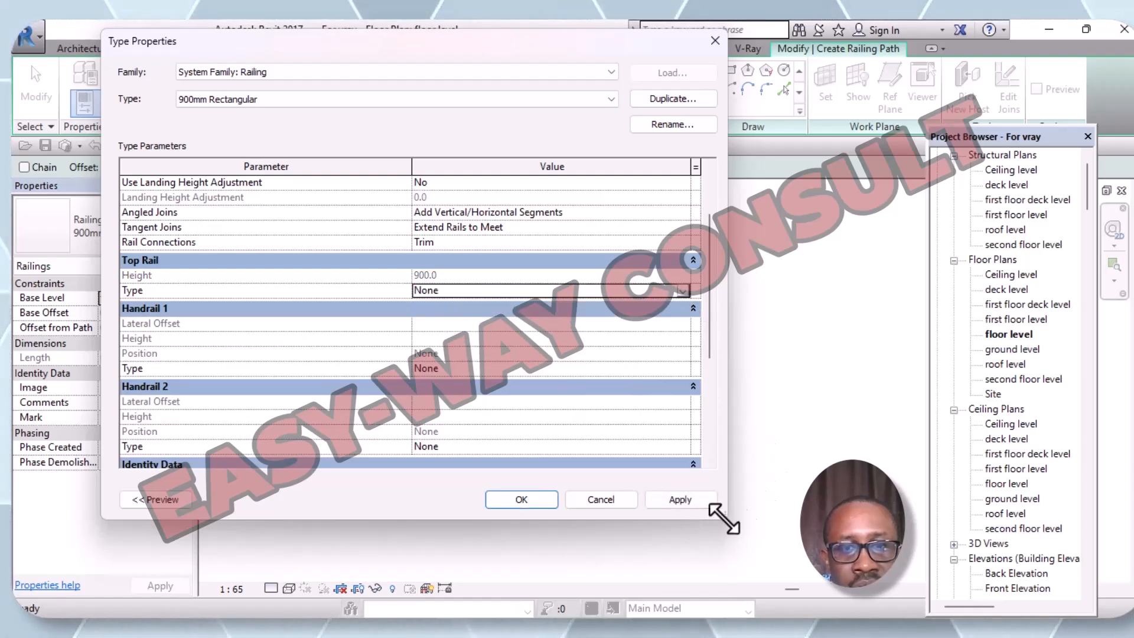
{"action": "left_click", "coordinate": [689, 505]}
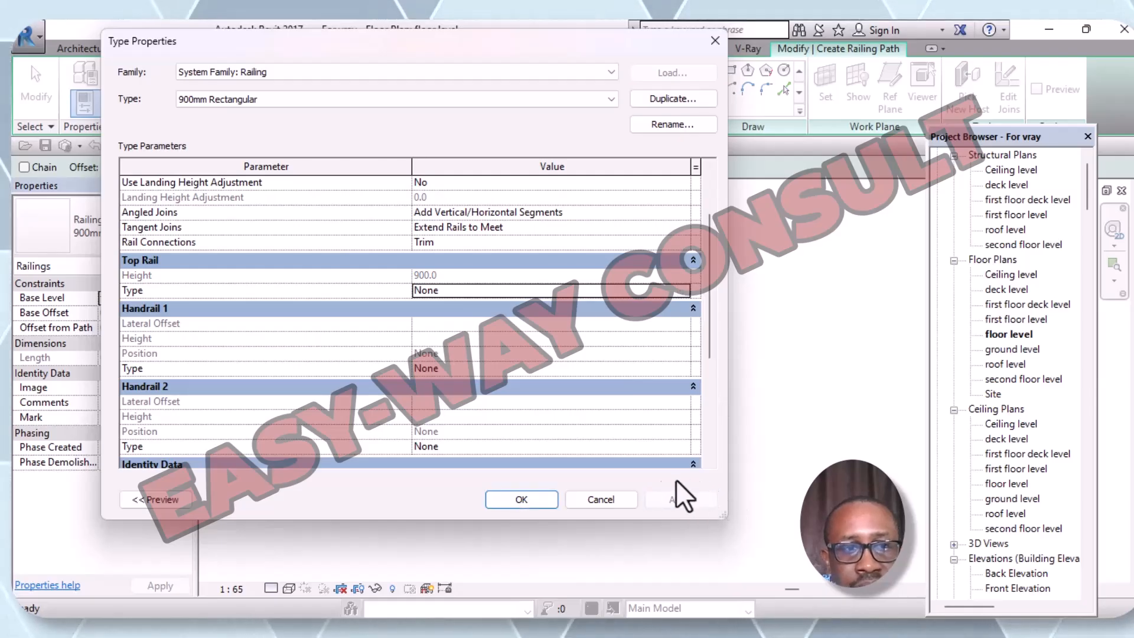
{"action": "scroll", "coordinate": [564, 431], "scroll_direction": "up", "scroll_amount": 1}
{"action": "left_click", "coordinate": [538, 498]}
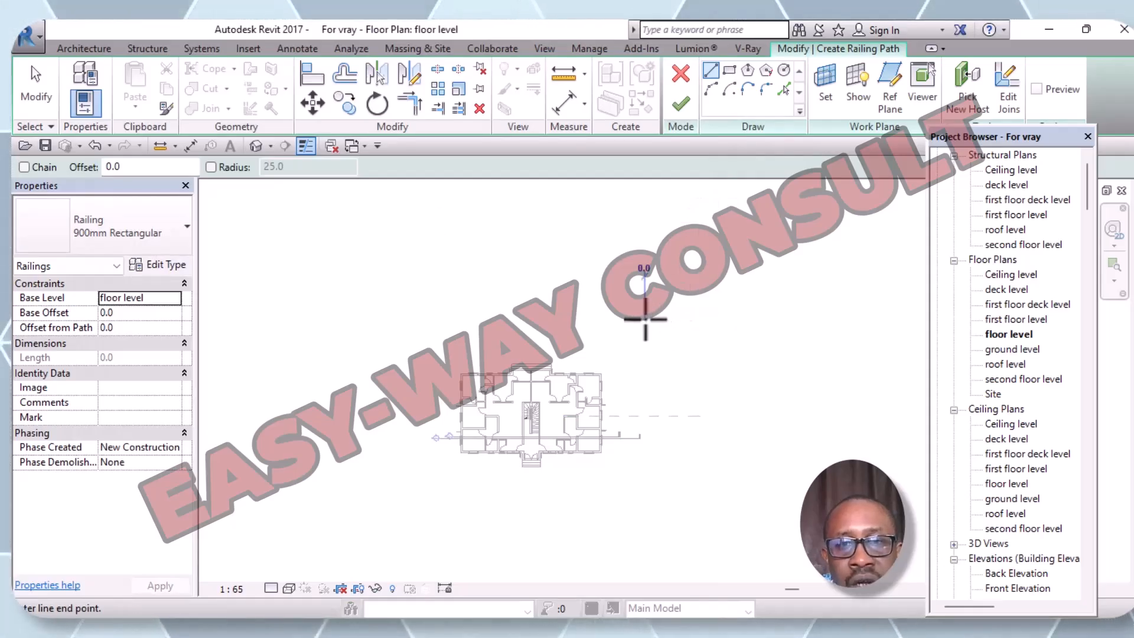
Sketch a straight horizontal railing path about 24000 mm long above and right of the building plan, and finish the railing
{"action": "left_click", "coordinate": [818, 317]}
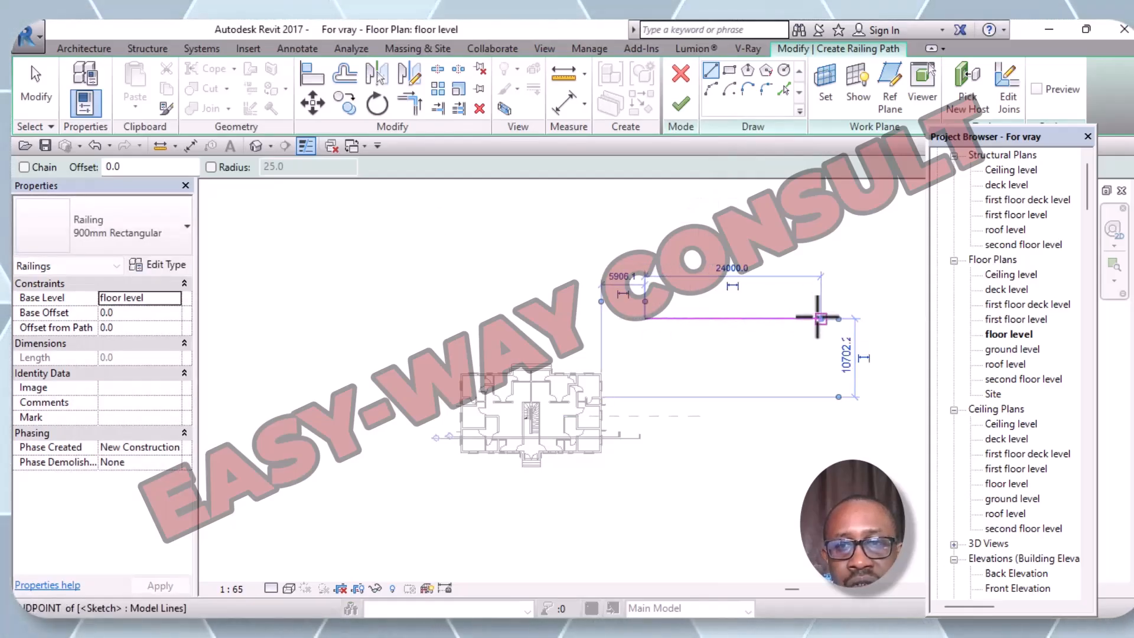
{"action": "left_click", "coordinate": [680, 105]}
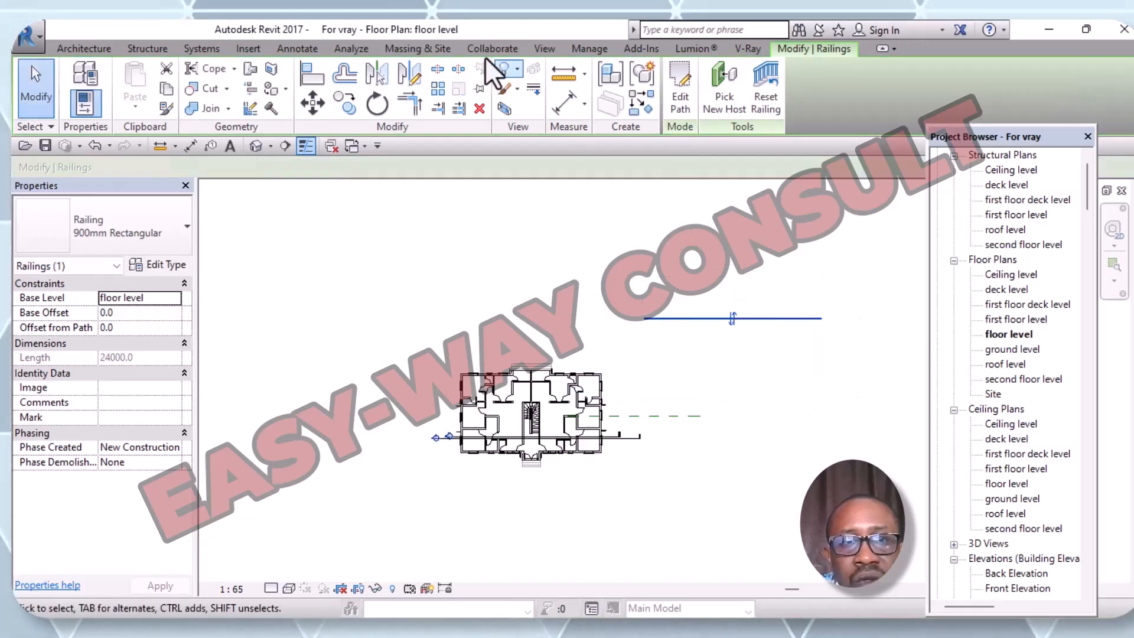
Start another railing and duplicate the 900mm Rectangular type as "basta rail"
{"action": "left_click", "coordinate": [88, 48]}
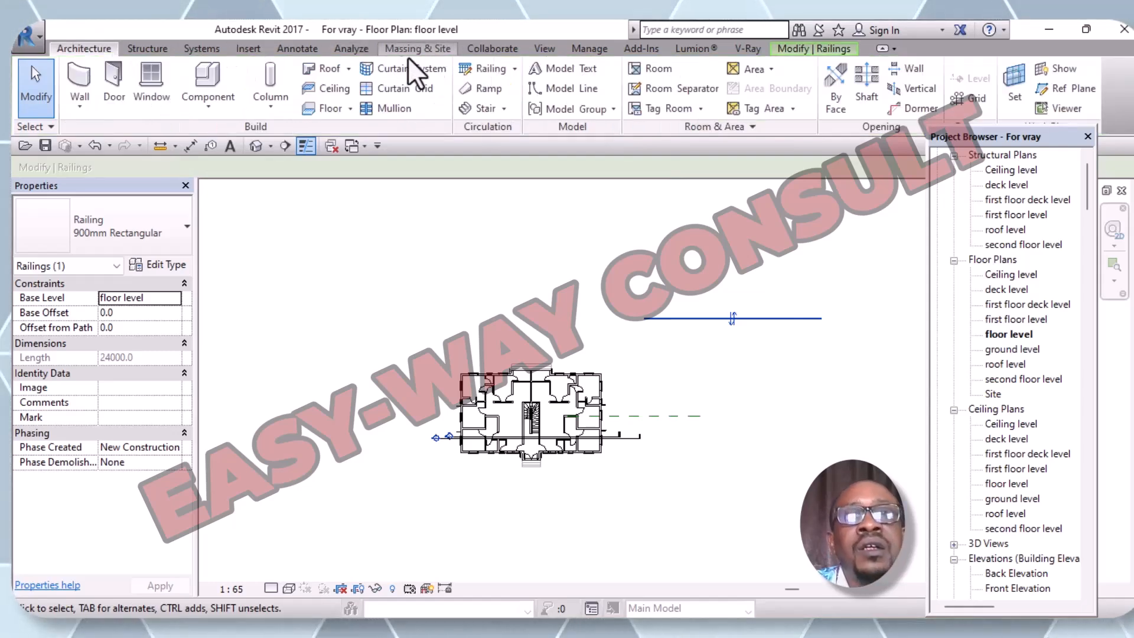
{"action": "left_click", "coordinate": [491, 71]}
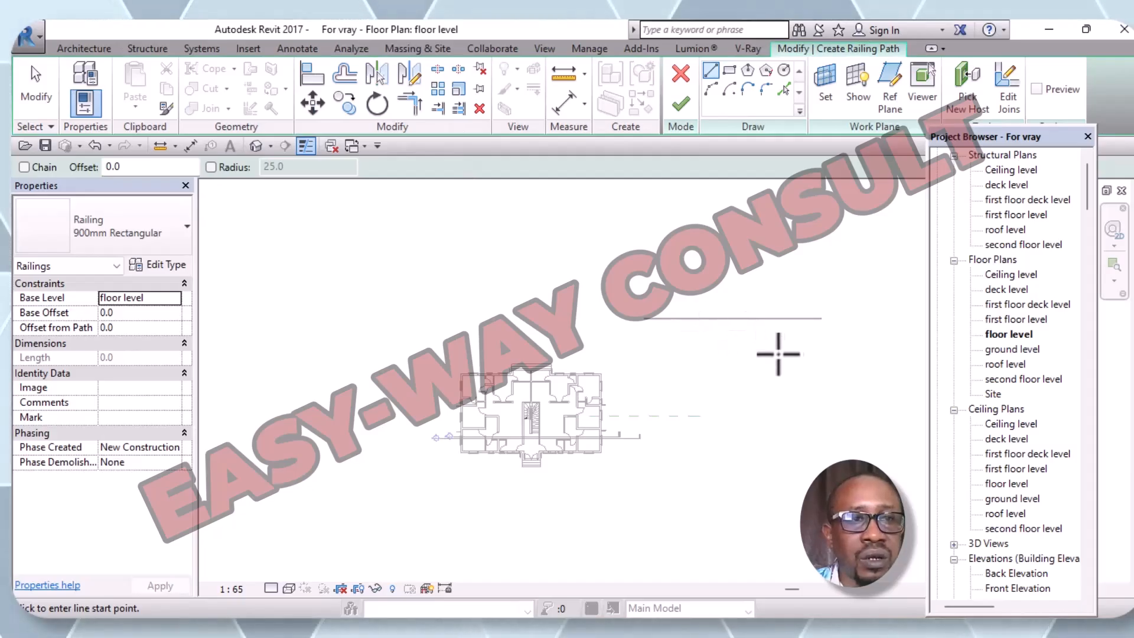
{"action": "left_click", "coordinate": [186, 227]}
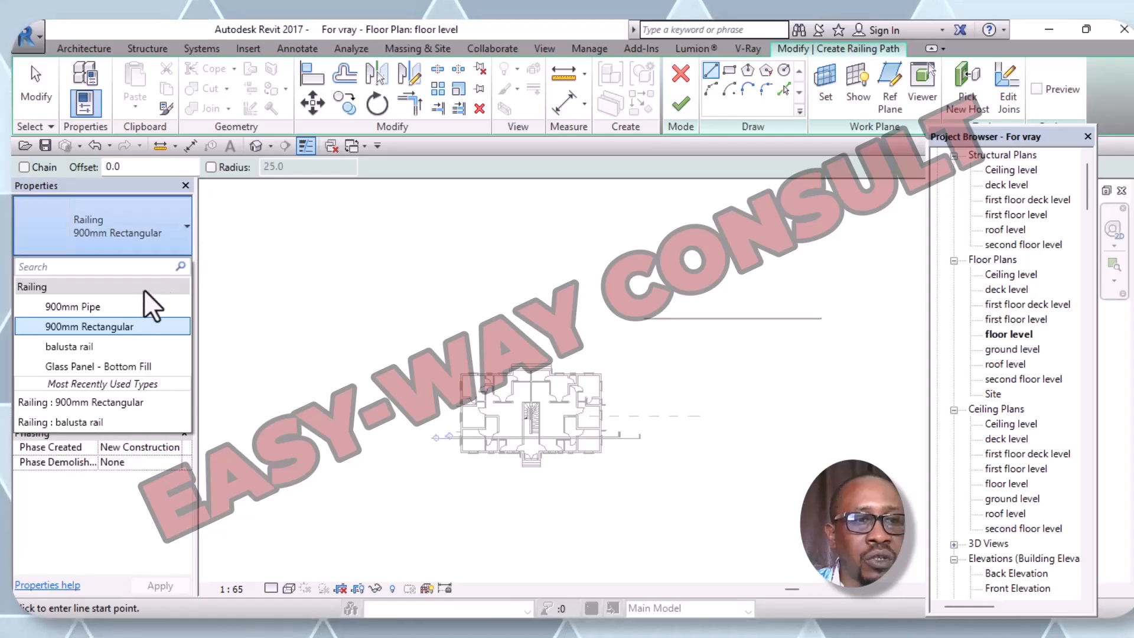
{"action": "left_click", "coordinate": [108, 328]}
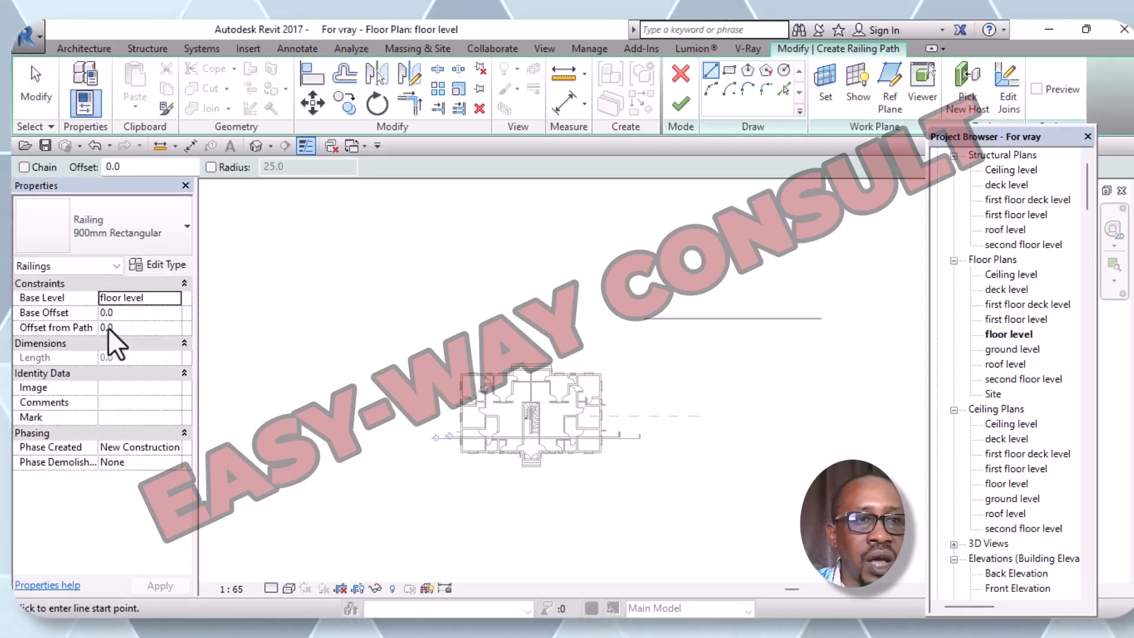
{"action": "left_click", "coordinate": [165, 266]}
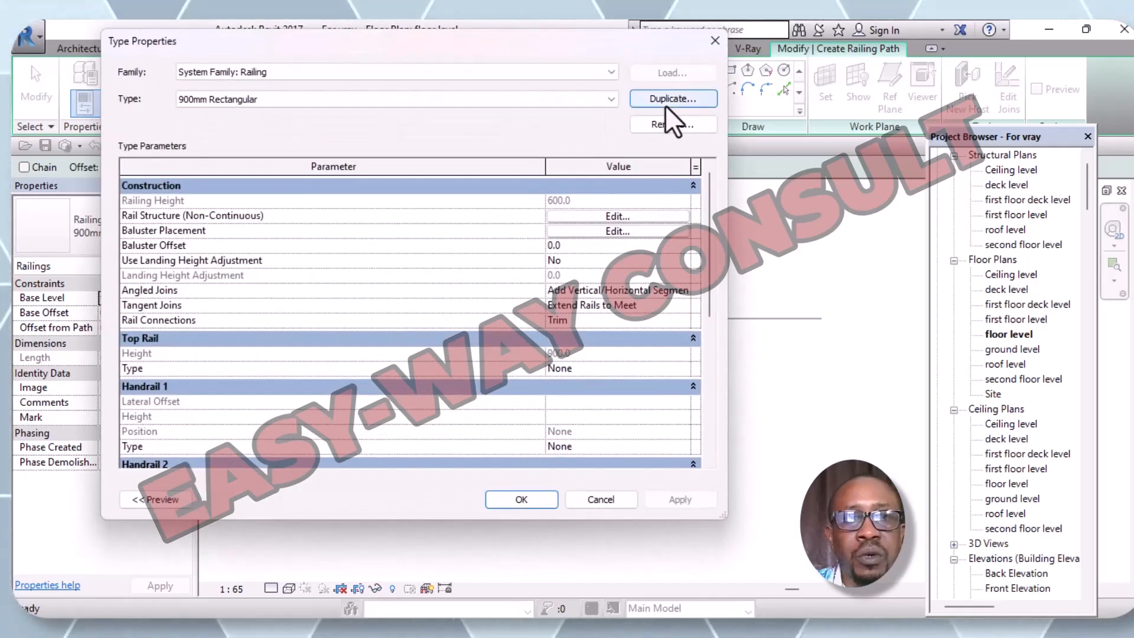
{"action": "left_click", "coordinate": [665, 98]}
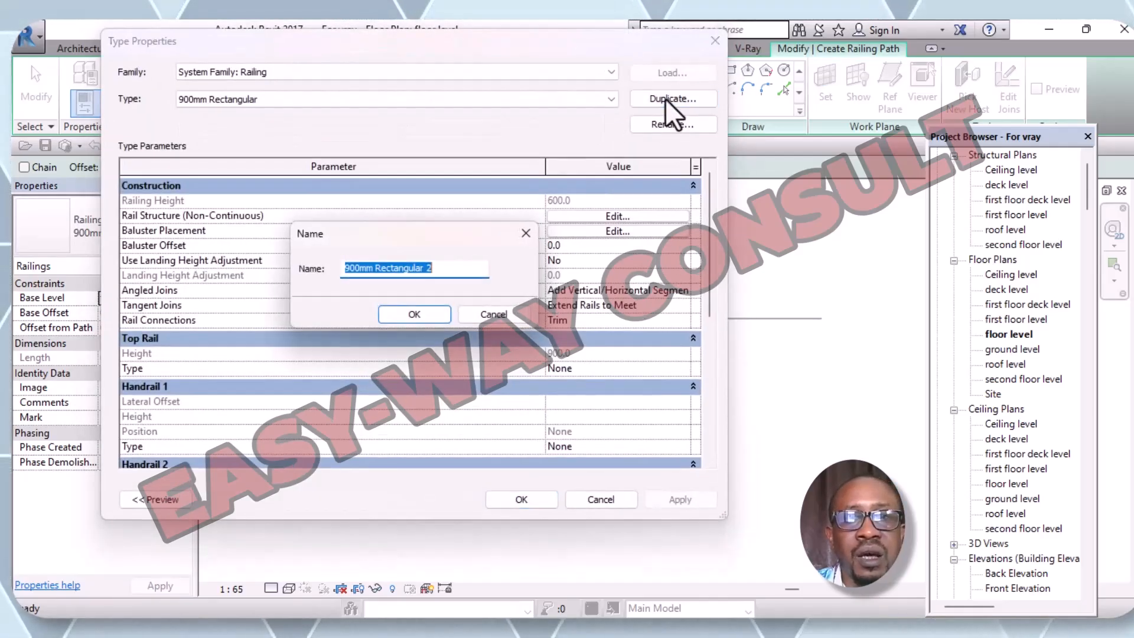
{"action": "left_click", "coordinate": [447, 276]}
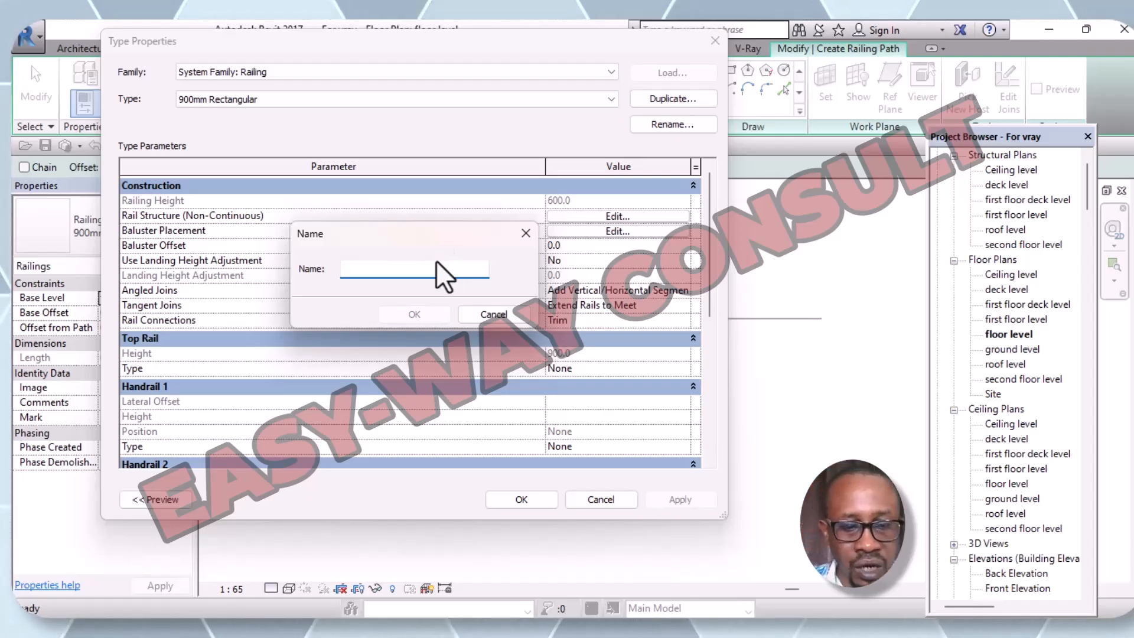
{"action": "type", "text": "ba"}
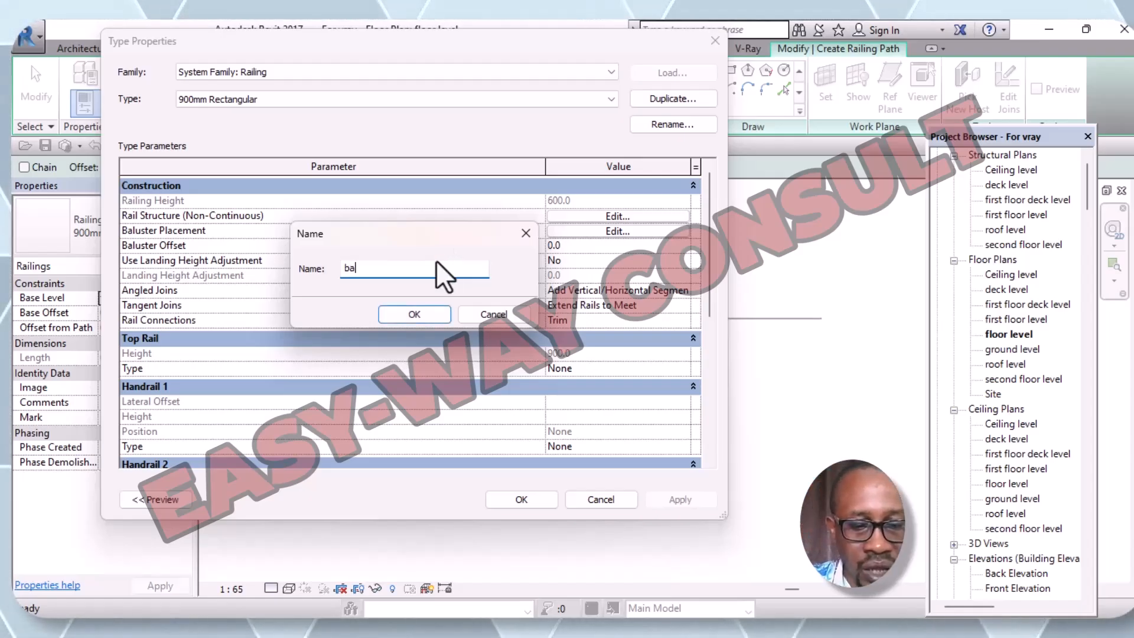
{"action": "type", "text": "sta rail"}
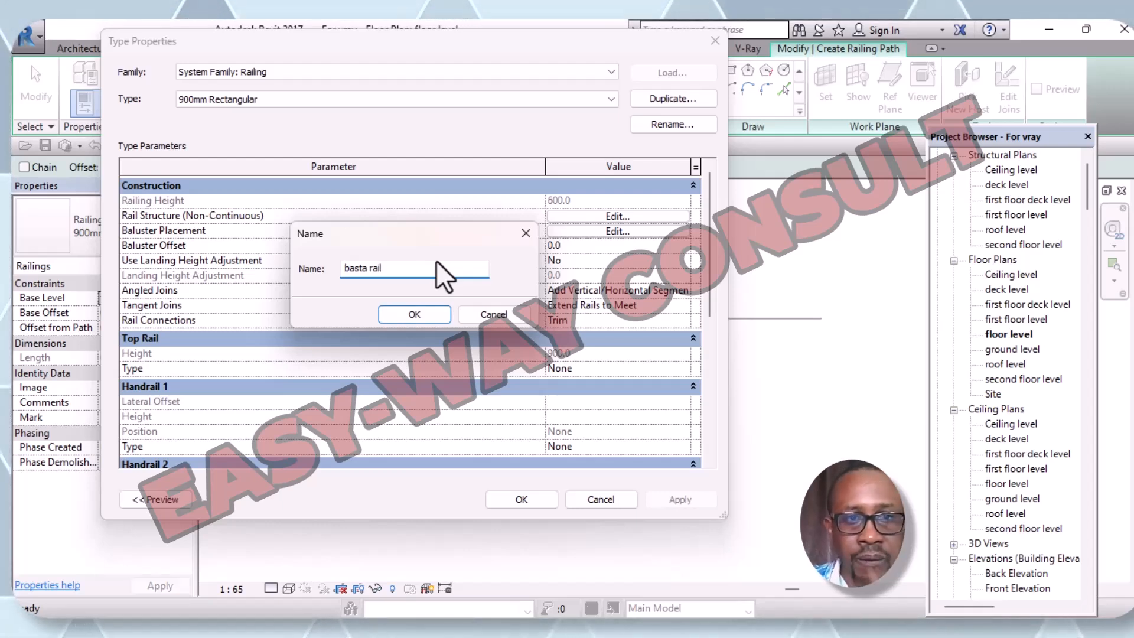
{"action": "left_click", "coordinate": [441, 318]}
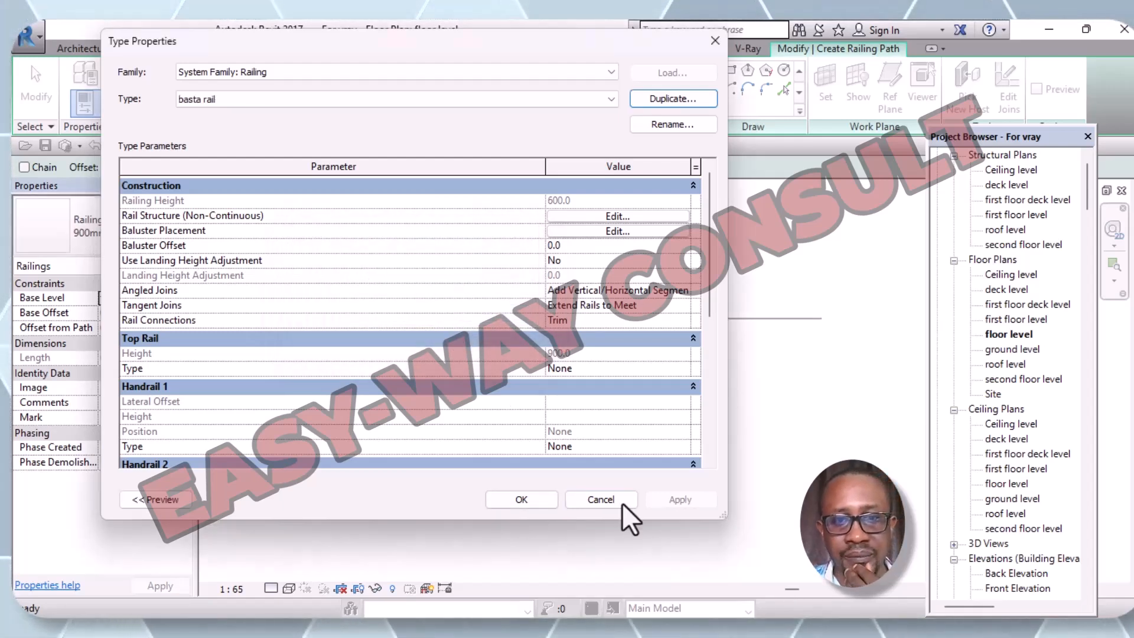
{"action": "left_click", "coordinate": [521, 500]}
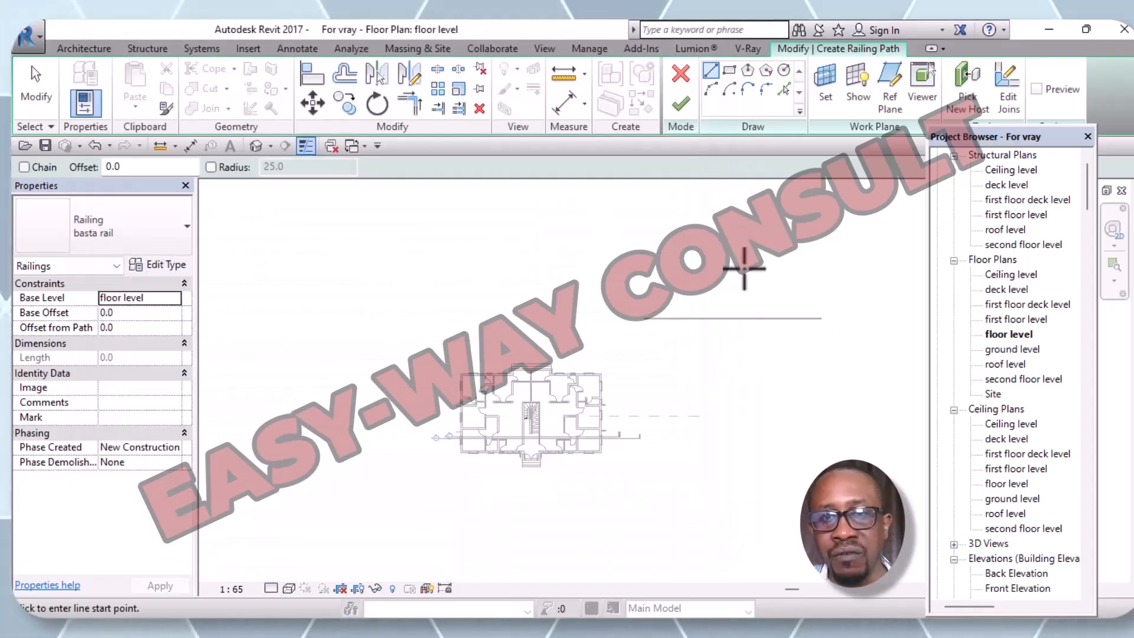
Try to finish the empty railing sketch, and discard it
{"action": "left_click", "coordinate": [681, 106]}
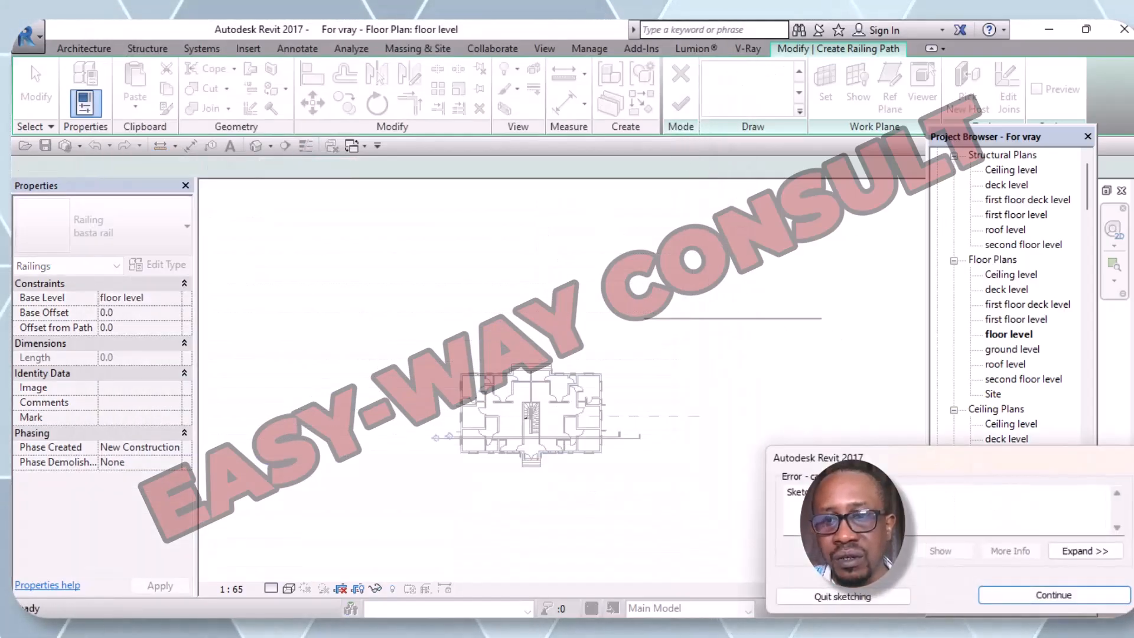
{"action": "left_click", "coordinate": [1050, 594]}
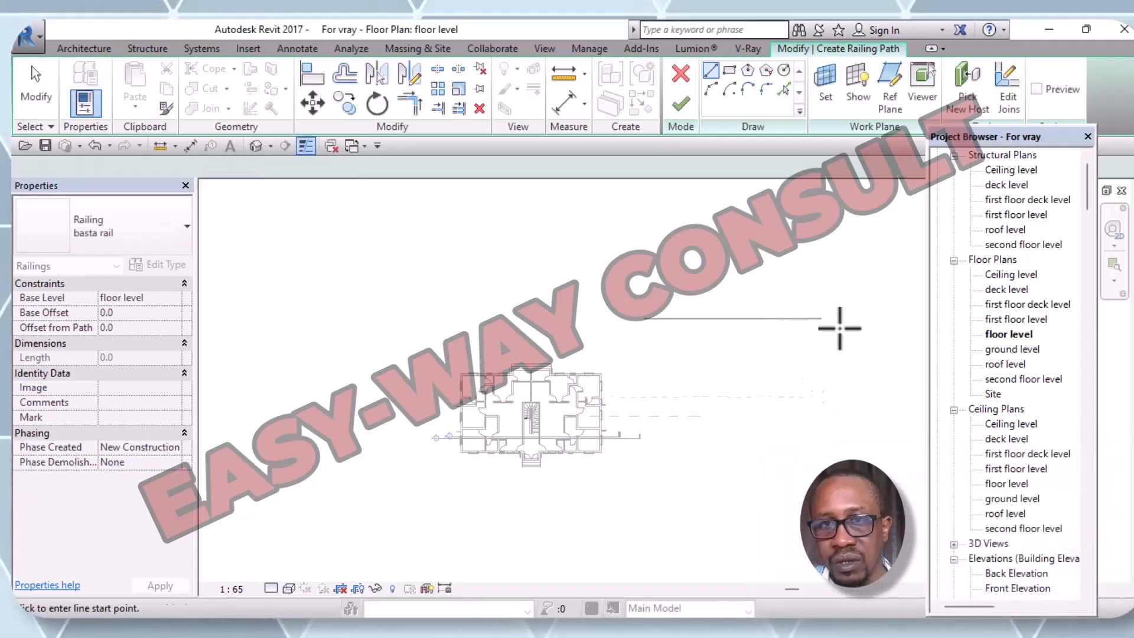
{"action": "left_click", "coordinate": [674, 73]}
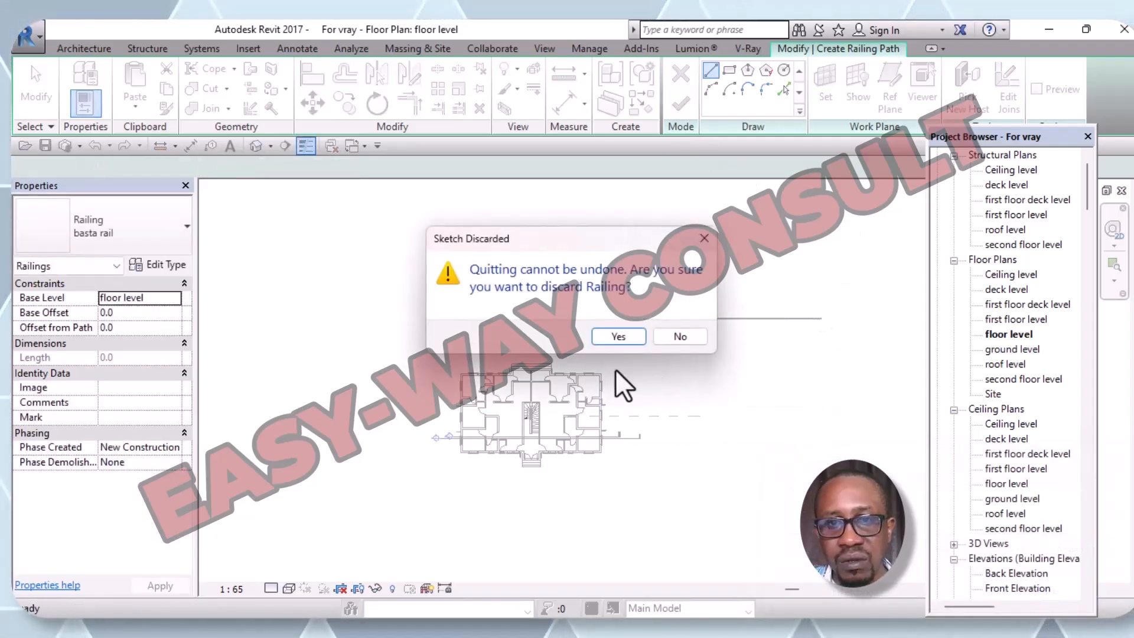
{"action": "left_click", "coordinate": [624, 335]}
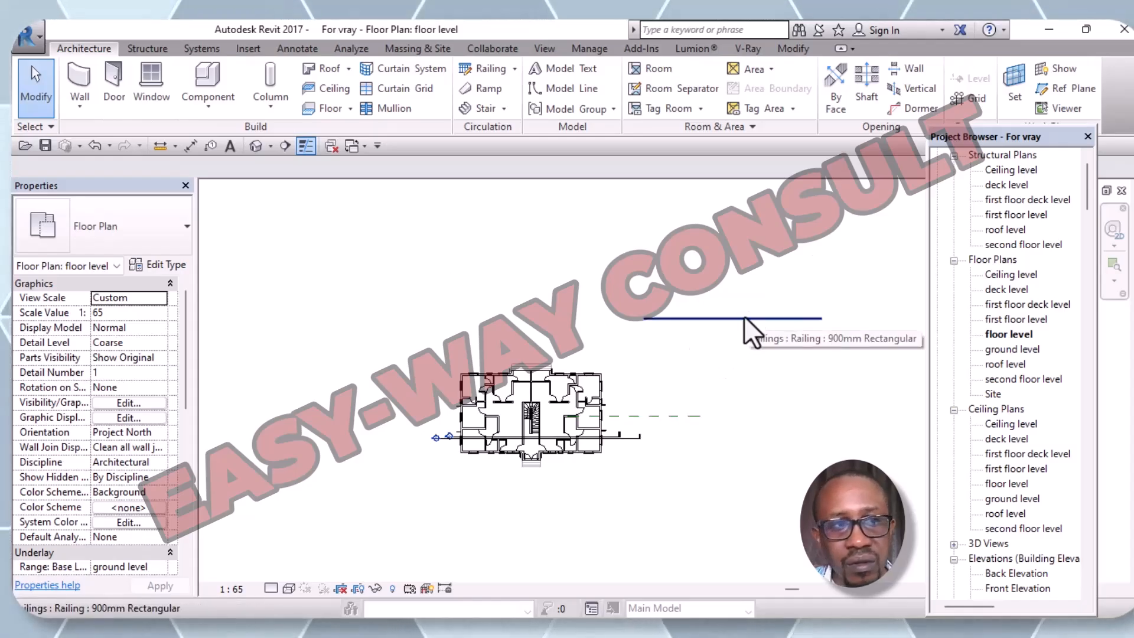
Draw a 900mm Rectangular railing along an arc of about 16004 mm radius and 87° above the straight railing, and finish it
{"action": "left_click", "coordinate": [494, 68]}
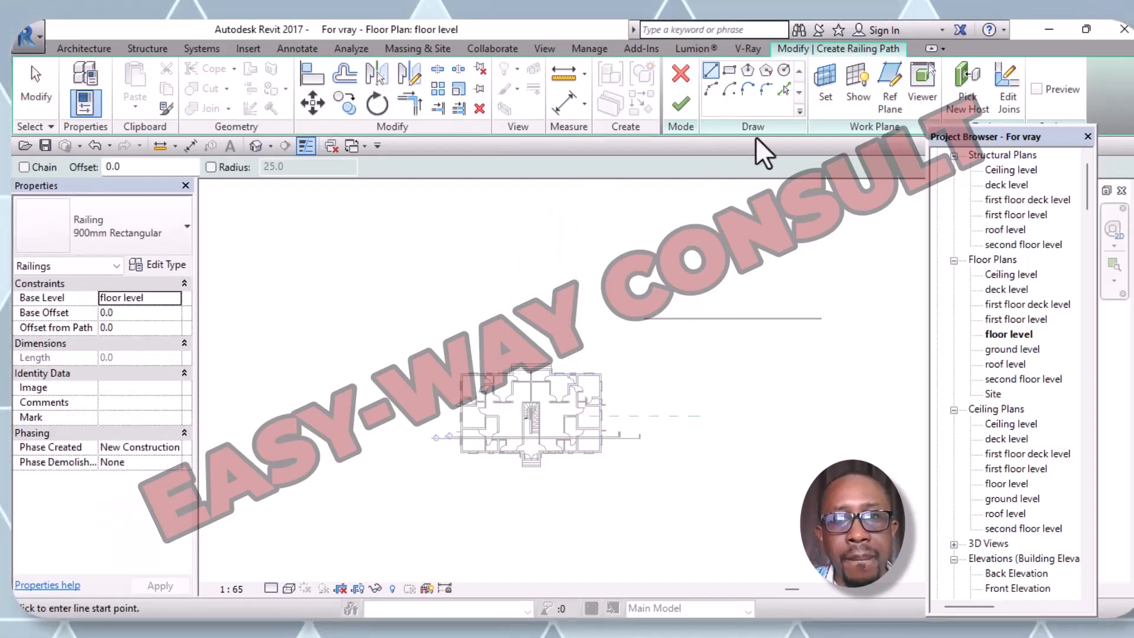
{"action": "left_click", "coordinate": [711, 90]}
{"action": "left_click", "coordinate": [637, 257]}
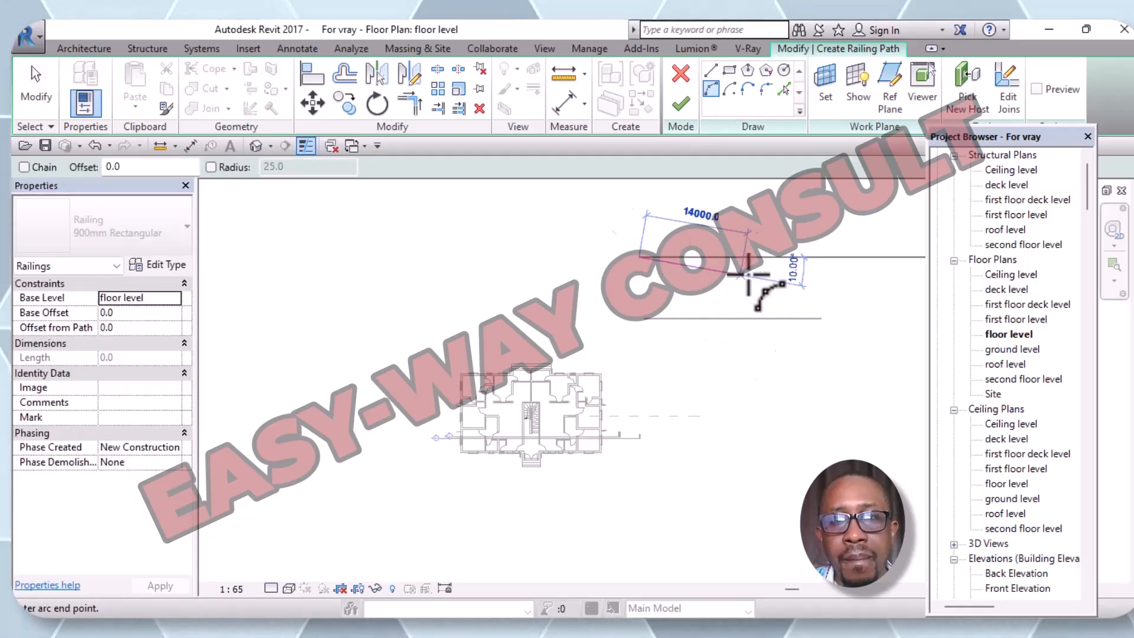
{"action": "left_click", "coordinate": [801, 256]}
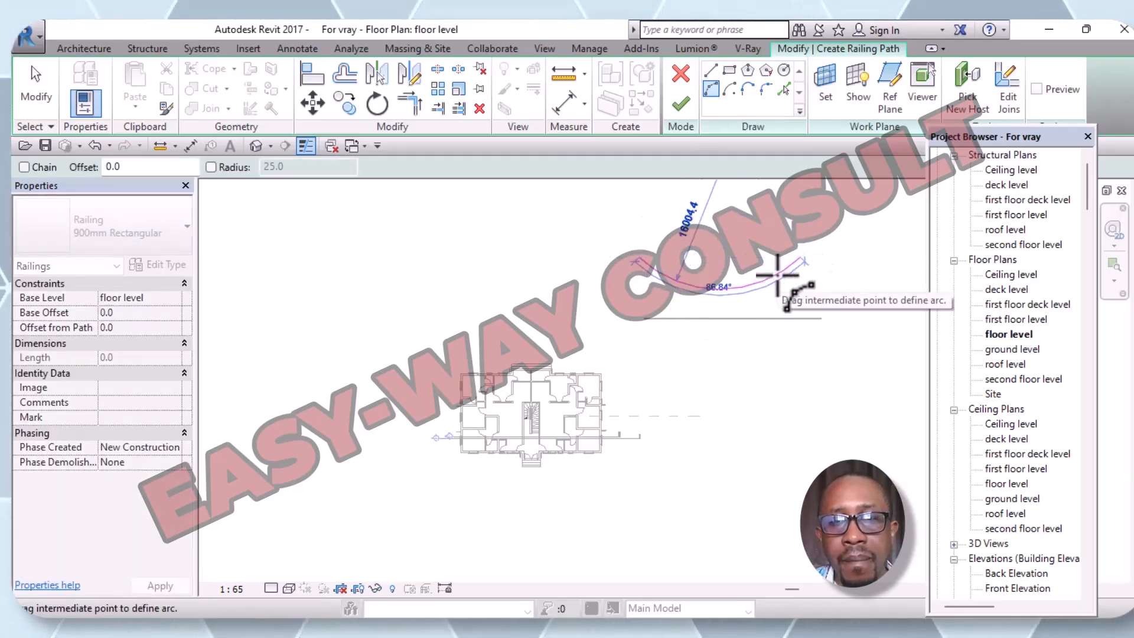
{"action": "left_click", "coordinate": [778, 275]}
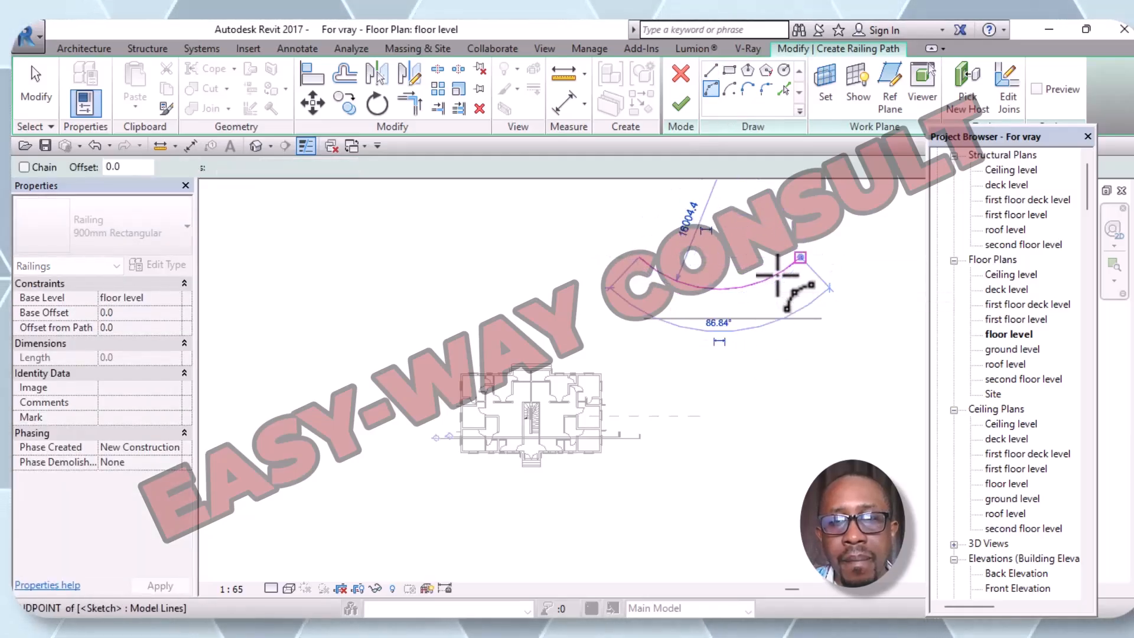
{"action": "left_click", "coordinate": [671, 103]}
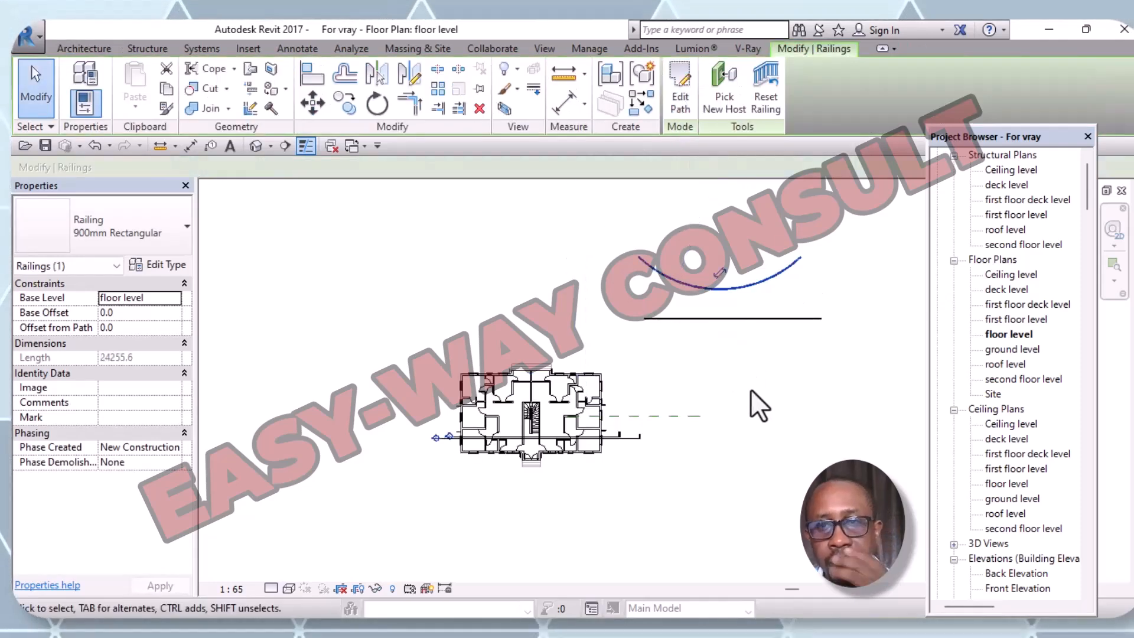
{"action": "left_click", "coordinate": [751, 387]}
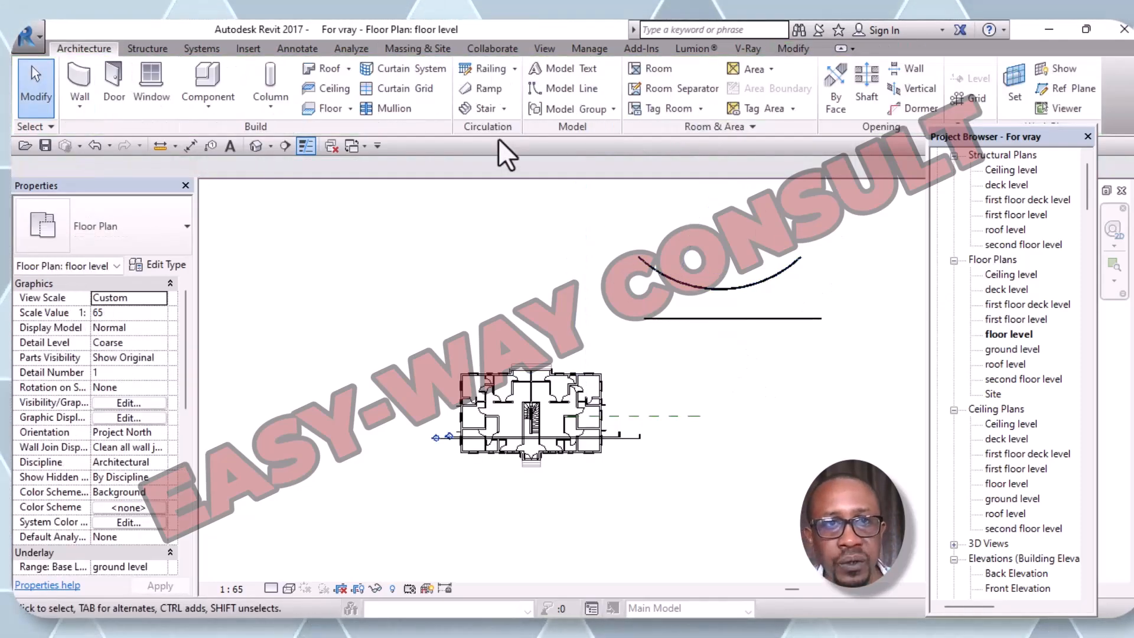
Open the 3D view and inspect the curved railing's rails and balusters up close
{"action": "left_click", "coordinate": [256, 146]}
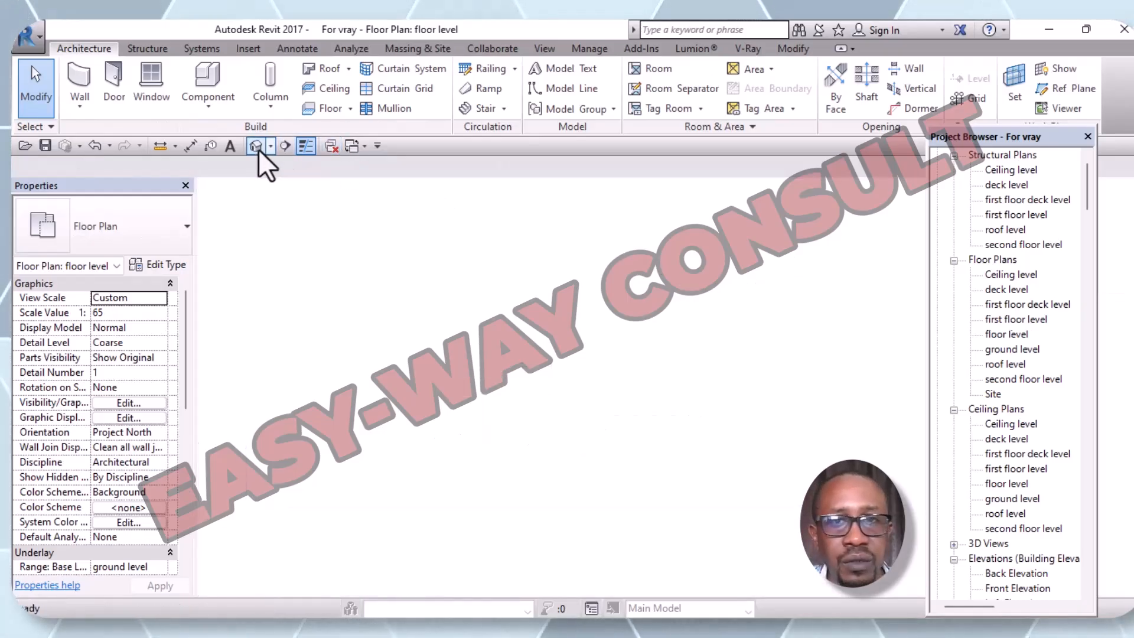
{"action": "middle_click_drag", "start_coordinate": [675, 307], "coordinate": [488, 440]}
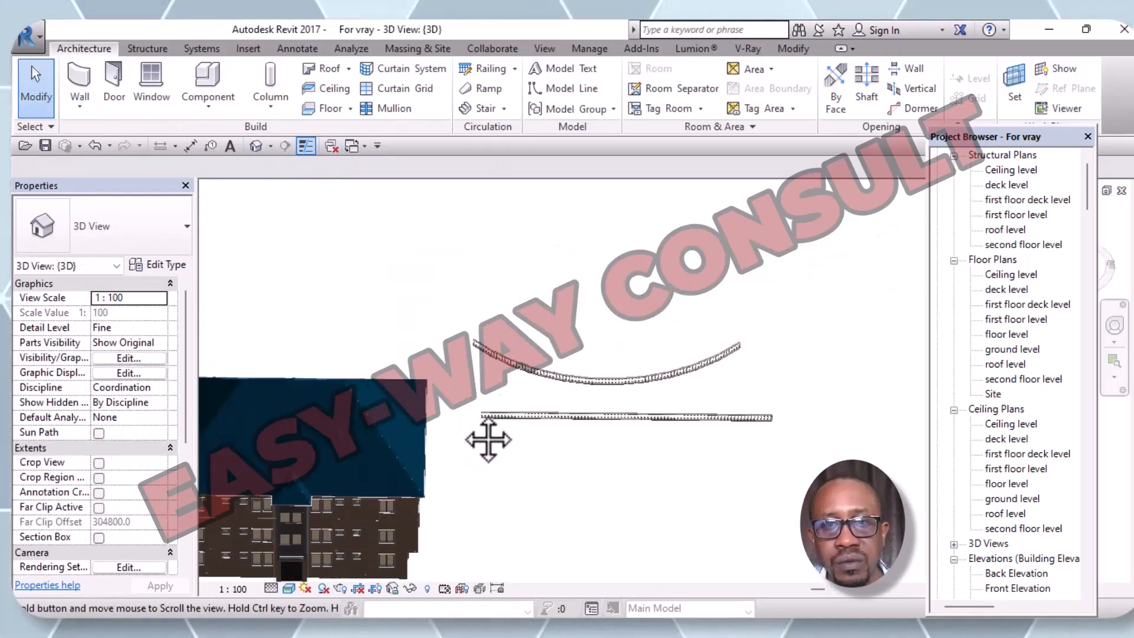
{"action": "scroll", "coordinate": [530, 368], "scroll_direction": "up", "scroll_amount": 2}
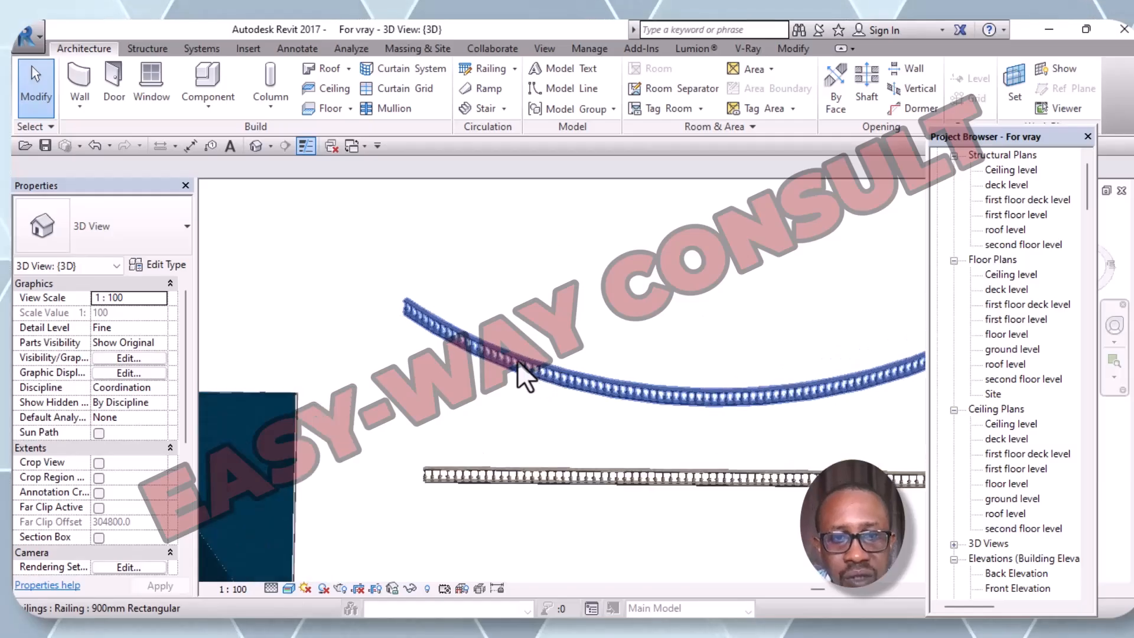
{"action": "scroll", "coordinate": [534, 378], "scroll_direction": "up", "scroll_amount": 4}
{"action": "scroll", "coordinate": [502, 340], "scroll_direction": "up", "scroll_amount": 5}
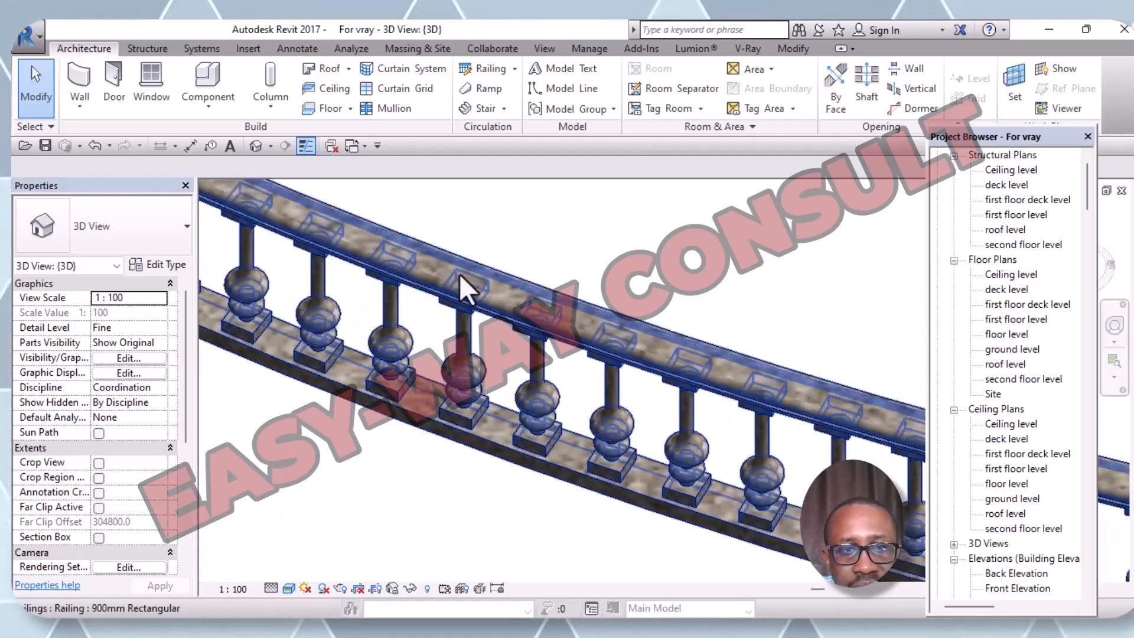
Set the regular baluster's distance from previous to 75 mm in the curved railing's type, and apply it
{"action": "left_click", "coordinate": [483, 303]}
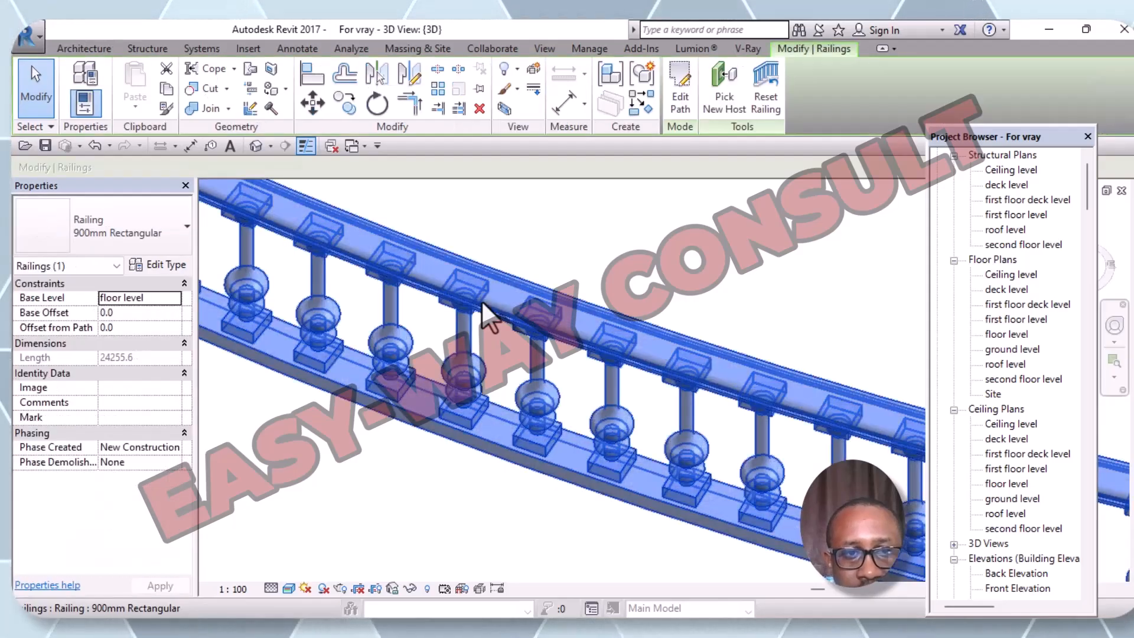
{"action": "left_click", "coordinate": [155, 266]}
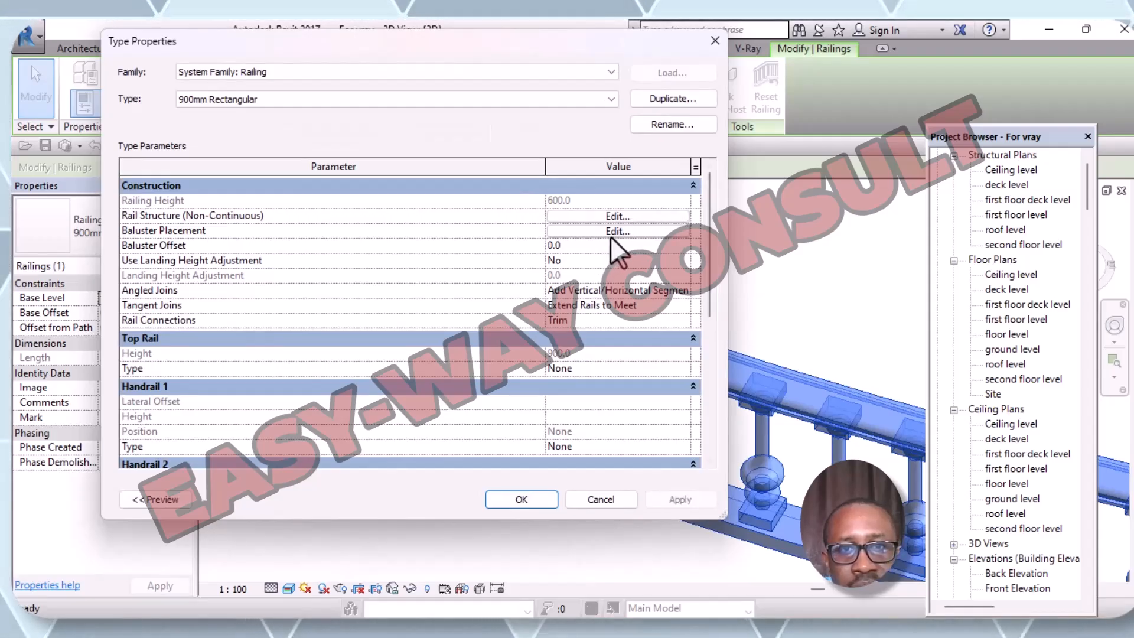
{"action": "left_click", "coordinate": [611, 231]}
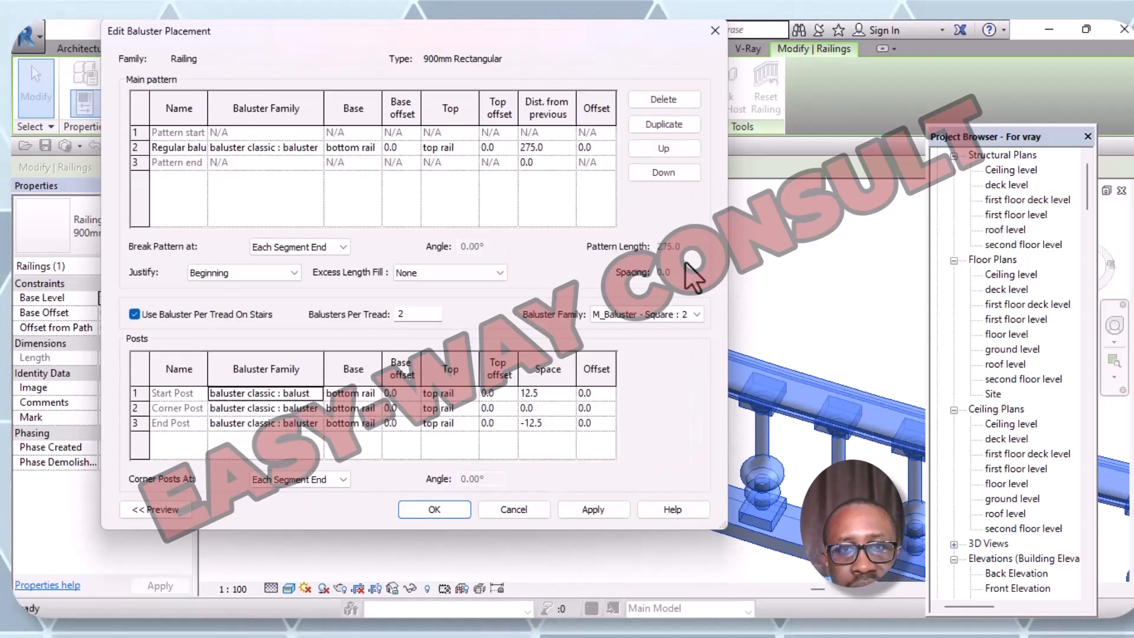
{"action": "left_click", "coordinate": [528, 147]}
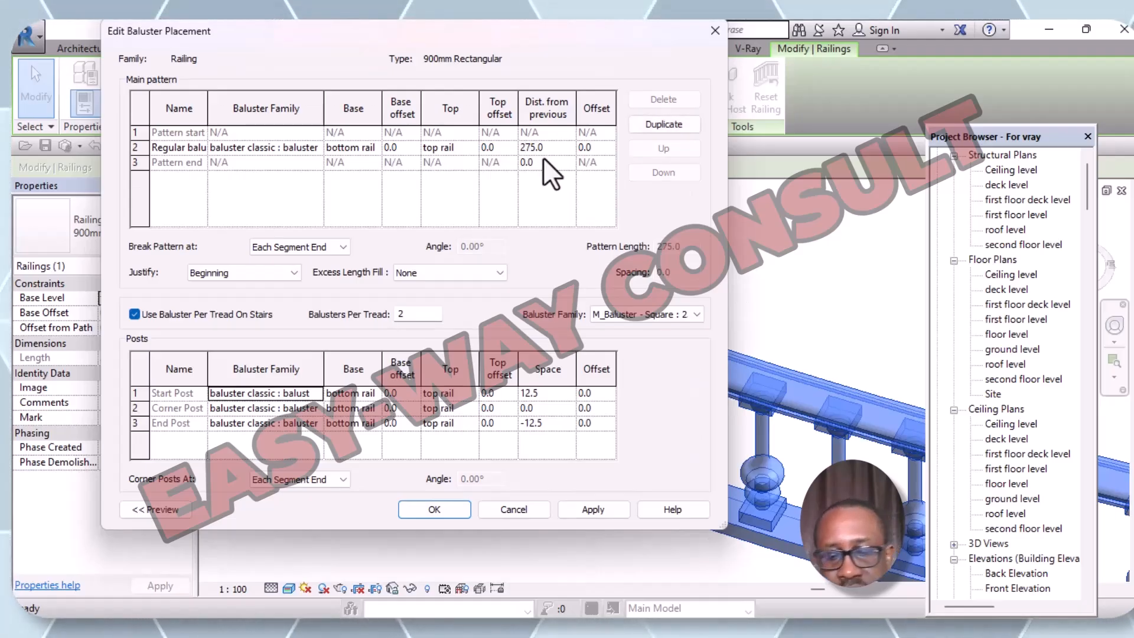
{"action": "left_click", "coordinate": [602, 511]}
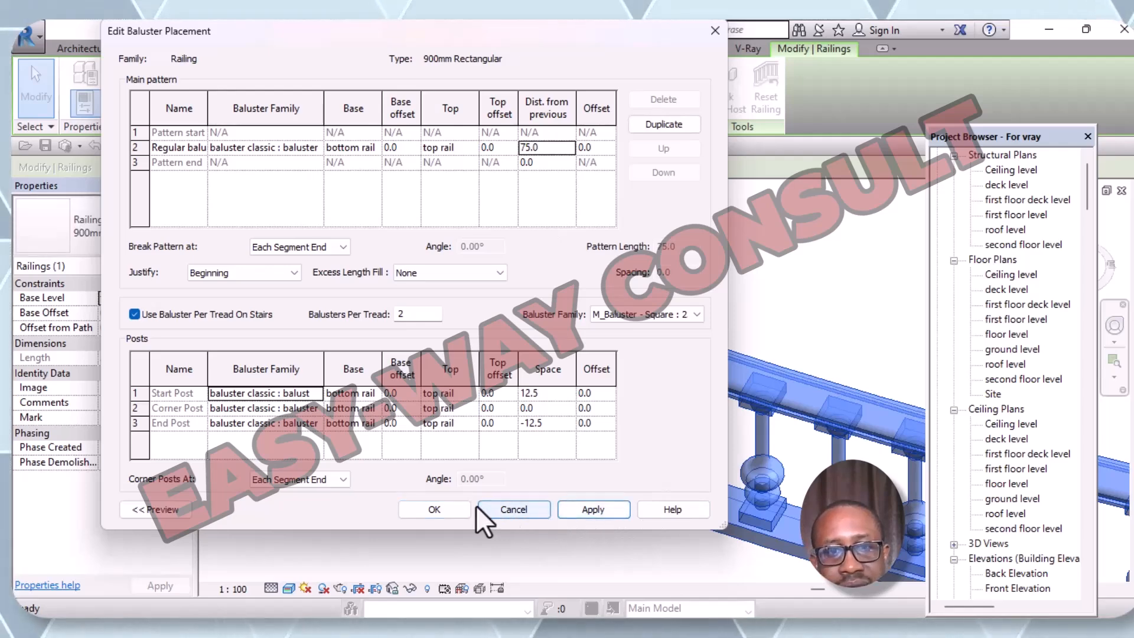
{"action": "left_click", "coordinate": [452, 510]}
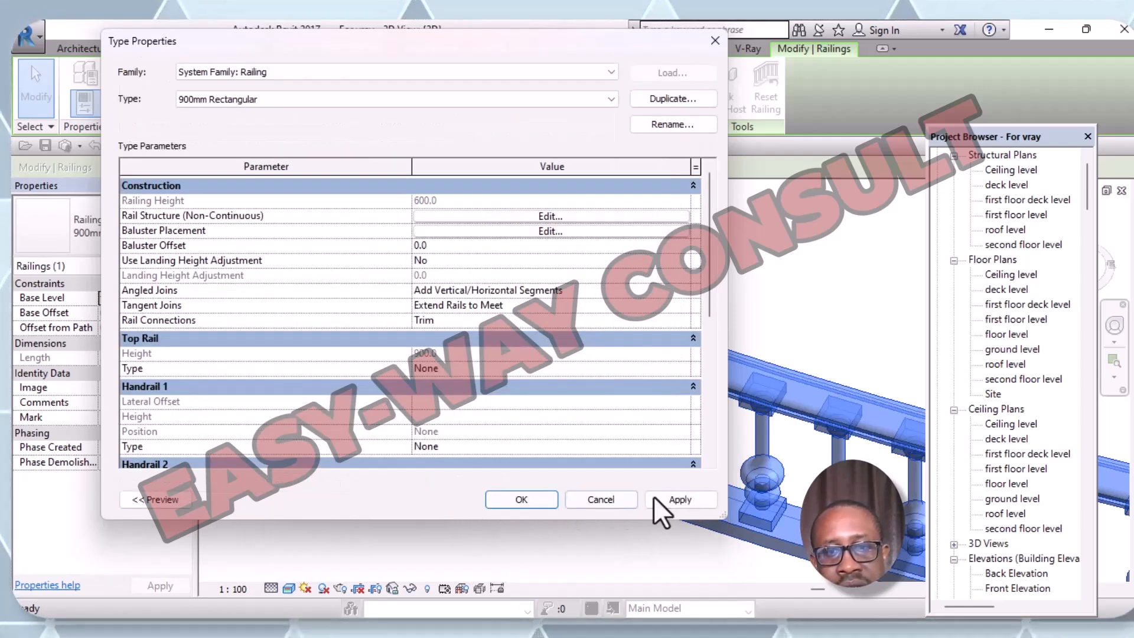
{"action": "left_click", "coordinate": [679, 499]}
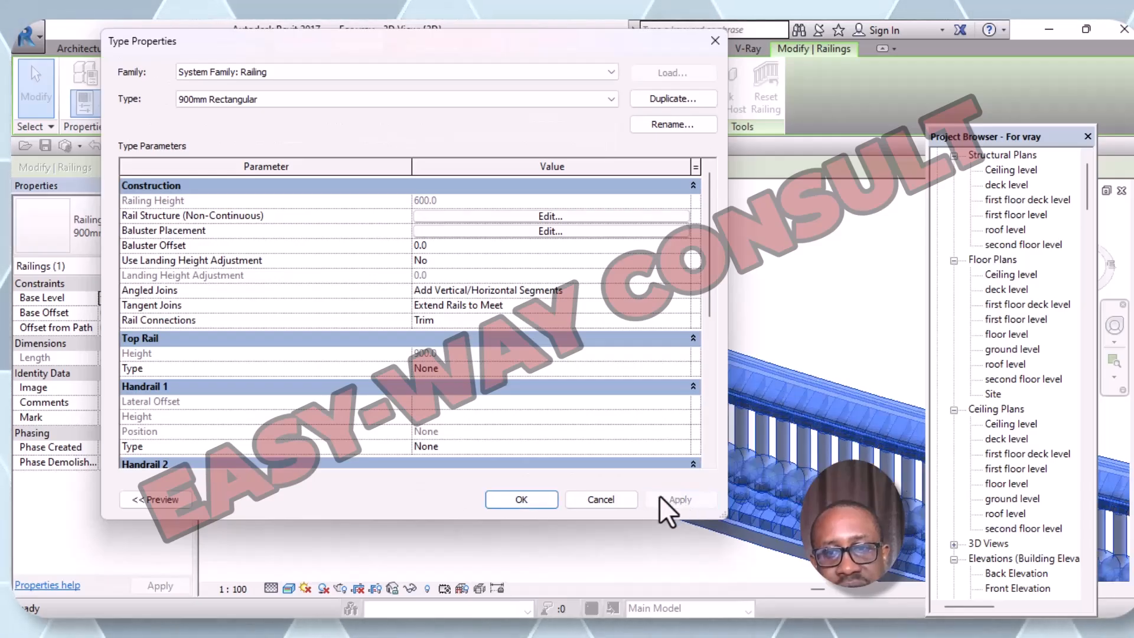
Set the regular baluster's distance from previous to 175 mm in the 900mm Rectangular railing type, and apply it
{"action": "left_click", "coordinate": [566, 234]}
{"action": "left_click", "coordinate": [522, 147]}
{"action": "type", "text": "175.0"}
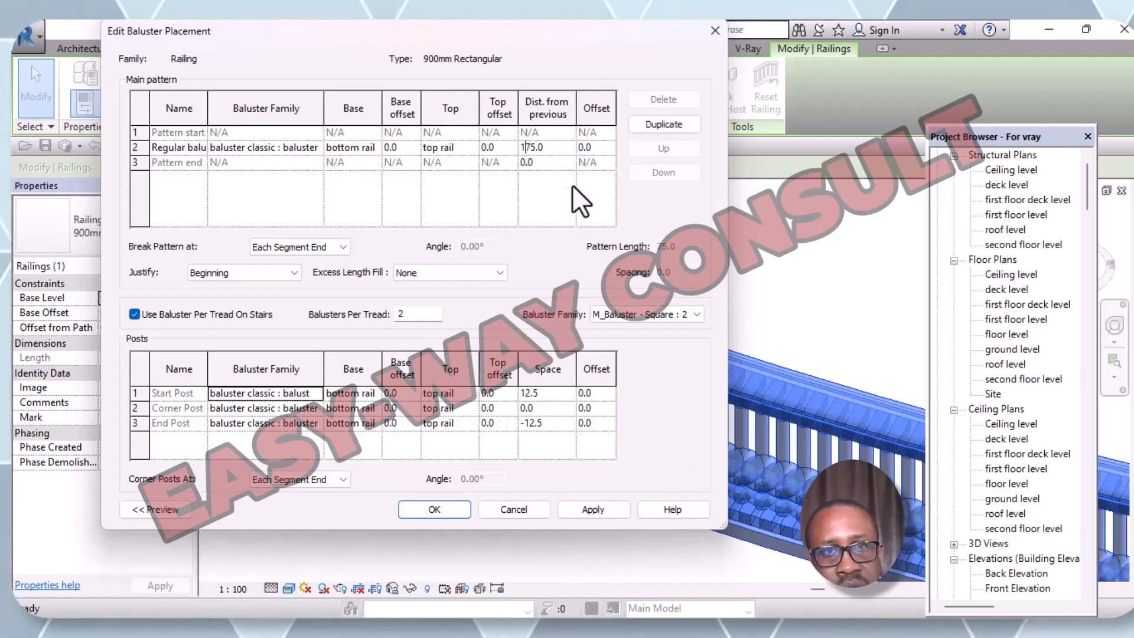
{"action": "left_click", "coordinate": [604, 512]}
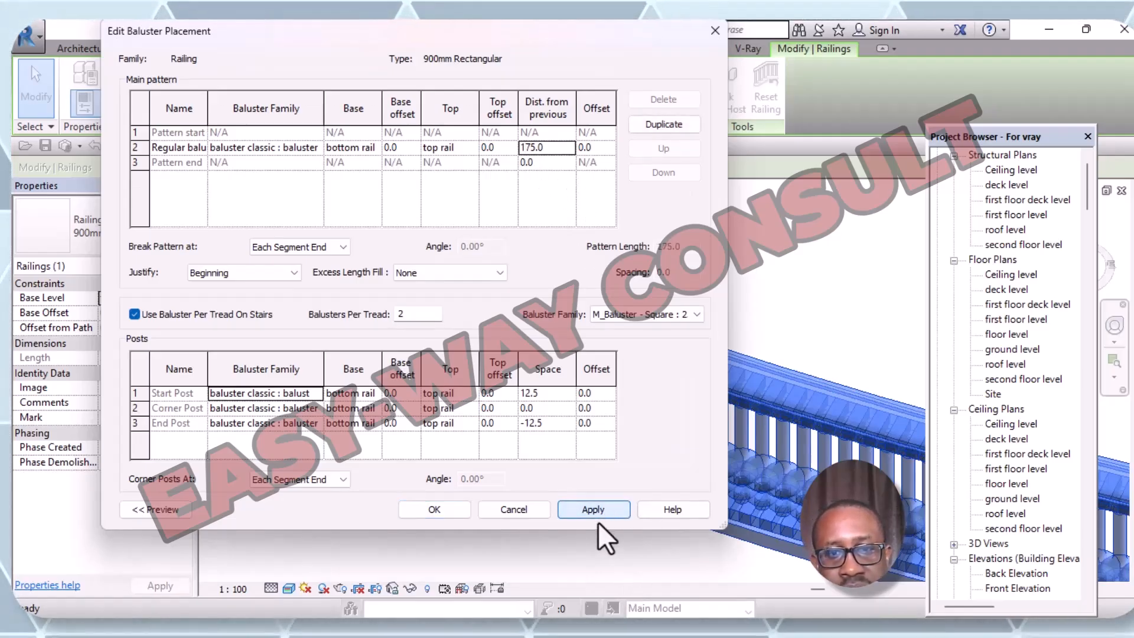
{"action": "left_click", "coordinate": [454, 511]}
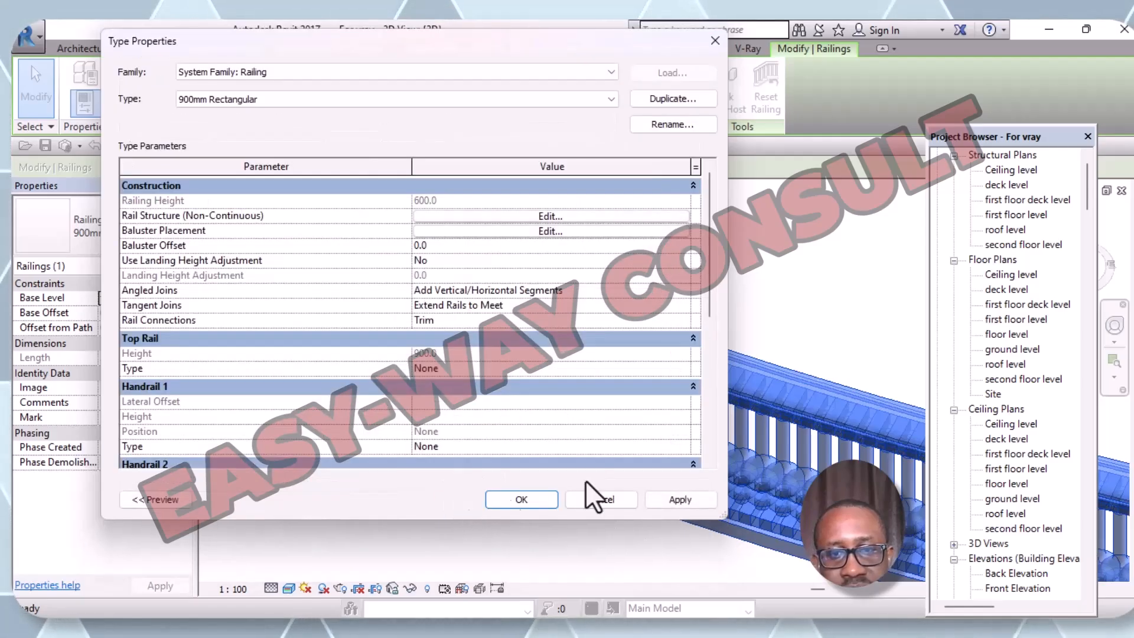
{"action": "left_click", "coordinate": [683, 501]}
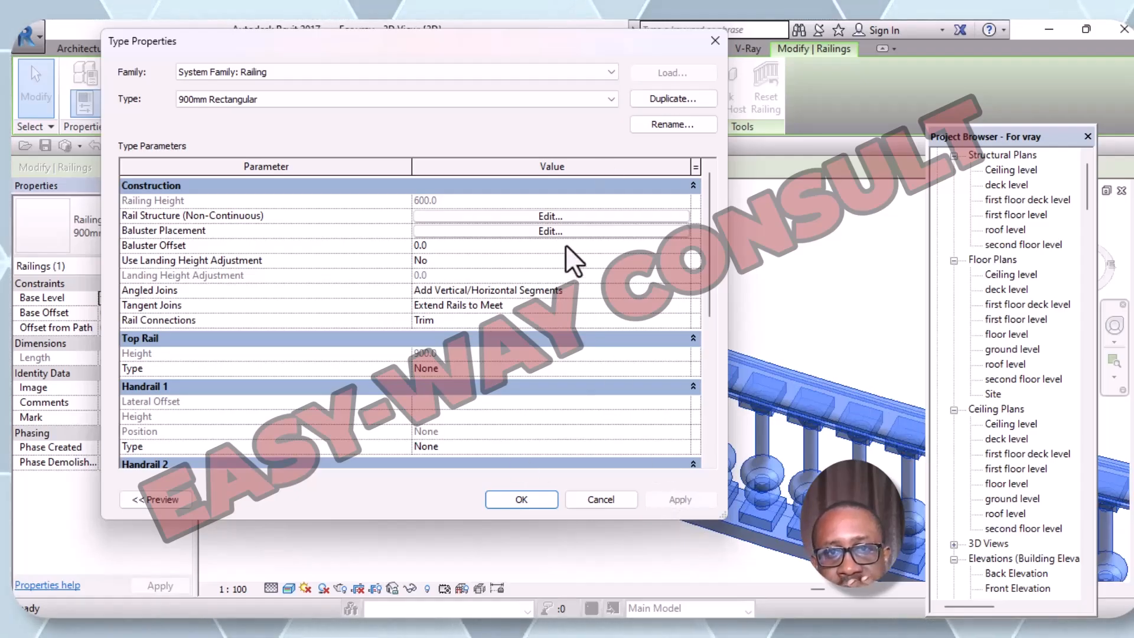
Set the regular baluster's distance from previous to 100 mm, and close the railing's type properties with the change accepted
{"action": "left_click", "coordinate": [573, 232]}
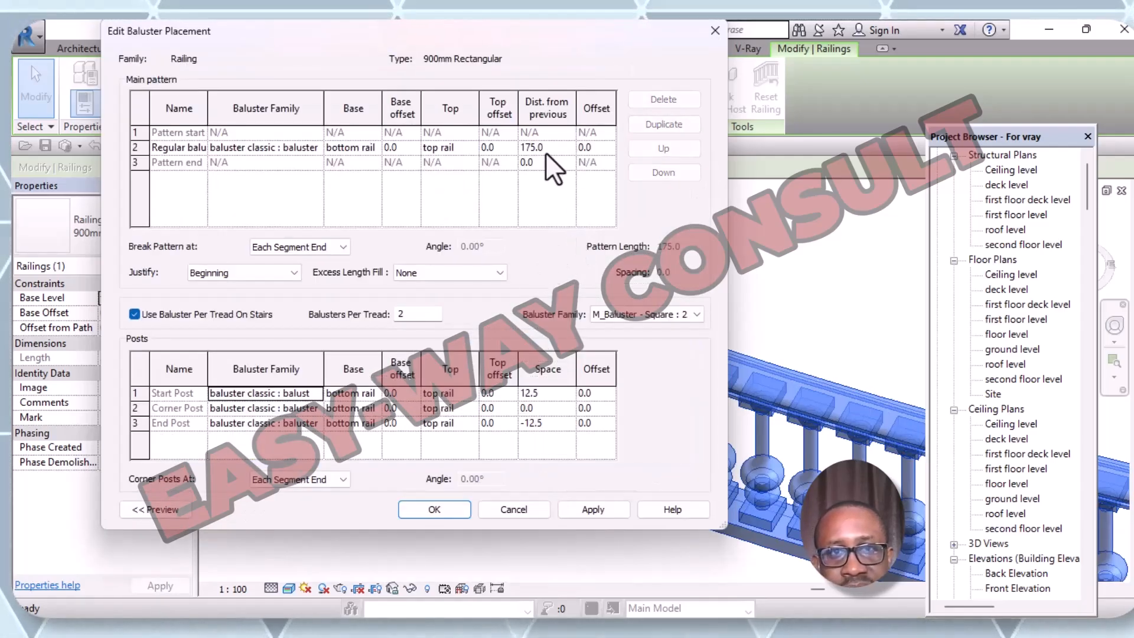
{"action": "left_click", "coordinate": [535, 147]}
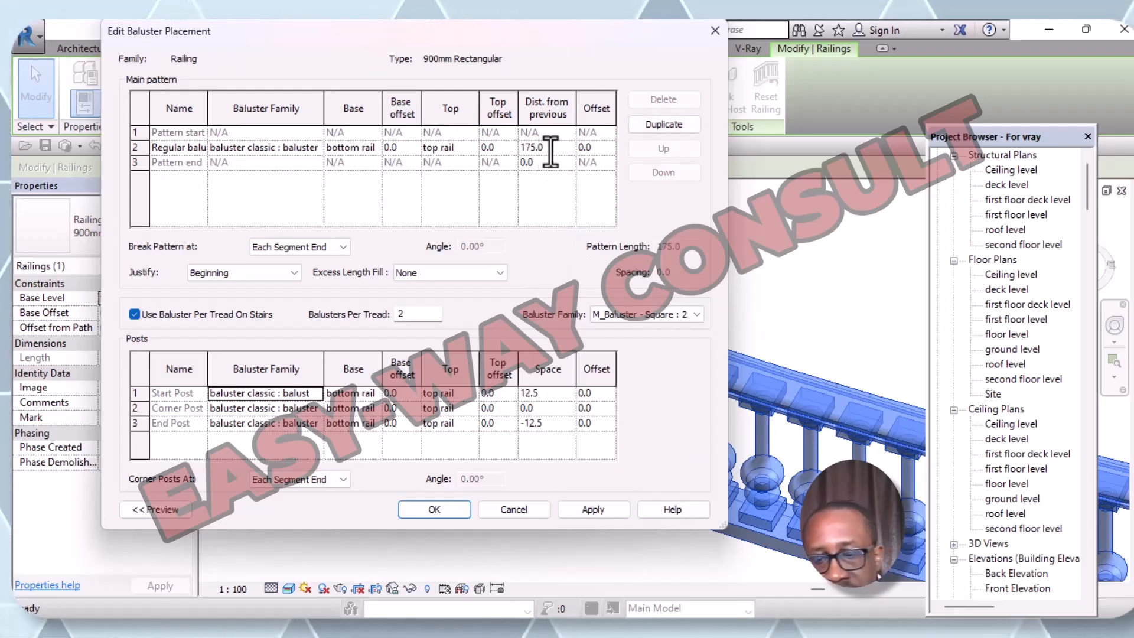
{"action": "key", "text": "BackSpace"}
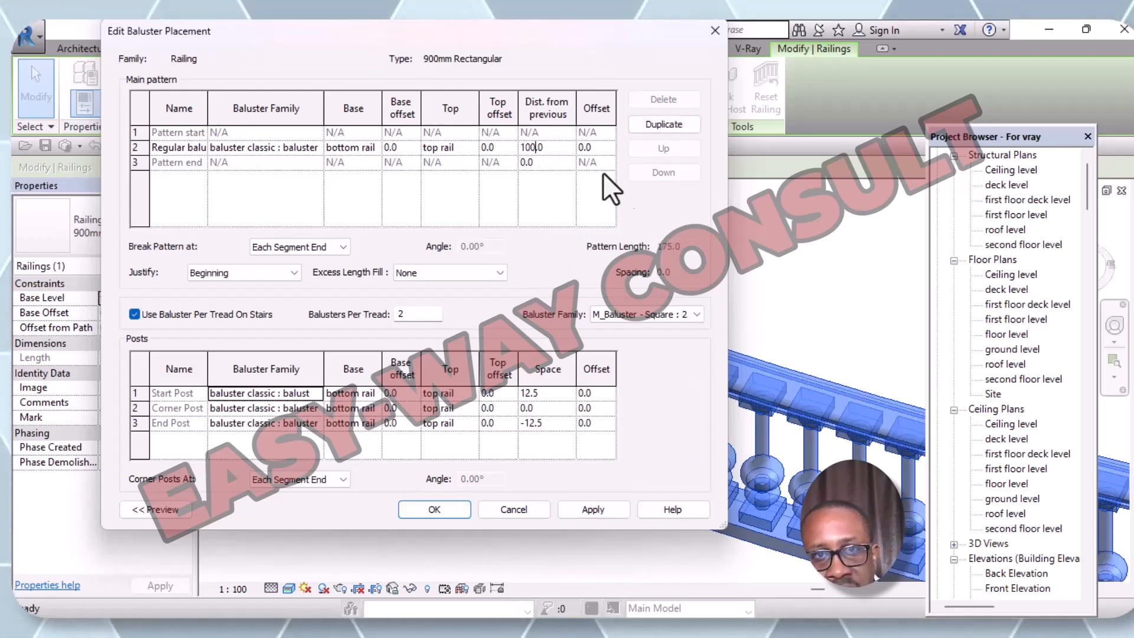
{"action": "left_click", "coordinate": [614, 511]}
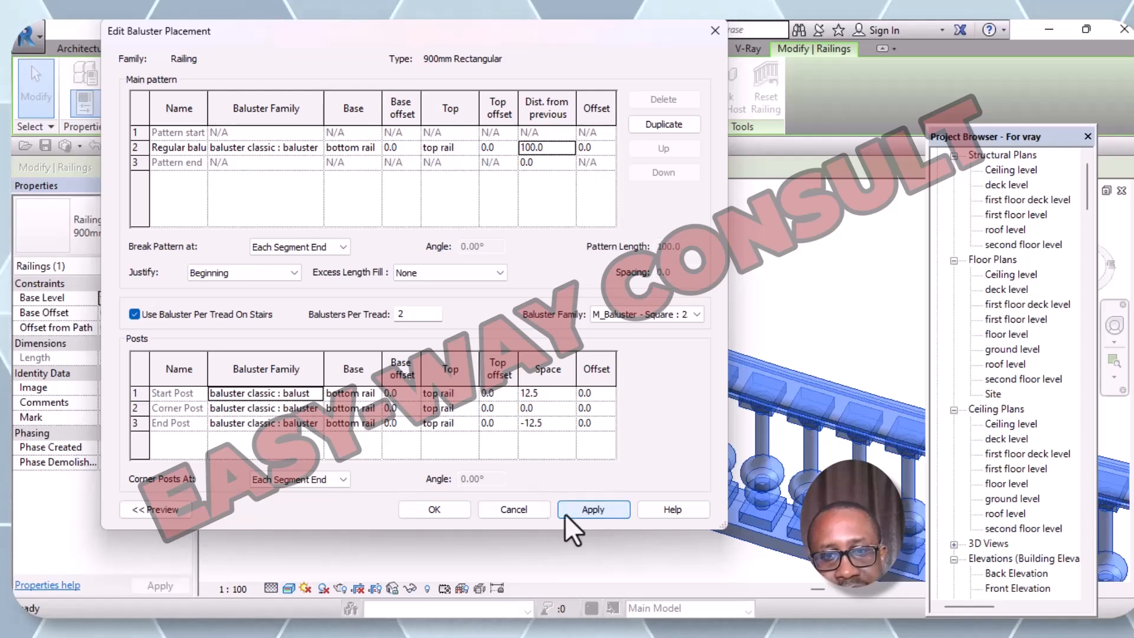
{"action": "left_click", "coordinate": [434, 509]}
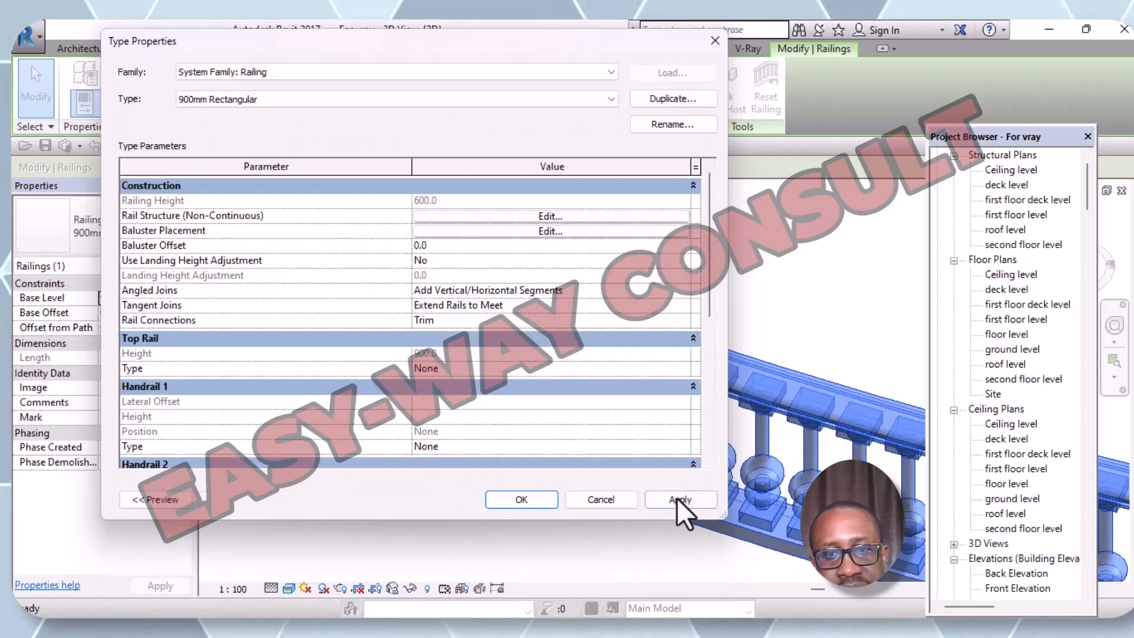
{"action": "left_click", "coordinate": [522, 501]}
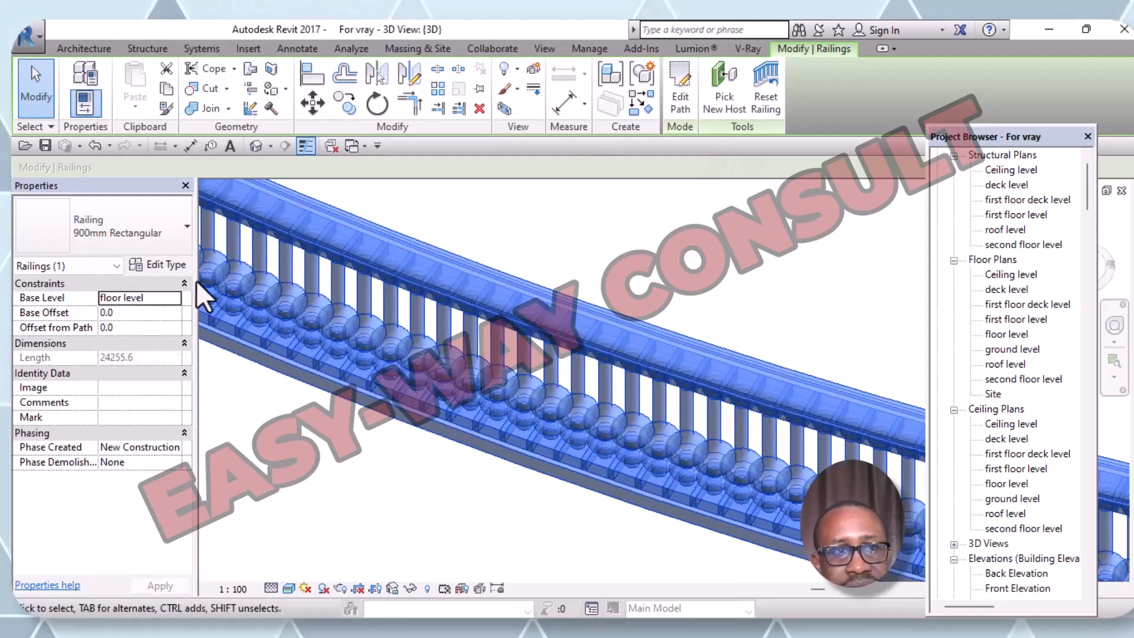
Set the regular baluster's distance from previous to 150 mm in the curved railing's type, apply it, and deselect the railing
{"action": "left_click", "coordinate": [169, 265]}
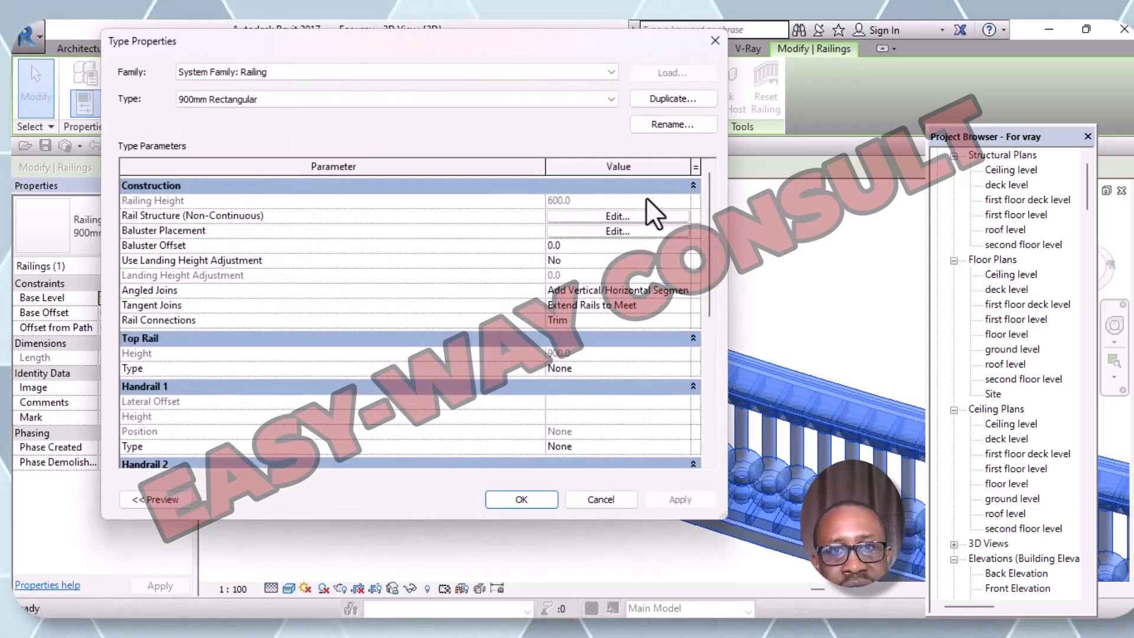
{"action": "left_click", "coordinate": [618, 237]}
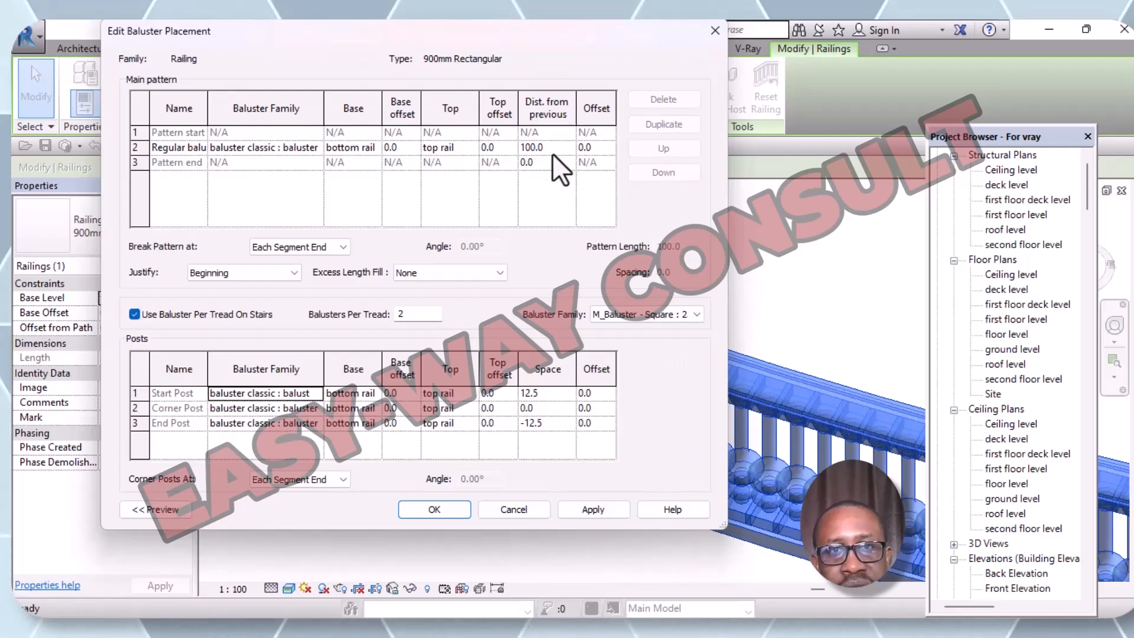
{"action": "left_click", "coordinate": [529, 149]}
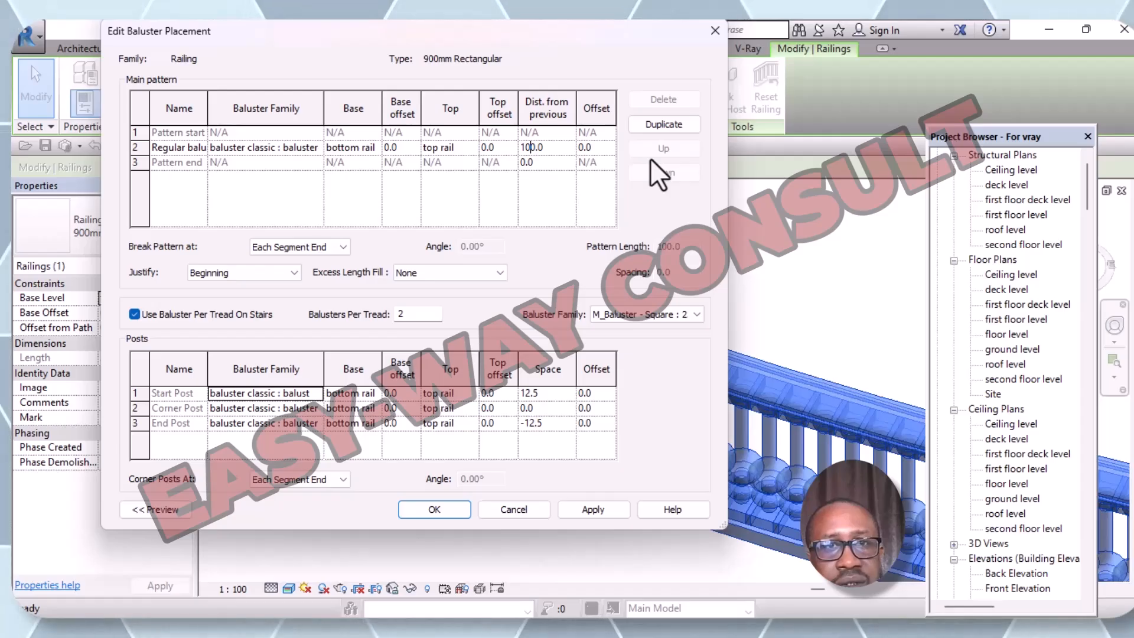
{"action": "key", "text": "BackSpace"}
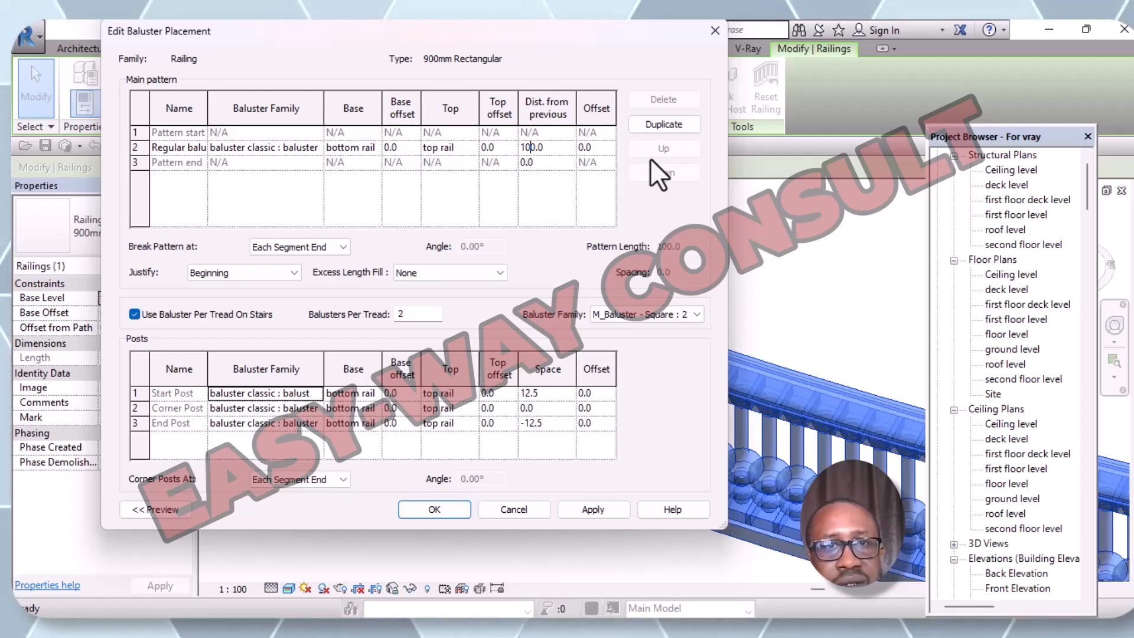
{"action": "type", "text": "5"}
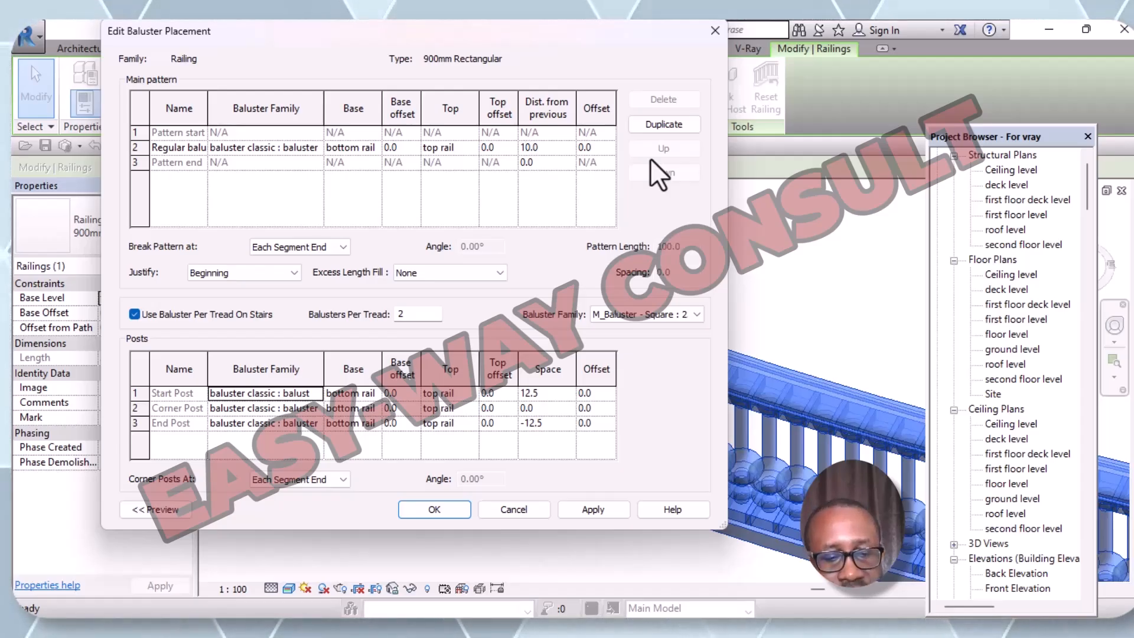
{"action": "left_click", "coordinate": [598, 512]}
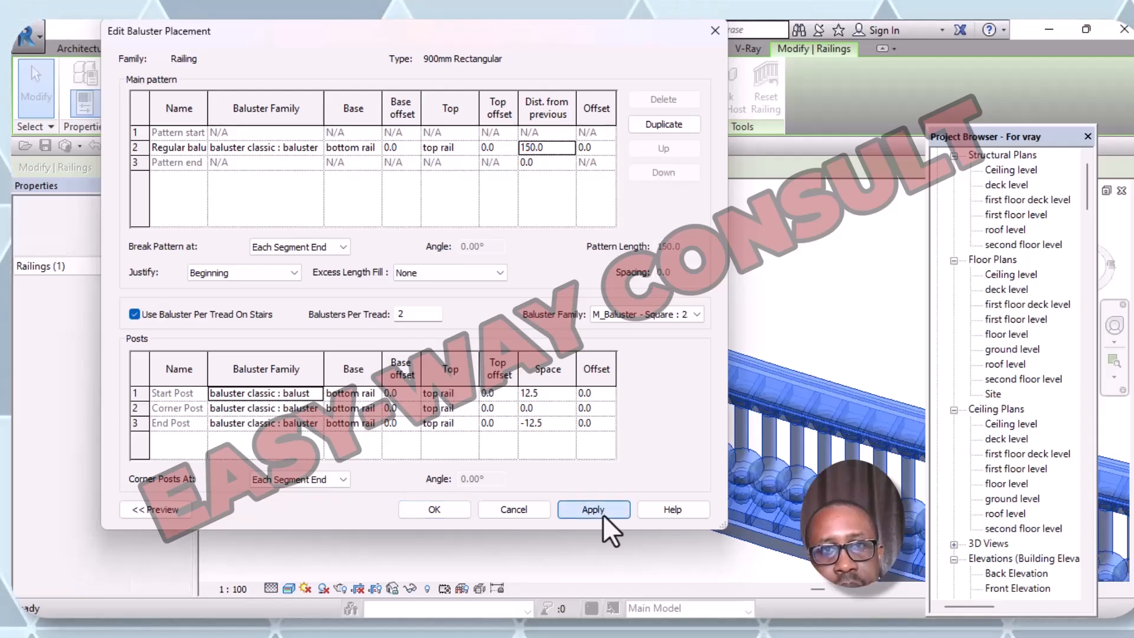
{"action": "left_click", "coordinate": [436, 509]}
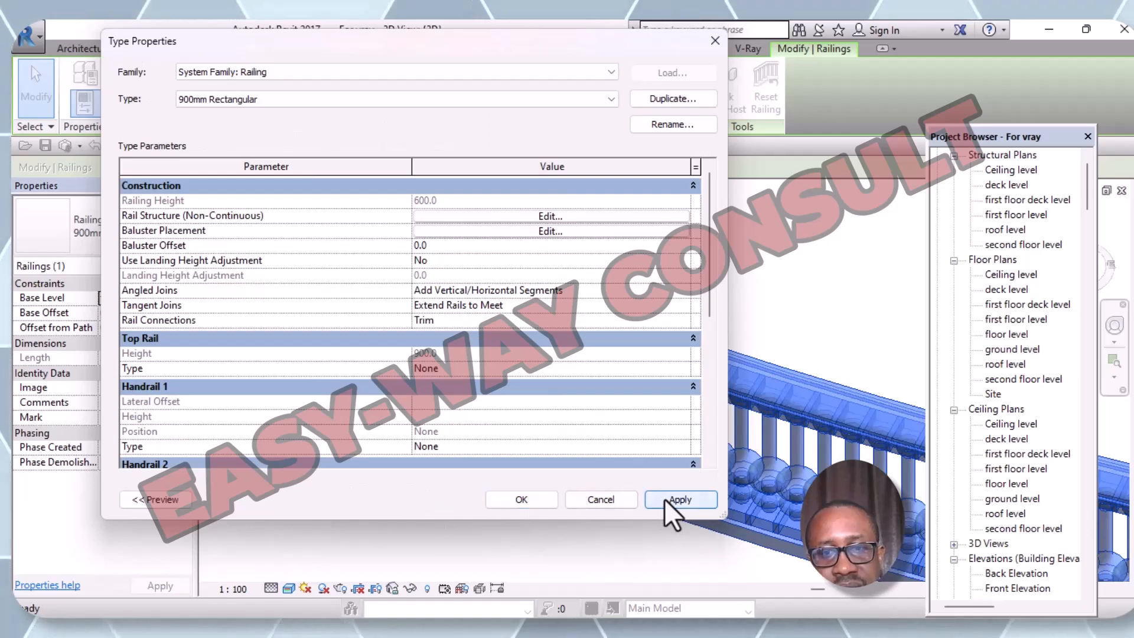
{"action": "left_click", "coordinate": [666, 499]}
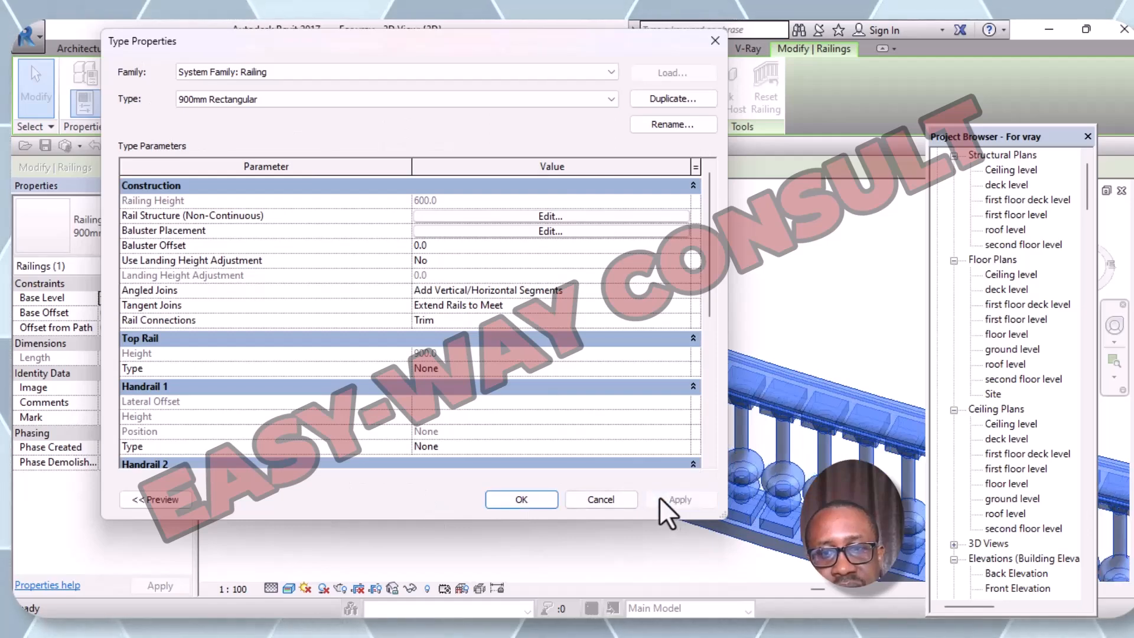
{"action": "left_click", "coordinate": [534, 504]}
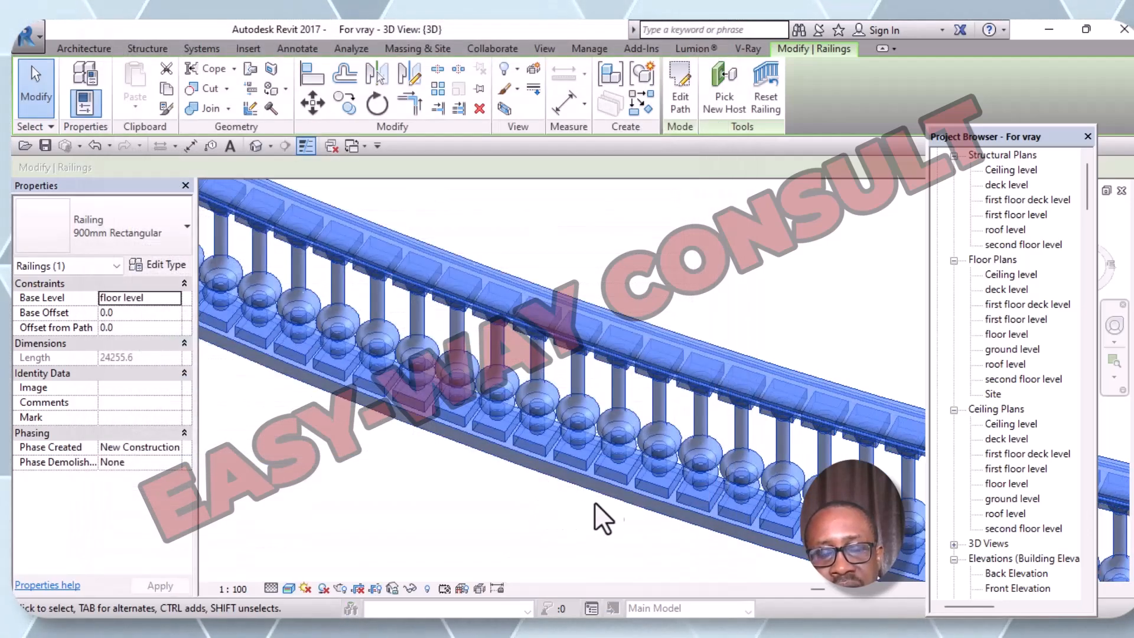
{"action": "left_click", "coordinate": [672, 307]}
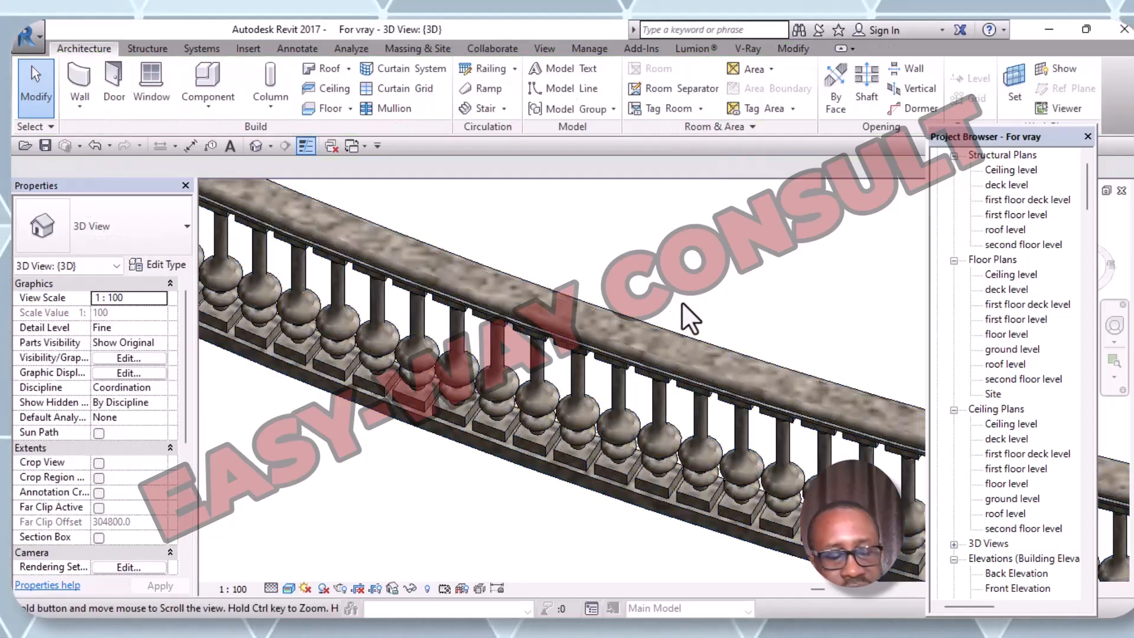
Examine both railings together in 3D, and inspect the straight railing's baluster spacing up close
{"action": "mouse_move", "coordinate": [681, 302]}
{"action": "middle_mouse_down", "text": "shift"}
{"action": "mouse_move", "coordinate": [704, 324]}
{"action": "mouse_move", "coordinate": [669, 286]}
{"action": "middle_mouse_up", "text": "shift"}
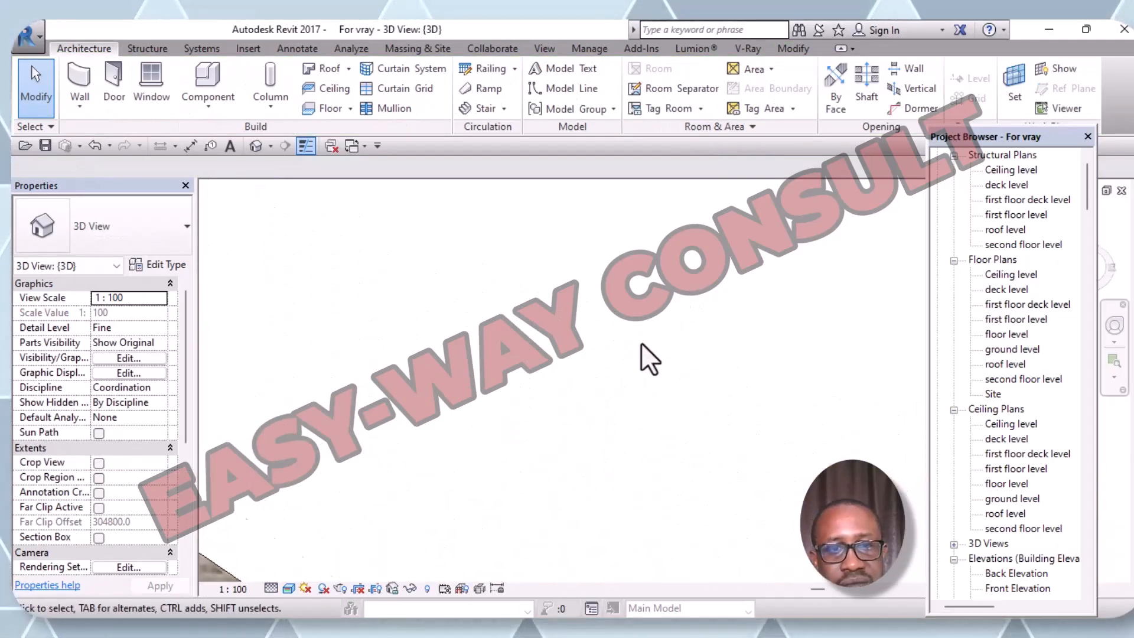
{"action": "scroll", "coordinate": [640, 342], "scroll_direction": "down", "scroll_amount": 1}
{"action": "middle_click_drag", "start_coordinate": [639, 341], "coordinate": [678, 205]}
{"action": "scroll", "coordinate": [648, 285], "scroll_direction": "down", "scroll_amount": 6}
{"action": "scroll", "coordinate": [643, 349], "scroll_direction": "up", "scroll_amount": 2}
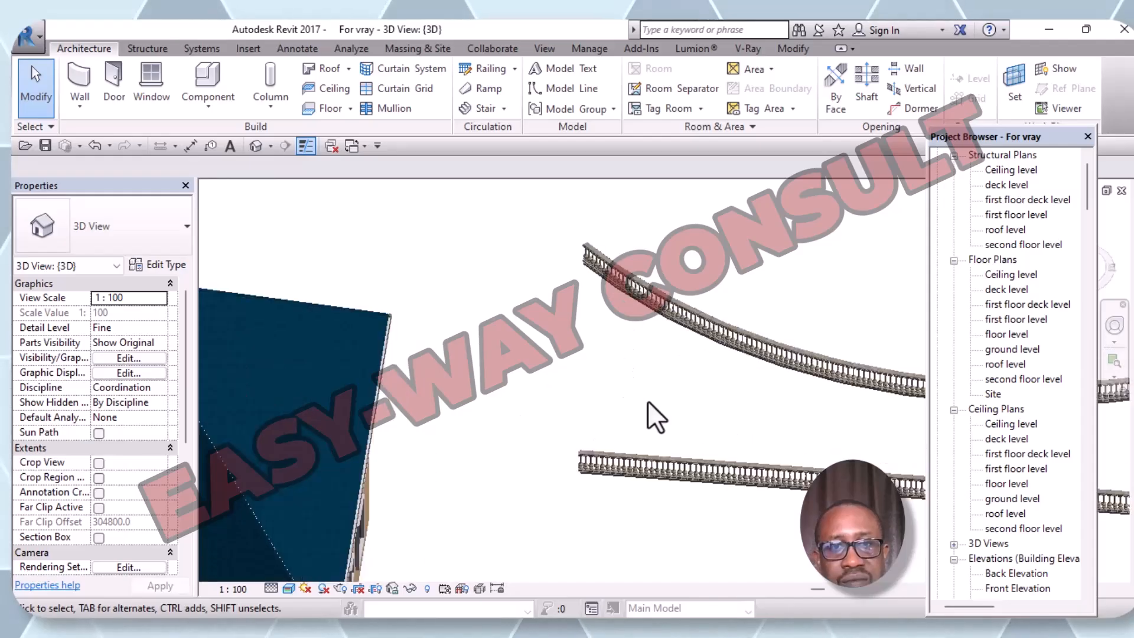
{"action": "middle_click_drag", "start_coordinate": [712, 443], "coordinate": [714, 374], "text": "shift"}
{"action": "middle_click_drag", "start_coordinate": [768, 464], "coordinate": [683, 241], "text": "shift"}
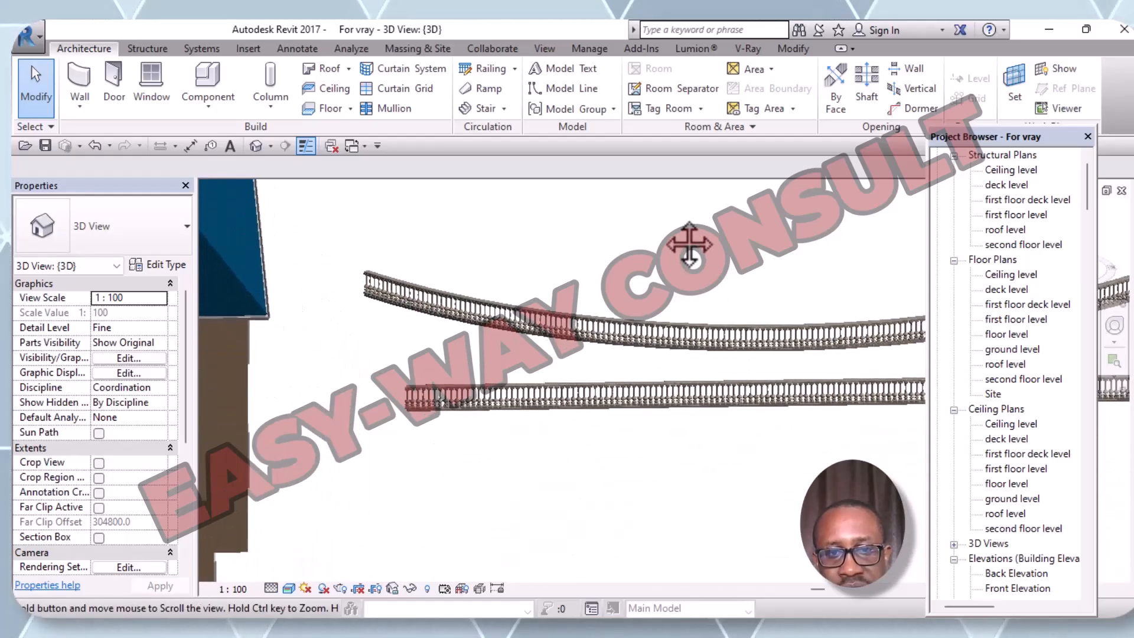
{"action": "scroll", "coordinate": [729, 405], "scroll_direction": "up", "scroll_amount": 6}
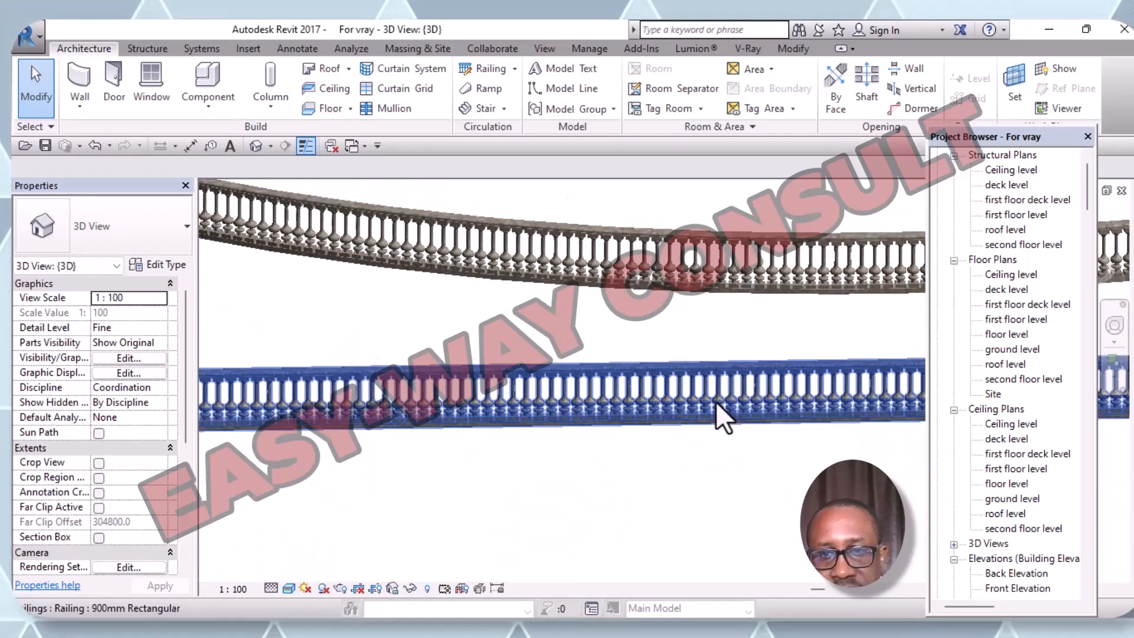
{"action": "scroll", "coordinate": [732, 399], "scroll_direction": "up", "scroll_amount": 5}
{"action": "scroll", "coordinate": [675, 423], "scroll_direction": "down", "scroll_amount": 3}
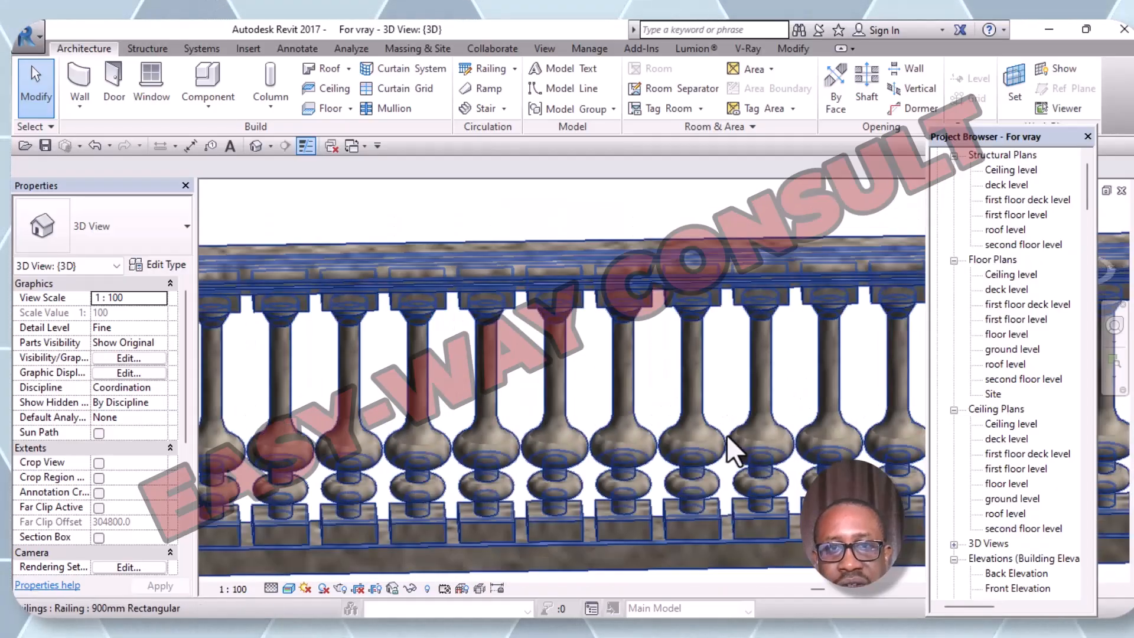
{"action": "scroll", "coordinate": [728, 435], "scroll_direction": "down", "scroll_amount": 1}
{"action": "scroll", "coordinate": [739, 435], "scroll_direction": "up", "scroll_amount": 2}
Inspect the curved railing's balusters and bottom rail up close, and compare them with the straight railing
{"action": "middle_click_drag", "start_coordinate": [682, 453], "coordinate": [644, 563]}
{"action": "scroll", "coordinate": [648, 442], "scroll_direction": "down", "scroll_amount": 4}
{"action": "scroll", "coordinate": [648, 441], "scroll_direction": "down", "scroll_amount": 1}
{"action": "scroll", "coordinate": [654, 446], "scroll_direction": "up", "scroll_amount": 1}
{"action": "scroll", "coordinate": [753, 148], "scroll_direction": "down", "scroll_amount": 1}
{"action": "scroll", "coordinate": [686, 360], "scroll_direction": "up", "scroll_amount": 1}
{"action": "scroll", "coordinate": [725, 303], "scroll_direction": "down", "scroll_amount": 1}
{"action": "middle_click_drag", "start_coordinate": [700, 347], "coordinate": [600, 536]}
{"action": "scroll", "coordinate": [590, 532], "scroll_direction": "down", "scroll_amount": 1}
{"action": "scroll", "coordinate": [567, 508], "scroll_direction": "up", "scroll_amount": 2}
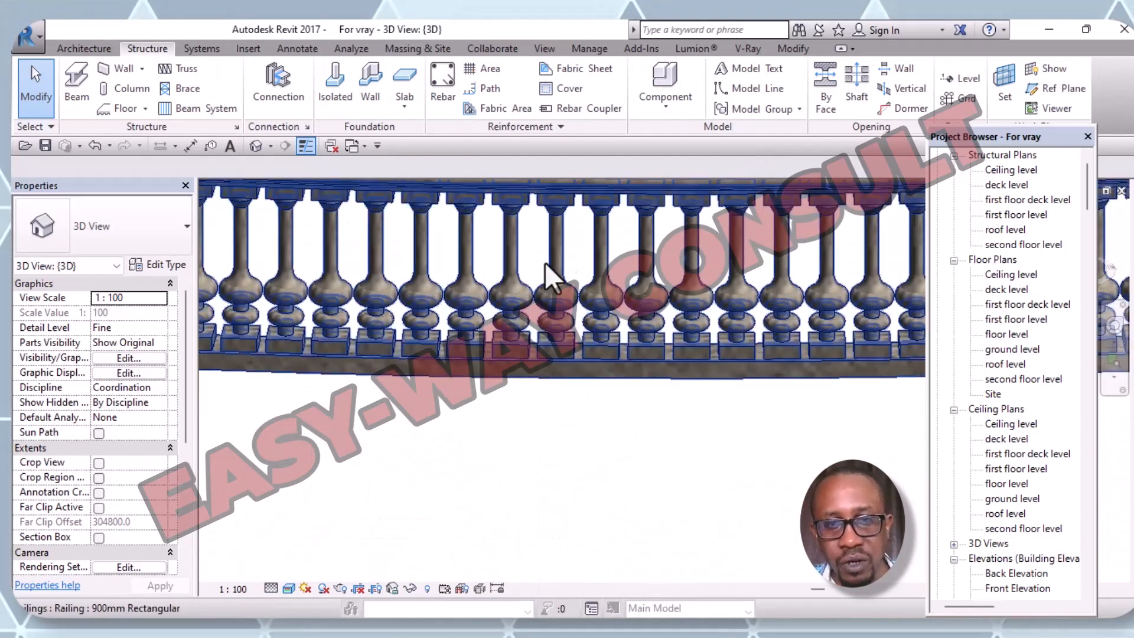
{"action": "middle_click_drag", "start_coordinate": [627, 434], "coordinate": [618, 429]}
{"action": "middle_click_drag", "start_coordinate": [476, 529], "coordinate": [439, 373]}
{"action": "scroll", "coordinate": [438, 373], "scroll_direction": "down", "scroll_amount": 3}
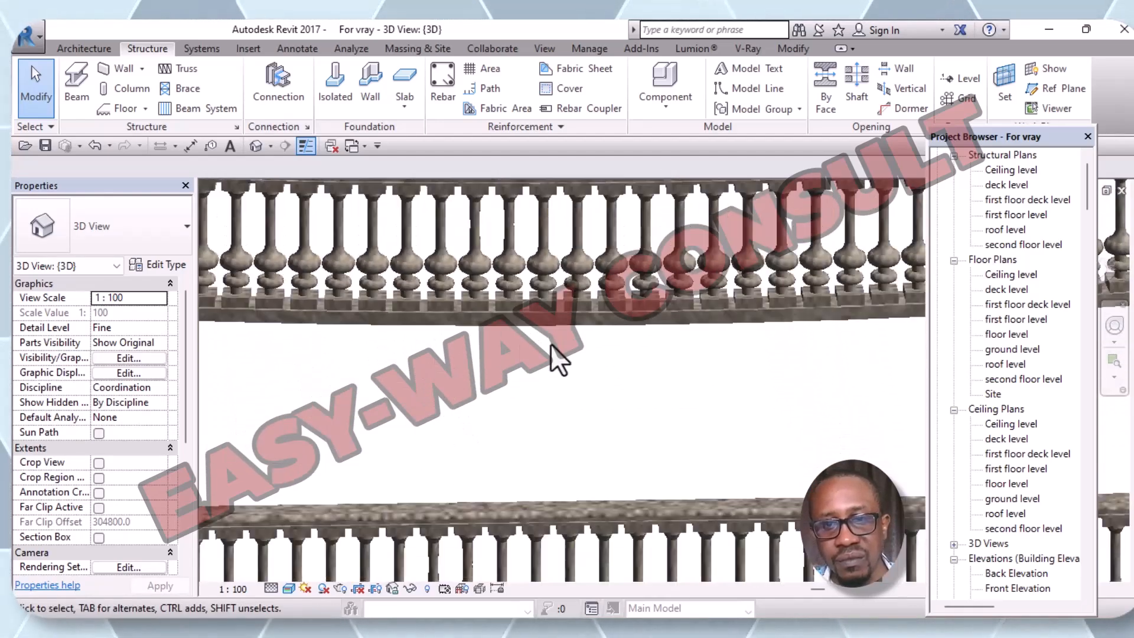